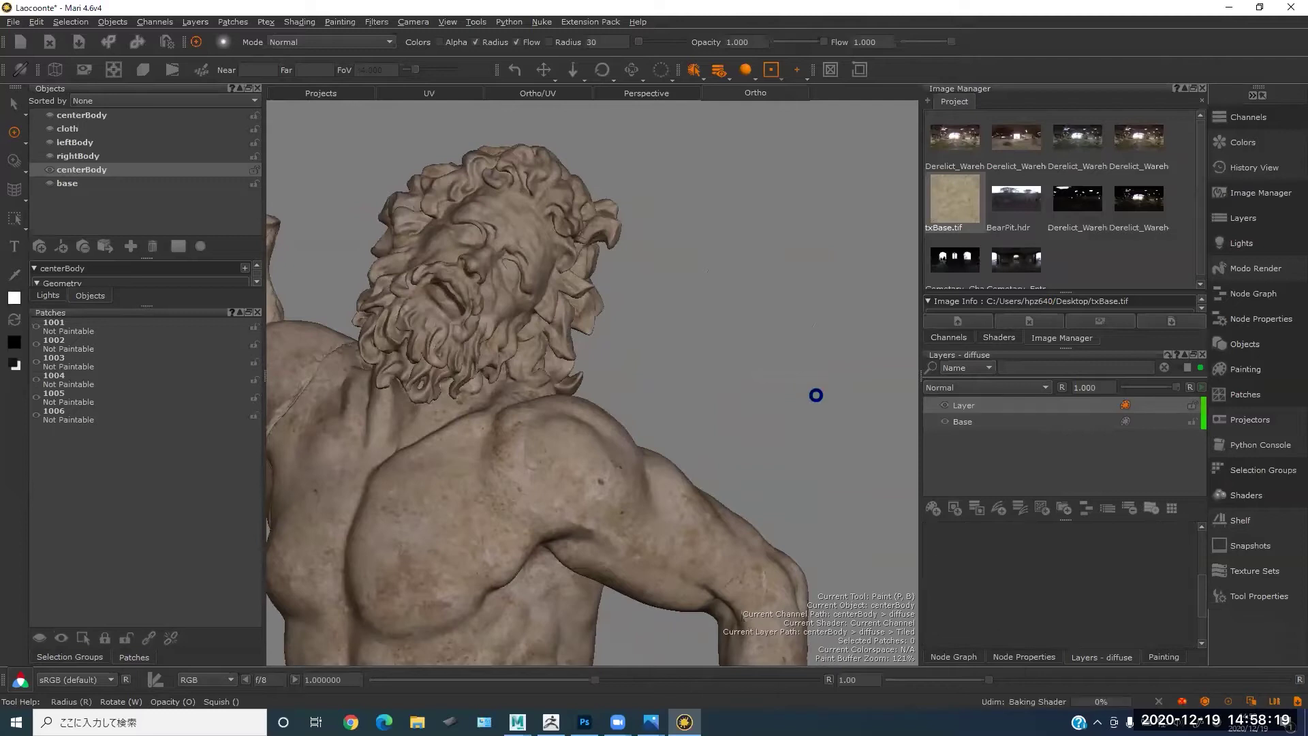
- Rename the painted layer above Base in the diffuse channel to baseCol
double_click(965, 405)
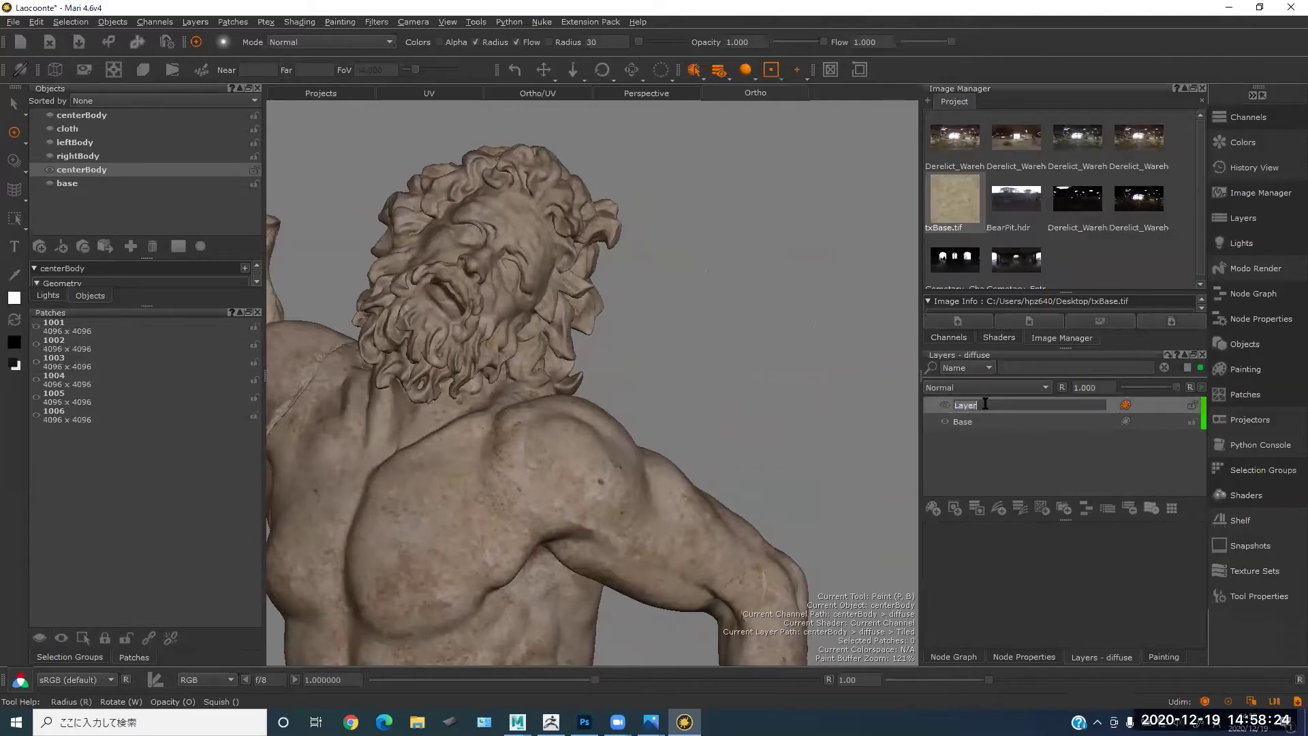
type("base")
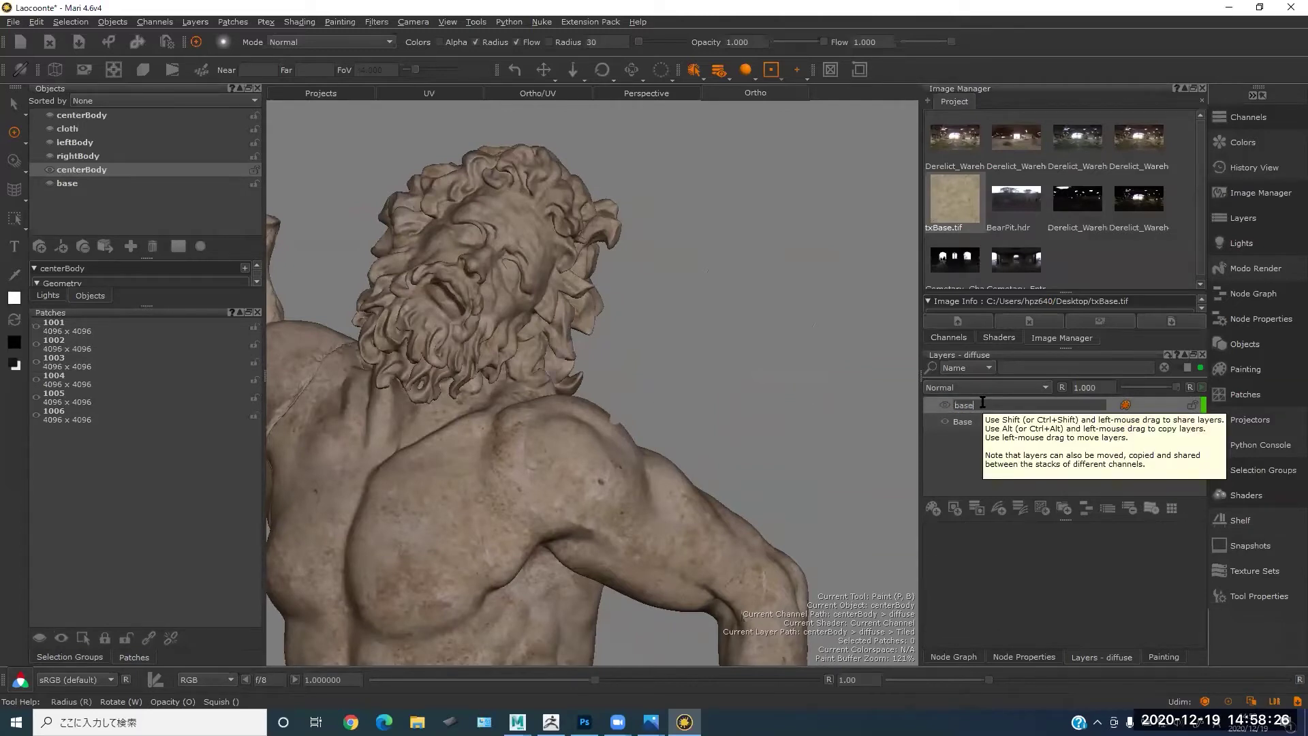
type("Col")
key("Return")
- Examine the stone texture on the centerBody statue's torso, chest and shoulder from several angles and distances
middle_click_drag(628, 339, 579, 171, "alt")
right_click_drag(620, 252, 579, 272, "alt")
left_click_drag(579, 272, 633, 279, "alt")
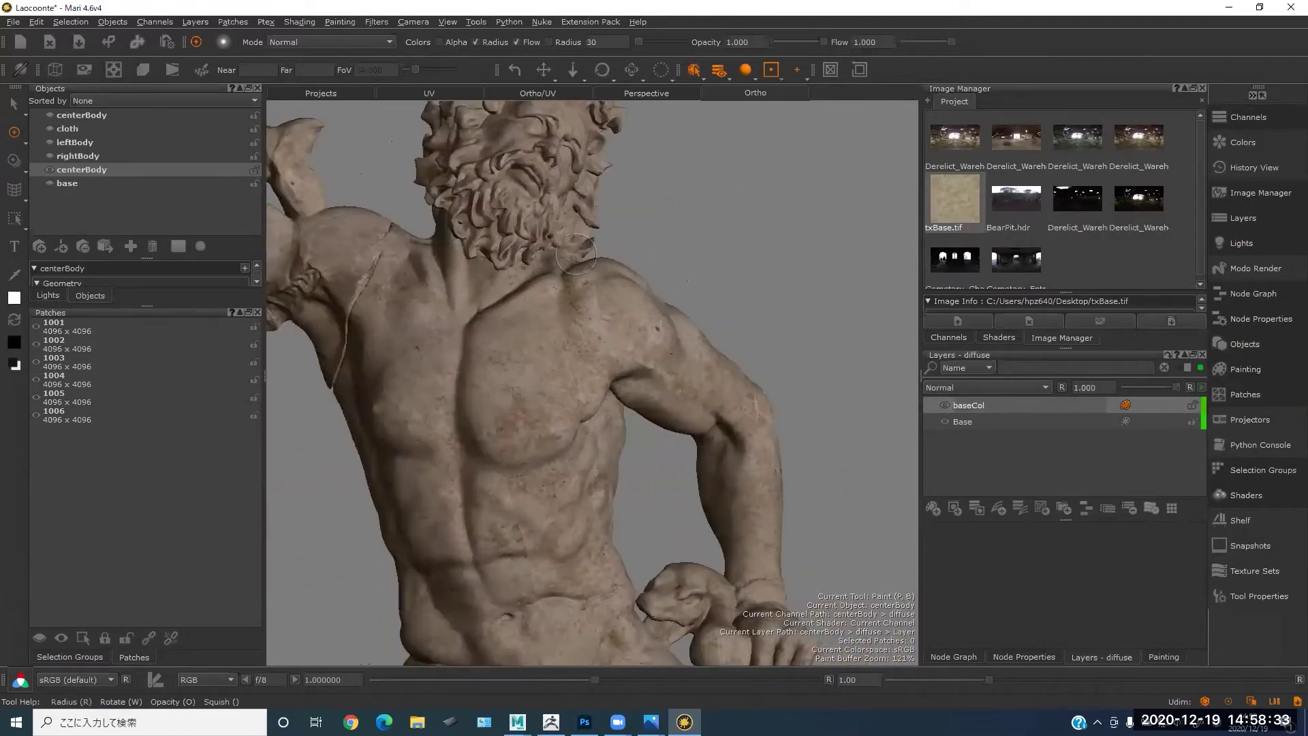
right_click_drag(600, 306, 725, 252, "alt")
mouse_move(671, 242)
middle_mouse_down("alt")
mouse_move(617, 356)
mouse_move(621, 345)
middle_mouse_up("alt")
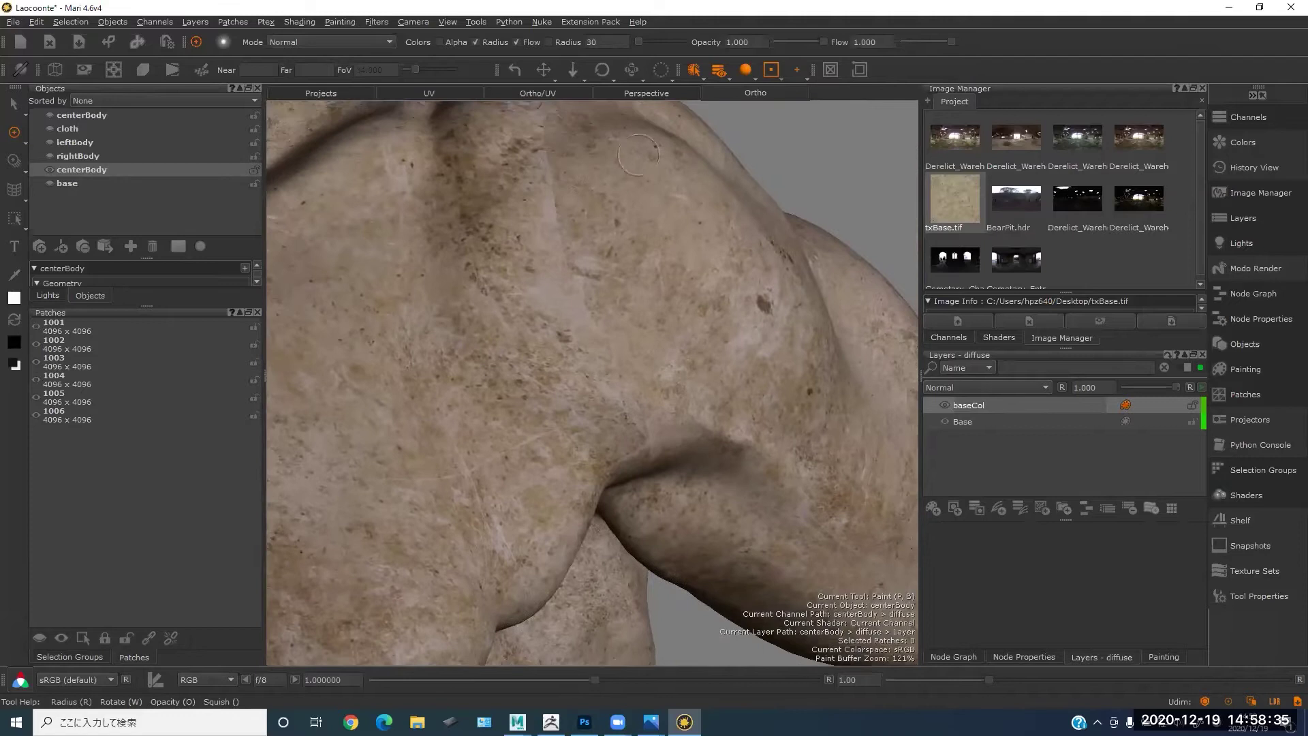
left_click_drag(647, 256, 616, 299, "alt")
right_click_drag(613, 272, 552, 249, "alt")
middle_click_drag(552, 244, 673, 196, "alt")
left_click_drag(709, 239, 691, 254, "alt")
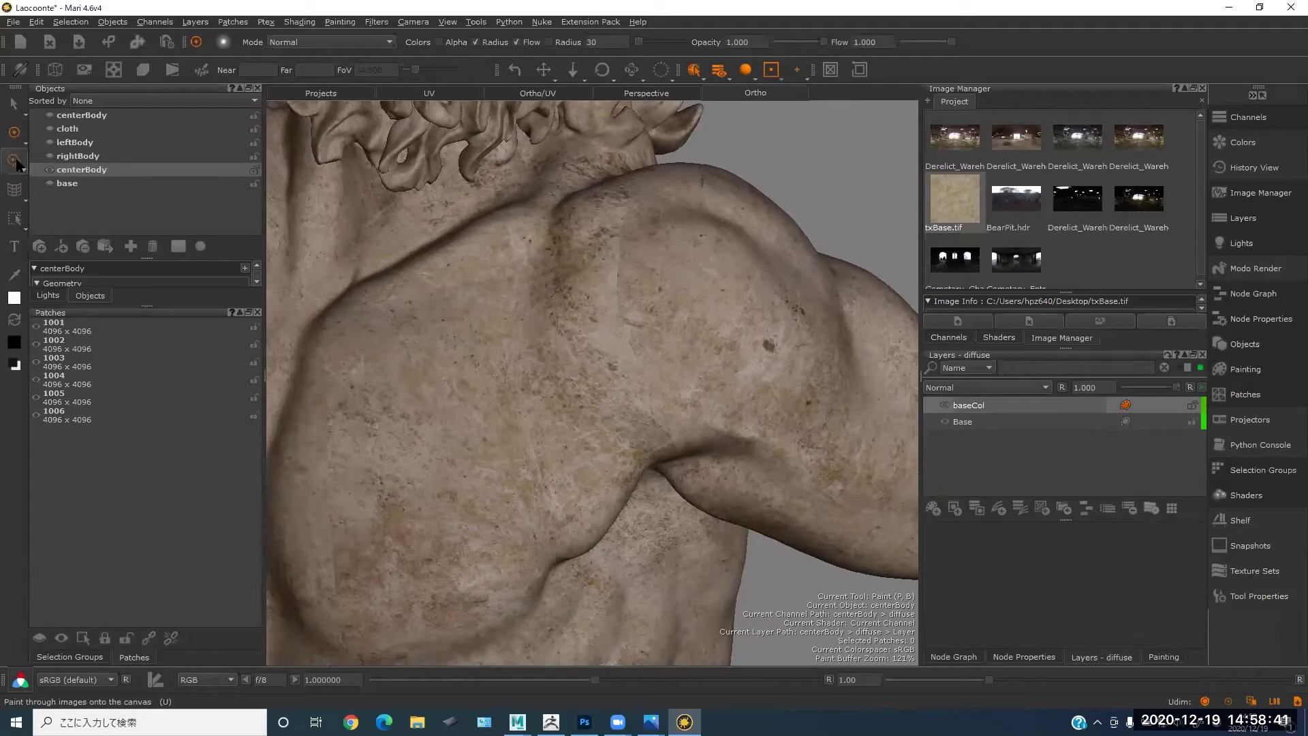
- With the Towbrush, outline a round patch of the chest texture and tow it toward the shoulder
left_click(25, 197)
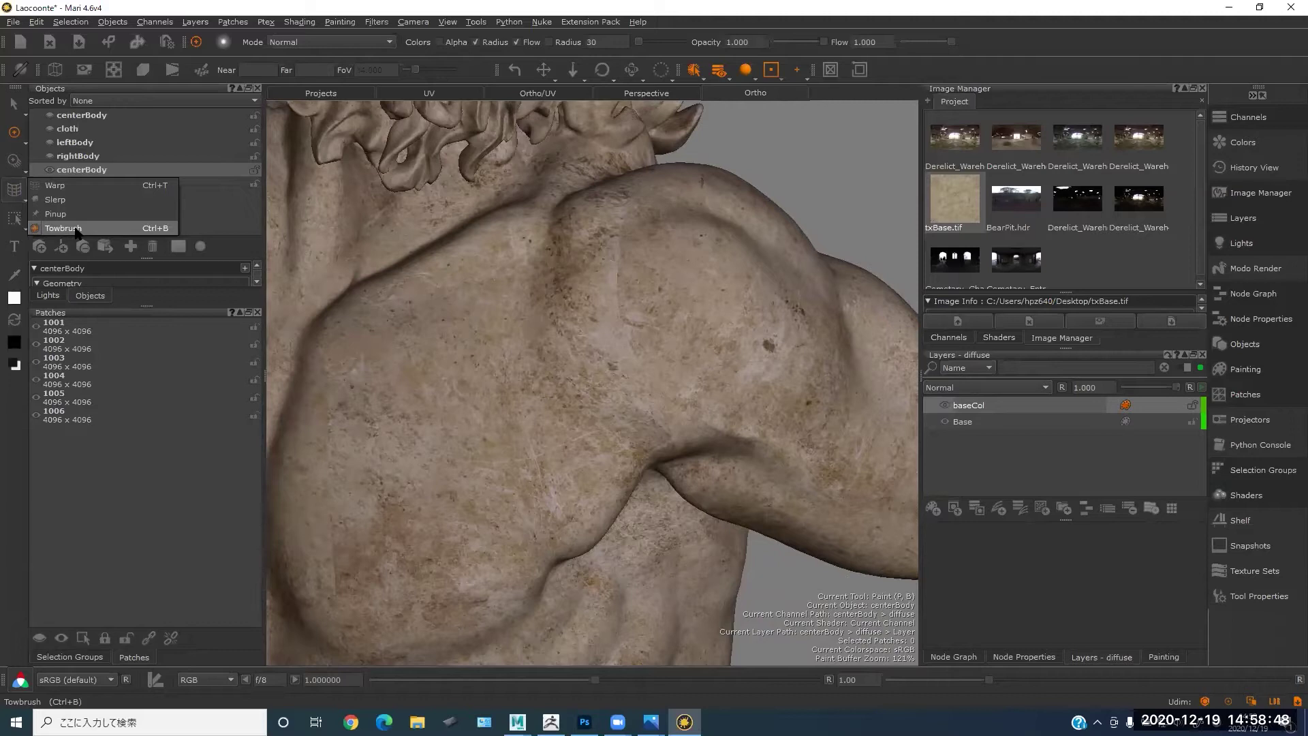
left_click(63, 229)
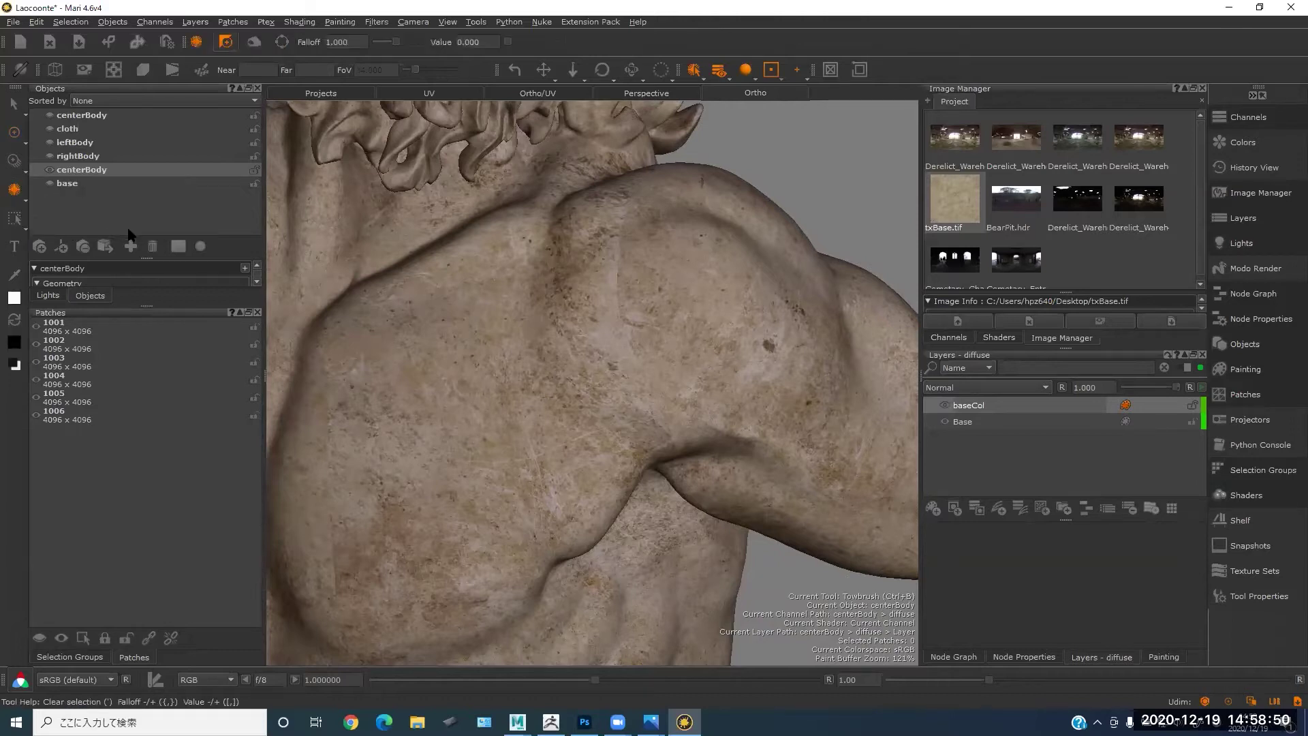
mouse_move(435, 296)
left_mouse_down()
mouse_move(523, 493)
mouse_move(462, 306)
left_mouse_up()
mouse_move(440, 408)
left_mouse_down()
mouse_move(597, 353)
mouse_move(634, 307)
mouse_move(476, 385)
mouse_move(432, 382)
mouse_move(525, 362)
mouse_move(638, 303)
mouse_move(622, 313)
mouse_move(653, 320)
mouse_move(619, 313)
mouse_move(764, 367)
left_mouse_up()
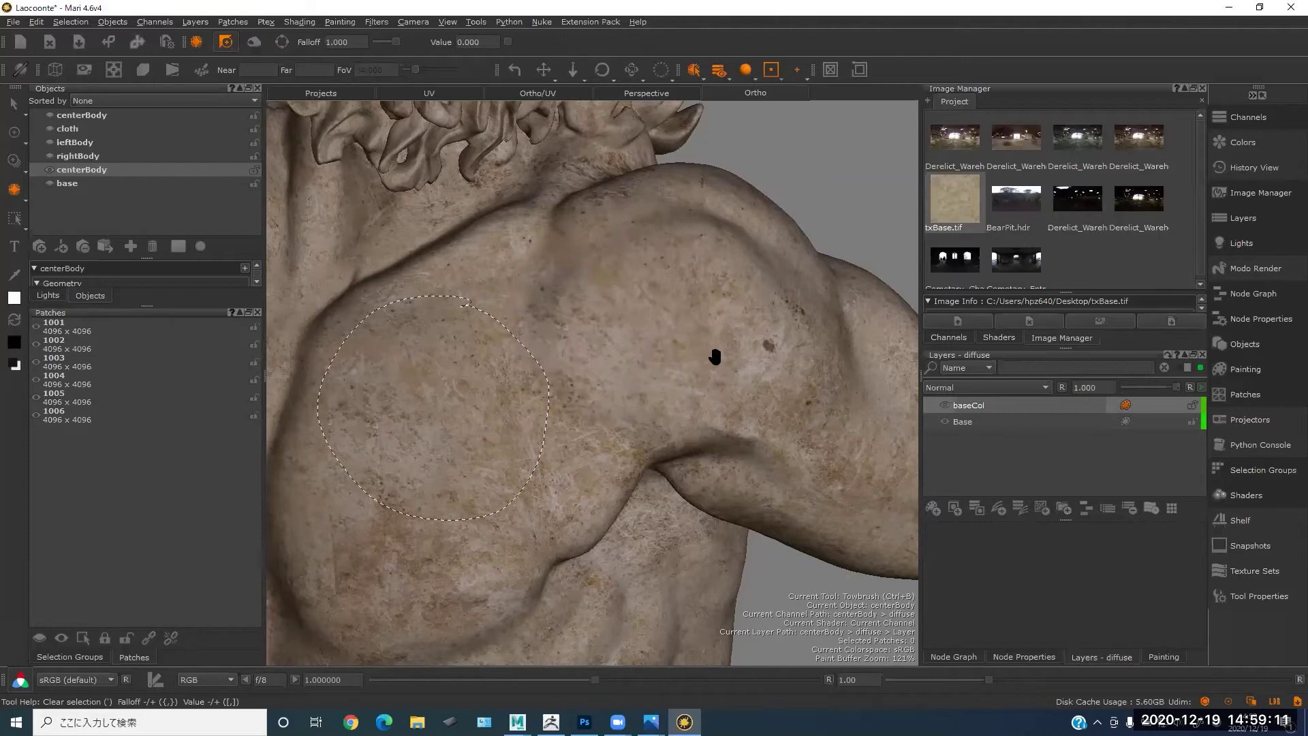
left_click_drag(737, 359, 710, 230, "alt")
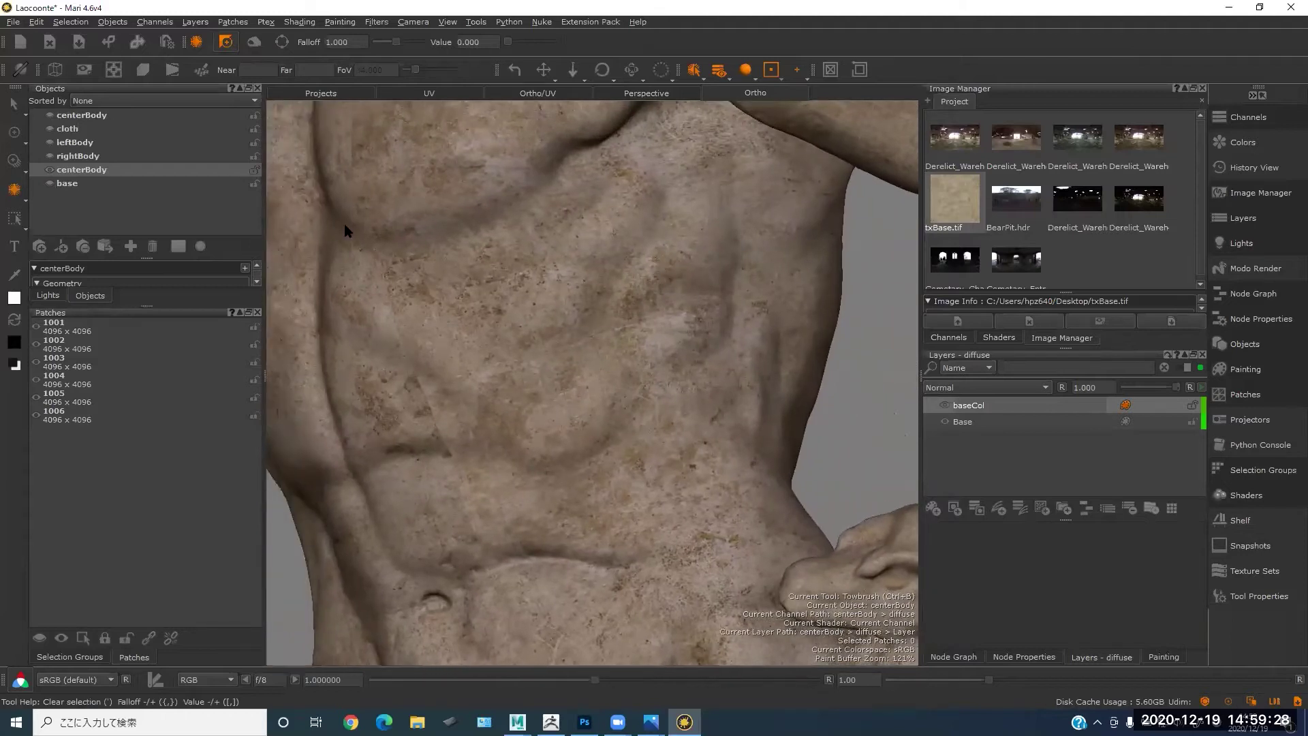
- Outline a round patch of texture on the rib cage and tow it over the visible seam on the abdomen
left_click_drag(601, 324, 749, 204)
mouse_move(681, 280)
left_mouse_down("alt")
mouse_move(750, 257)
mouse_move(704, 298)
mouse_move(721, 239)
left_mouse_up("alt")
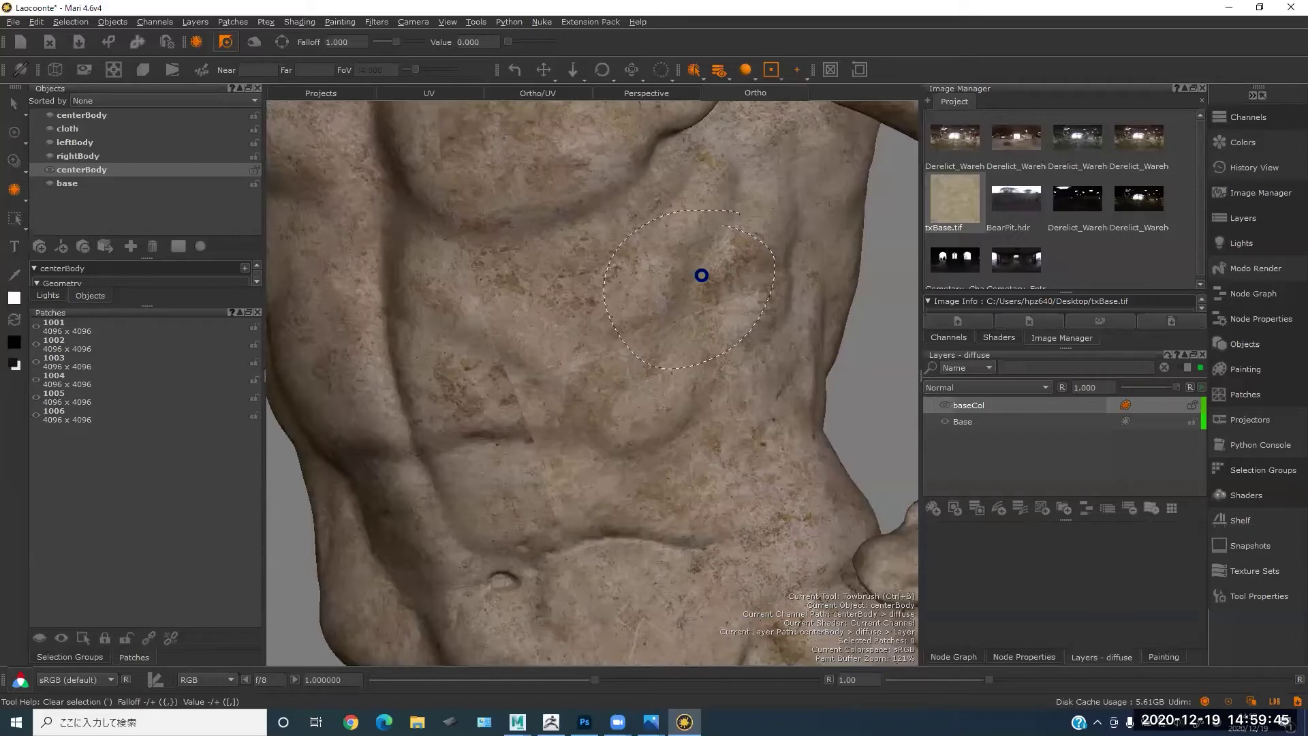
mouse_move(701, 276)
left_mouse_down()
mouse_move(596, 371)
mouse_move(499, 380)
mouse_move(517, 356)
mouse_move(541, 394)
left_mouse_up()
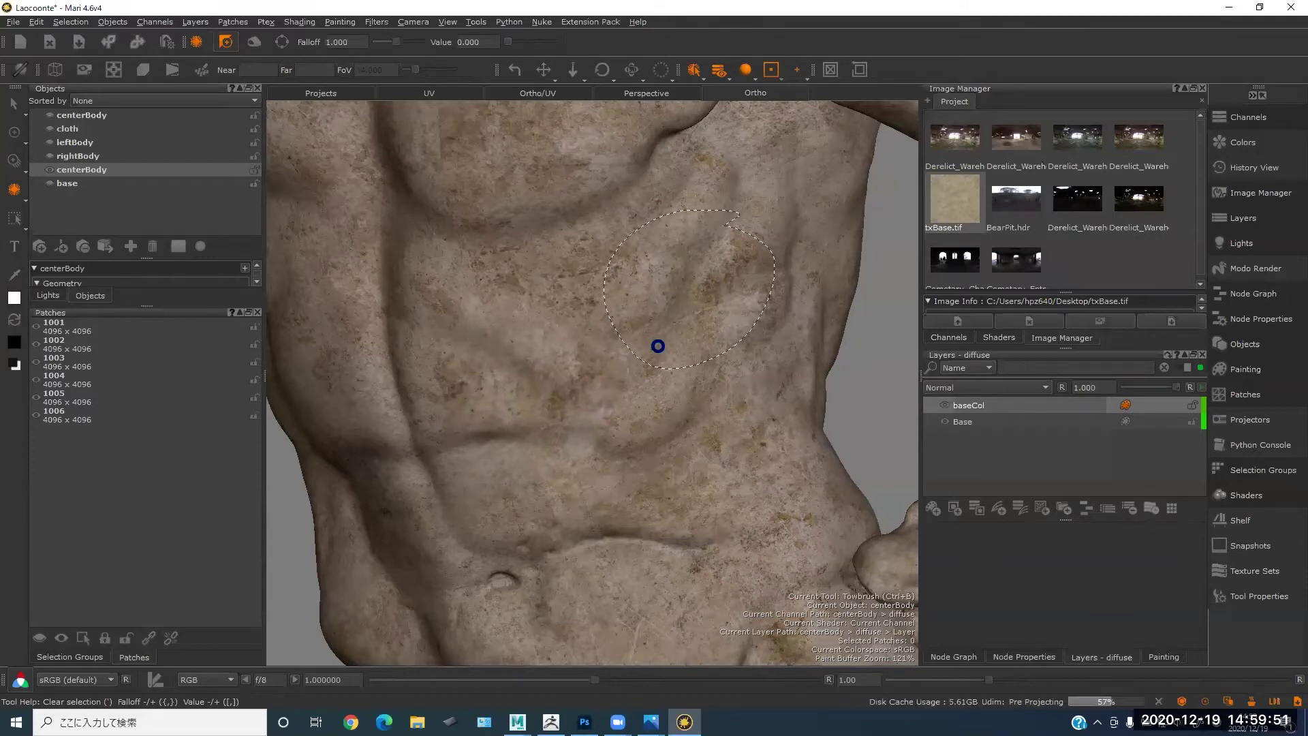
mouse_move(672, 306)
left_mouse_down("alt")
mouse_move(634, 321)
mouse_move(610, 284)
mouse_move(630, 298)
mouse_move(745, 234)
left_mouse_up("alt")
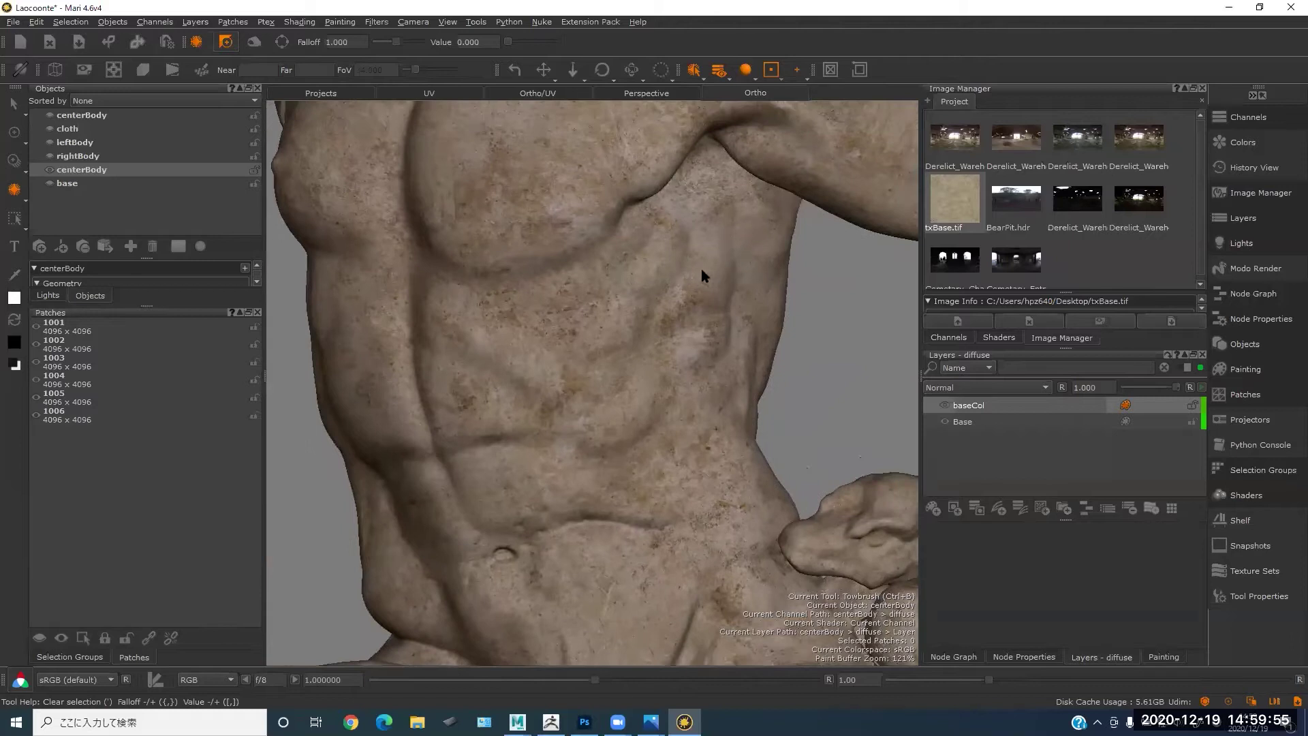
- Inspect the retouched torso, then review the masking and projection entries in the Painting settings
left_click_drag(653, 299, 607, 282, "alt")
right_click_drag(607, 282, 596, 266, "alt")
middle_click_drag(625, 319, 639, 235, "alt")
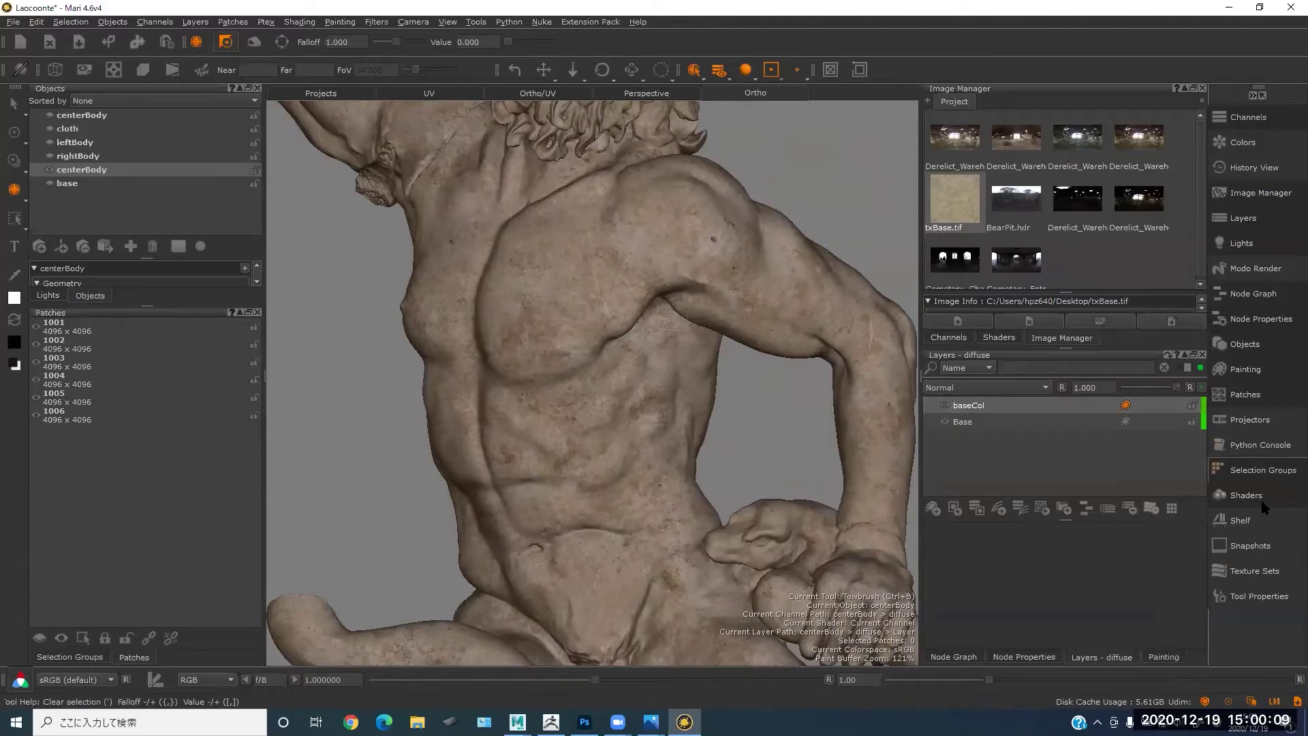
left_click(1163, 656)
scroll(956, 473, "down", 1)
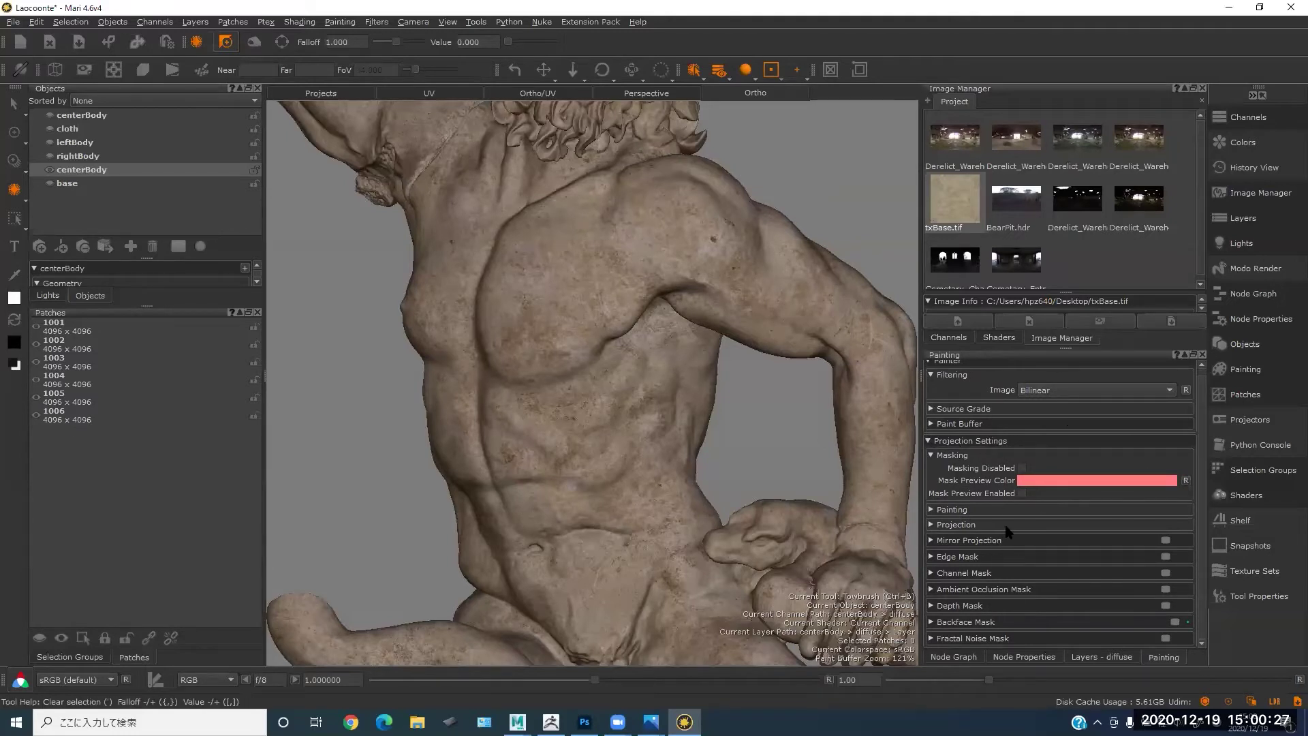
mouse_move(754, 422)
left_mouse_down("alt")
mouse_move(569, 436)
mouse_move(680, 407)
mouse_move(742, 407)
left_mouse_up("alt")
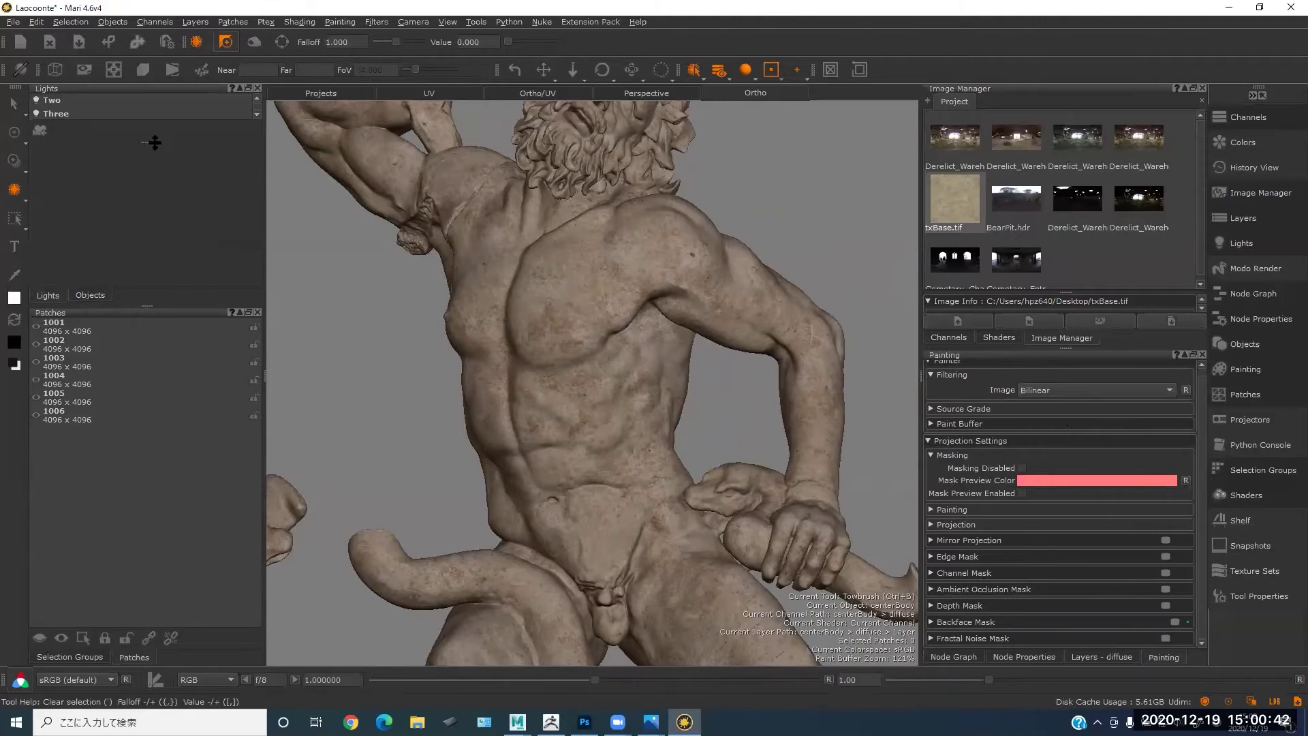
- Expand the lights list and switch on the lights so that Two, Three, One and Four are all lit
left_click_drag(147, 143, 140, 239)
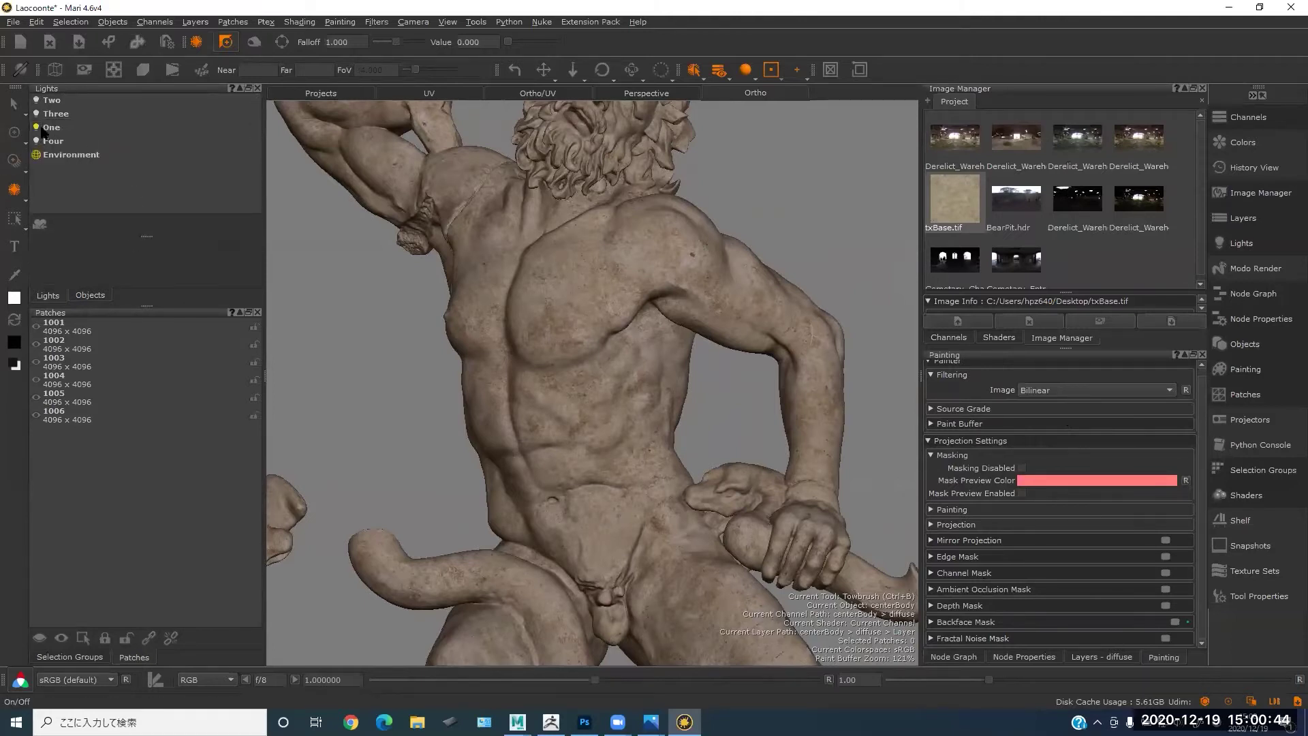
left_click(36, 113)
left_click(36, 127)
left_click(36, 140)
left_click(38, 154)
left_click_drag(681, 326, 742, 225, "alt")
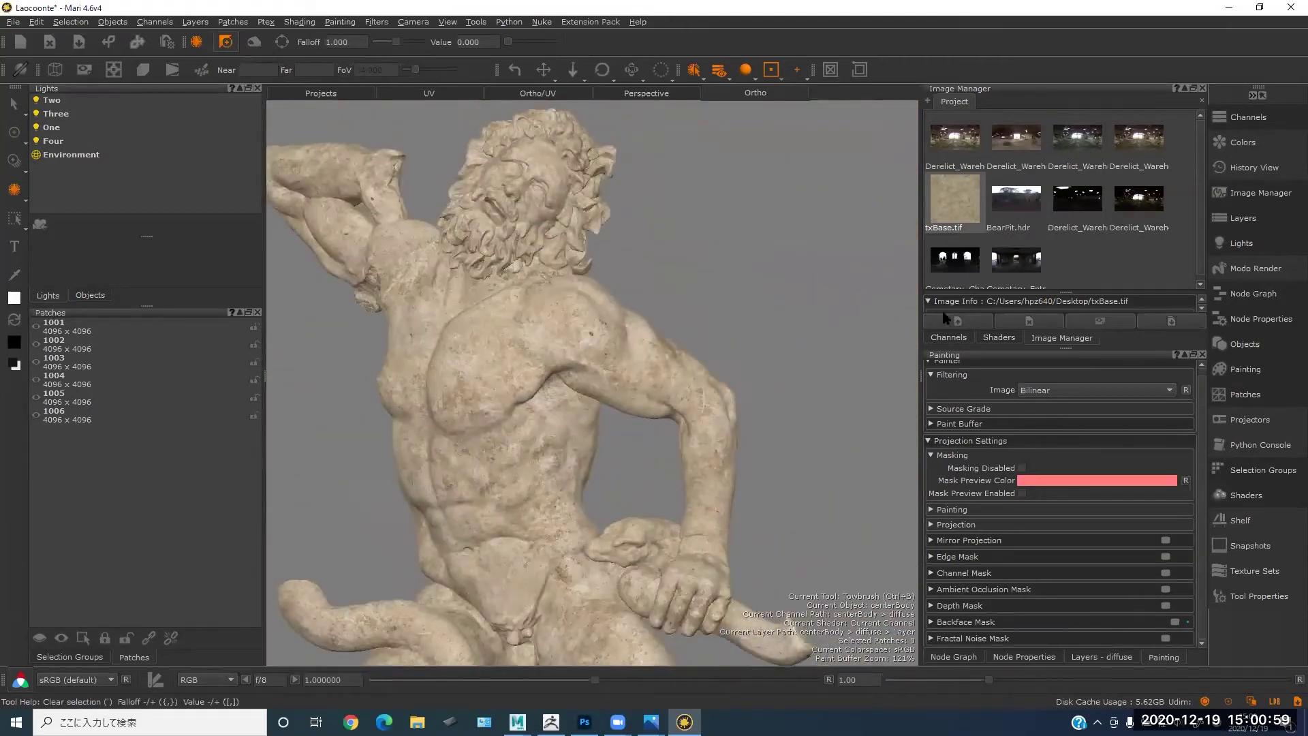
- Add a new paint layer above baseCol in the diffuse channel
left_click(1101, 657)
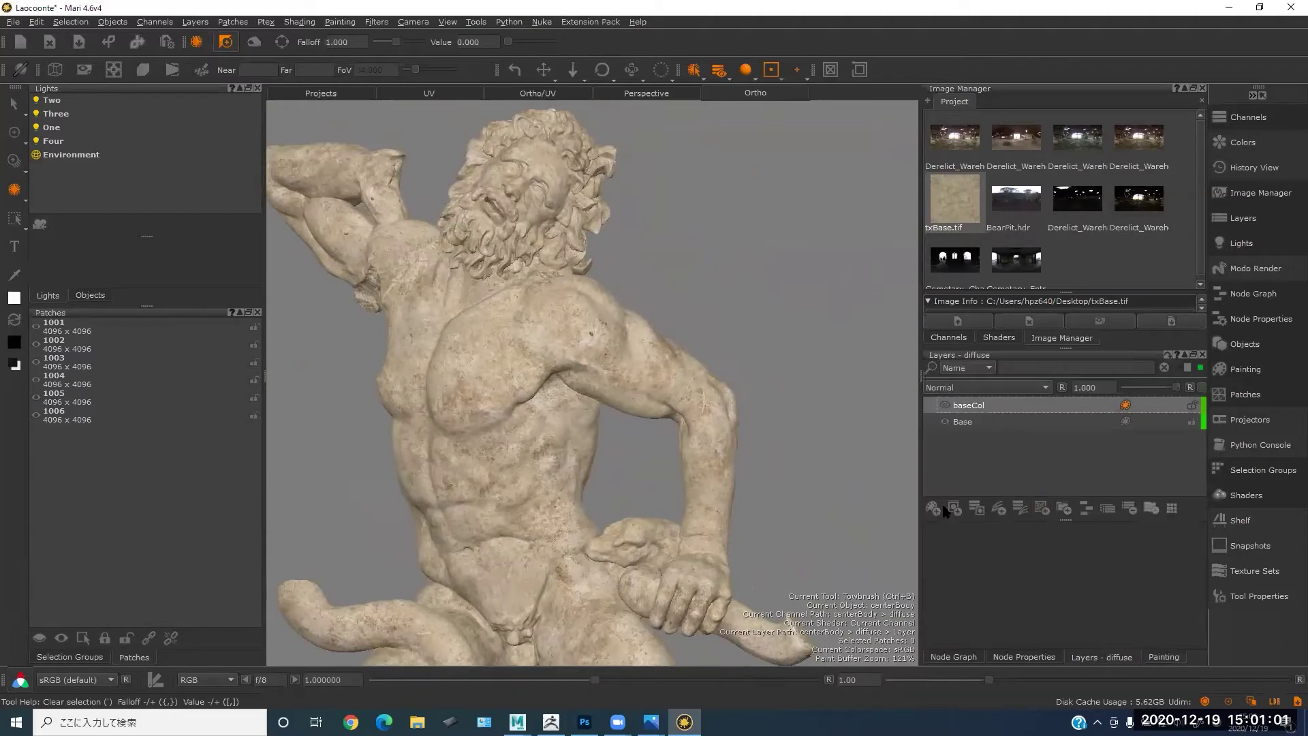
key("ctrl+shift+n")
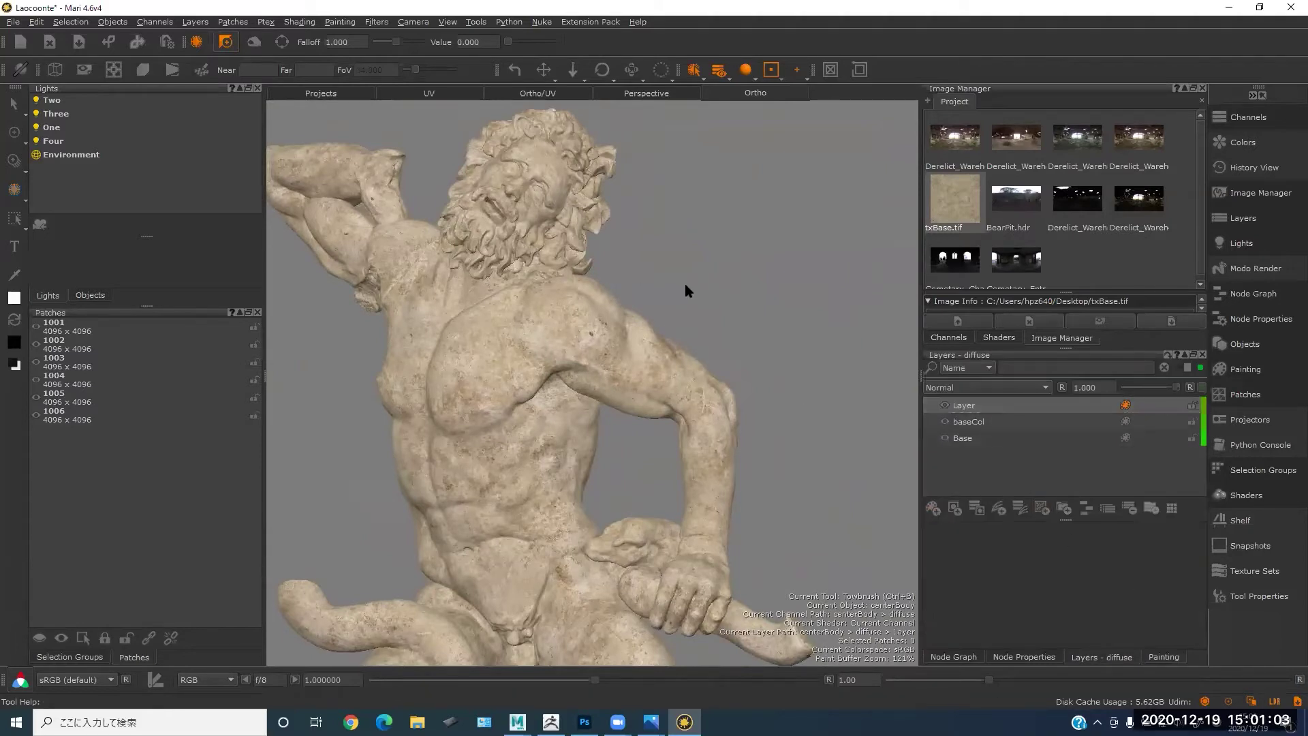
- Try a white Paint stroke on the statue's upper arm and undo it
key("p")
left_click_drag(621, 343, 592, 362)
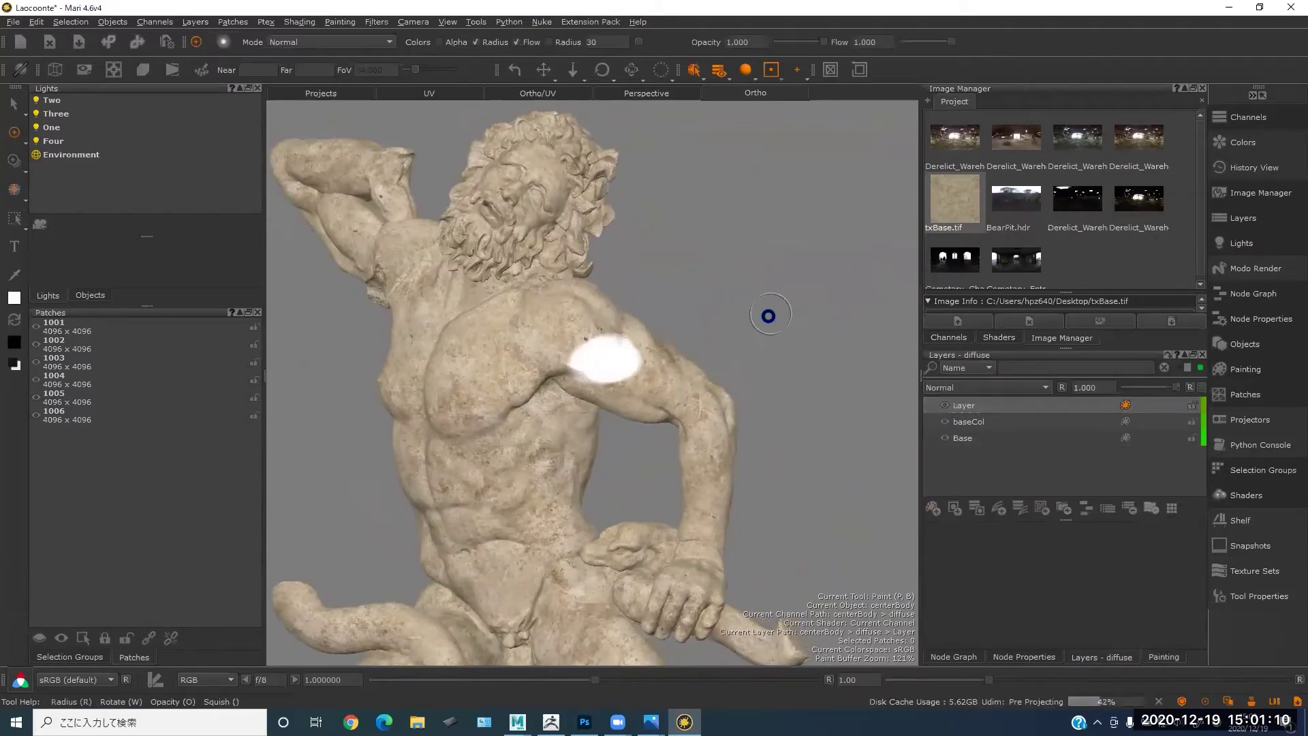
mouse_move(749, 300)
left_mouse_down("alt")
mouse_move(484, 295)
mouse_move(744, 305)
left_mouse_up("alt")
key("ctrl+z")
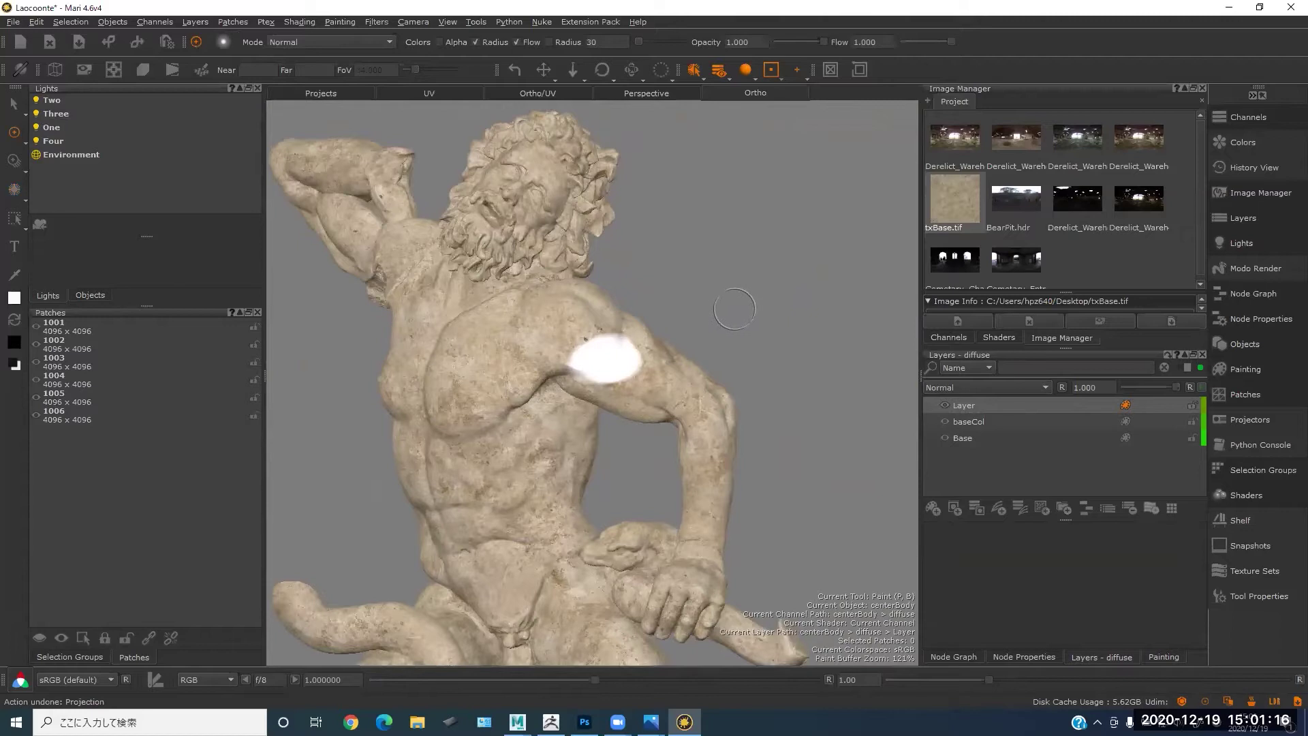
key("ctrl+z")
mouse_move(739, 307)
left_mouse_down("alt")
mouse_move(650, 316)
mouse_move(722, 307)
left_mouse_up("alt")
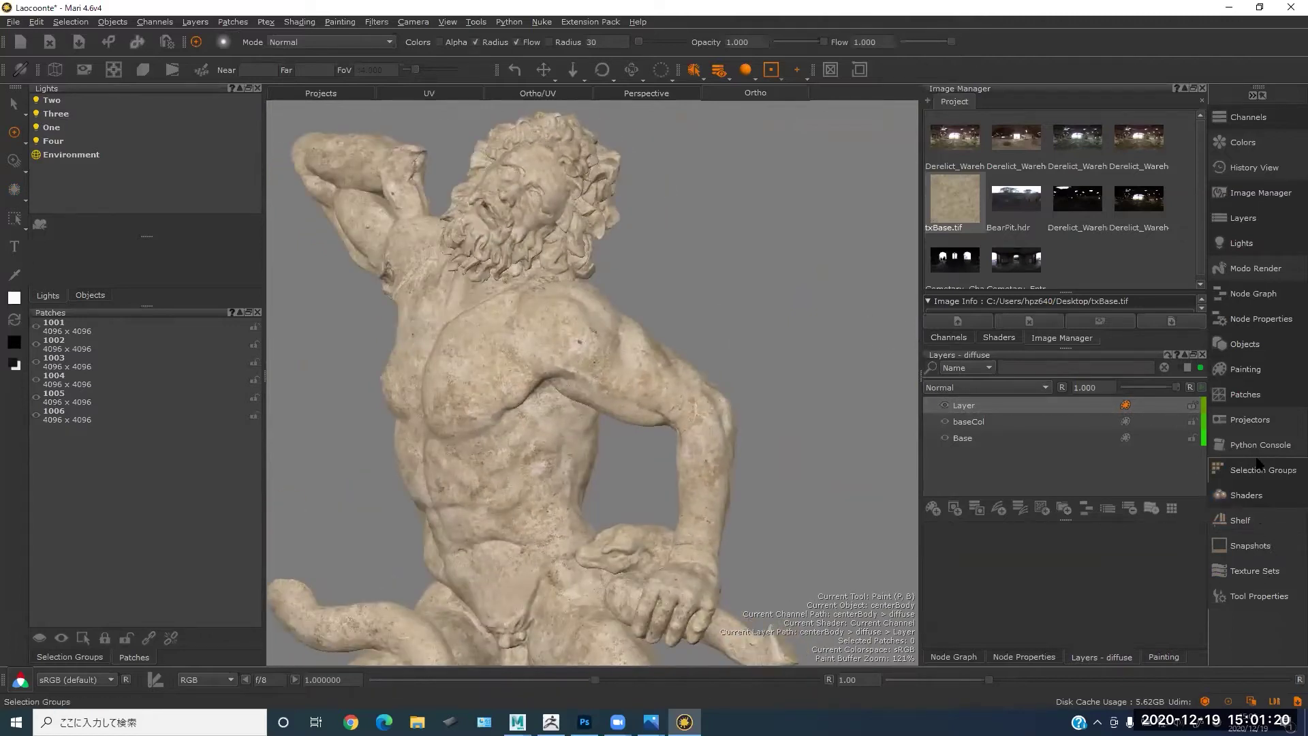
- Expand the Painting and Projection settings, set Projection to Through and turn off the Backface Mask
left_click(1166, 658)
left_click(931, 510)
left_click(931, 561)
left_click_drag(1201, 534, 1199, 610)
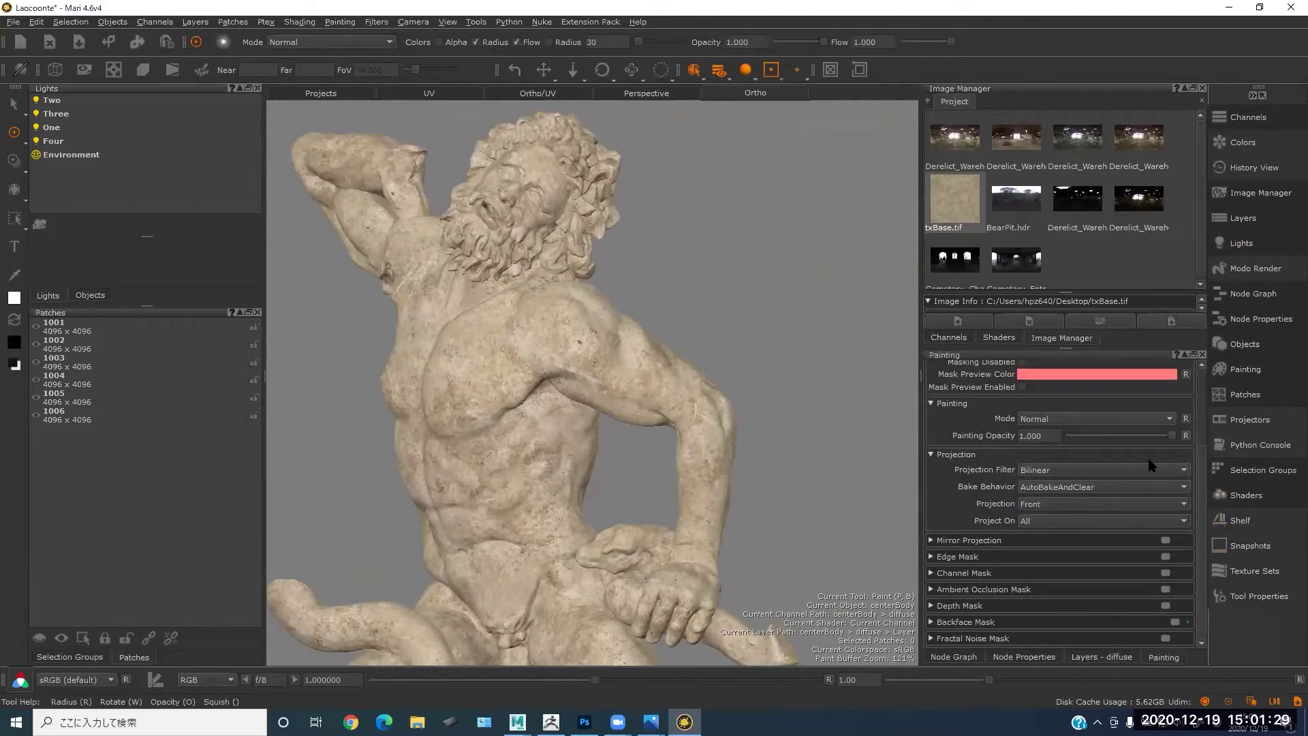
left_click(1057, 505)
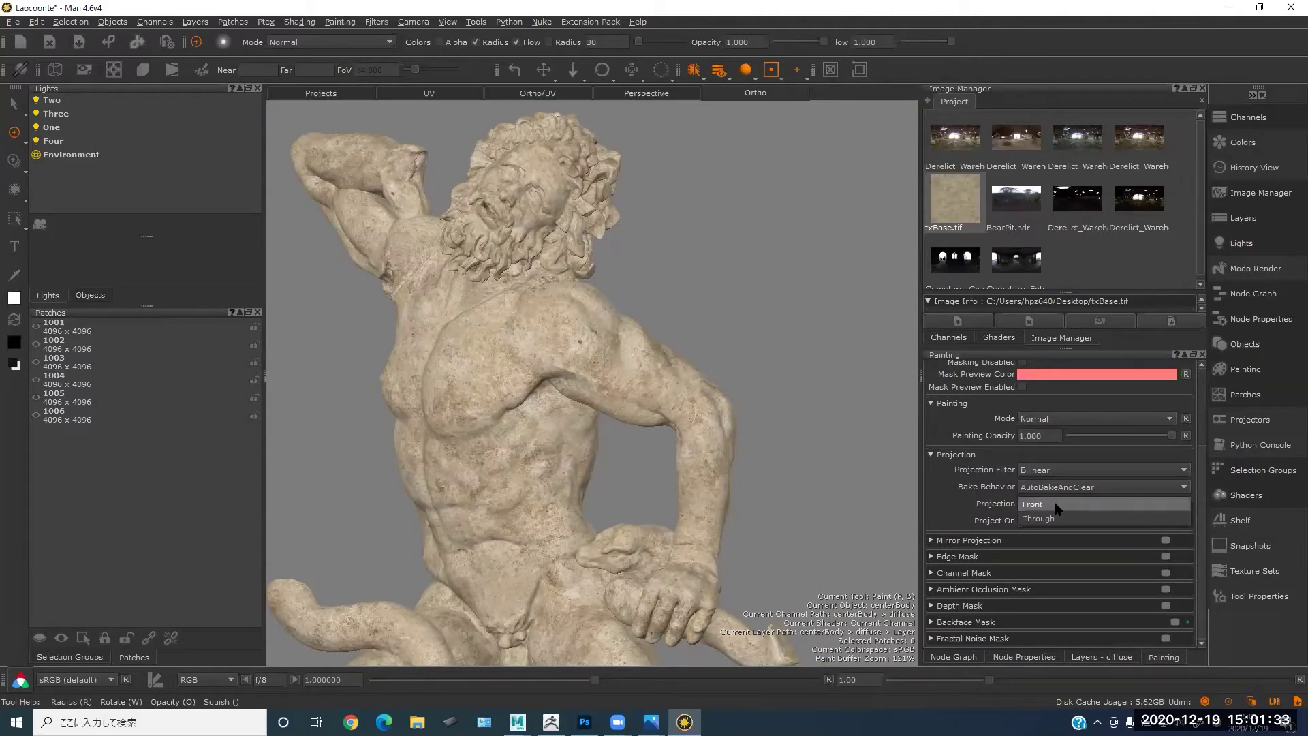
left_click(1059, 519)
- Paint a white patch through the statue's upper arm and check the model from the other side
mouse_move(647, 361)
left_mouse_down()
mouse_move(623, 372)
mouse_move(637, 375)
left_mouse_up()
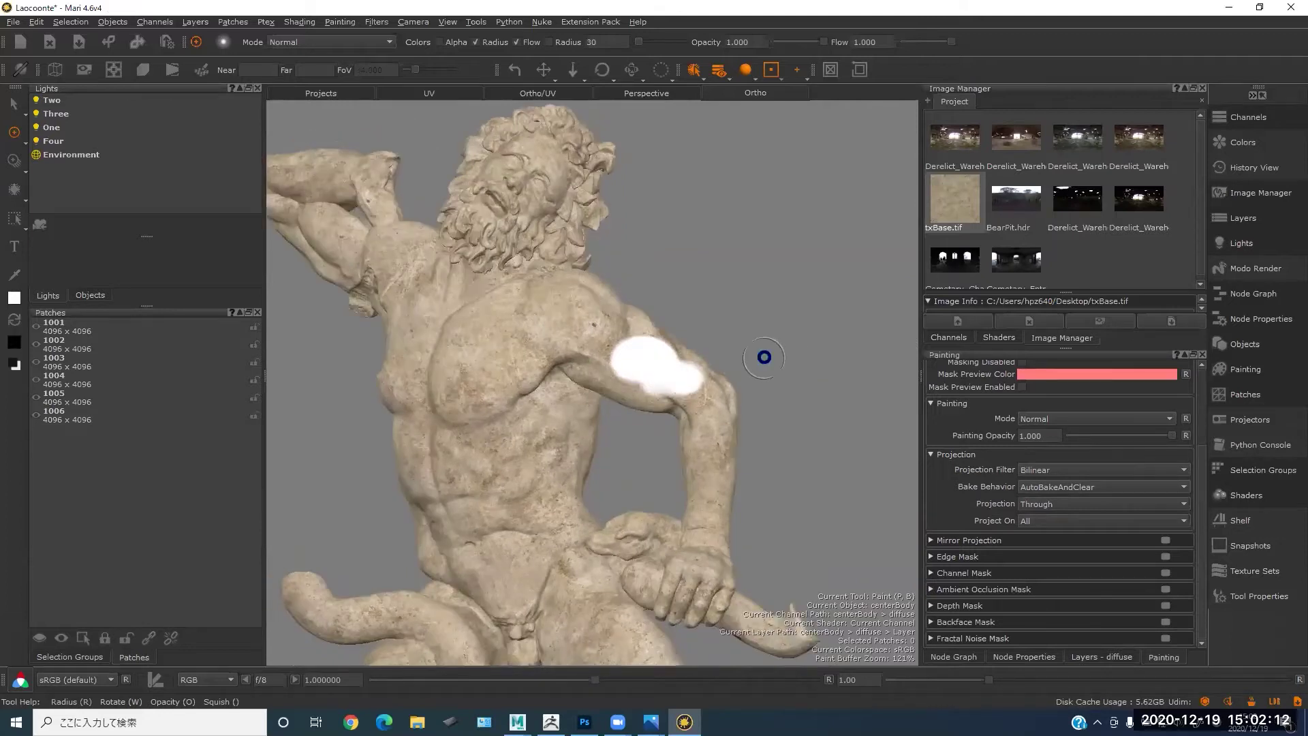
mouse_move(790, 357)
middle_mouse_down()
mouse_move(475, 352)
mouse_move(575, 365)
mouse_move(417, 365)
middle_mouse_up()
mouse_move(402, 310)
left_mouse_down("alt")
mouse_move(695, 336)
mouse_move(619, 321)
mouse_move(388, 325)
mouse_move(732, 319)
left_mouse_up("alt")
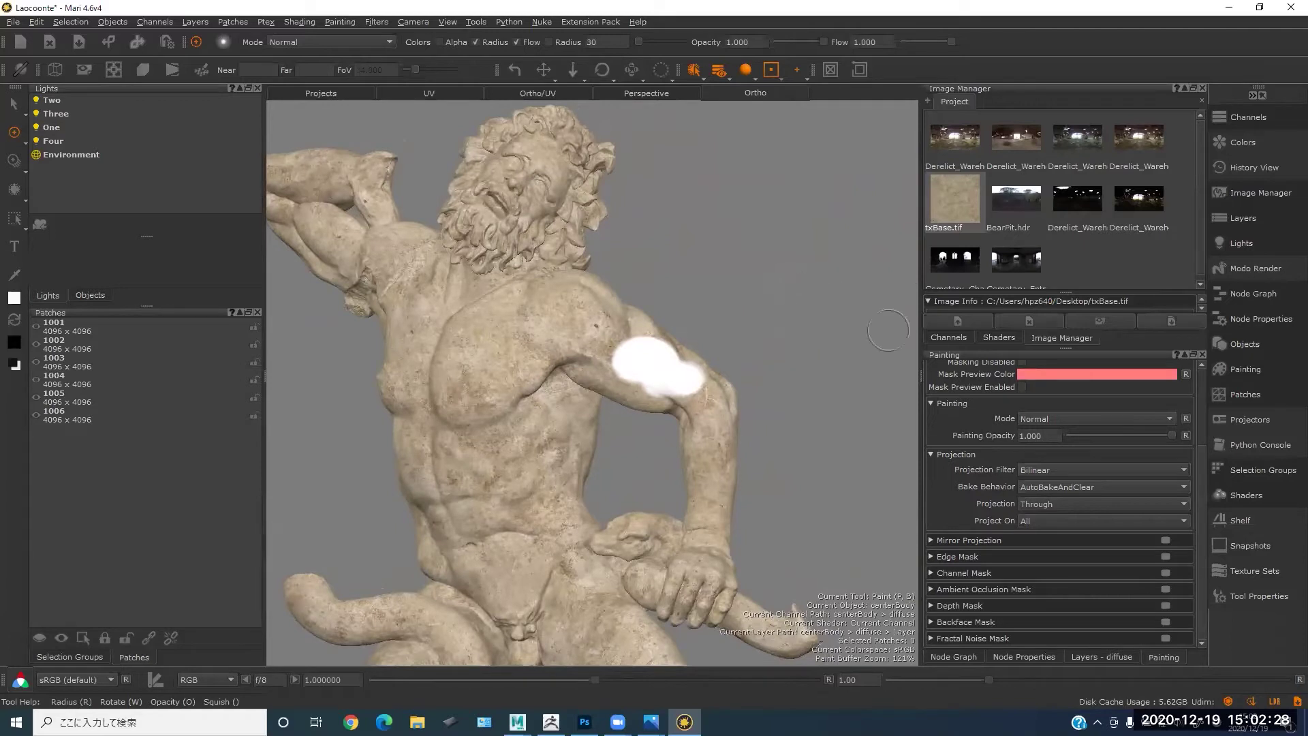
left_click(1069, 508)
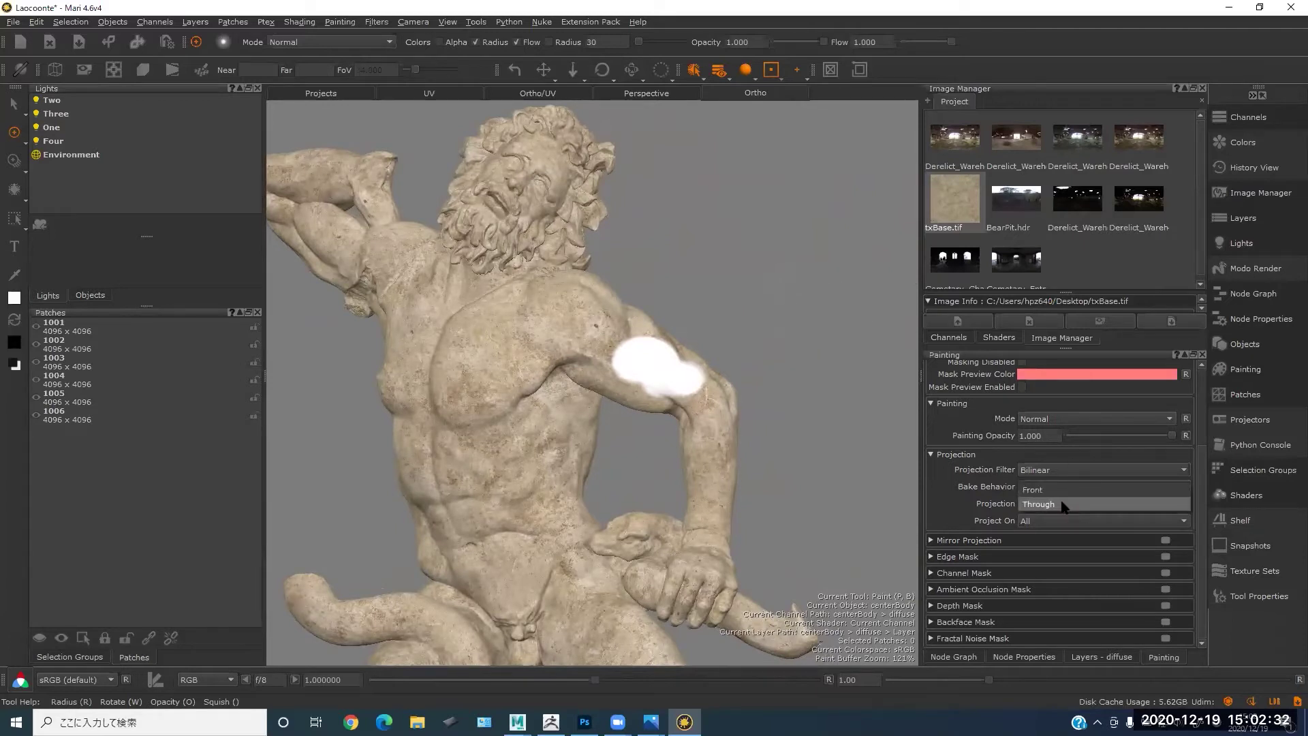
left_click(1065, 506)
left_click(1061, 506)
left_click(1048, 505)
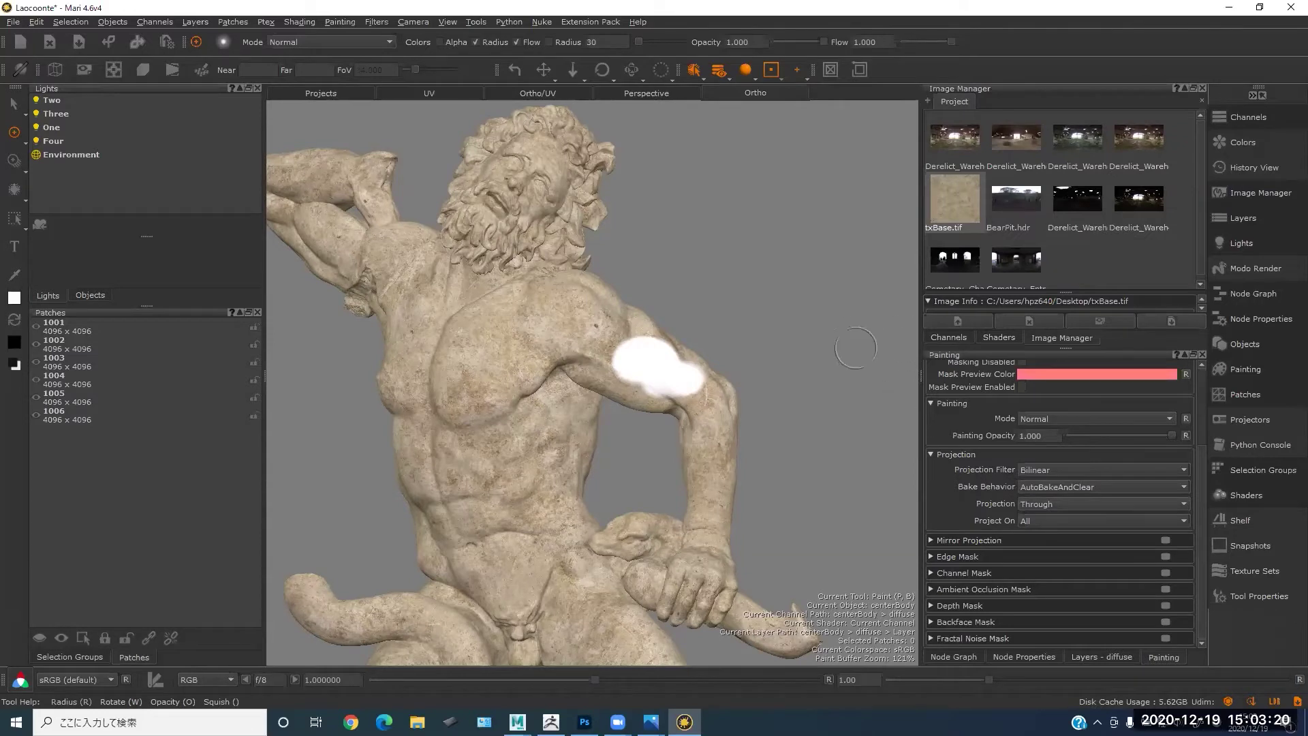
mouse_move(795, 357)
left_mouse_down("alt")
mouse_move(592, 345)
mouse_move(715, 347)
mouse_move(554, 330)
mouse_move(571, 318)
mouse_move(383, 315)
mouse_move(703, 315)
mouse_move(786, 297)
left_mouse_up("alt")
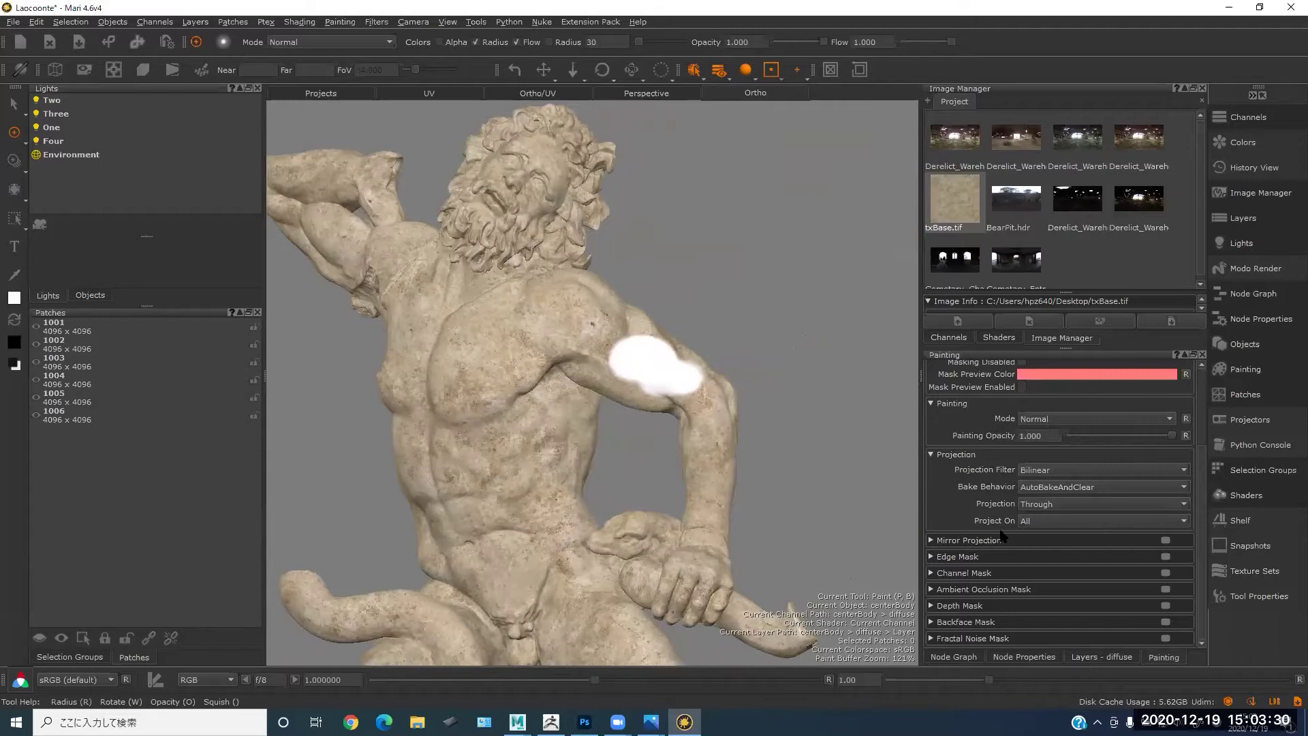
- Set Projection back to Front and turn the Backface Mask on
left_click(1073, 504)
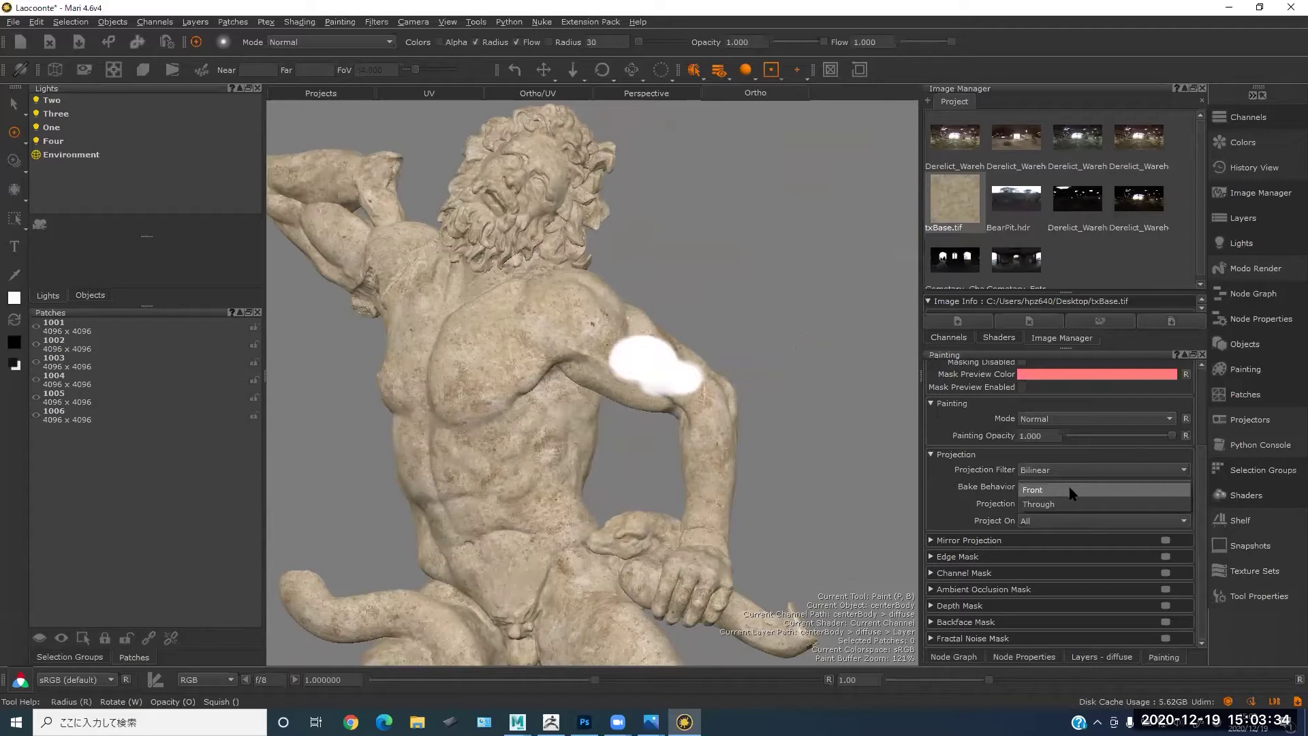
left_click(1082, 491)
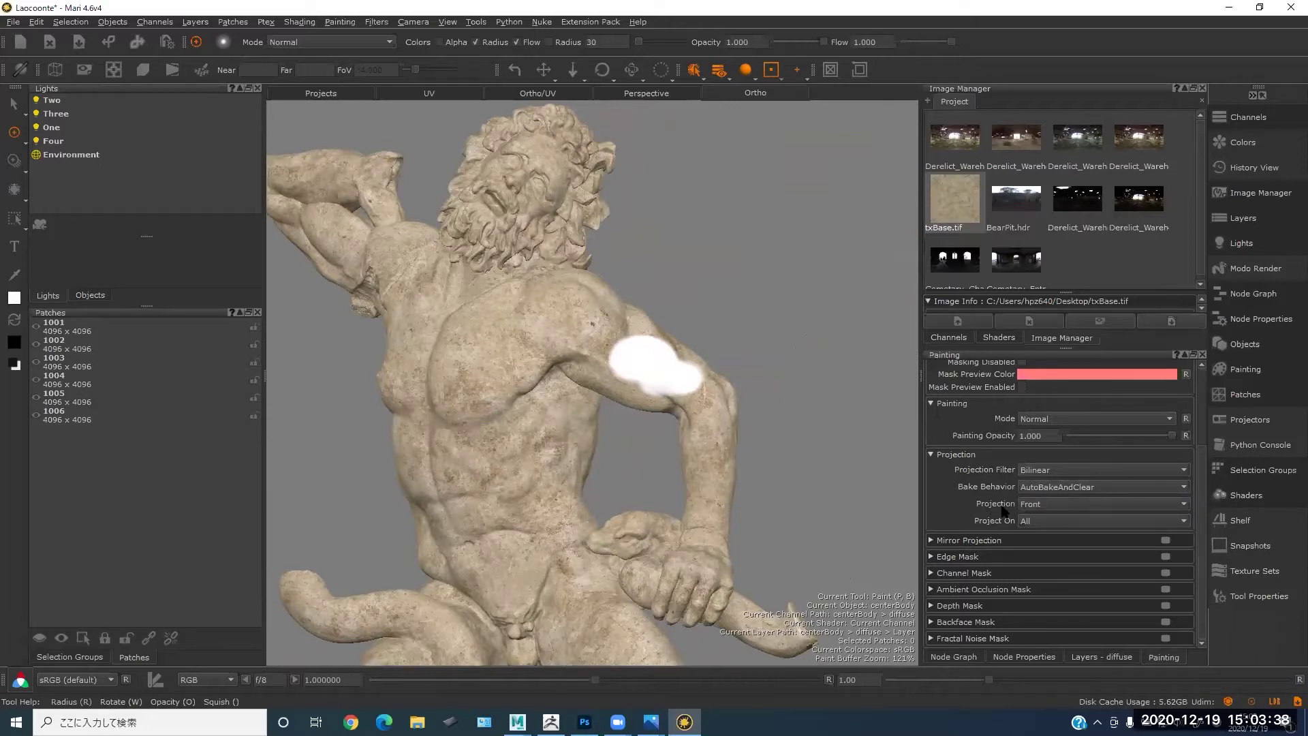
left_click(1166, 622)
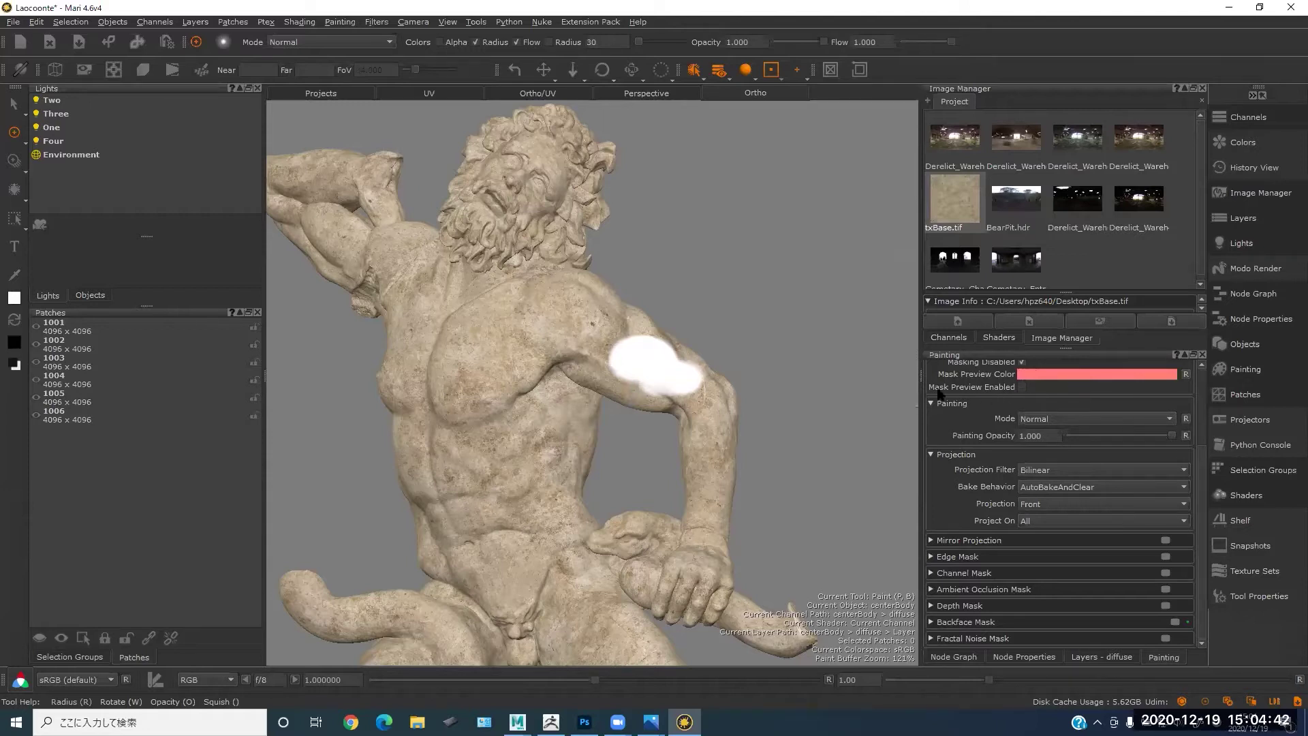
- Clear the Masking Disabled option and briefly switch the mask preview on and off
left_click(1021, 362)
left_click(1022, 387)
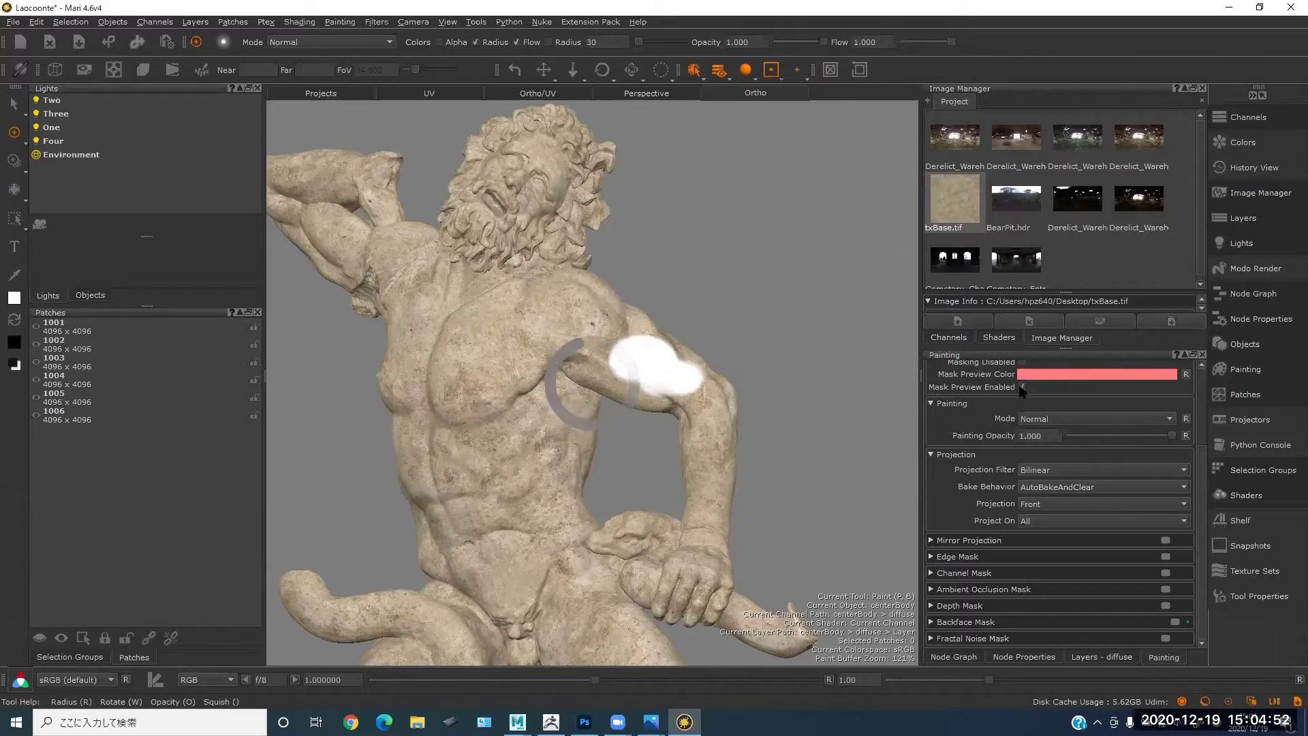
left_click(1022, 387)
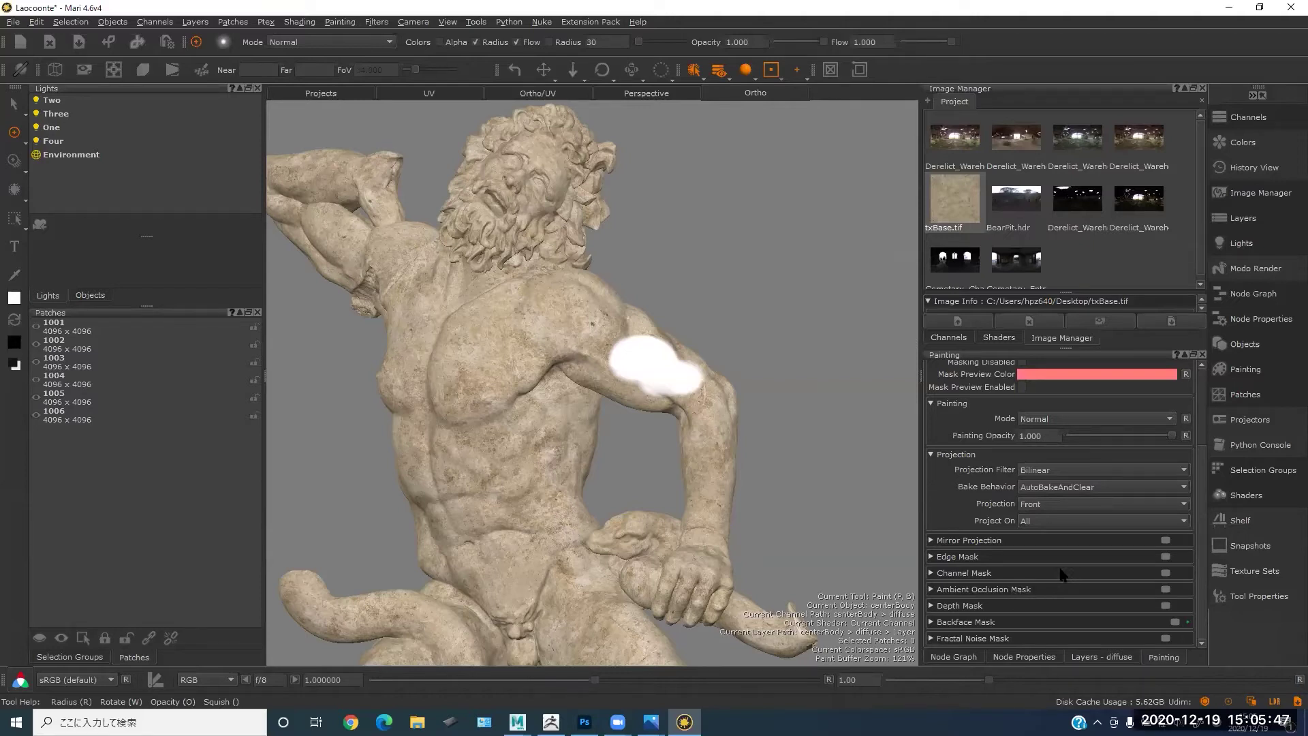
- Set Bake Behavior to Manual and paint a white patch on the statue's chest, checking it from another angle
left_click(1081, 486)
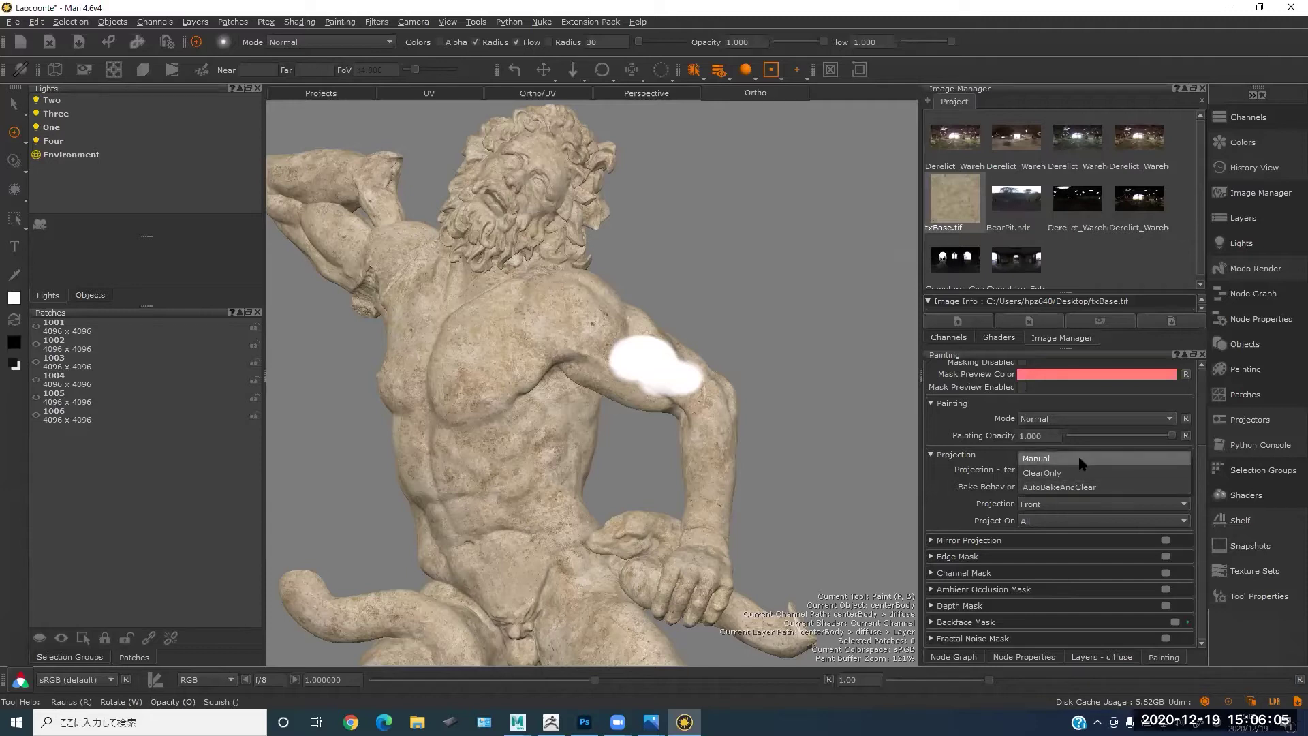
left_click(876, 452)
left_click(1054, 485)
left_click(1059, 458)
mouse_move(490, 330)
left_mouse_down()
mouse_move(709, 300)
mouse_move(636, 309)
mouse_move(729, 312)
left_mouse_up()
mouse_move(729, 313)
middle_mouse_down("alt")
mouse_move(729, 262)
mouse_move(797, 280)
mouse_move(758, 313)
middle_mouse_up("alt")
left_click_drag(763, 301, 780, 304, "alt+shift")
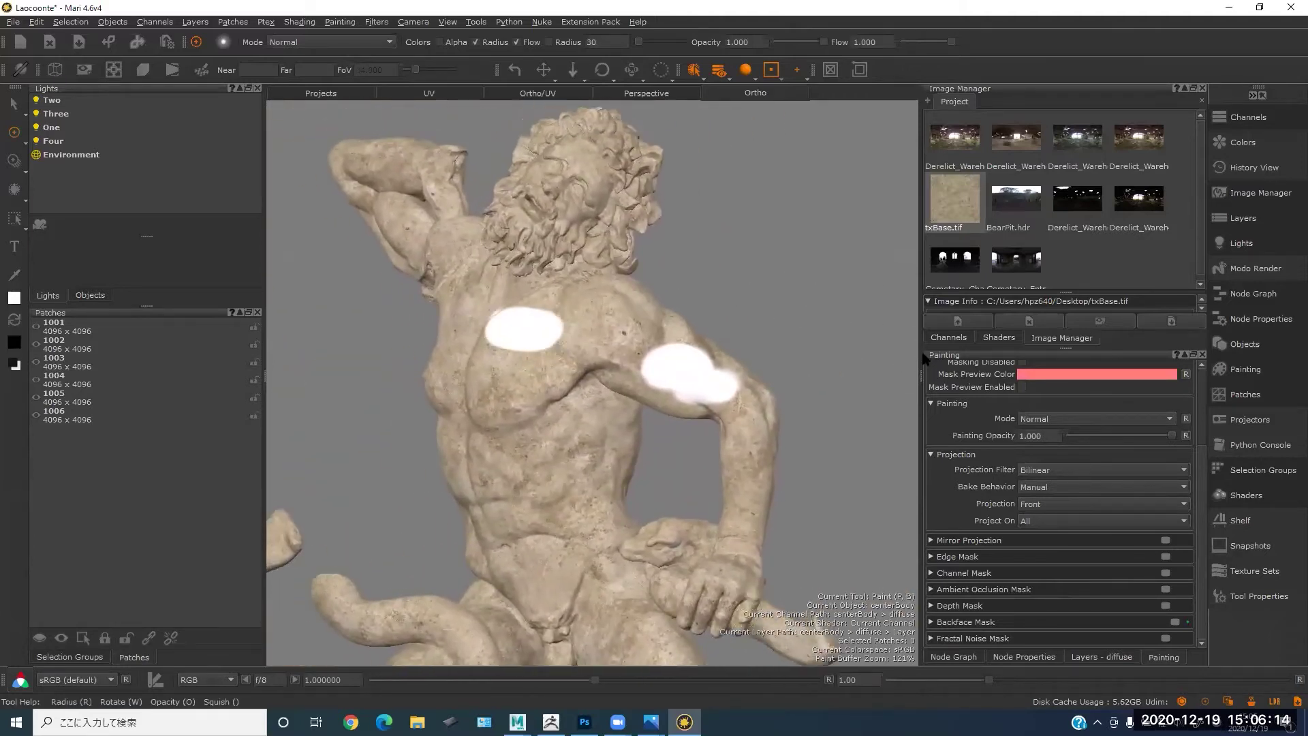
- Set Bake Behavior to AutoBakeAndClear and paint white strokes on the statue's lower chest and upper arm
left_click(1073, 486)
left_click(1071, 515)
mouse_move(733, 286)
left_mouse_down("alt")
mouse_move(654, 294)
mouse_move(779, 284)
left_mouse_up("alt")
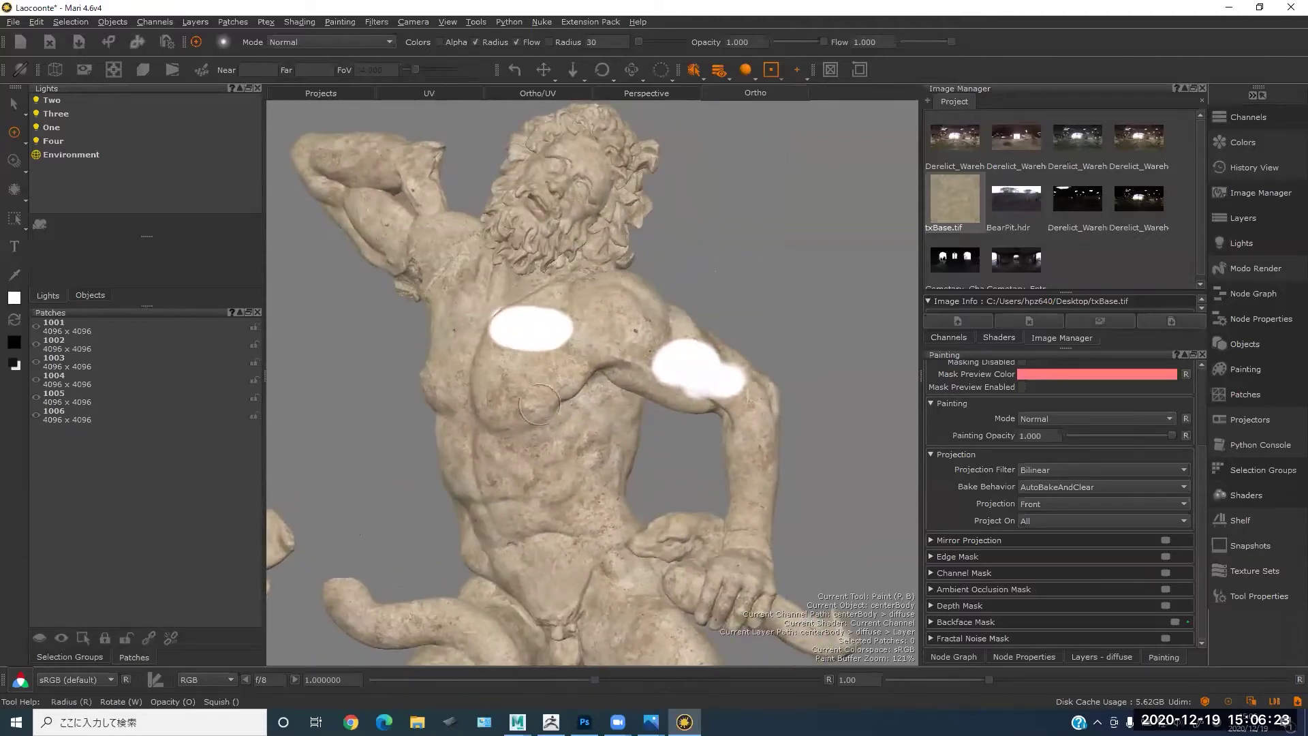
left_click_drag(546, 394, 561, 393)
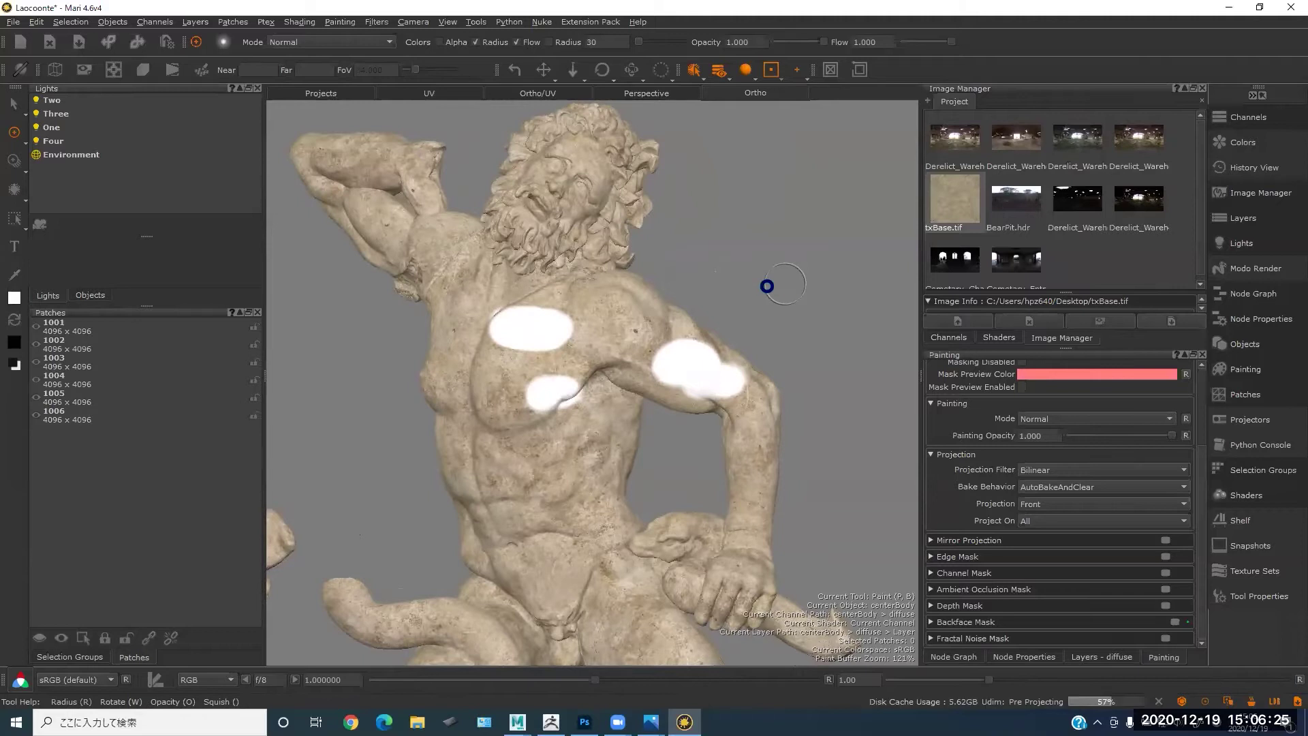
mouse_move(789, 285)
left_mouse_down("alt")
mouse_move(701, 295)
mouse_move(805, 288)
mouse_move(779, 303)
mouse_move(783, 293)
left_mouse_up("alt")
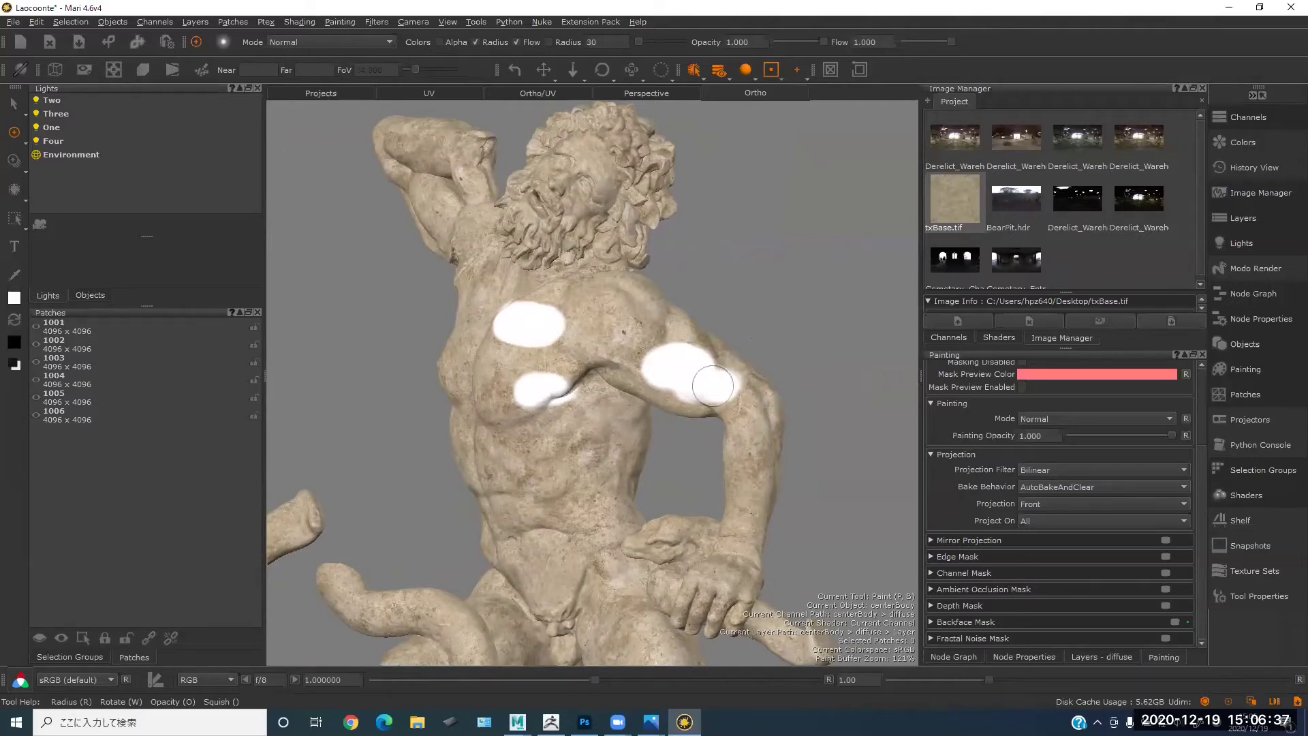
mouse_move(719, 379)
left_mouse_down()
mouse_move(737, 382)
mouse_move(710, 378)
mouse_move(736, 365)
left_mouse_up()
left_click_drag(765, 286, 779, 290, "alt")
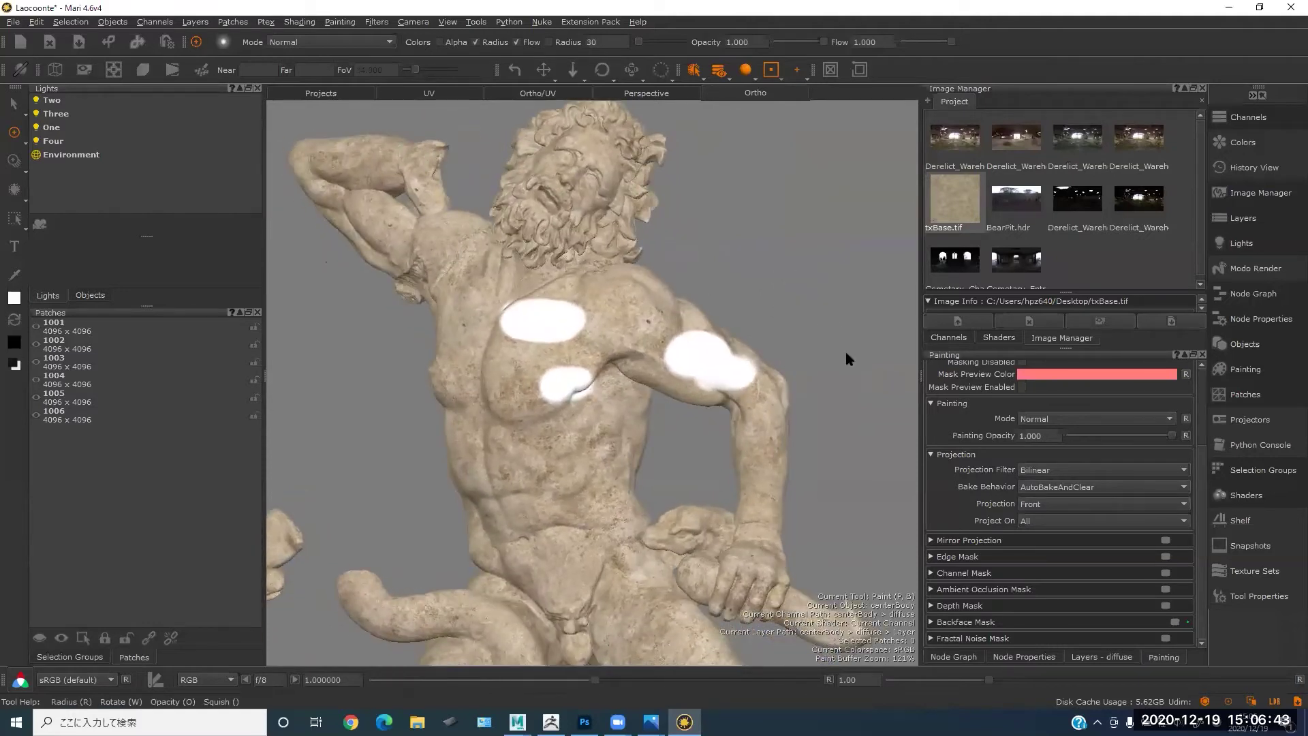
- Paint white patches beside the armpit and on the abdomen with Bake Behavior set to Manual, and return it to AutoBakeAndClear
left_click(1073, 487)
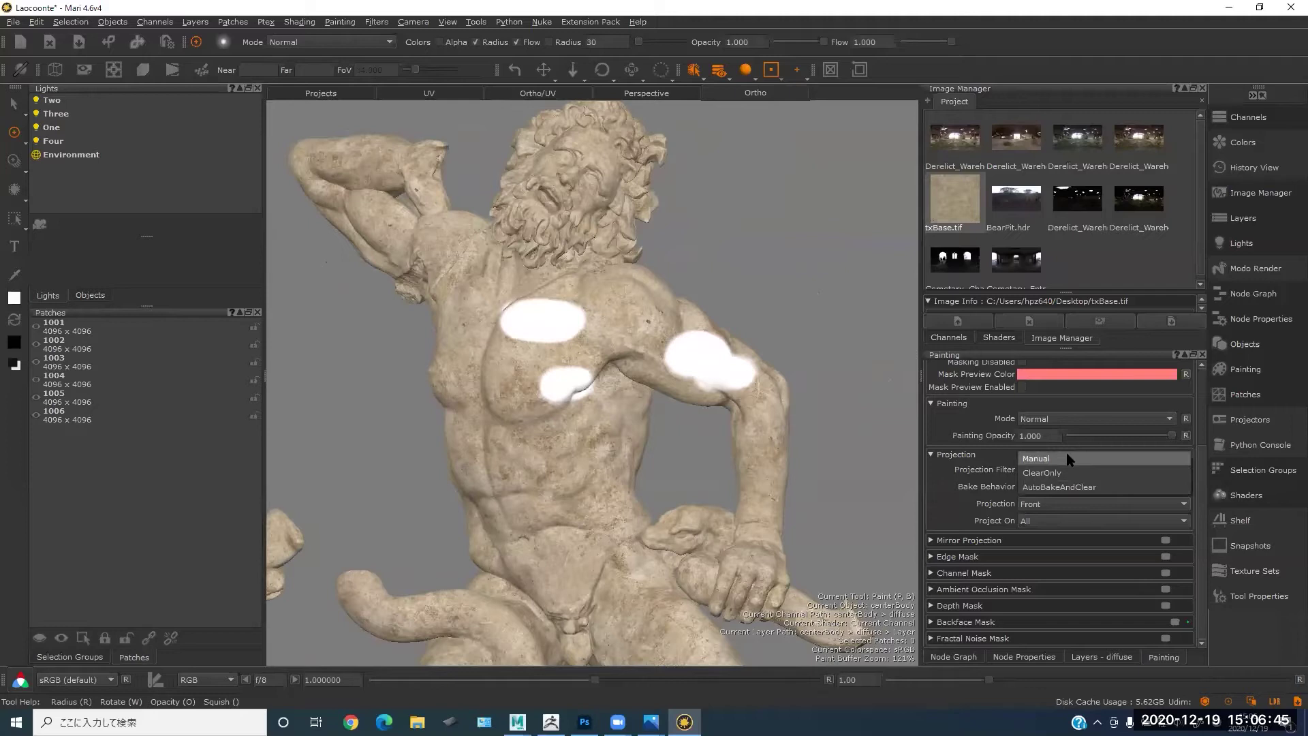
left_click(1067, 453)
mouse_move(650, 319)
left_mouse_down()
mouse_move(603, 326)
mouse_move(613, 335)
left_mouse_up()
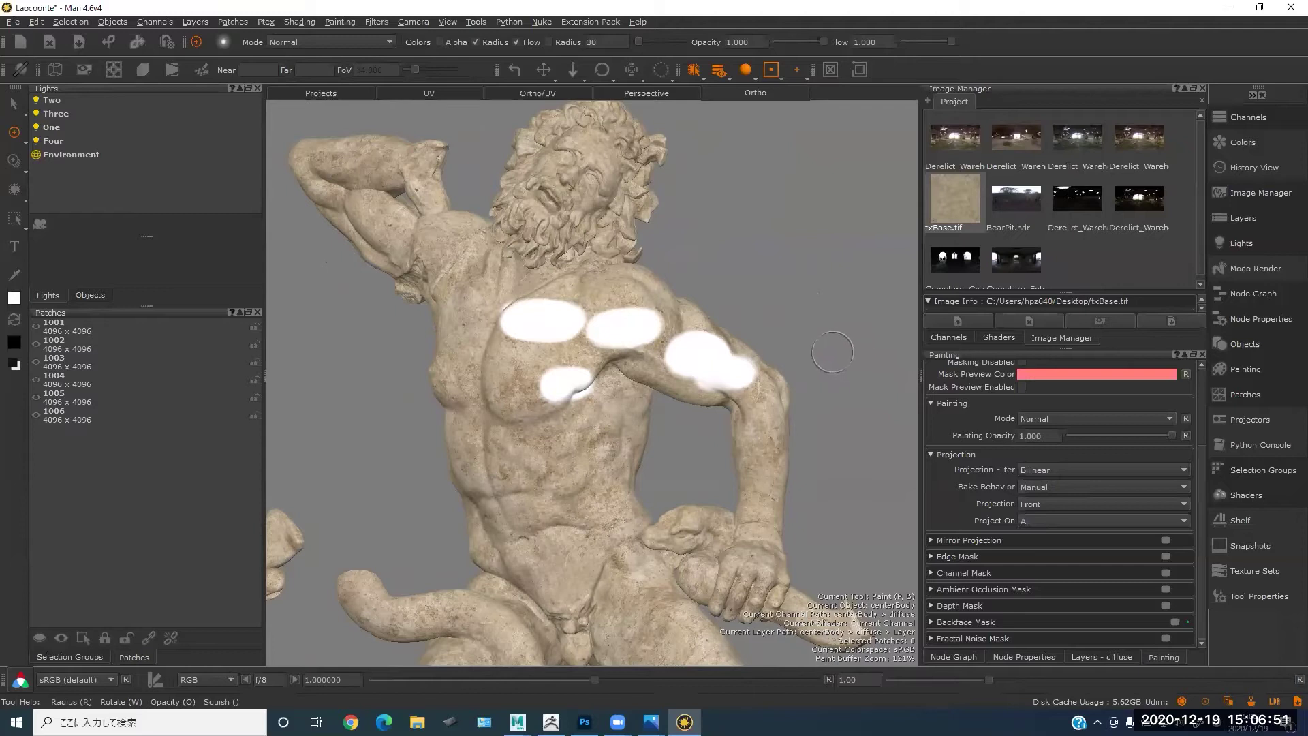
mouse_move(587, 423)
left_mouse_down()
mouse_move(565, 447)
mouse_move(577, 452)
mouse_move(545, 464)
mouse_move(576, 469)
left_mouse_up()
middle_click_drag(709, 417, 694, 383, "alt")
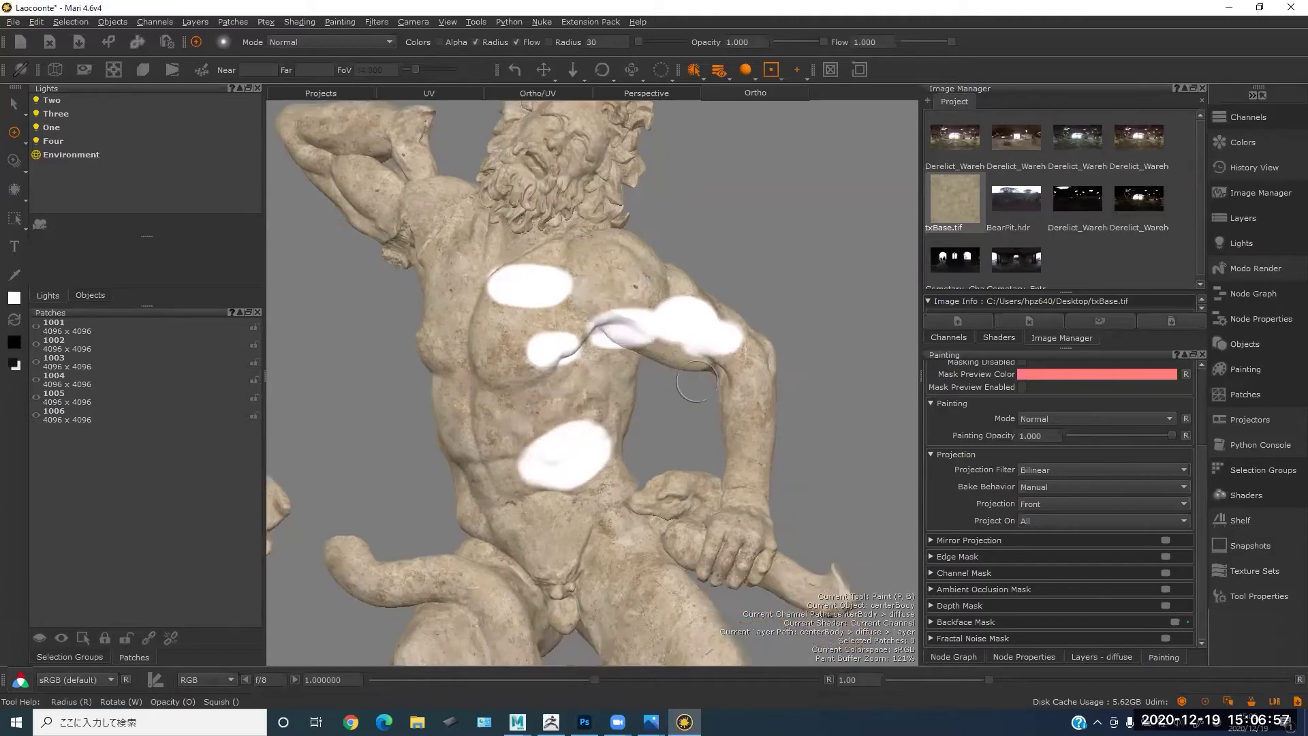
mouse_move(676, 387)
left_mouse_down("alt")
mouse_move(654, 403)
mouse_move(692, 418)
mouse_move(677, 409)
mouse_move(694, 398)
left_mouse_up("alt")
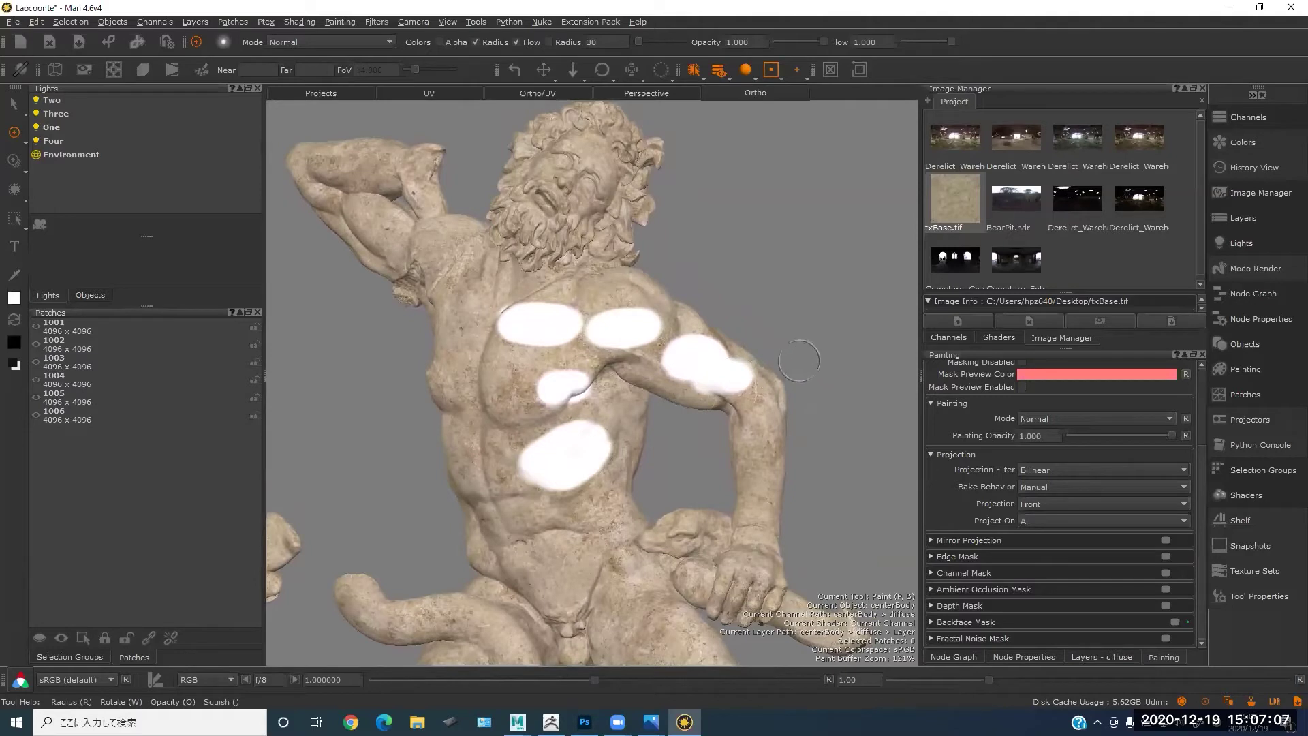
left_click(1066, 491)
left_click(1057, 496)
- Erase the white patches from the torso and upper arm with the Clear painting mode, and restore the mode to Normal
left_click(331, 42)
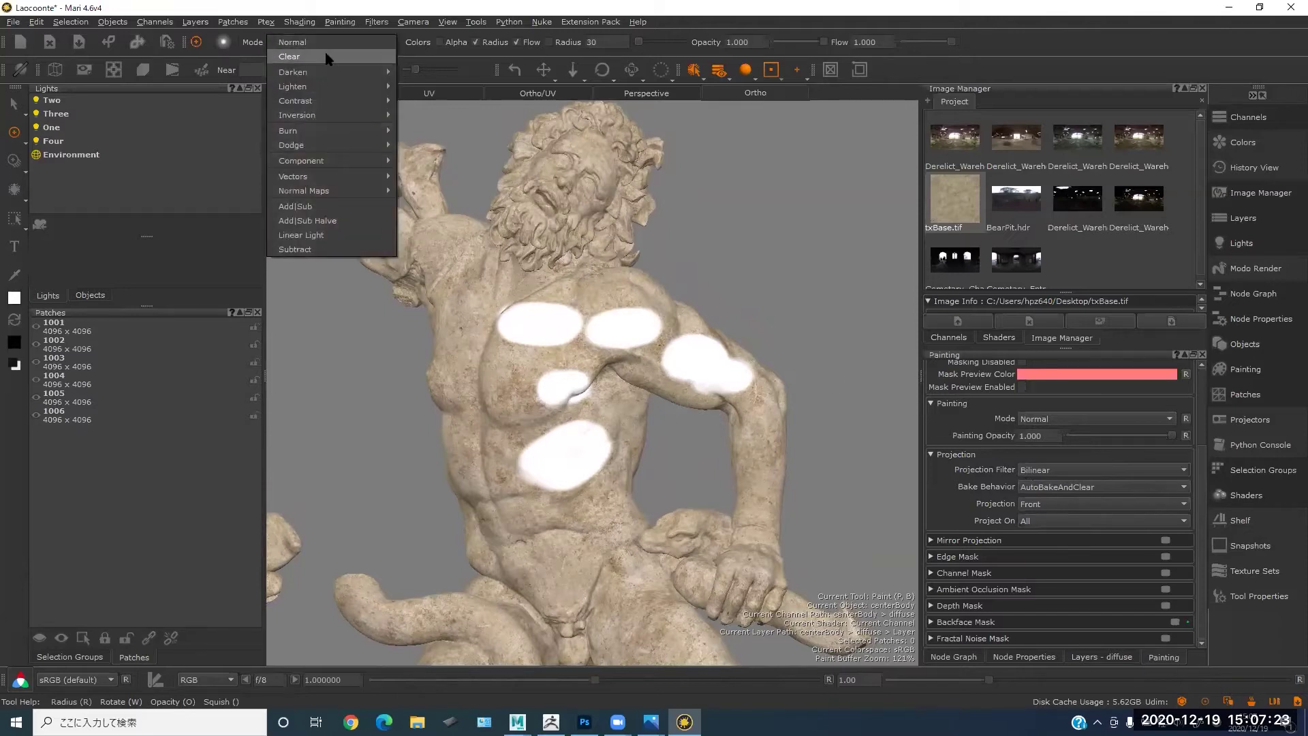
left_click(333, 42)
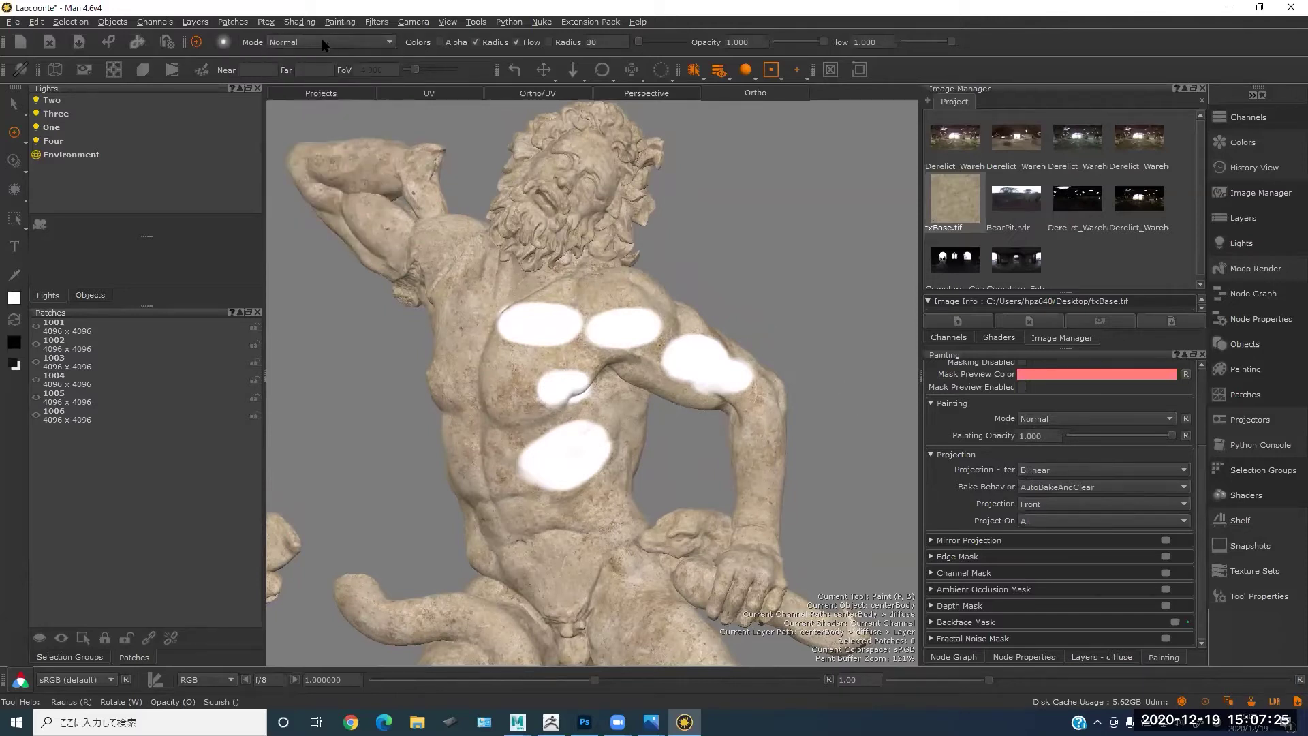
left_click(324, 44)
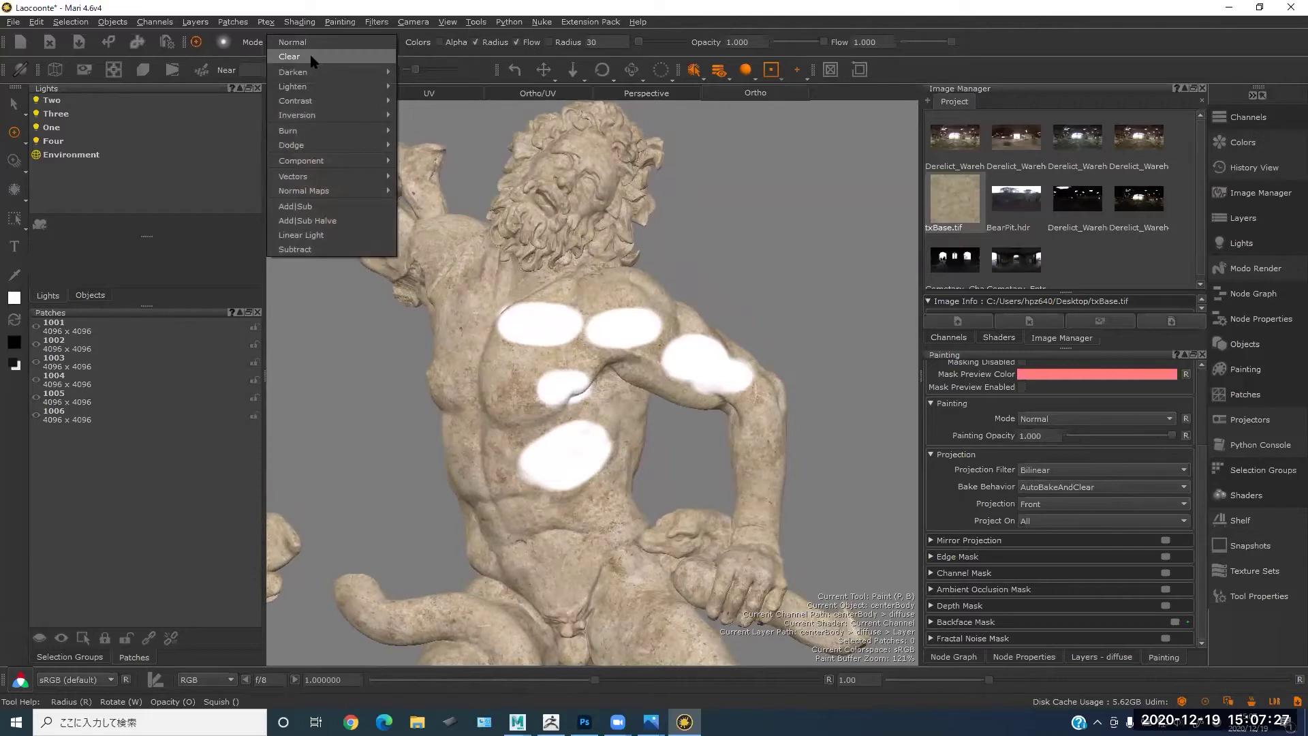
left_click(311, 57)
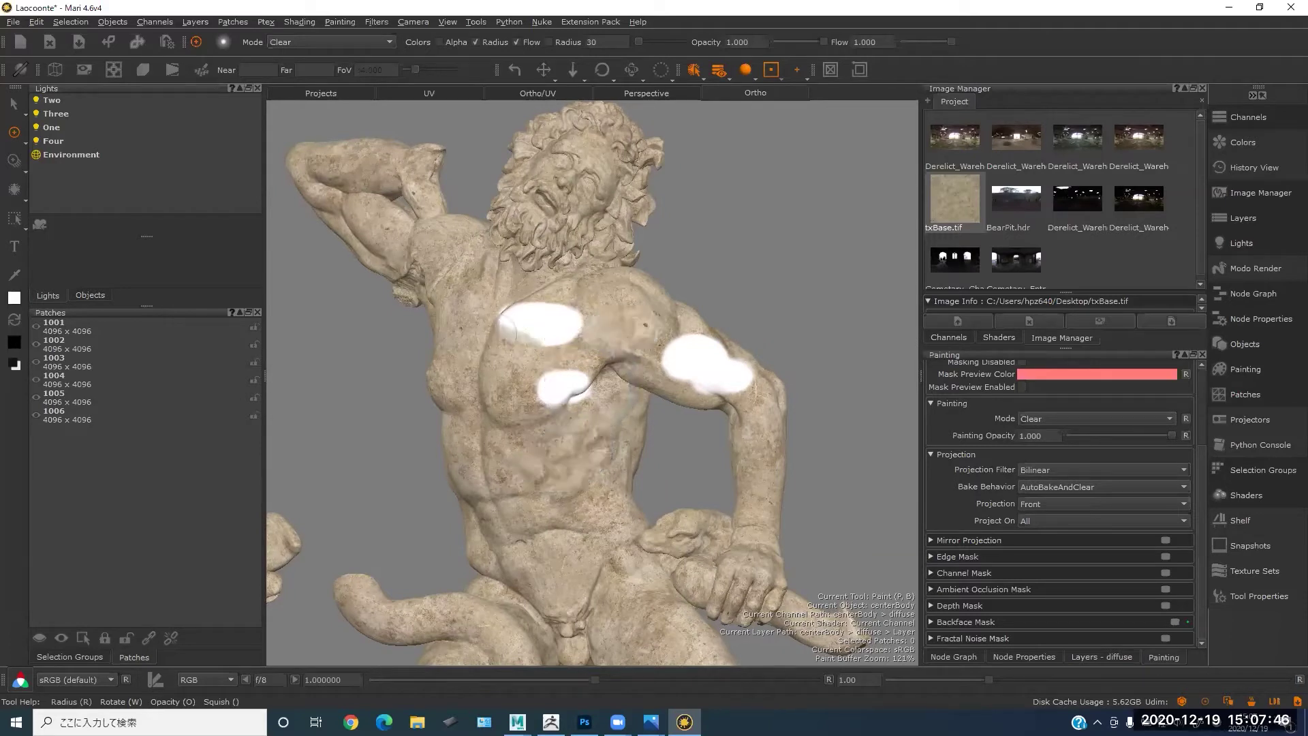
mouse_move(522, 342)
left_mouse_down()
mouse_move(573, 314)
mouse_move(558, 375)
mouse_move(579, 392)
mouse_move(694, 354)
mouse_move(736, 375)
mouse_move(729, 365)
left_mouse_up()
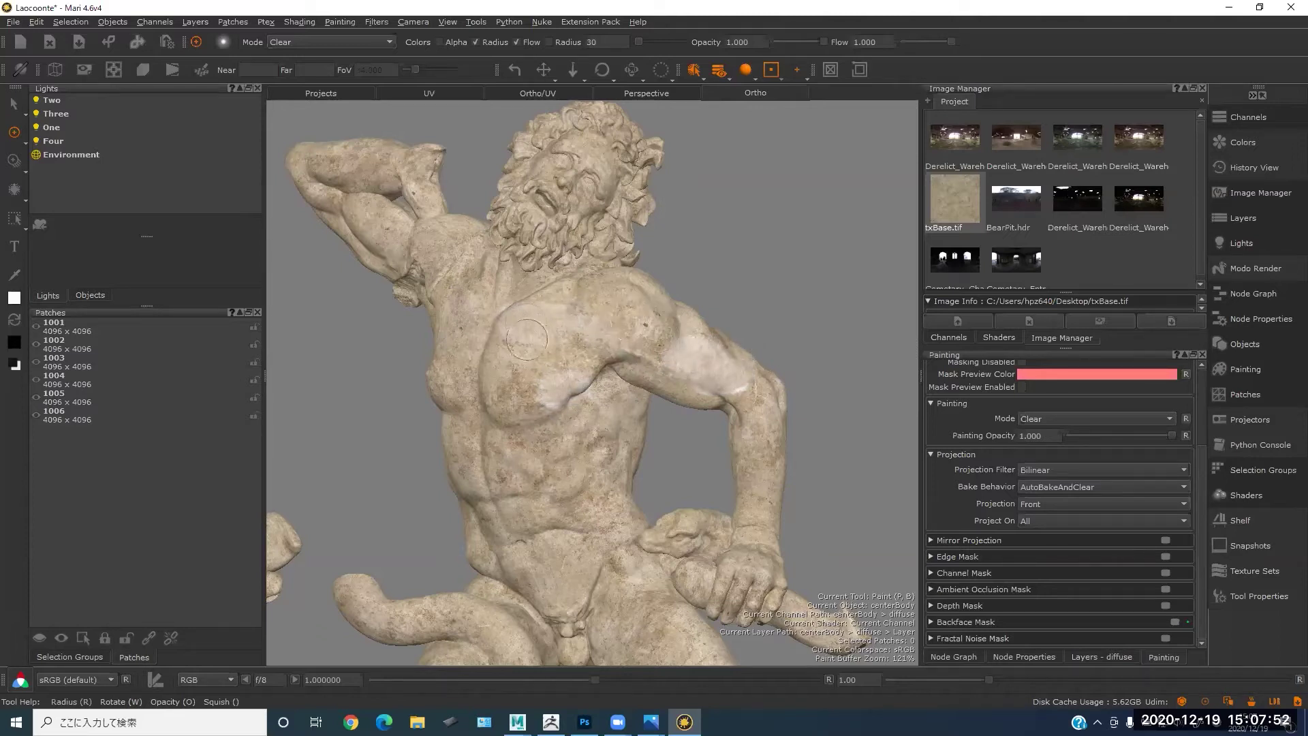
key("b")
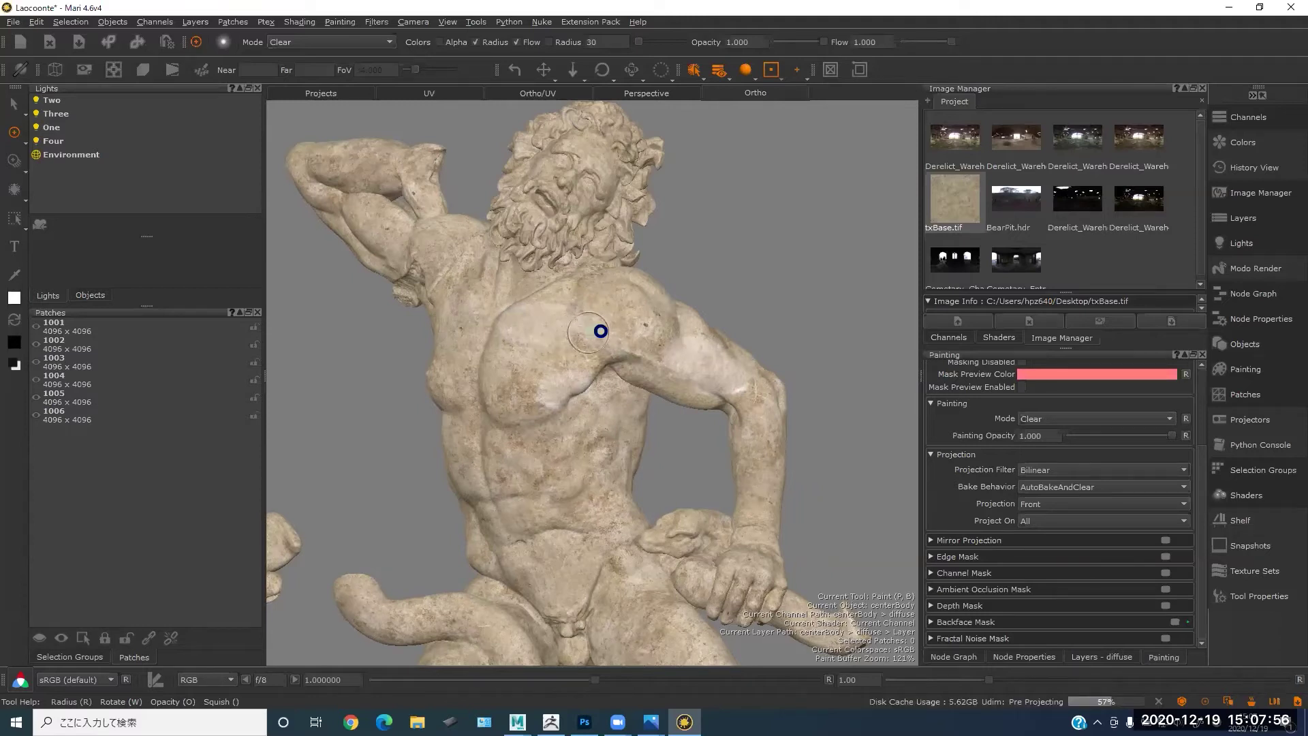
left_click(371, 42)
left_click(369, 45)
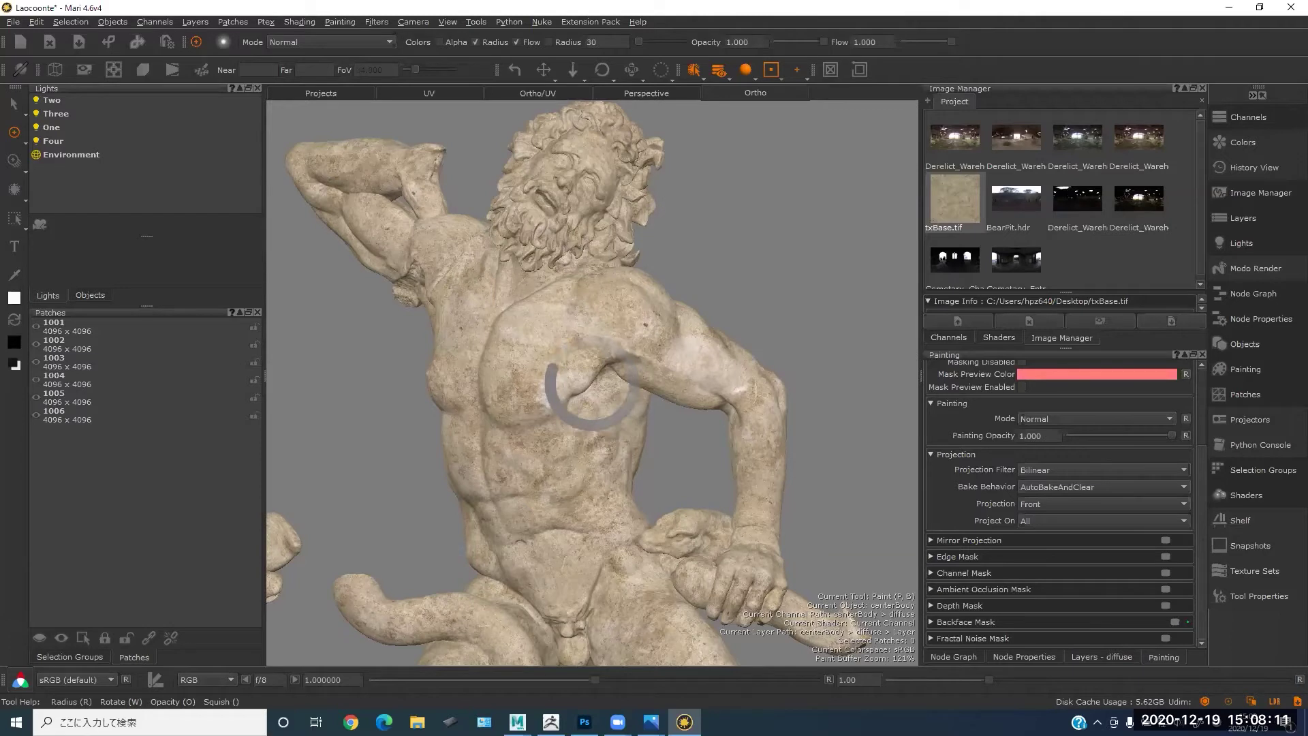
- Review the Projection Settings sections and the Bake Behavior options
scroll(1203, 387, "up", 5)
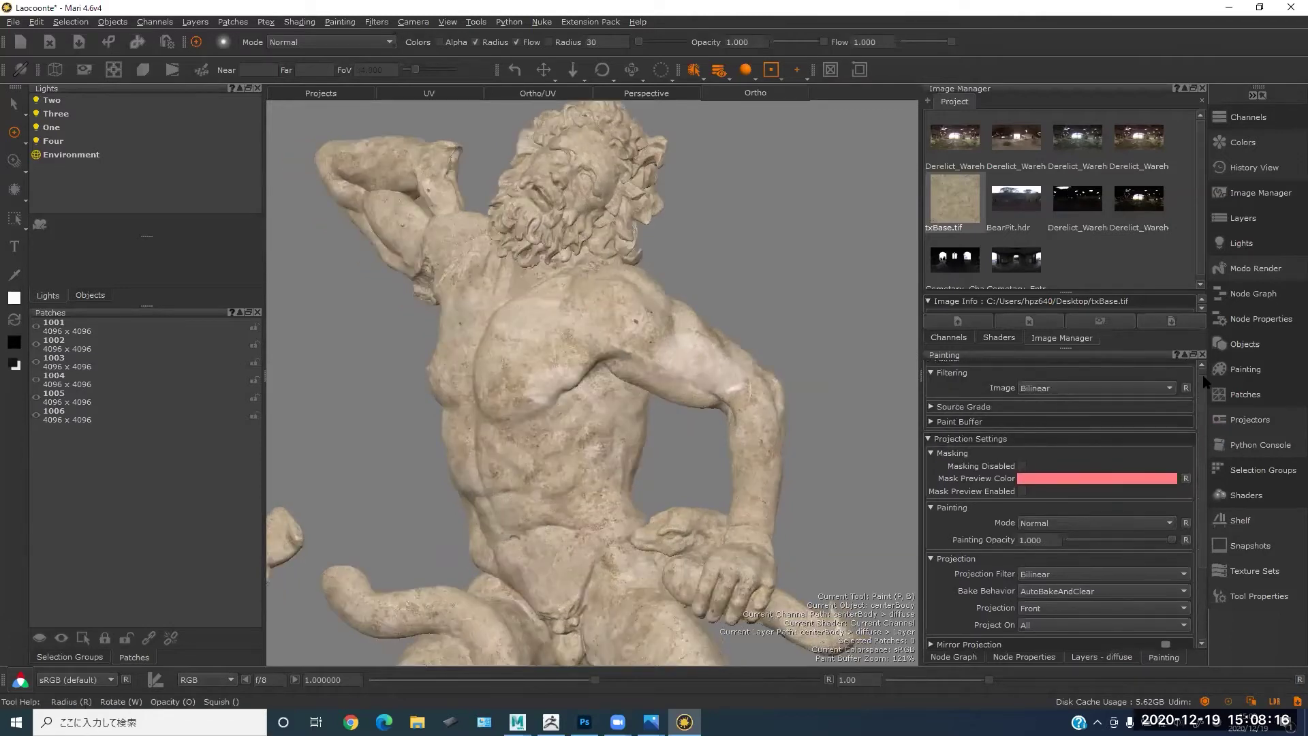
scroll(1204, 387, "up", 1)
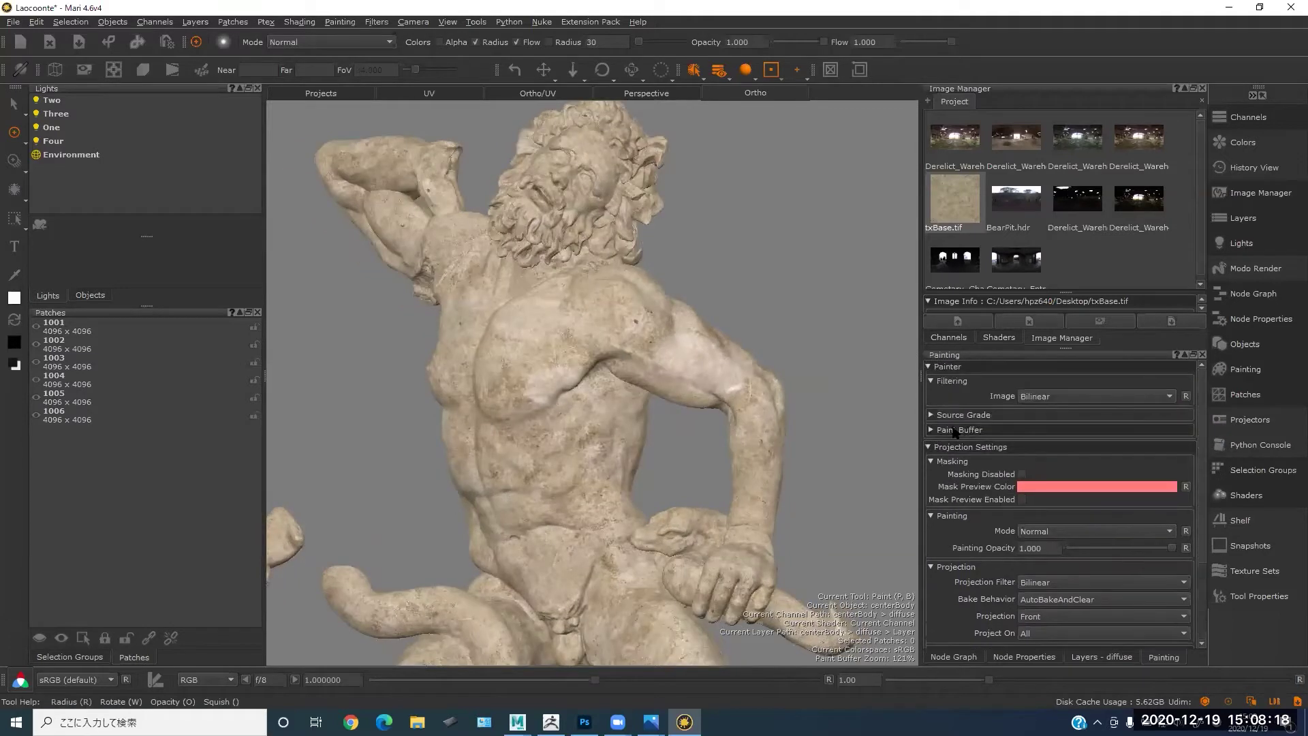
left_click(928, 448)
left_click(929, 448)
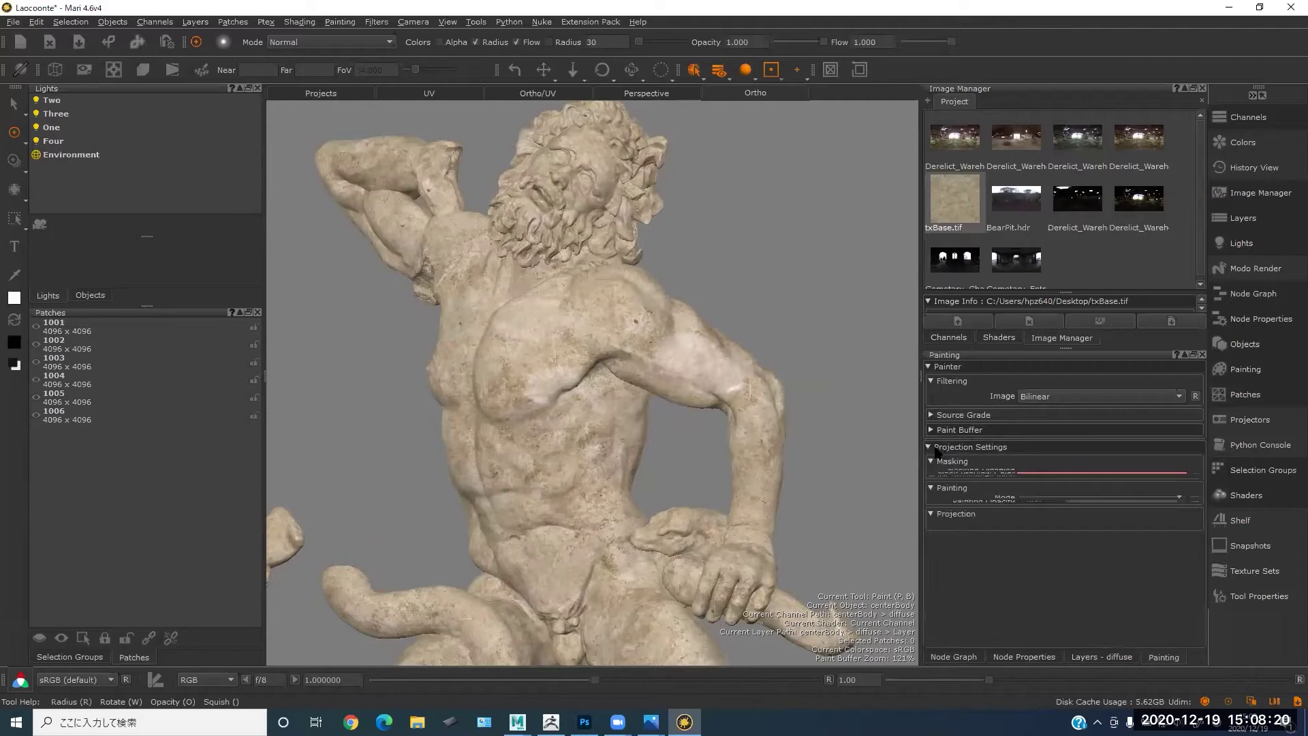
scroll(1203, 439, "down", 1)
scroll(1202, 440, "down", 3)
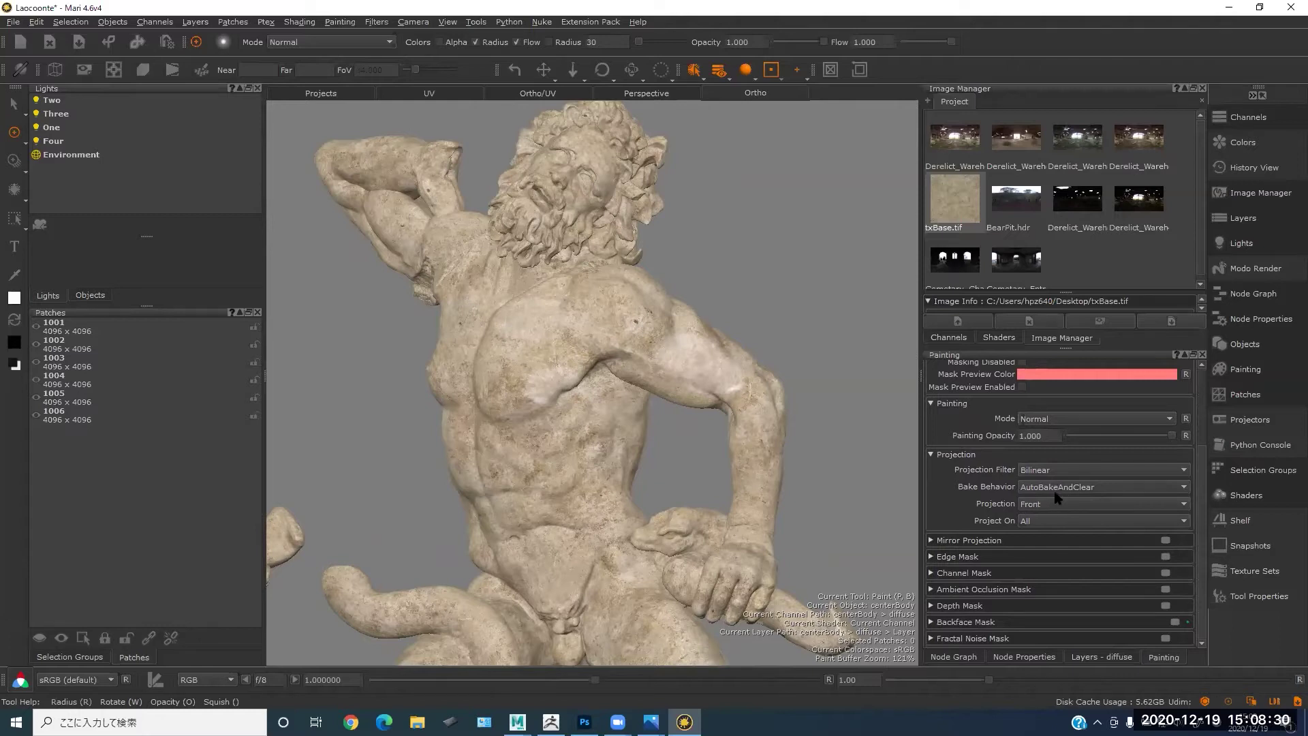
left_click(1185, 486)
left_click(1189, 504)
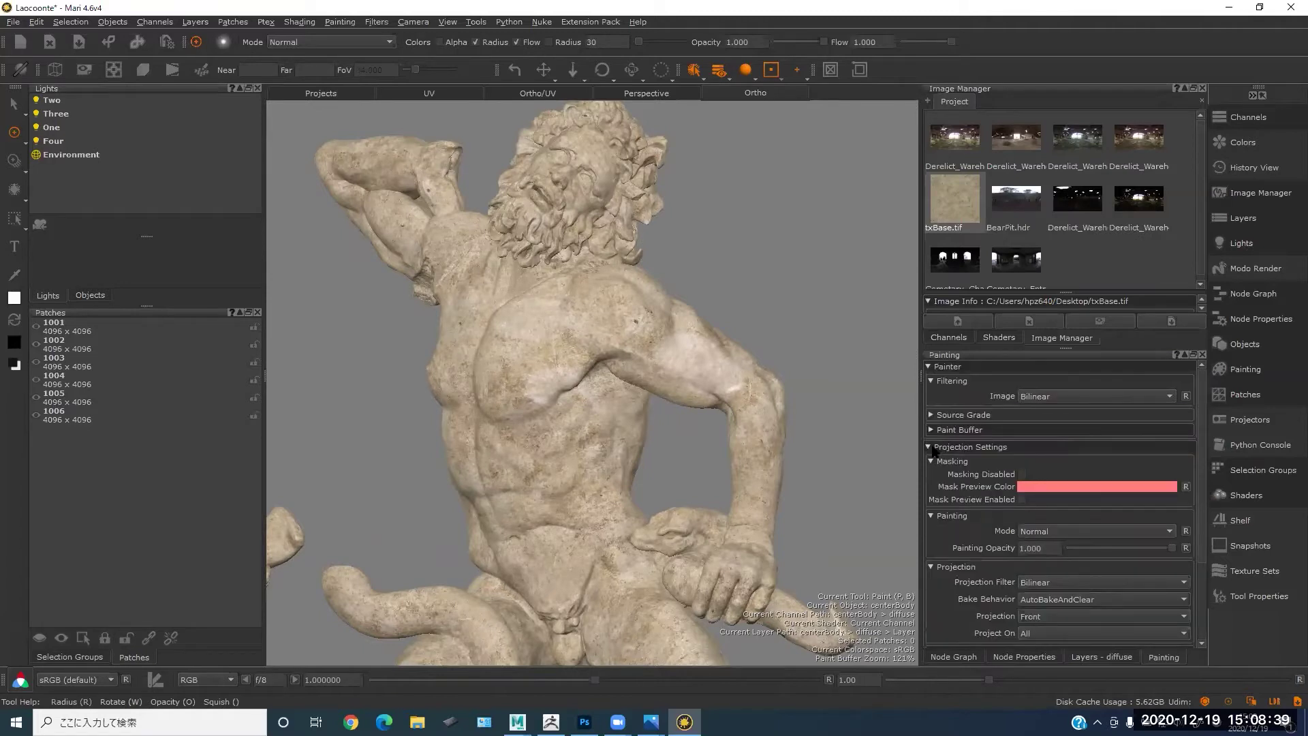
- Collapse the Projection Settings, expand the Paint Buffer settings and activate the Transform Paint Buffer tool
left_click(931, 447)
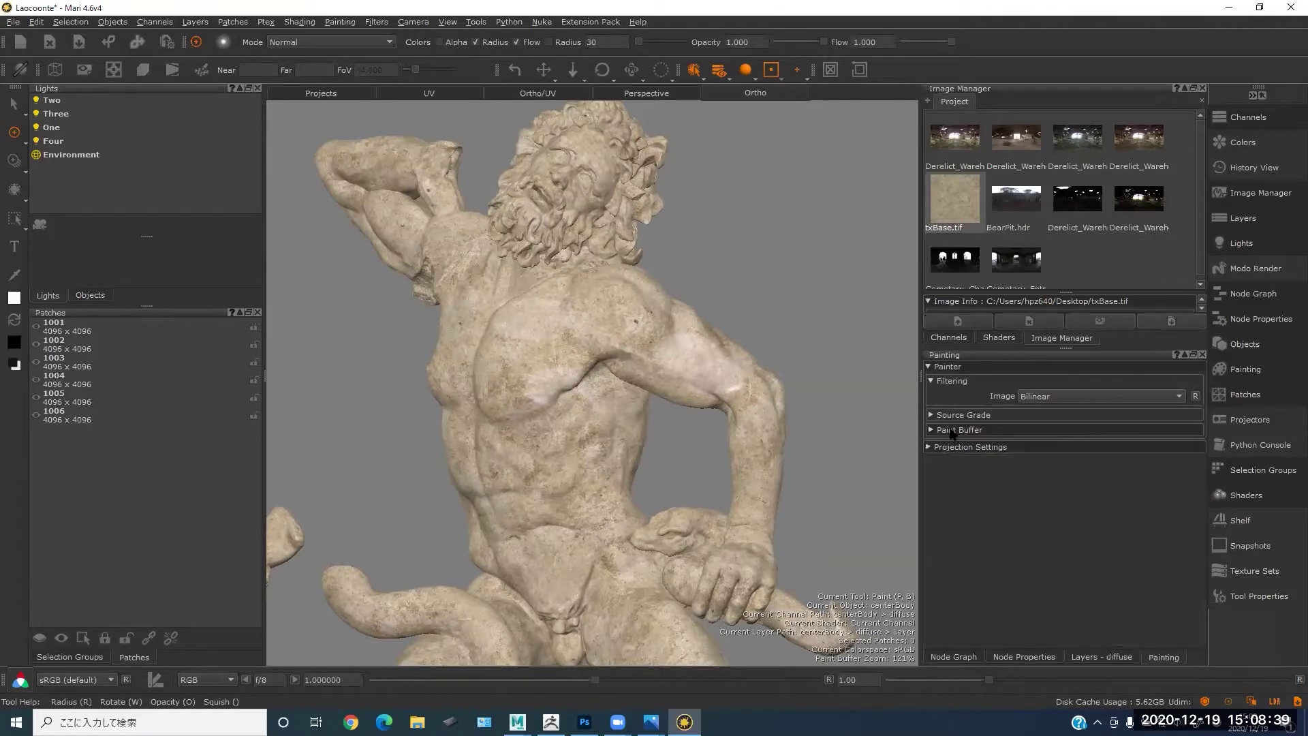
left_click(953, 430)
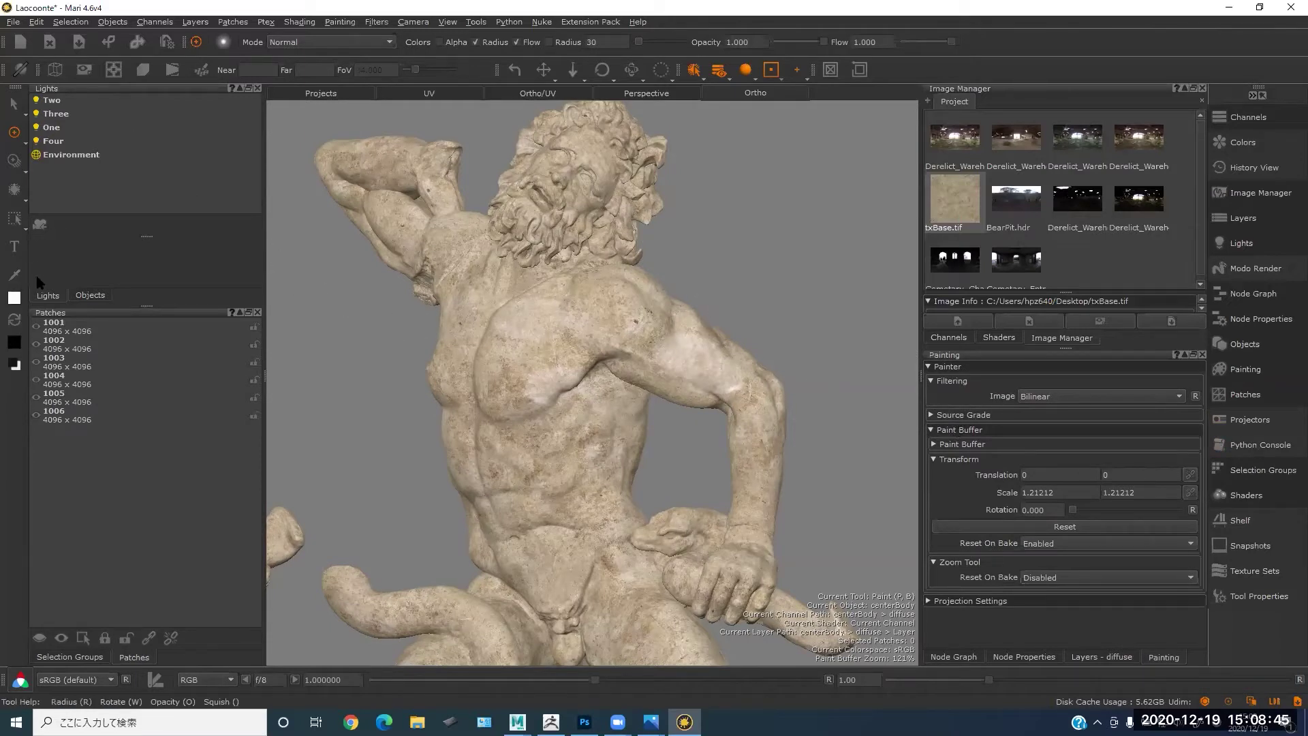
left_click(14, 220)
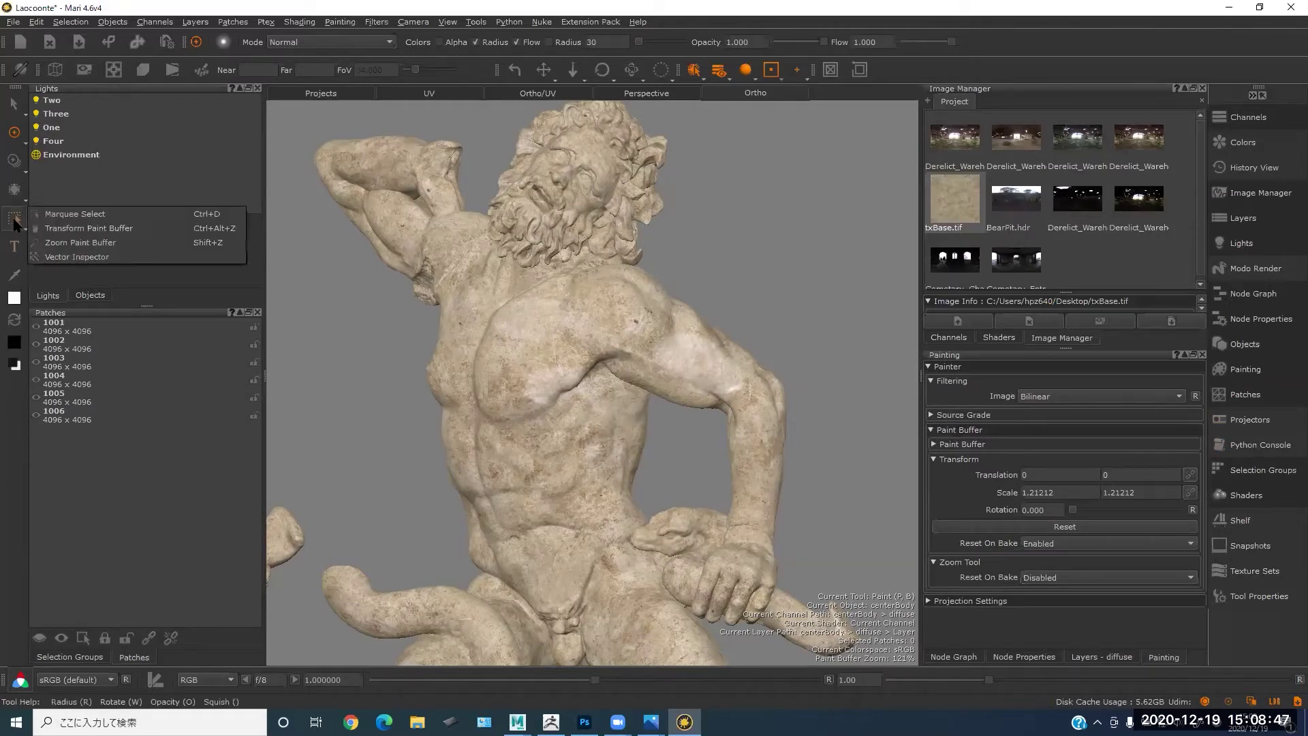
left_click(75, 246)
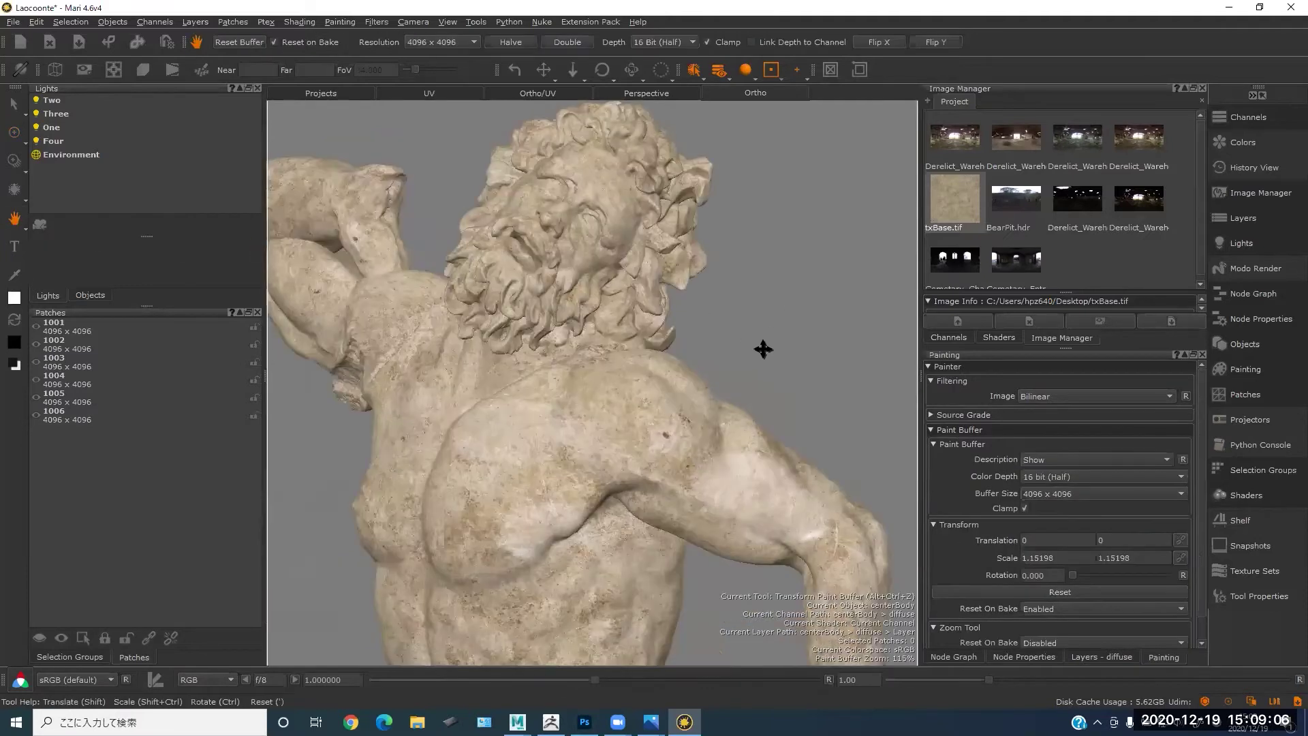
mouse_move(762, 348)
left_mouse_down("alt")
mouse_move(829, 356)
mouse_move(750, 364)
mouse_move(860, 348)
left_mouse_up("alt")
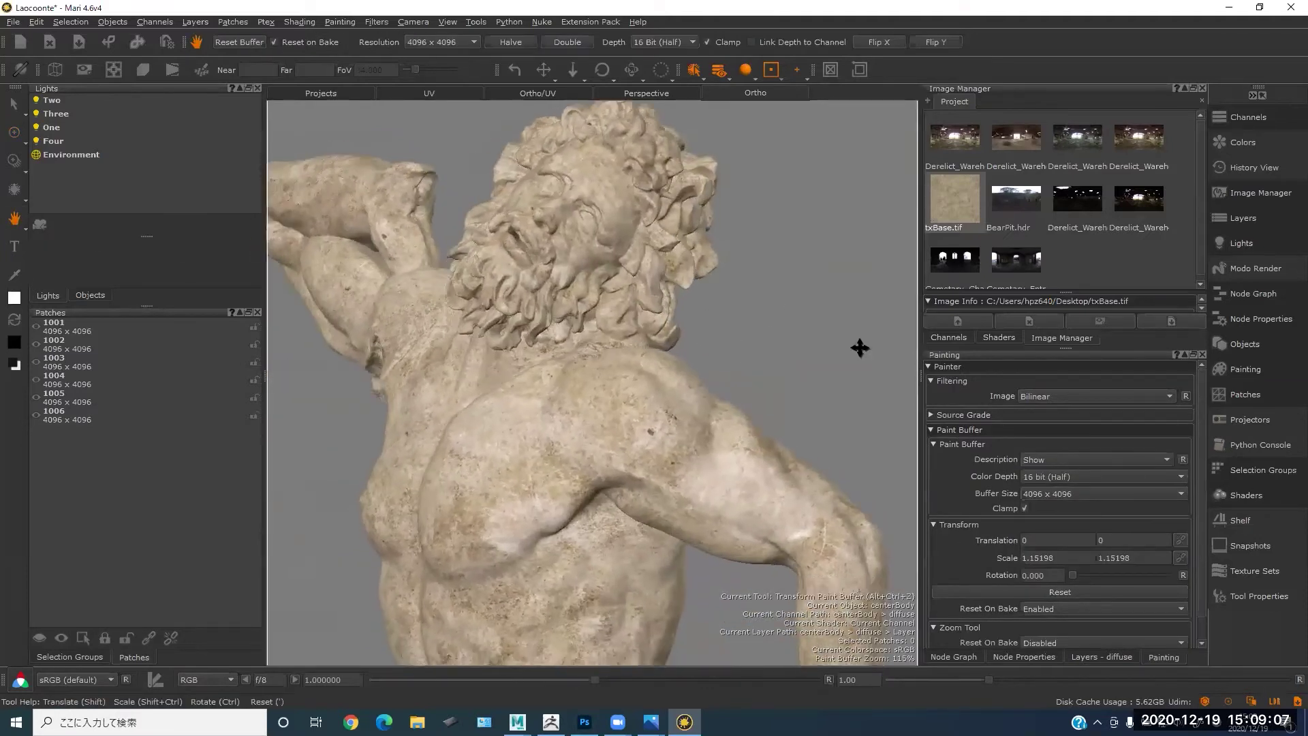
- Collapse the Paint Buffer settings and inspect the statue's head and shoulders from several angles
left_click(940, 431)
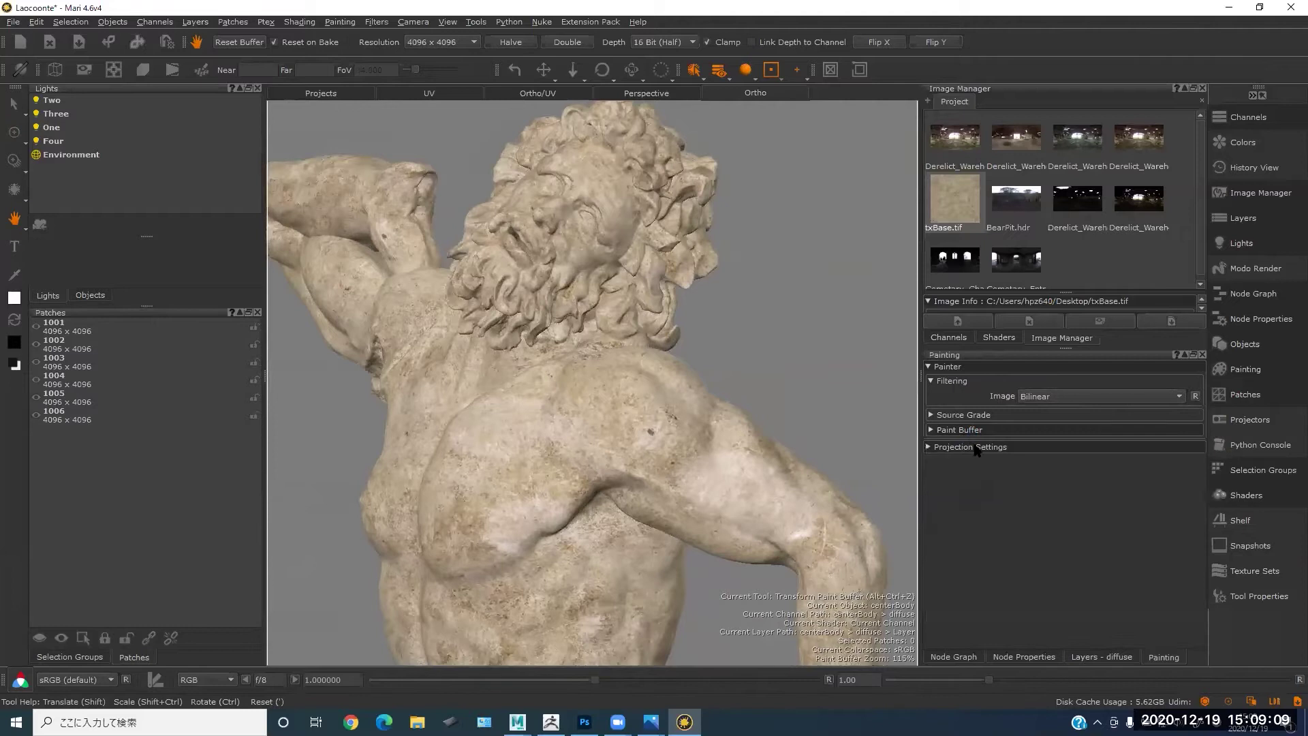
left_click(929, 448)
left_click(929, 447)
left_click_drag(804, 293, 701, 305, "alt")
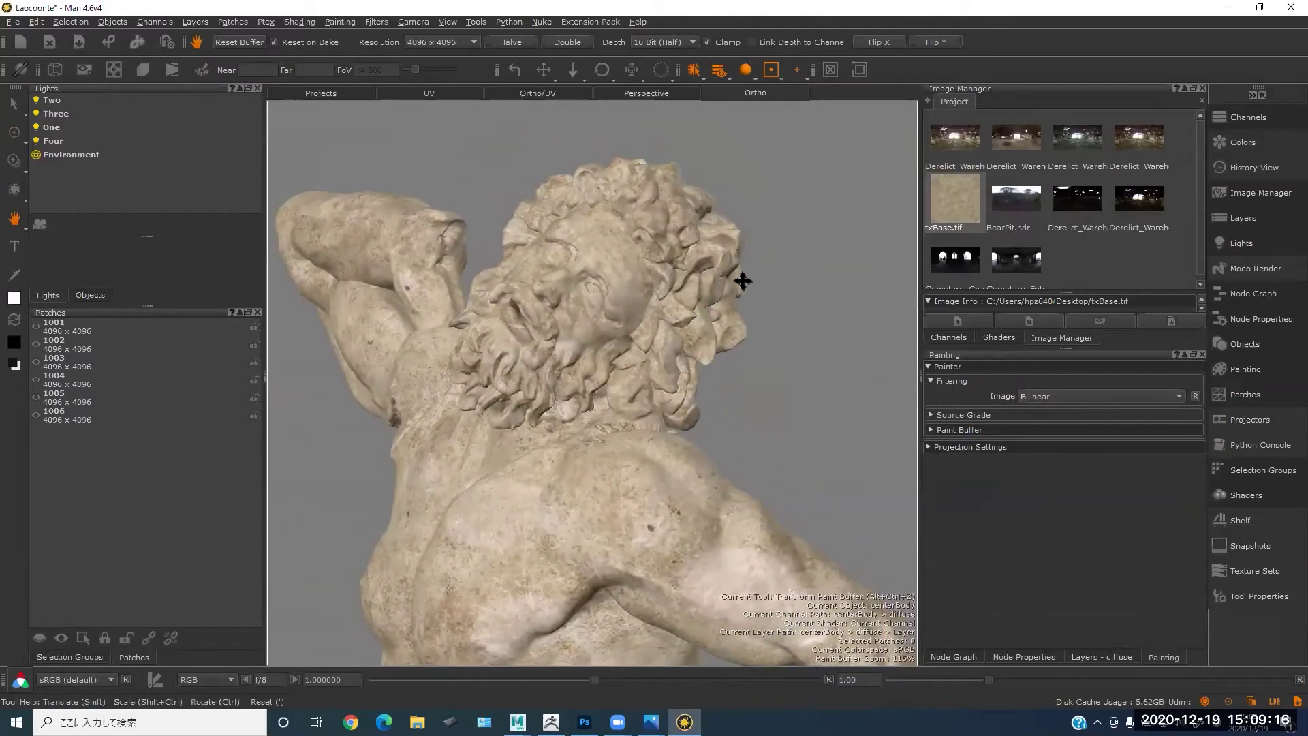
left_click_drag(579, 309, 486, 249, "alt")
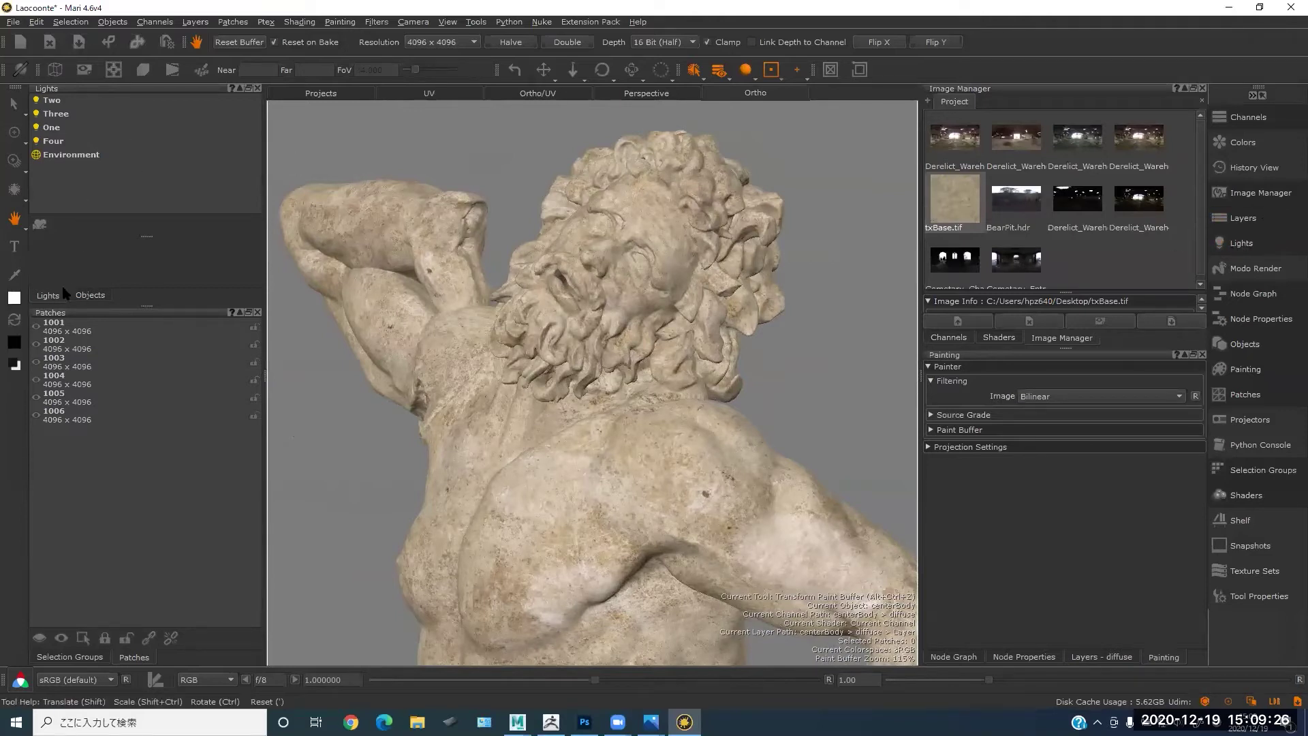
left_click_drag(546, 284, 726, 280, "alt")
- Toggle the scene lights and compare flat with lit shading while the Environment light is off
left_click(36, 100)
left_click(36, 114)
left_click(36, 127)
left_click(36, 141)
left_click(36, 141)
left_click(36, 141)
left_click_drag(537, 241, 556, 267, "alt")
left_click(36, 140)
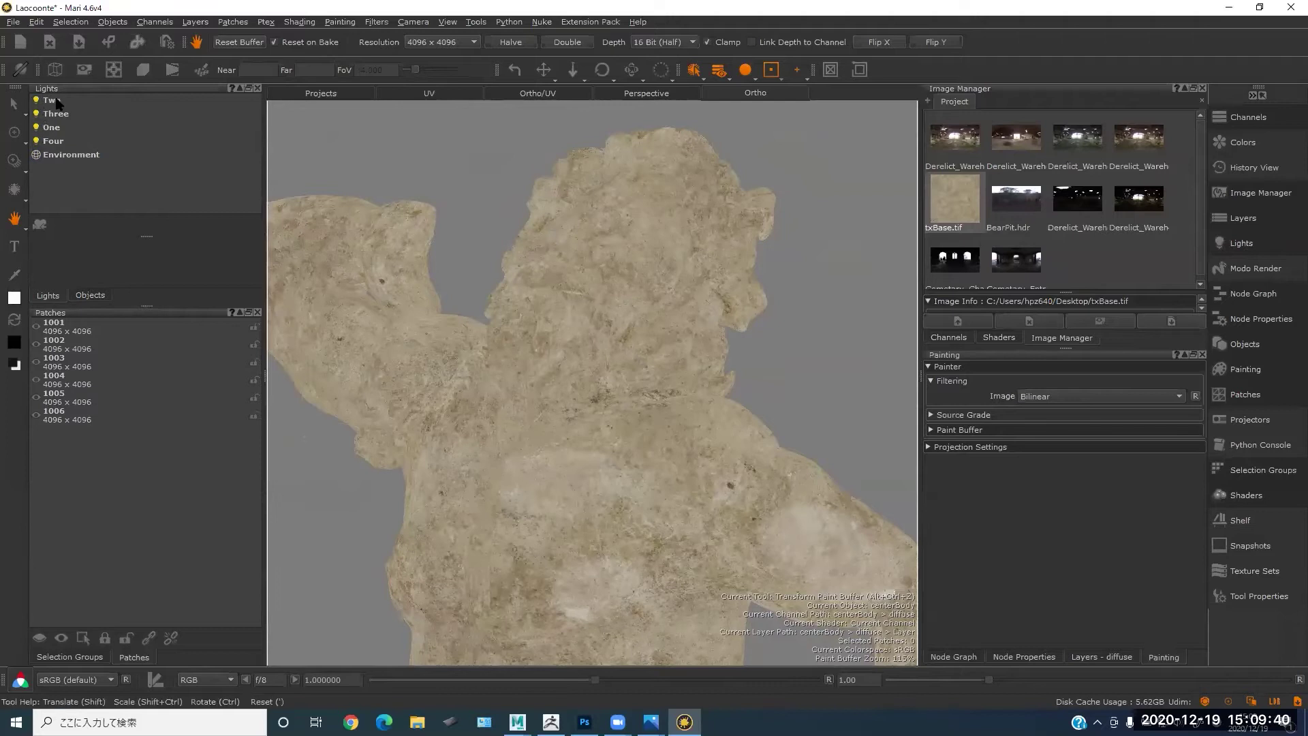
key("period")
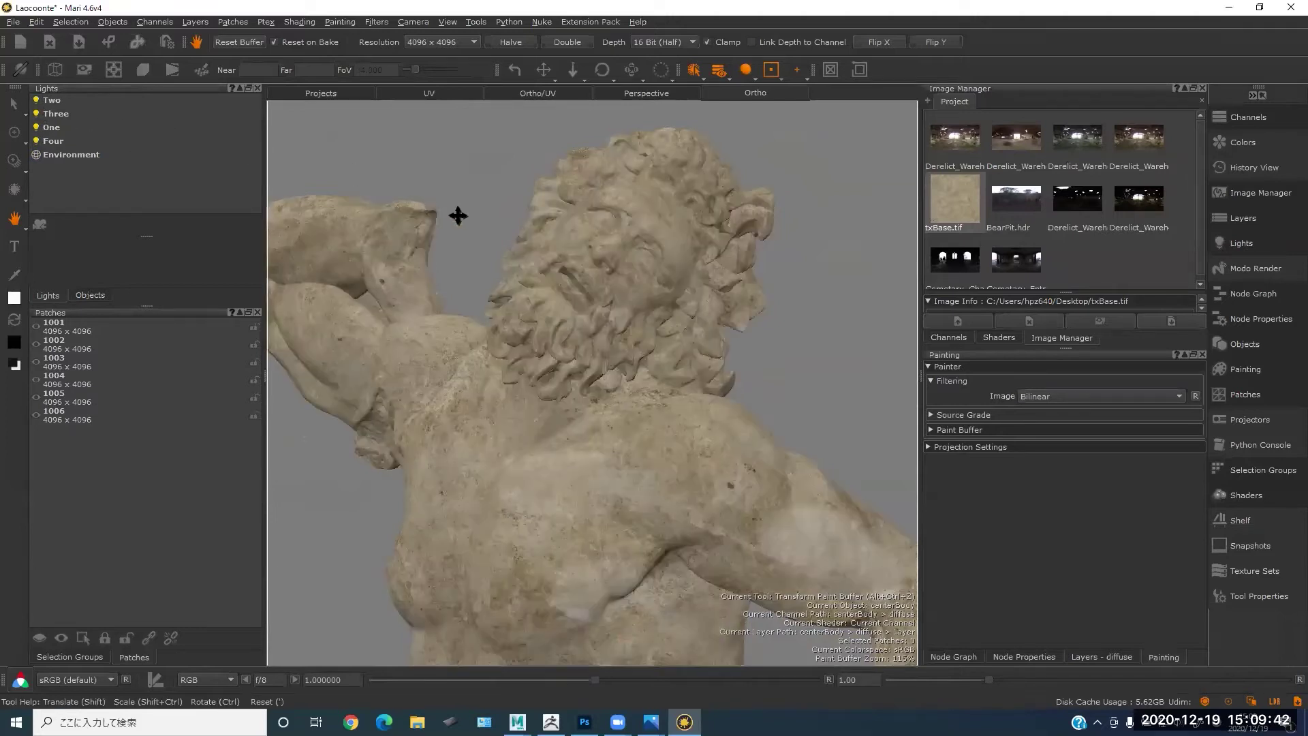
left_click_drag(605, 255, 578, 264, "alt")
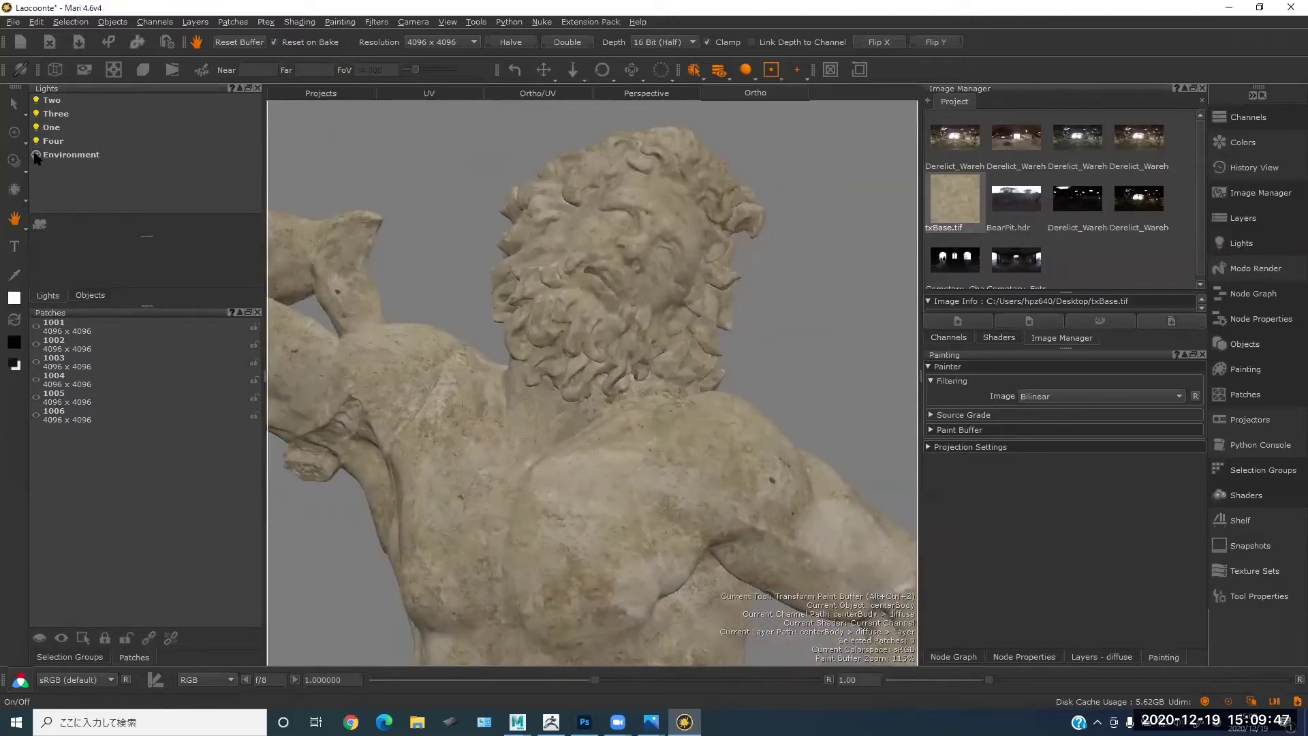
- Turn on the Environment light, switch off lights Four, One, Three and Two, and check the statue's shading
left_click(36, 155)
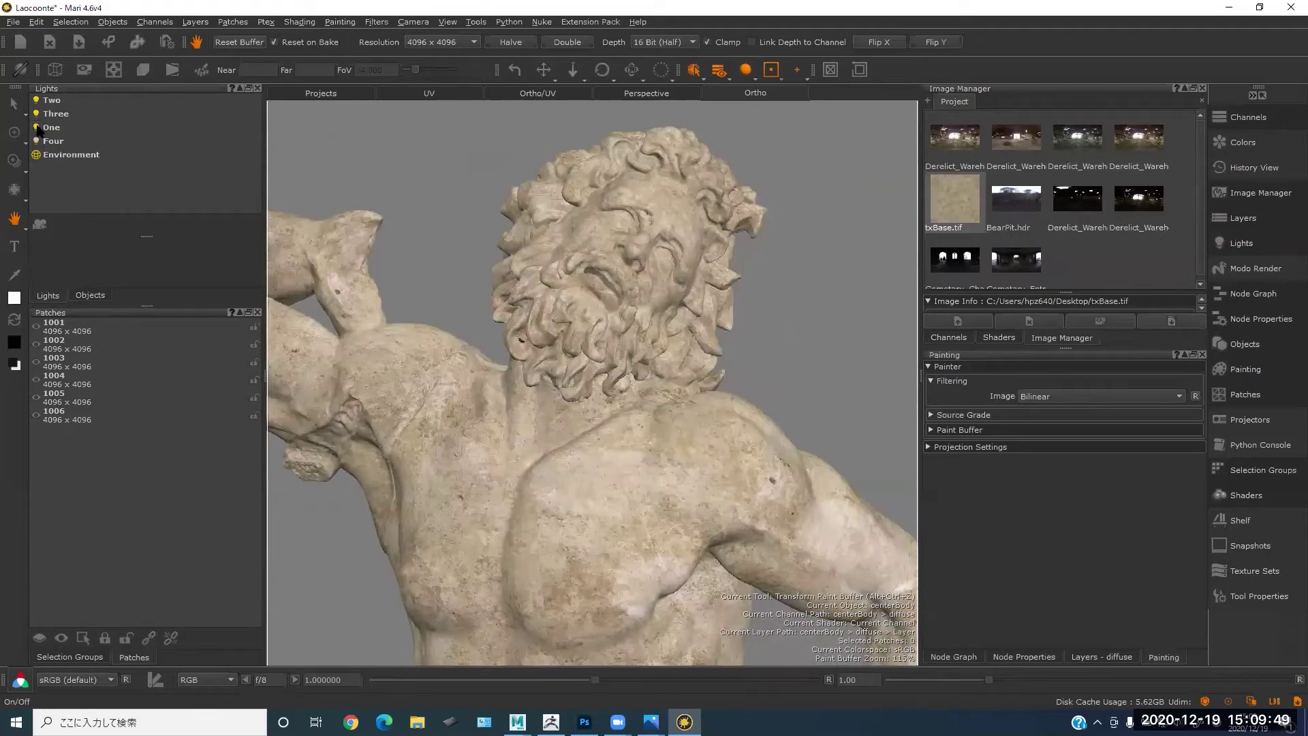
left_click(36, 128)
left_click(36, 113)
left_click(36, 100)
left_click_drag(610, 293, 619, 222, "alt")
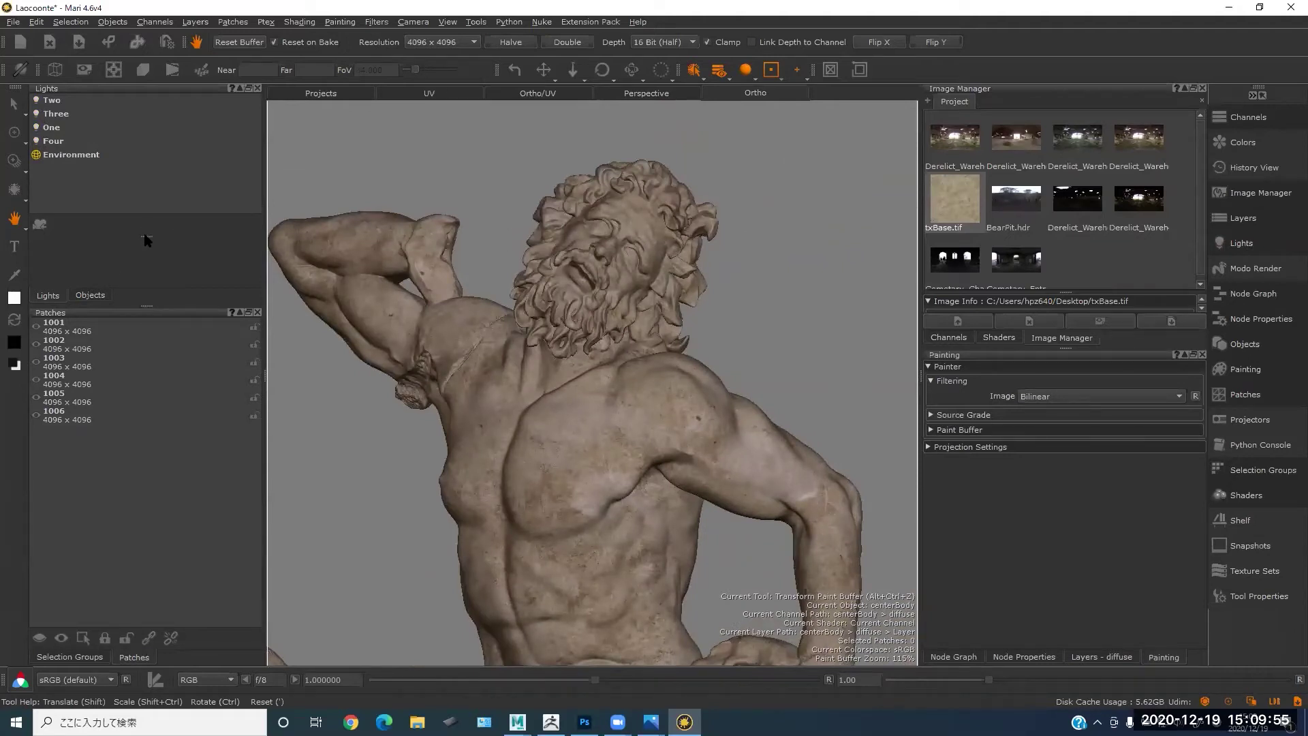
- Select the Environment light, show its texture settings and browse the preset environment images without picking one
left_click_drag(146, 234, 145, 221)
left_click(90, 155)
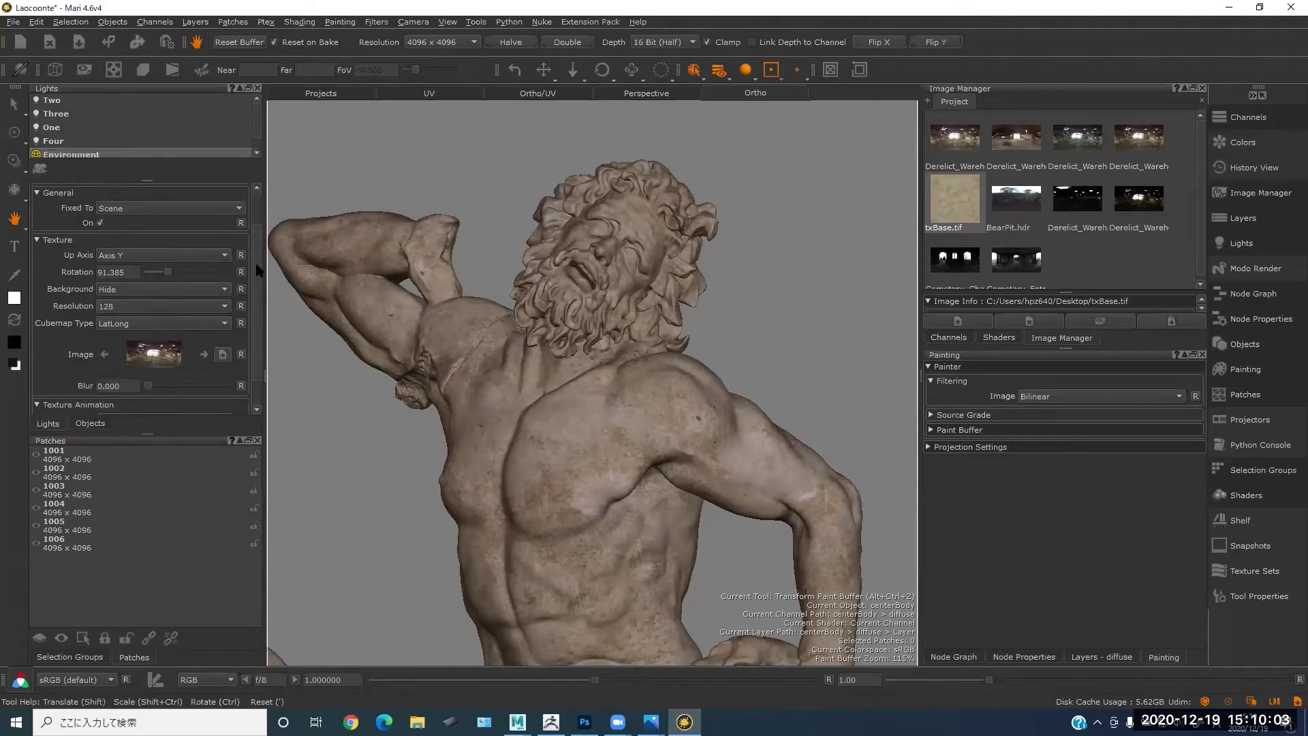
left_click_drag(253, 264, 249, 353)
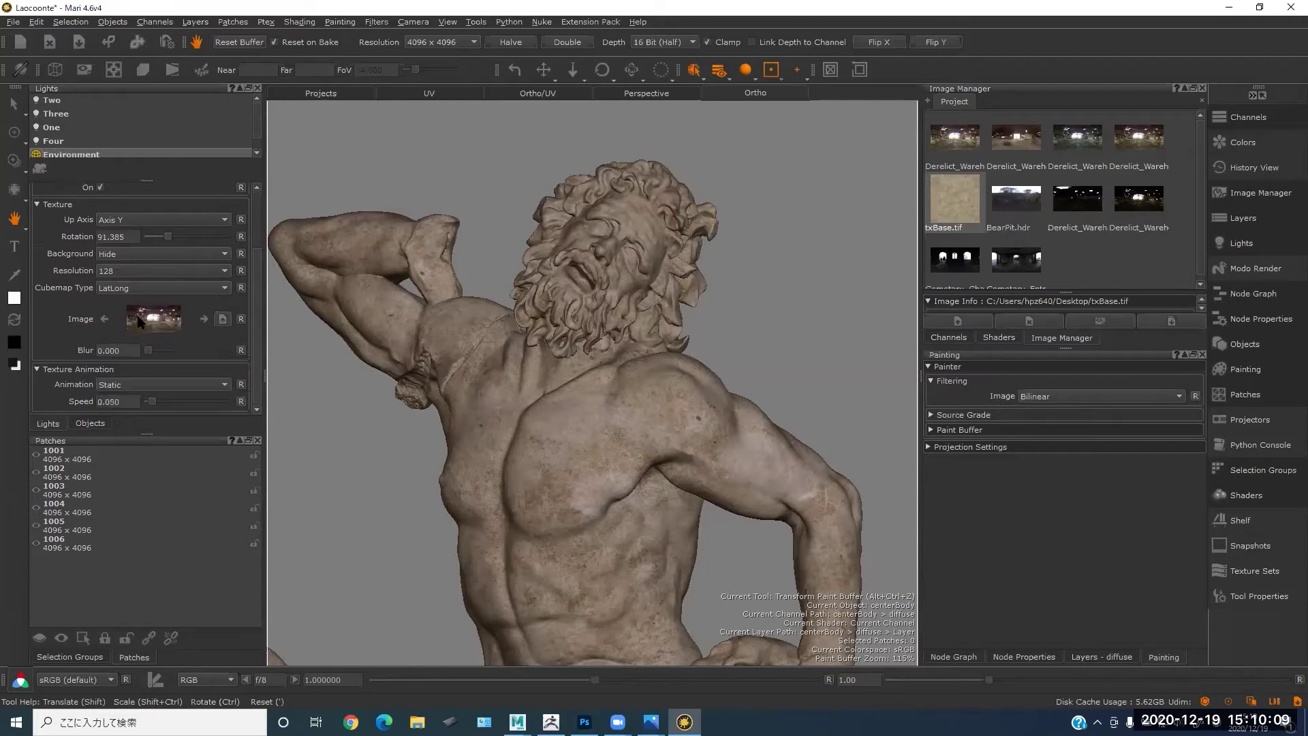
left_click(169, 322)
left_click_drag(922, 370, 926, 413)
left_click(724, 493)
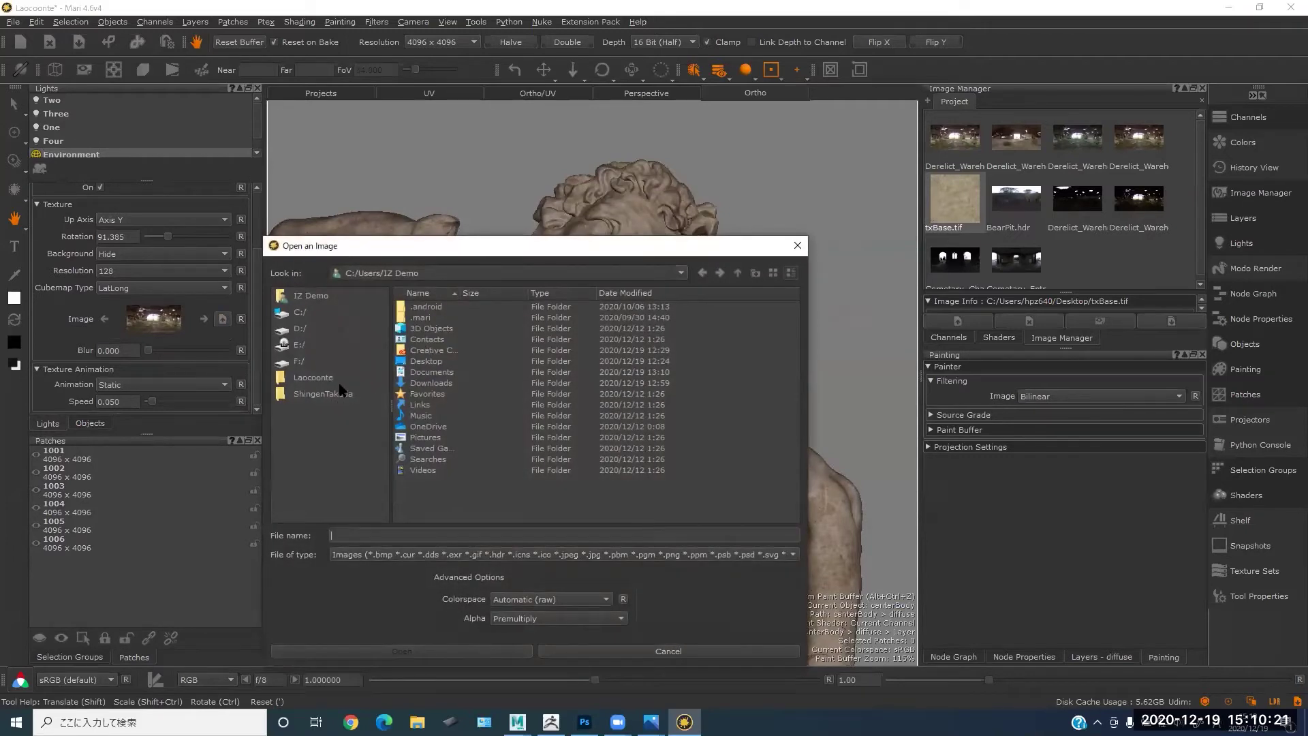
- Load BearPit.hdr from F:/MAYA_projects/HDRI/60HDRI/2k as the Environment light's image
left_click(303, 360)
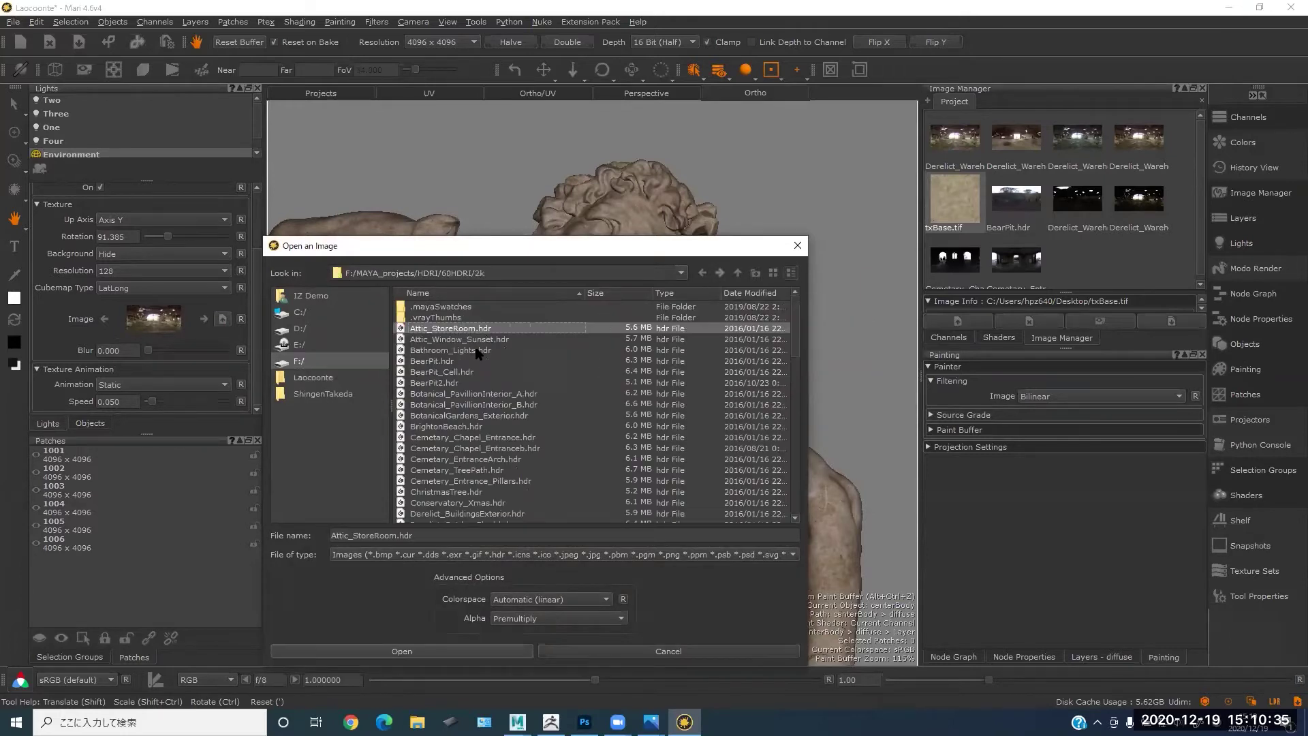
left_click(477, 350)
left_click(457, 361)
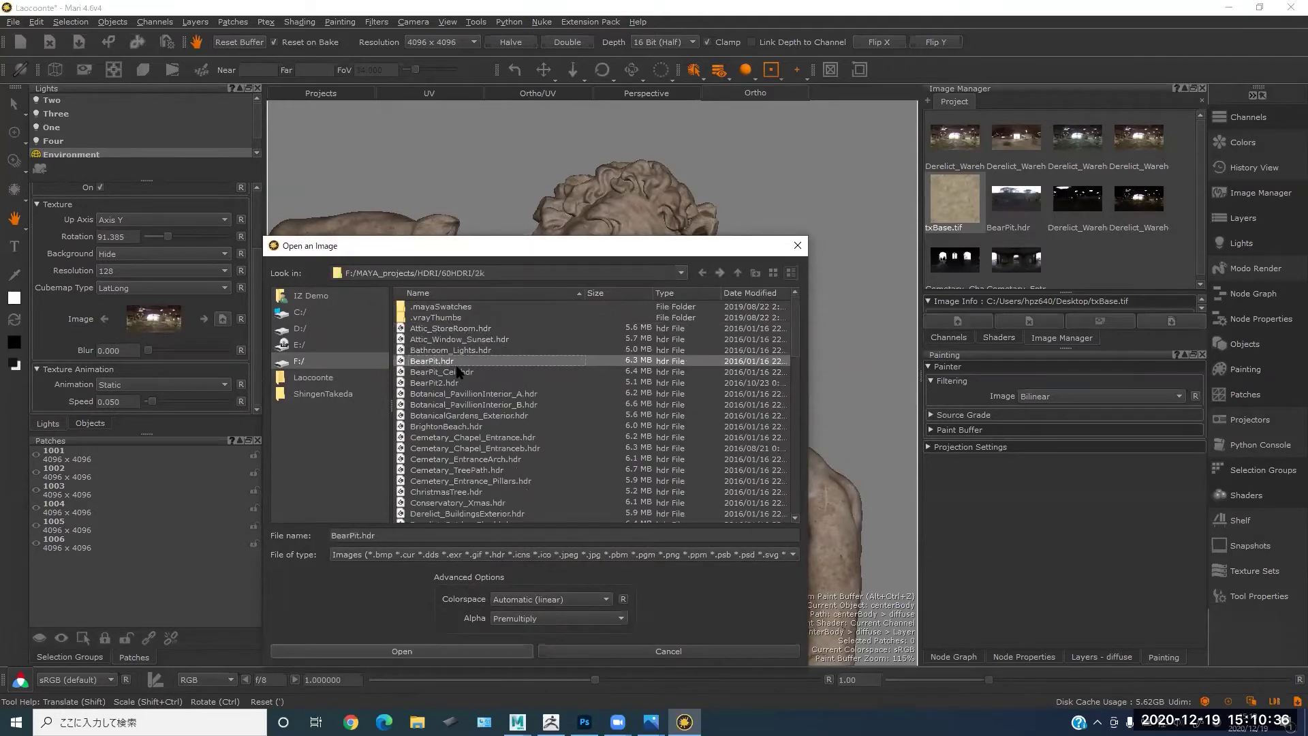
left_click(452, 649)
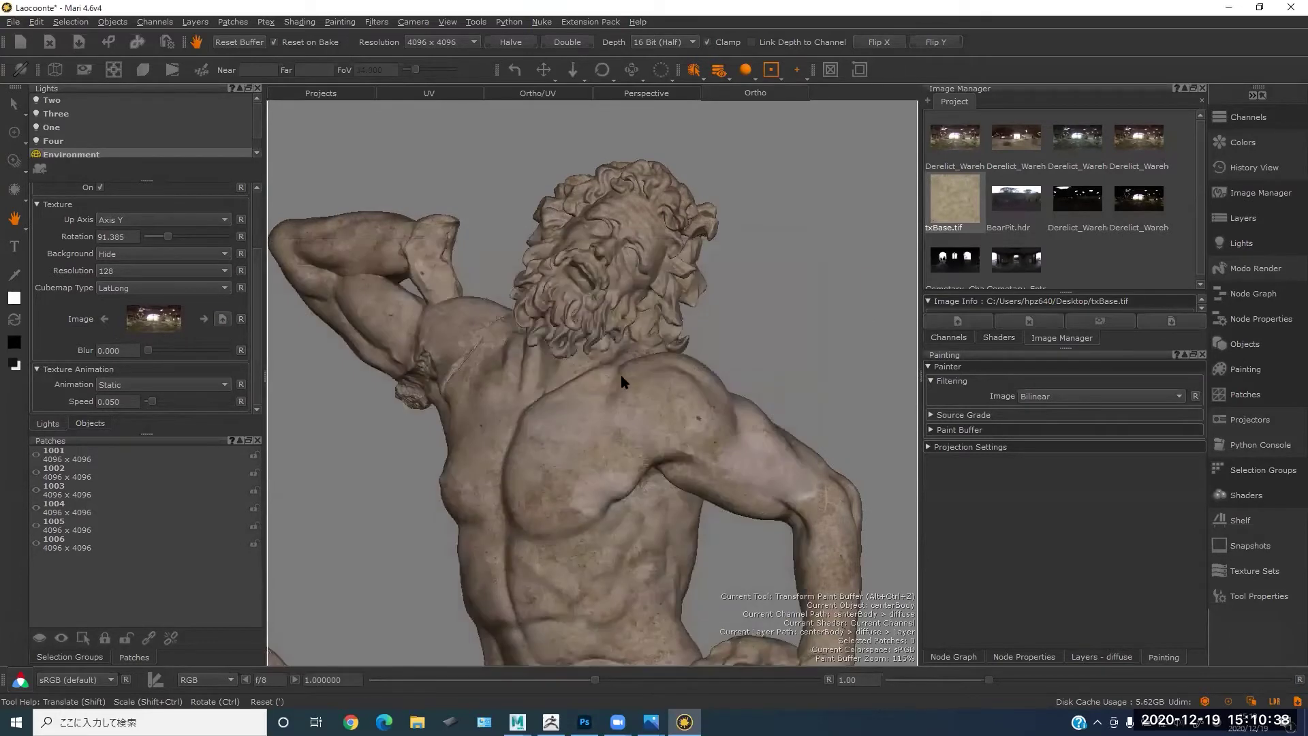
- Set the Environment light's rotation to about 217 and switch it to the next environment image
mouse_move(771, 300)
left_mouse_down("alt")
mouse_move(733, 303)
mouse_move(704, 276)
mouse_move(749, 253)
left_mouse_up("alt")
left_click_drag(169, 236, 199, 243)
left_click(204, 318)
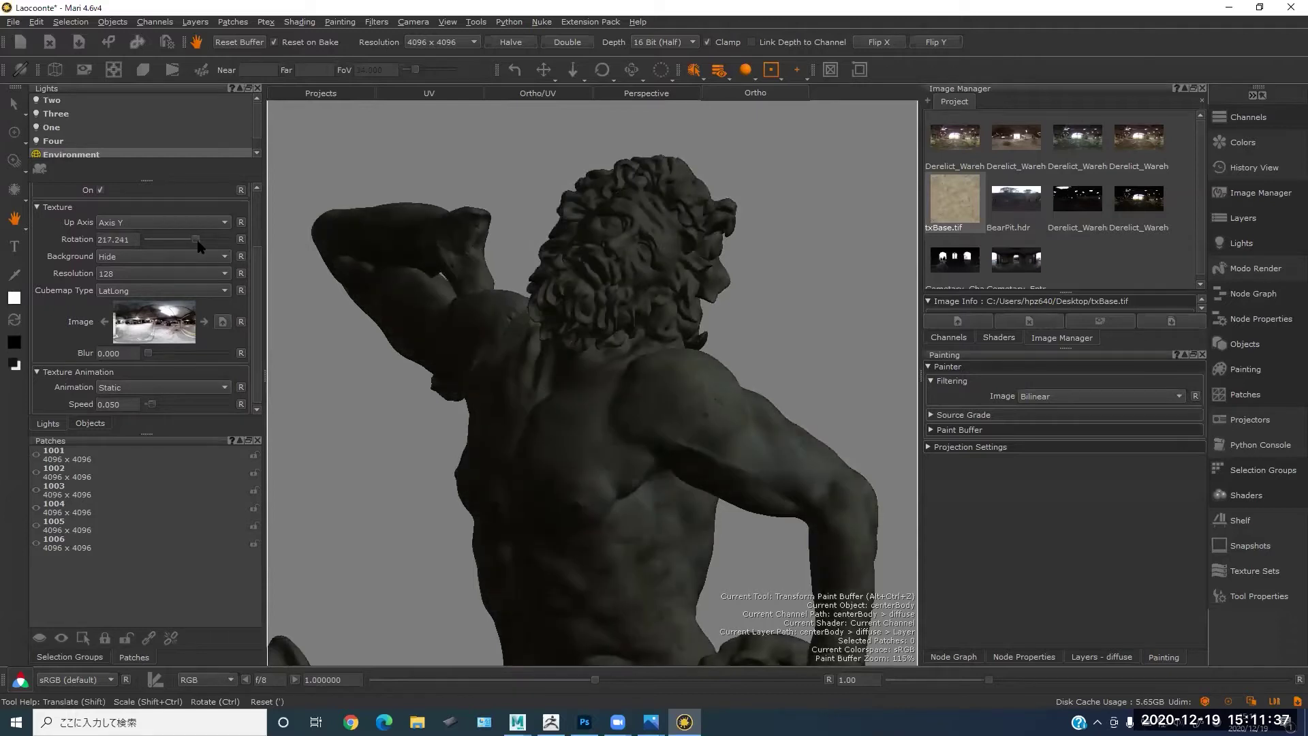
- Pick the preset warehouse interior as the Environment light's image and set its rotation to about 87
left_click(225, 324)
left_click(797, 247)
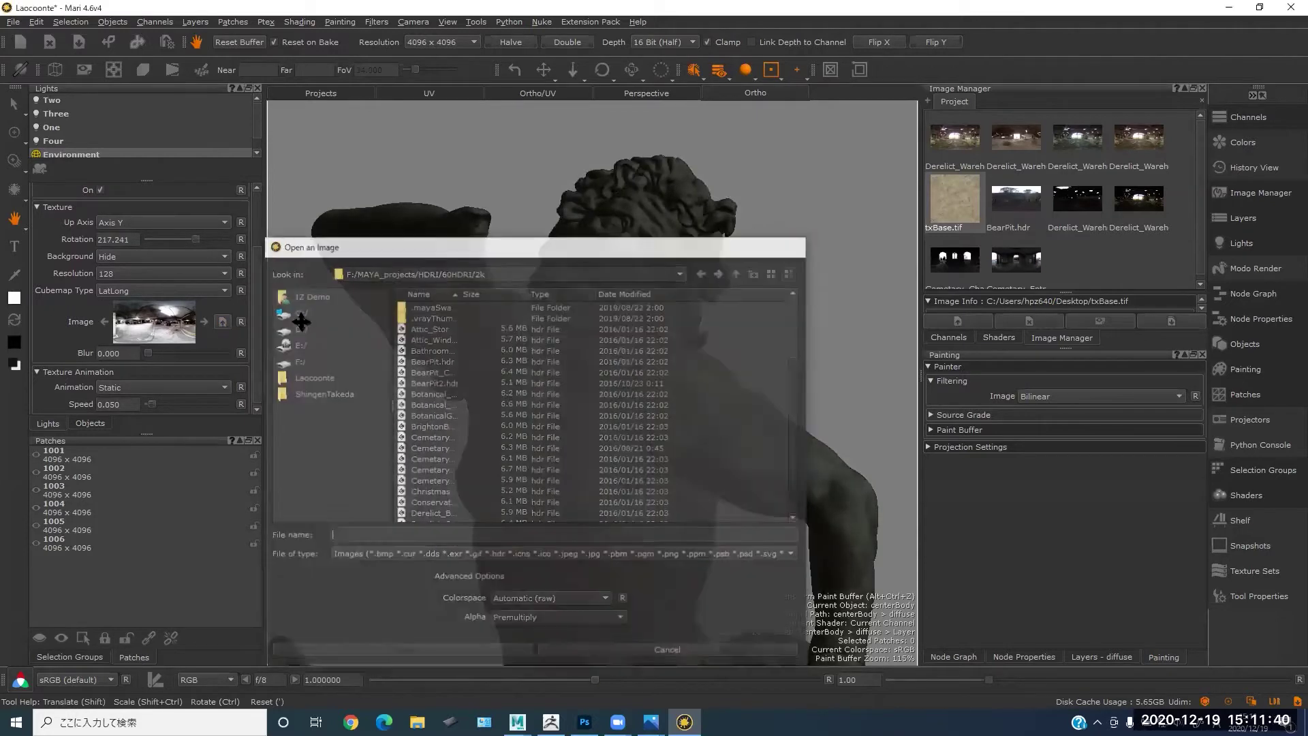
left_click(193, 319)
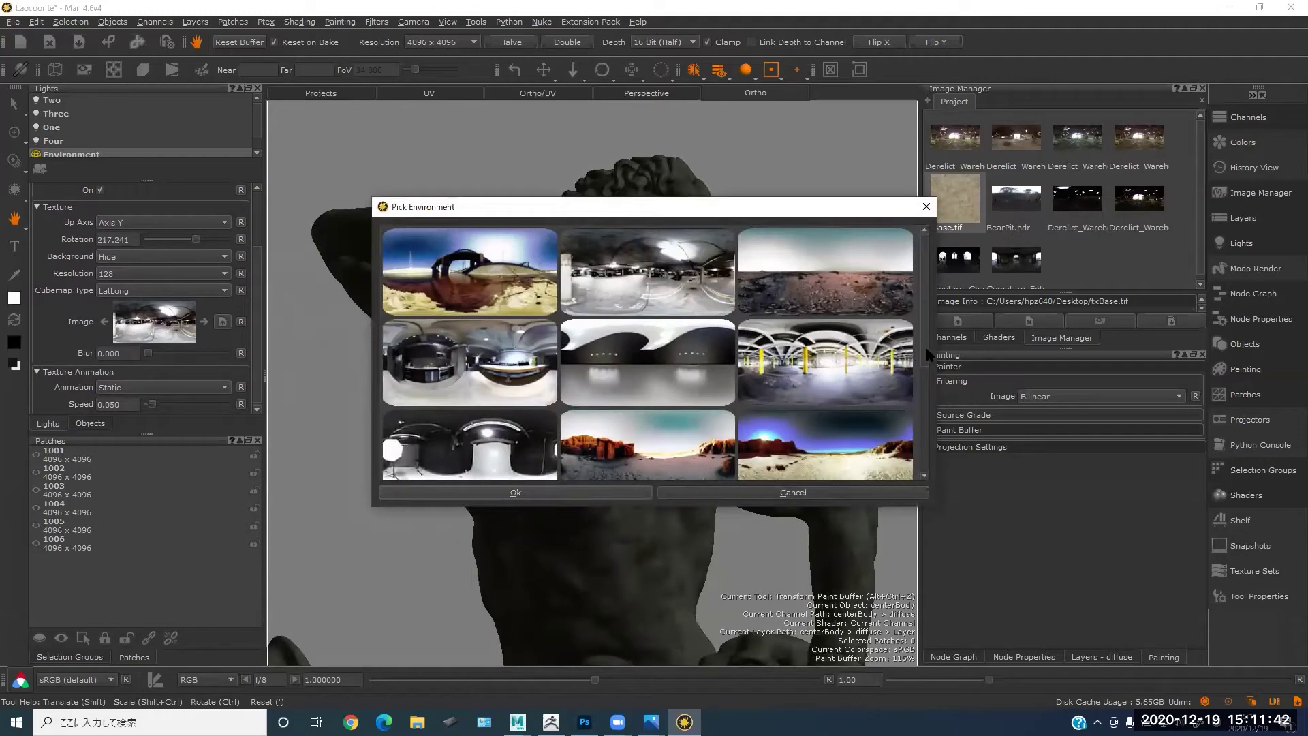
scroll(922, 416, "down", 3)
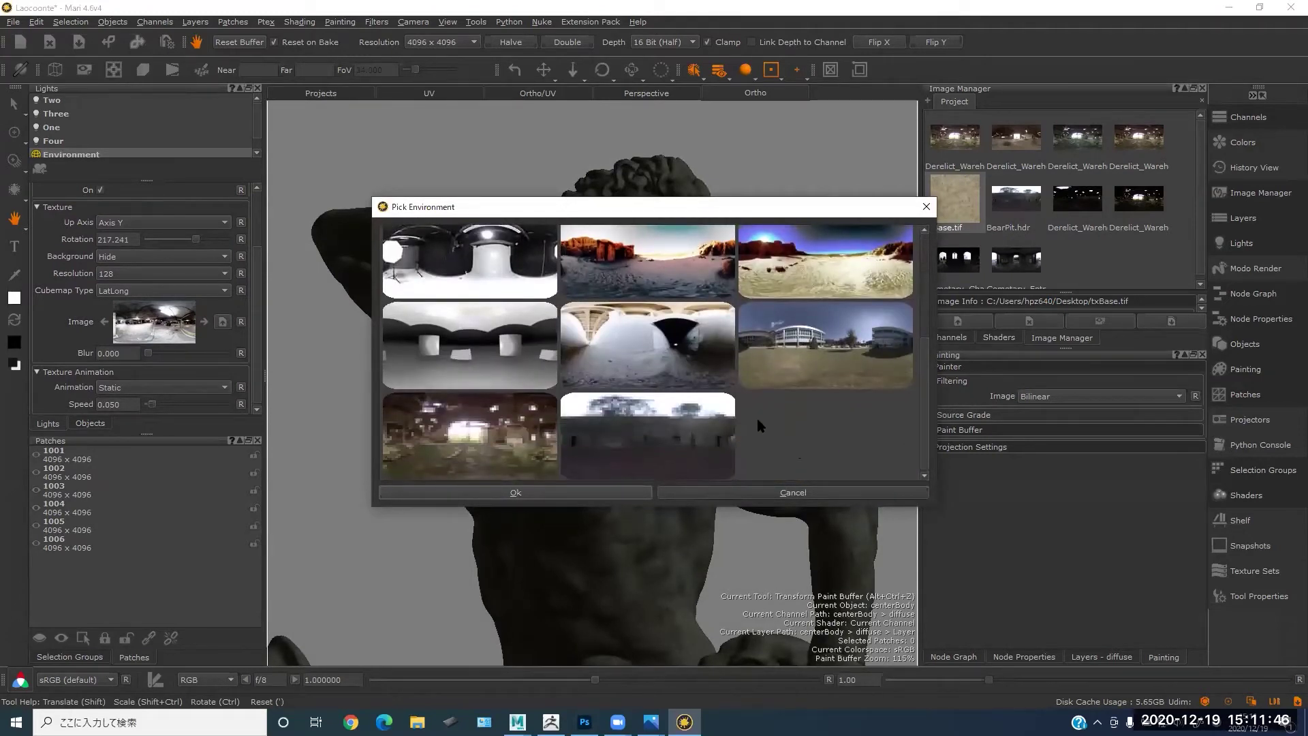
left_click(465, 445)
left_click(528, 491)
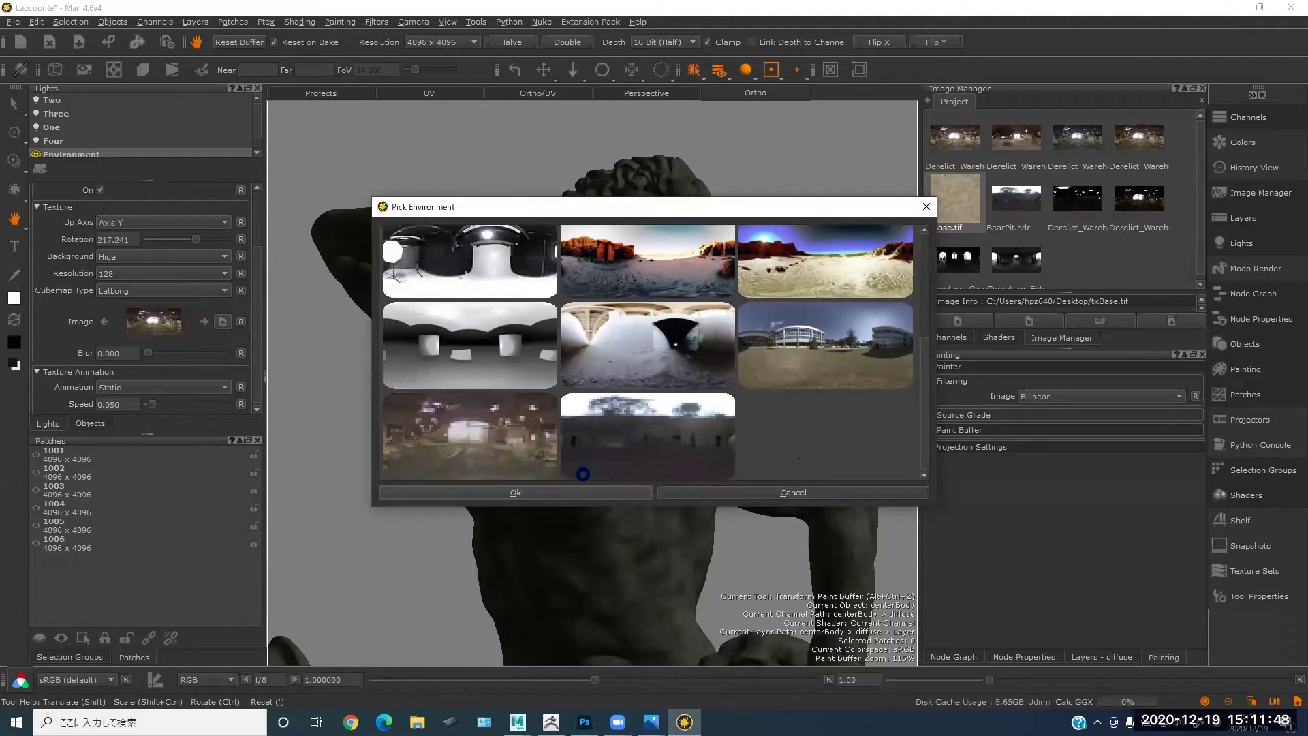
left_click_drag(196, 240, 168, 241)
- Examine the statue's head and shoulders under the environment lighting from several angles
left_click_drag(553, 262, 591, 277, "alt")
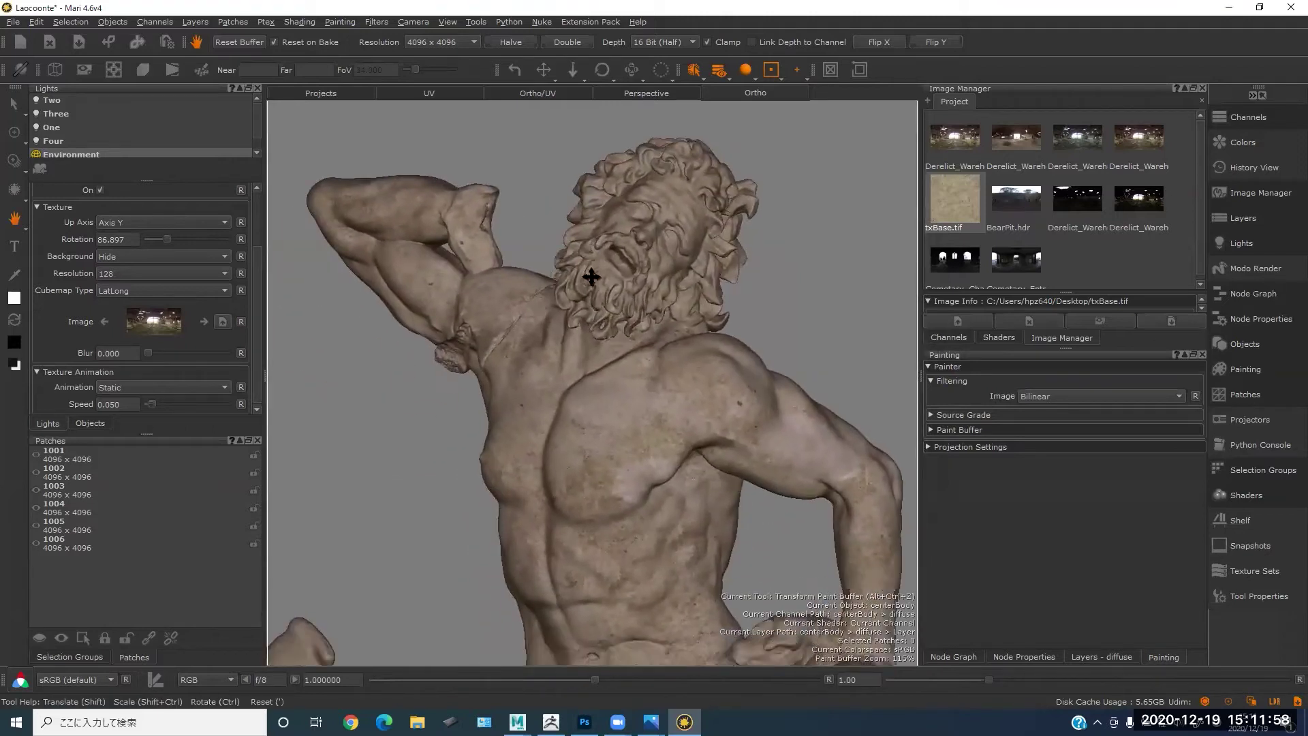
right_click_drag(613, 196, 653, 219, "alt")
middle_click_drag(671, 235, 531, 245, "alt")
scroll(244, 257, "up", 3)
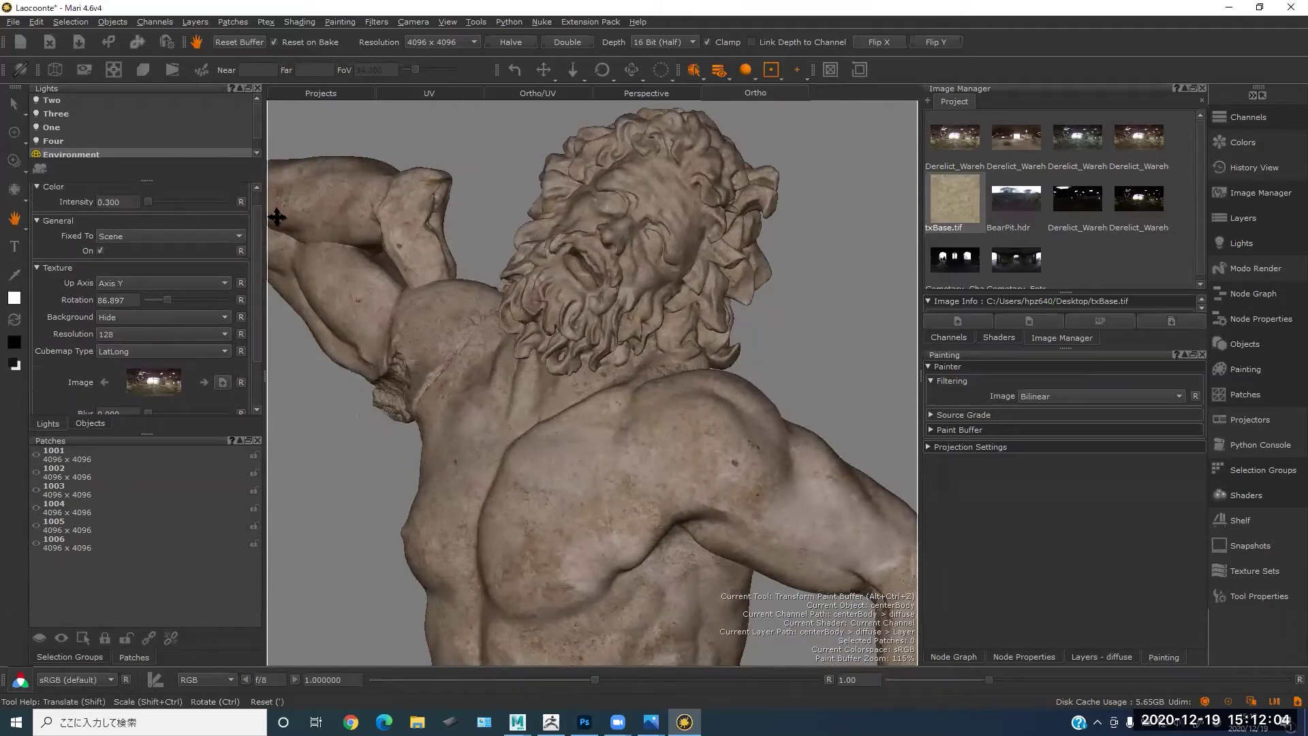
mouse_move(643, 313)
middle_mouse_down()
mouse_move(671, 315)
mouse_move(715, 289)
mouse_move(649, 312)
middle_mouse_up()
mouse_move(648, 311)
left_mouse_down("alt")
mouse_move(681, 312)
mouse_move(677, 327)
mouse_move(592, 288)
left_mouse_up("alt")
mouse_move(696, 301)
left_mouse_down("alt")
mouse_move(701, 315)
mouse_move(765, 327)
mouse_move(692, 319)
left_mouse_up("alt")
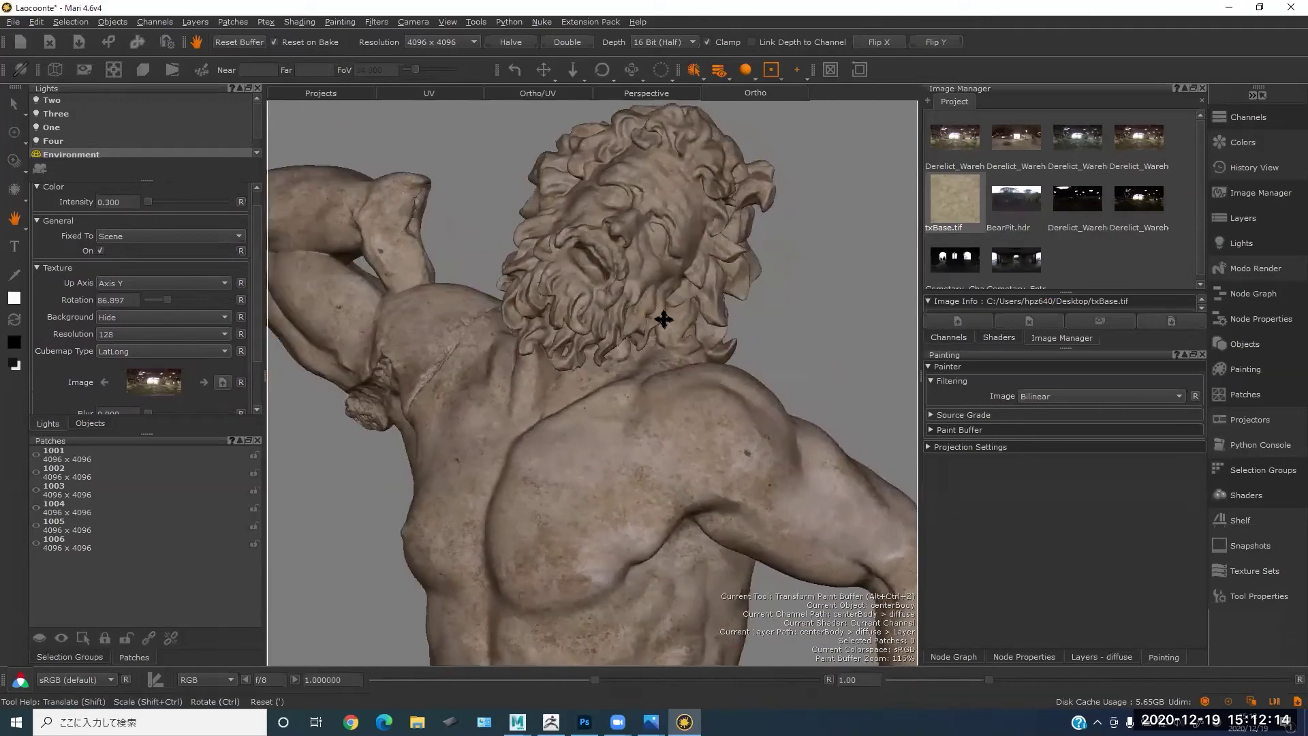
- Switch between the lit modes and flat shading, and examine the unlit texture on the head and back
key("F5")
key("F6")
key("F7")
key("F5")
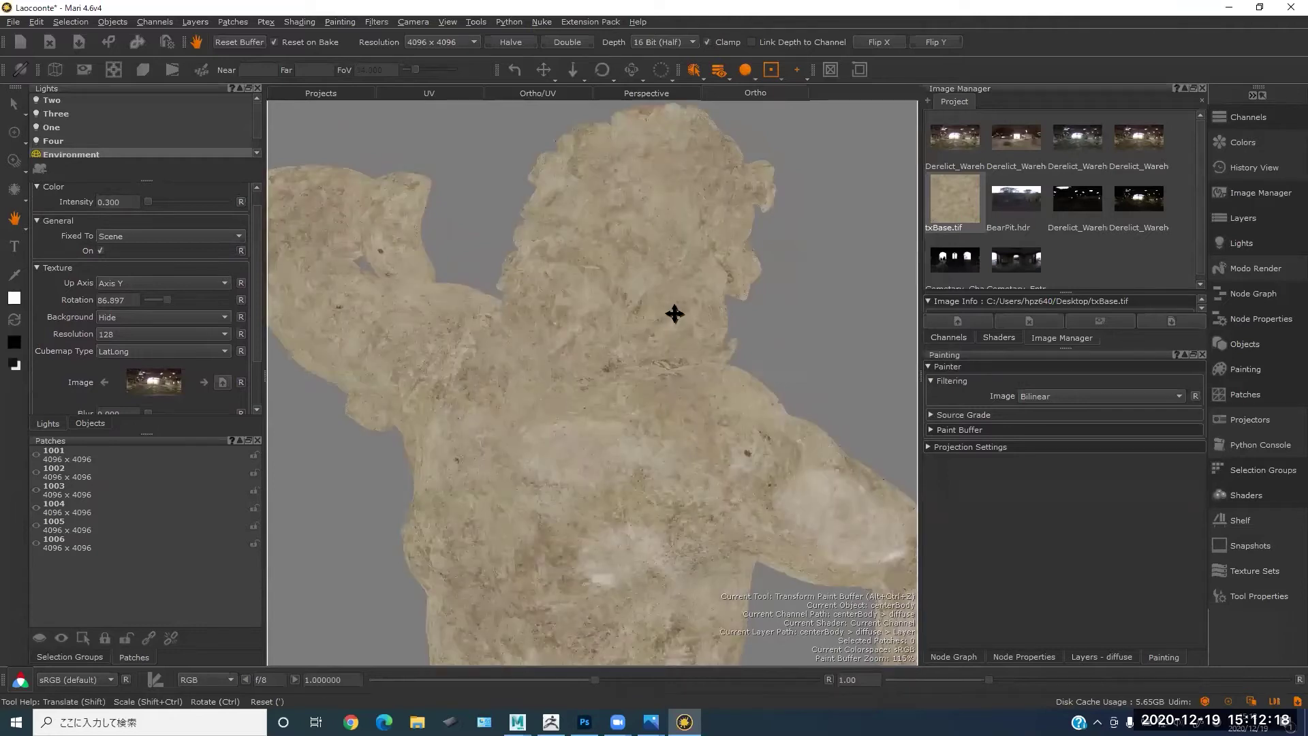
left_click_drag(647, 322, 651, 256, "alt")
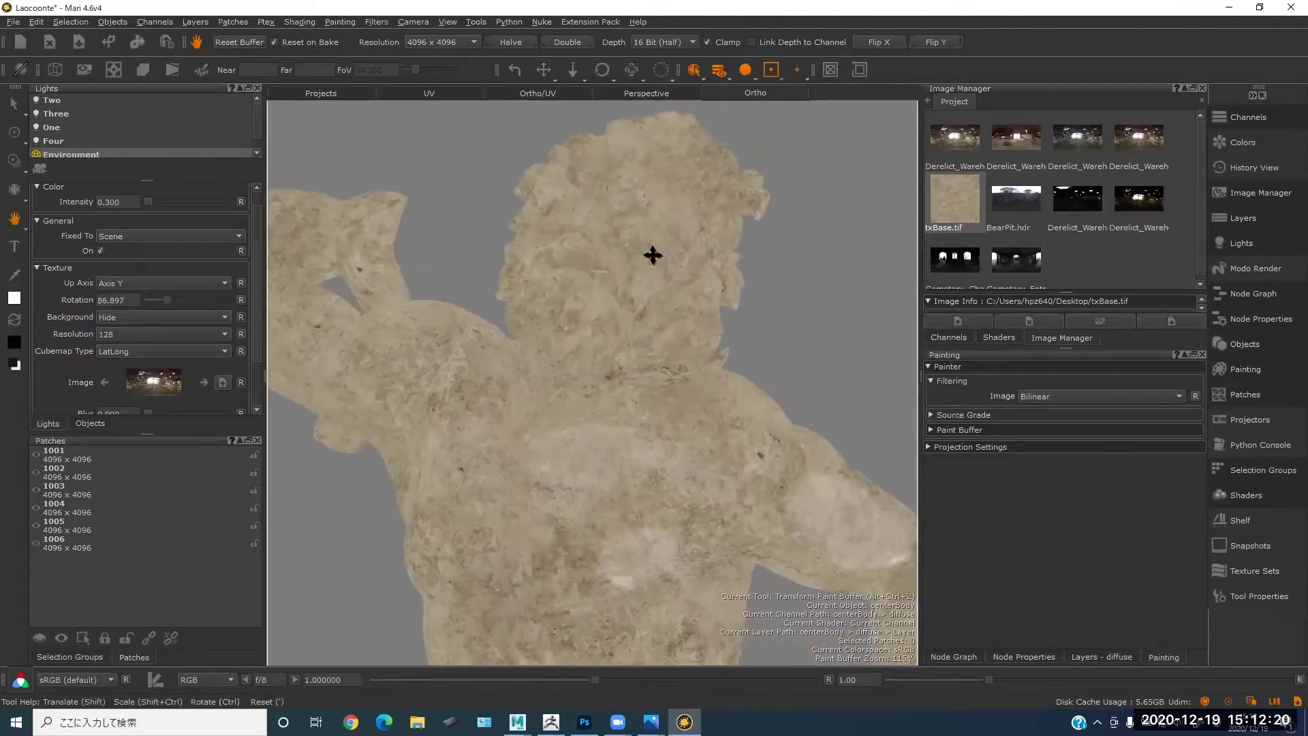
right_click_drag(652, 257, 701, 257, "alt")
mouse_move(702, 257)
middle_mouse_down("alt")
mouse_move(575, 286)
mouse_move(625, 292)
mouse_move(669, 274)
mouse_move(693, 361)
mouse_move(689, 297)
mouse_move(683, 330)
mouse_move(581, 327)
mouse_move(701, 241)
mouse_move(615, 186)
mouse_move(694, 283)
mouse_move(663, 315)
mouse_move(688, 295)
mouse_move(622, 272)
mouse_move(648, 248)
mouse_move(644, 274)
middle_mouse_up("alt")
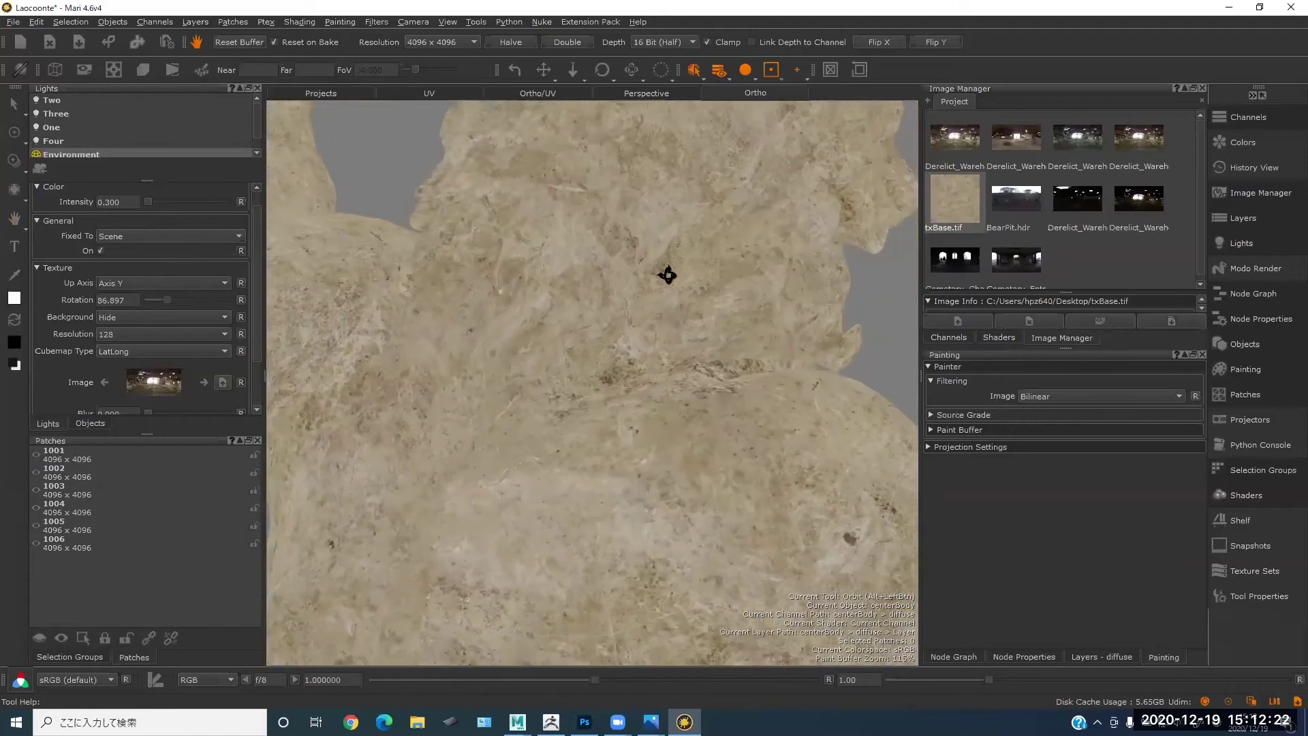
mouse_move(644, 273)
left_mouse_down("alt")
mouse_move(543, 303)
mouse_move(601, 292)
mouse_move(616, 304)
mouse_move(637, 286)
mouse_move(566, 225)
mouse_move(601, 324)
mouse_move(624, 257)
mouse_move(607, 190)
left_mouse_up("alt")
left_click_drag(714, 259, 476, 211, "alt")
- Compare lit with flat shading on the statue's back, and examine the flat texture around the neck and torso
key("F3")
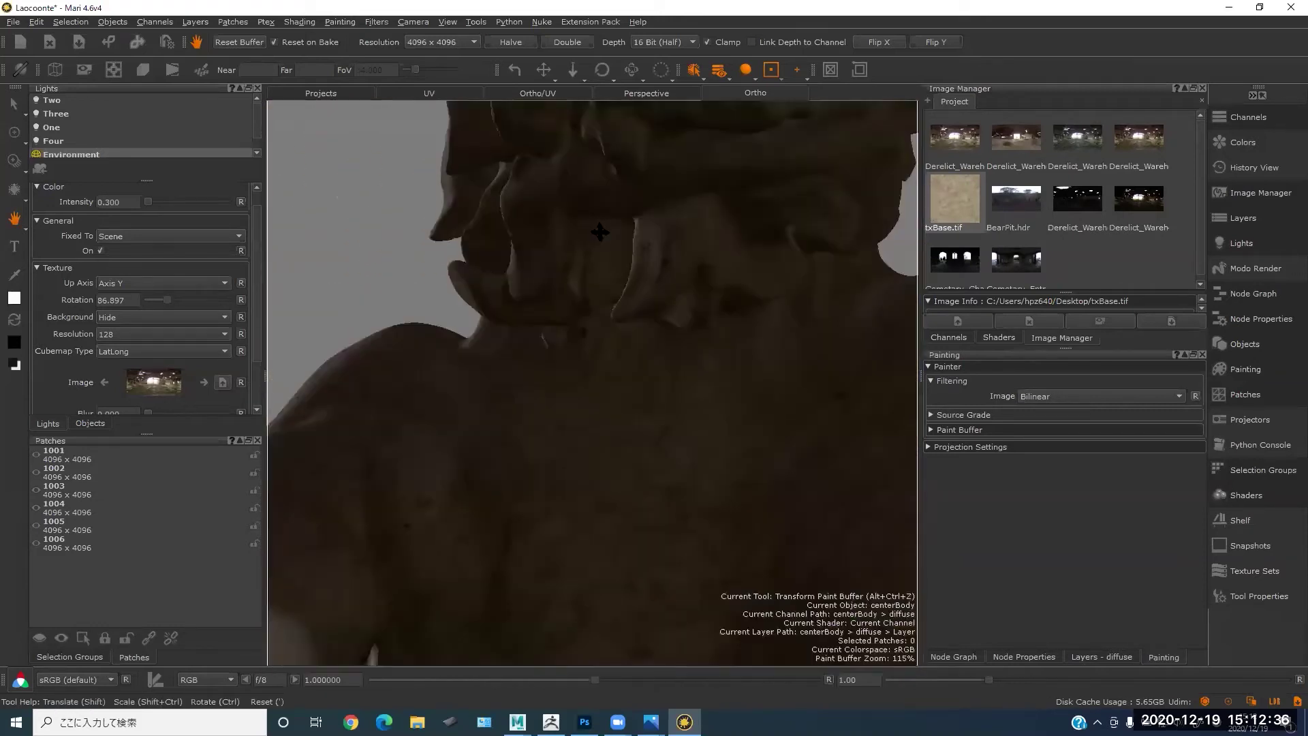
key("F1")
mouse_move(536, 276)
left_mouse_down("alt")
mouse_move(774, 295)
mouse_move(733, 247)
mouse_move(662, 263)
mouse_move(641, 250)
mouse_move(631, 269)
mouse_move(554, 277)
mouse_move(461, 269)
mouse_move(602, 280)
mouse_move(516, 327)
mouse_move(502, 292)
mouse_move(571, 284)
left_mouse_up("alt")
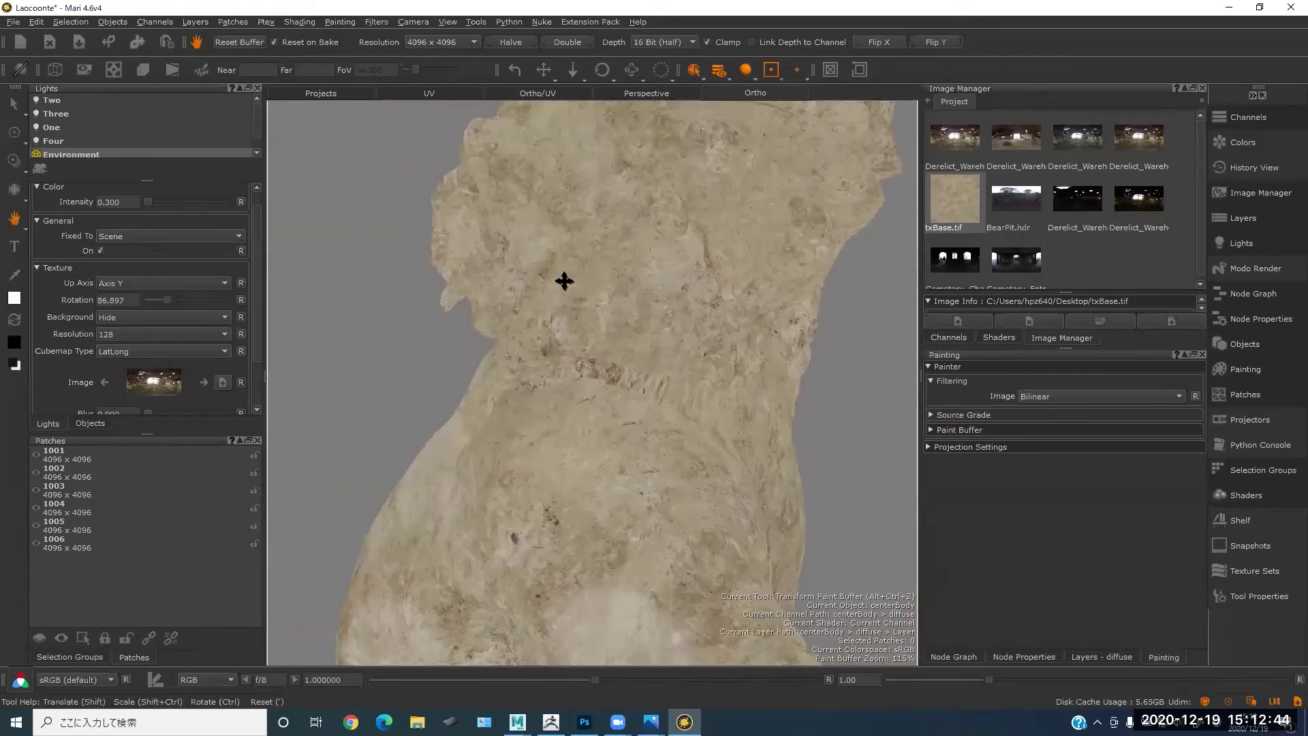
mouse_move(678, 311)
left_mouse_down("alt")
mouse_move(651, 315)
mouse_move(604, 265)
mouse_move(613, 295)
mouse_move(677, 313)
mouse_move(593, 329)
mouse_move(653, 254)
mouse_move(667, 279)
mouse_move(727, 242)
mouse_move(647, 260)
mouse_move(660, 300)
mouse_move(543, 295)
mouse_move(605, 214)
mouse_move(590, 259)
left_mouse_up("alt")
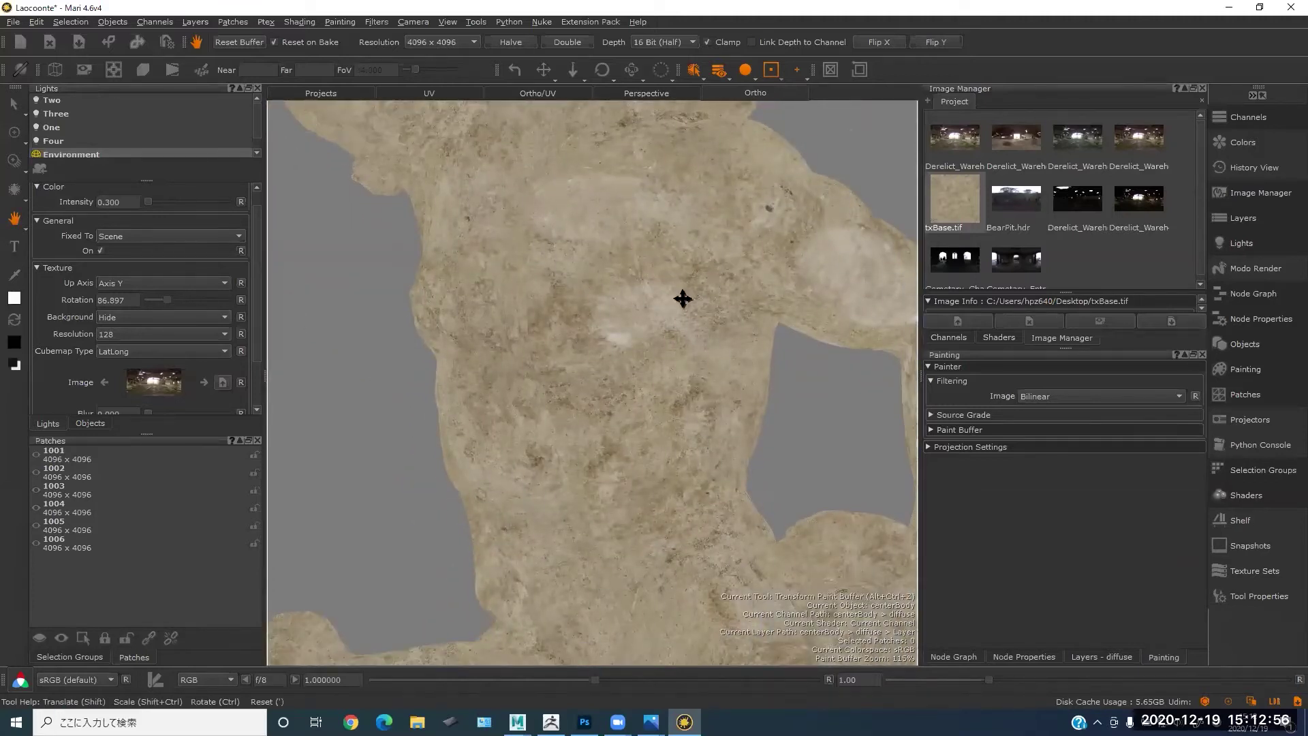
scroll(683, 298, "down", 2)
left_click_drag(664, 320, 587, 321, "alt")
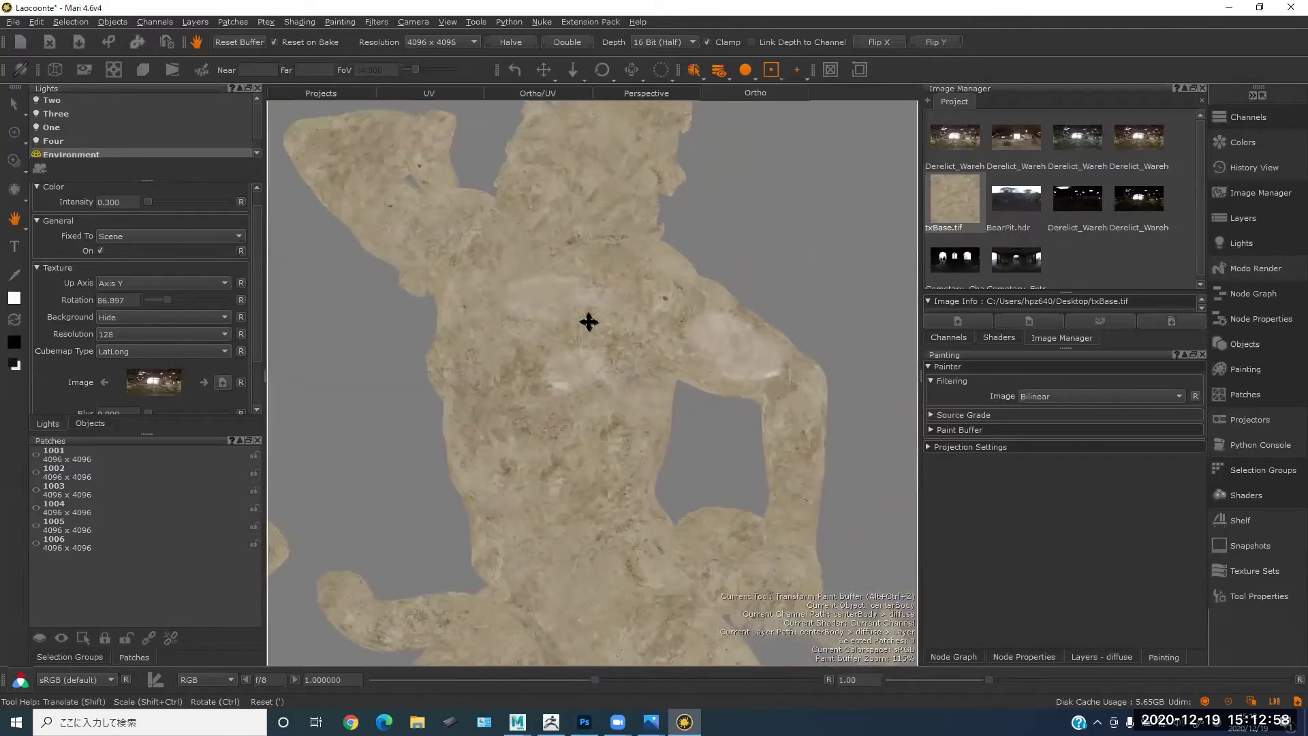
scroll(641, 298, "up", 2)
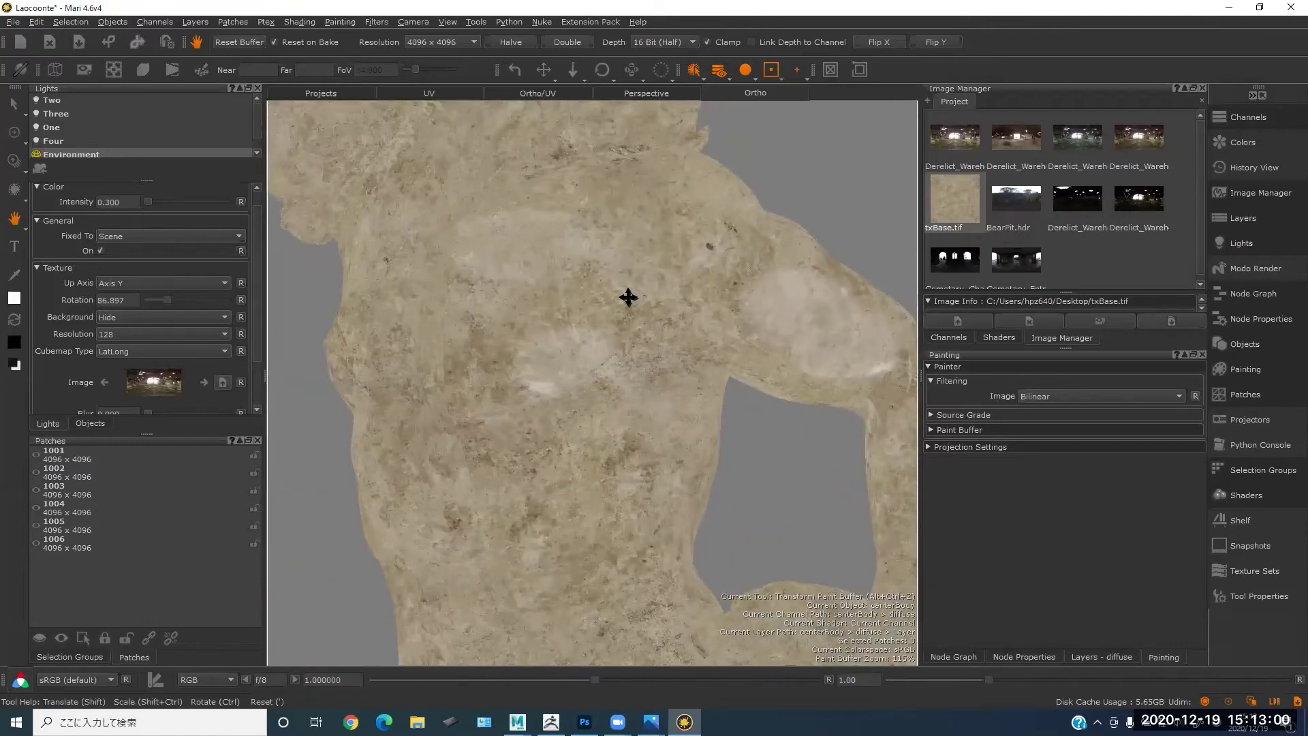
- Compare full, basic and flat shading on the torso, and examine the whole upper body in flat shading
key("F3")
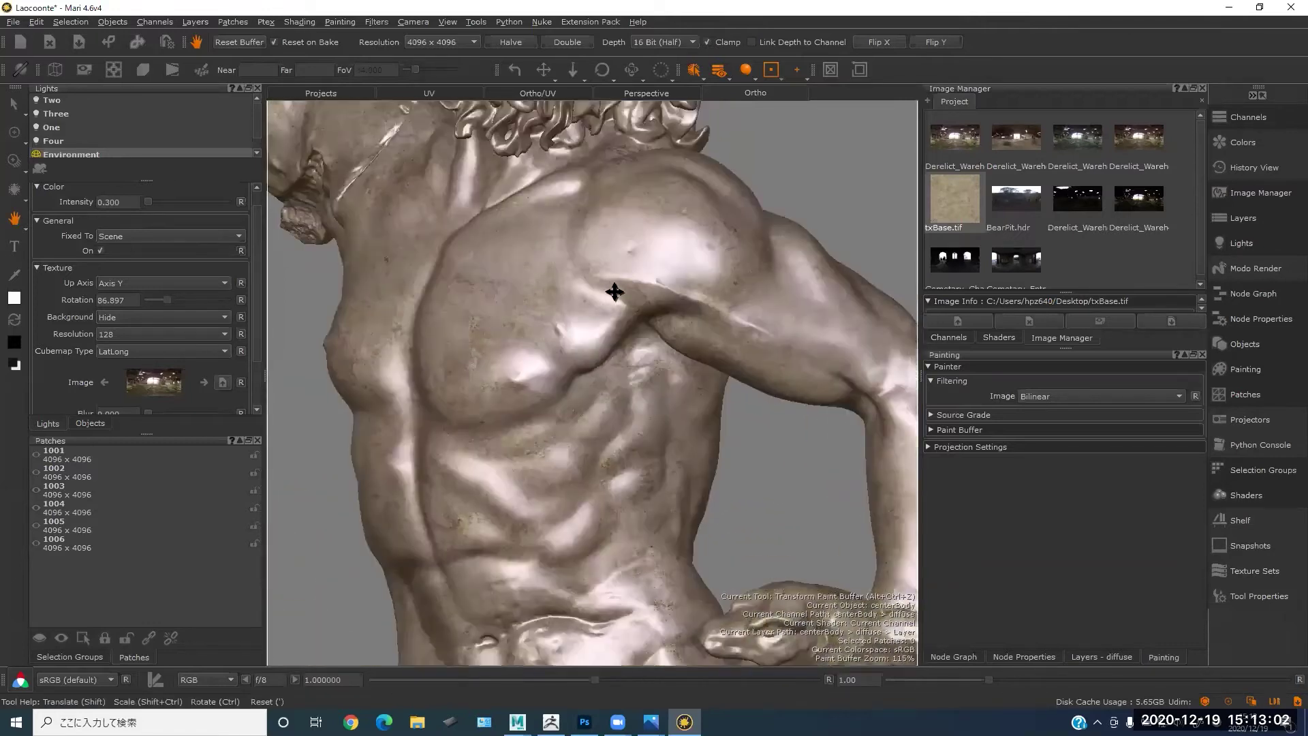
key("F2")
key("l")
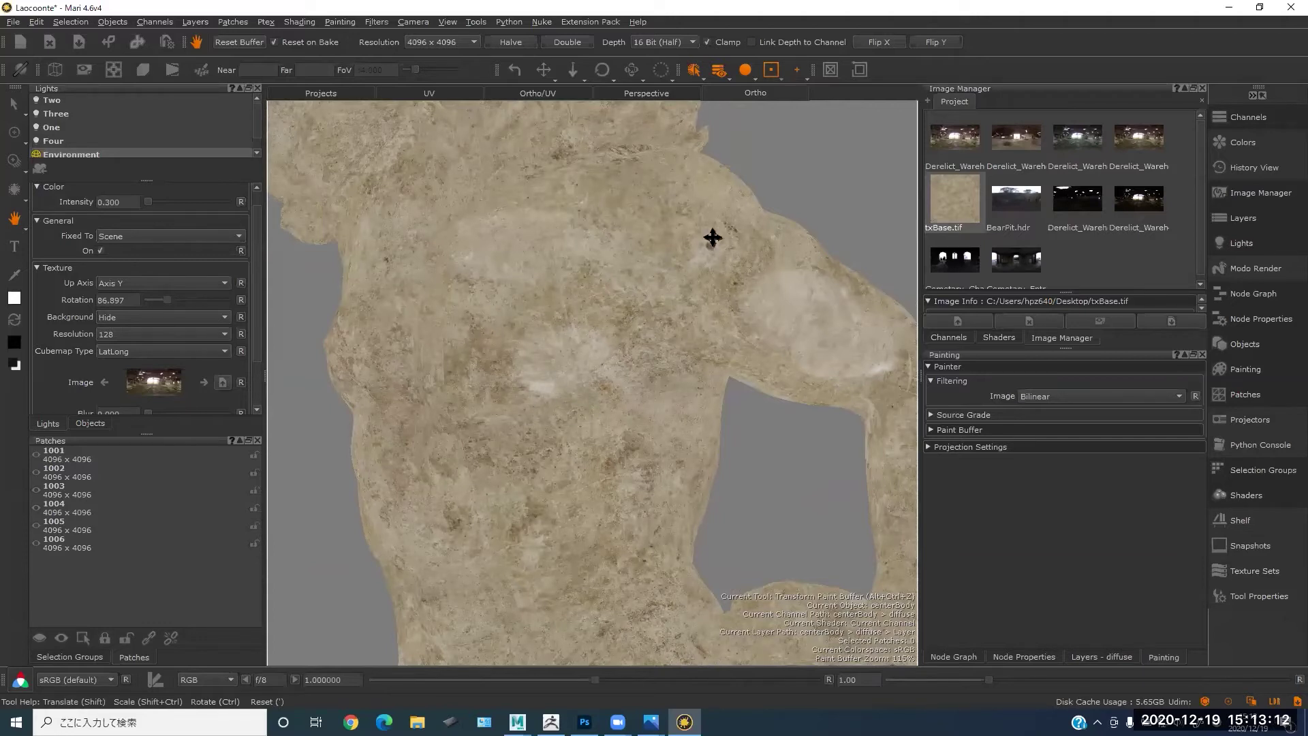
right_click_drag(716, 258, 630, 266, "alt")
left_click_drag(630, 266, 668, 263, "alt")
middle_click_drag(636, 285, 634, 298, "alt")
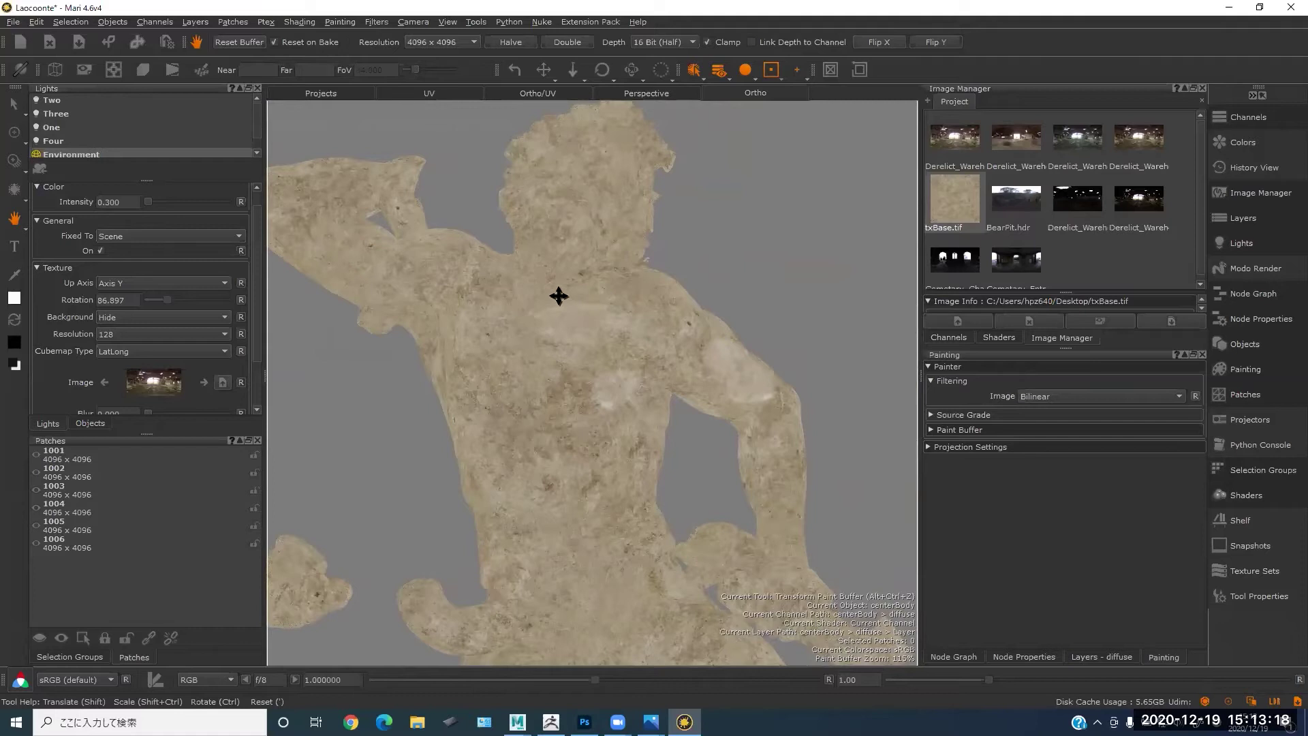
mouse_move(692, 309)
left_mouse_down("alt")
mouse_move(593, 336)
mouse_move(677, 315)
left_mouse_up("alt")
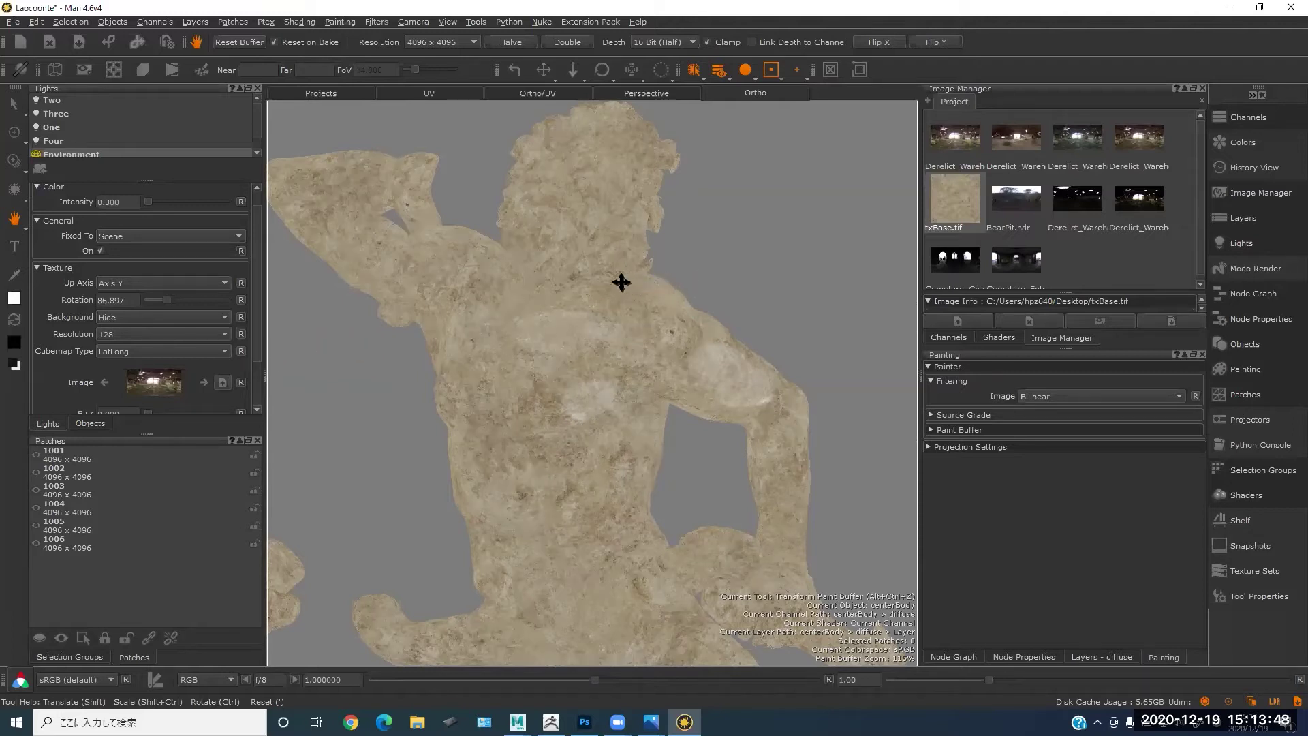
- Add an Arnold Standard Surface vendor shader to the statue
left_click(953, 337)
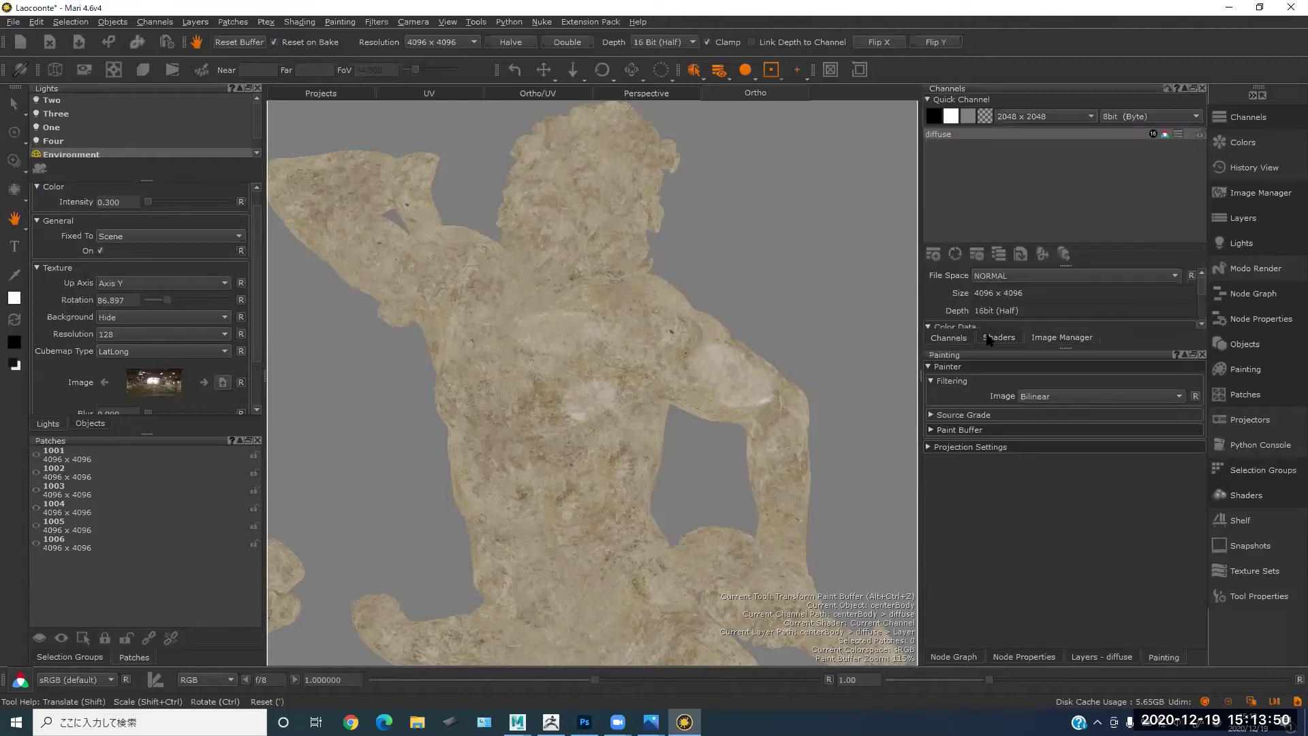
left_click(999, 338)
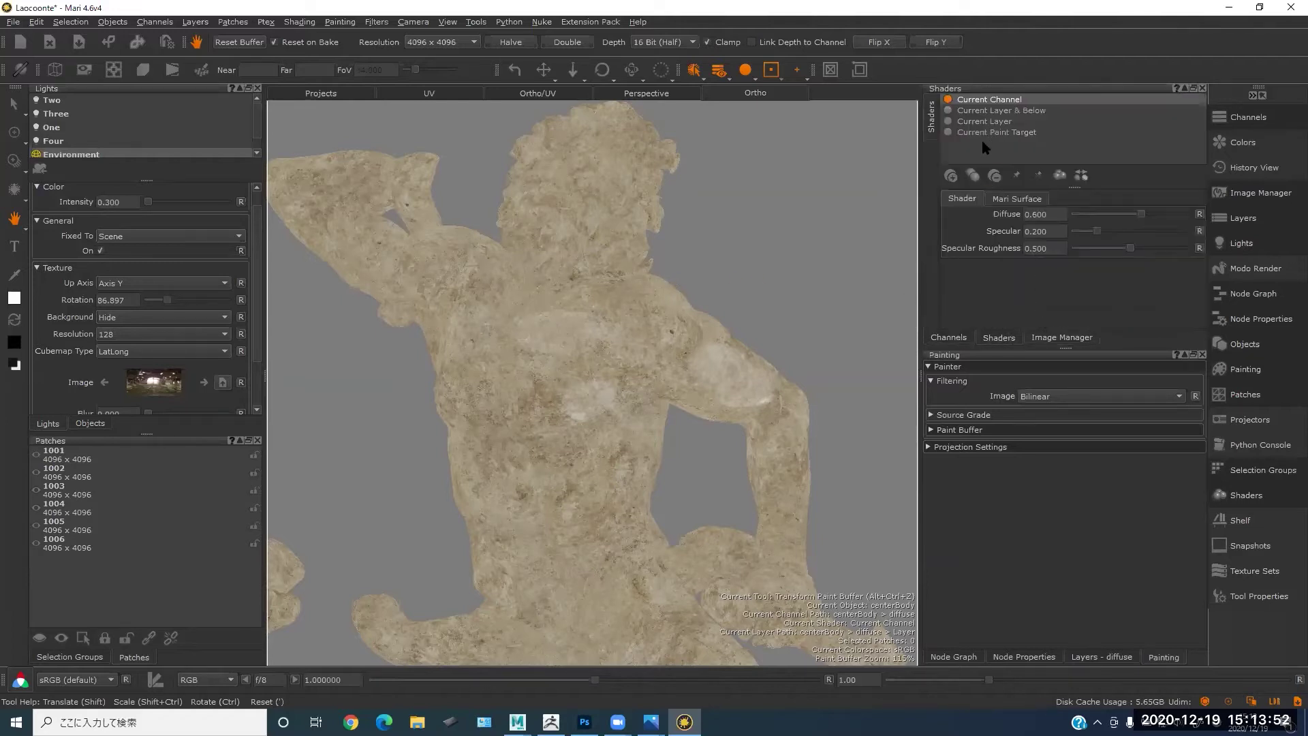
left_click(951, 176)
mouse_move(1009, 213)
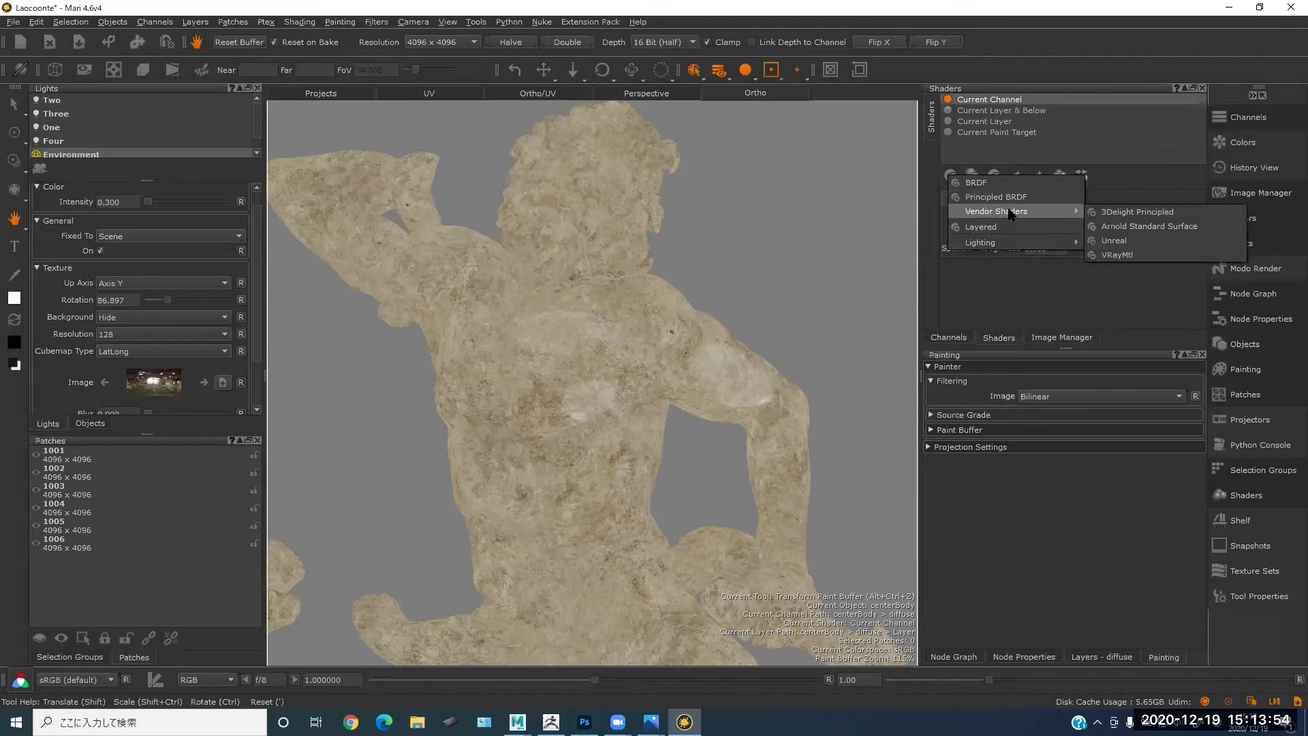
mouse_move(1035, 244)
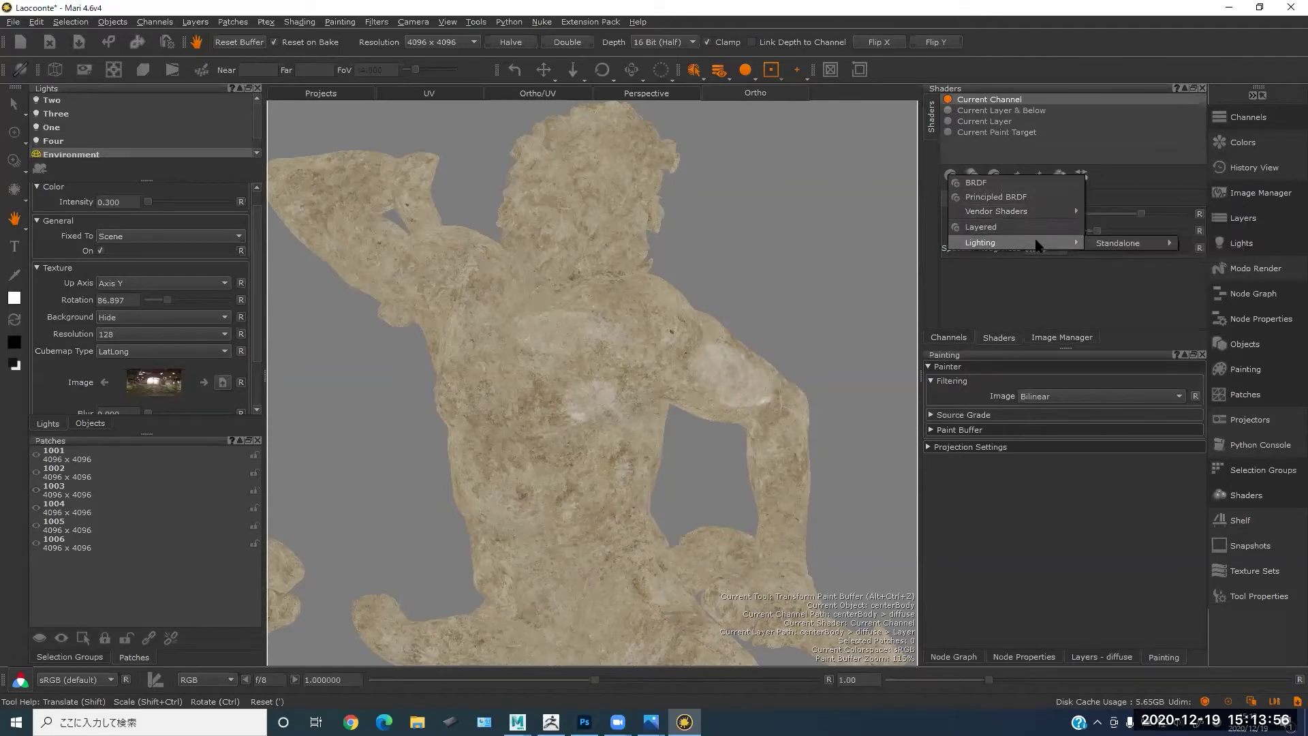
mouse_move(1051, 212)
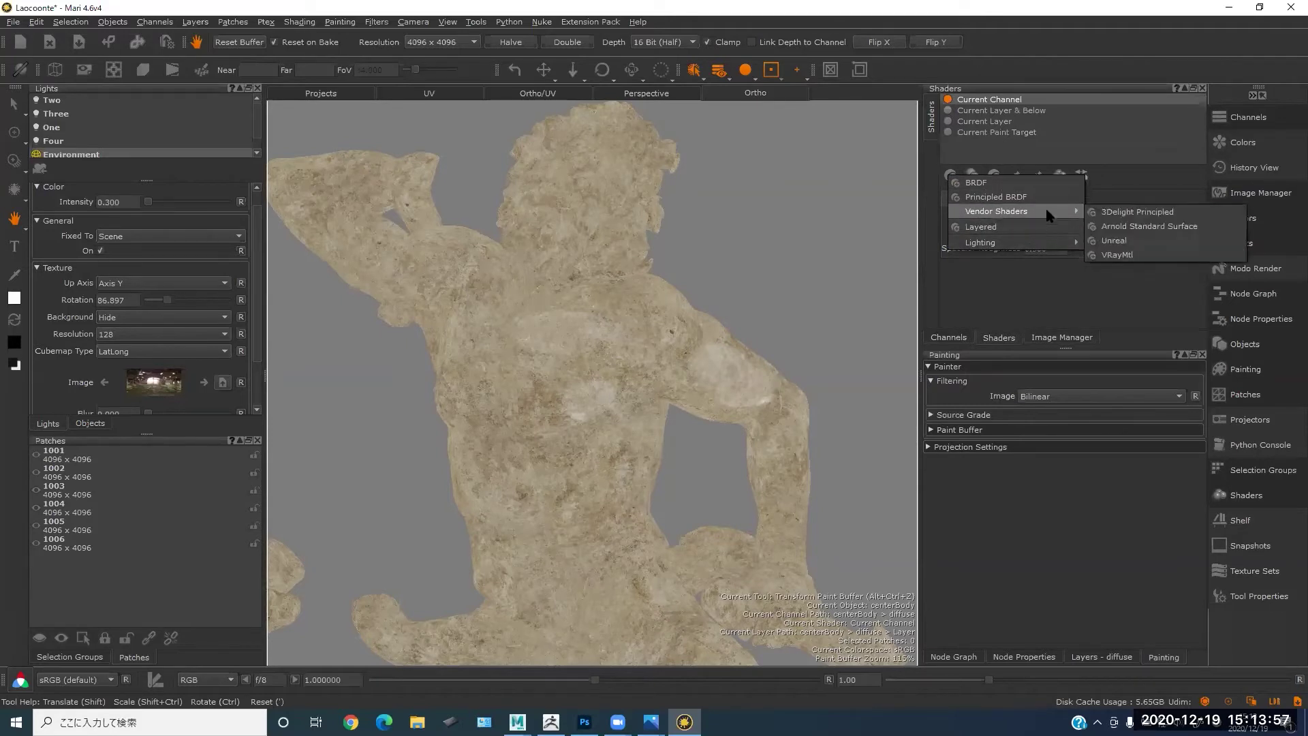
left_click(1122, 227)
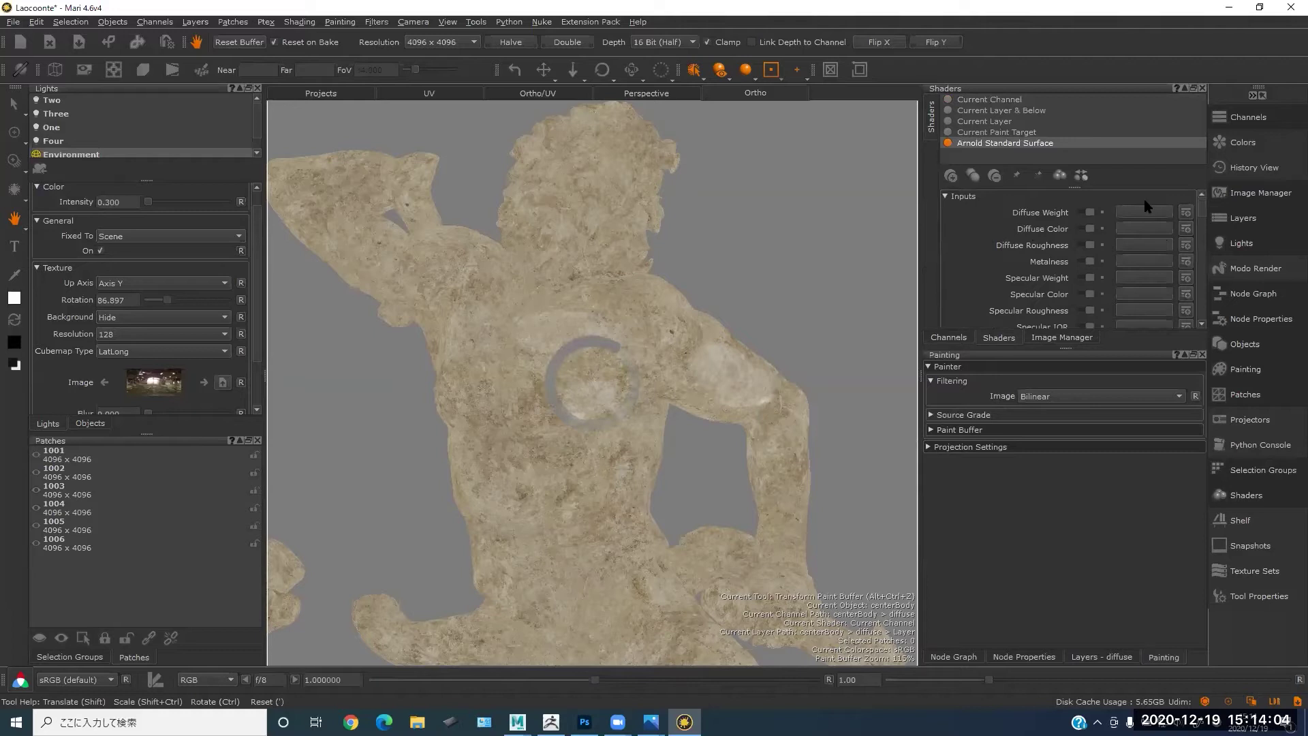
- Collapse the Arnold shader's Inputs and Base groups and review its base and specular settings
left_click(1130, 214)
left_click(1185, 212)
left_click(1114, 197)
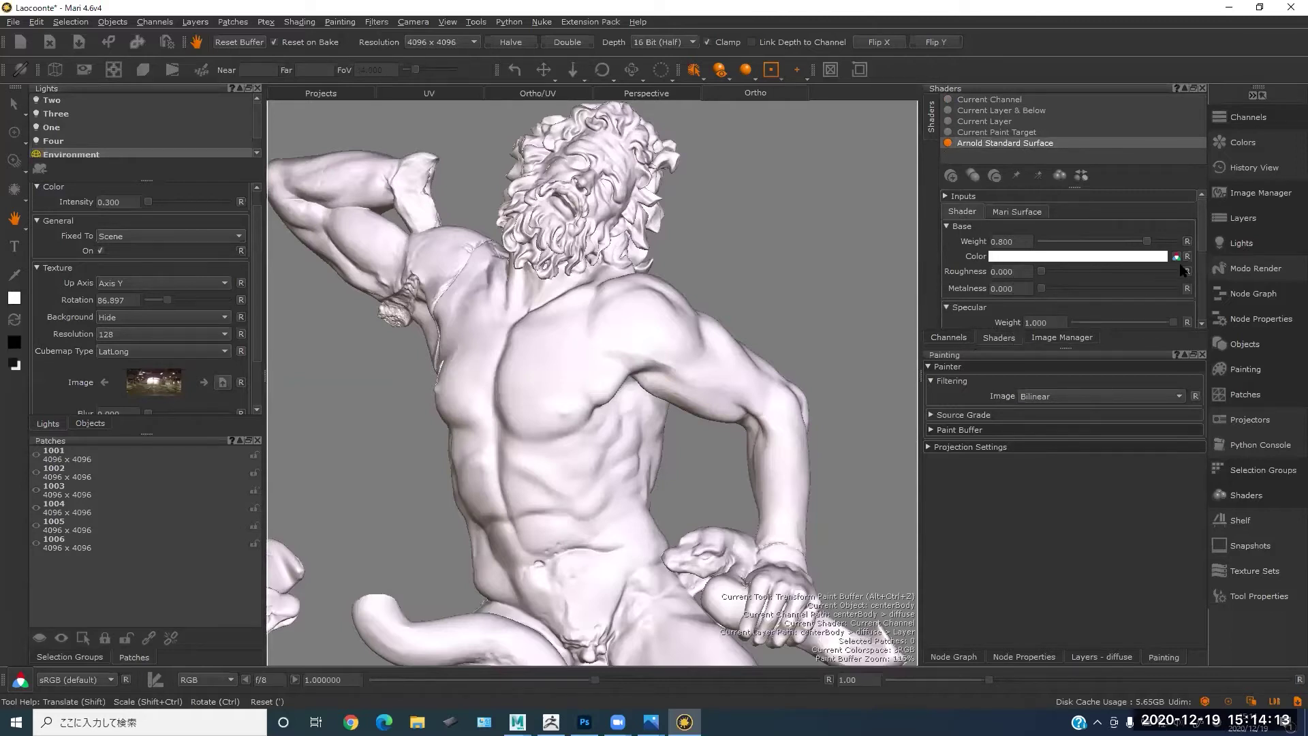
mouse_move(1200, 238)
left_mouse_down()
mouse_move(1196, 290)
mouse_move(1189, 225)
left_mouse_up()
left_click(975, 226)
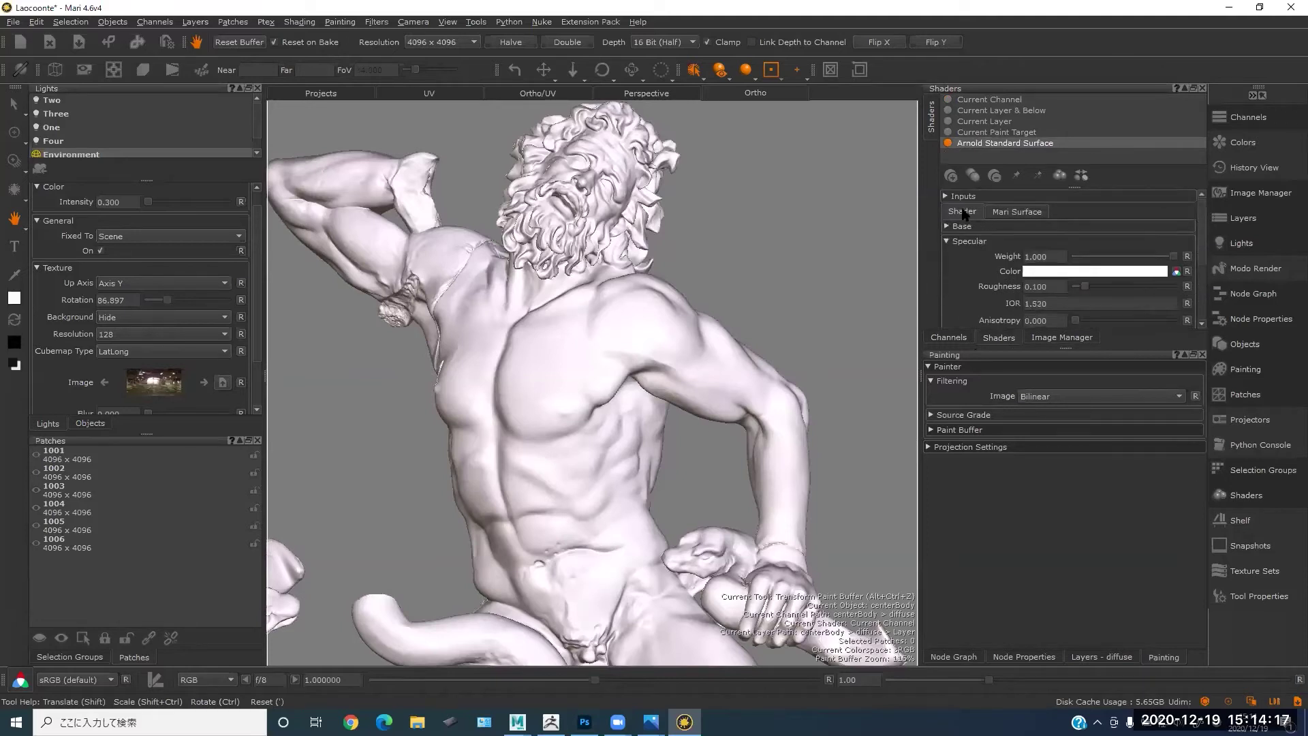
- Check the Arnold shader's Mari Surface and Shader settings, and reactivate the Current Channel shader
left_click(1004, 214)
left_click(973, 213)
mouse_move(1201, 235)
left_mouse_down()
mouse_move(1202, 293)
mouse_move(1207, 235)
left_mouse_up()
scroll(1202, 239, "up", 1)
left_click(989, 100)
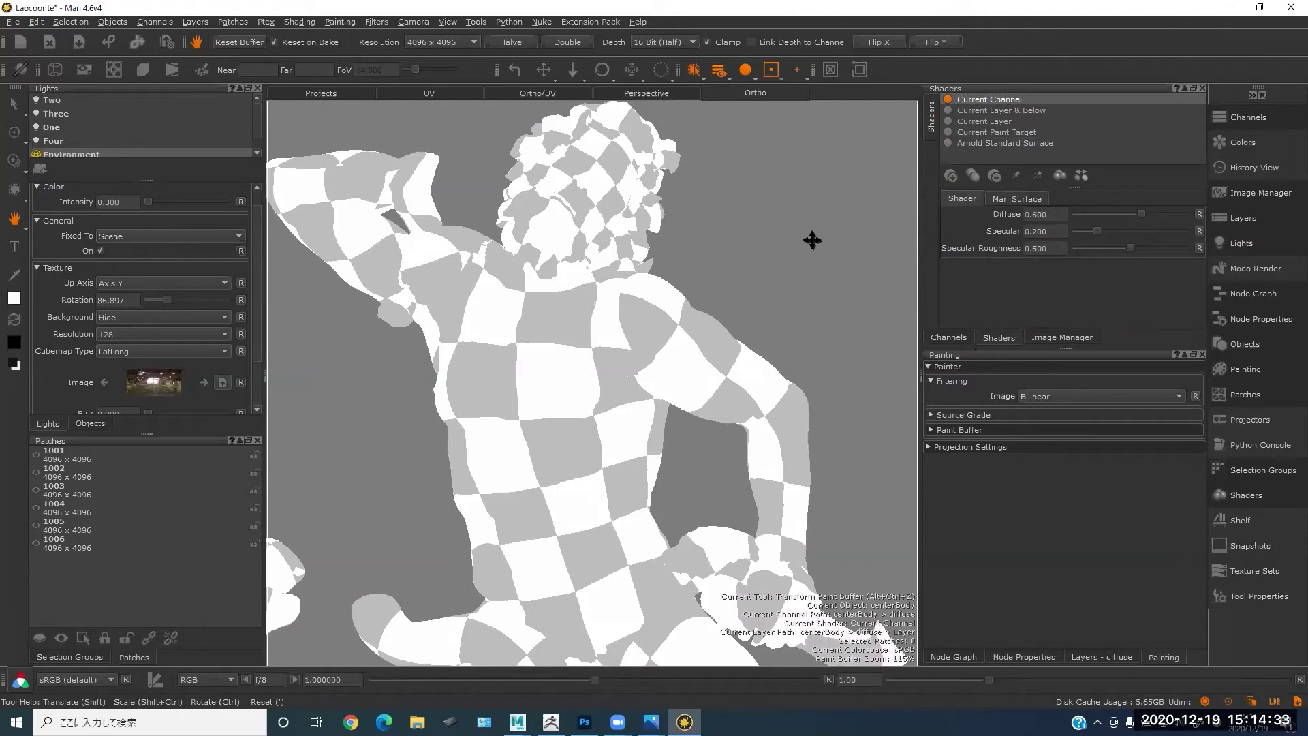
- Orbit around the statue's upper body and activate the Arnold Standard Surface shader
middle_click_drag(807, 272, 709, 283)
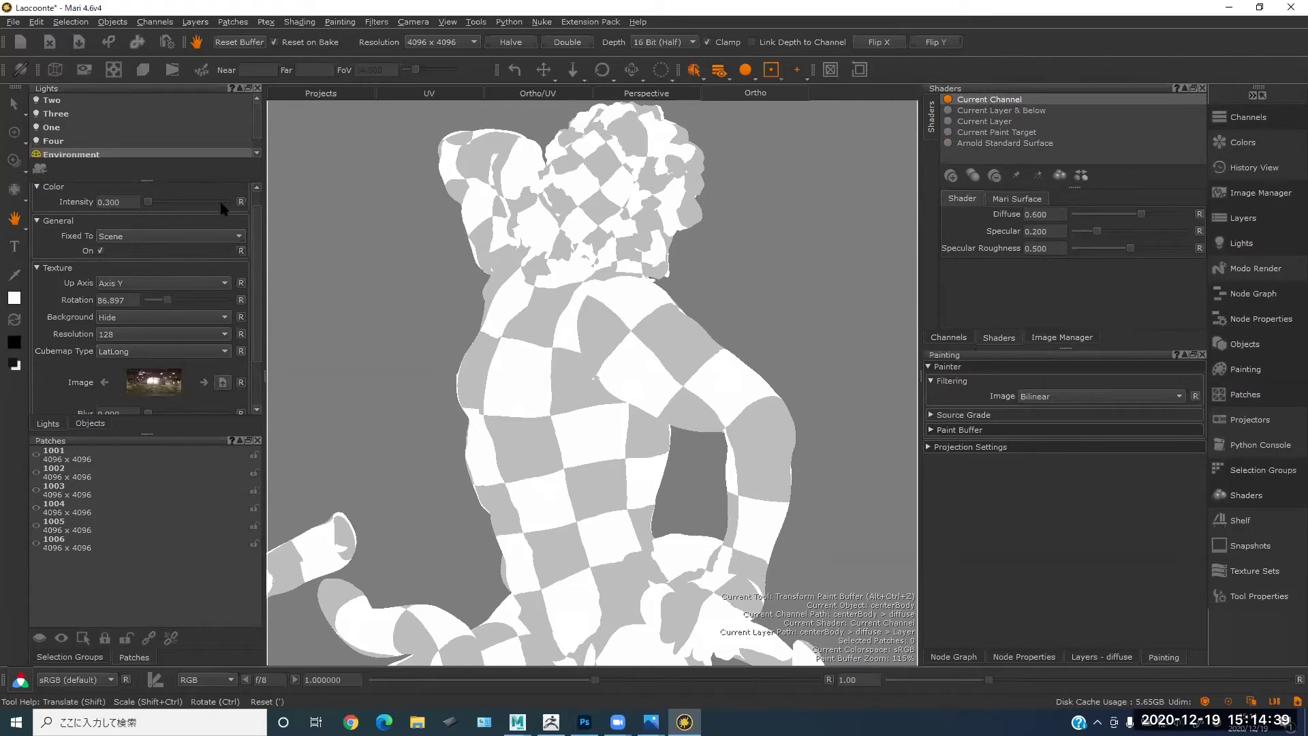
left_click(1006, 144)
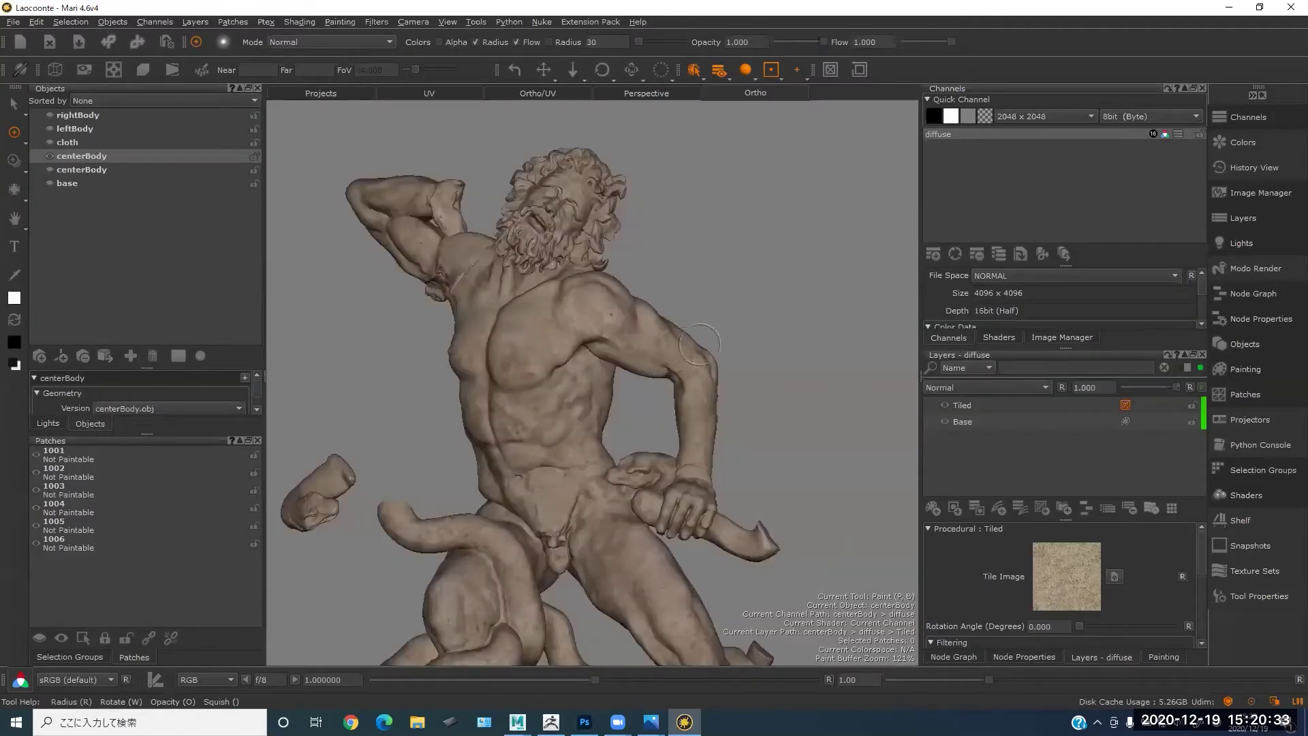
- Show an enlarged list of lights and review the settings of lights Three, Environment, Four, Two and One
mouse_move(765, 305)
left_mouse_down("alt")
mouse_move(560, 316)
mouse_move(719, 327)
left_mouse_up("alt")
middle_click_drag(719, 327, 732, 315, "alt")
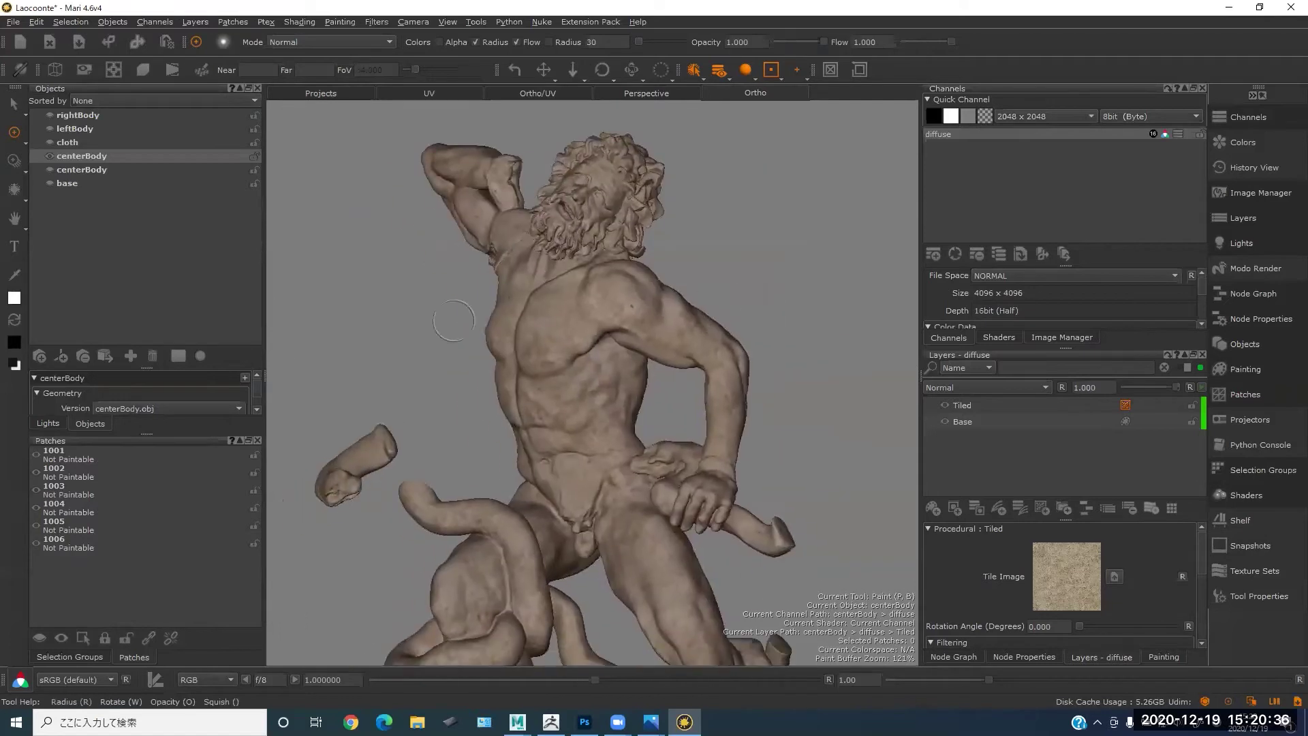
left_click(47, 423)
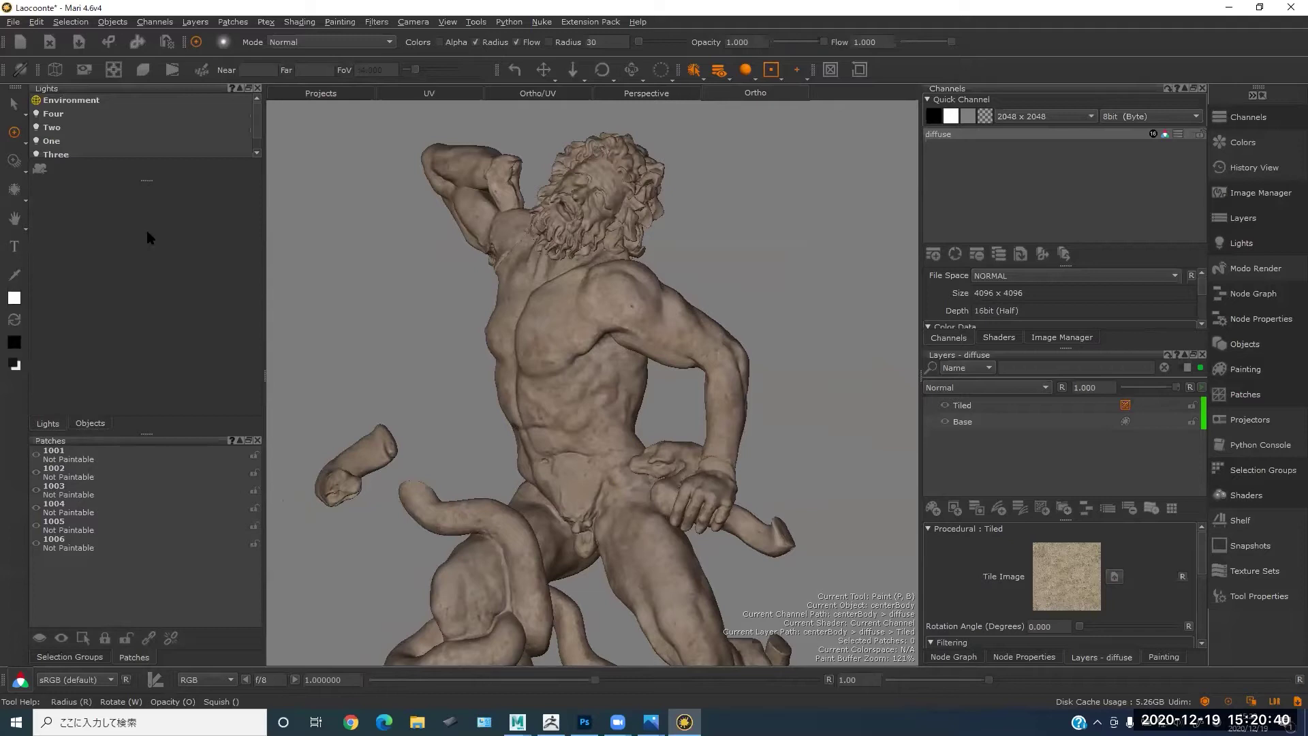
left_click_drag(148, 180, 144, 283)
left_click(57, 152)
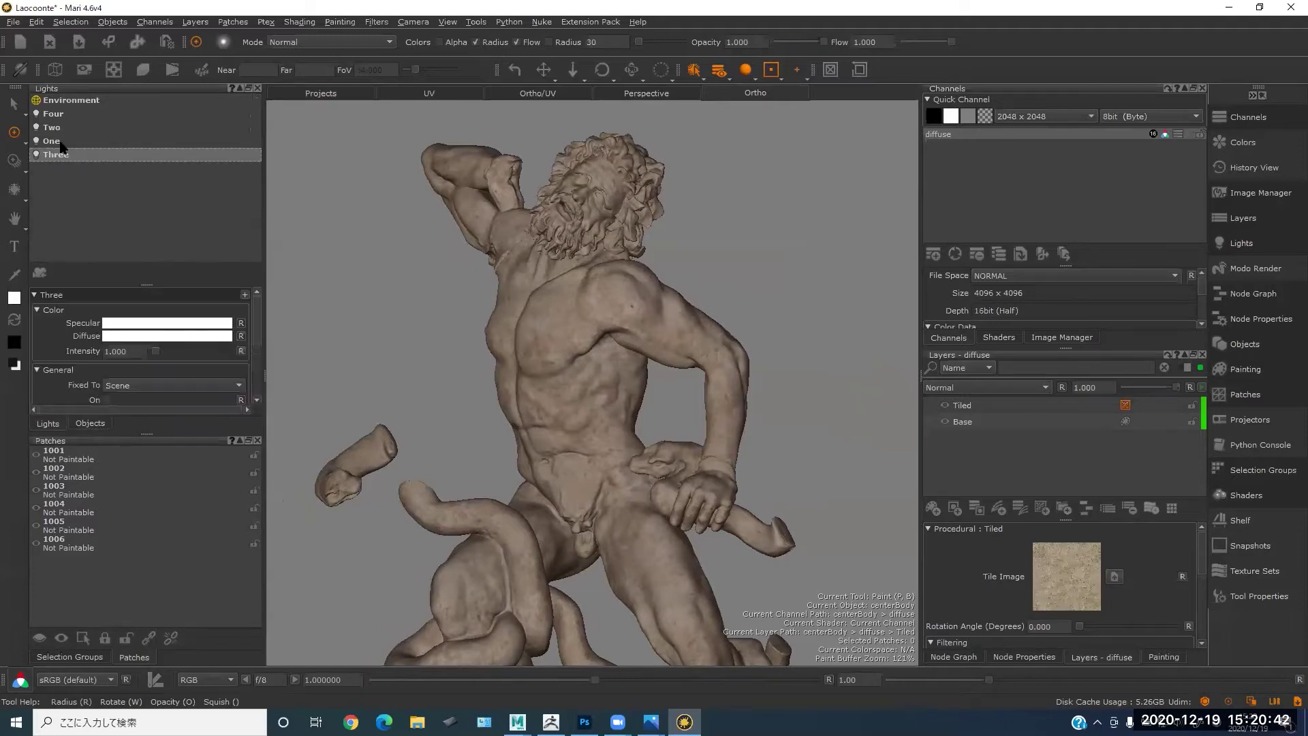
left_click(37, 98)
left_click(36, 99)
left_click(50, 113)
left_click(49, 127)
left_click(49, 141)
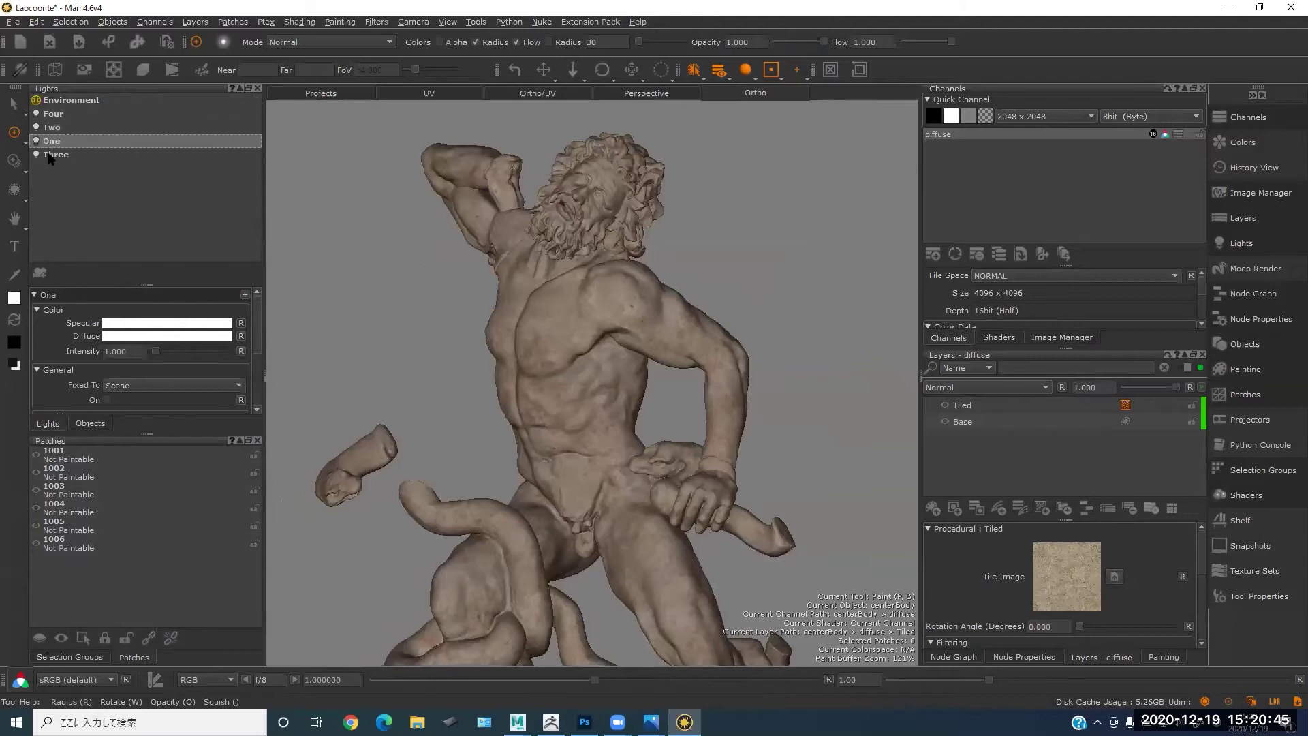
- Select the Environment light and compare flat, basic and full shading on the statue
left_click(62, 100)
key("F2")
key("F3")
key("F1")
key("F2")
key("F3")
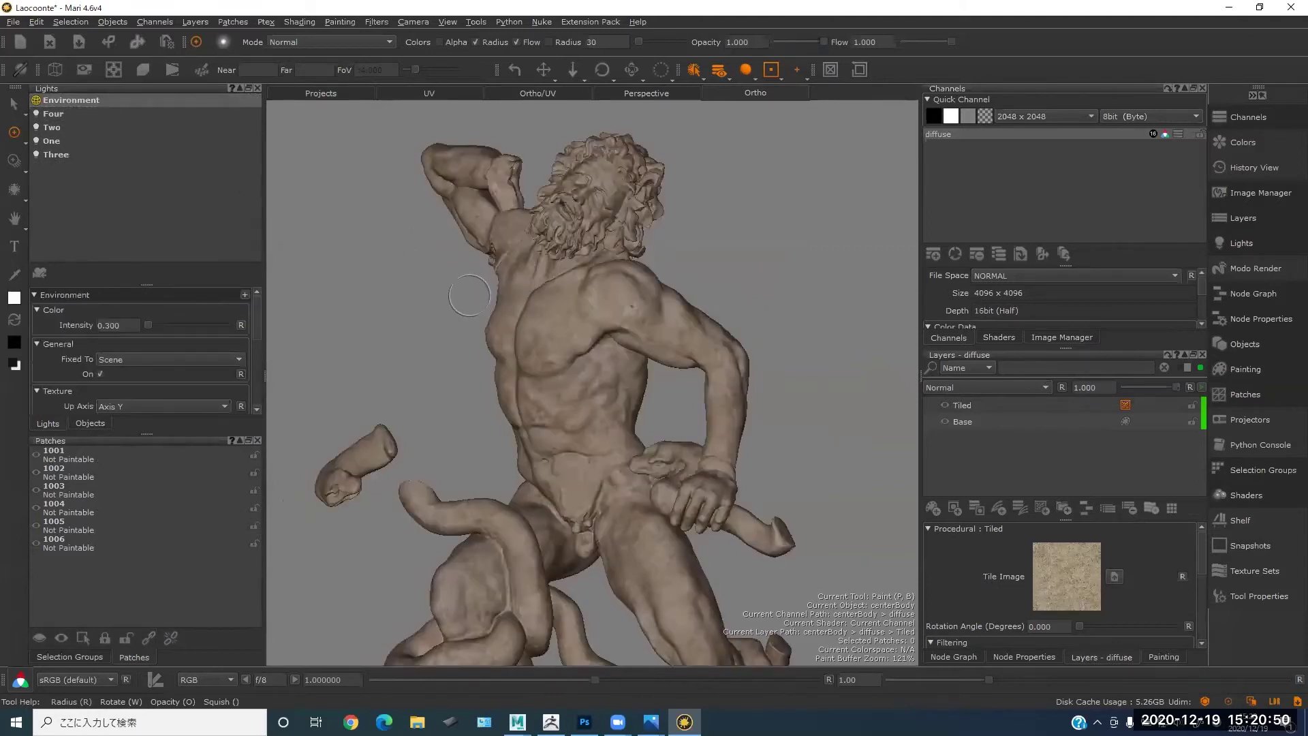
key("F3")
key("F1")
key("F3")
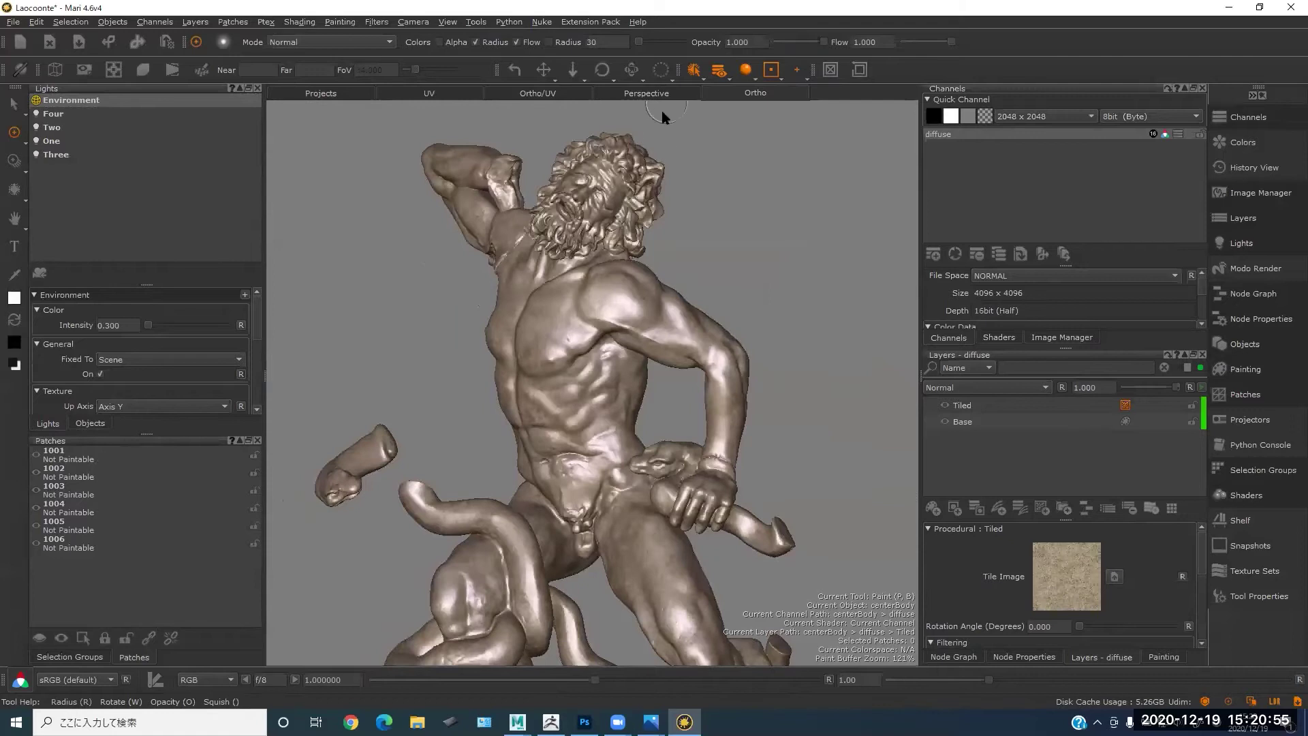
- Check the available lighting modes and cycle repeatedly through flat, basic and full shading, finishing in flat
left_click(746, 70)
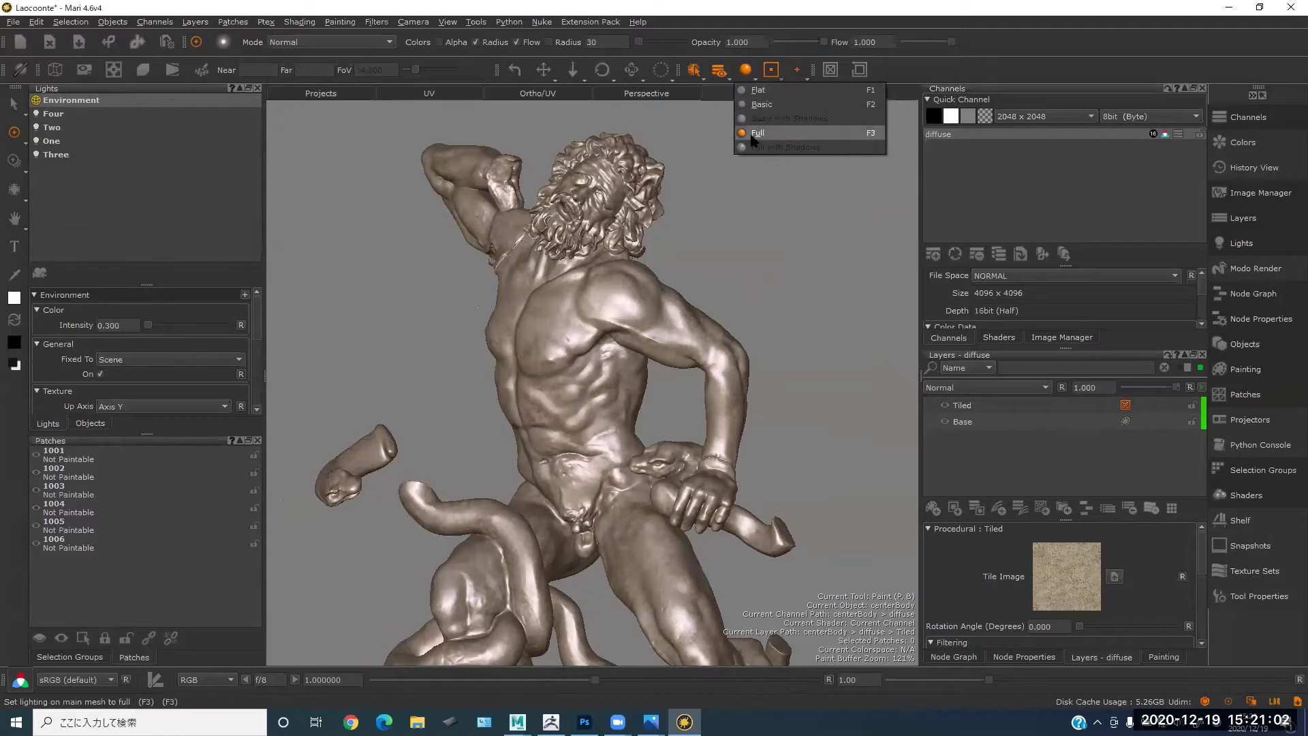
left_click(707, 177)
mouse_move(741, 259)
left_mouse_down("alt")
mouse_move(775, 261)
mouse_move(741, 257)
left_mouse_up("alt")
key("F1")
key("F2")
key("F1")
key("F3")
key("F1")
key("F2")
key("F3")
key("F1")
key("F2")
key("F3")
key("F1")
key("F2")
key("F1")
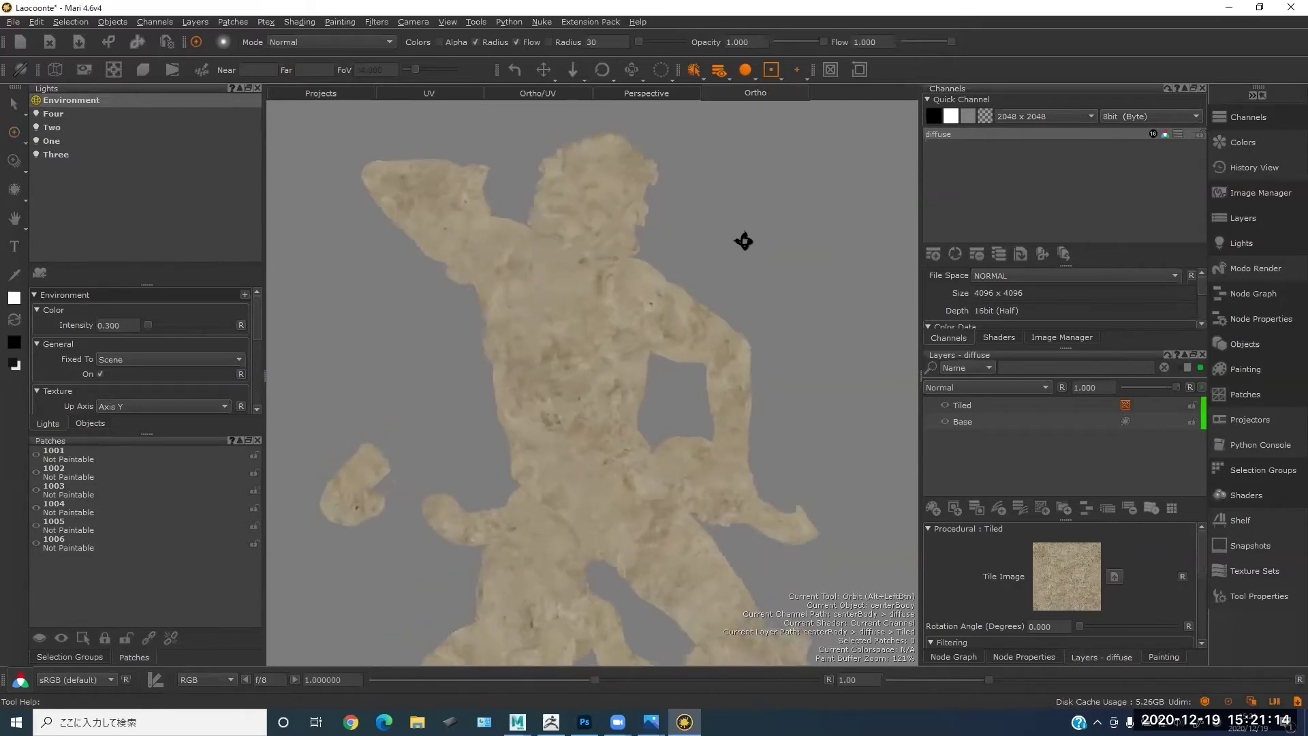
- Examine the stone texture on the upper body in flat shading, and review the Environment image and the Tiled layer's repeat settings
left_click_drag(253, 316, 259, 378)
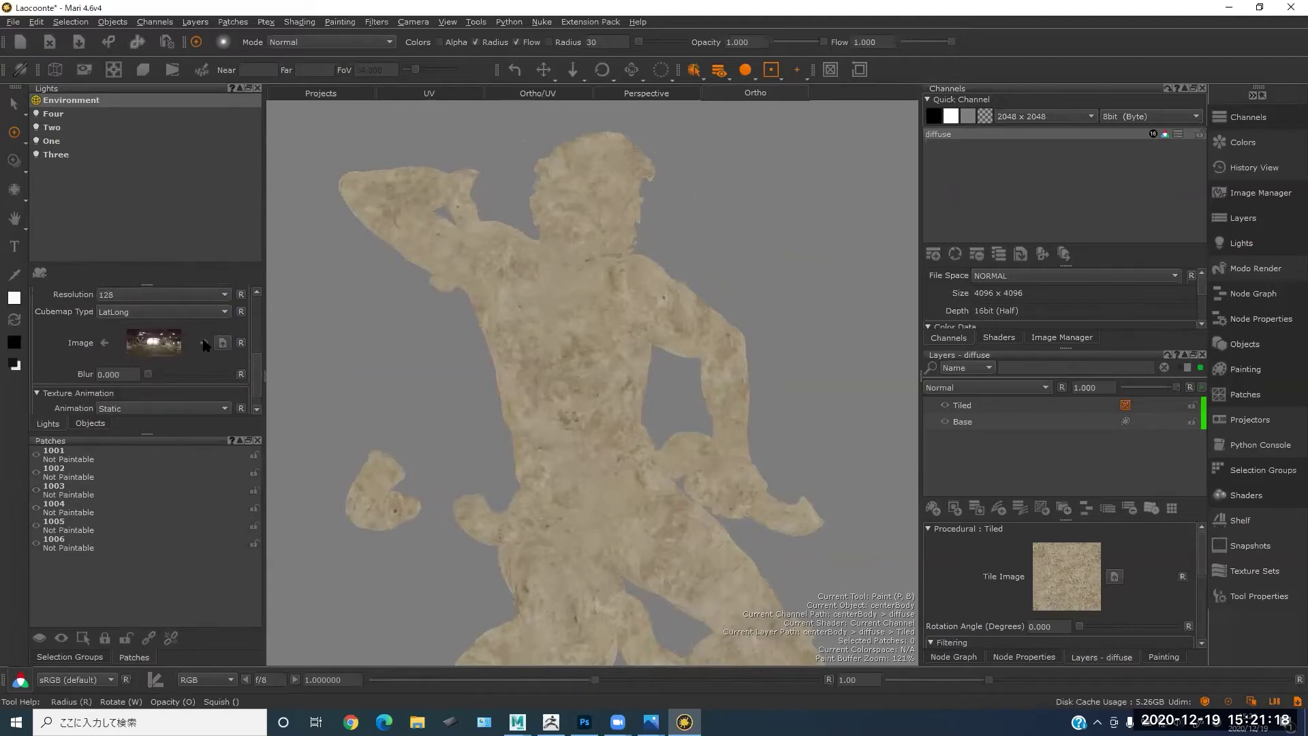
left_click_drag(705, 257, 674, 266, "alt")
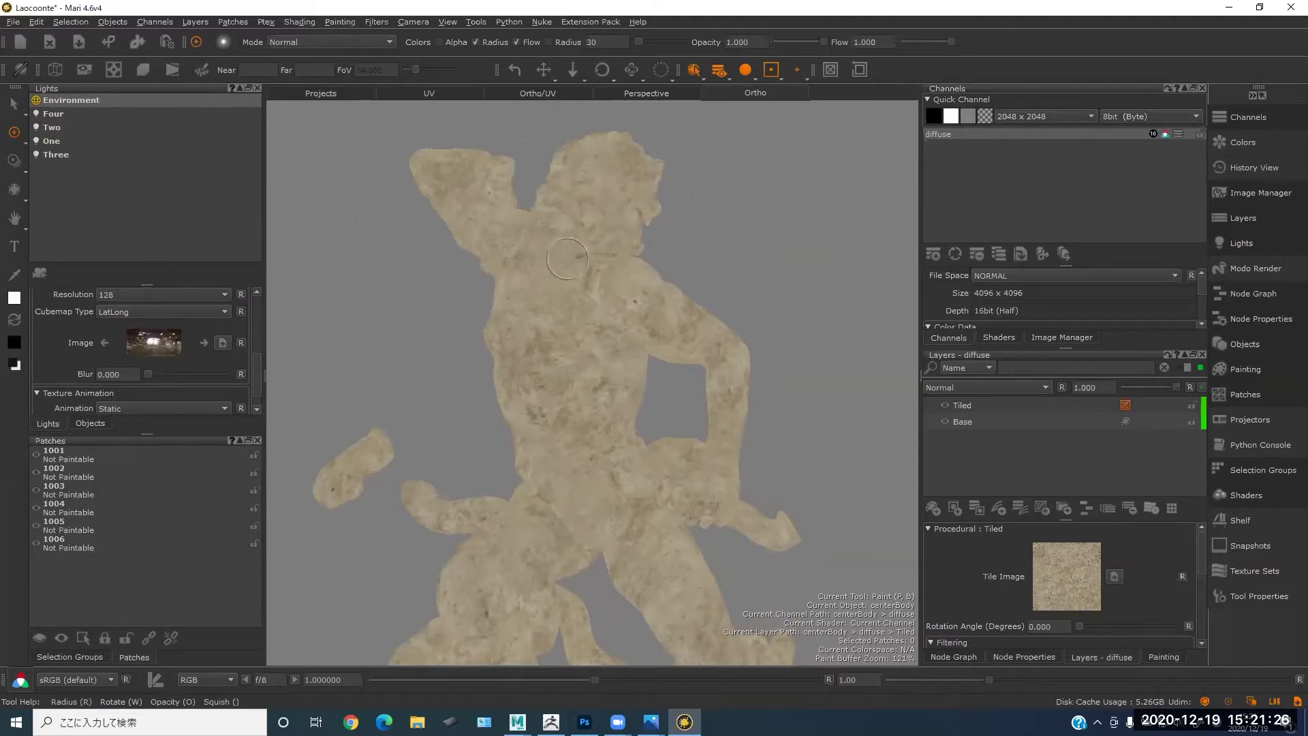
right_click_drag(573, 265, 587, 266, "alt")
mouse_move(639, 275)
left_mouse_down("alt")
mouse_move(619, 286)
mouse_move(628, 273)
left_mouse_up("alt")
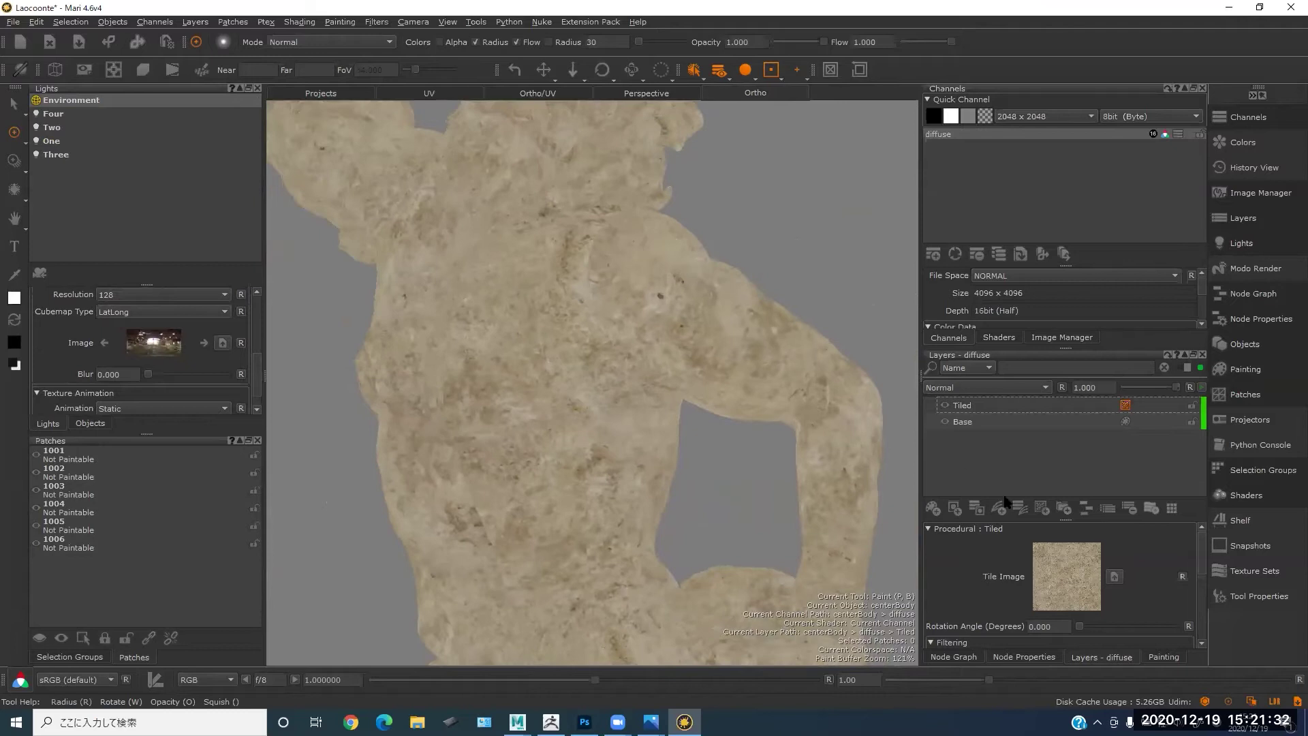
scroll(1083, 566, "down", 5)
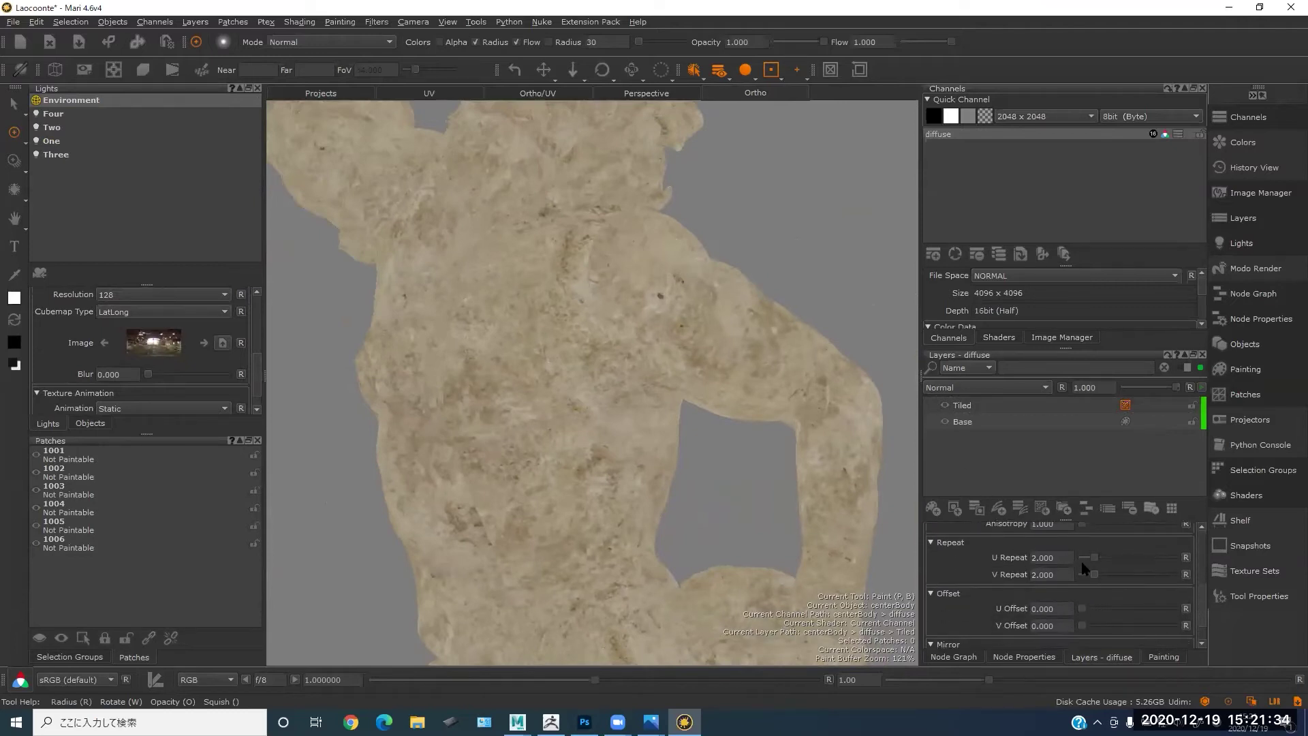
right_click_drag(590, 272, 590, 321, "alt")
middle_click_drag(592, 309, 582, 369, "alt")
right_click_drag(578, 297, 615, 288, "alt")
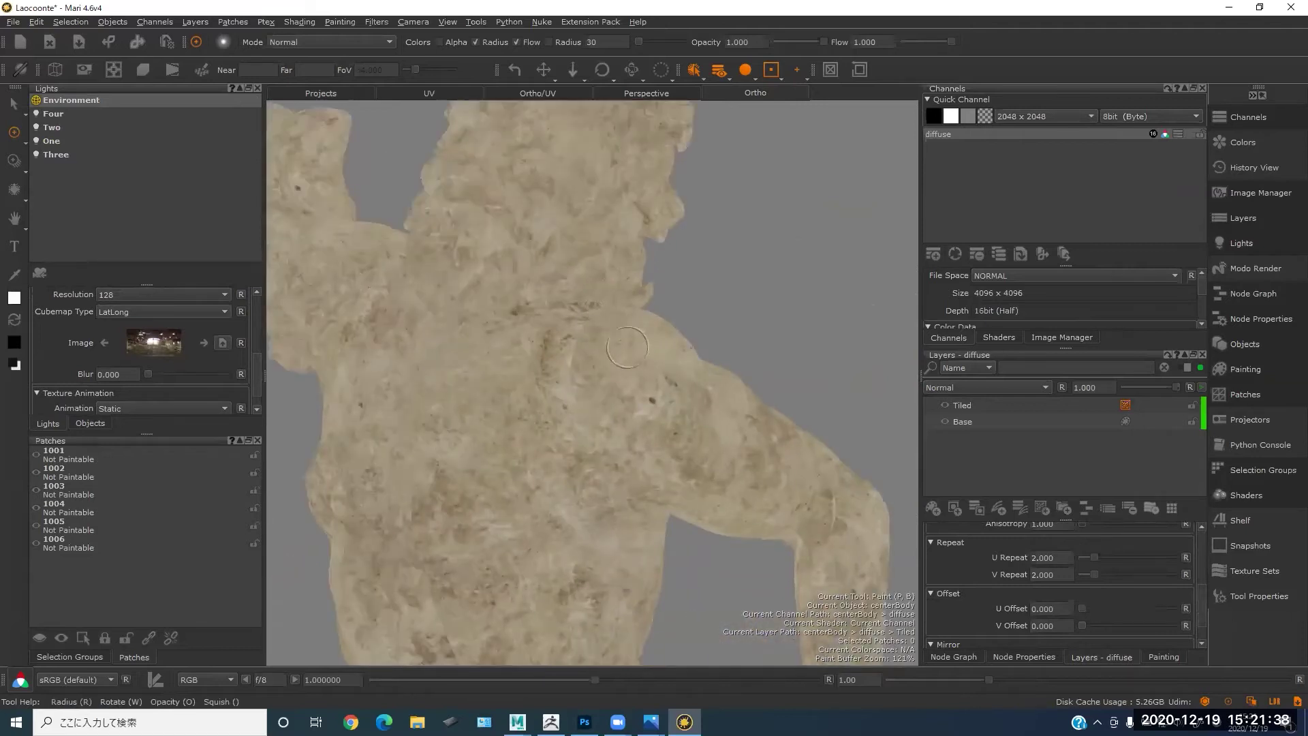
mouse_move(644, 358)
left_mouse_down("alt")
mouse_move(598, 375)
mouse_move(540, 292)
mouse_move(438, 269)
left_mouse_up("alt")
- Switch to full shading and examine the textured chest, shoulder and head
key("F3")
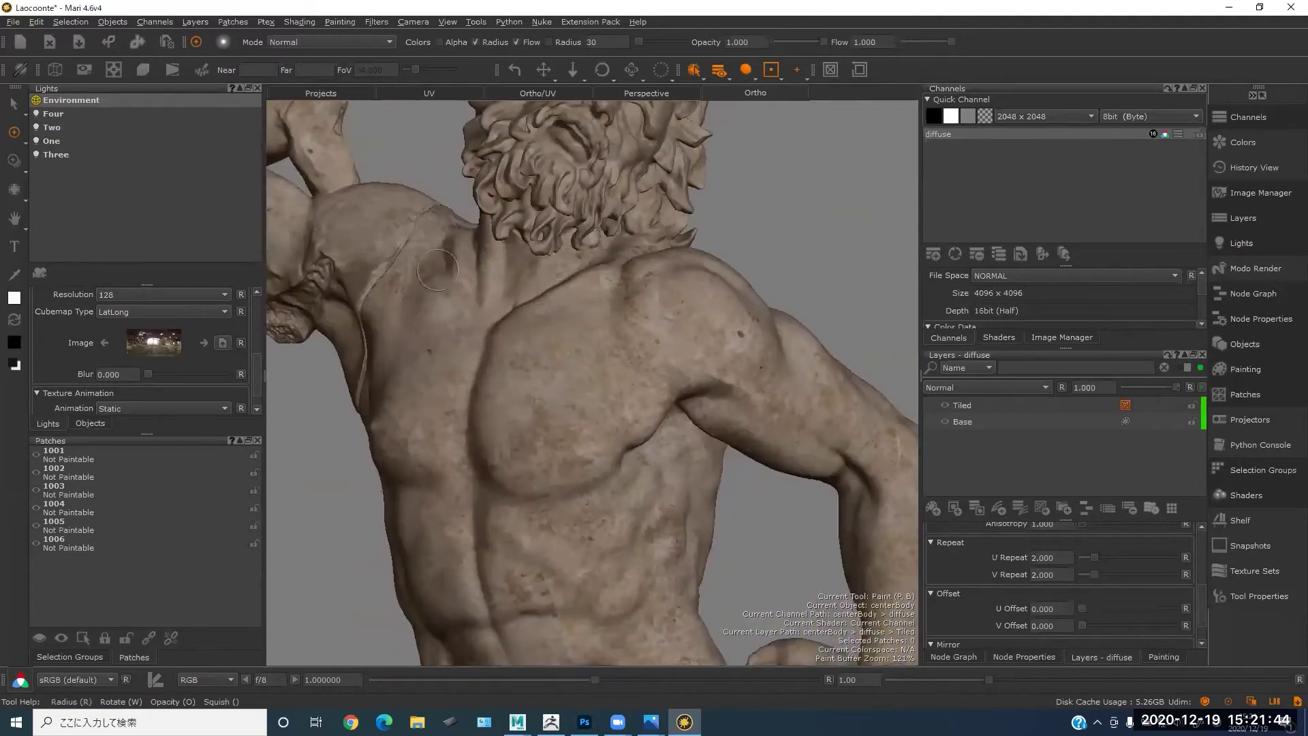
left_click(14, 131)
left_click(135, 211)
left_click_drag(715, 282, 666, 277, "alt")
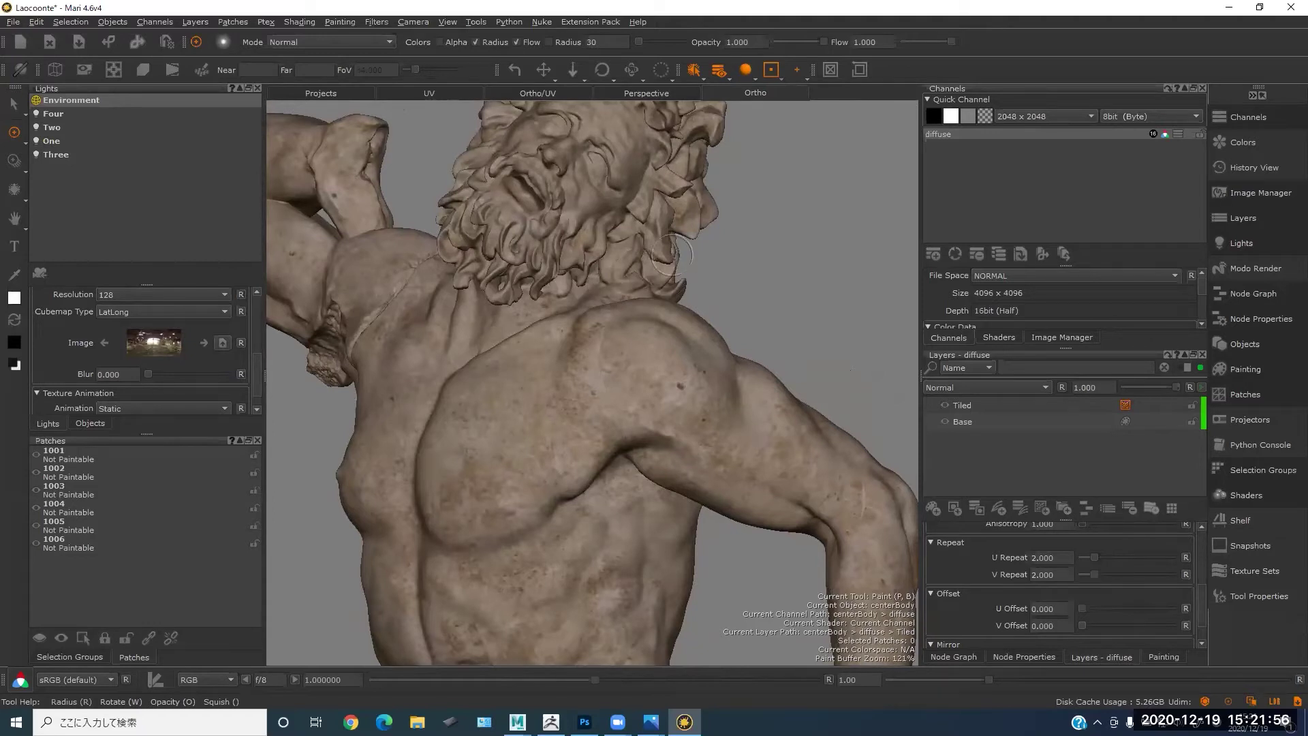
left_click_drag(579, 391, 562, 439, "alt")
right_click_drag(562, 439, 566, 310, "alt")
mouse_move(614, 330)
middle_mouse_down("alt")
mouse_move(632, 344)
mouse_move(630, 376)
middle_mouse_up("alt")
right_click_drag(630, 377, 620, 334, "alt")
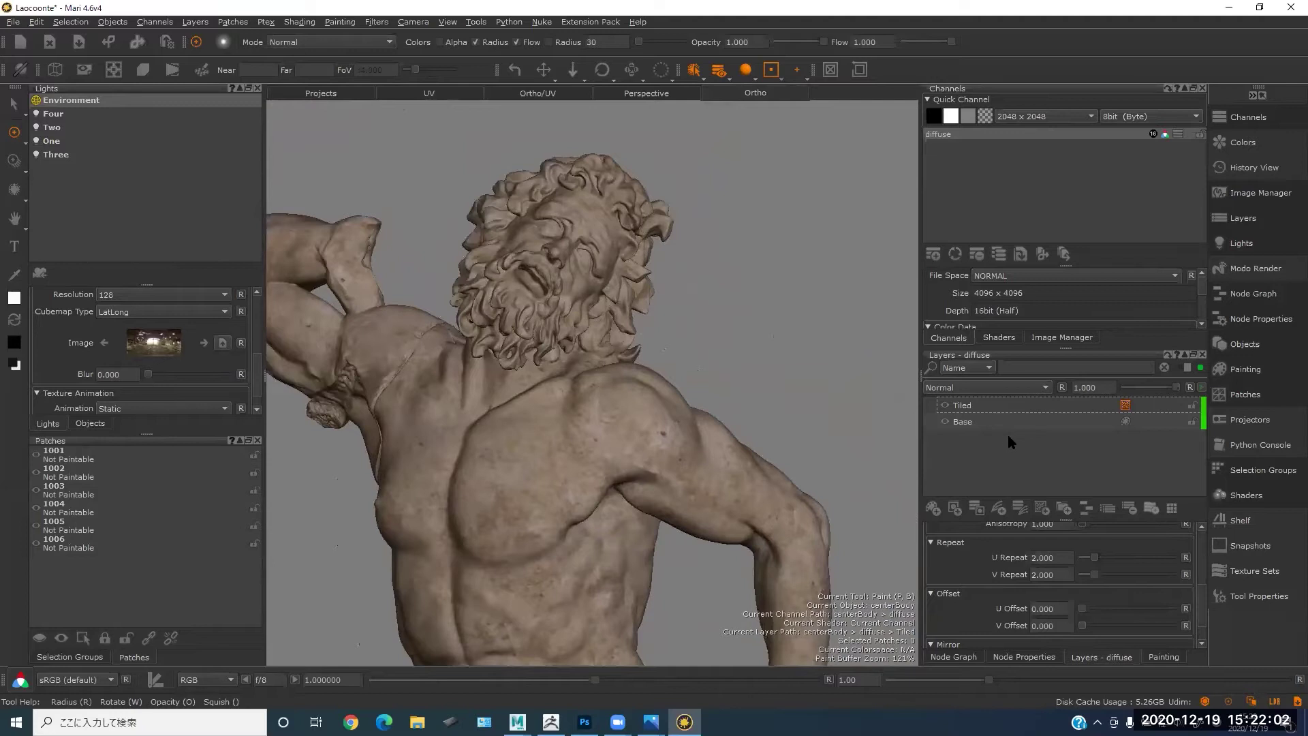
- Add an Ambient Occlusion layer above the Tiled layer in the diffuse channel
left_click(992, 454)
key("Tab")
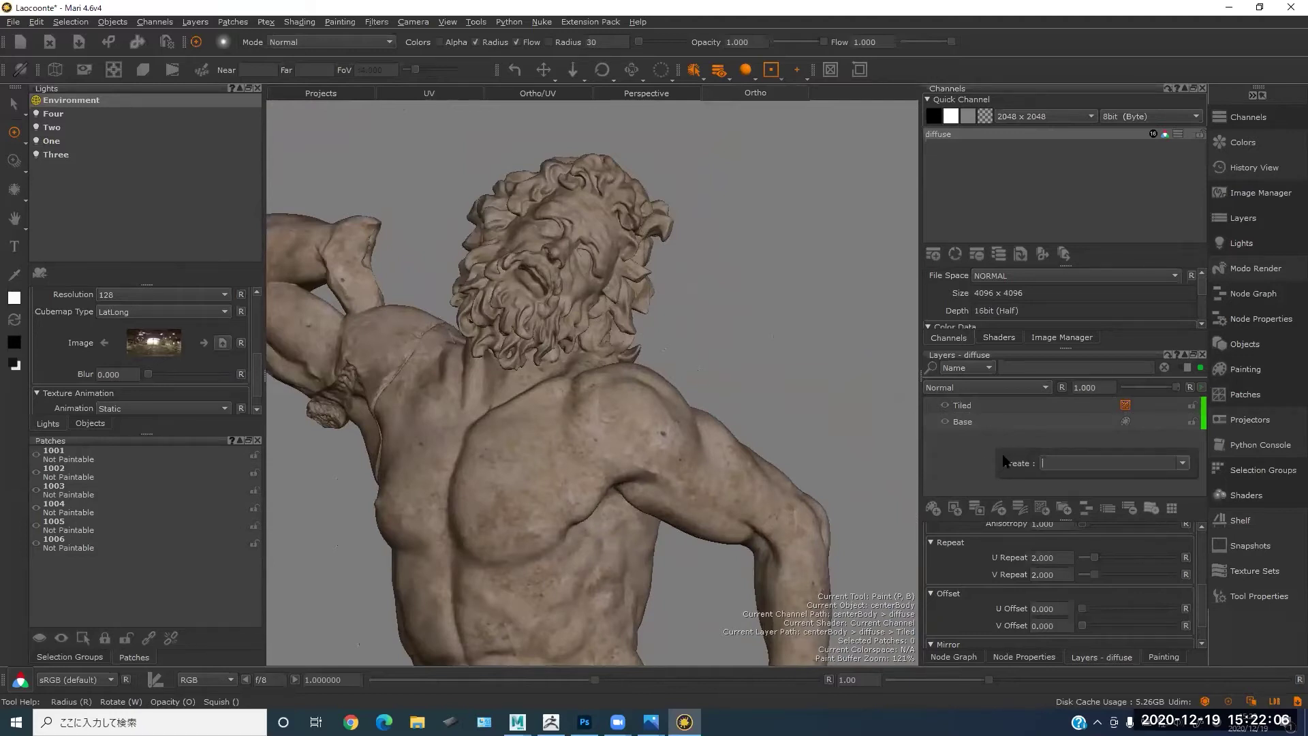
type("a")
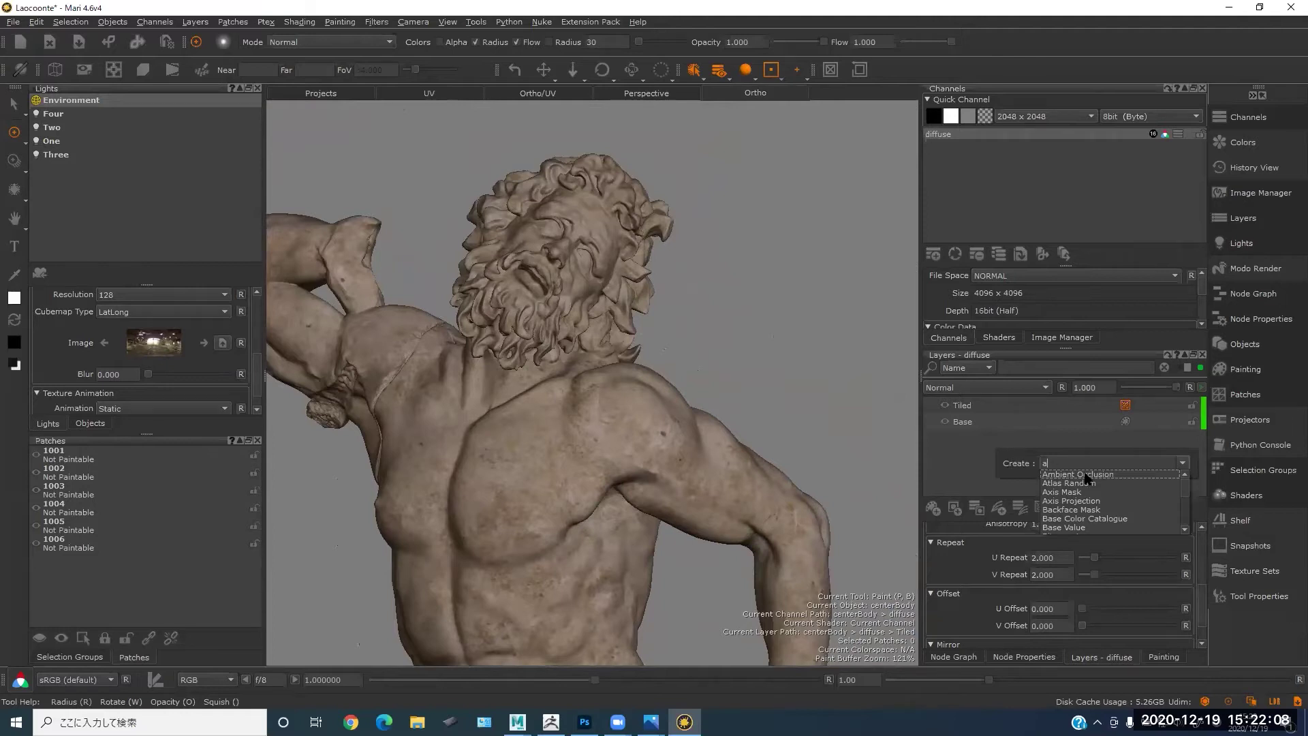
key("Return")
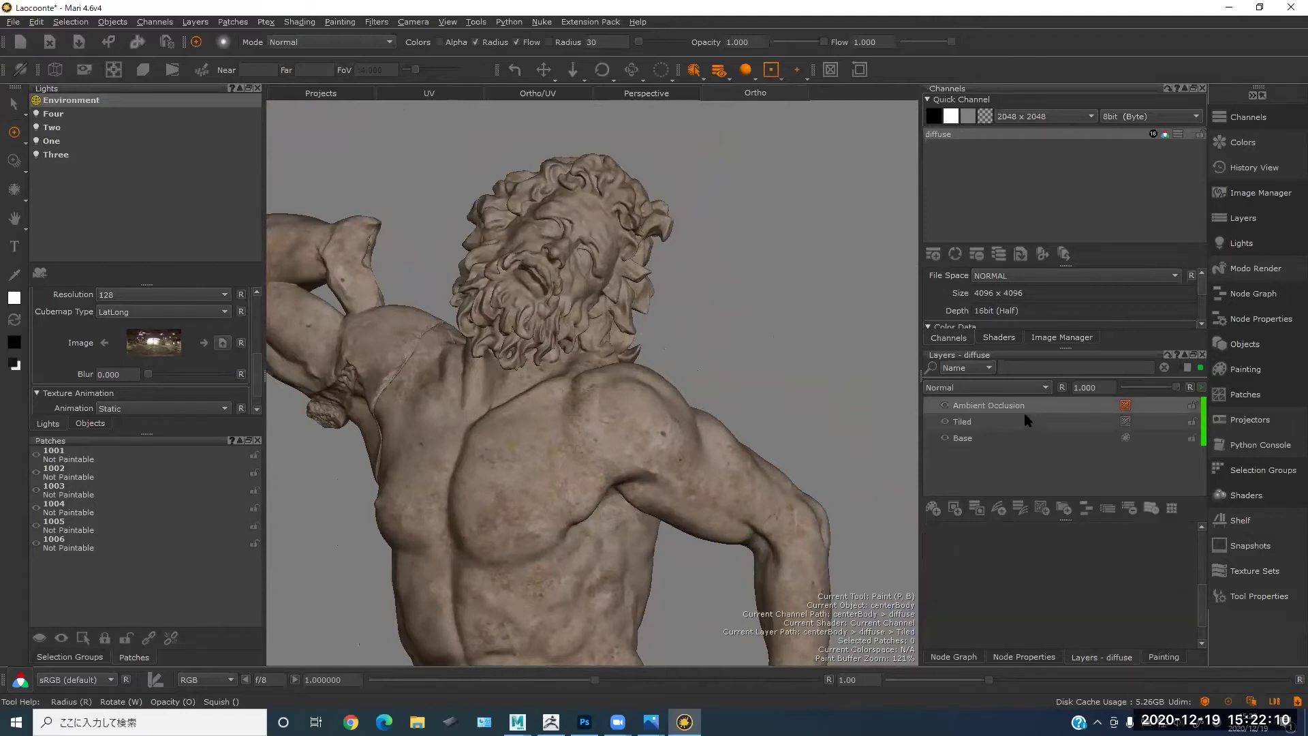
left_click(1041, 510)
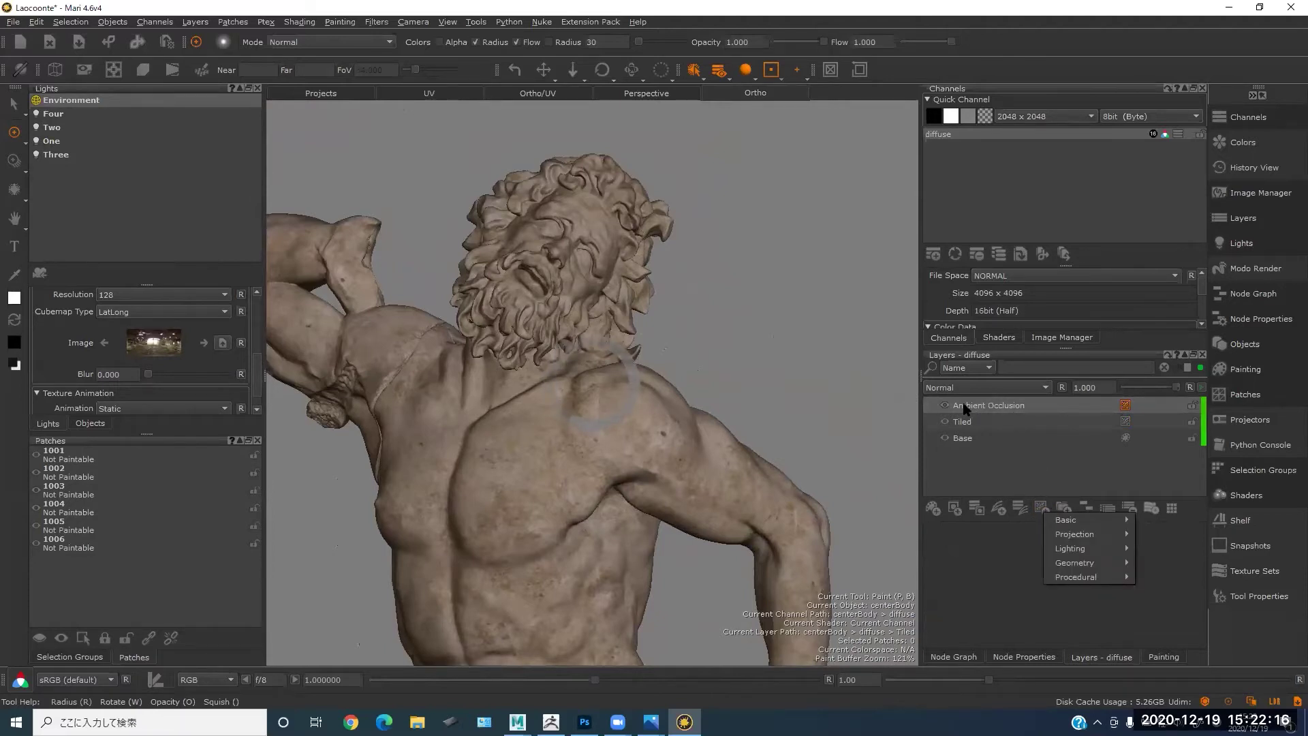
left_click(995, 406)
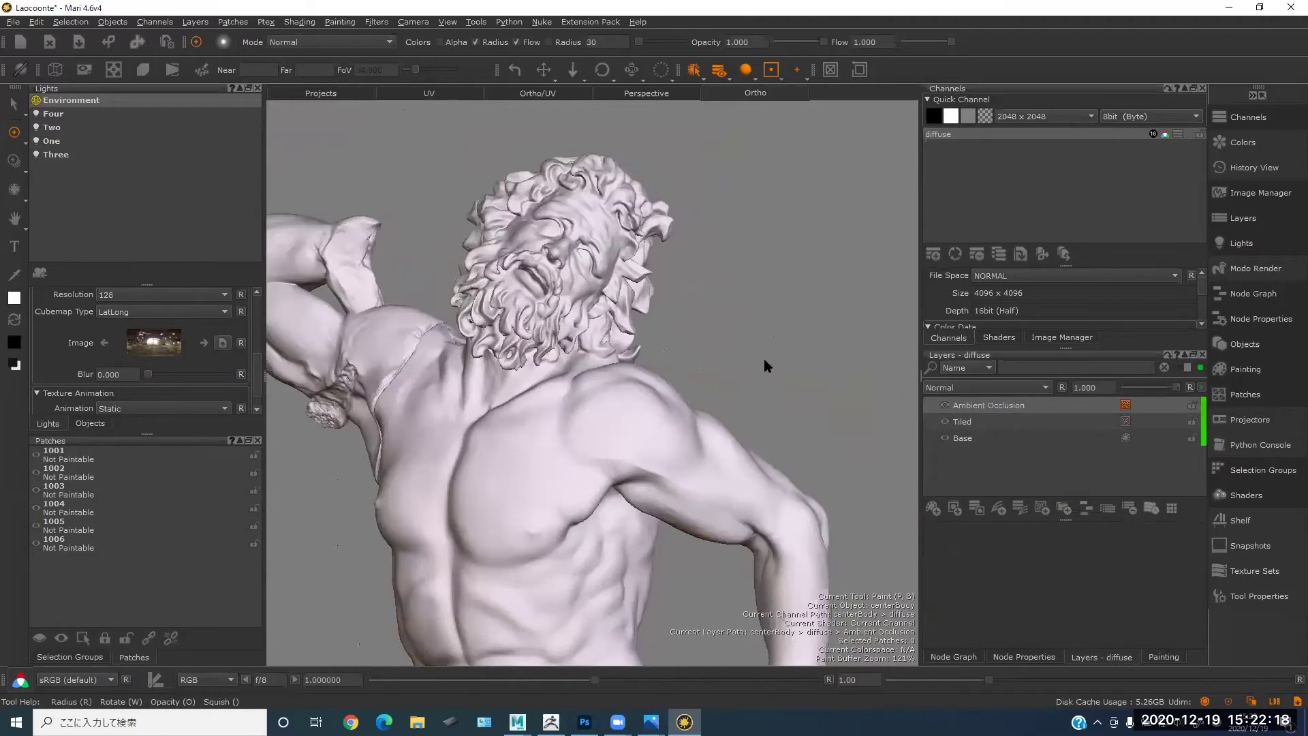
- Inspect the Ambient Occlusion layer on the upper body in full and flat shading
left_click_drag(667, 358, 965, 396, "alt")
mouse_move(692, 372)
left_mouse_down("alt")
mouse_move(684, 359)
mouse_move(811, 356)
mouse_move(723, 349)
left_mouse_up("alt")
key("F1")
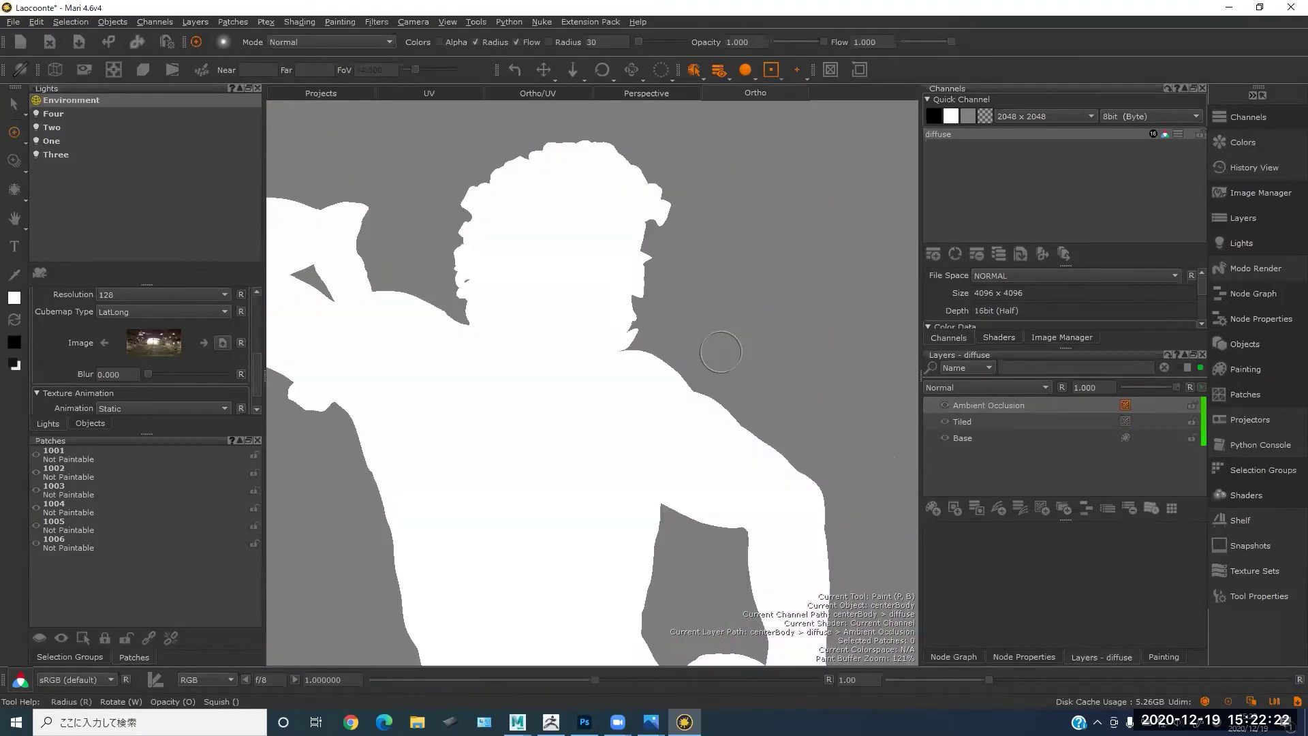
key("f")
left_click_drag(763, 358, 719, 366, "alt")
- Calculate ambient occlusion for the centerBody object and inspect it on the head and chest
left_click(117, 23)
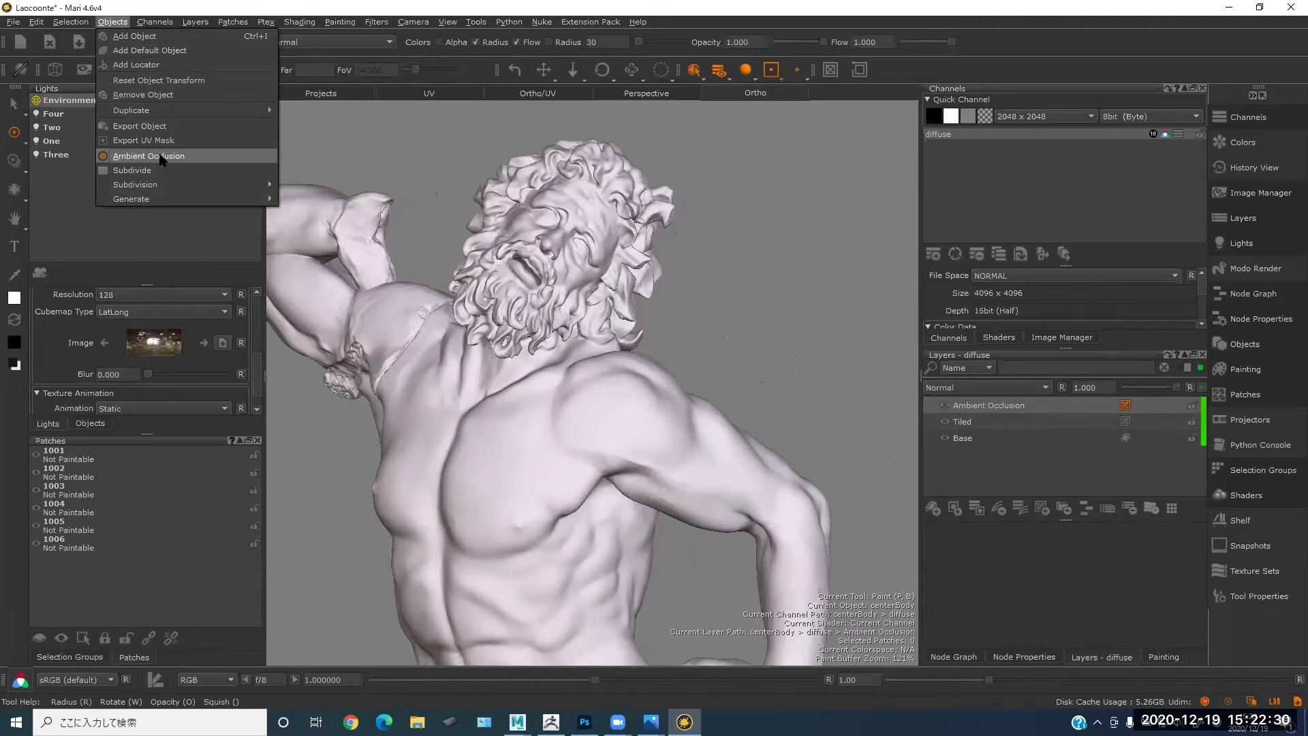
left_click(161, 159)
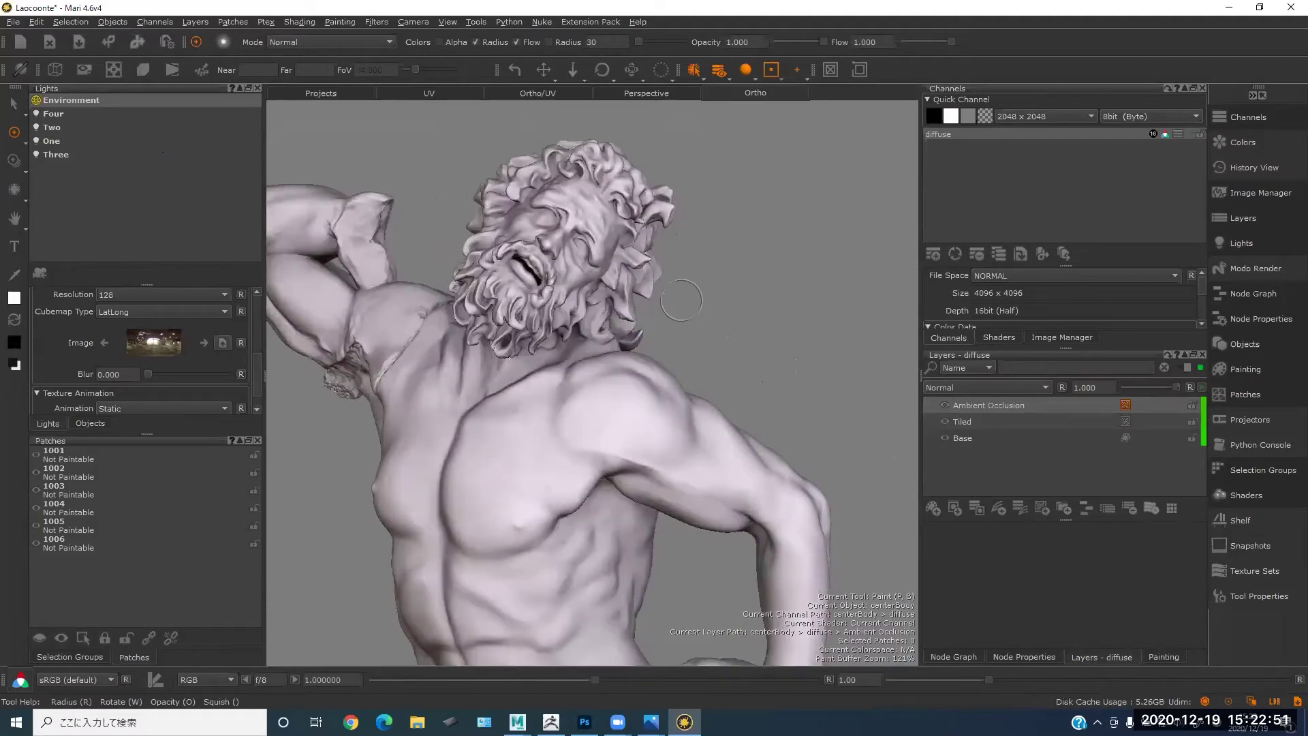
middle_click_drag(621, 320, 686, 354, "alt")
scroll(685, 354, "up", 3)
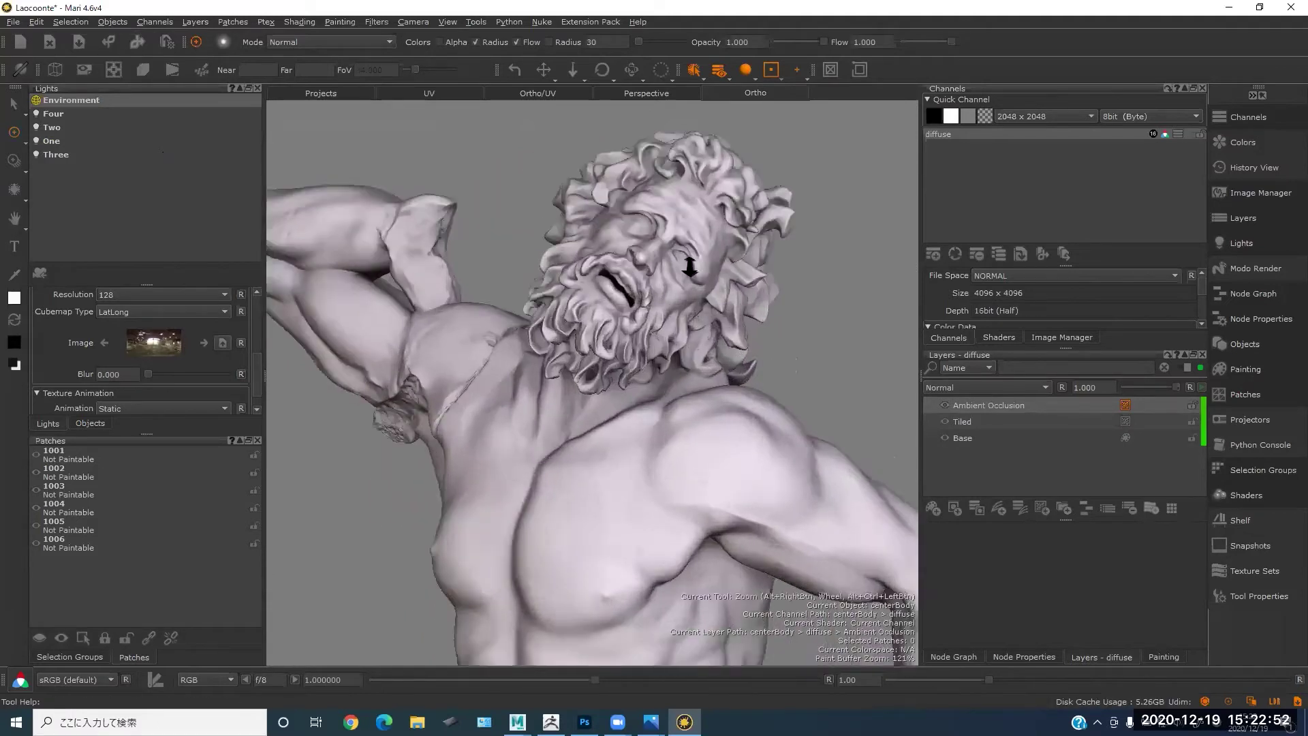
scroll(641, 288, "up", 3)
scroll(641, 289, "down", 6)
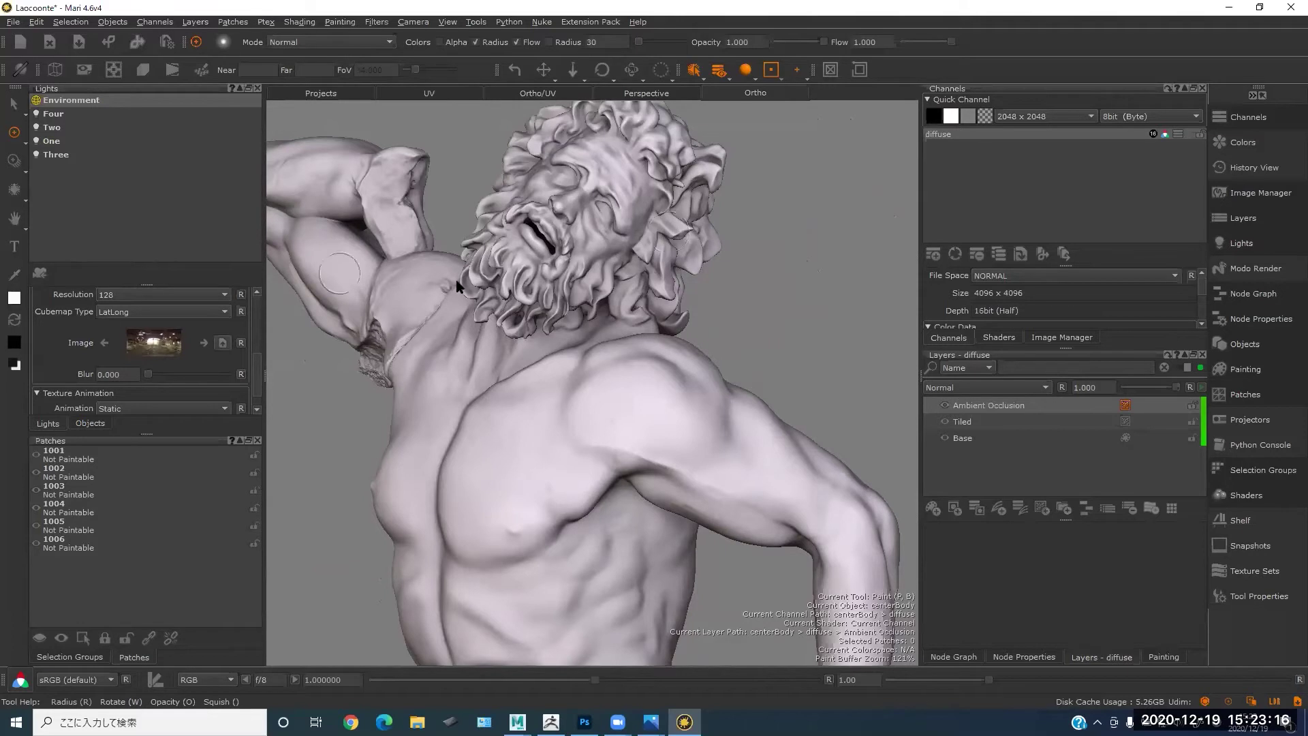
- Switch to ZBrush, examine the sculpted statue group and the isolated central figure up close, and return to Mari
key("alt+Tab")
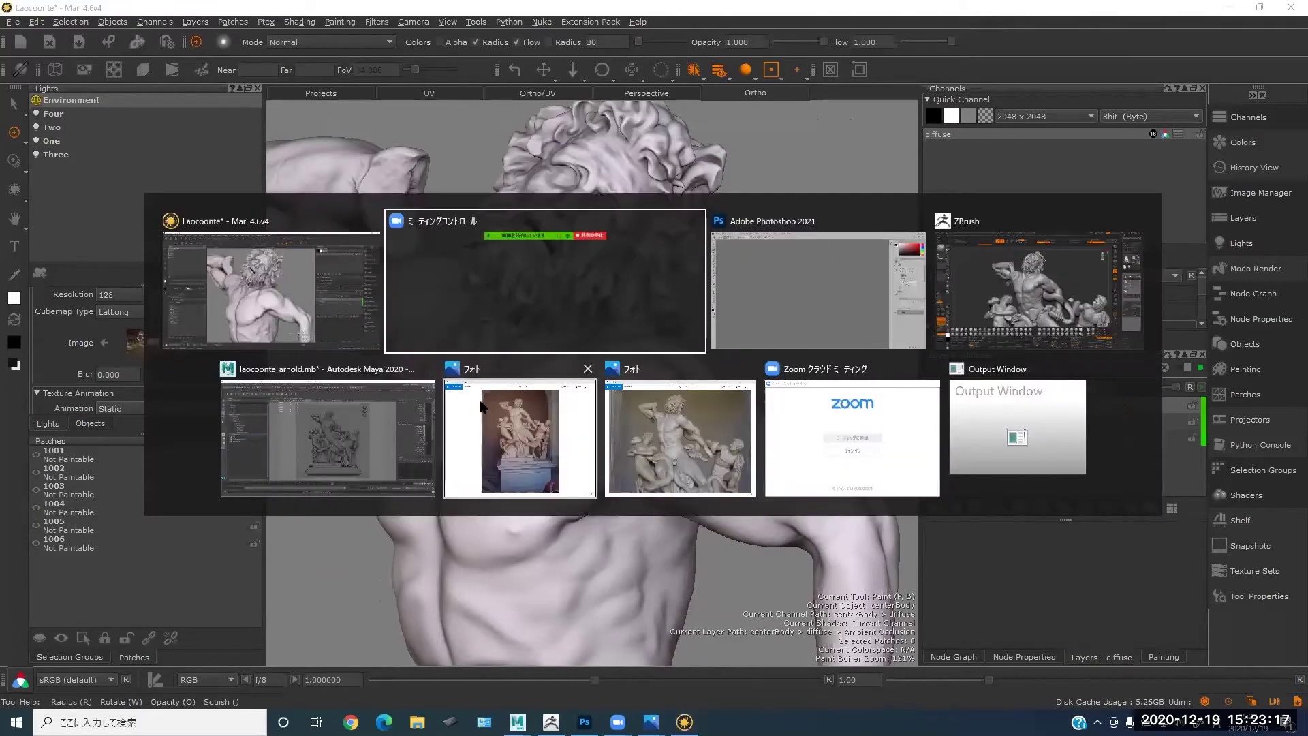
left_click(998, 319)
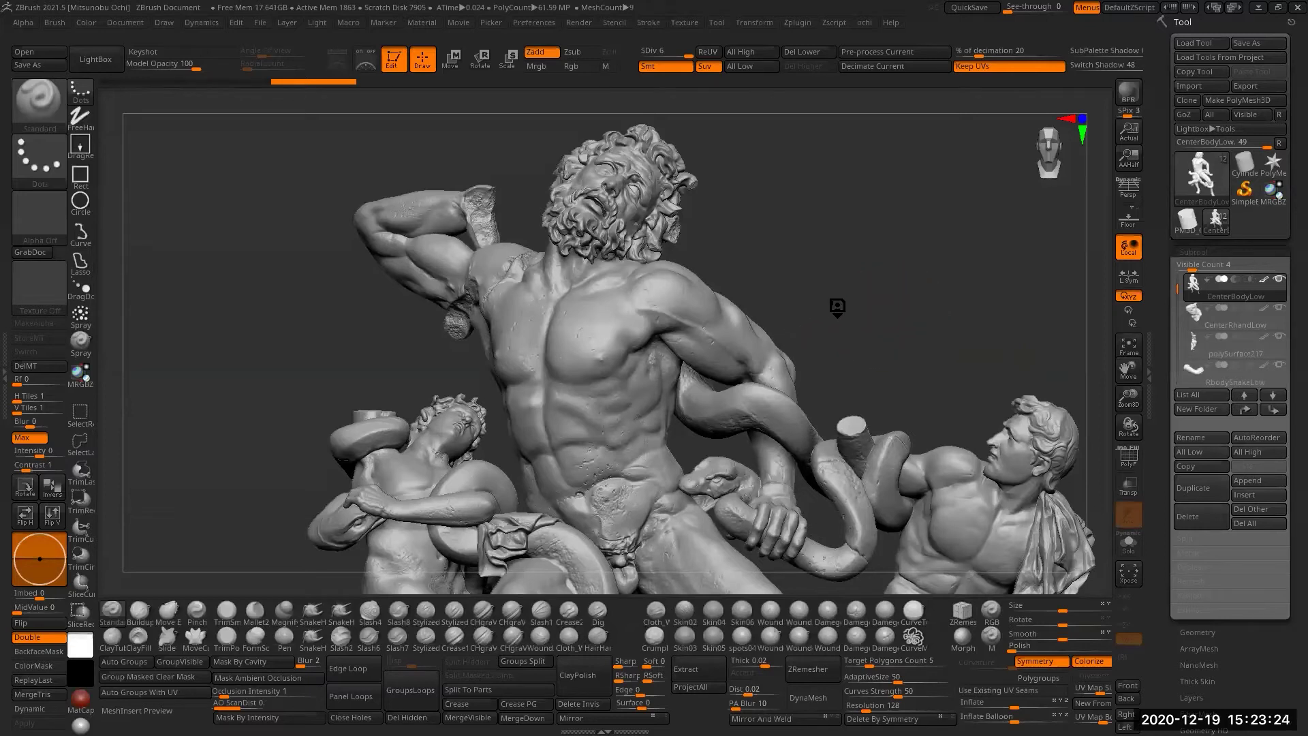
left_click_drag(844, 303, 833, 300)
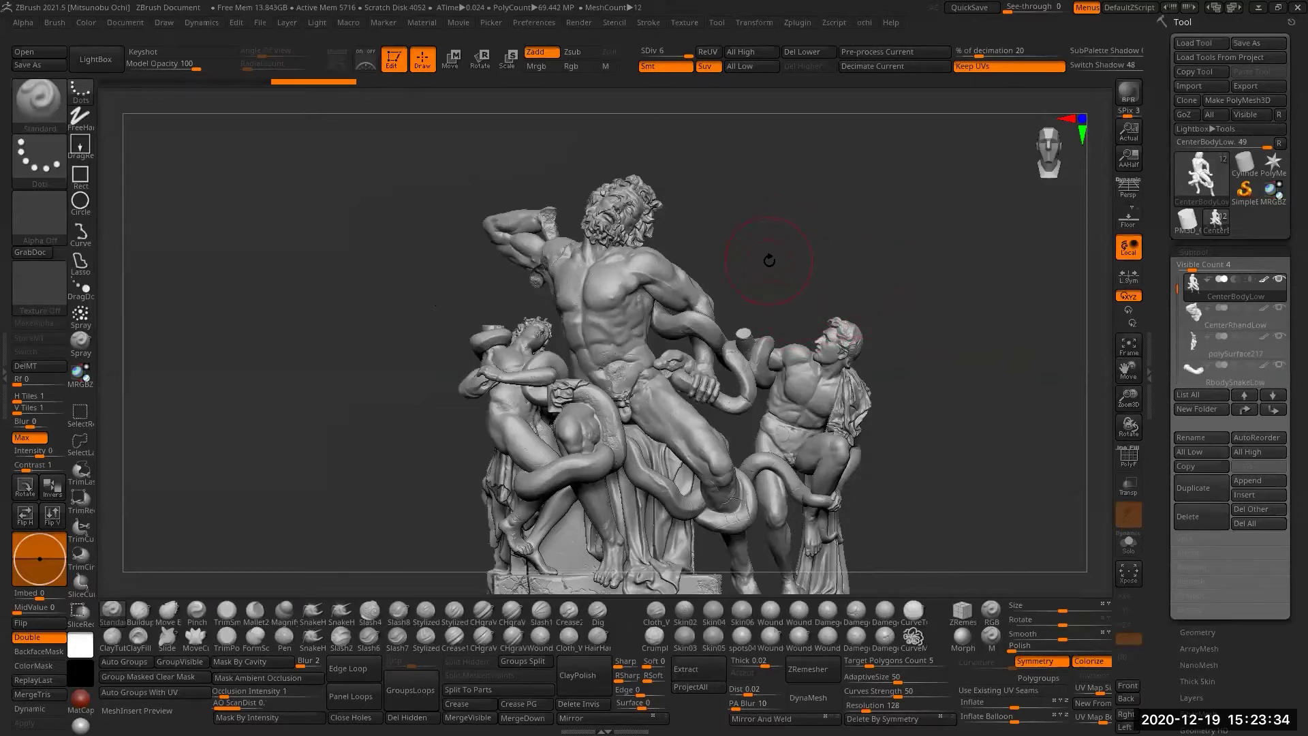
scroll(788, 258, "up", 8)
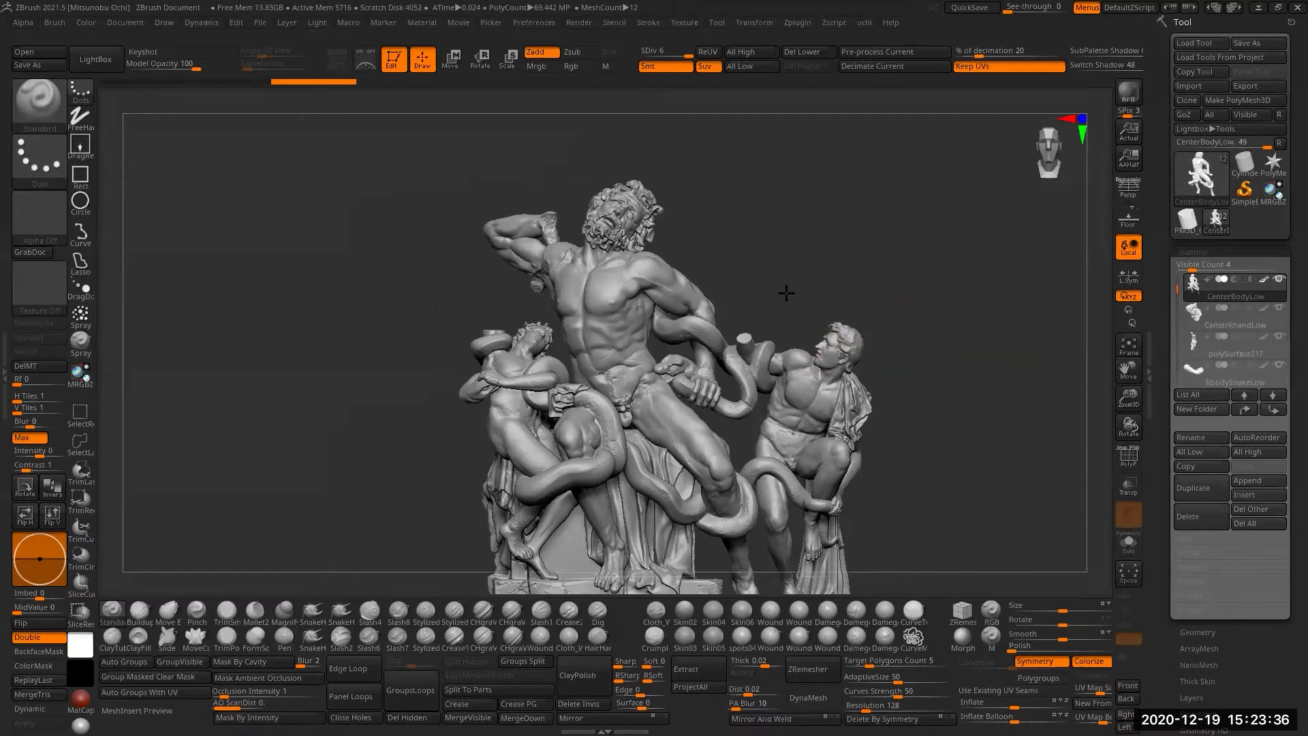
left_click_drag(829, 295, 789, 245)
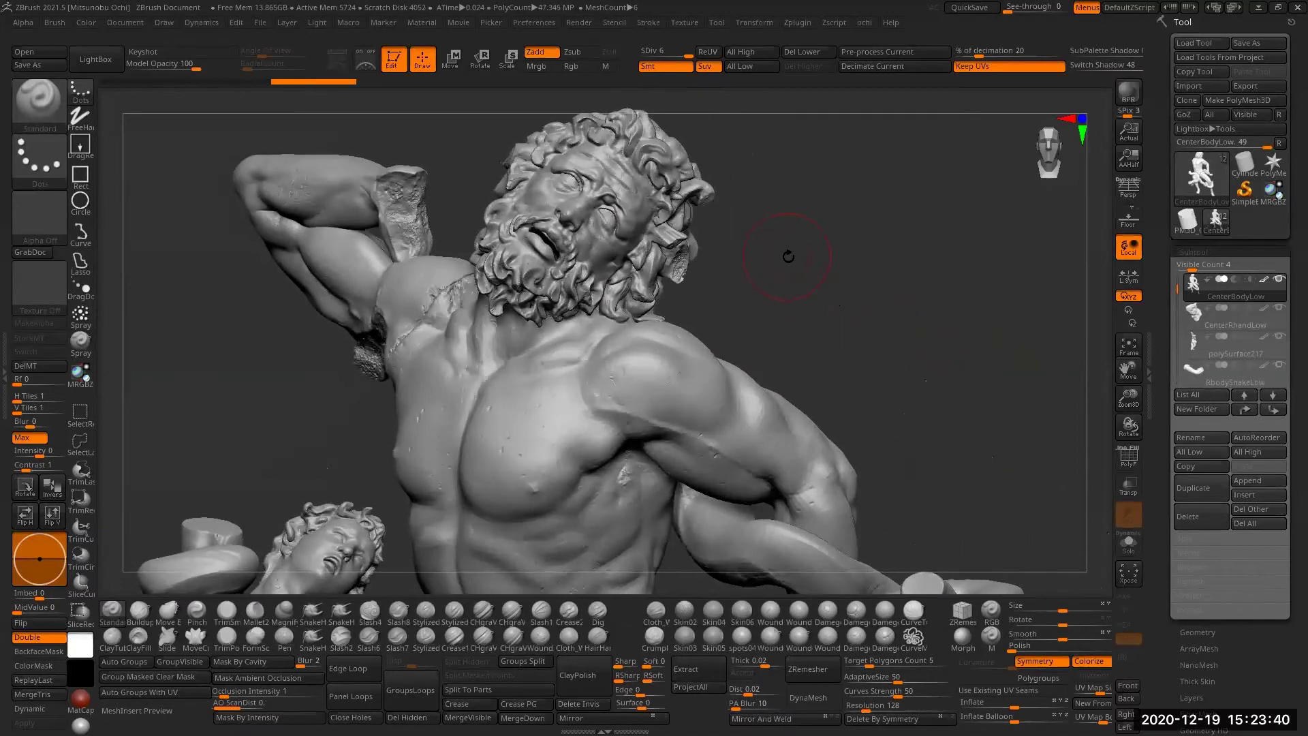
left_click(784, 256)
left_click_drag(758, 294, 722, 300)
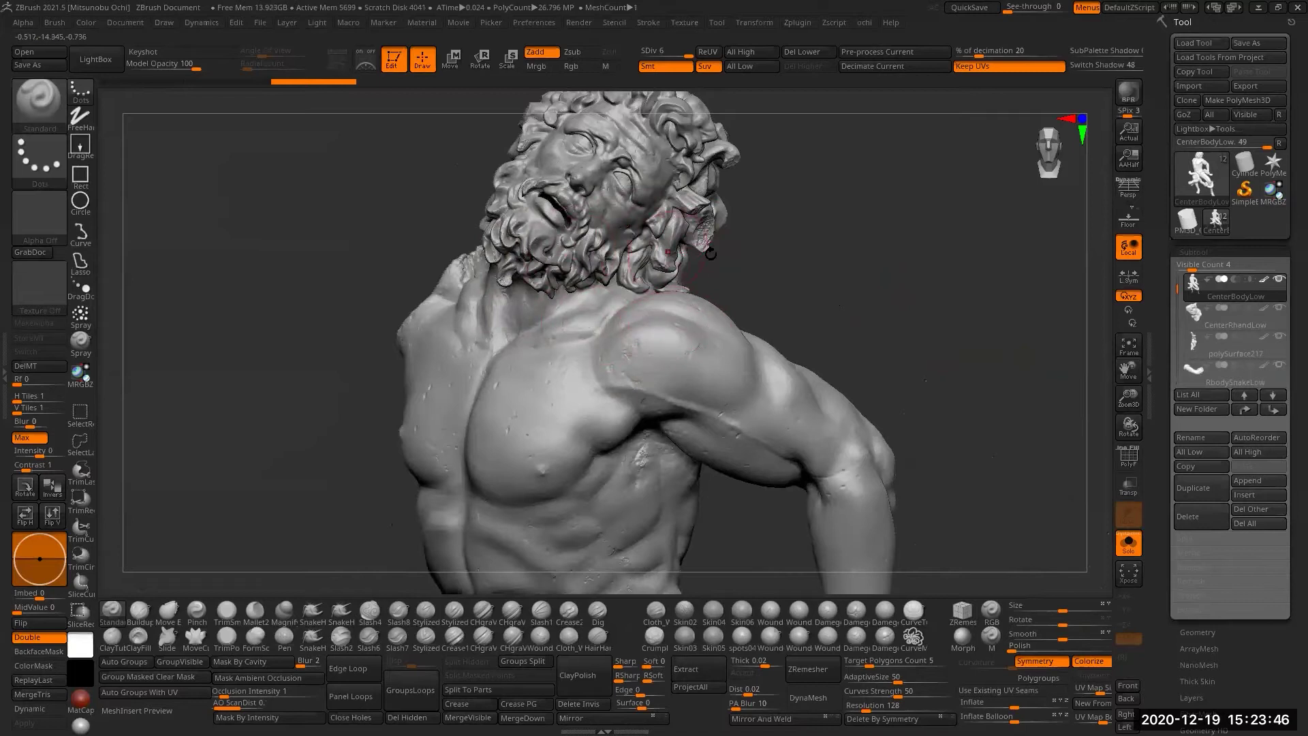
key("alt+Tab")
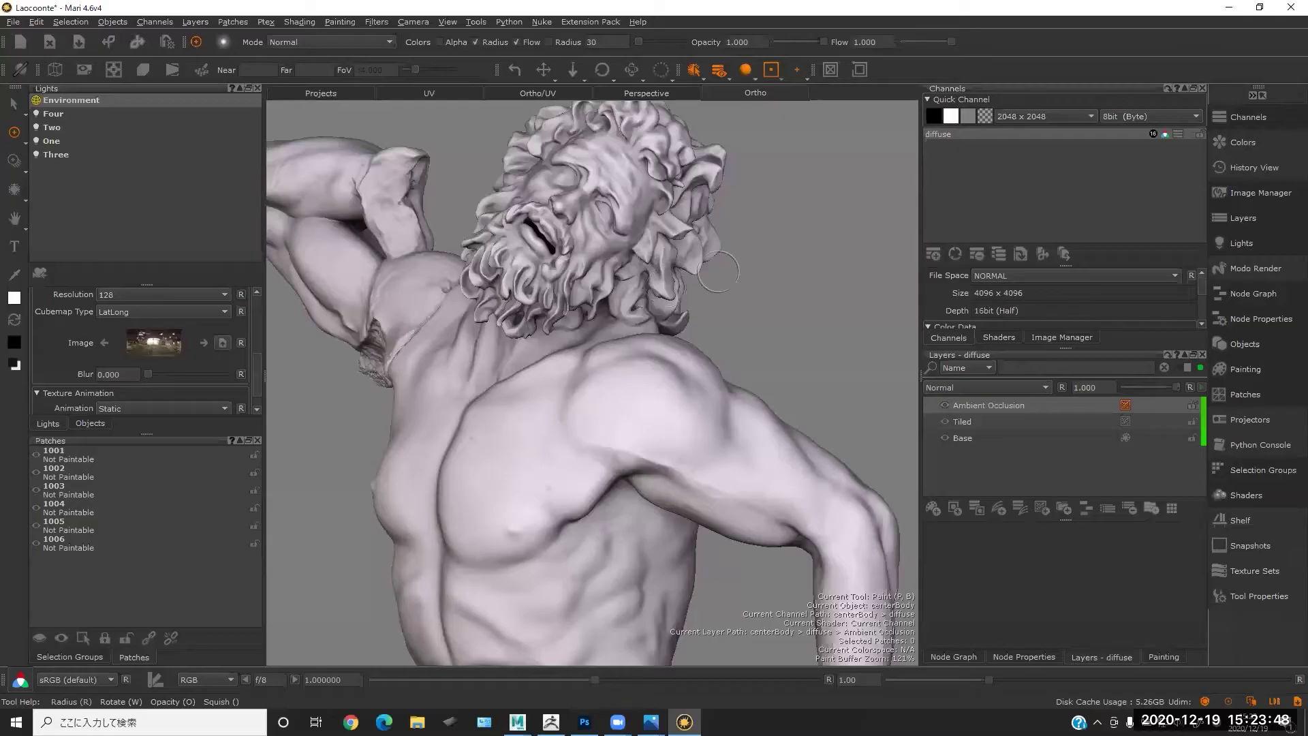
- Examine the ambient occlusion on the beard, chest and shoulder up close from several angles in full shading
left_click_drag(729, 257, 758, 287)
middle_click_drag(758, 287, 748, 229, "alt")
right_click_drag(722, 205, 743, 255, "alt")
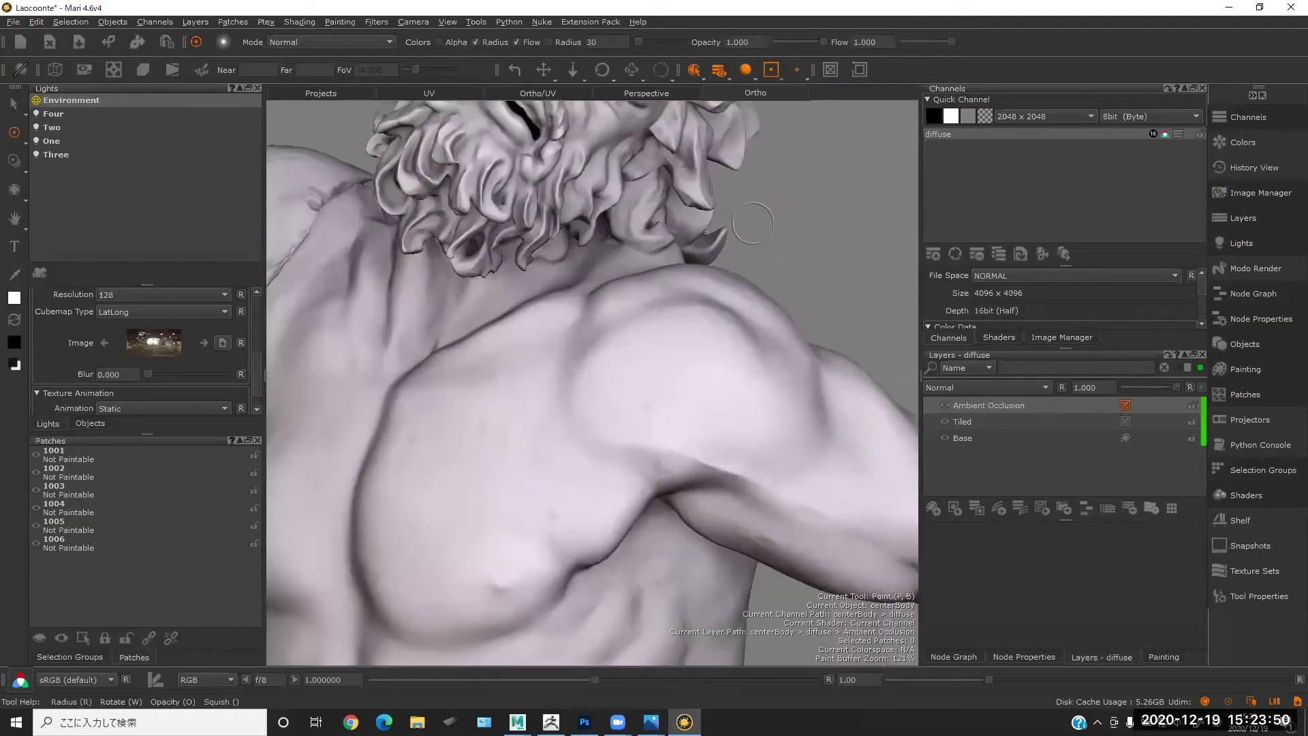
left_click_drag(742, 255, 689, 266, "alt")
mouse_move(689, 265)
right_mouse_down("alt")
mouse_move(707, 226)
mouse_move(681, 184)
right_mouse_up("alt")
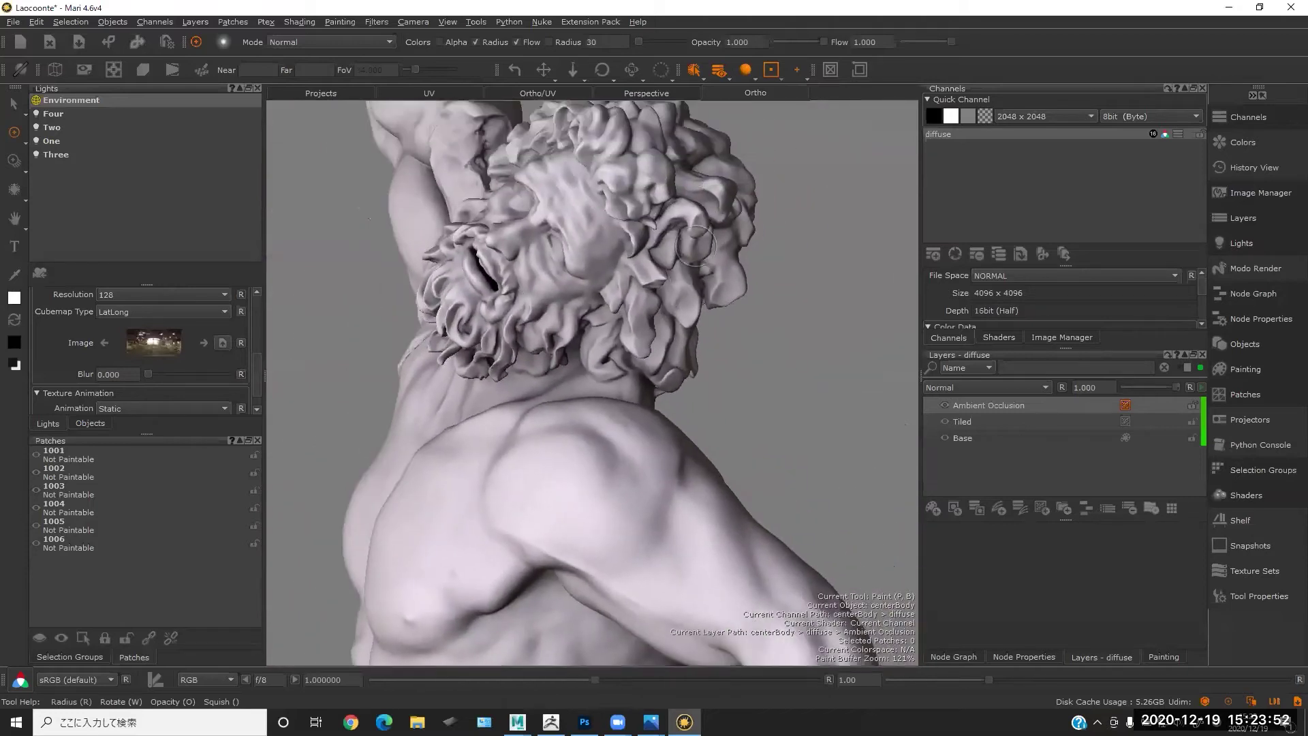
left_click_drag(695, 246, 732, 252, "alt")
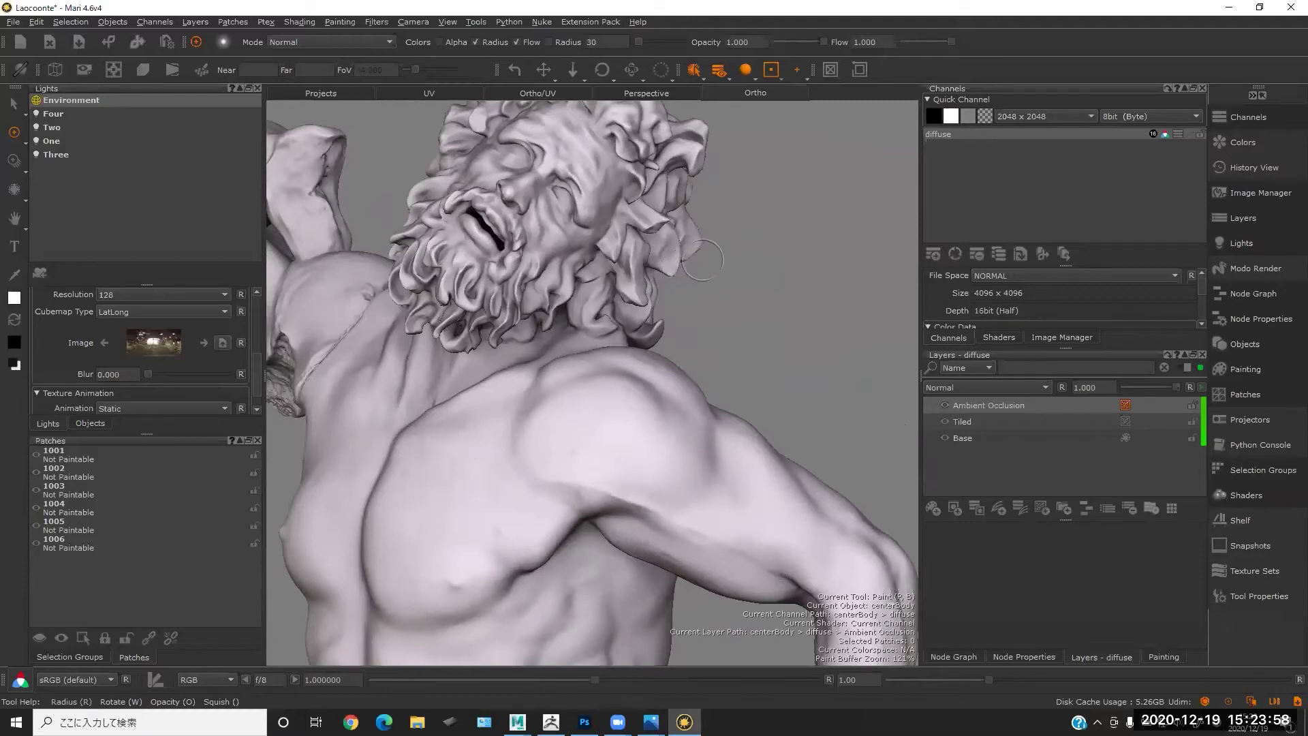
mouse_move(680, 273)
left_mouse_down("alt")
mouse_move(747, 264)
mouse_move(691, 270)
left_mouse_up("alt")
- Compare the statue's upper body with the sculpted original by switching to ZBrush and returning to Mari
key("alt+Tab")
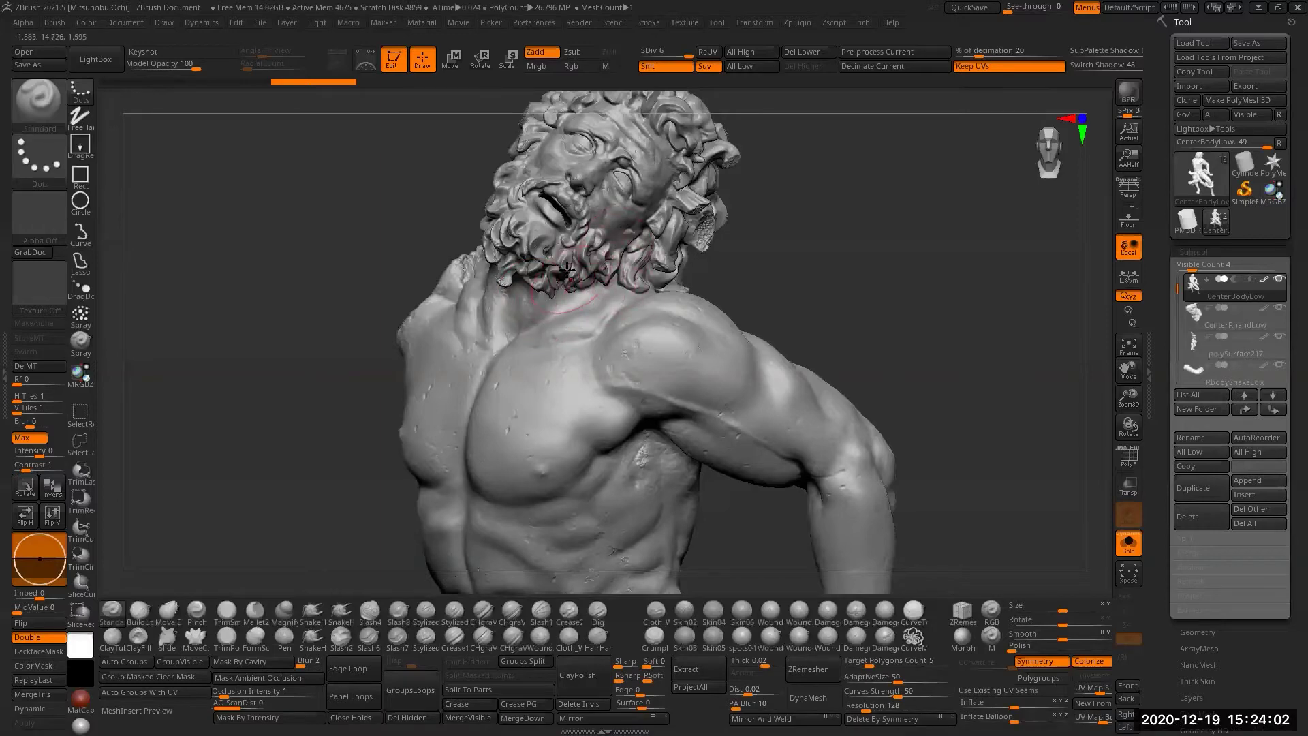
key("alt+Tab")
left_click(519, 252)
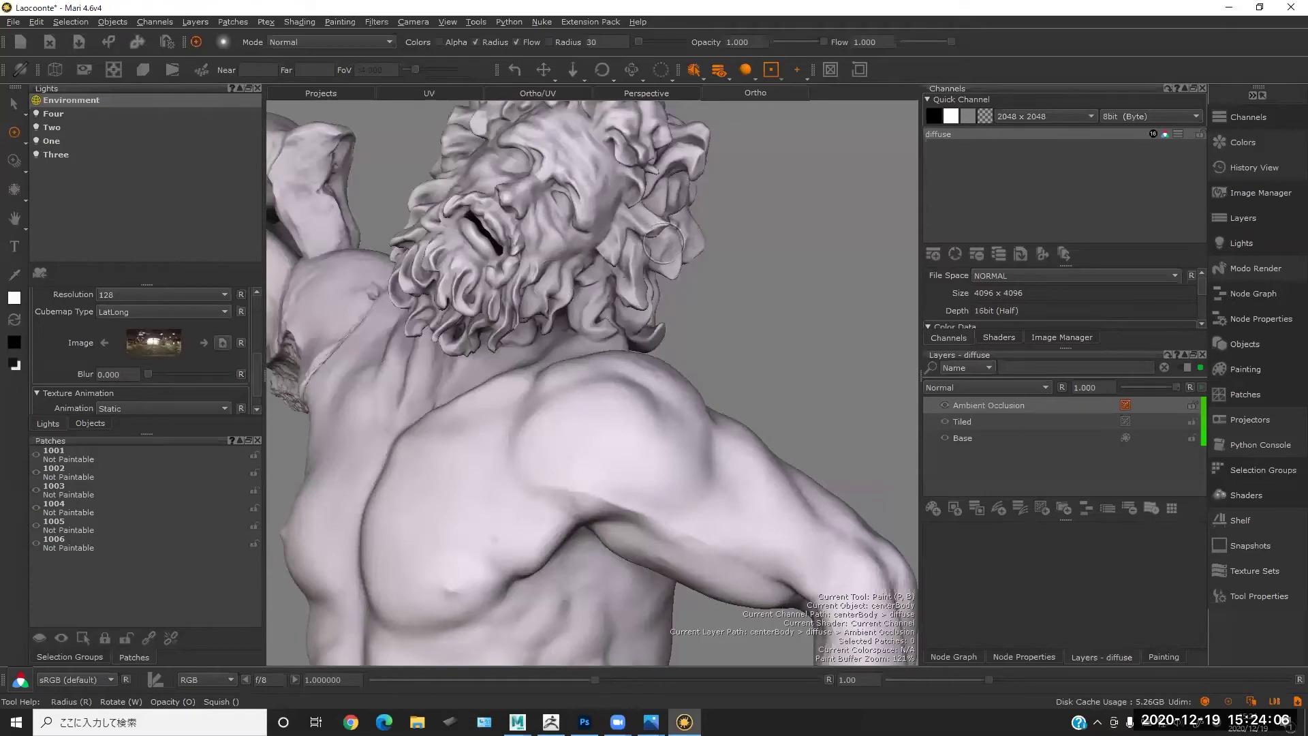
key("alt+Tab")
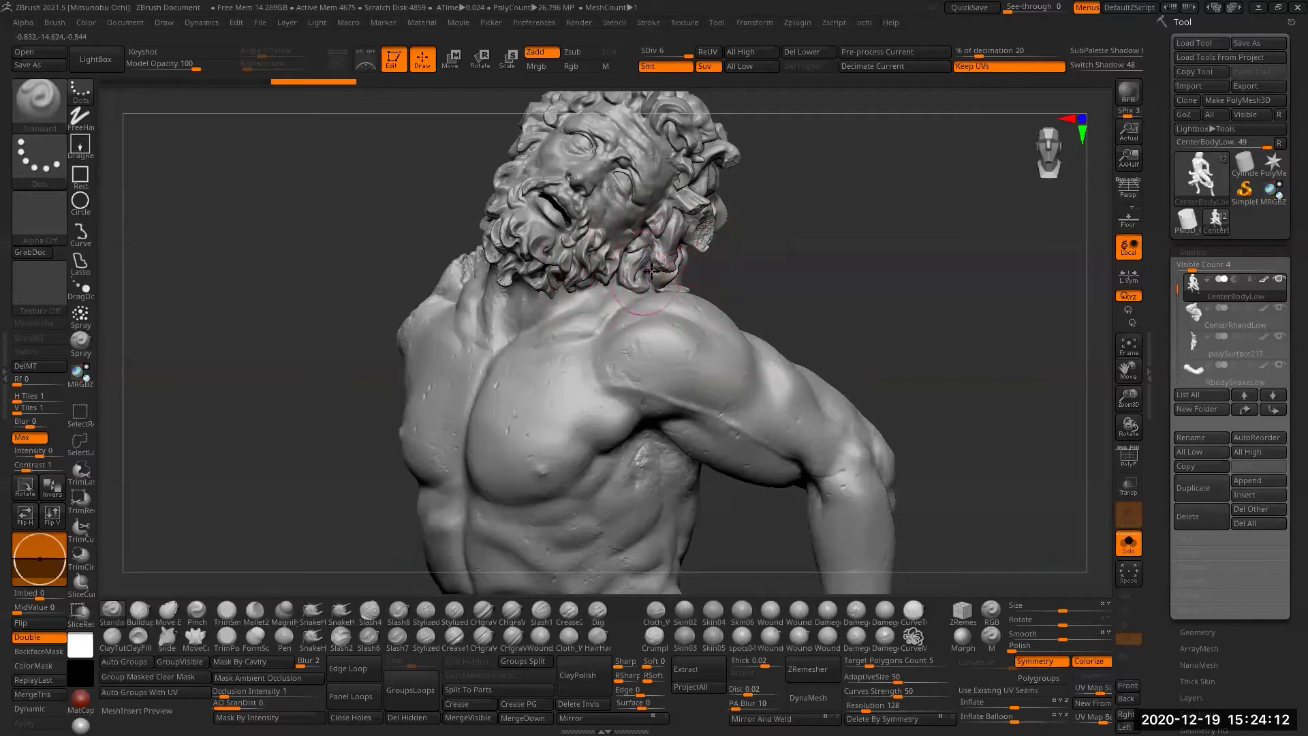
key("alt+Tab")
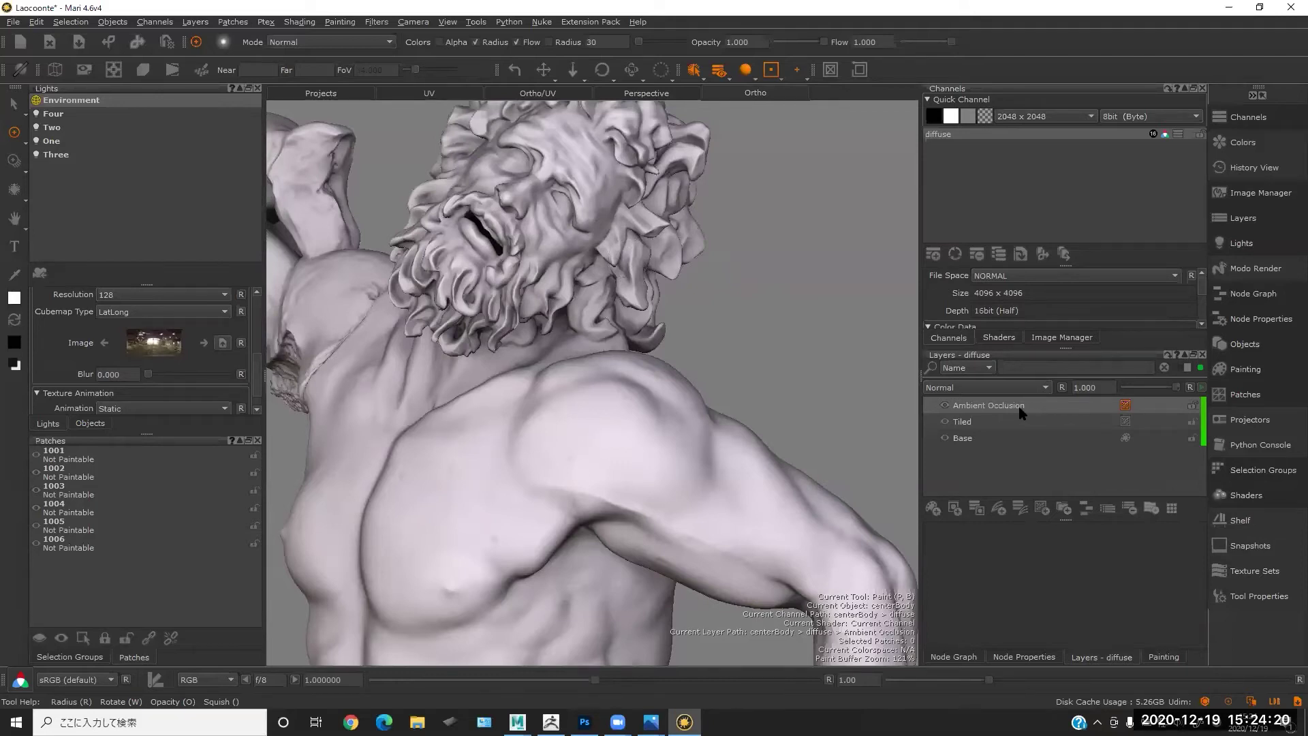
right_click(994, 409)
mouse_move(1005, 382)
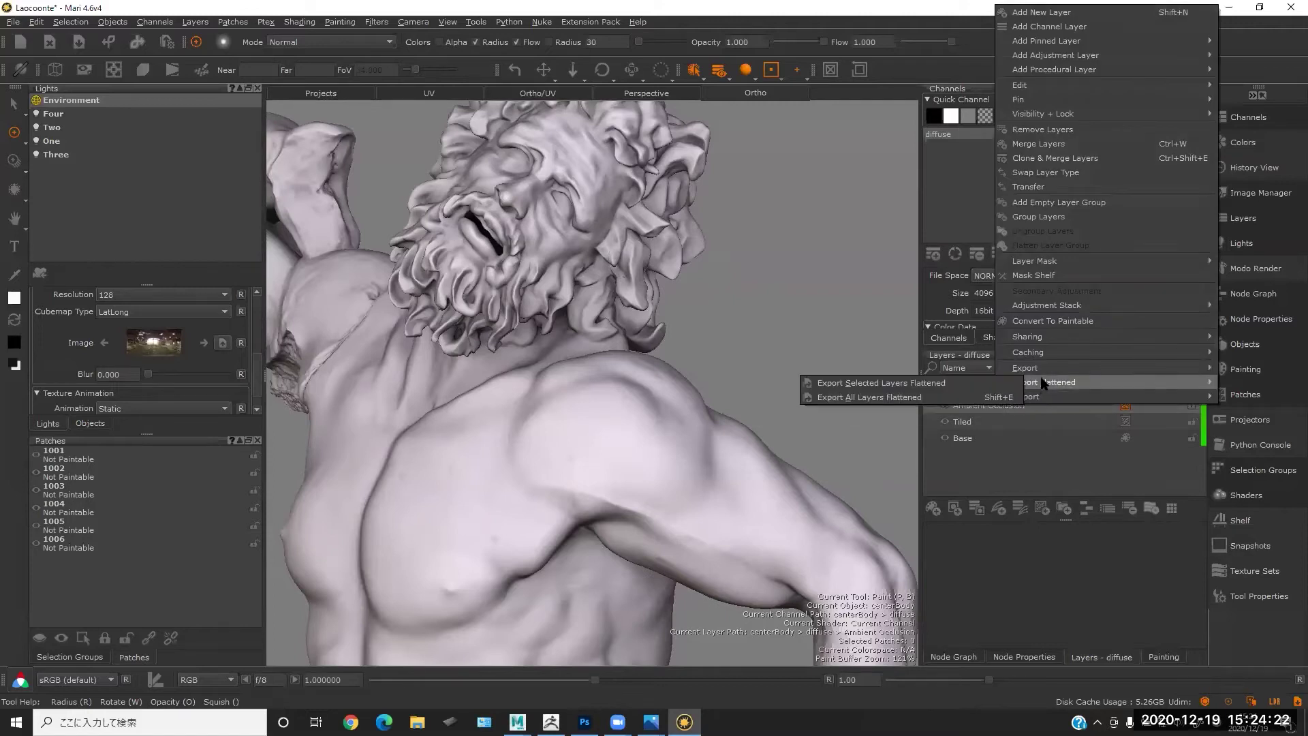
left_click(963, 463)
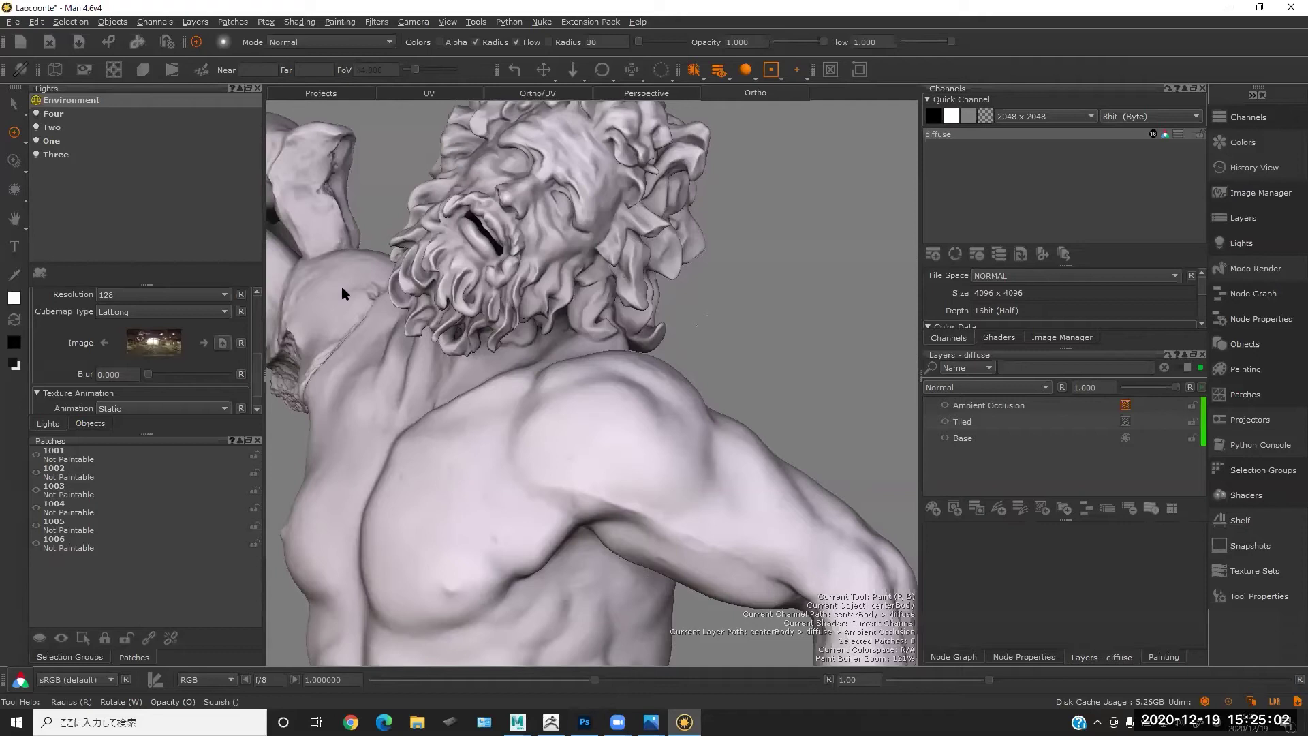
- Examine the fully shaded ambient occlusion on the head, torso and arm from both wide and close views
left_click_drag(677, 318, 709, 321, "alt")
right_click_drag(709, 321, 657, 273, "alt")
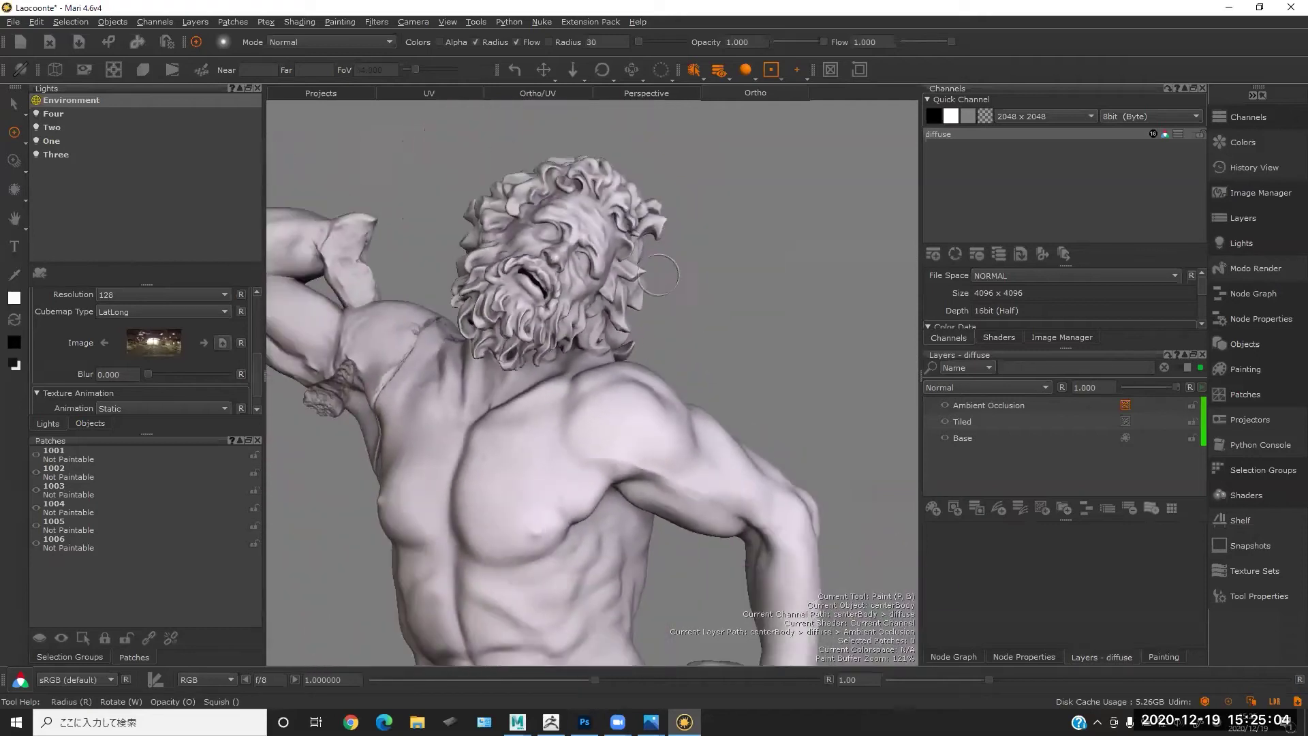
middle_click_drag(711, 272, 755, 253, "alt")
scroll(755, 254, "down", 3)
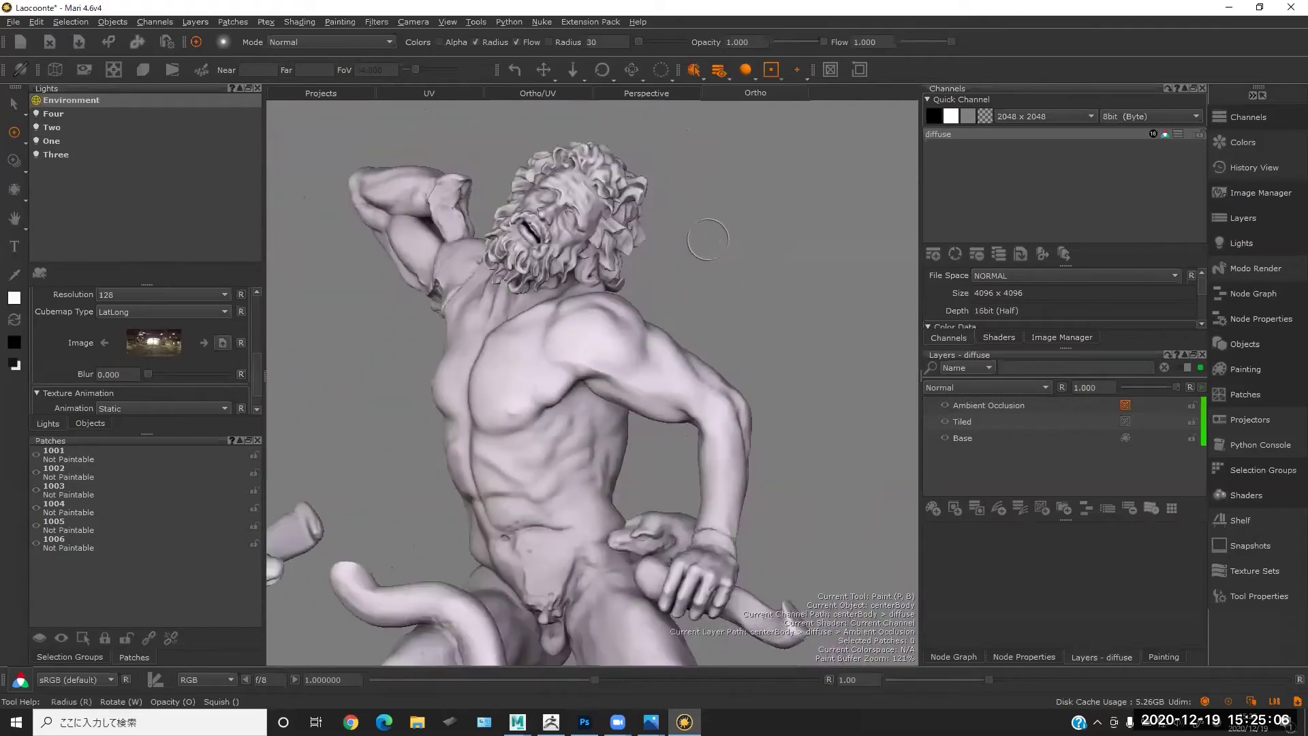
scroll(703, 309, "up", 5)
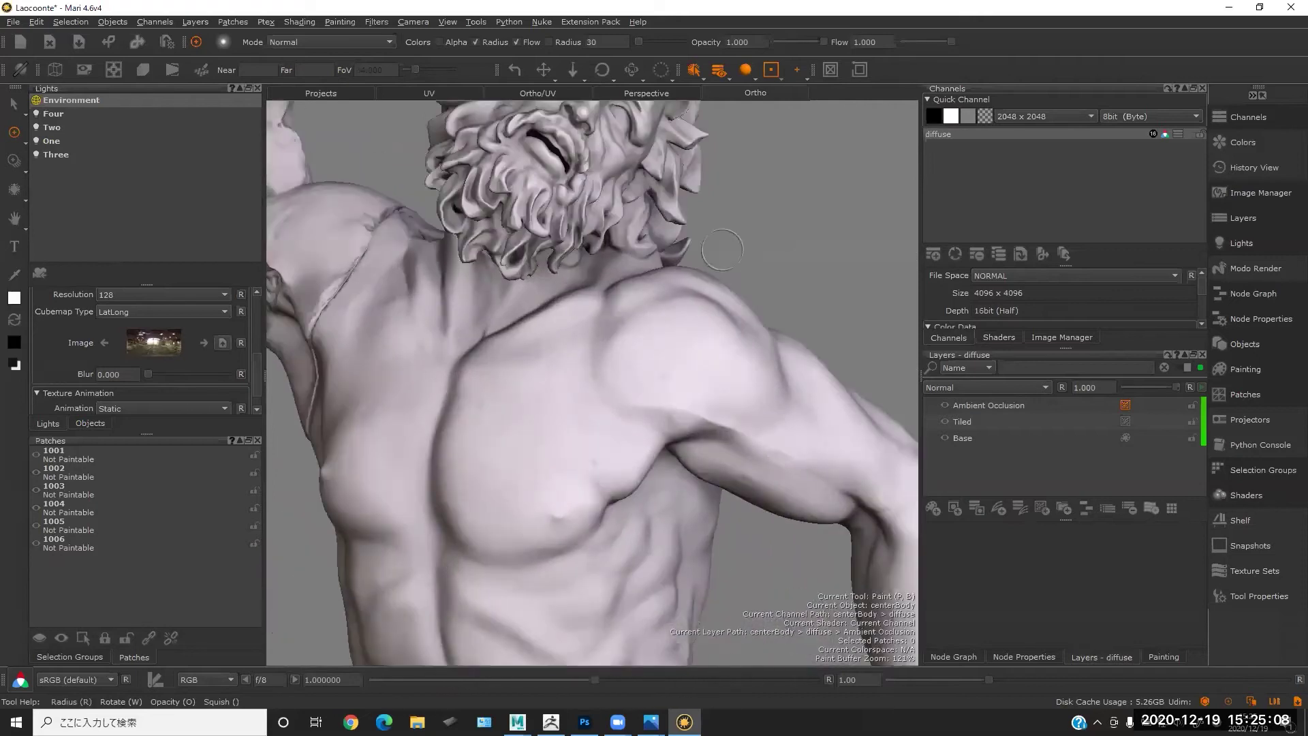
middle_click_drag(707, 256, 675, 223, "alt")
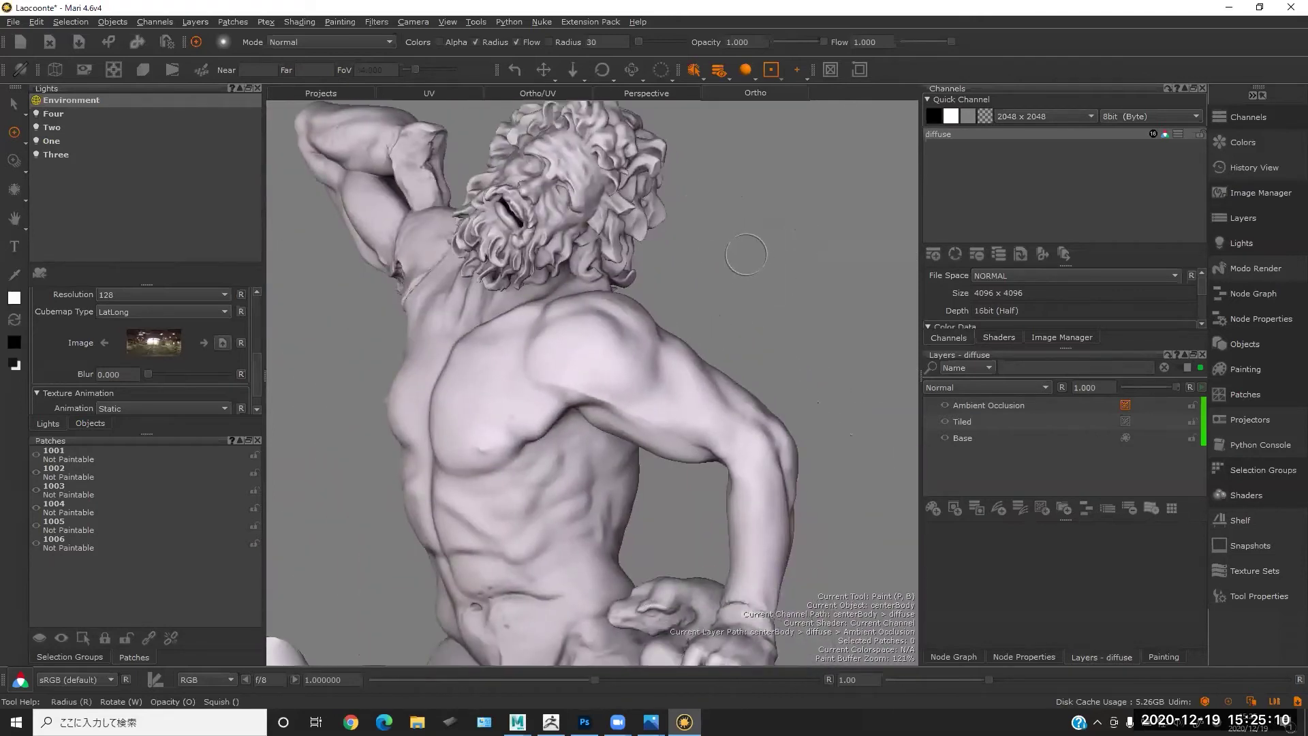
scroll(750, 284, "down", 3)
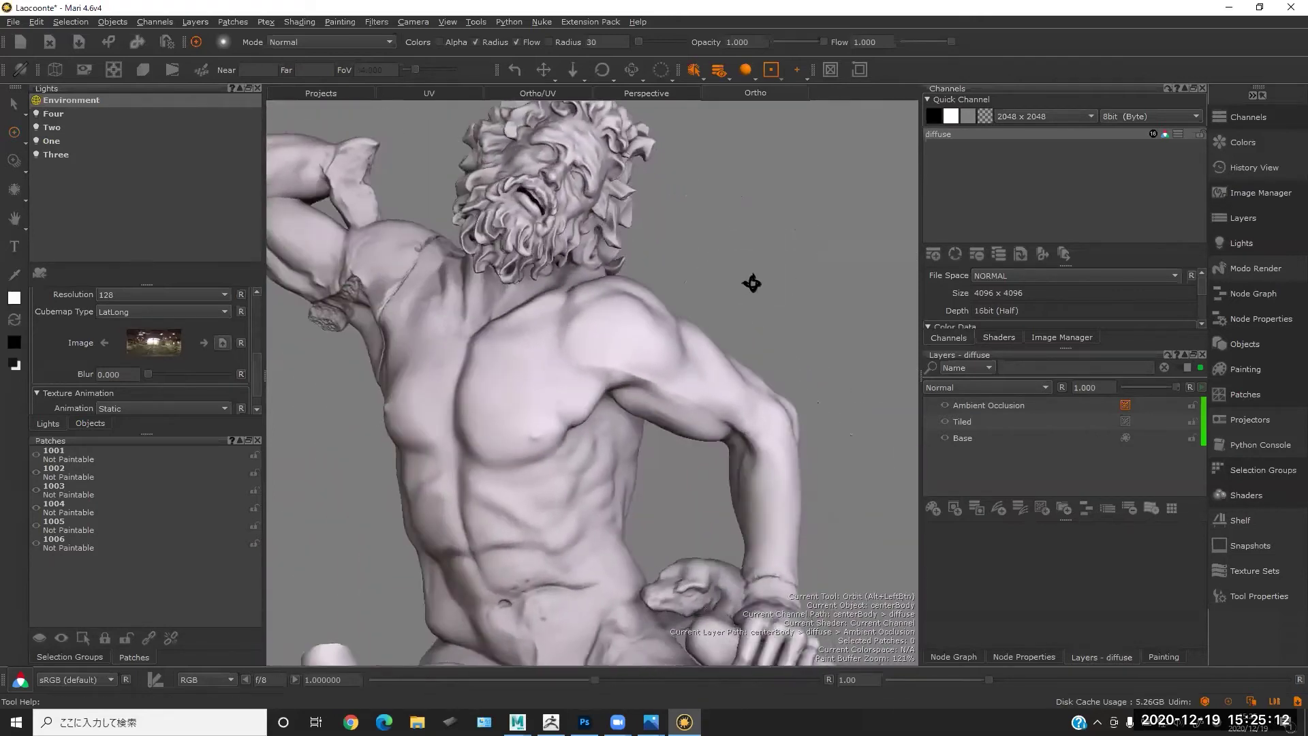
scroll(687, 246, "up", 4)
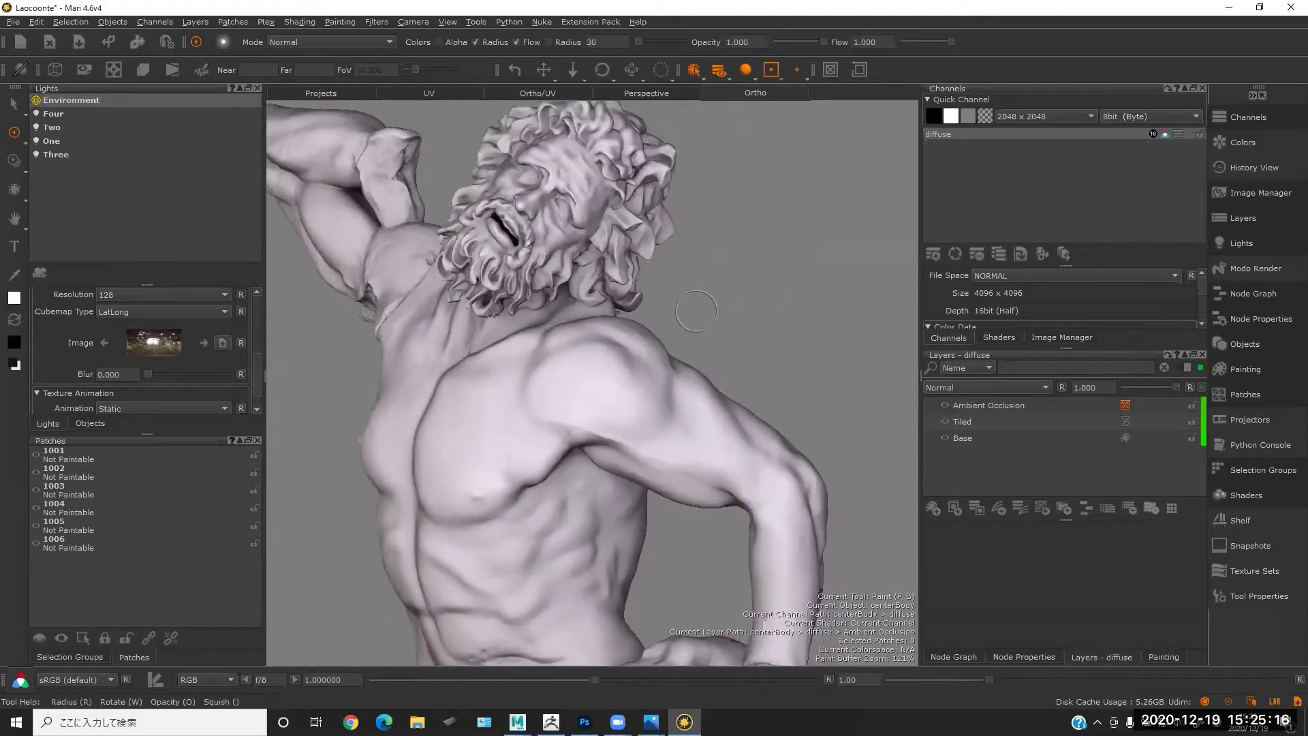
scroll(739, 293, "up", 5)
scroll(733, 287, "down", 5)
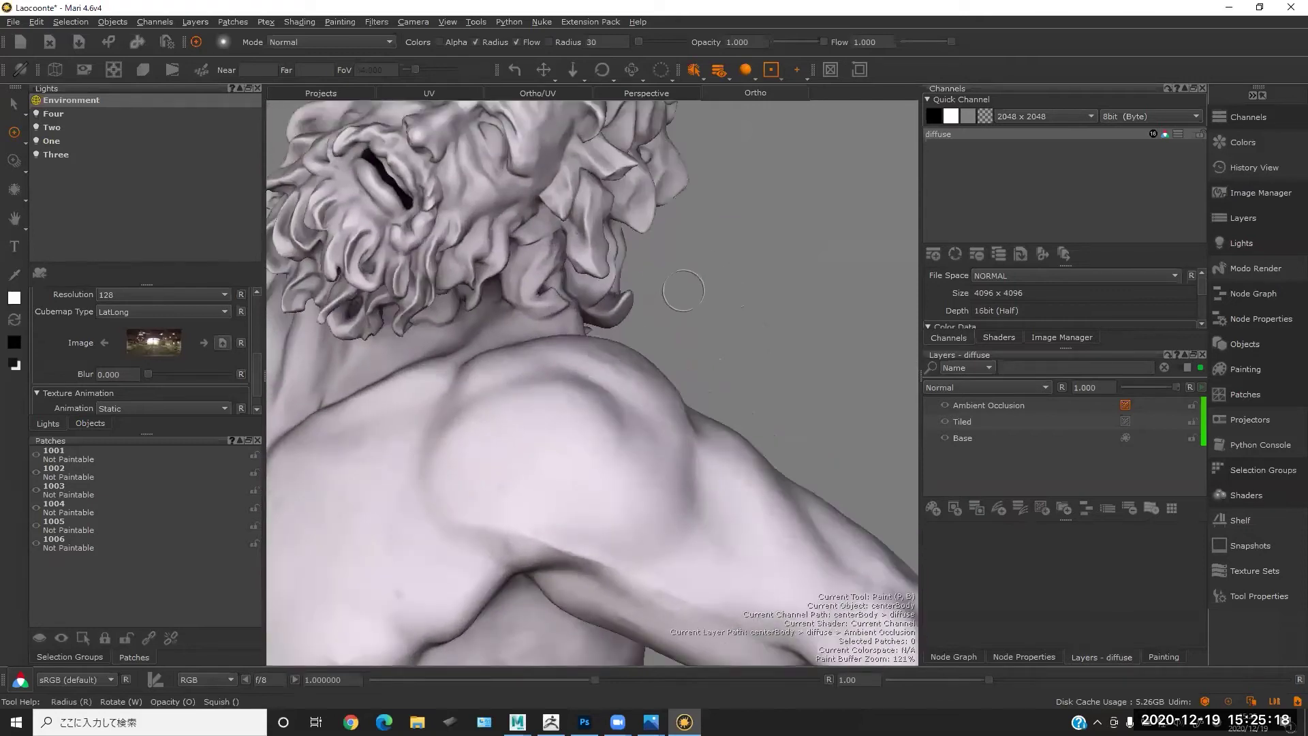
scroll(607, 287, "up", 4)
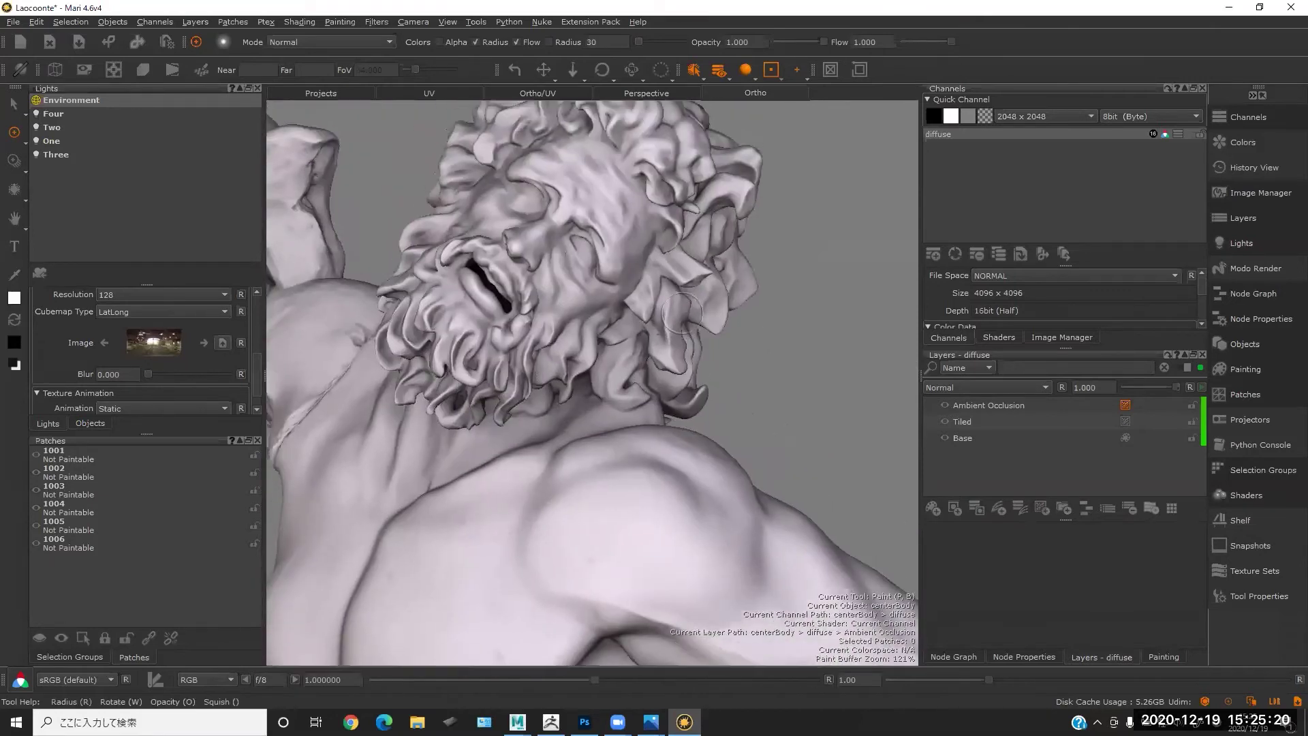
scroll(681, 307, "down", 2)
- Select the Ambient Occlusion layer in the diffuse channel's layer stack
left_click(1028, 409)
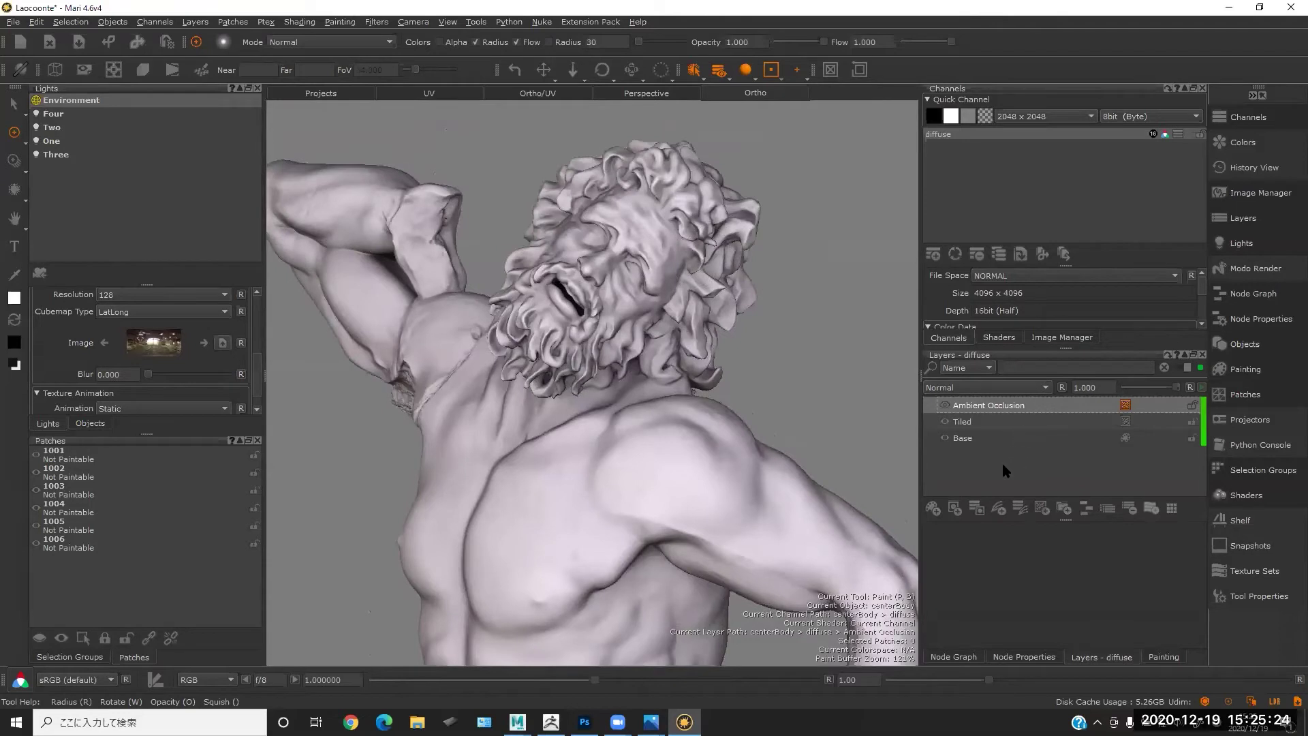
middle_click_drag(847, 395, 734, 356)
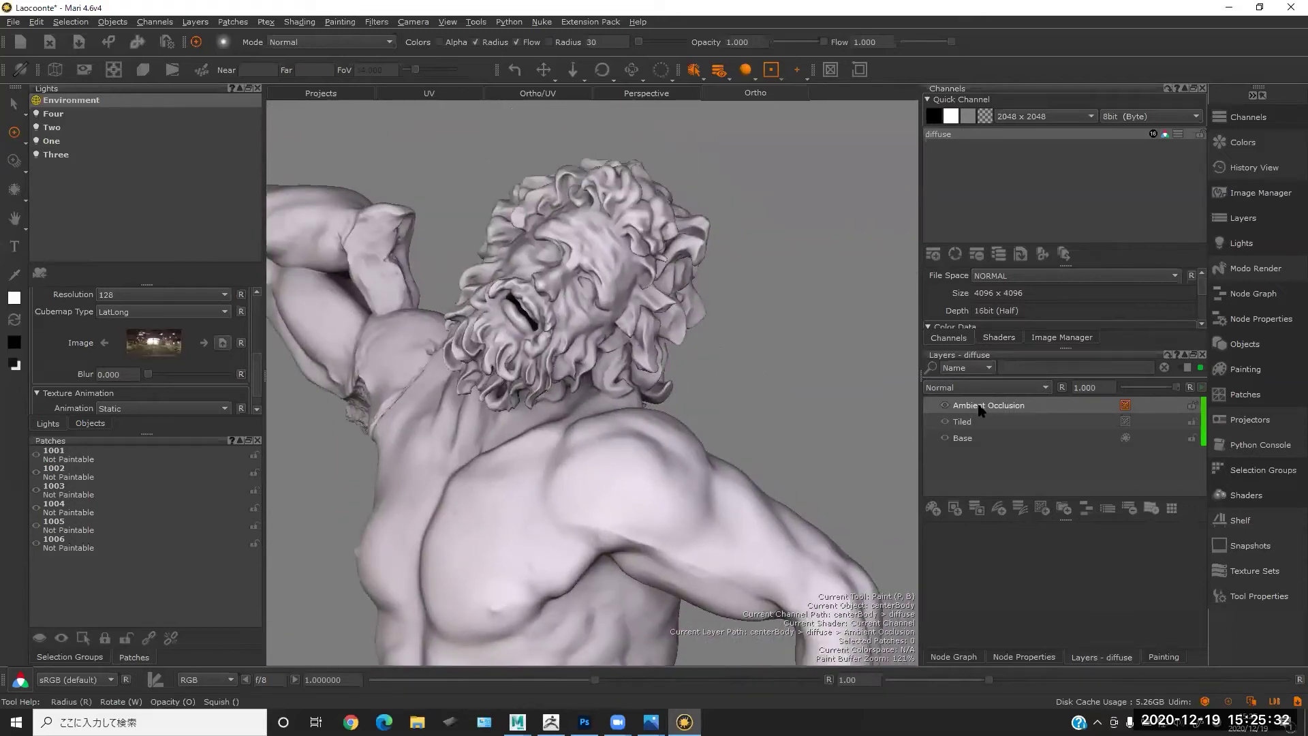
left_click(932, 406)
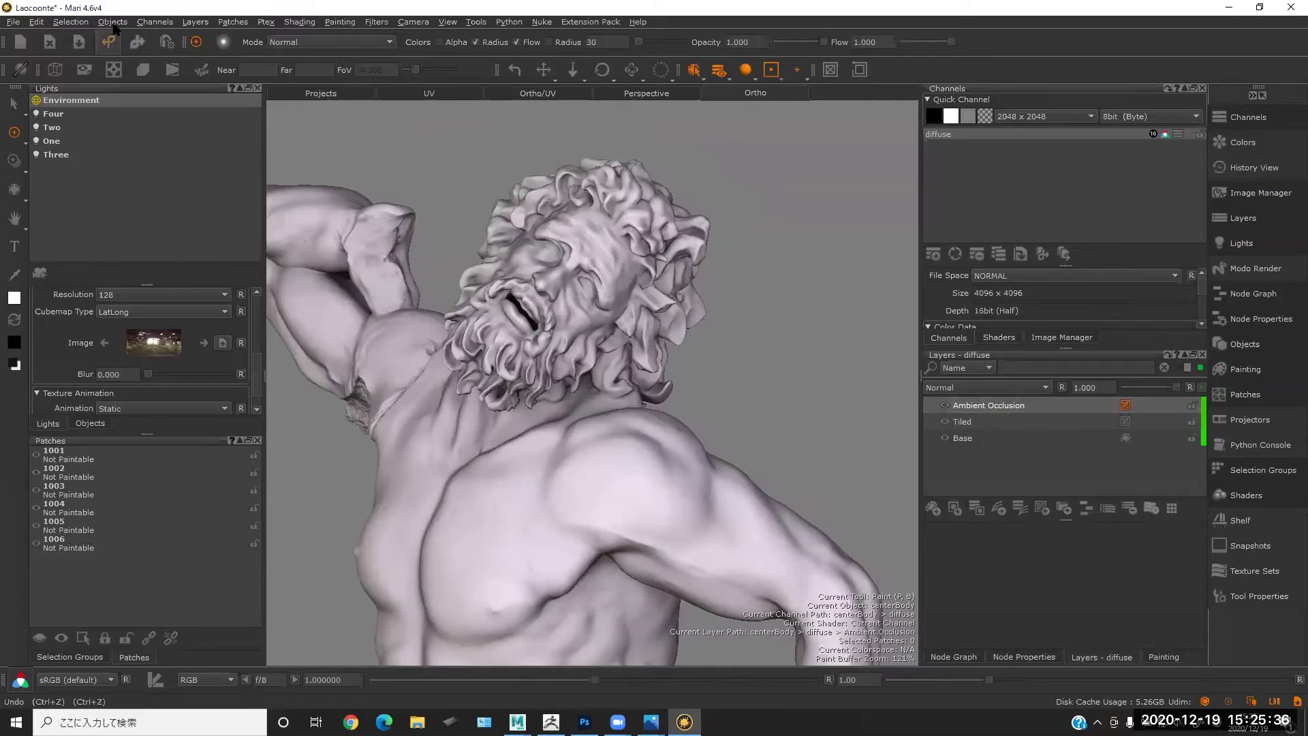
mouse_move(674, 335)
middle_mouse_down()
mouse_move(750, 330)
mouse_move(759, 289)
middle_mouse_up()
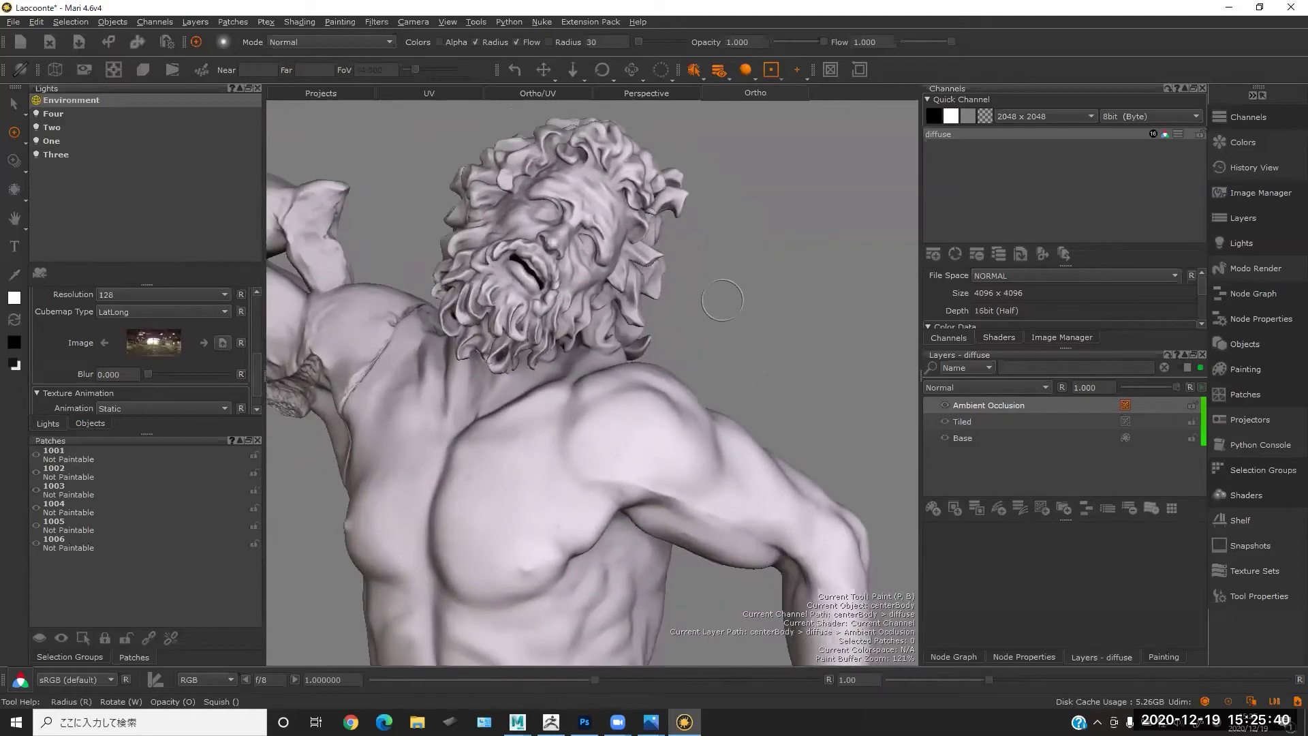
- Inspect the Ambient Occlusion layer in flat shading on the head, torso, arms and lower body
mouse_move(728, 332)
left_mouse_down("alt")
mouse_move(673, 317)
mouse_move(743, 294)
mouse_move(514, 304)
mouse_move(701, 277)
left_mouse_up("alt")
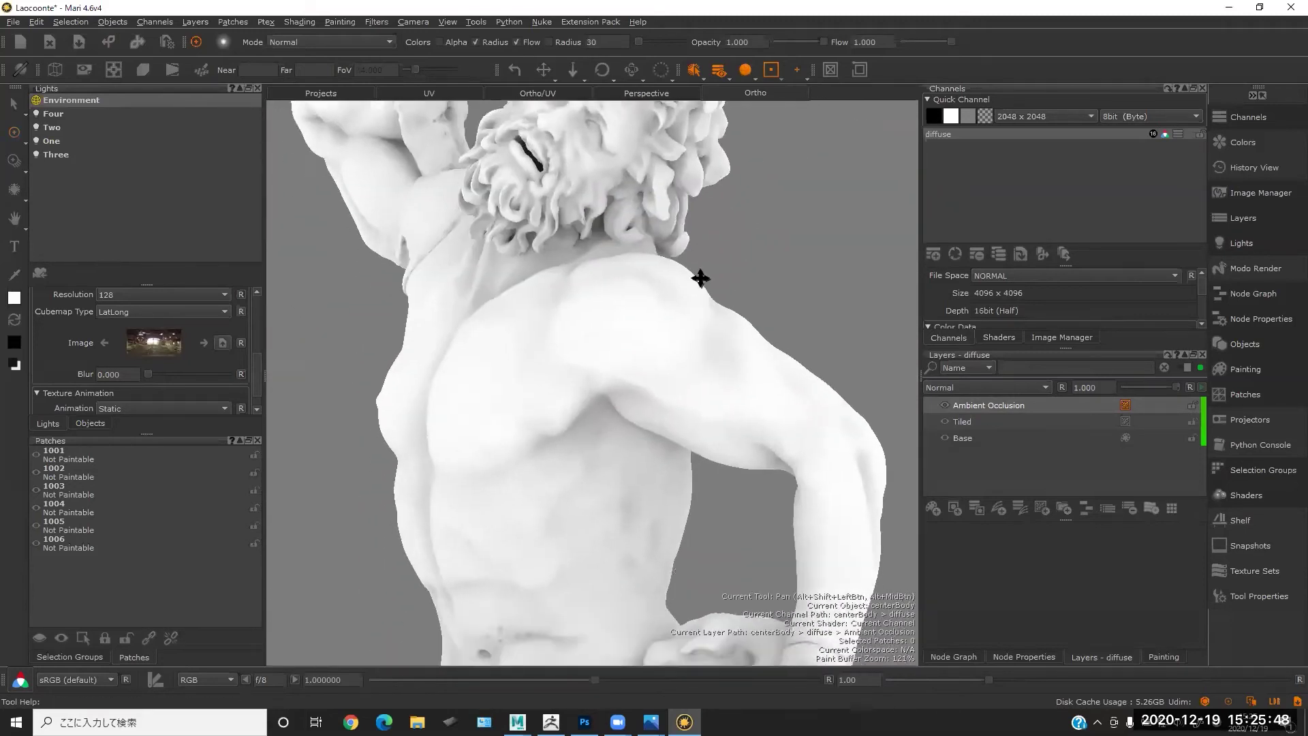
right_click_drag(700, 277, 709, 295, "alt")
left_click_drag(669, 321, 611, 348, "alt")
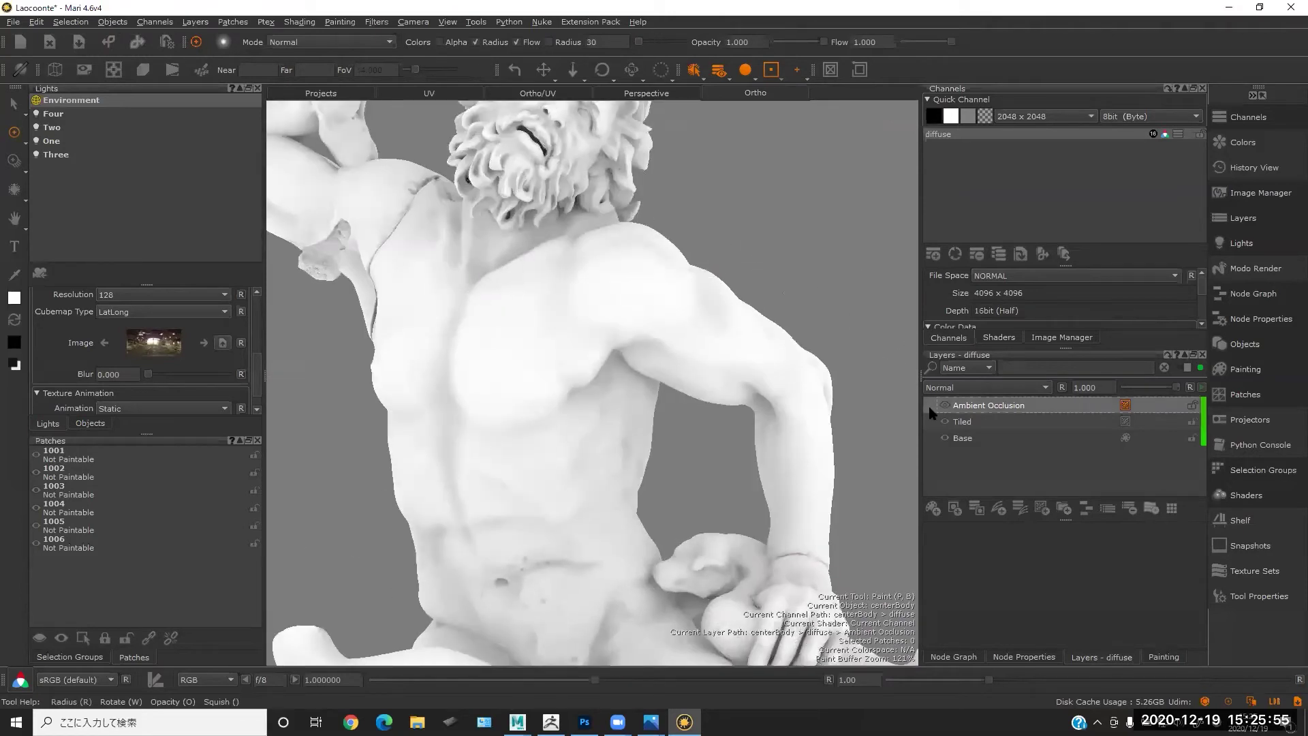
right_click_drag(677, 311, 724, 278, "alt")
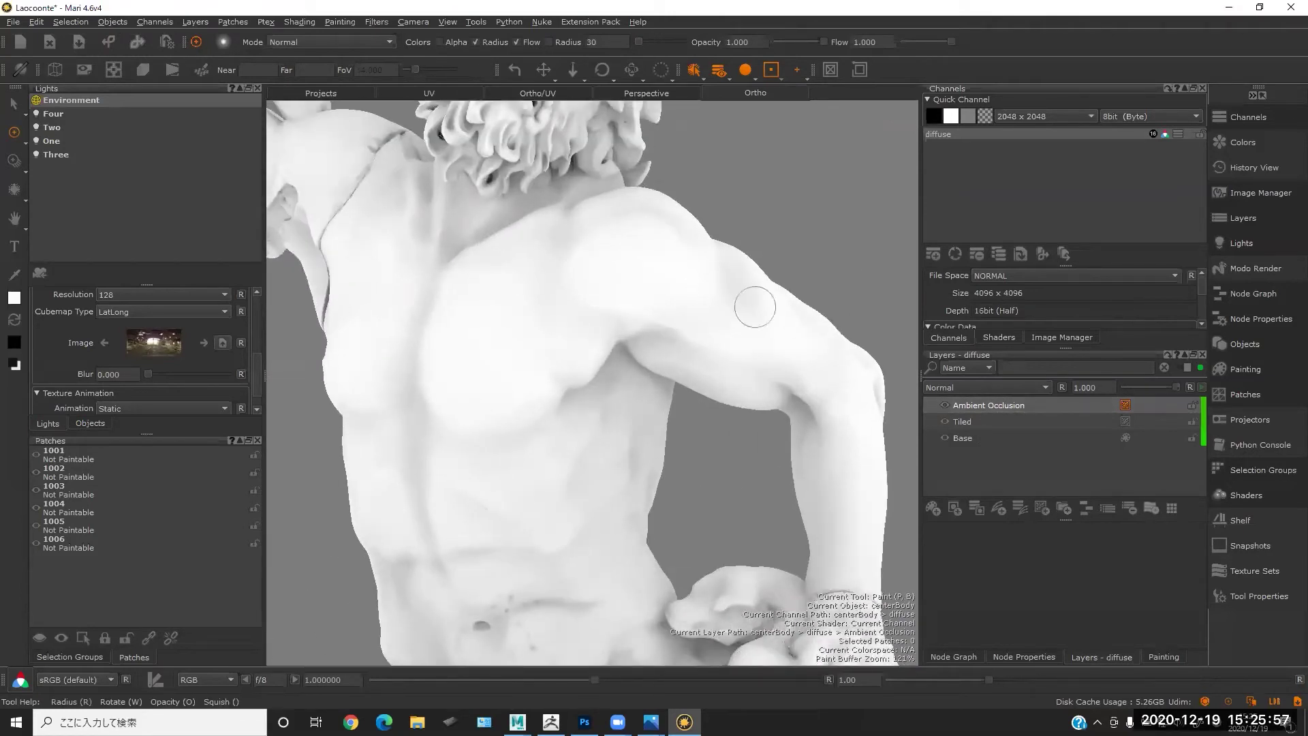
left_click_drag(702, 350, 702, 399, "alt")
right_click_drag(774, 286, 750, 316, "alt")
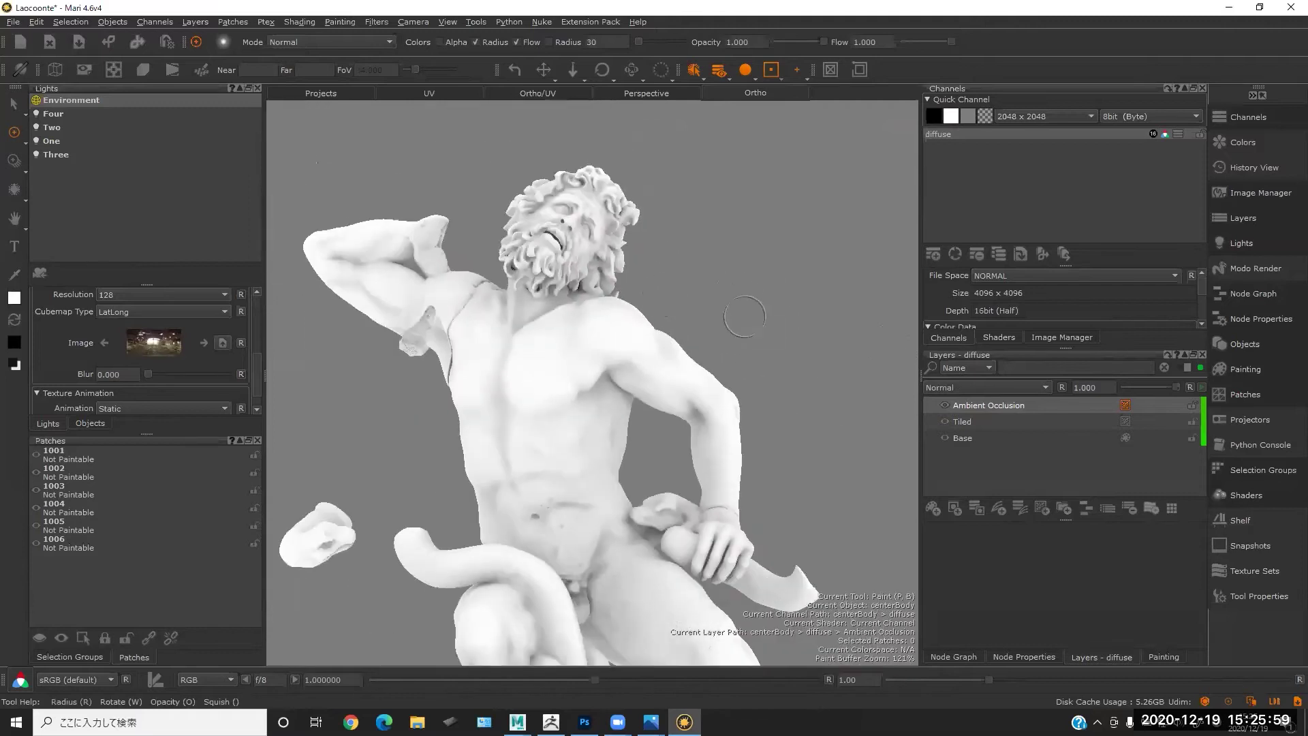
left_click_drag(750, 316, 722, 340, "alt")
right_click_drag(617, 335, 653, 304, "alt")
middle_click_drag(665, 310, 649, 348, "alt")
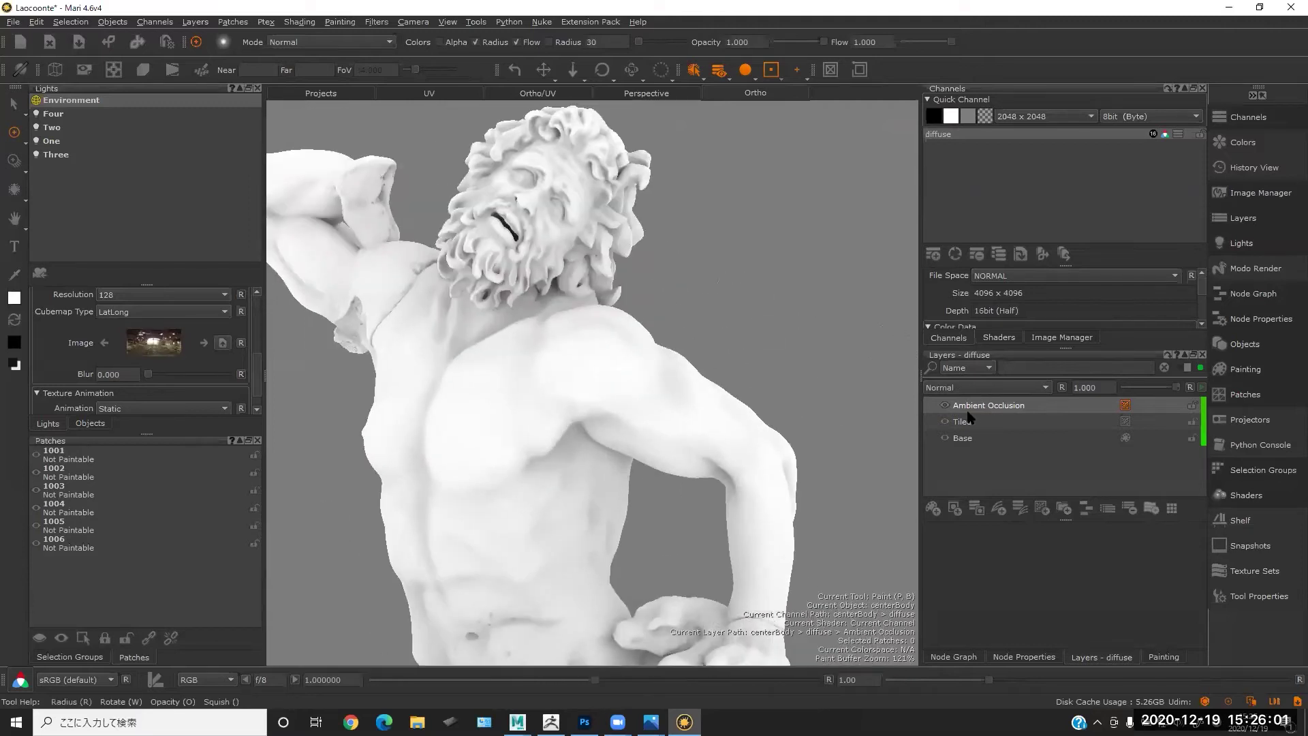
- Set the Ambient Occlusion layer's blend mode to Multiply over the Tiled stone texture
left_click(942, 402)
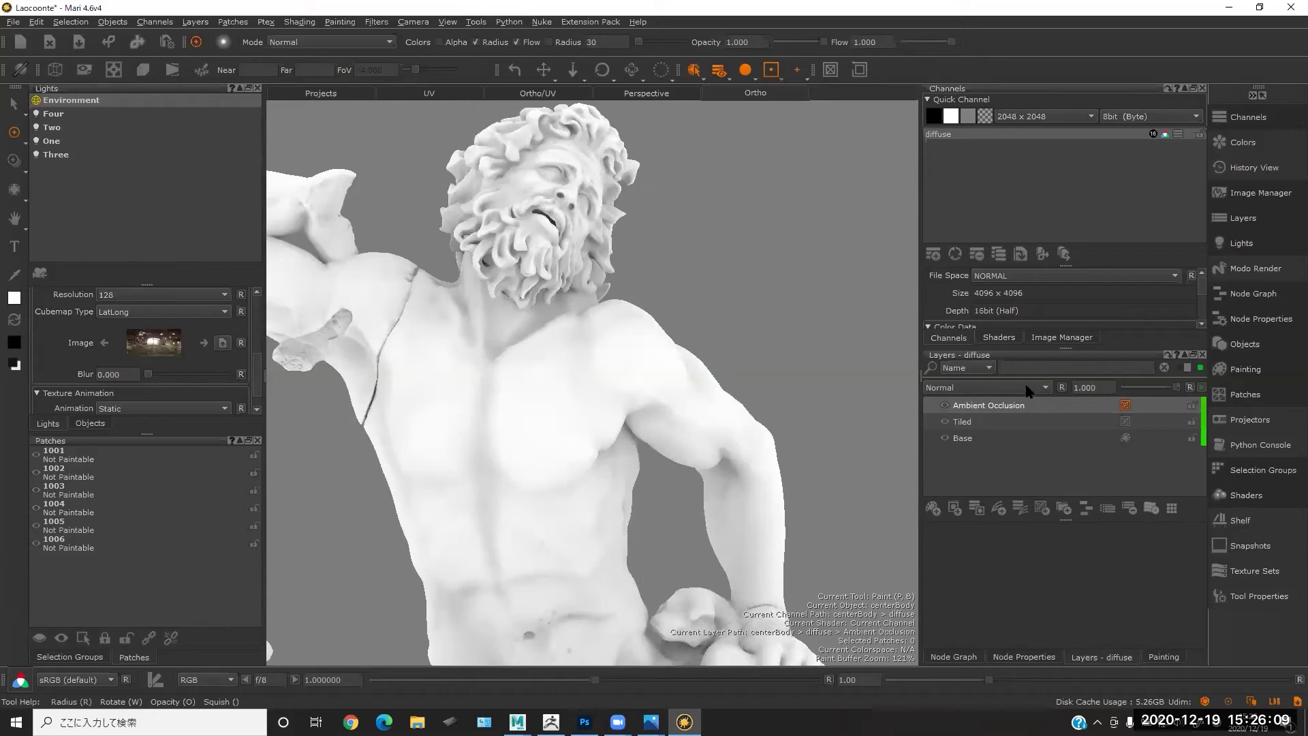
left_click(1001, 388)
mouse_move(1001, 434)
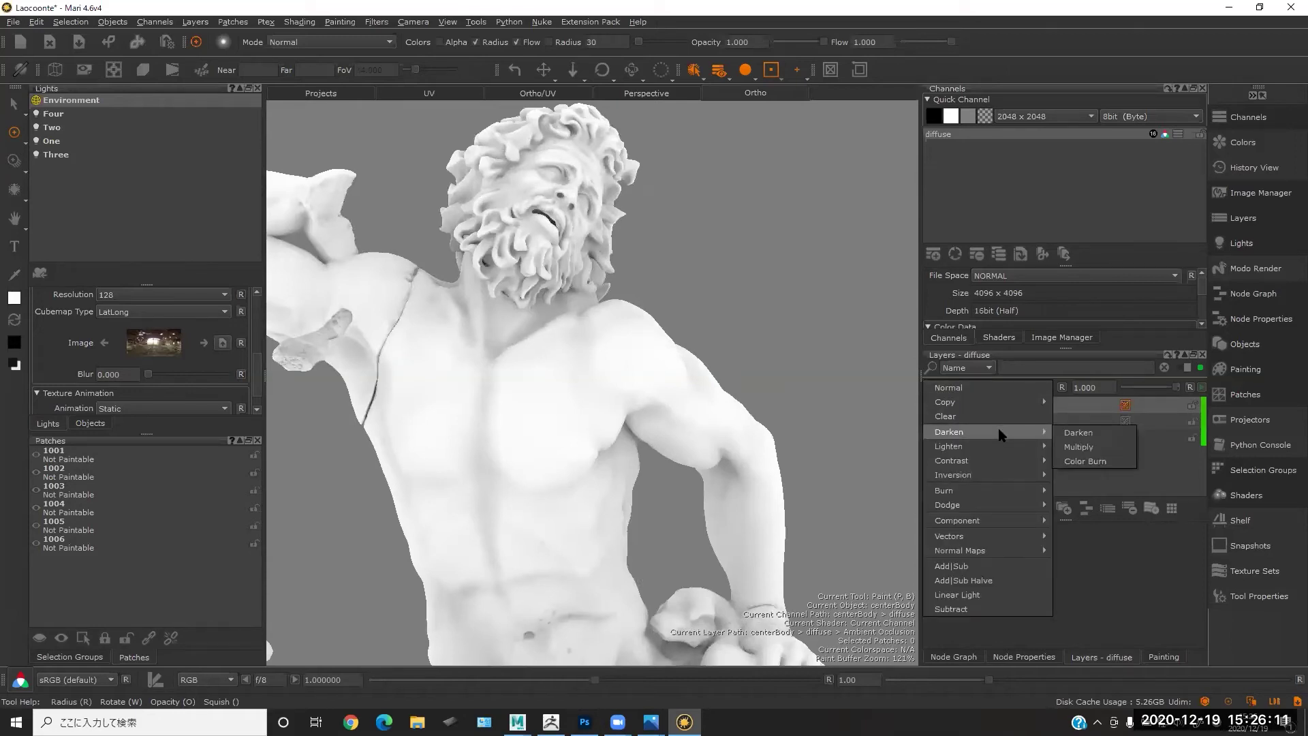
left_click(1077, 448)
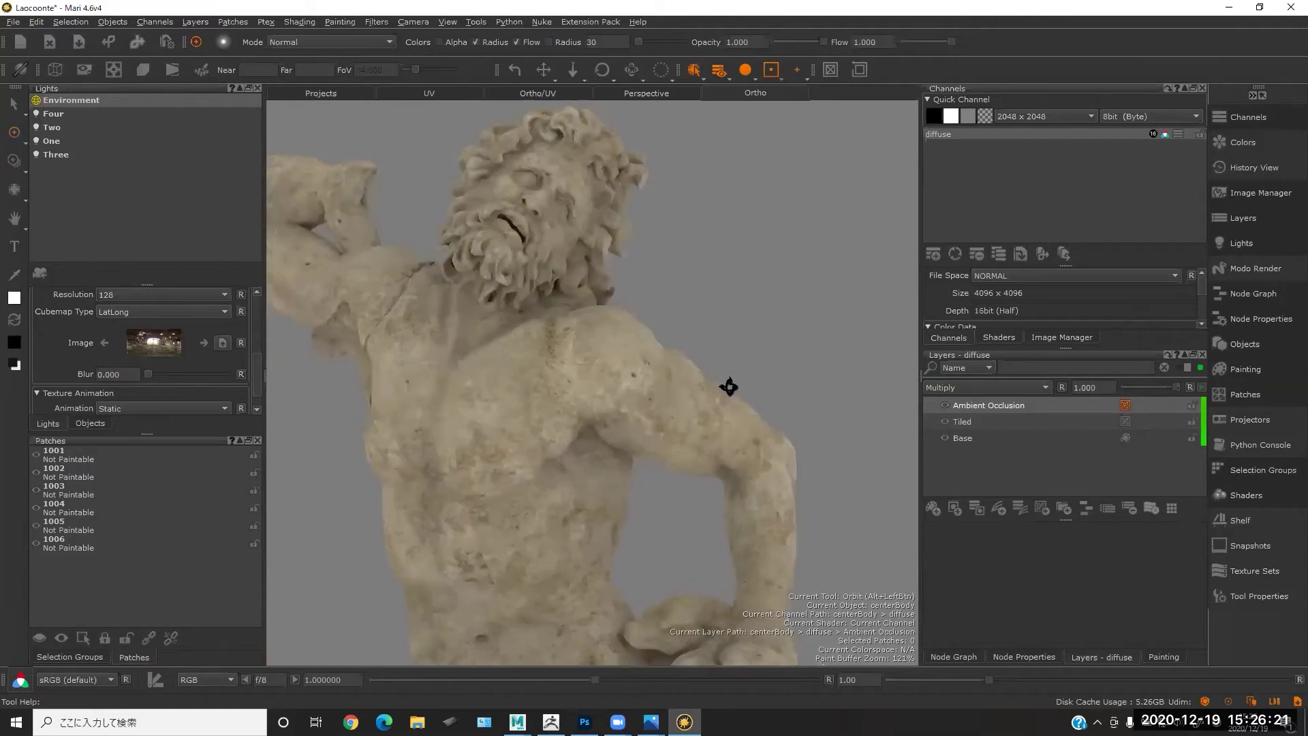
left_click(979, 388)
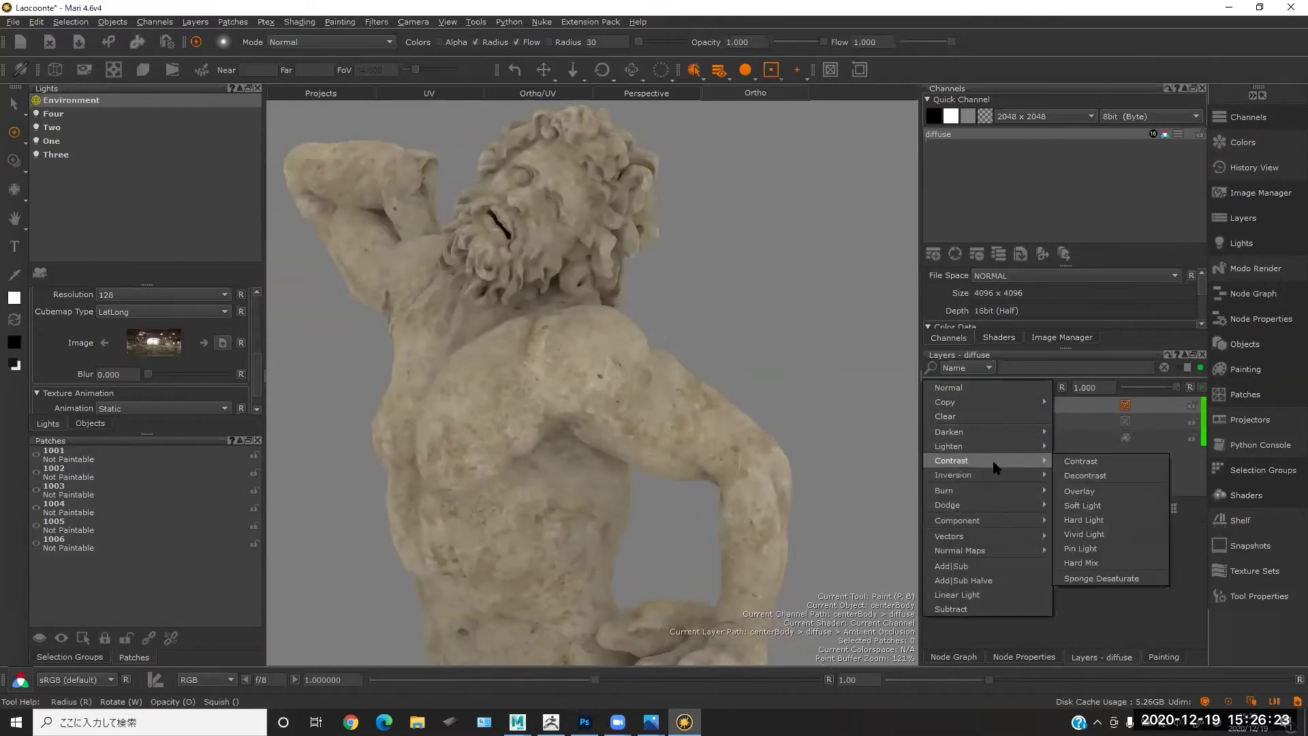
left_click(1163, 468)
left_click(1006, 390)
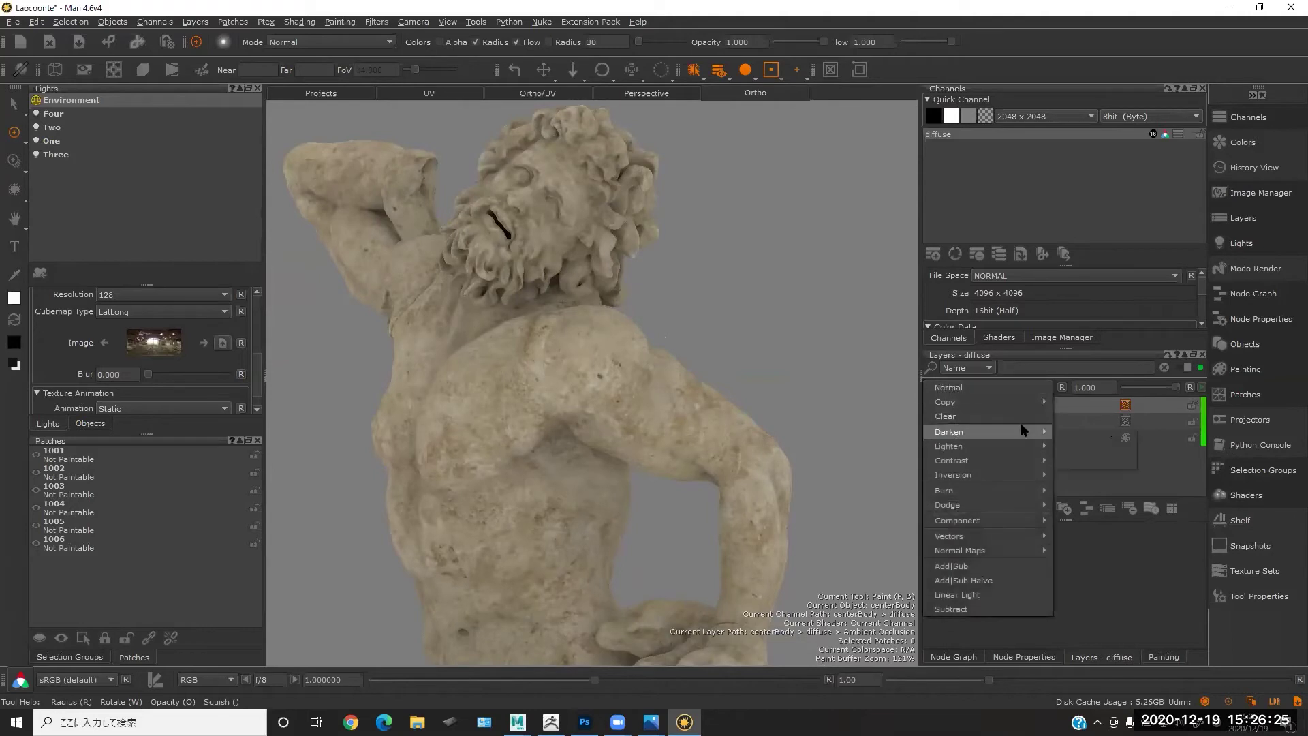
left_click(1197, 458)
- Inspect the multiplied occlusion on the upper body in full and flat shading, and hide the Ambient Occlusion layer to compare
middle_click_drag(723, 335, 741, 402, "alt")
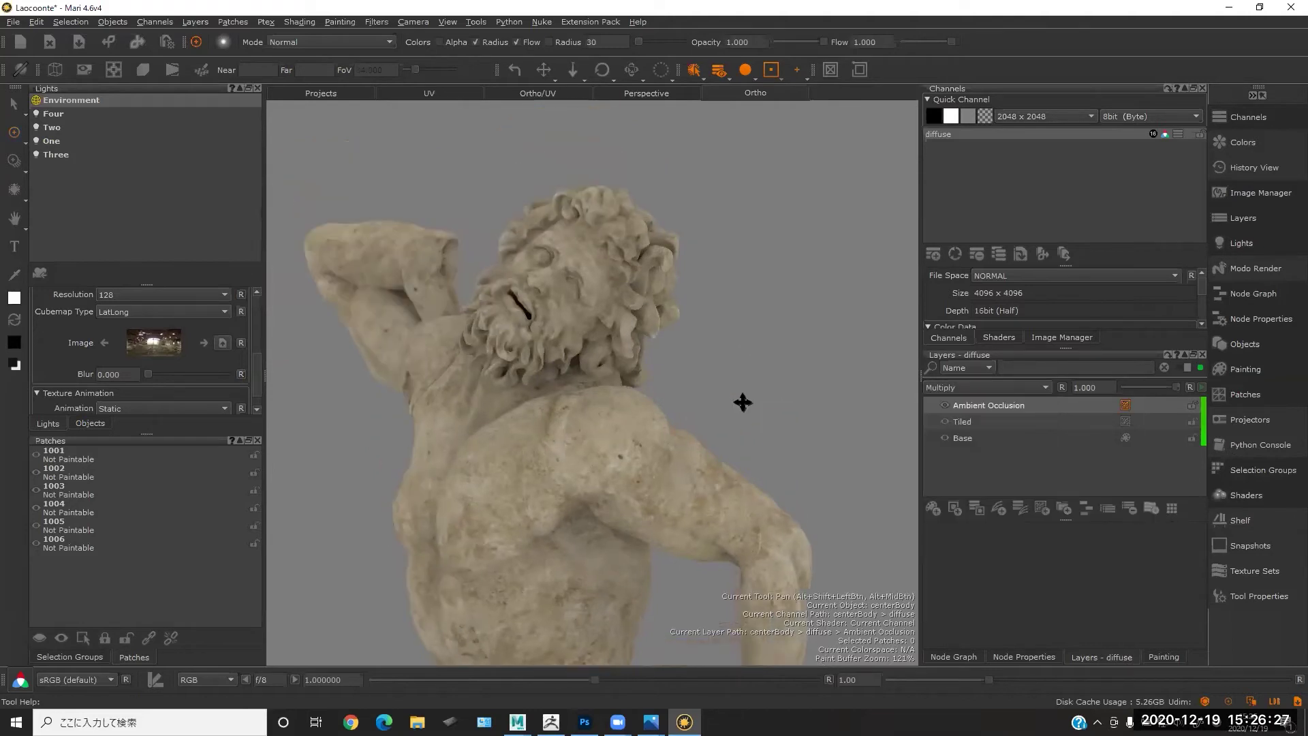
right_click_drag(742, 403, 687, 375, "alt")
left_click_drag(653, 340, 730, 329, "alt")
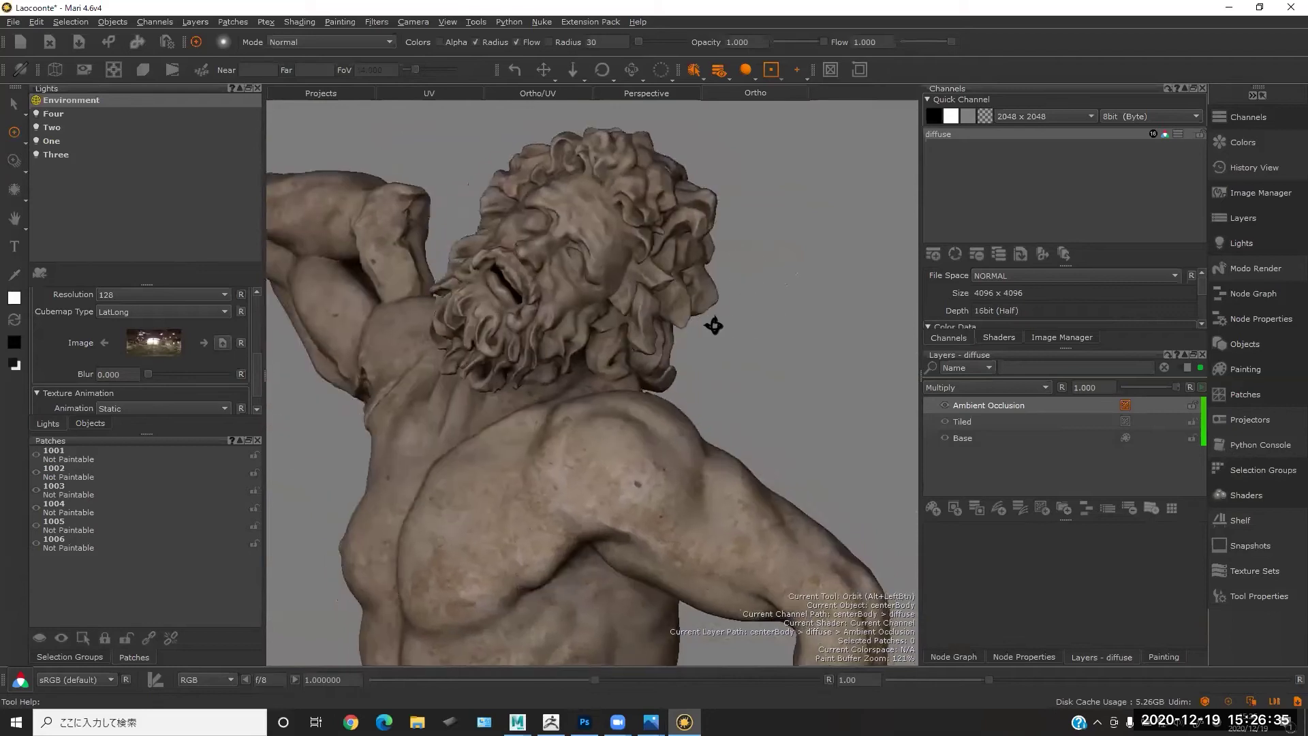
key("F1")
middle_click_drag(711, 331, 728, 284, "alt")
right_click_drag(727, 285, 700, 291, "alt")
middle_click_drag(700, 291, 720, 295, "alt")
right_click_drag(721, 295, 682, 280, "alt")
middle_click_drag(681, 279, 684, 263, "alt")
left_click_drag(684, 262, 736, 314, "alt")
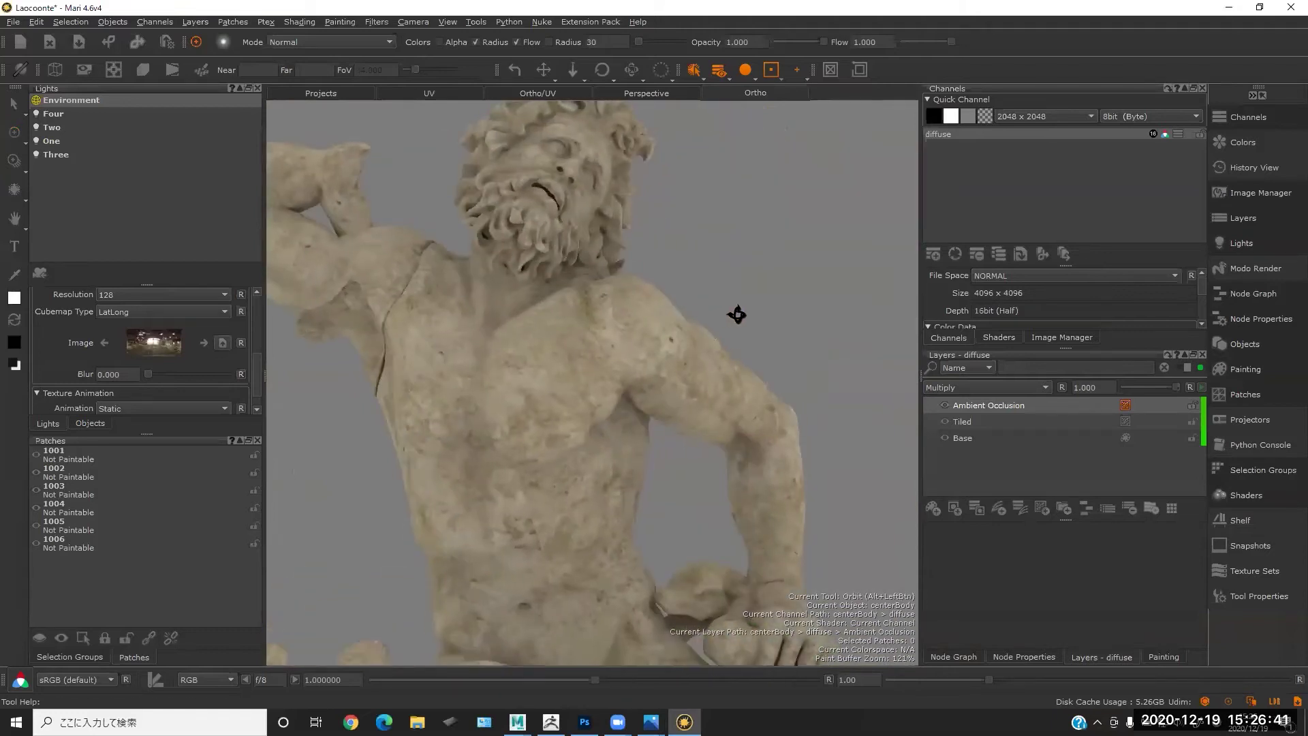
left_click(944, 406)
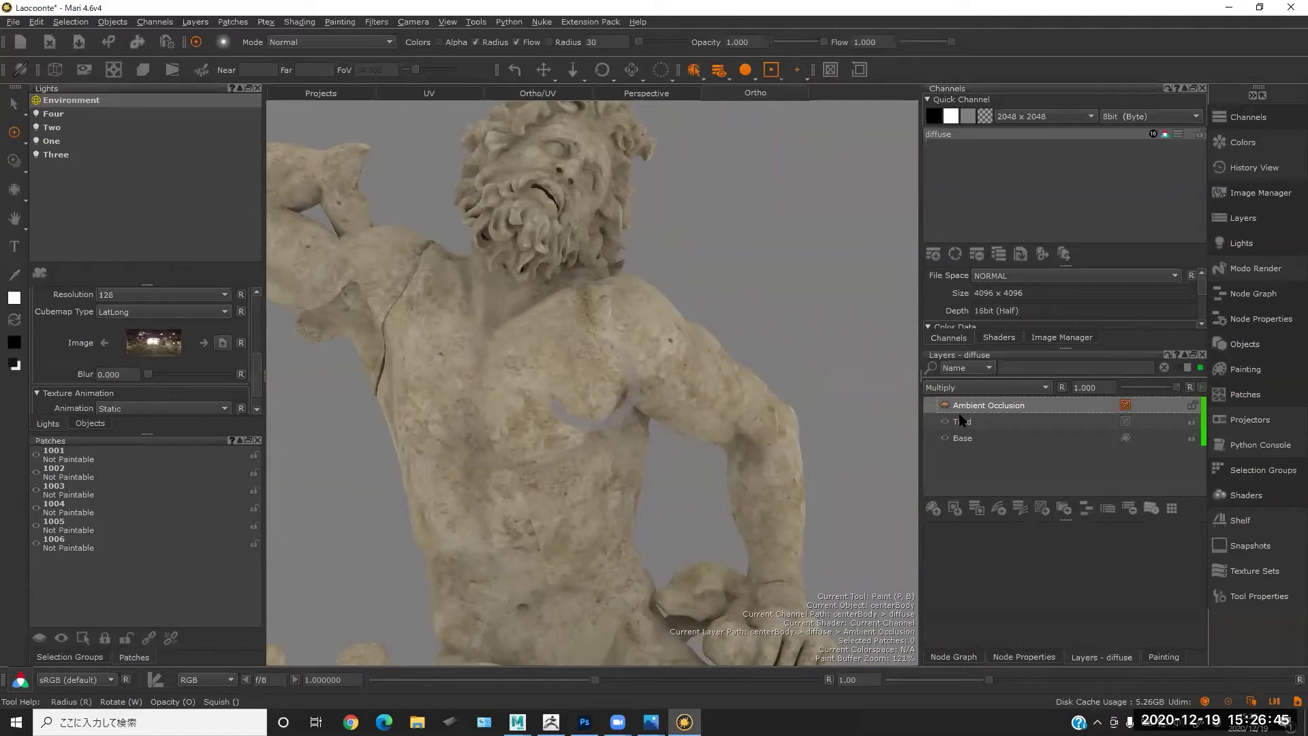
- Show the Ambient Occlusion layer again and inspect the multiplied occlusion on the chest, shoulder and raised beard area
left_click(946, 406)
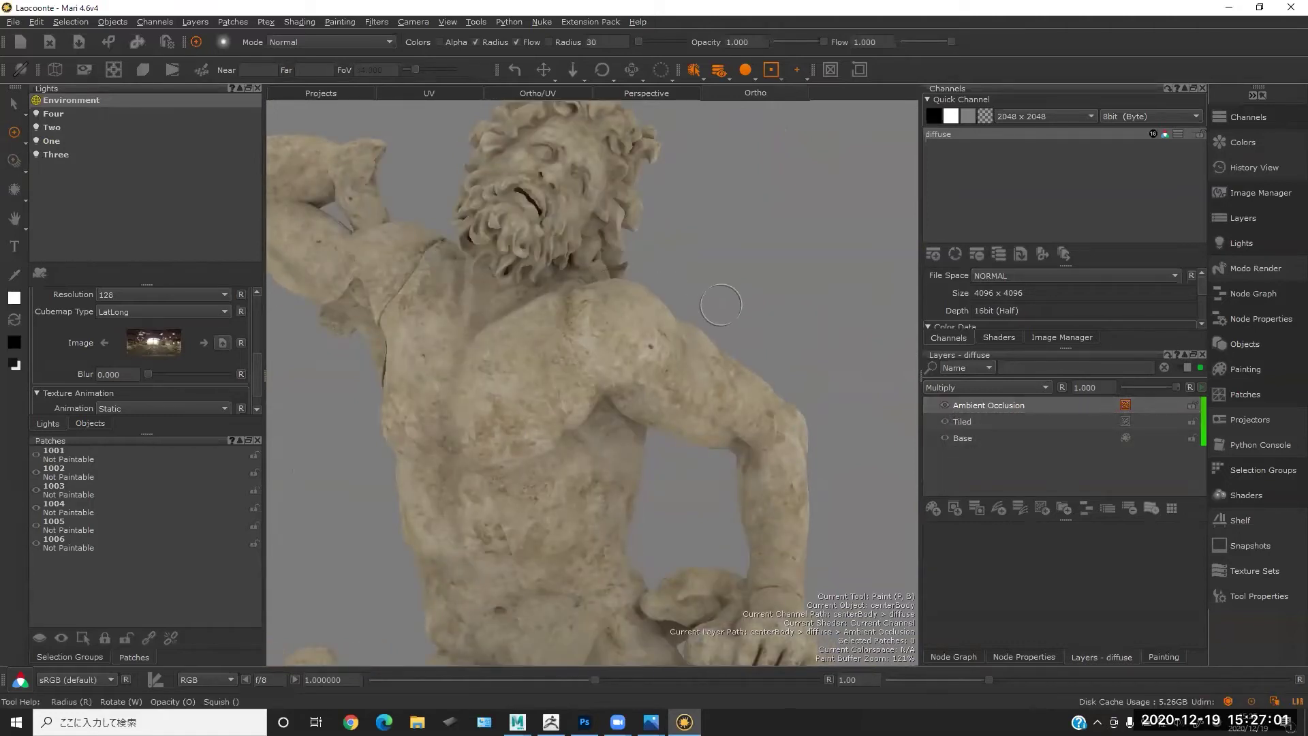
left_click_drag(744, 297, 774, 312, "alt")
middle_click_drag(774, 312, 715, 292, "alt")
right_click_drag(715, 291, 737, 273, "alt")
scroll(737, 273, "up", 4)
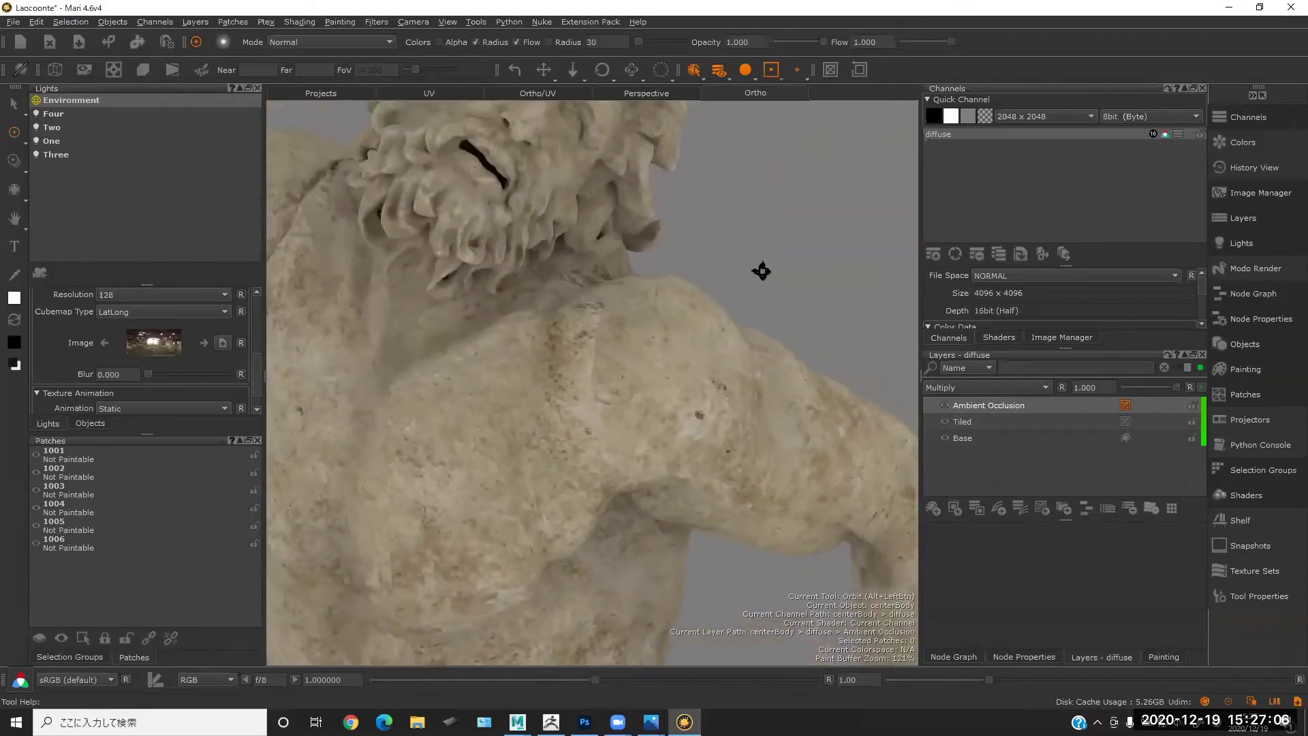
left_click_drag(762, 271, 763, 252, "alt")
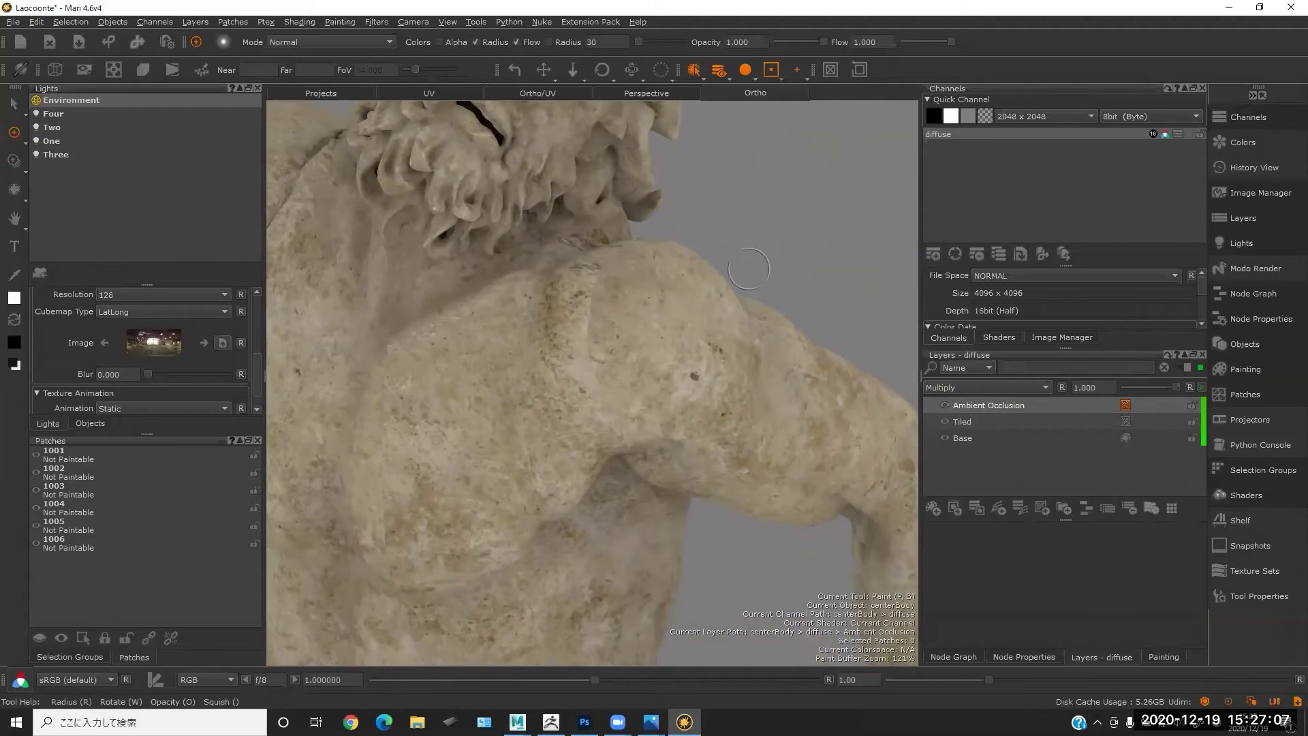
mouse_move(743, 328)
left_mouse_down("alt")
mouse_move(658, 315)
mouse_move(746, 326)
left_mouse_up("alt")
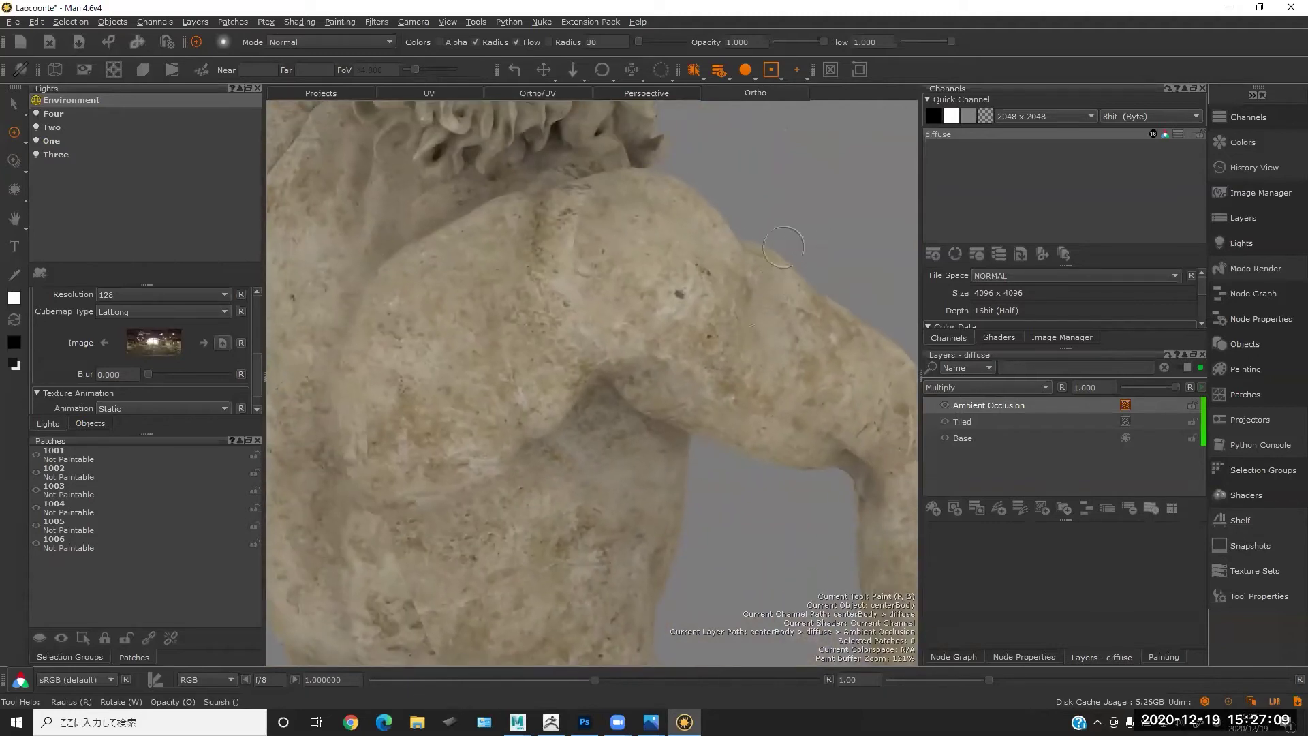
middle_click_drag(770, 204, 698, 241, "alt")
left_click_drag(643, 286, 688, 290, "alt")
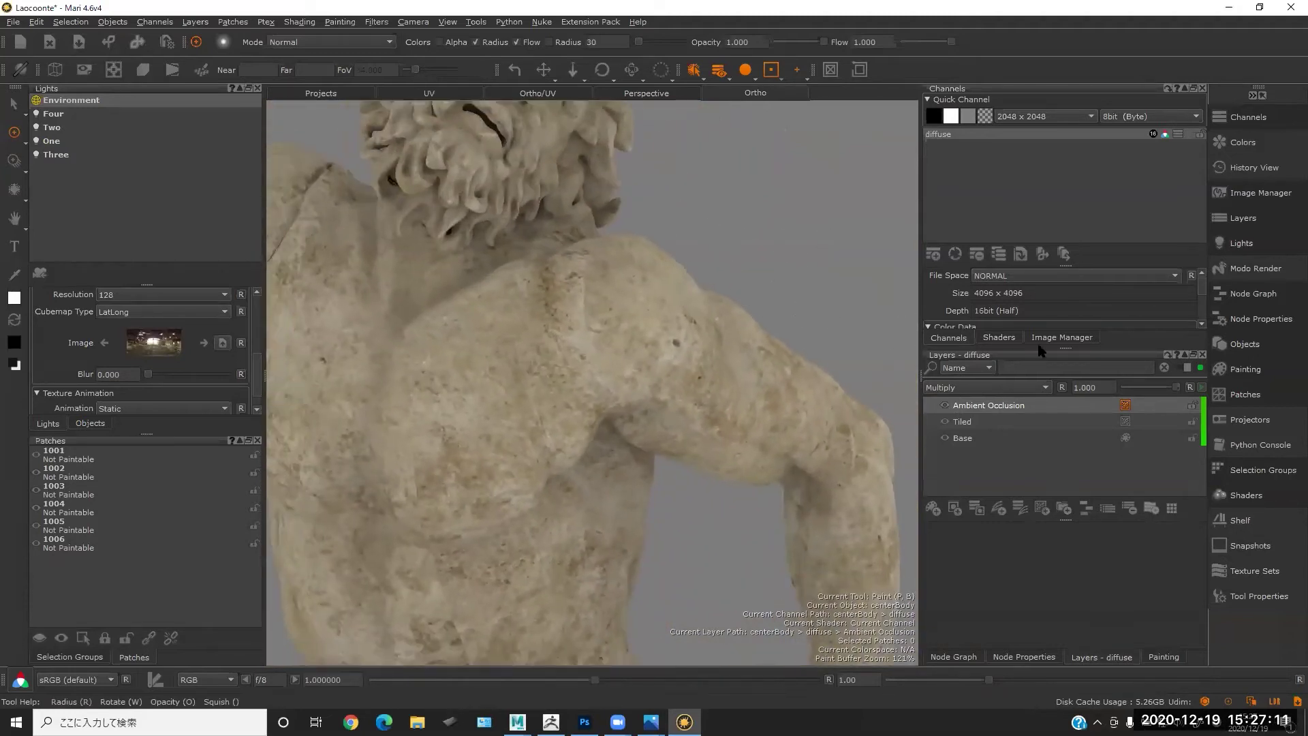
- Load txBase.tif from the project images as the Paint Through source and scale it down over the torso
left_click(1061, 339)
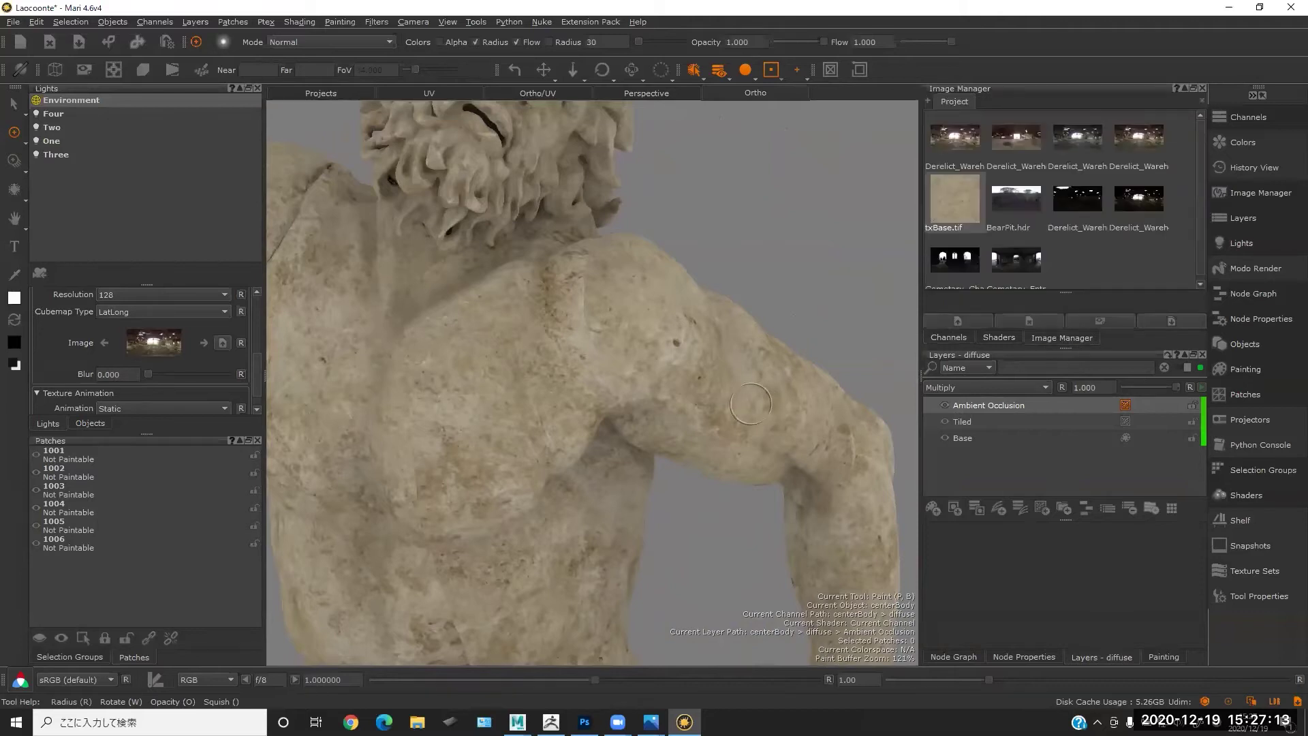
mouse_move(793, 299)
left_mouse_down("alt")
mouse_move(759, 292)
mouse_move(786, 293)
left_mouse_up("alt")
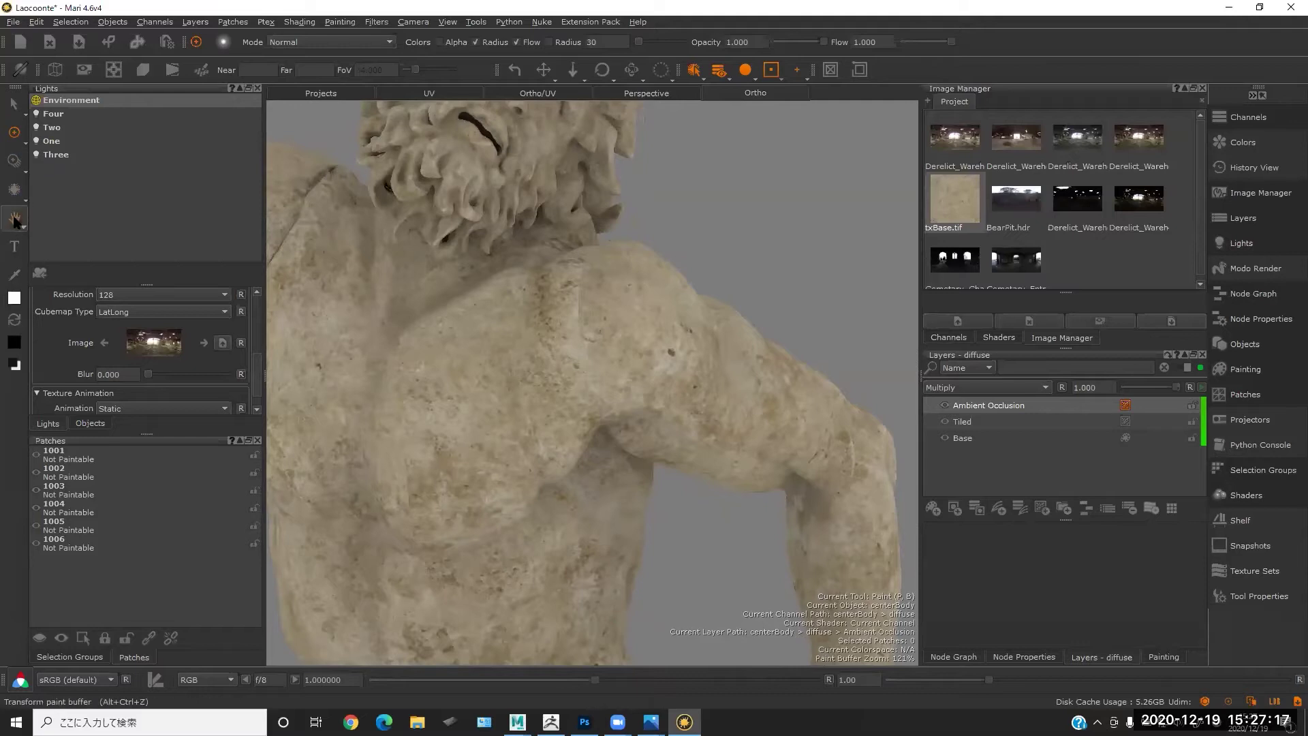
left_click_drag(735, 267, 770, 261, "alt")
left_click_drag(955, 203, 630, 334)
mouse_move(754, 263)
left_mouse_down("shift")
mouse_move(718, 283)
mouse_move(864, 249)
left_mouse_up("shift")
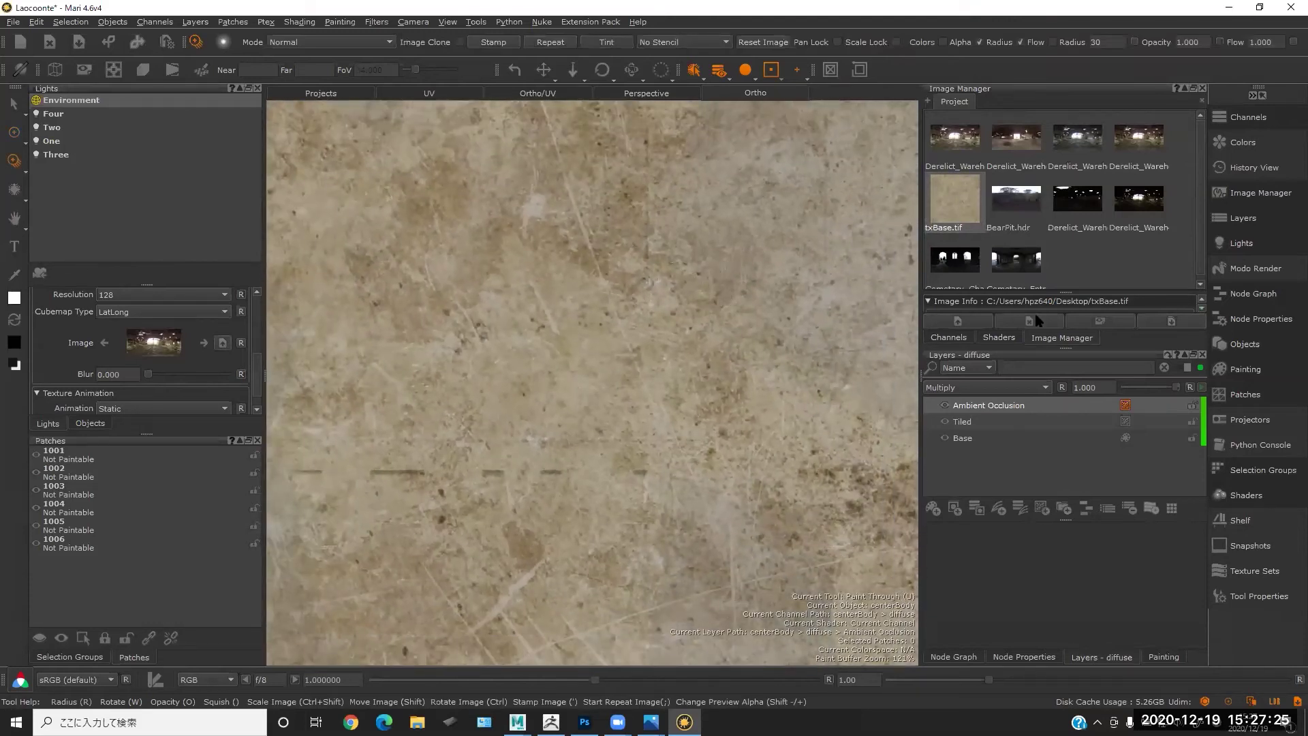
left_click_drag(593, 315, 485, 329, "ctrl+shift")
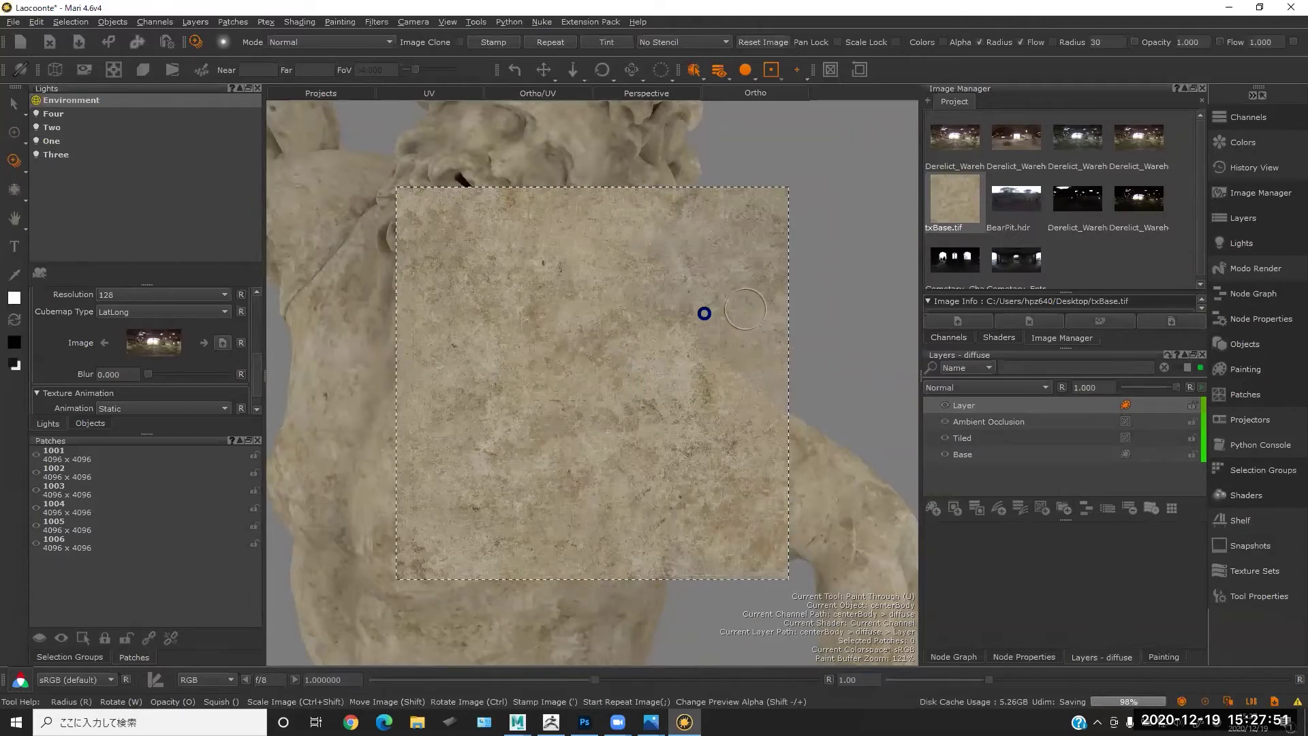
- Pick the soft "SUPERs..." brush from the Basic Brushes for painting the stone texture through onto the chest
left_click_drag(677, 332, 625, 357, "alt")
middle_click_drag(625, 367, 633, 304, "alt")
mouse_move(633, 305)
left_mouse_down("alt")
mouse_move(715, 330)
mouse_move(628, 329)
mouse_move(765, 315)
mouse_move(674, 327)
mouse_move(745, 317)
left_mouse_up("alt")
mouse_move(681, 327)
left_mouse_down("alt")
mouse_move(637, 328)
mouse_move(703, 336)
mouse_move(670, 342)
mouse_move(688, 354)
mouse_move(654, 343)
left_mouse_up("alt")
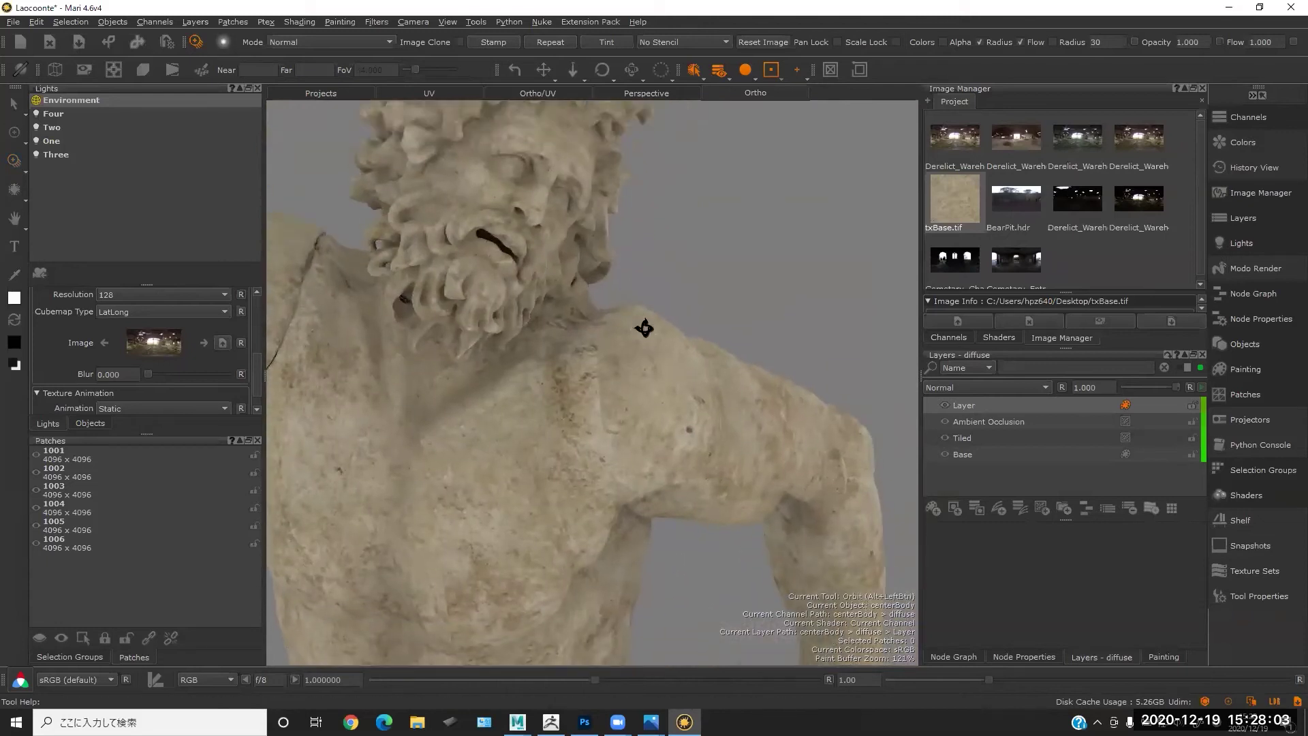
middle_click_drag(645, 327, 624, 308, "alt")
key("space")
key("space")
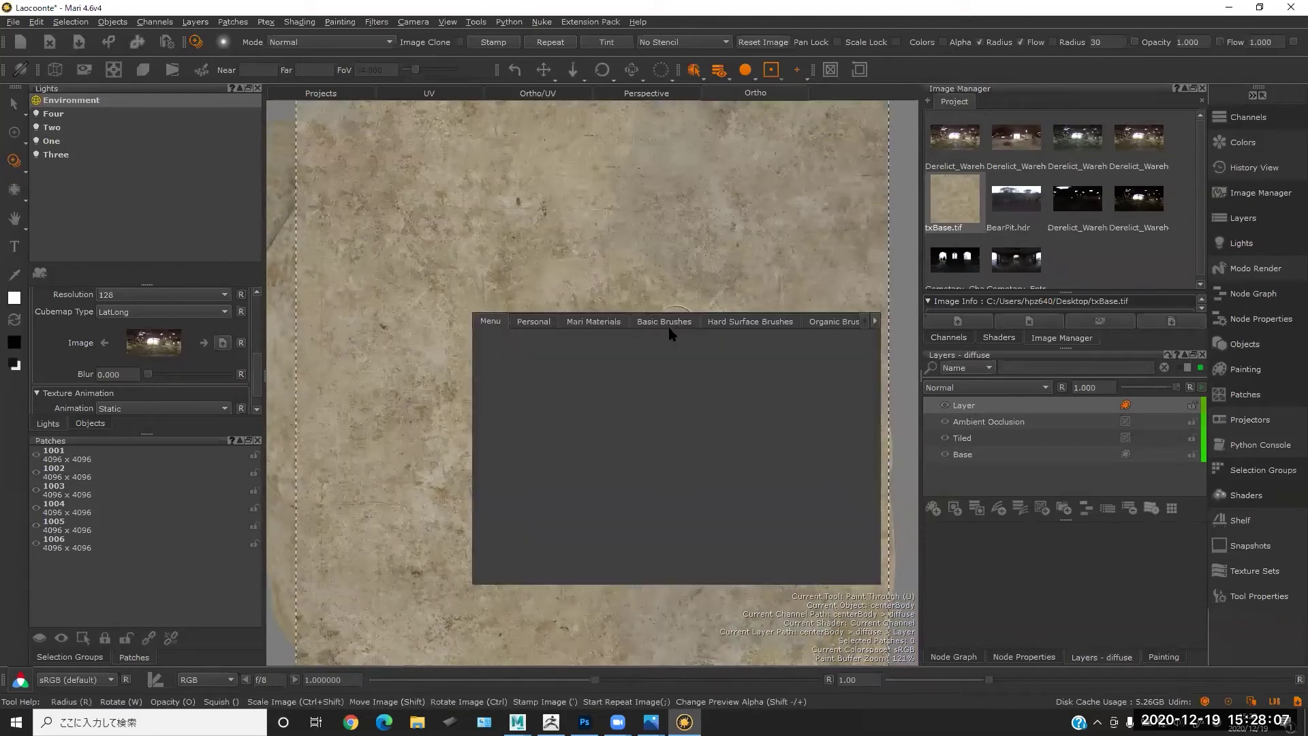
left_click(689, 324)
key("k")
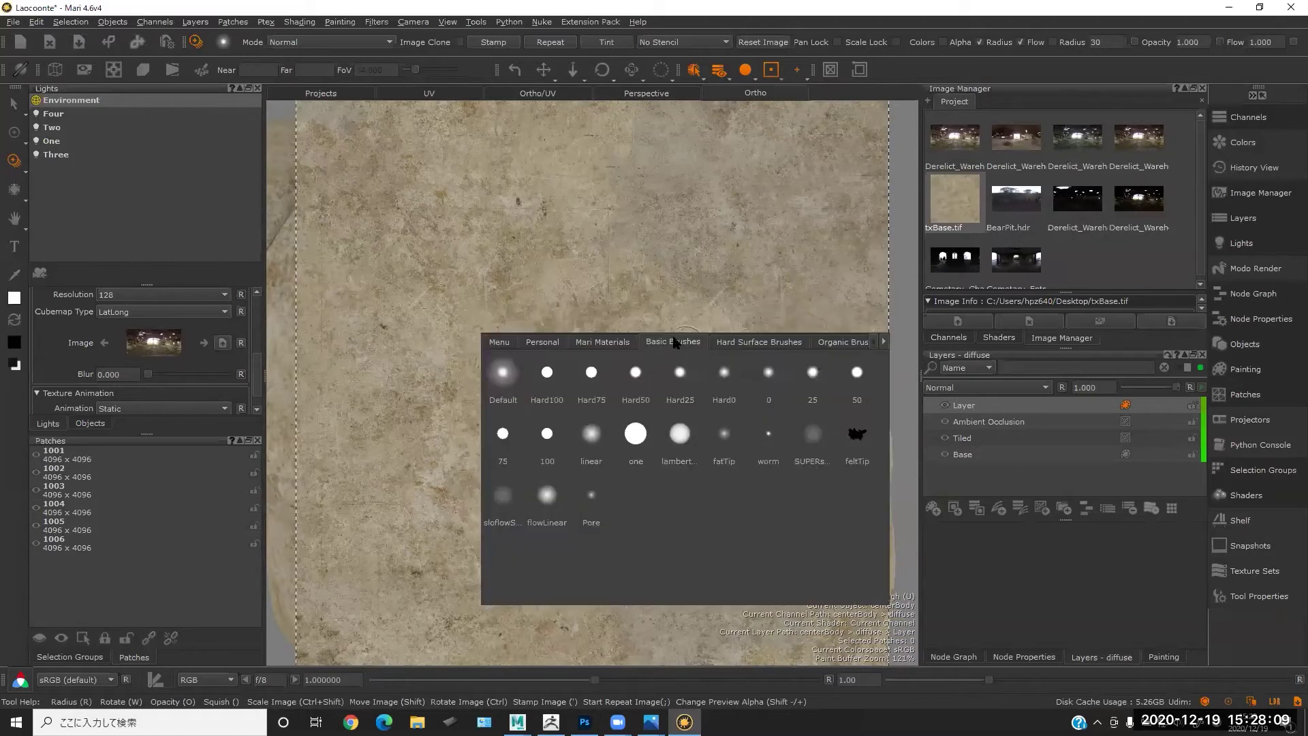
key("space")
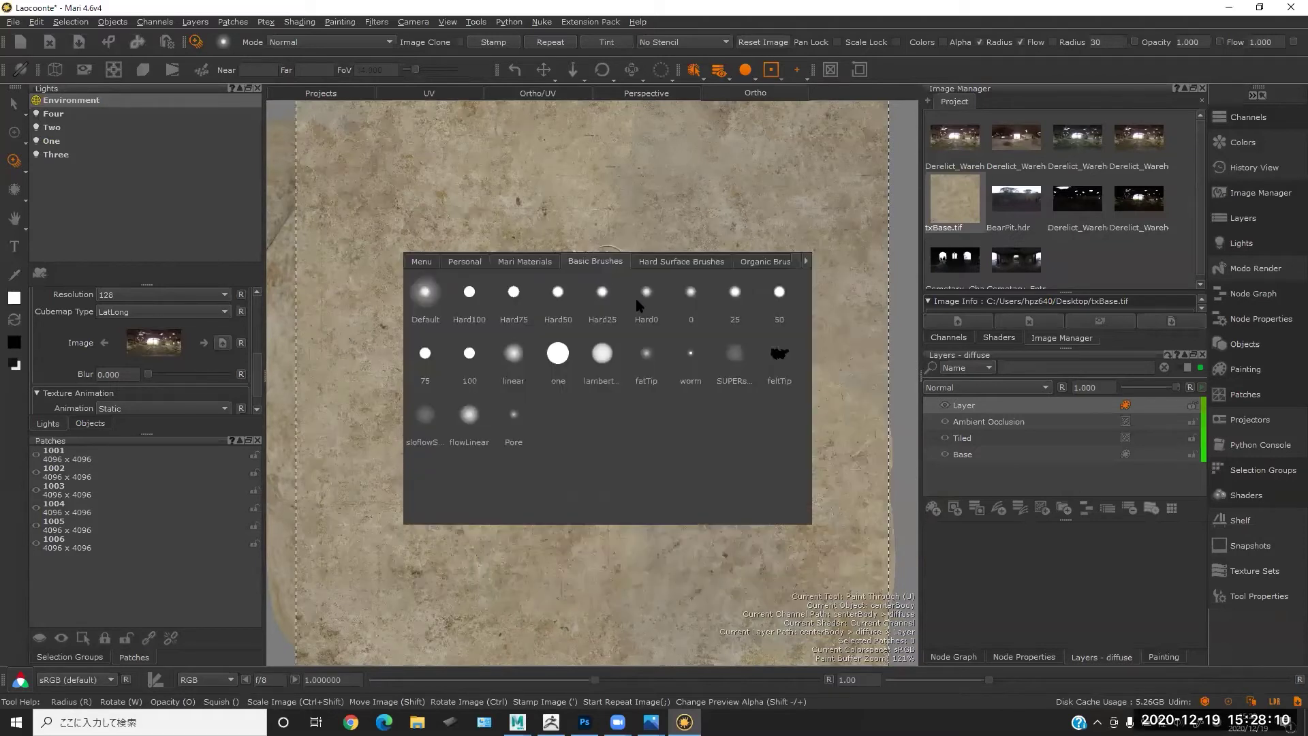
left_click(735, 352)
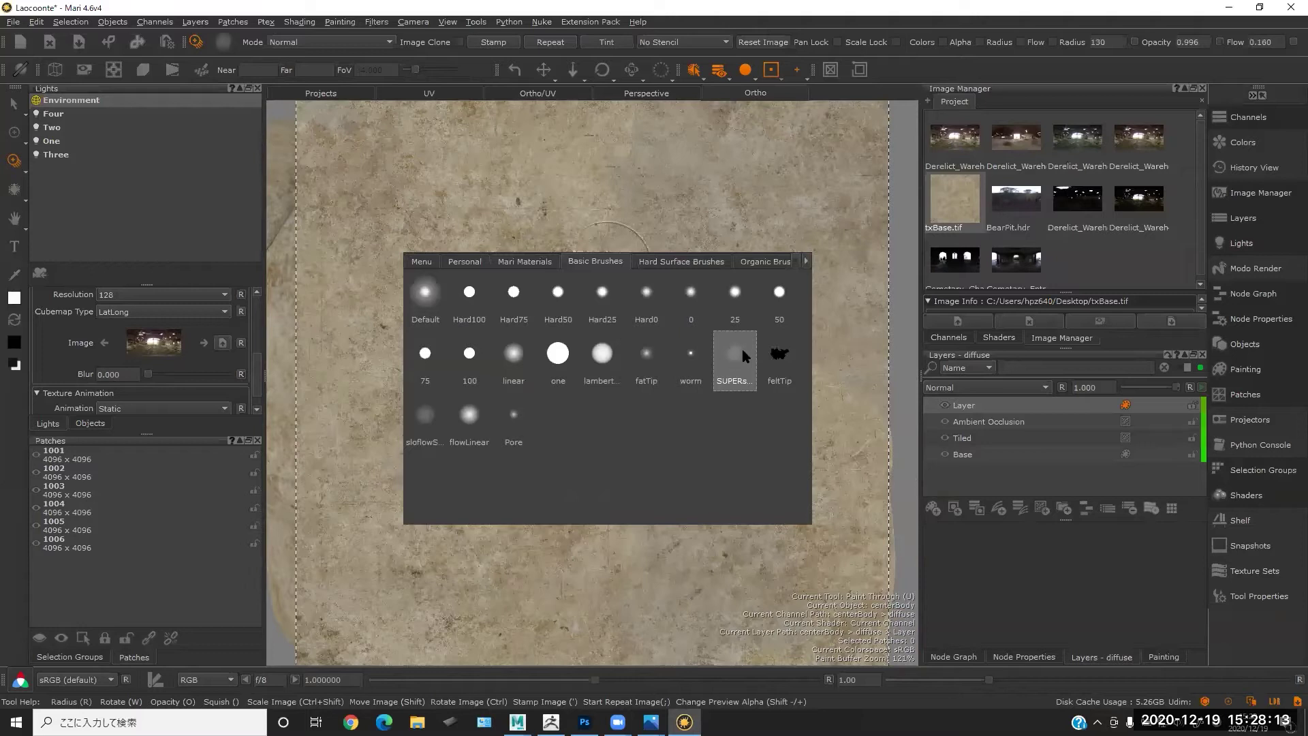
key("space")
- Set the projection's Bake Behavior to Manual in the painting settings
left_click_drag(632, 337, 620, 327, "alt")
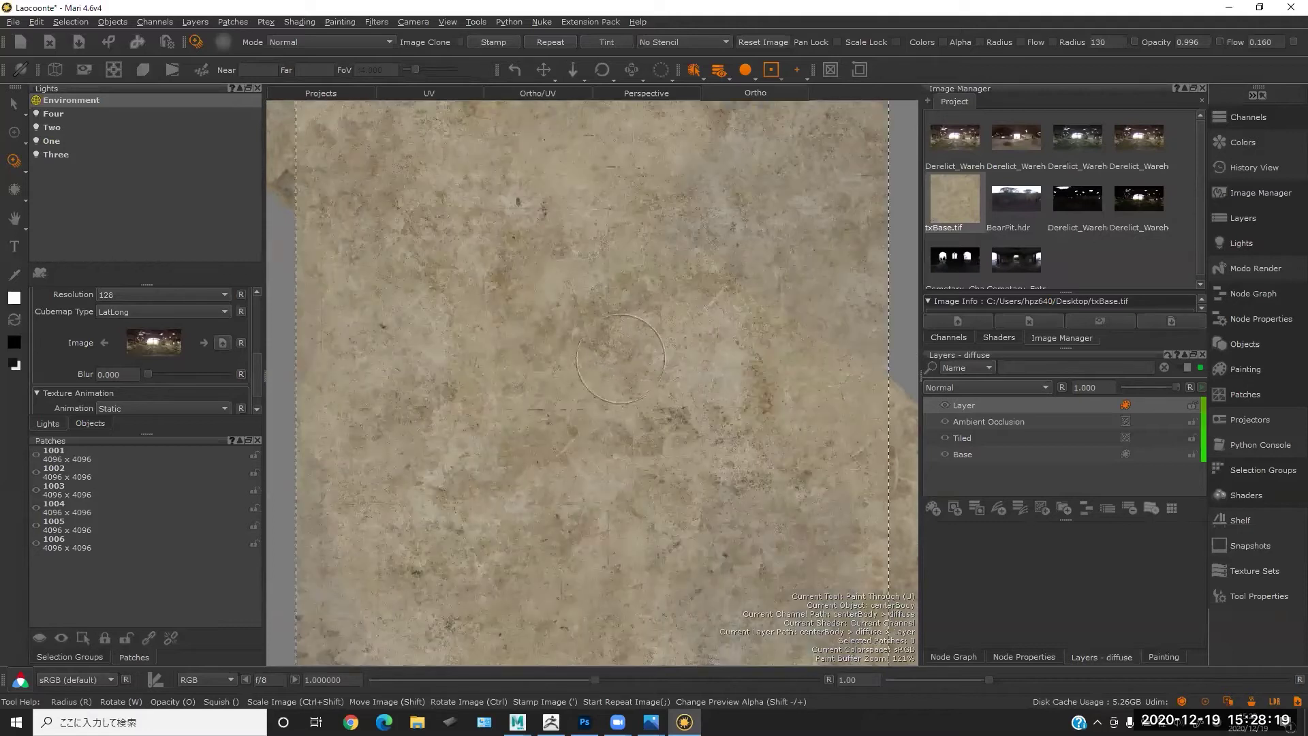
key("b")
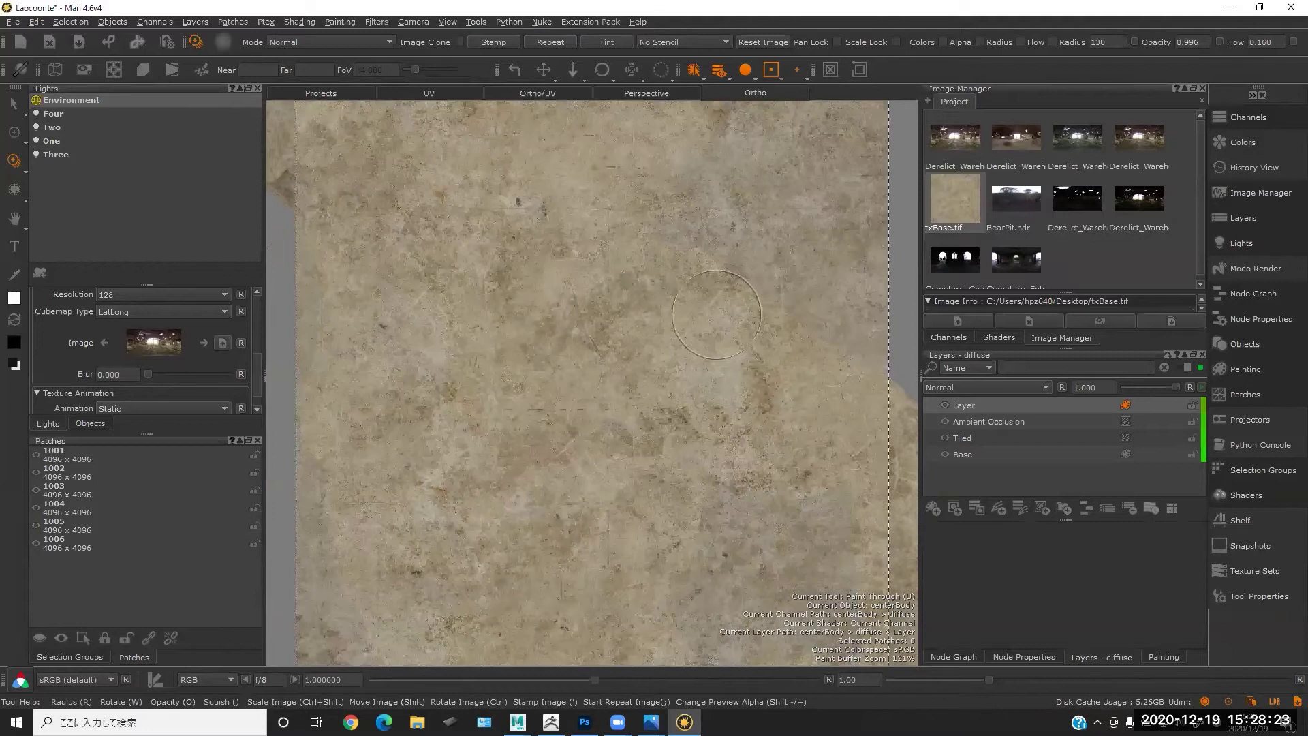
left_click(1164, 657)
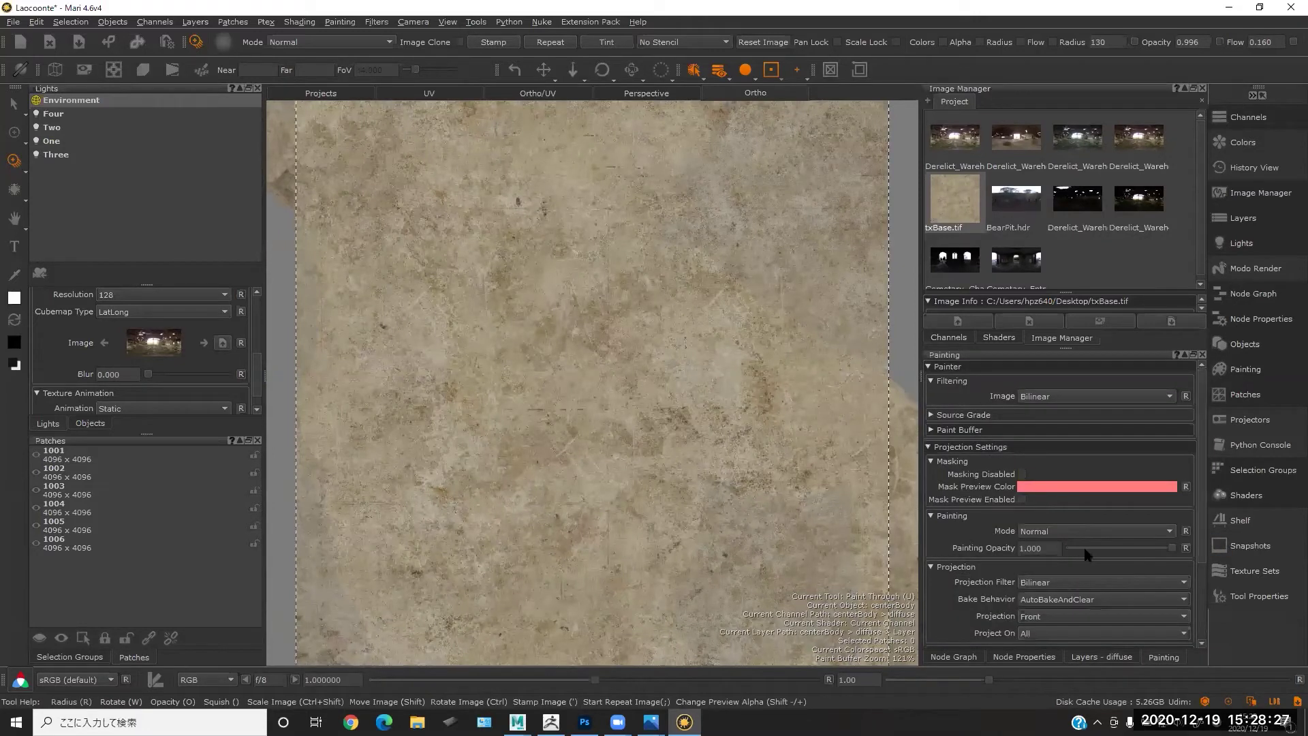
scroll(1092, 550, "down", 2)
left_click(1074, 541)
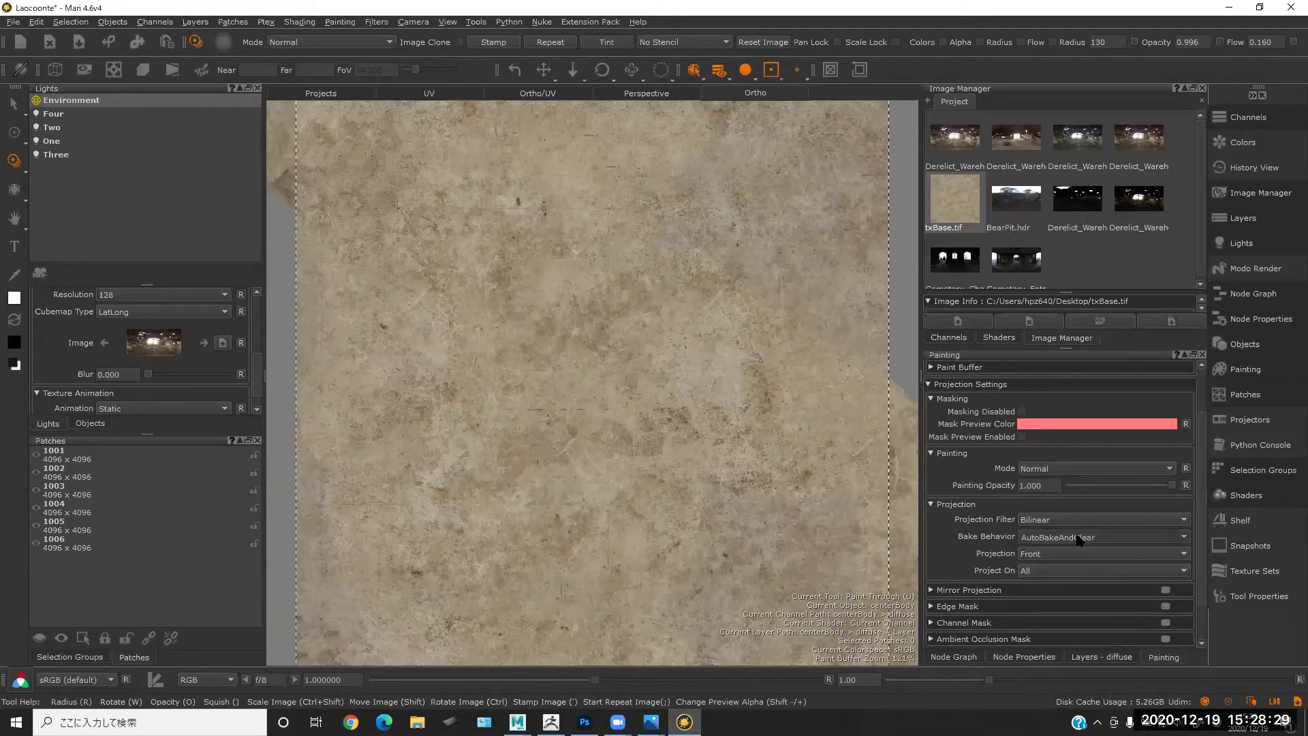
left_click(1077, 508)
- Paint a short stroke of the txBase.tif texture through onto the statue's chest
mouse_move(700, 308)
left_mouse_down("alt")
mouse_move(674, 286)
mouse_move(511, 364)
left_mouse_up("alt")
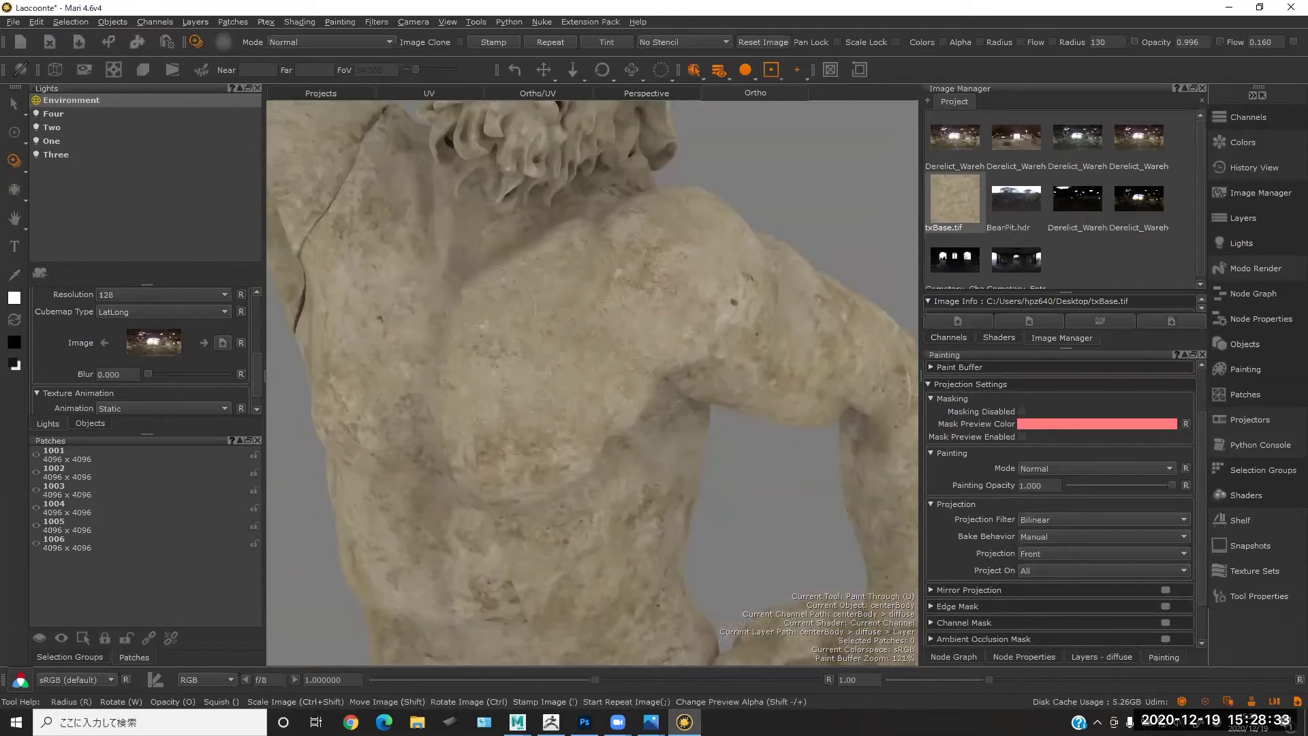
left_click_drag(479, 450, 492, 451)
mouse_move(708, 361)
middle_mouse_down("alt")
mouse_move(756, 356)
mouse_move(560, 368)
mouse_move(754, 350)
mouse_move(701, 440)
mouse_move(573, 356)
mouse_move(620, 387)
middle_mouse_up("alt")
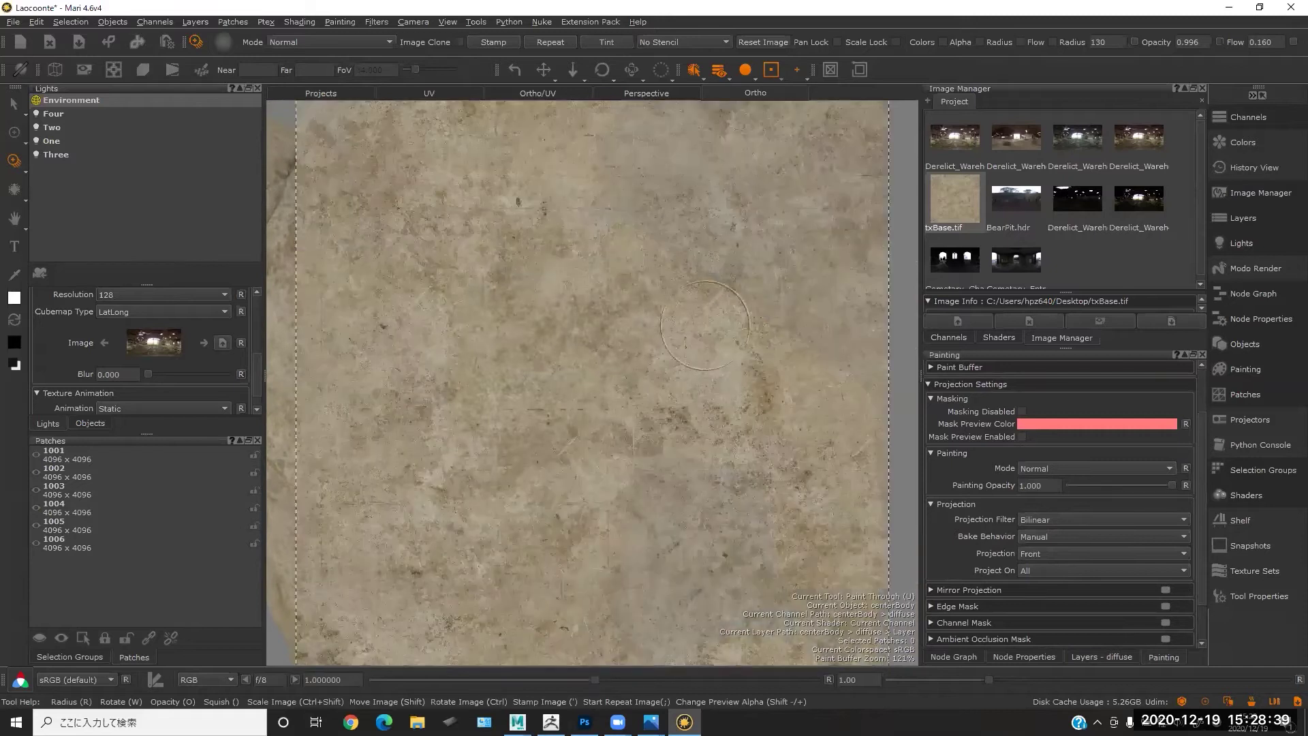
- Set the projection's Bake Behavior back to AutoBakeAndClear
mouse_move(694, 348)
left_mouse_down("alt")
mouse_move(654, 357)
mouse_move(722, 358)
mouse_move(636, 333)
mouse_move(646, 326)
left_mouse_up("alt")
left_click(1071, 536)
left_click(1076, 568)
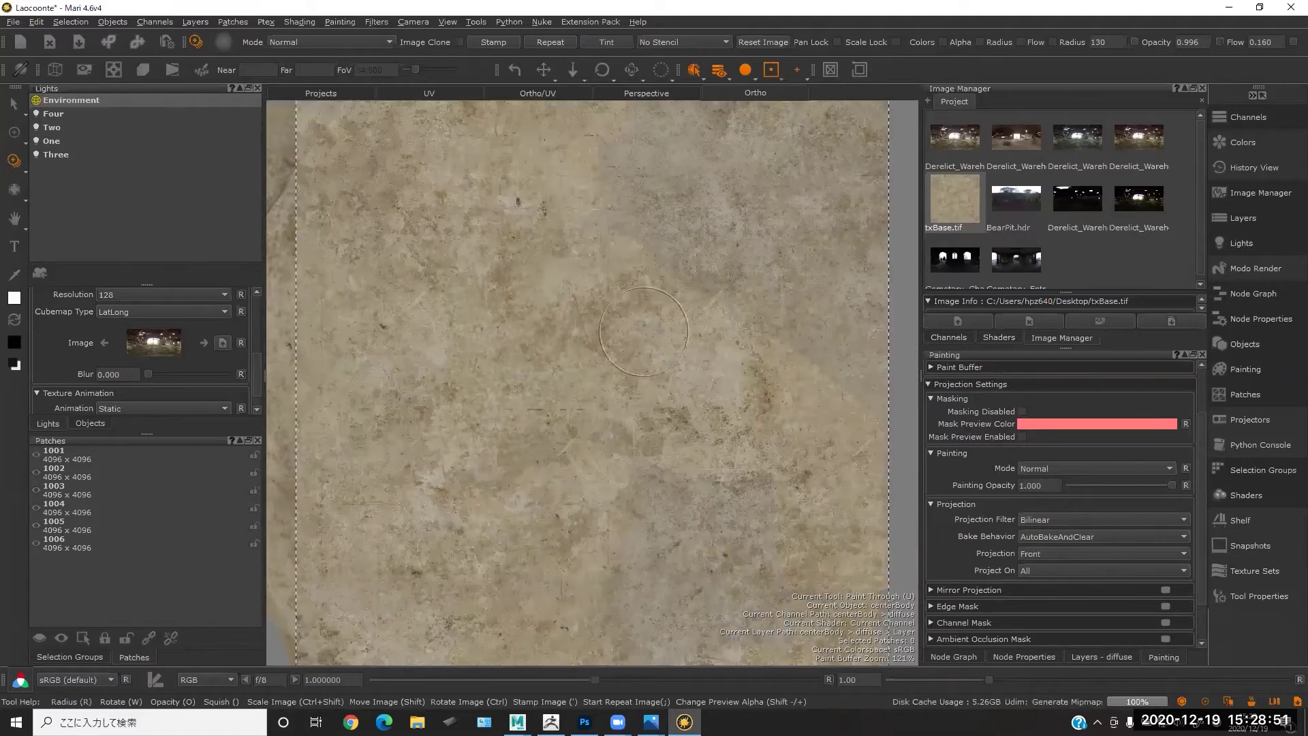
- Move the new paint layer below the Ambient Occlusion layer in the diffuse layer stack
middle_click_drag(605, 334, 673, 331, "alt")
mouse_move(672, 331)
left_mouse_down("alt")
mouse_move(541, 321)
mouse_move(576, 302)
left_mouse_up("alt")
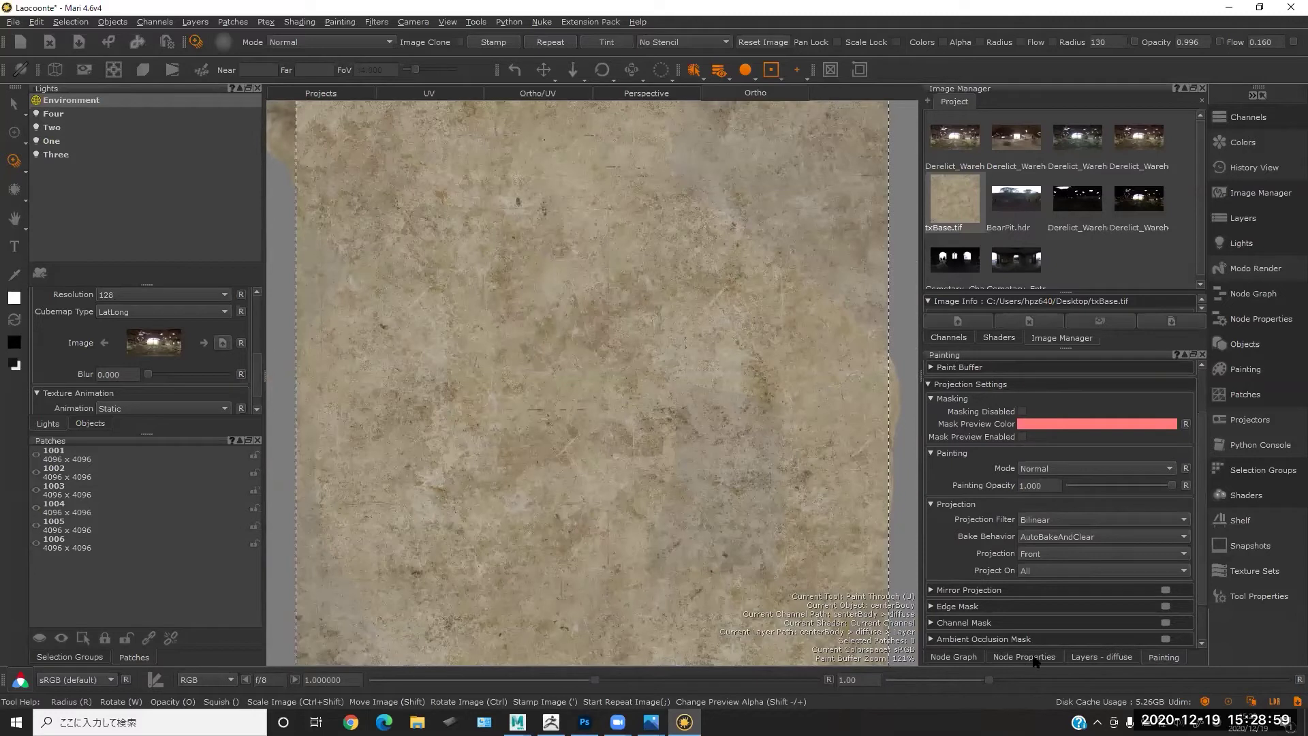
left_click(1090, 658)
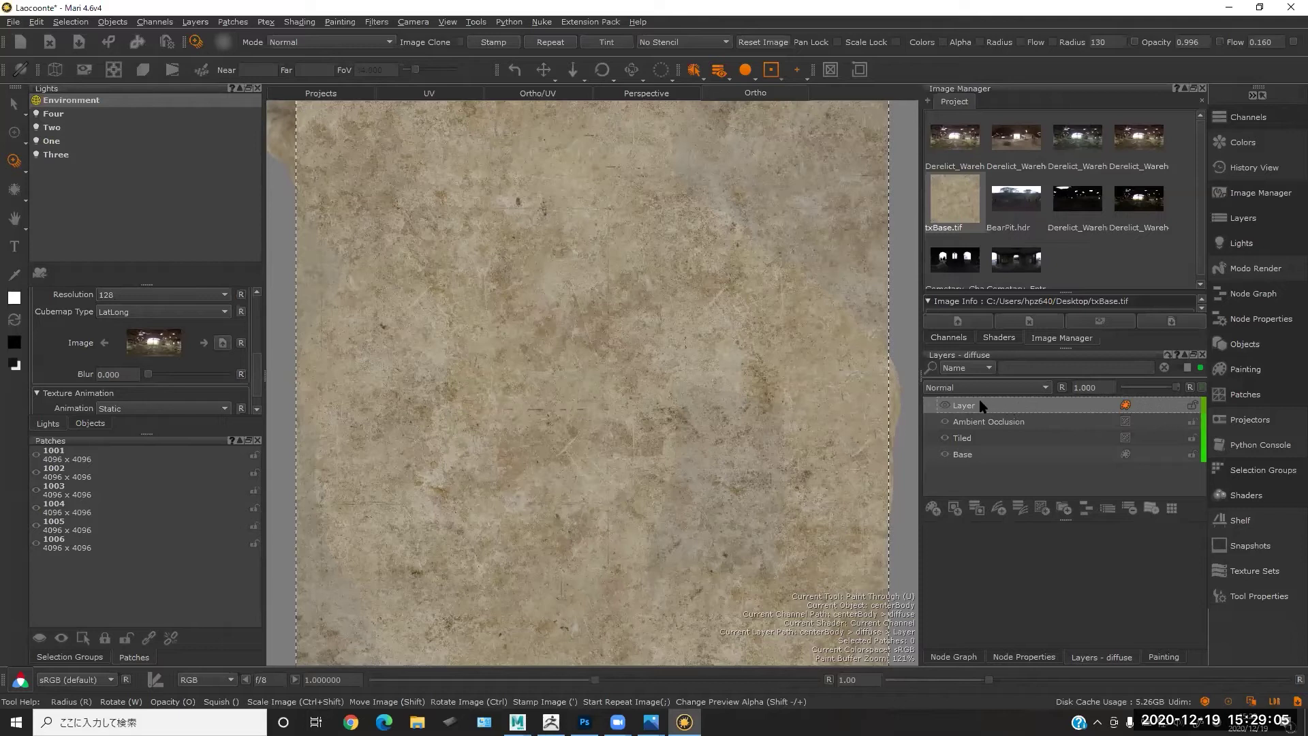
mouse_move(980, 408)
left_mouse_down()
mouse_move(981, 441)
mouse_move(987, 427)
left_mouse_up()
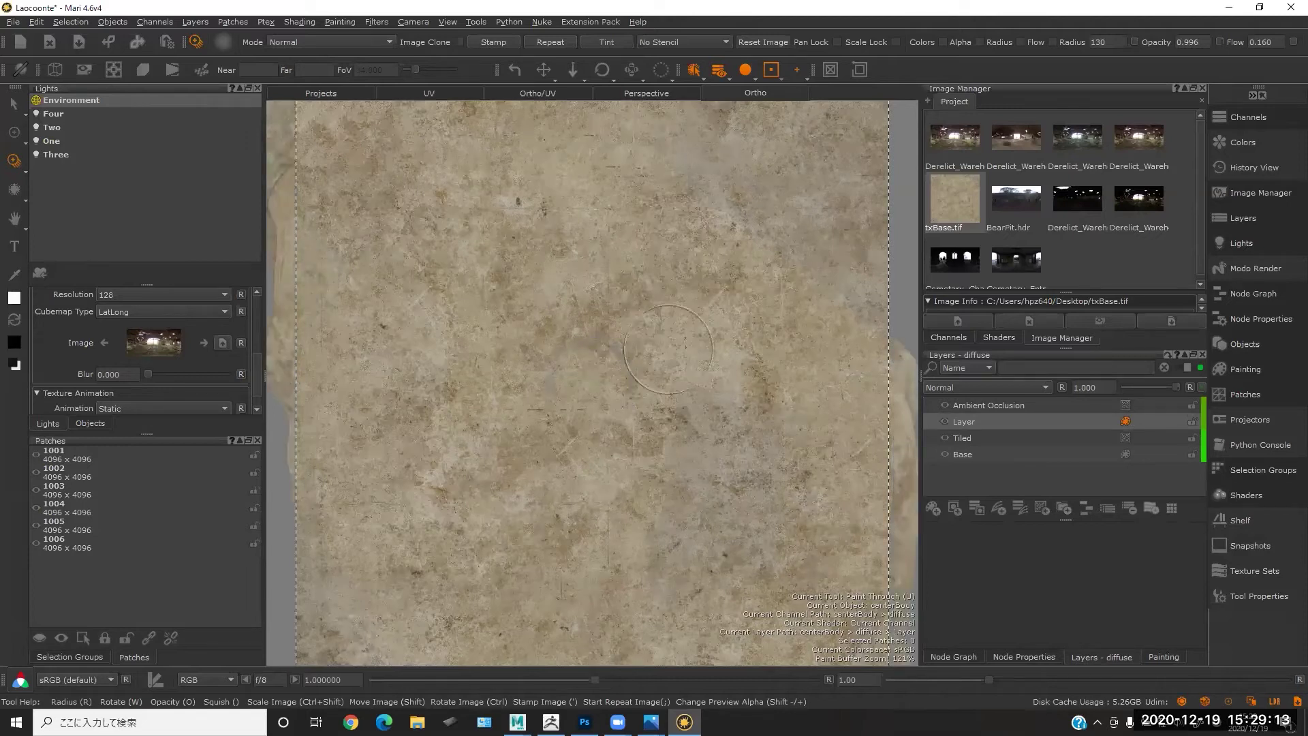
- Paint the txBase.tif texture through onto the chest and armpit area on the paint layer, using the soft brush
left_click_drag(668, 349, 640, 361)
right_click_drag(648, 320, 583, 330, "alt")
mouse_move(584, 330)
middle_mouse_down("alt")
mouse_move(636, 286)
mouse_move(594, 340)
middle_mouse_up("alt")
right_click_drag(594, 339, 613, 297, "alt")
right_click(586, 265)
left_click(588, 263)
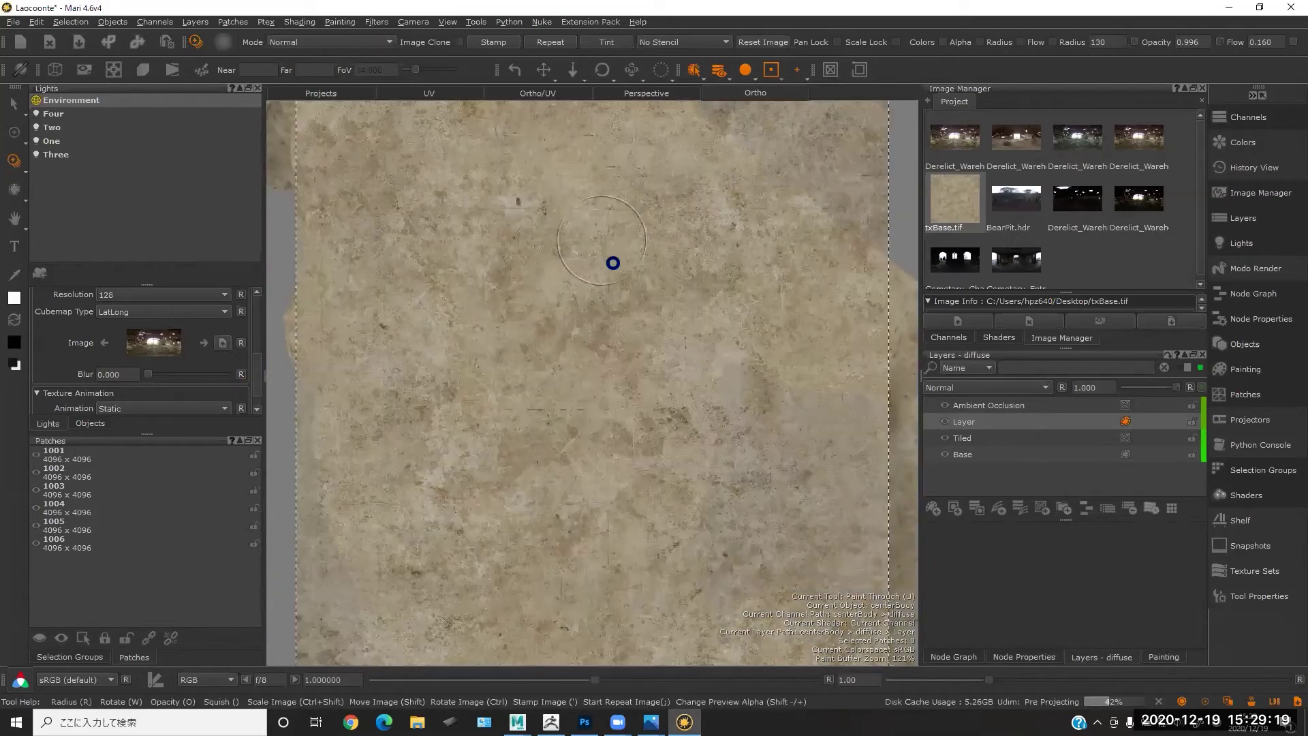
- Switch to the sponge5 brush from the Organic Brushes
key("alt")
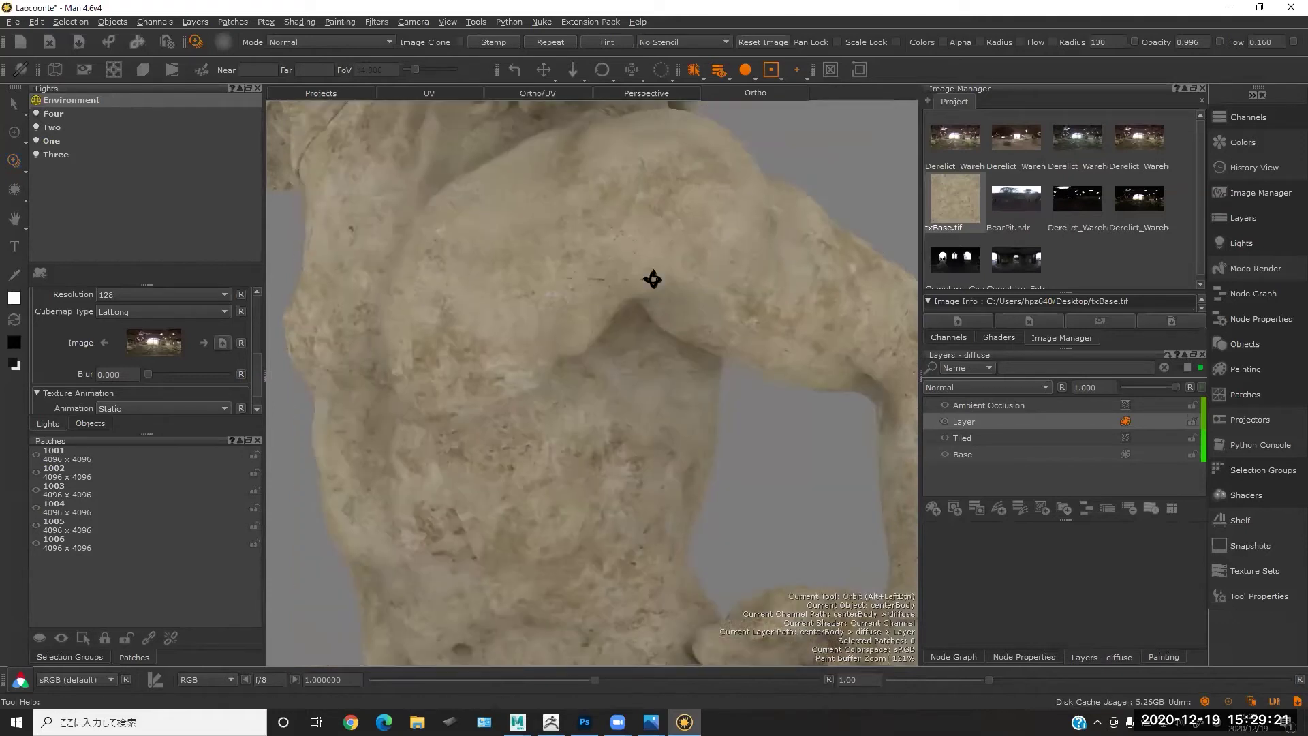
left_click_drag(652, 279, 640, 290, "alt")
right_click(647, 291)
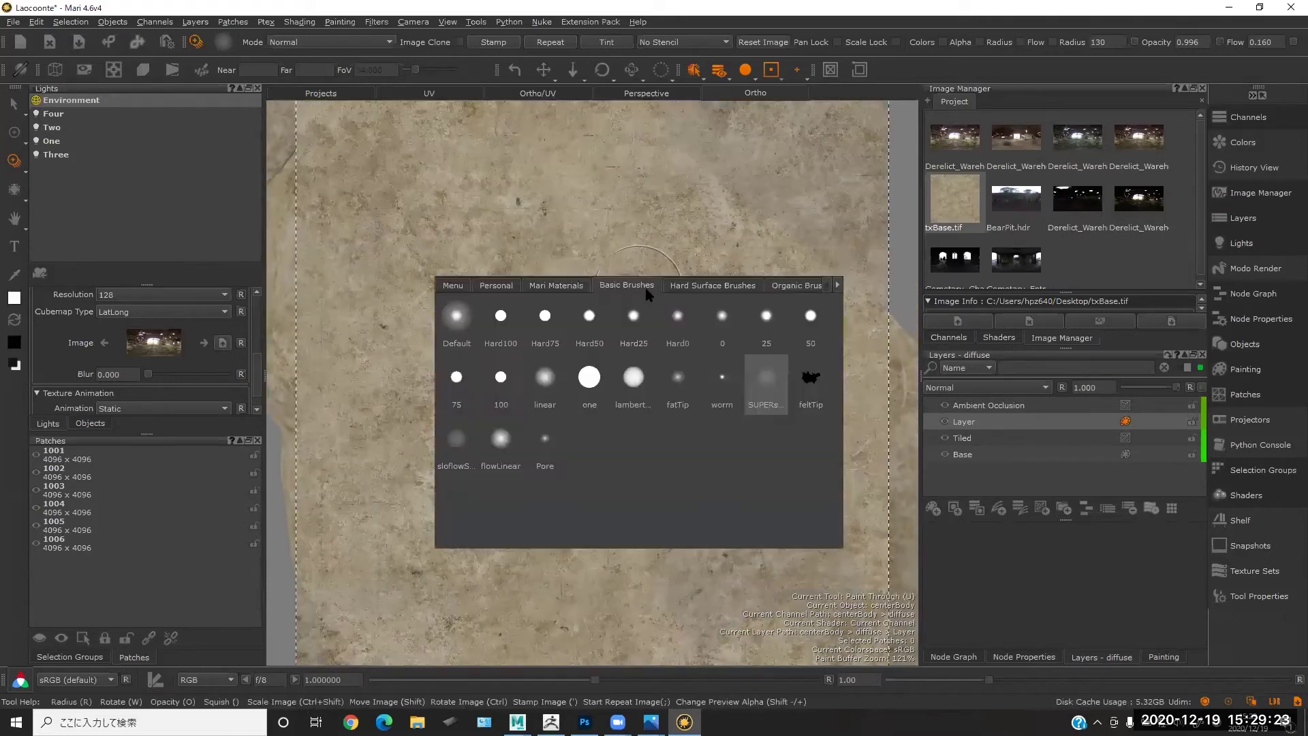
left_click(787, 287)
left_click(636, 315)
middle_click_drag(688, 272, 710, 298, "alt")
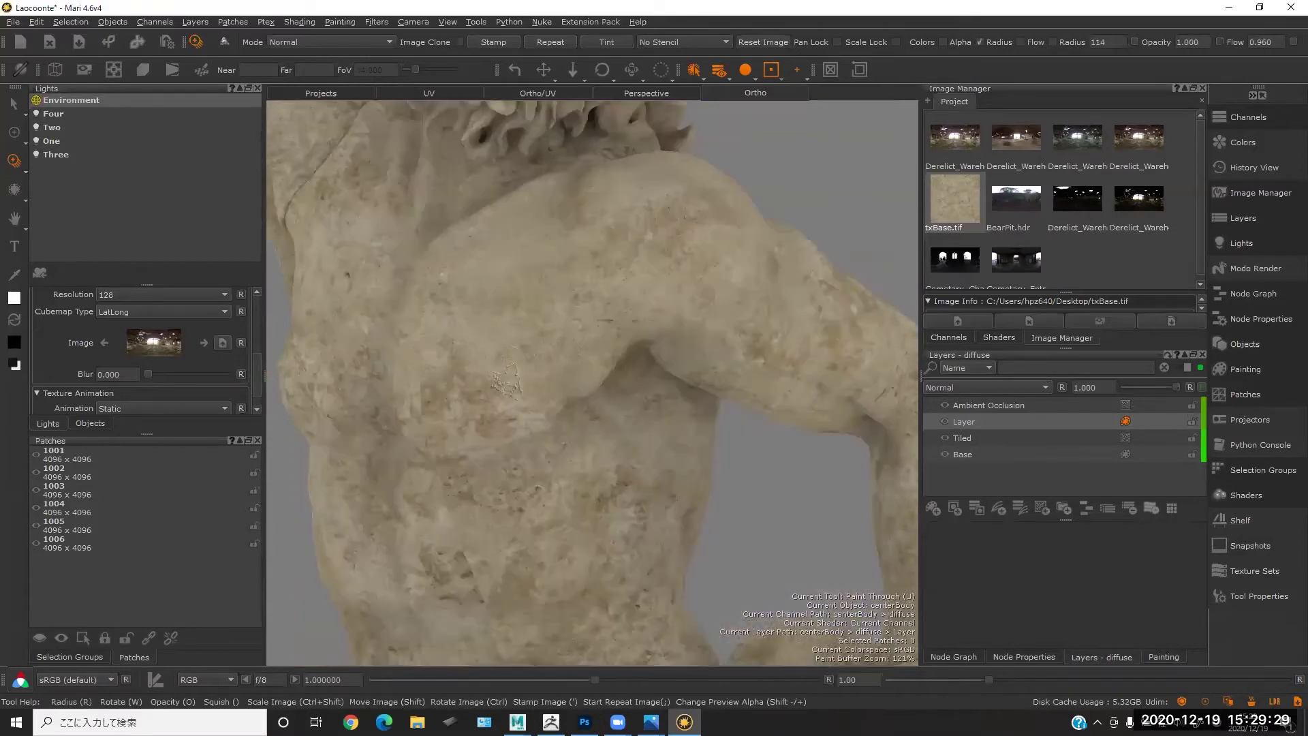
- Paint the txBase.tif texture through onto the chest with the sponge5 brush
left_click(527, 317)
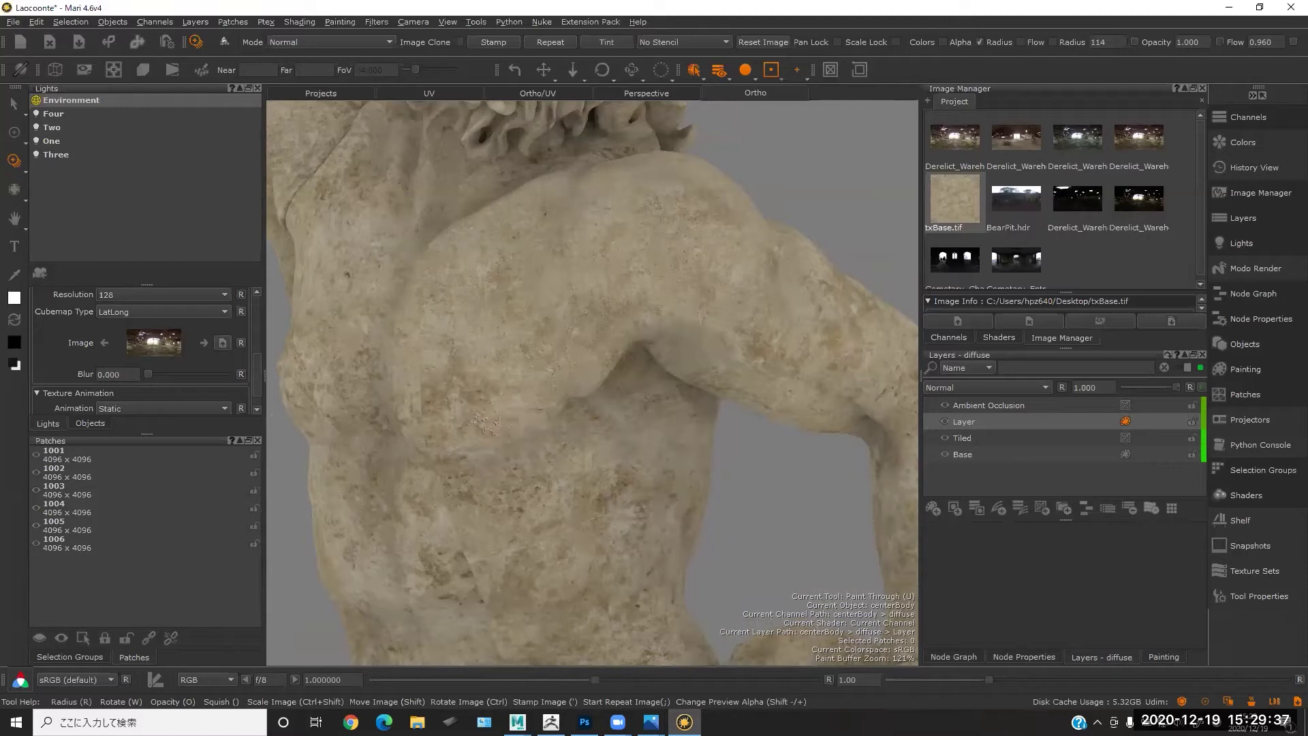
left_click_drag(511, 389, 590, 346)
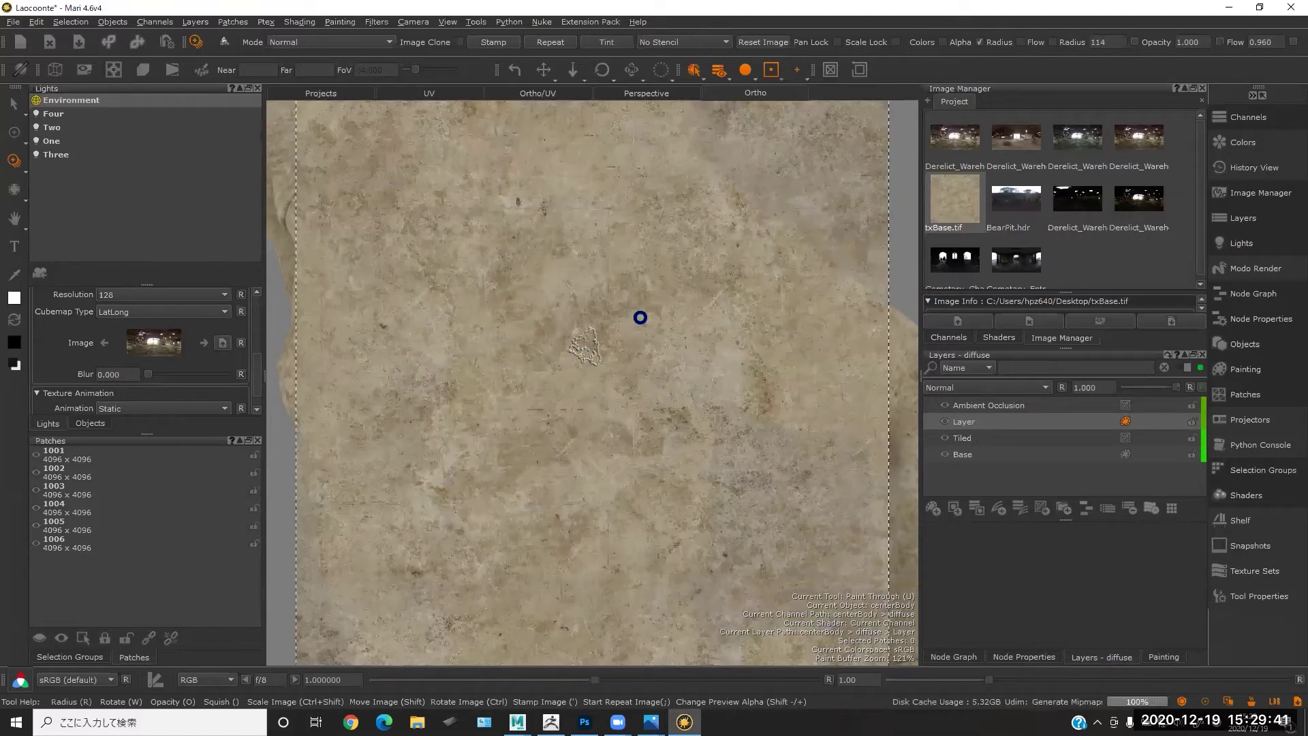
mouse_move(628, 313)
left_mouse_down("alt")
mouse_move(689, 313)
mouse_move(680, 336)
mouse_move(572, 358)
mouse_move(543, 298)
mouse_move(587, 317)
left_mouse_up("alt")
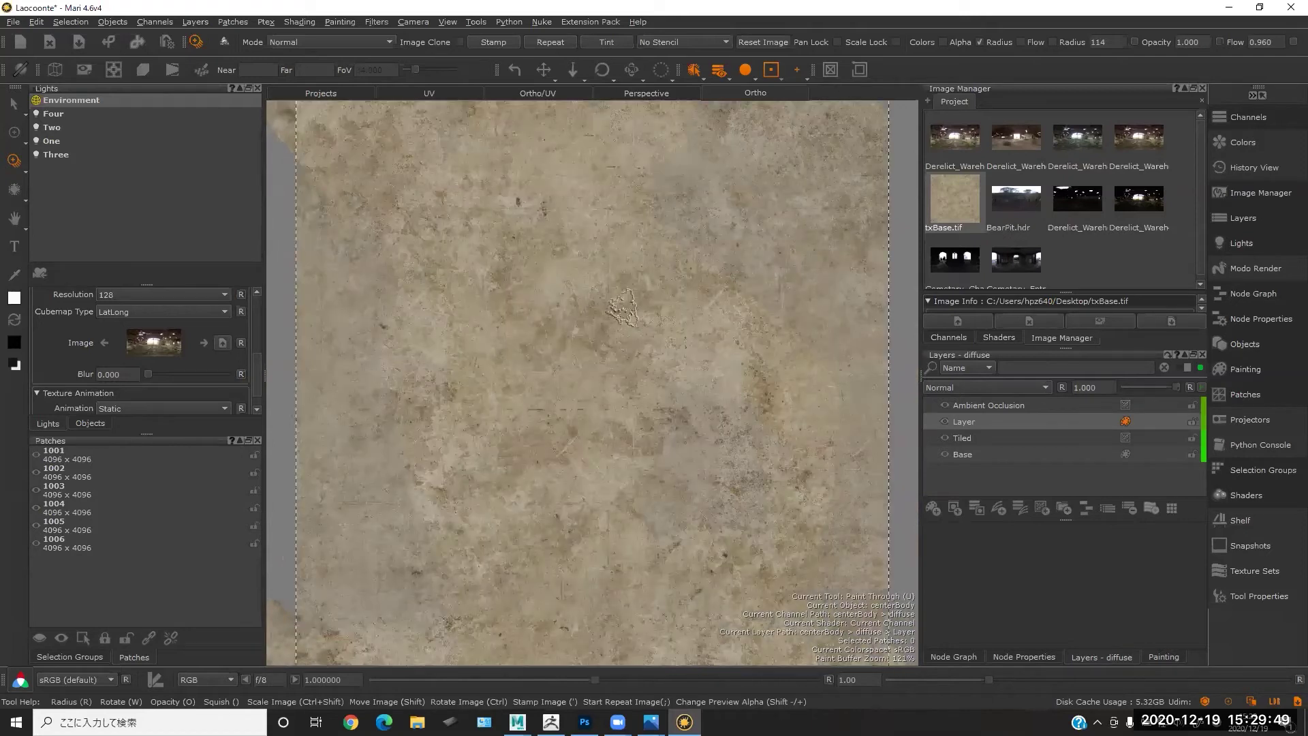
- Reselect the sponge5 organic brush and frame the upper body to review the painted torso
key("k")
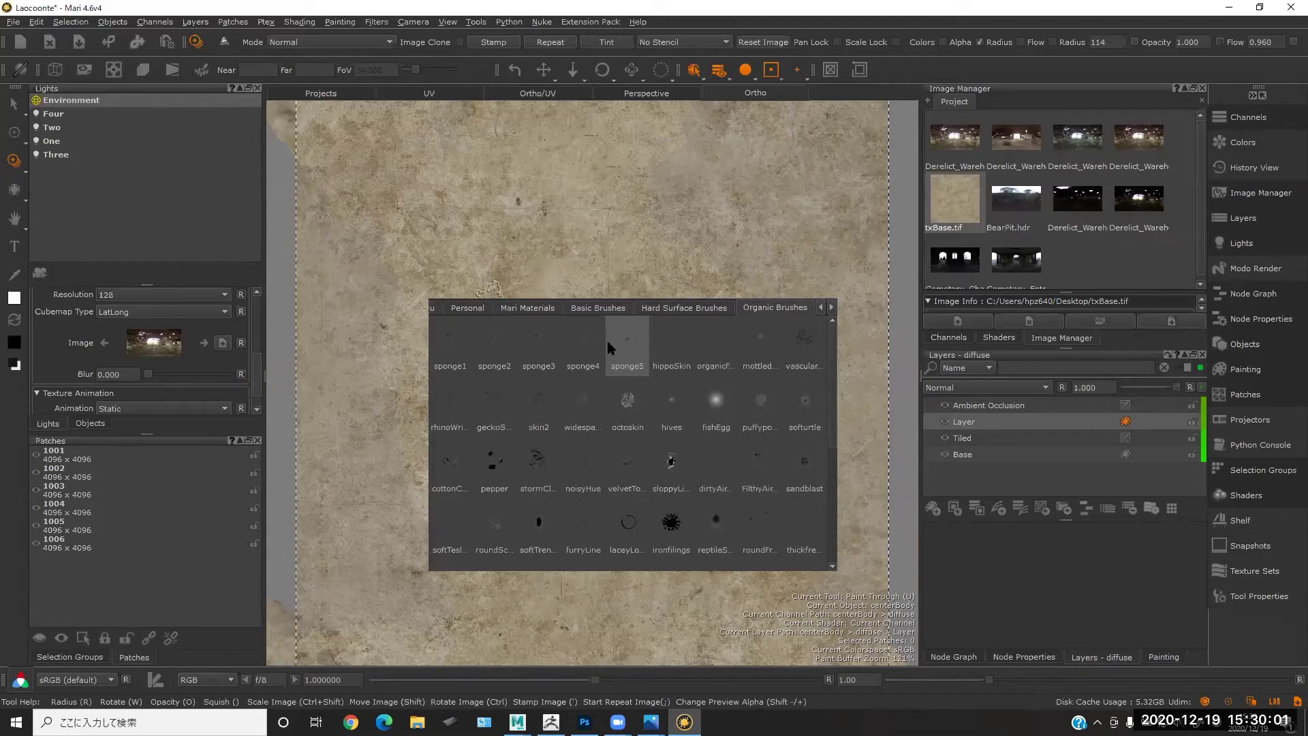
left_click(624, 338)
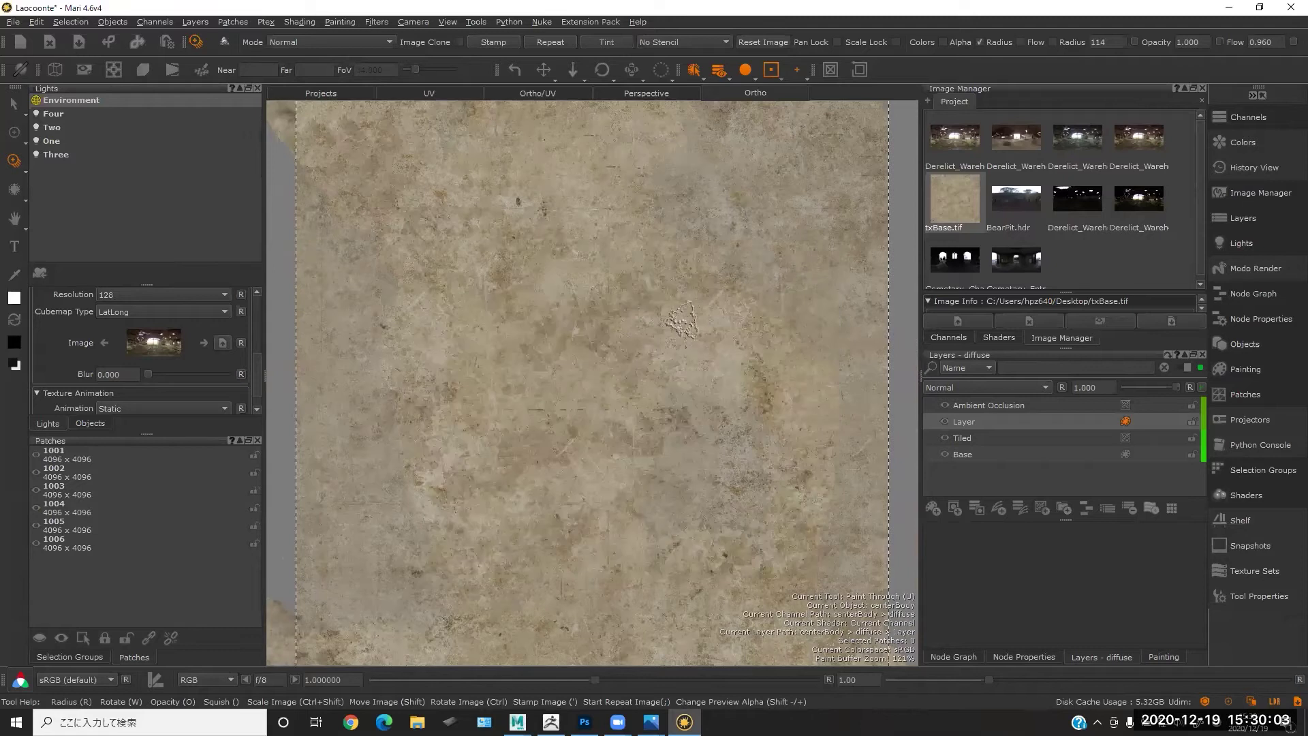
left_click_drag(521, 325, 630, 336, "alt")
middle_click_drag(601, 339, 653, 370, "alt")
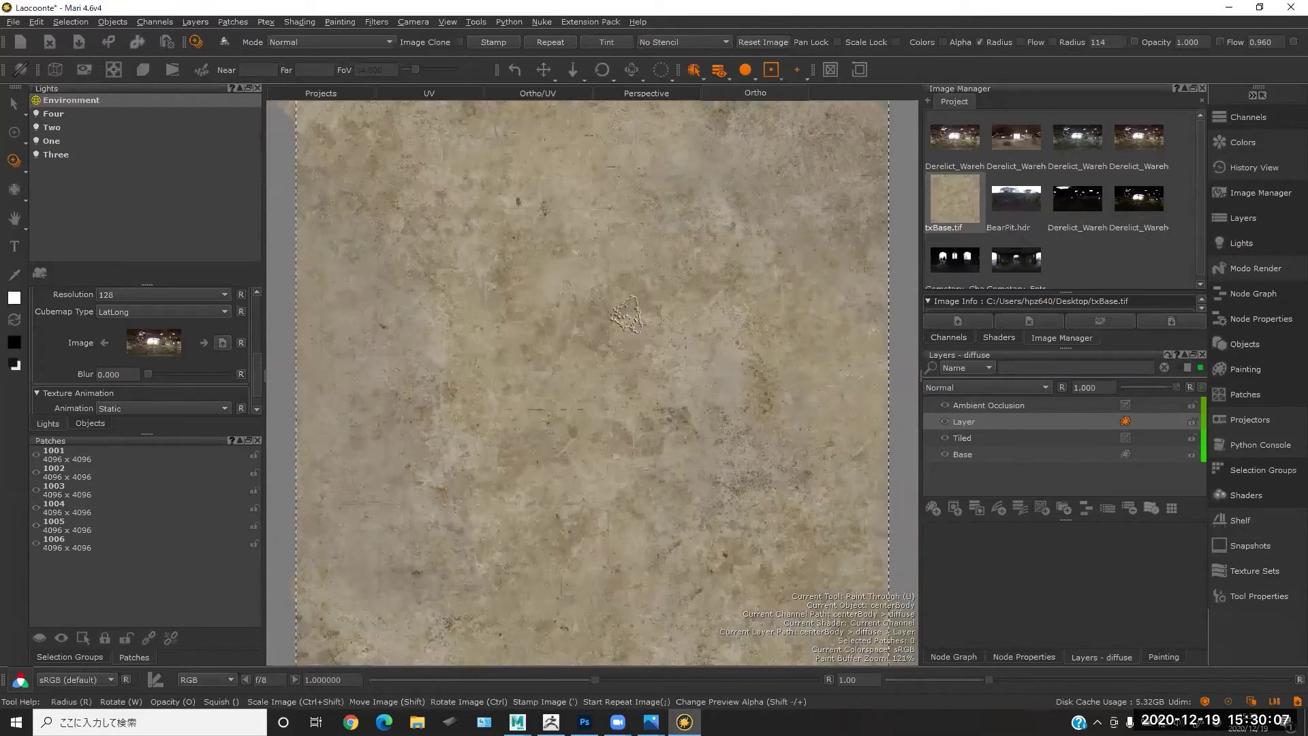
mouse_move(641, 343)
middle_mouse_down()
mouse_move(626, 376)
mouse_move(660, 356)
mouse_move(536, 308)
mouse_move(616, 303)
middle_mouse_up()
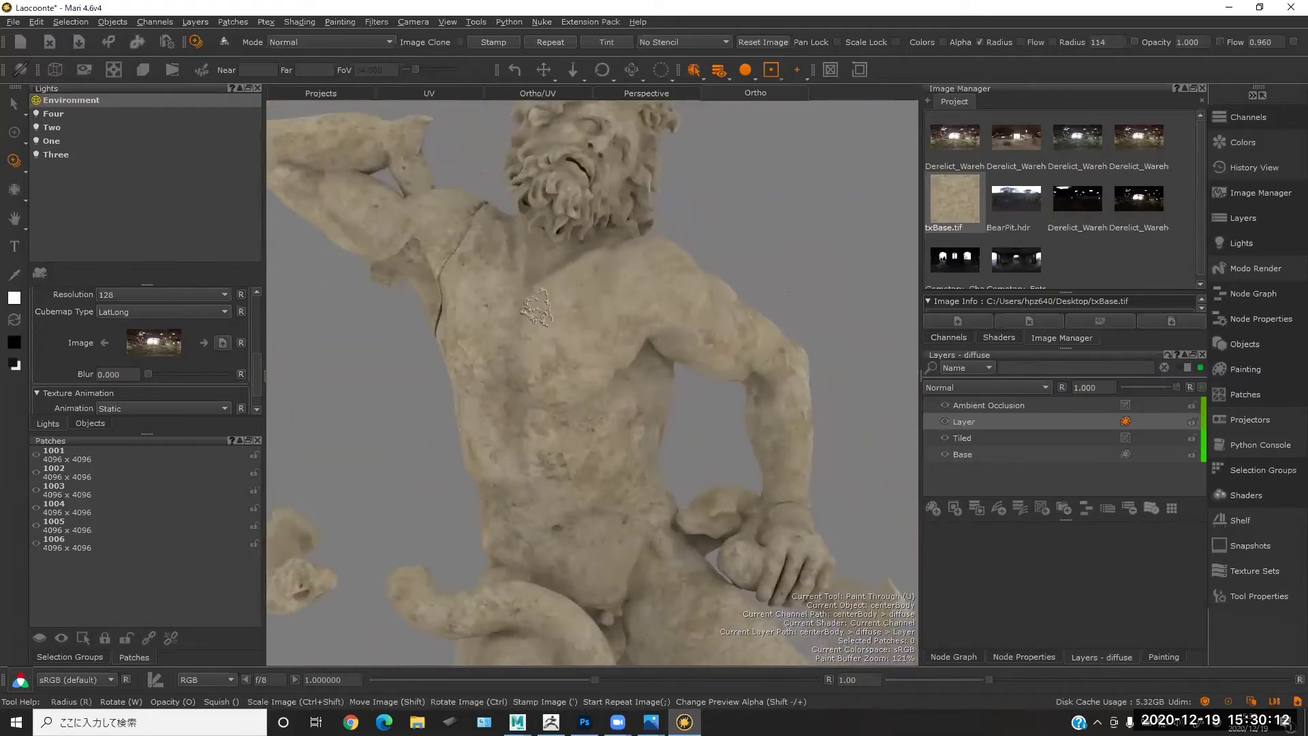
- Paint the txBase.tif texture through onto the torso with the sponge5 organic brush
key("k")
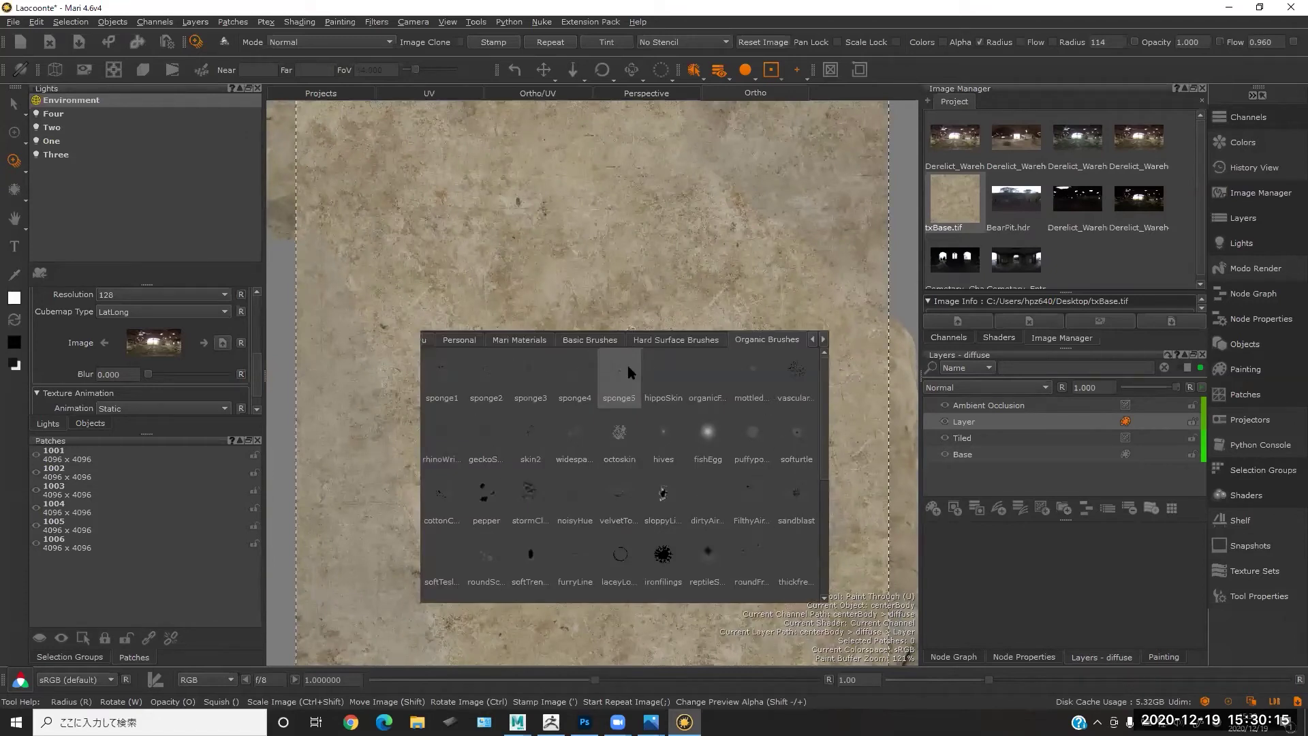
key("k")
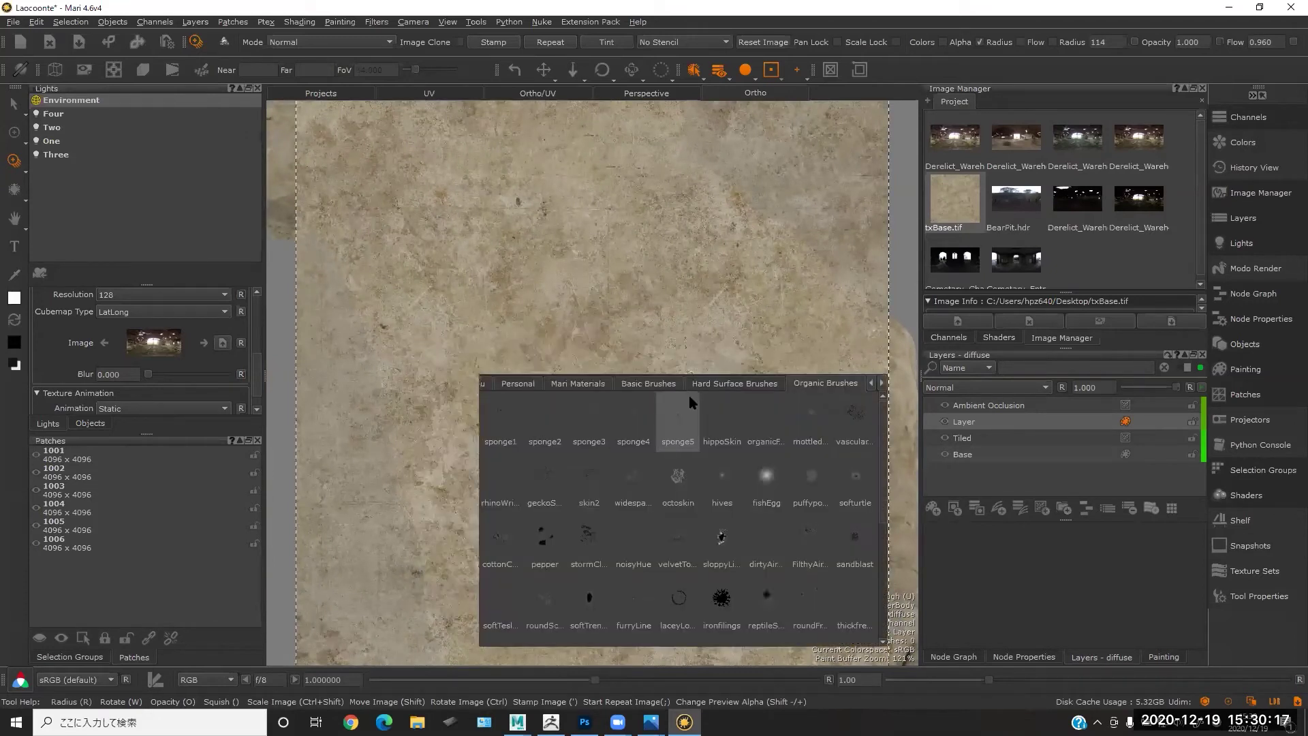
key("k")
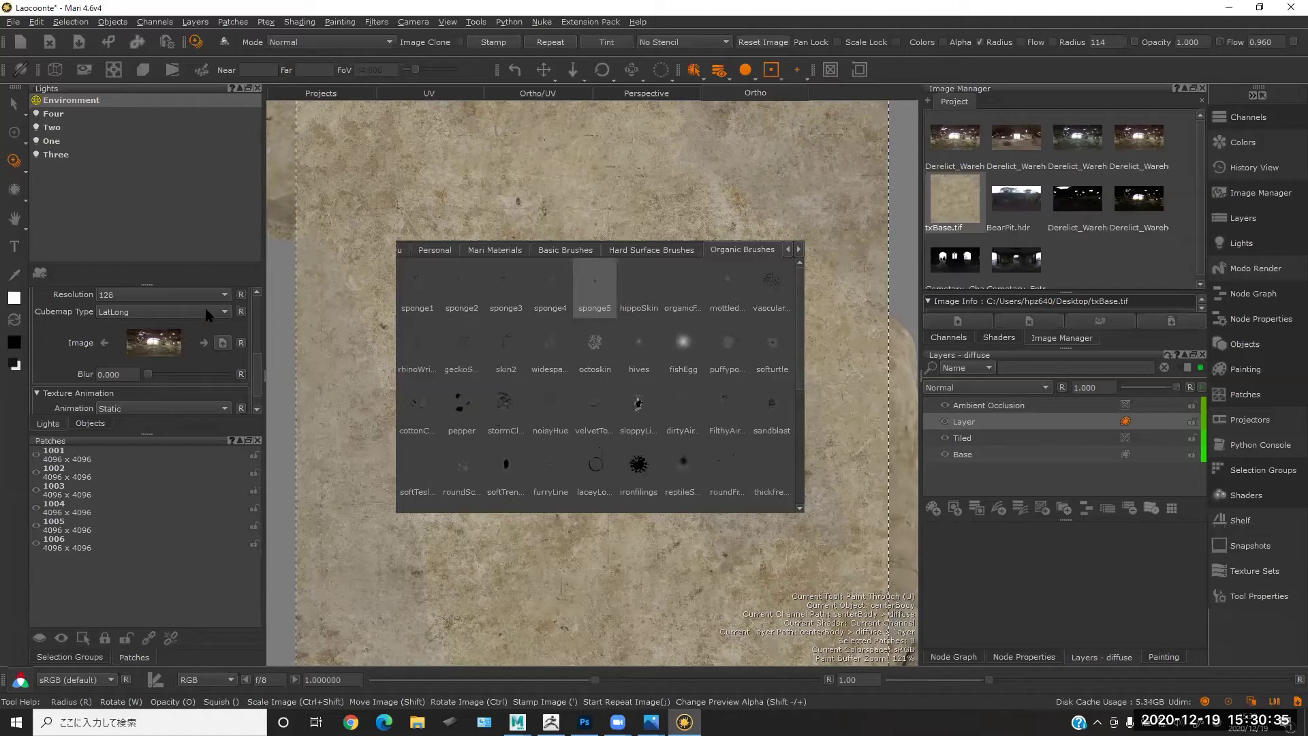
left_click(382, 318)
mouse_move(800, 360)
left_mouse_down()
mouse_move(807, 476)
mouse_move(823, 361)
left_mouse_up()
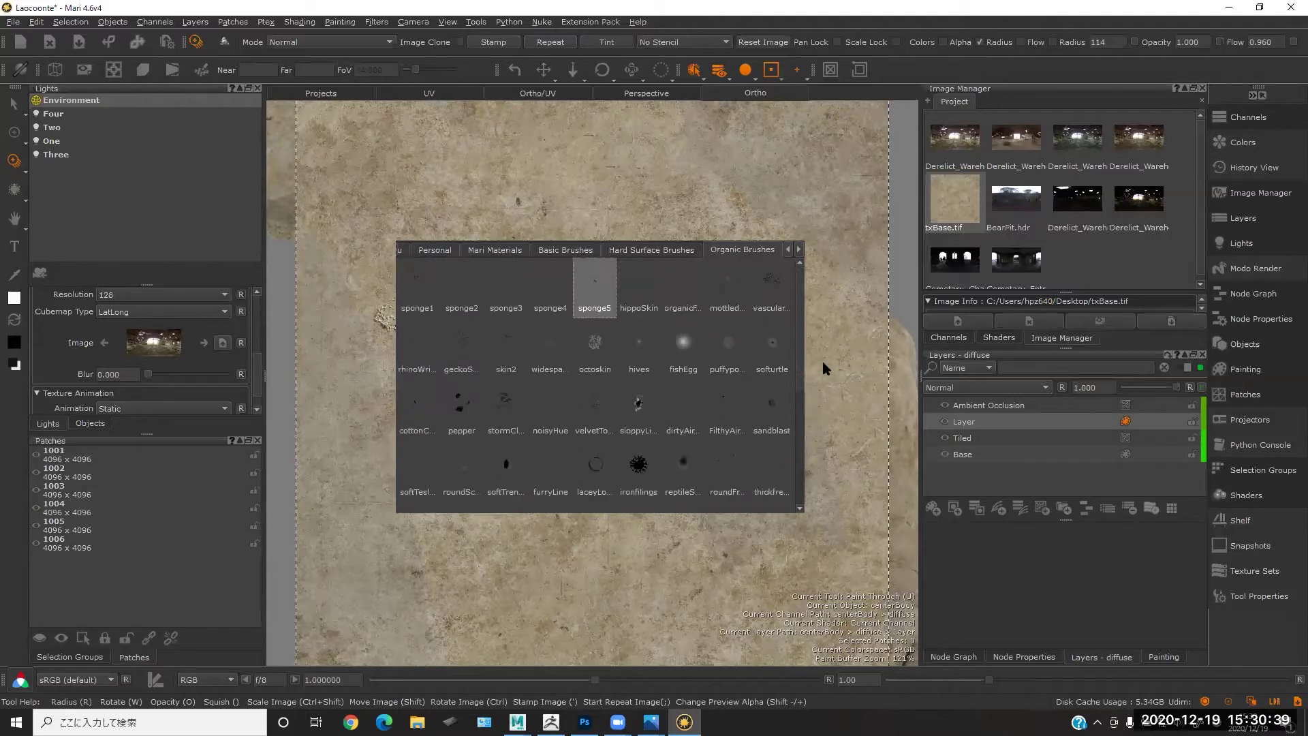
left_click(596, 169)
mouse_move(597, 175)
left_mouse_down("alt")
mouse_move(656, 327)
mouse_move(415, 313)
mouse_move(668, 309)
mouse_move(625, 310)
mouse_move(654, 284)
mouse_move(504, 283)
mouse_move(600, 373)
mouse_move(597, 436)
mouse_move(511, 458)
mouse_move(650, 485)
left_mouse_up("alt")
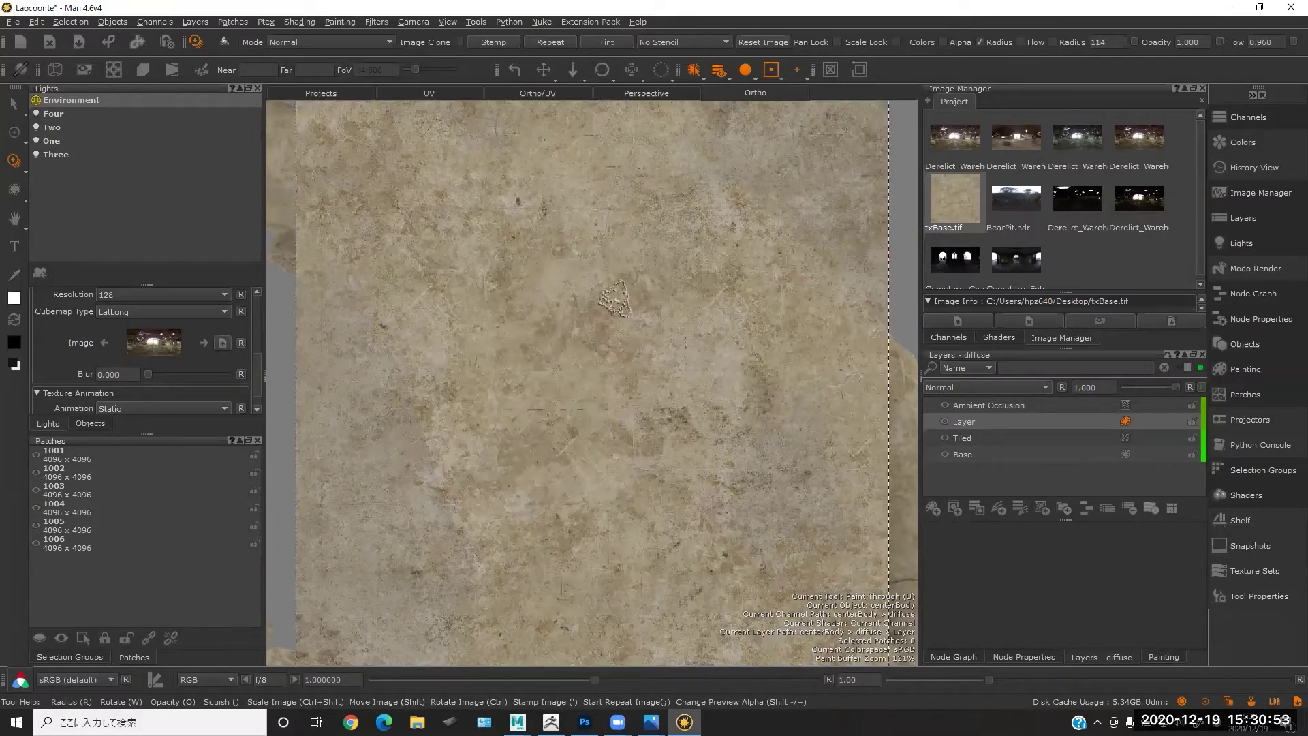
- Warp the newly painted chest texture by placing a Warp grid over it and shifting its upper control points toward the shoulders
left_click(15, 193)
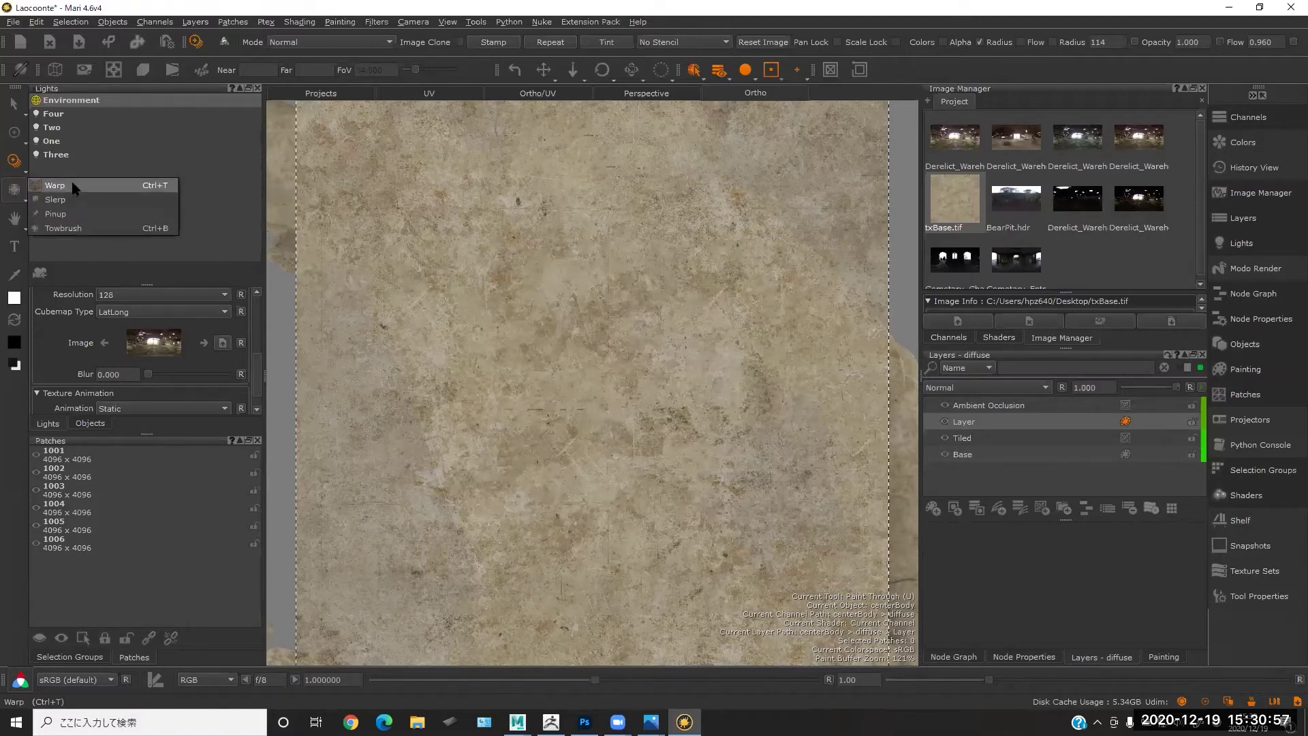
left_click(55, 185)
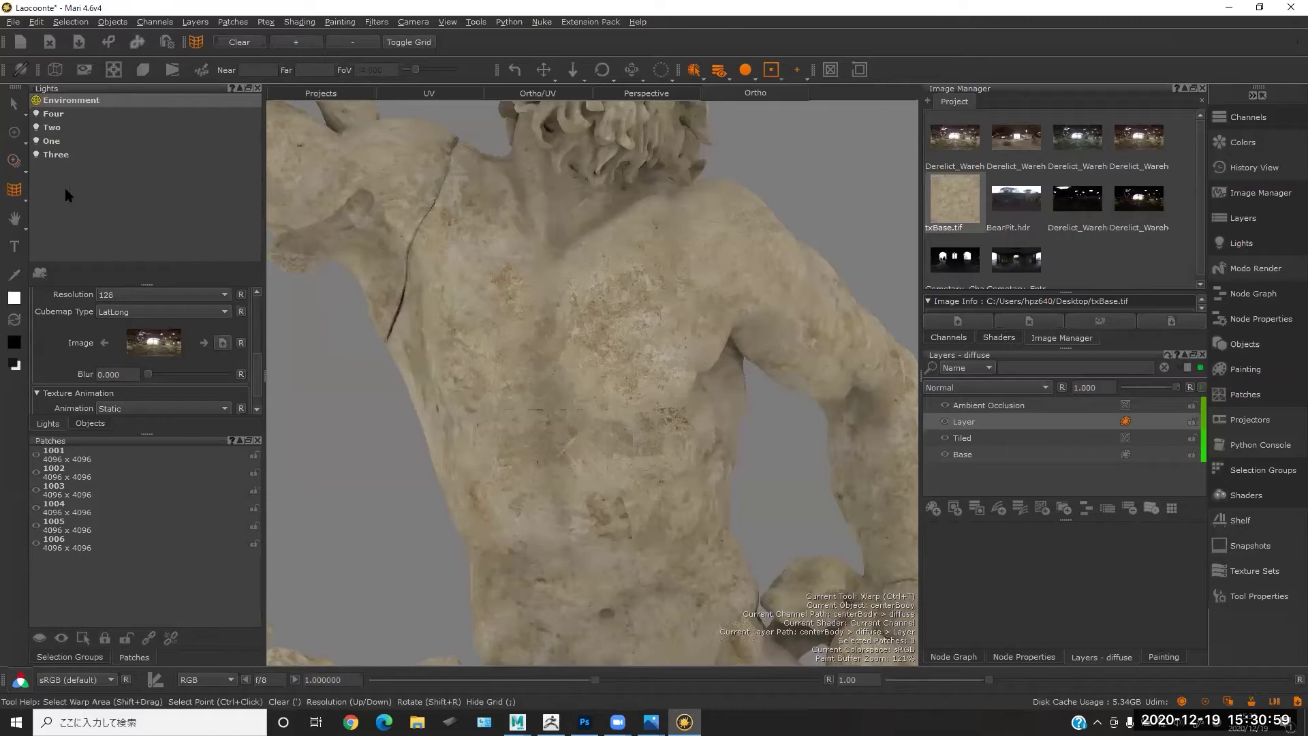
left_click_drag(444, 258, 718, 475, "shift")
mouse_move(718, 260)
left_mouse_down()
mouse_move(677, 321)
mouse_move(714, 257)
mouse_move(699, 300)
mouse_move(734, 265)
left_mouse_up()
mouse_move(582, 257)
left_mouse_down()
mouse_move(553, 294)
mouse_move(587, 263)
left_mouse_up()
left_click_drag(448, 276, 413, 291)
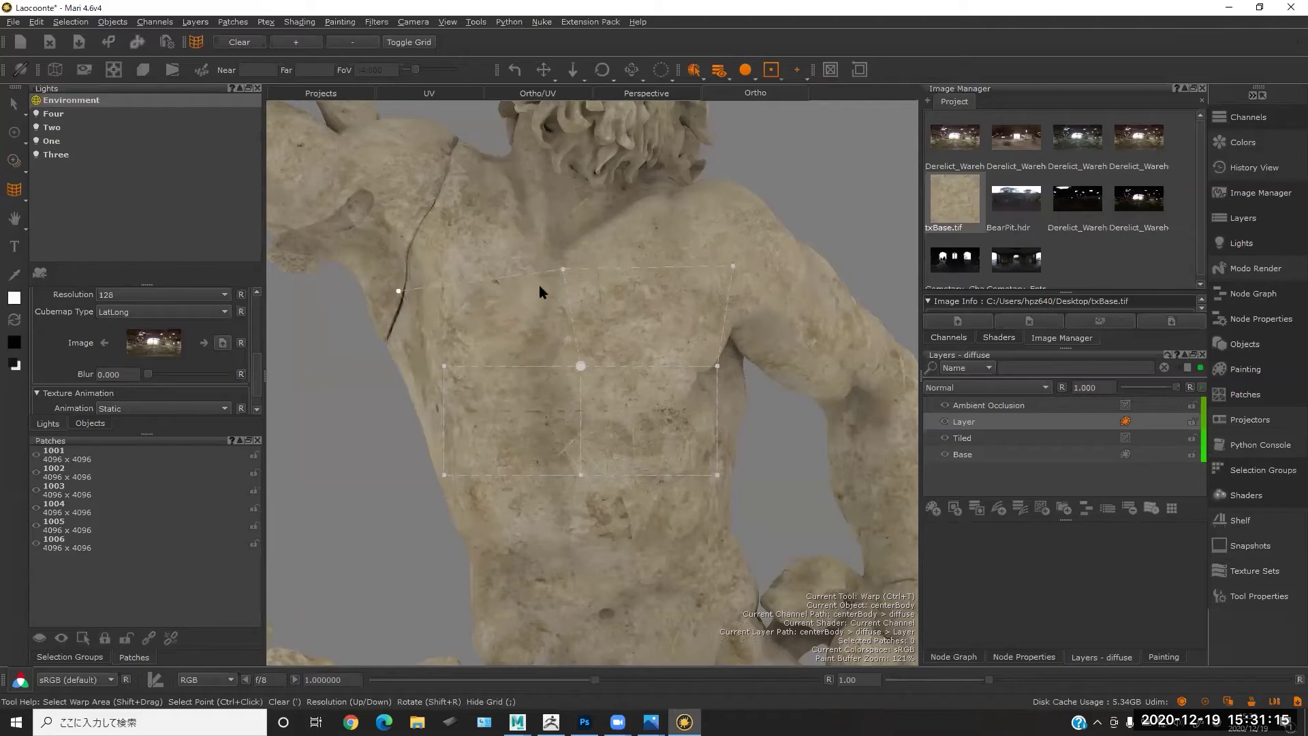
- Refine the chest's warp grid to five by five cells and move its inner and edge points to distort the painted texture
key("Up")
key("Down")
key("Up")
key("Up")
key("Down")
key("Down")
key("Up")
key("Up")
left_click_drag(542, 297, 513, 291)
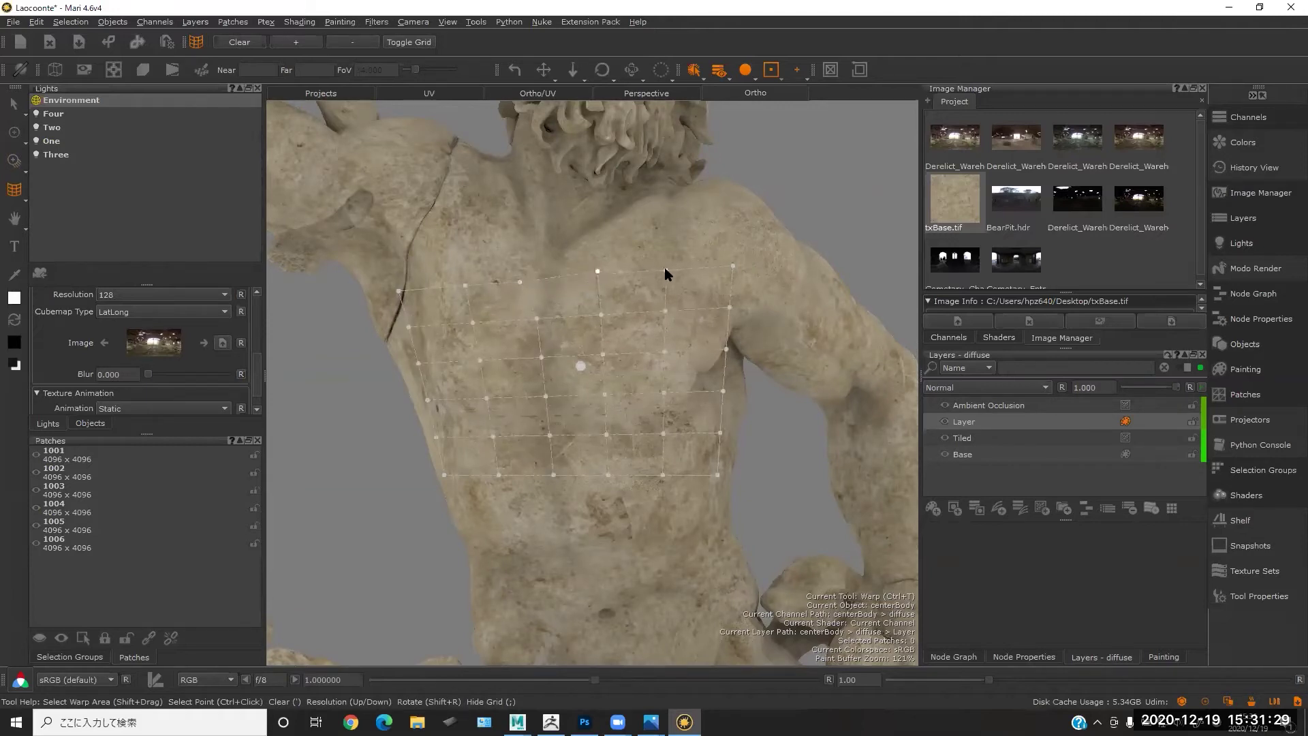
left_click_drag(724, 308, 595, 359)
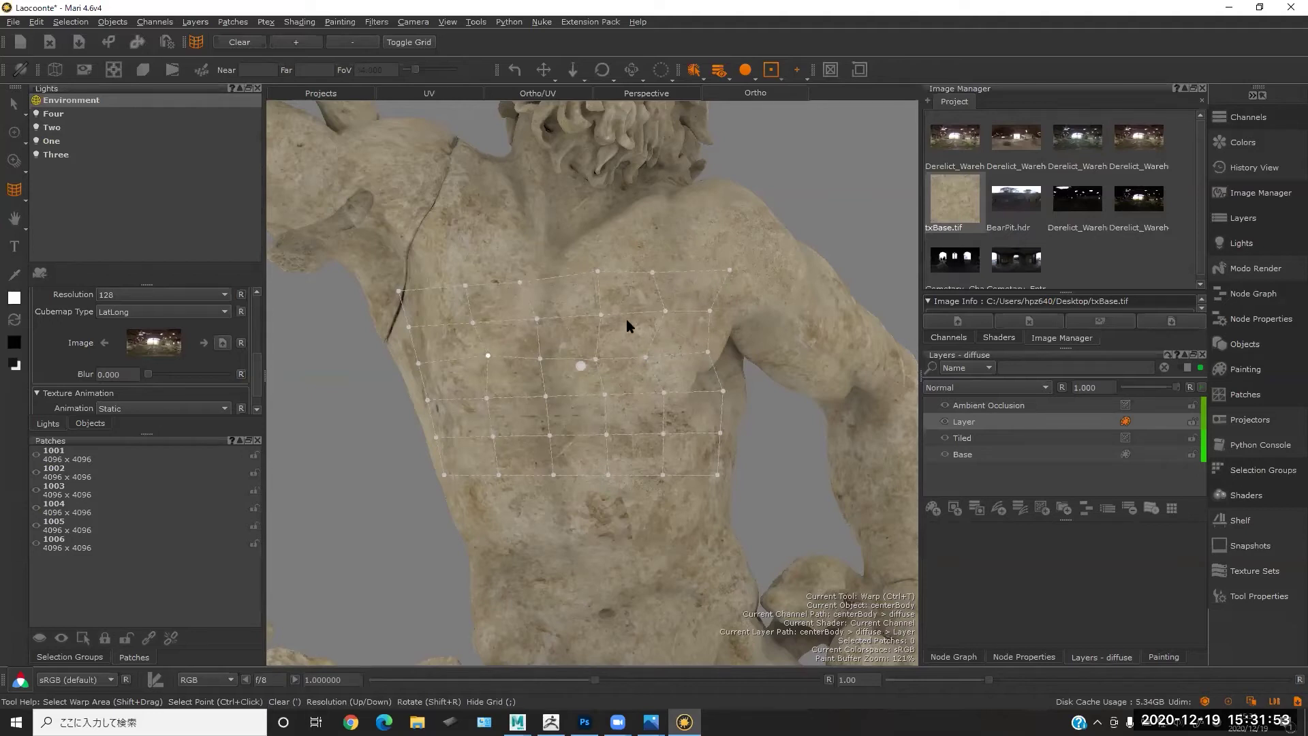
middle_click_drag(684, 286, 611, 279)
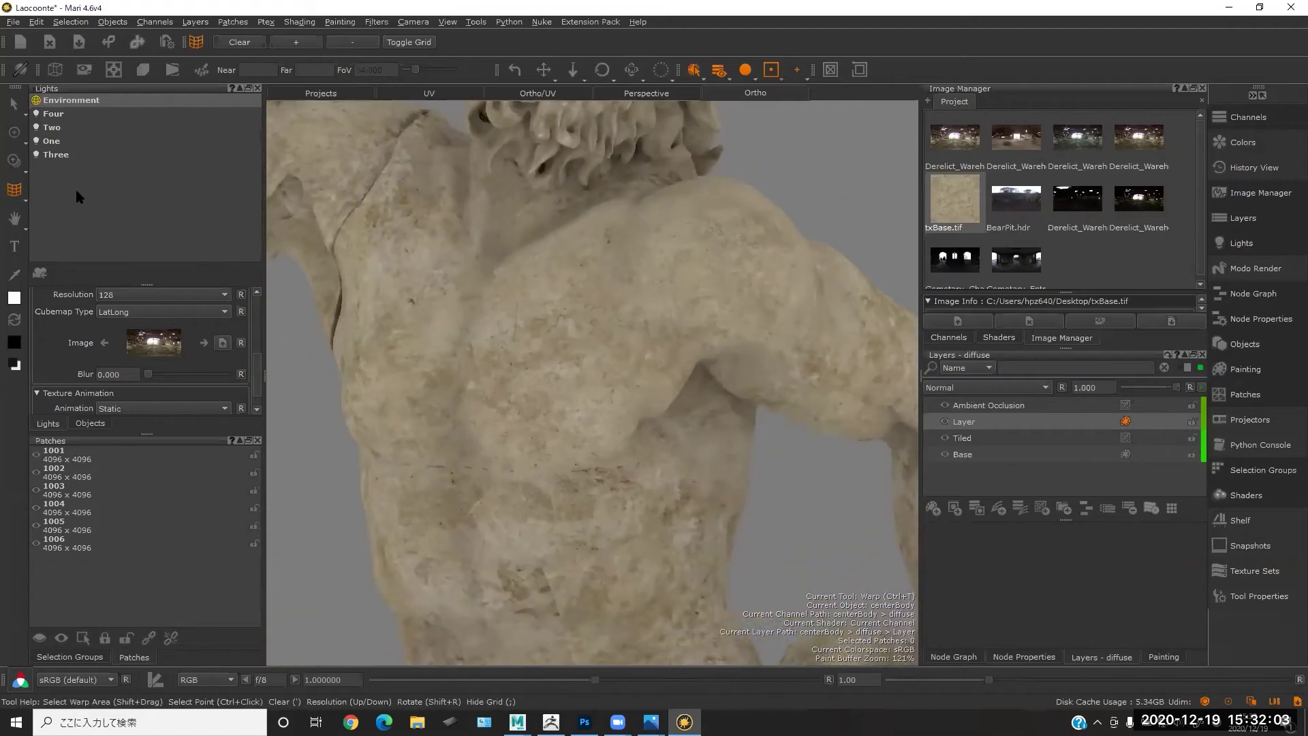
left_click(14, 190)
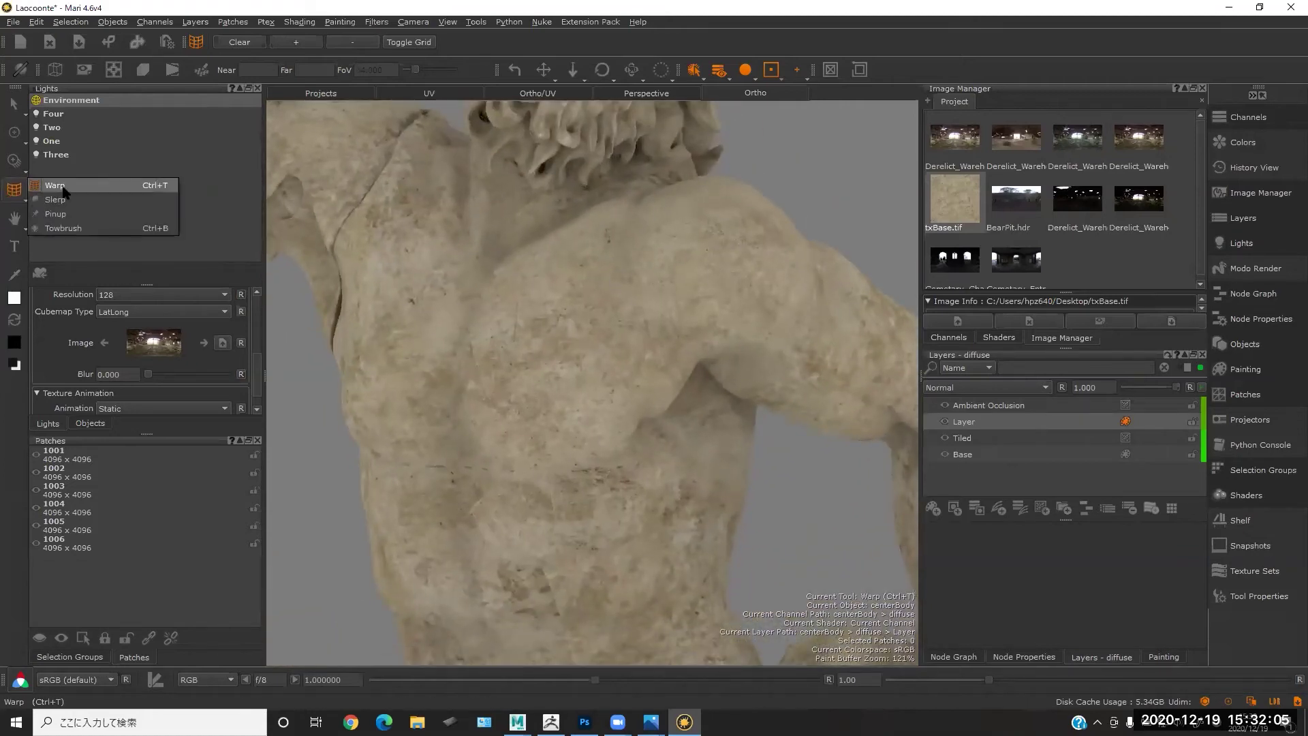
middle_click_drag(599, 350, 659, 320, "alt")
left_click_drag(659, 321, 640, 323, "alt")
right_click_drag(641, 323, 695, 243, "alt")
left_click_drag(695, 247, 660, 289, "alt")
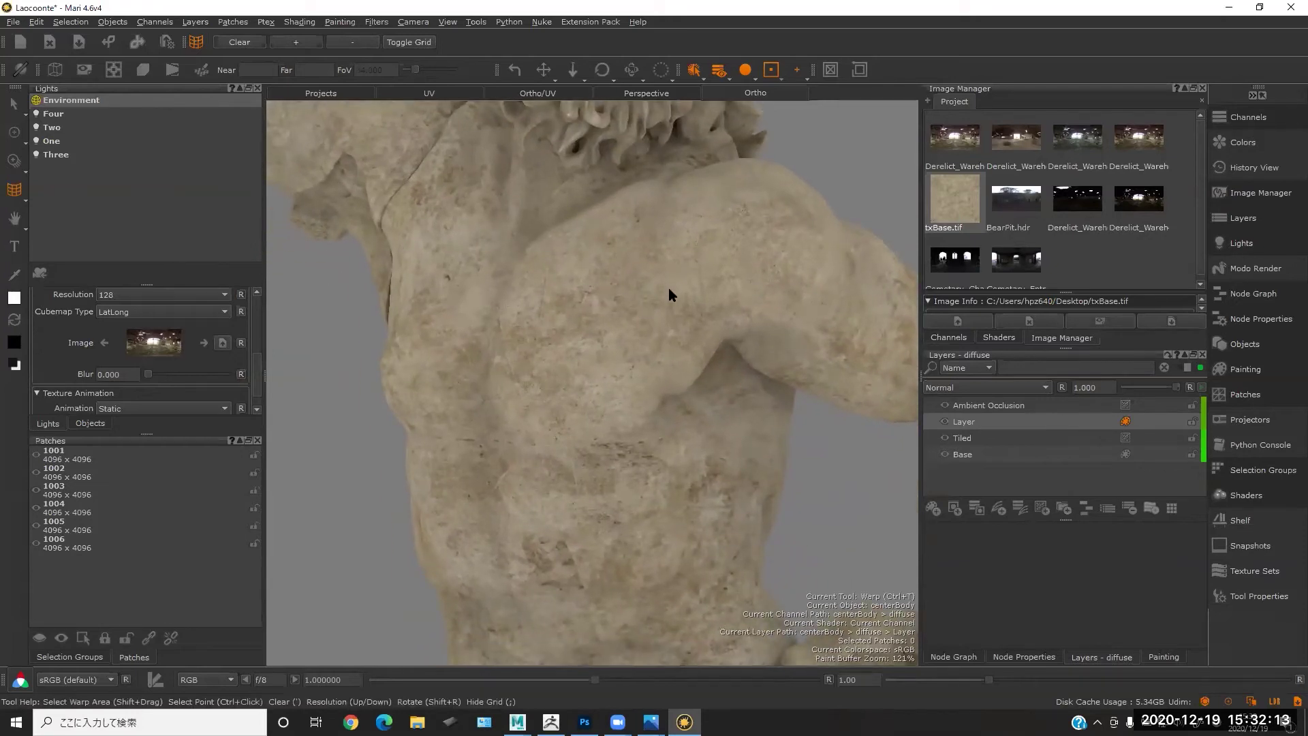
- Paint the txBase.tif texture through onto the statue's face with the Paint Through tool
key("u")
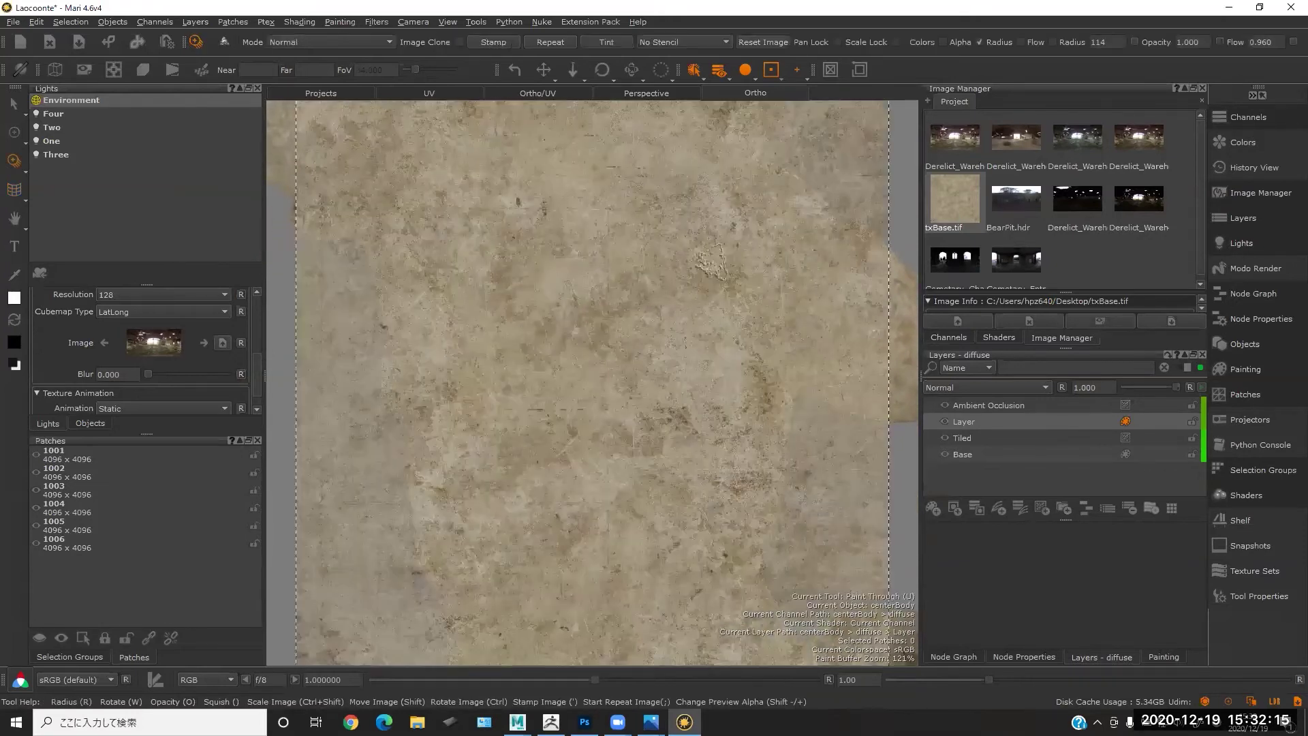
right_click_drag(663, 291, 644, 249, "alt")
mouse_move(668, 300)
left_mouse_down("alt")
mouse_move(714, 295)
mouse_move(681, 290)
left_mouse_up("alt")
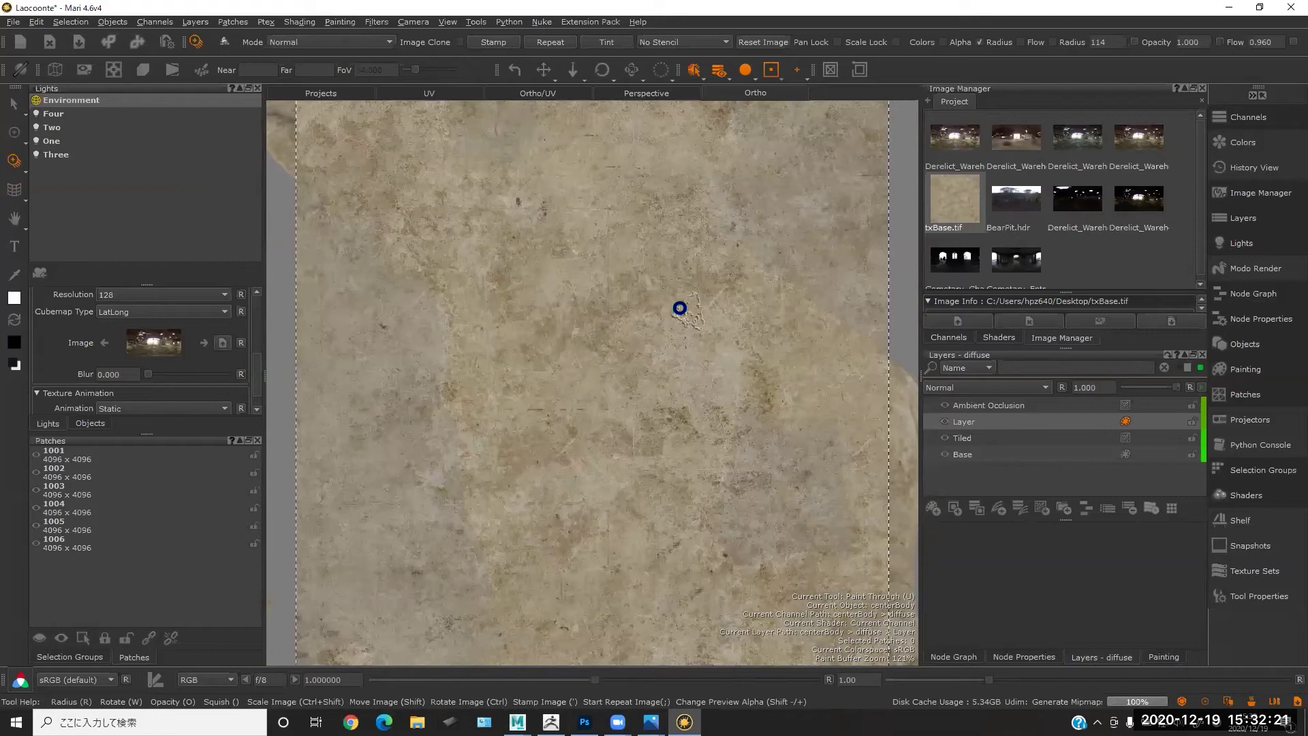
middle_click_drag(626, 276, 667, 457, "alt")
right_click_drag(600, 327, 654, 350, "alt")
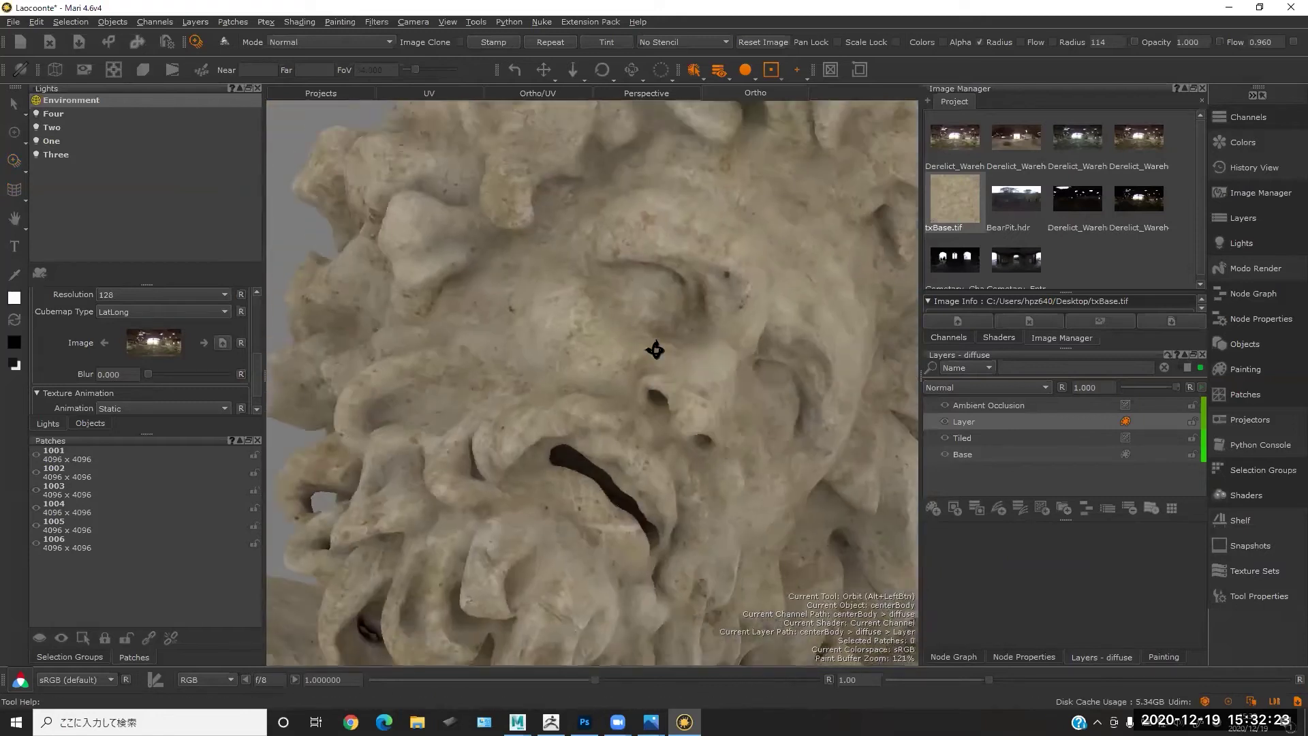
left_click_drag(654, 350, 629, 346, "alt")
middle_click_drag(630, 346, 603, 378, "alt")
middle_click_drag(647, 306, 607, 306, "alt")
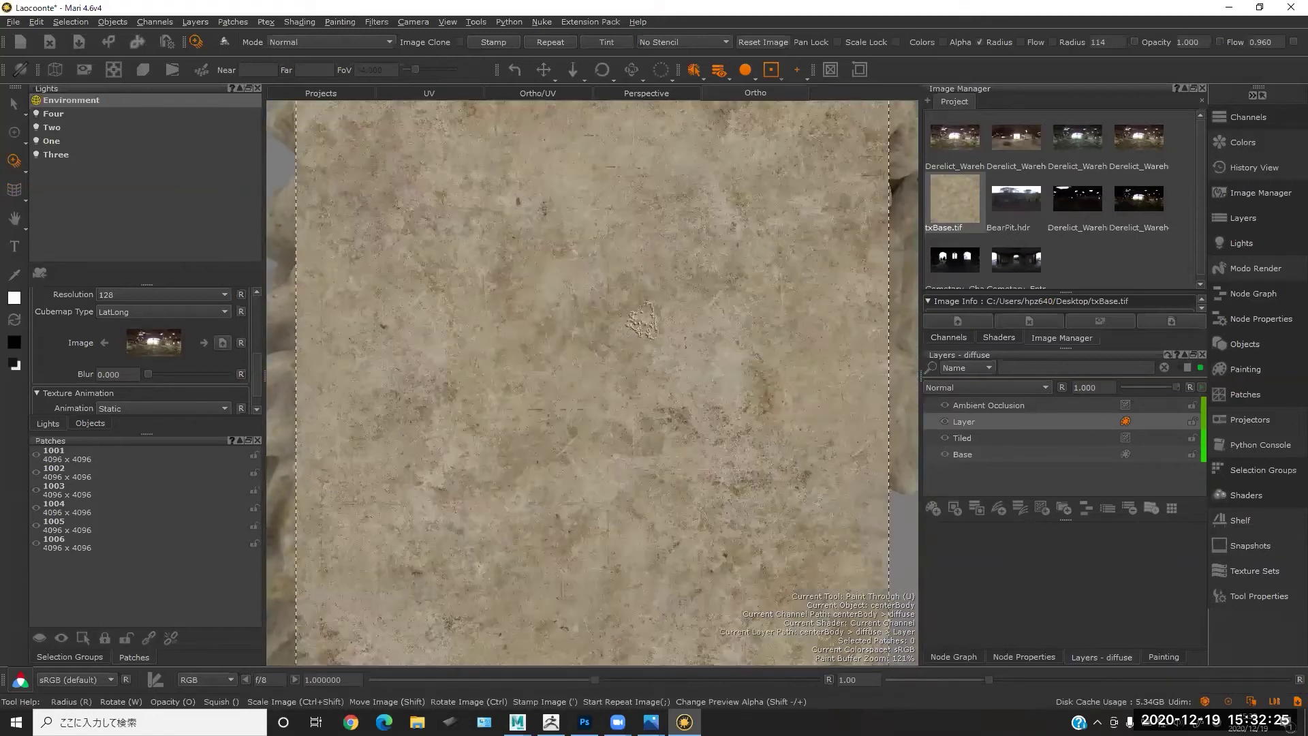
left_click_drag(632, 314, 620, 310)
- Warp the painted face texture with a five-by-five grid, moving points around the eyes and cheek, and bake the result
key("ctrl+t")
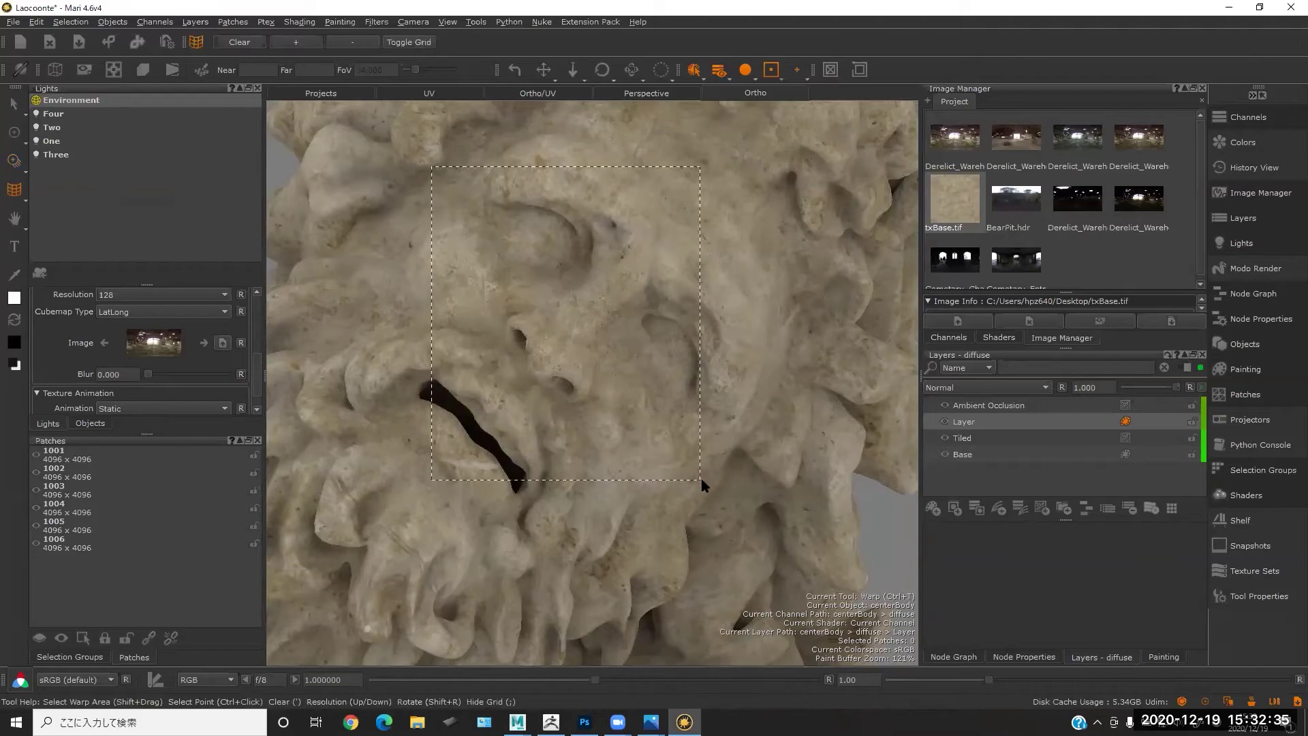
left_click_drag(657, 298, 670, 299)
left_click_drag(657, 230, 698, 203)
left_click_drag(600, 230, 611, 201)
left_click_drag(595, 295, 627, 283)
left_click_drag(602, 360, 752, 392)
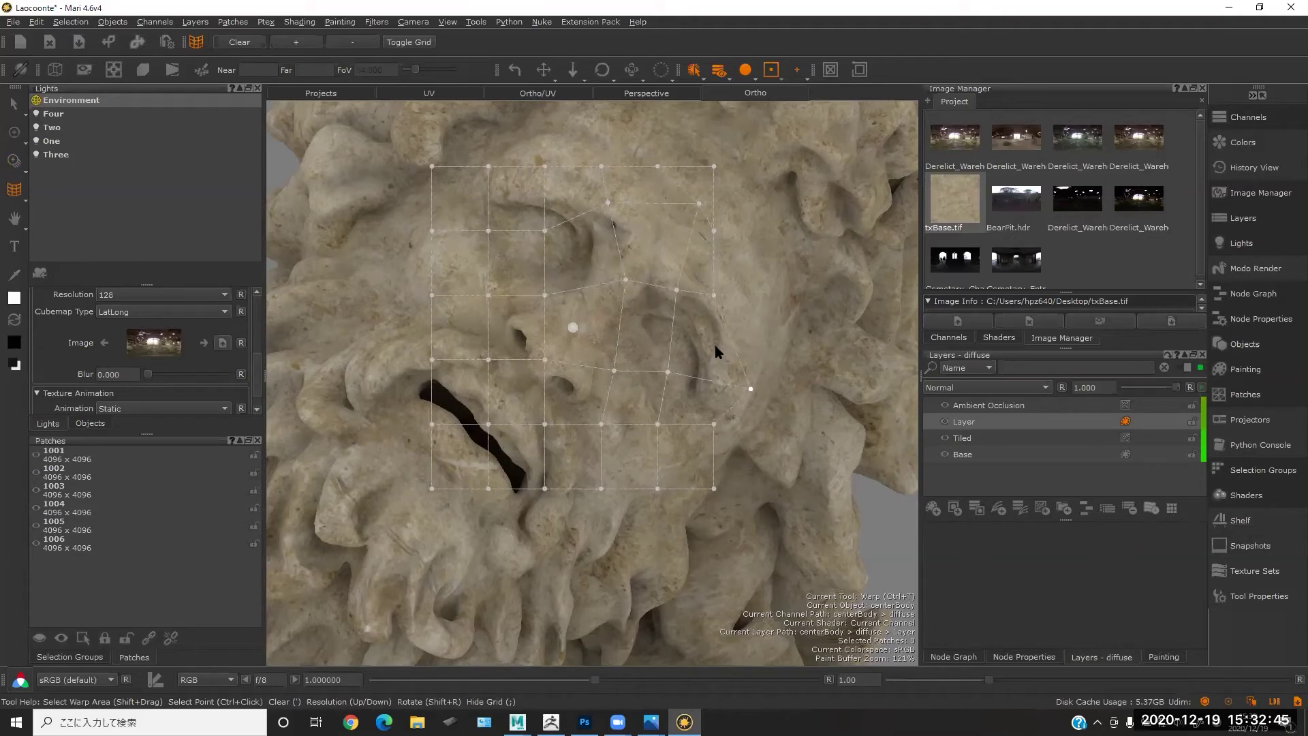
key("b")
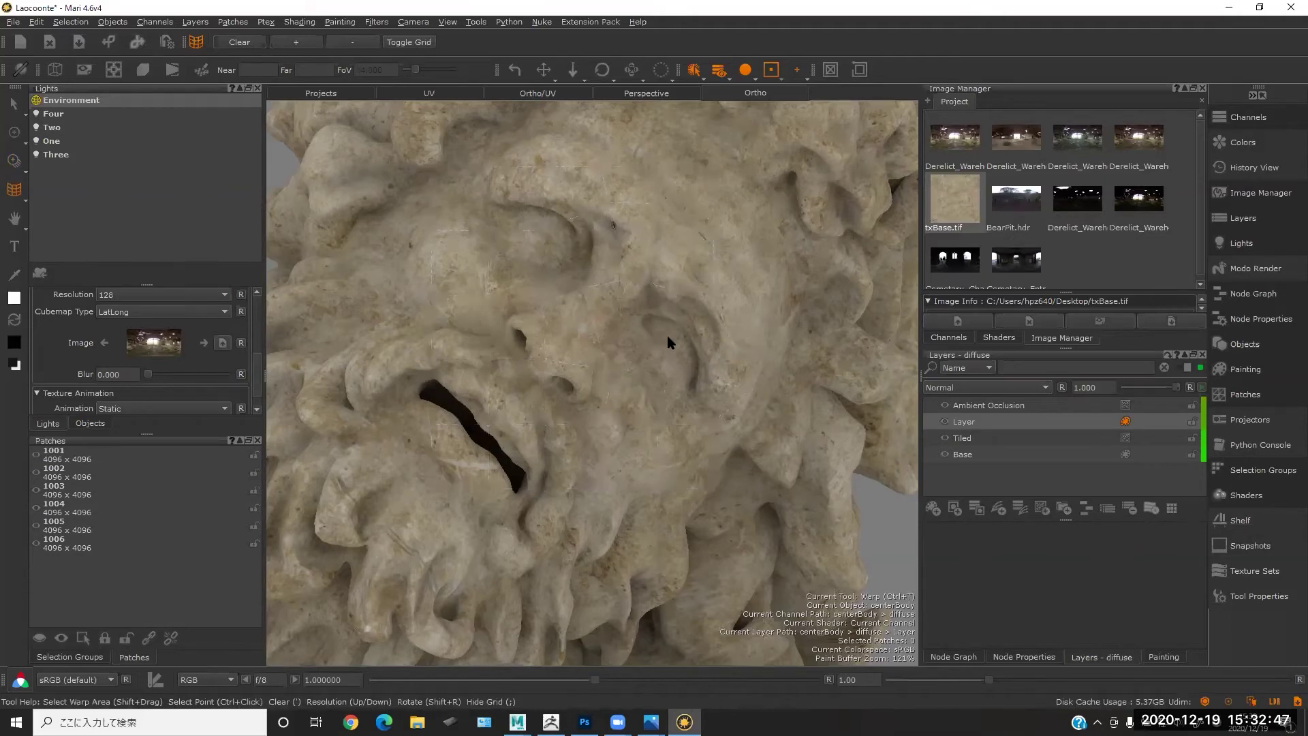
- Paint another pass of the txBase.tif texture through across the nose and cheek
left_click_drag(668, 342, 639, 341, "alt")
middle_click_drag(639, 341, 669, 381, "alt")
left_click_drag(669, 381, 681, 314, "alt")
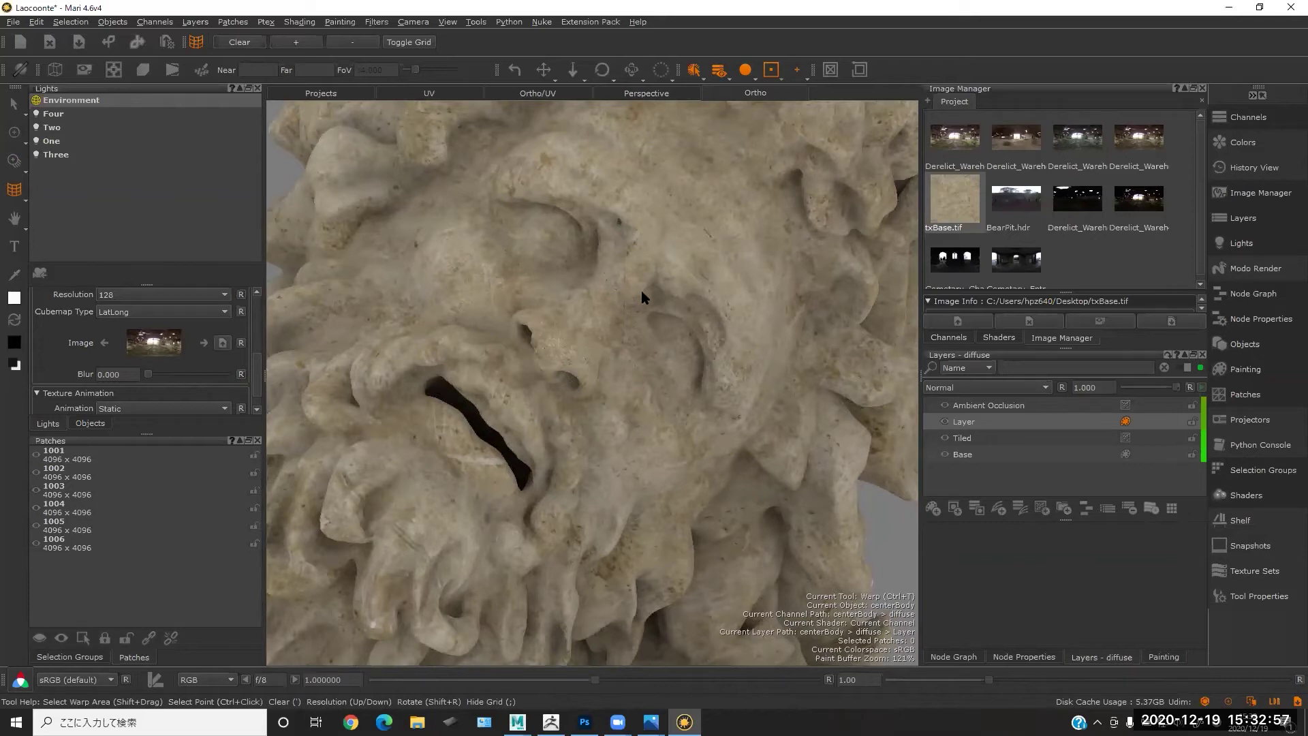
key("u")
mouse_move(613, 346)
left_mouse_down()
mouse_move(634, 399)
mouse_move(705, 365)
left_mouse_up()
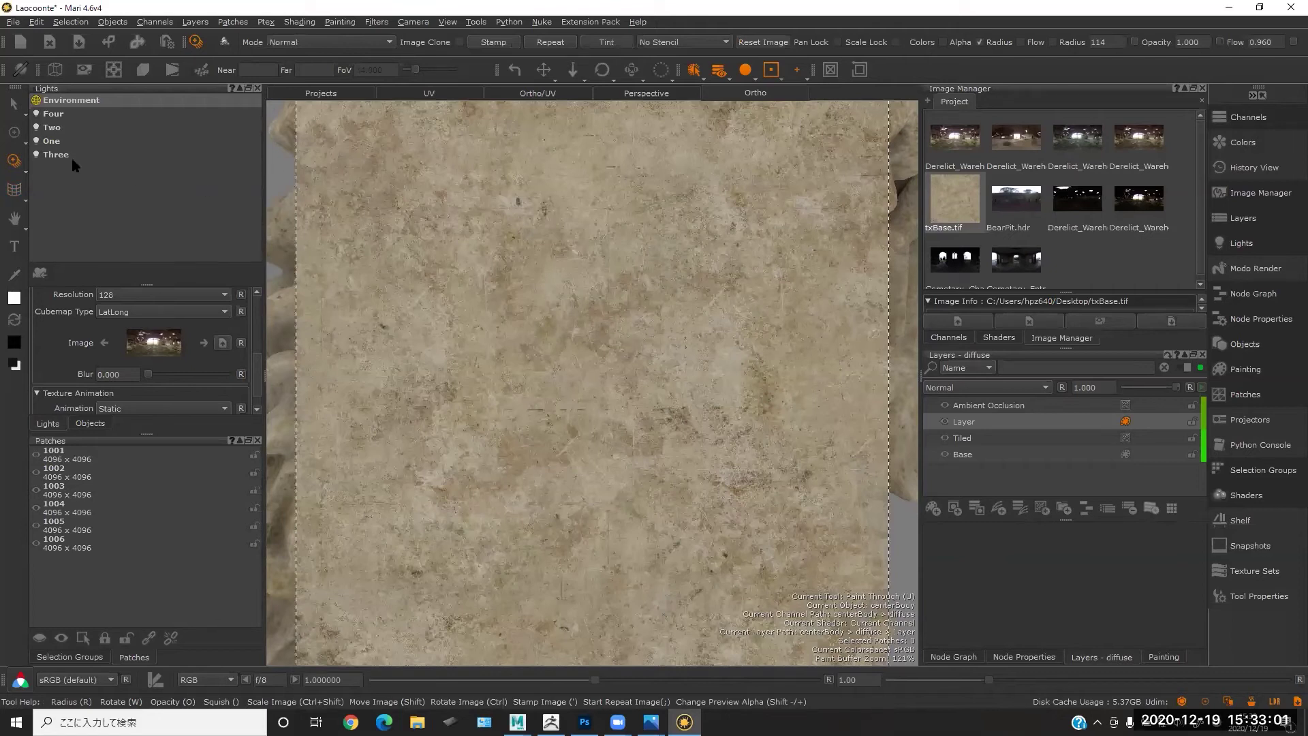
- Warp the new face paint with a two-by-two grid, adjusting its edge and corner points to follow the eyes, nose and cheek
key("ctrl+t")
left_click_drag(659, 360, 920, 334, "shift")
key("Down")
key("Down")
key("Down")
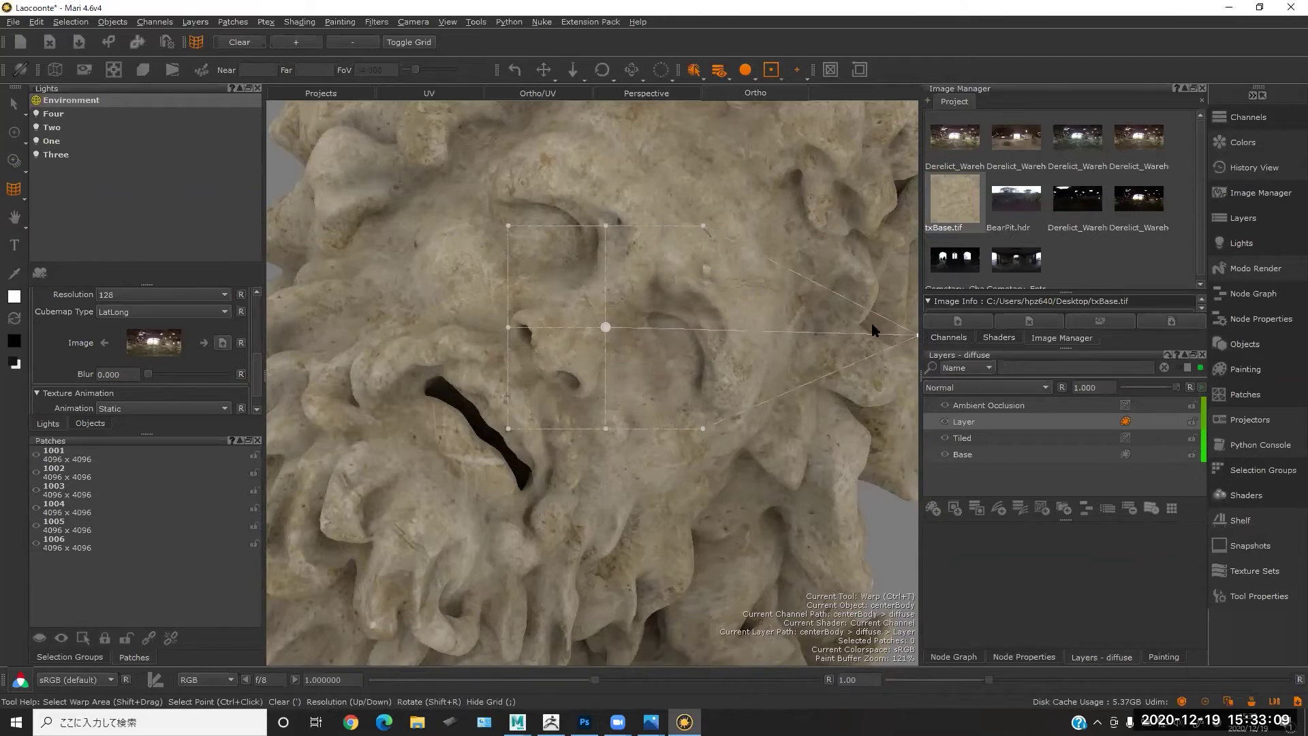
left_click_drag(914, 335, 687, 328)
left_click_drag(703, 226, 703, 211)
left_click_drag(606, 225, 609, 214)
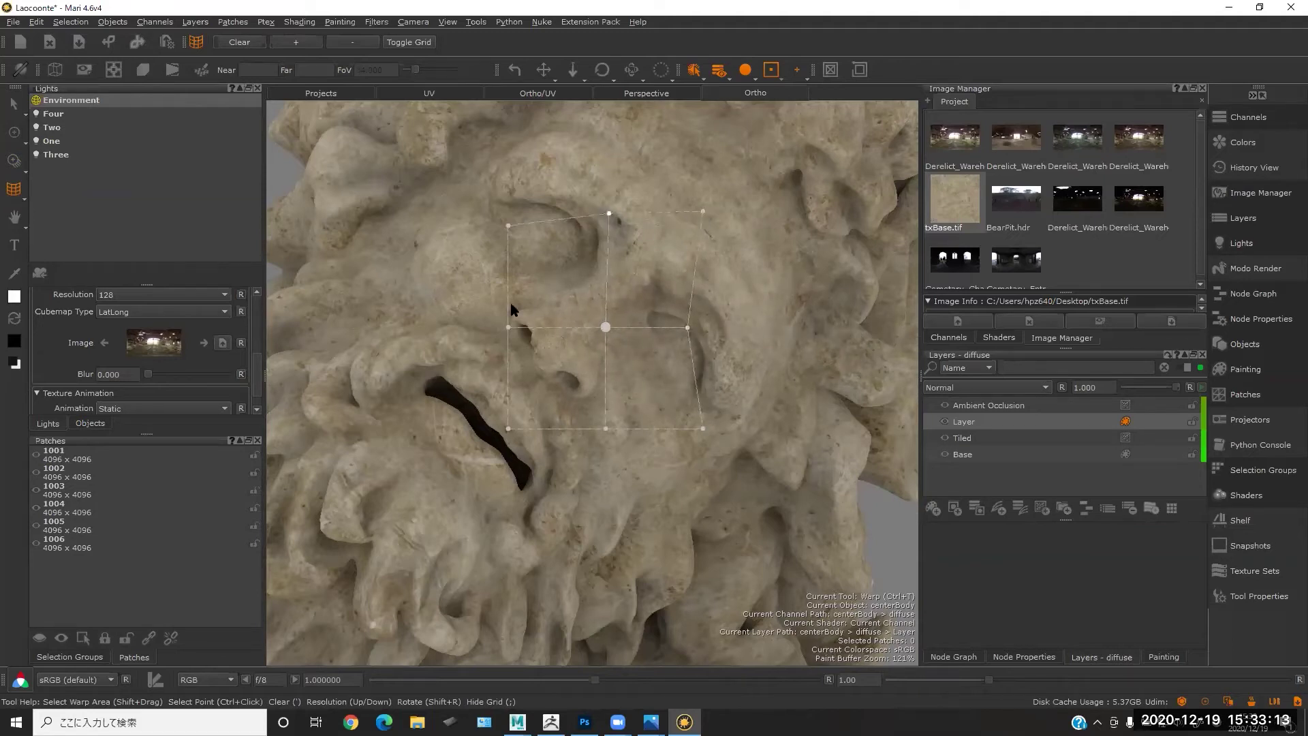
left_click_drag(508, 327, 497, 316)
left_click_drag(508, 428, 521, 420)
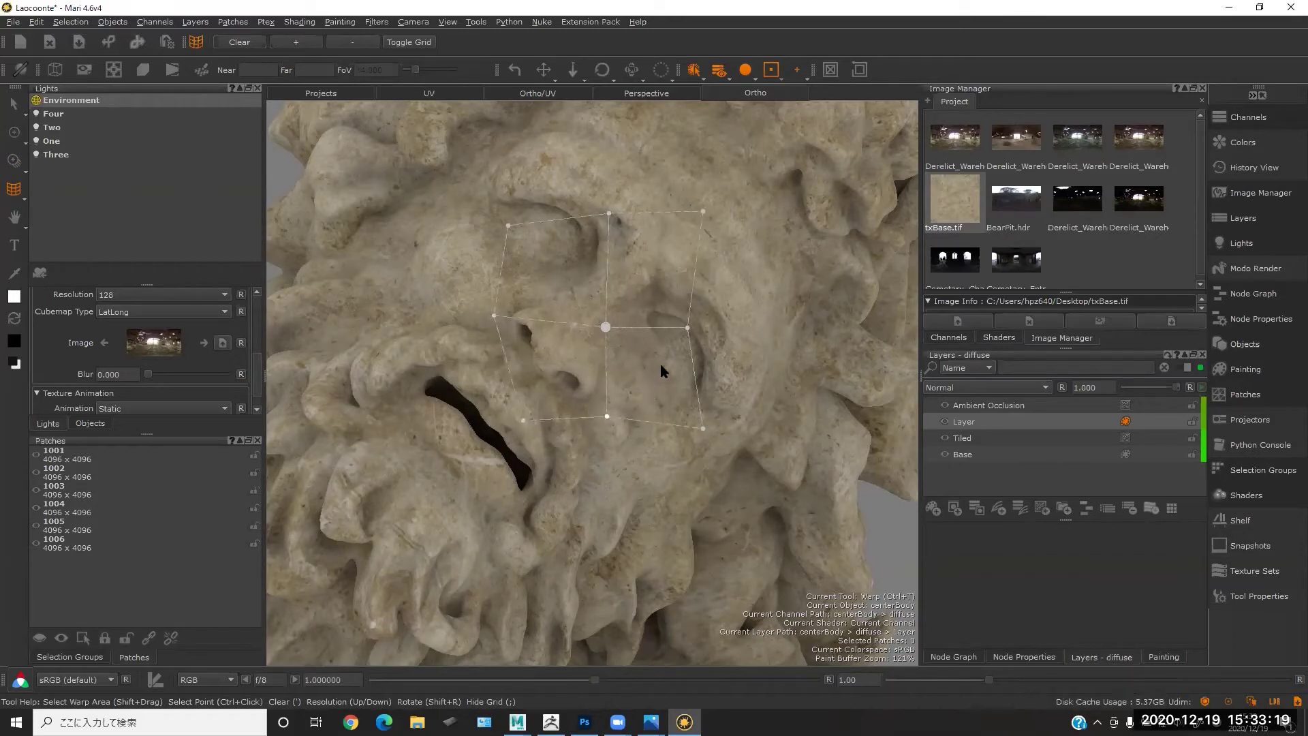
left_click_drag(616, 338, 586, 338, "alt")
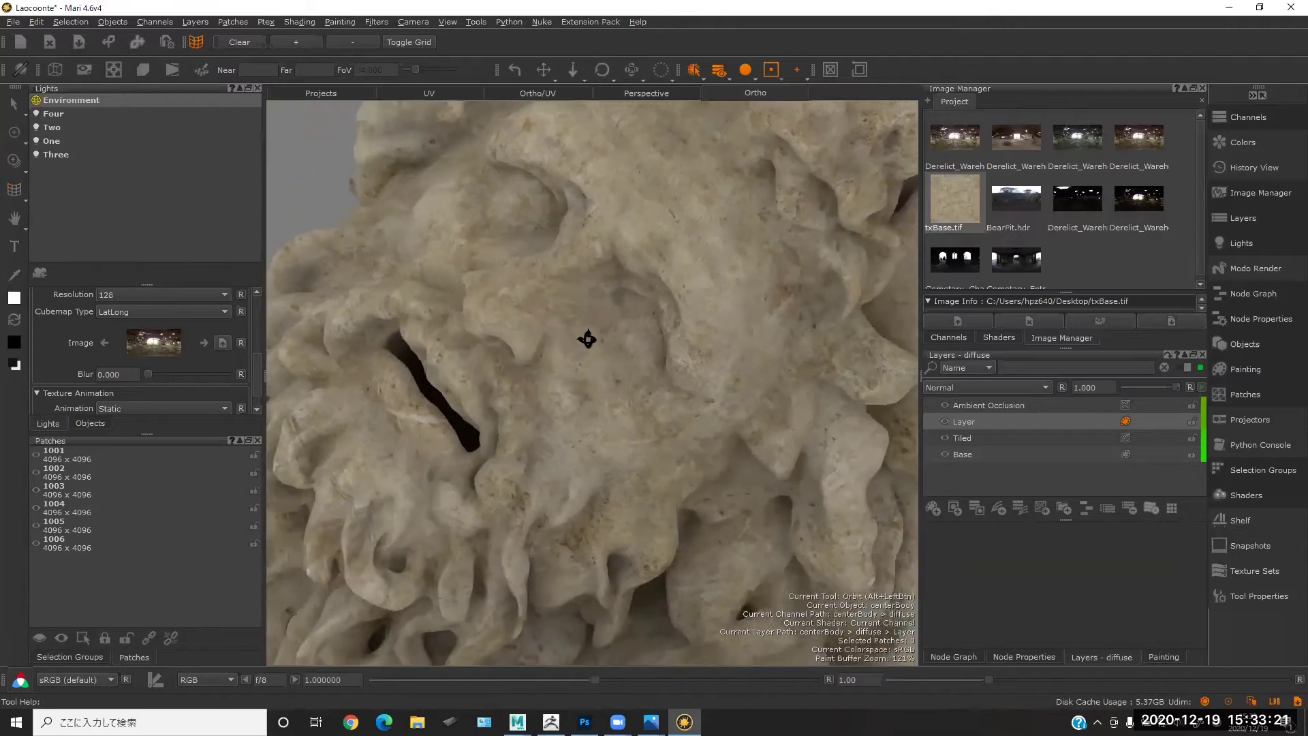
- Examine the painted and warped texture on the face, beard and hair from several angles
middle_click_drag(587, 338, 610, 261, "alt")
right_click_drag(610, 260, 484, 256, "alt")
right_click_drag(737, 245, 618, 243, "alt")
left_click_drag(639, 309, 677, 318, "alt")
right_click_drag(677, 318, 644, 273, "alt")
middle_click_drag(643, 273, 613, 251, "alt")
right_click_drag(613, 252, 663, 267, "alt")
mouse_move(663, 267)
left_mouse_down("alt")
mouse_move(606, 299)
mouse_move(634, 260)
left_mouse_up("alt")
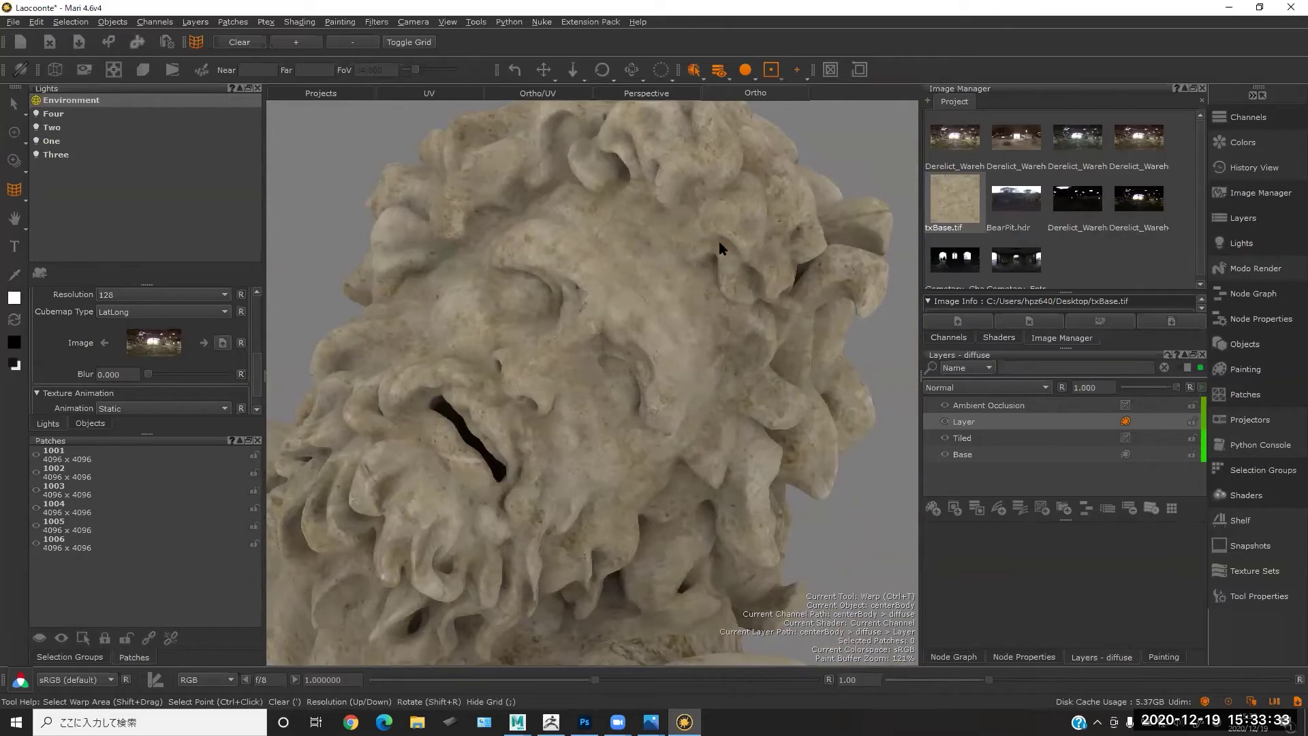
middle_click_drag(656, 300, 686, 256, "alt")
right_click_drag(709, 238, 677, 204, "alt")
middle_click_drag(676, 206, 647, 236, "alt")
middle_click_drag(655, 331, 663, 299, "alt")
mouse_move(659, 260)
left_mouse_down("alt")
mouse_move(680, 264)
mouse_move(651, 261)
left_mouse_up("alt")
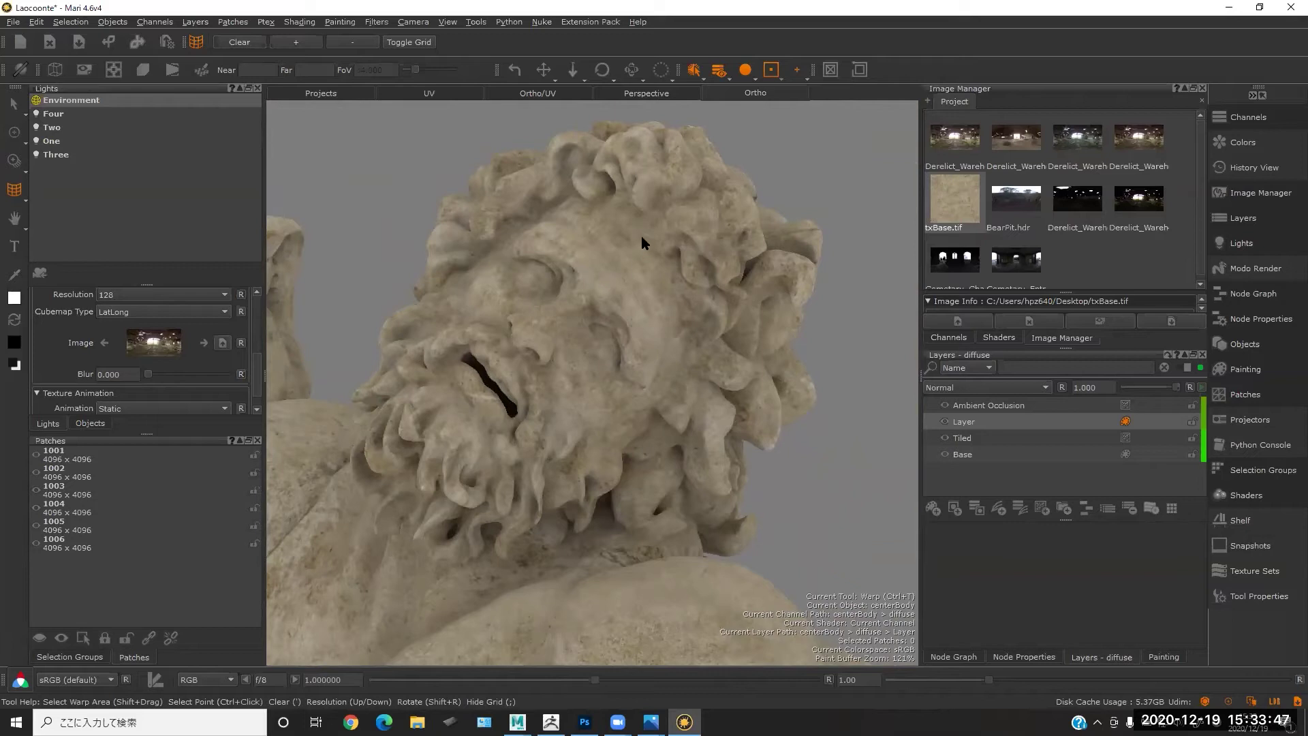
- Examine how the painted texture reads across the head, shoulders and chest from several angles
middle_click_drag(611, 296, 657, 253)
left_click_drag(658, 253, 730, 243, "alt")
middle_click_drag(656, 168, 603, 214, "alt")
right_click_drag(603, 214, 671, 228, "alt")
left_click_drag(671, 228, 726, 215, "alt")
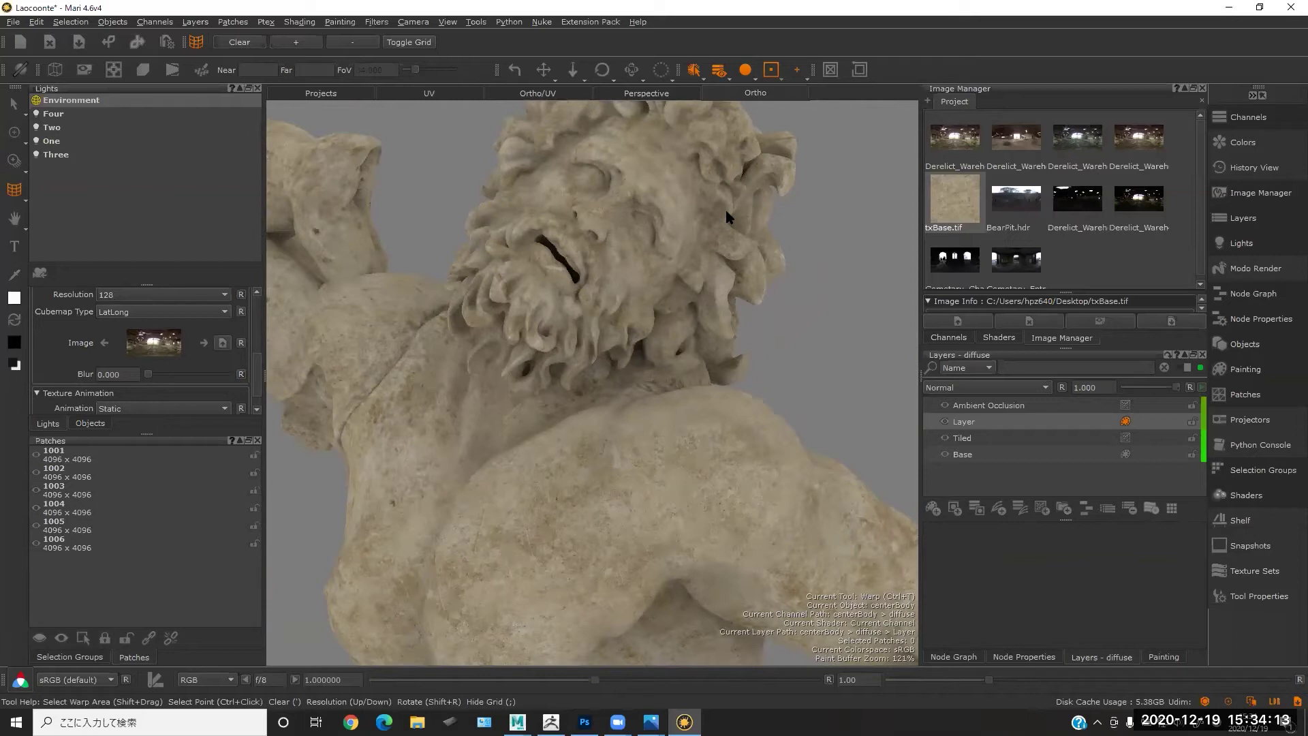
middle_click_drag(667, 291, 603, 244, "alt")
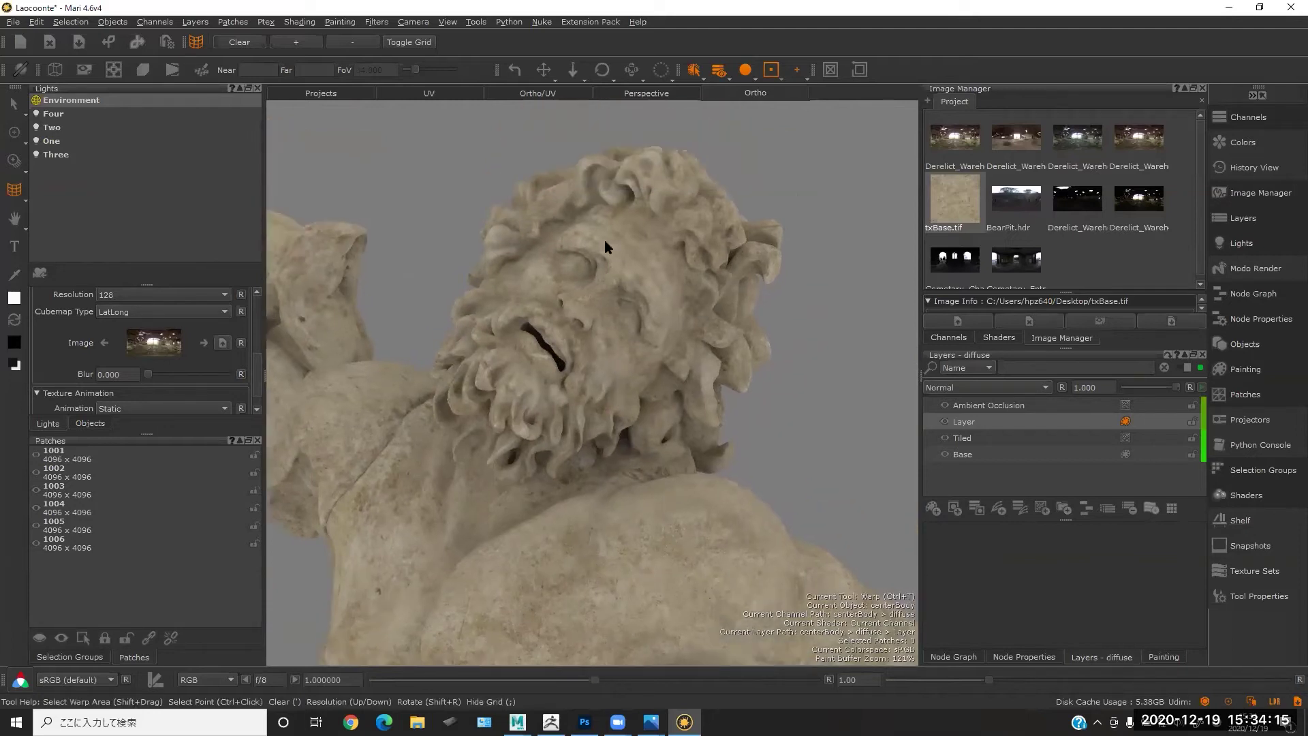
right_click_drag(603, 244, 704, 254, "alt")
left_click_drag(704, 255, 729, 298, "alt")
middle_click_drag(729, 297, 669, 279, "alt")
left_click_drag(669, 280, 737, 206, "alt")
right_click_drag(737, 206, 598, 252, "alt")
middle_click_drag(597, 253, 592, 164, "alt")
left_click_drag(584, 288, 651, 215, "alt")
right_click_drag(651, 215, 597, 239, "alt")
middle_click_drag(597, 240, 620, 193, "alt")
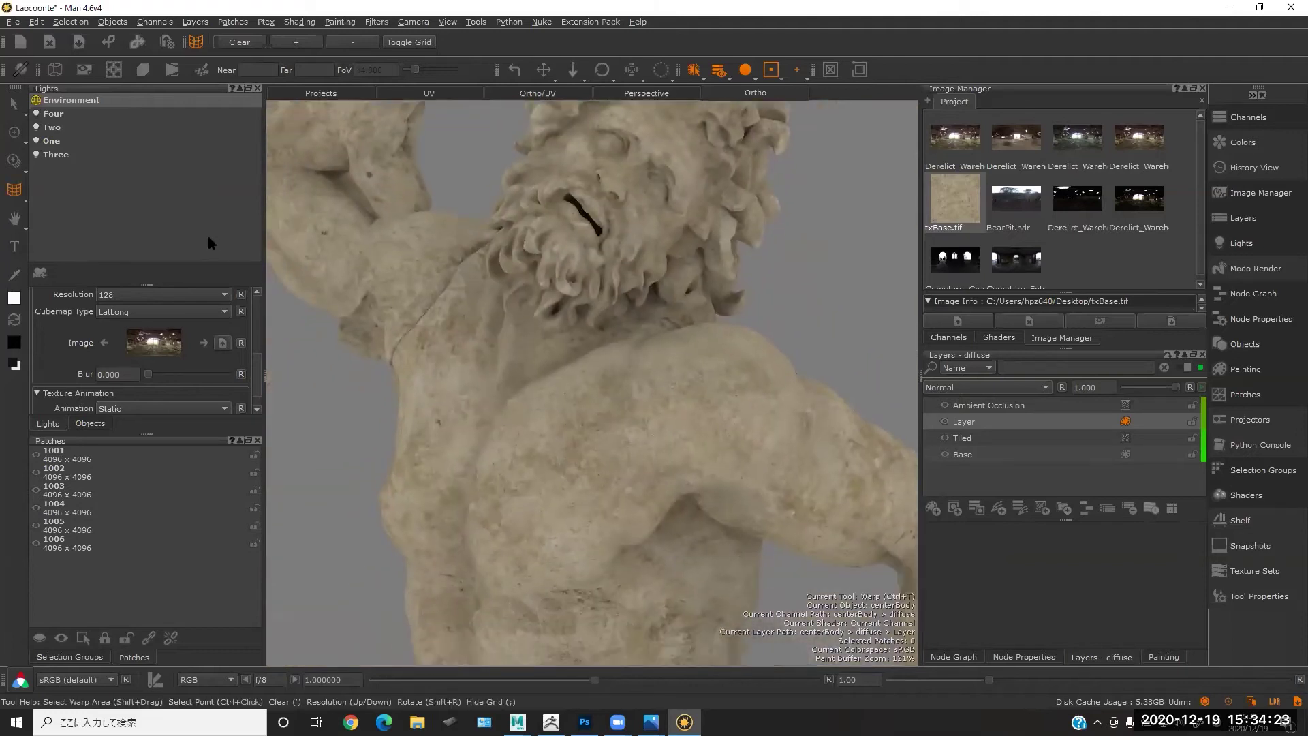
- Enlarge the paint buffer to 132% with the Zoom Paint Buffer tool
left_click(14, 189)
left_click(10, 224)
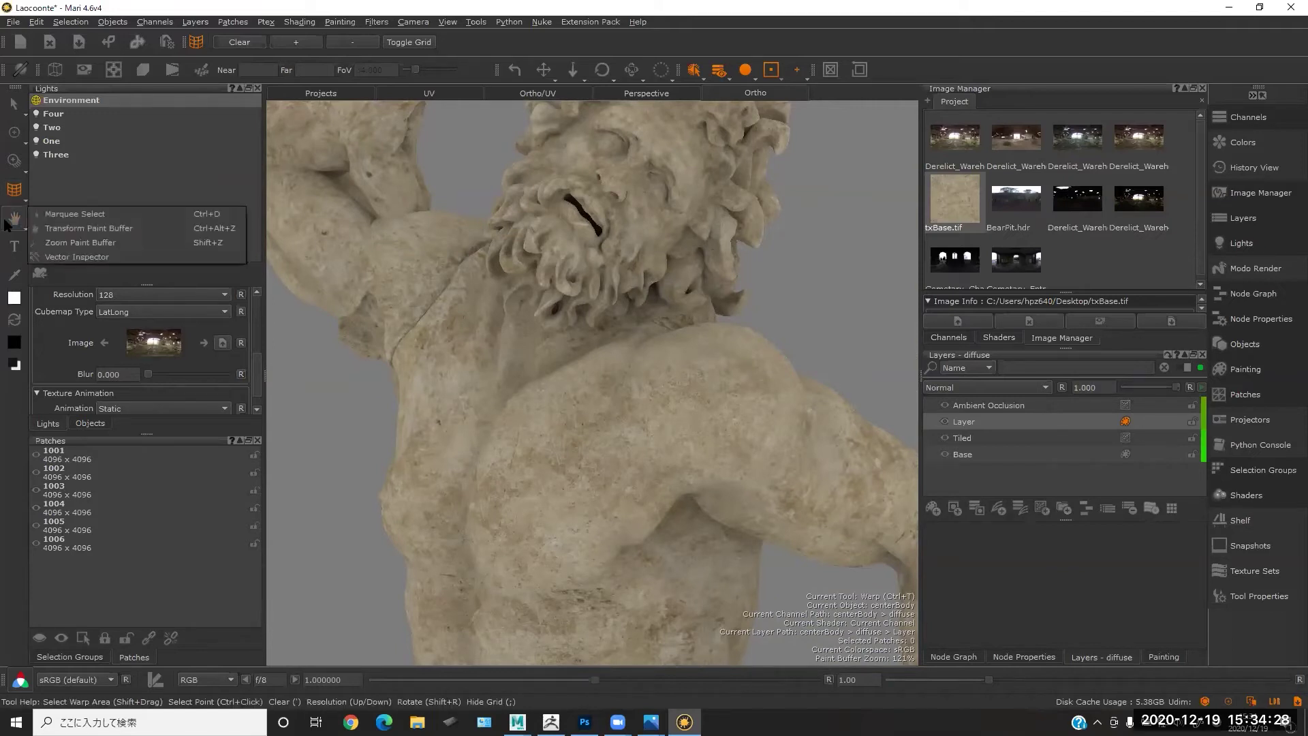
left_click(151, 244)
mouse_move(708, 344)
left_mouse_down()
mouse_move(481, 350)
mouse_move(578, 339)
mouse_move(750, 350)
left_mouse_up()
- Switch to the Transform Paint Buffer tool for the statue's body
left_click(14, 218)
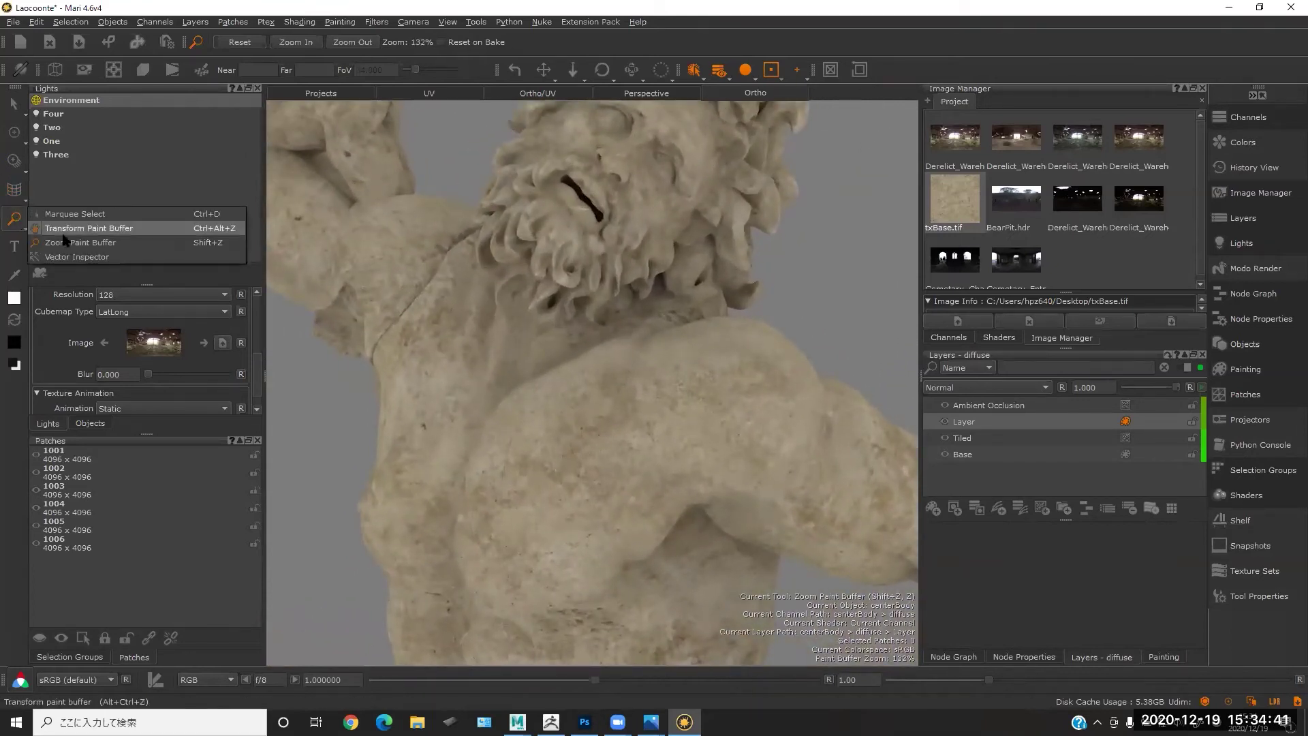
left_click(87, 230)
scroll(593, 318, "down", 10)
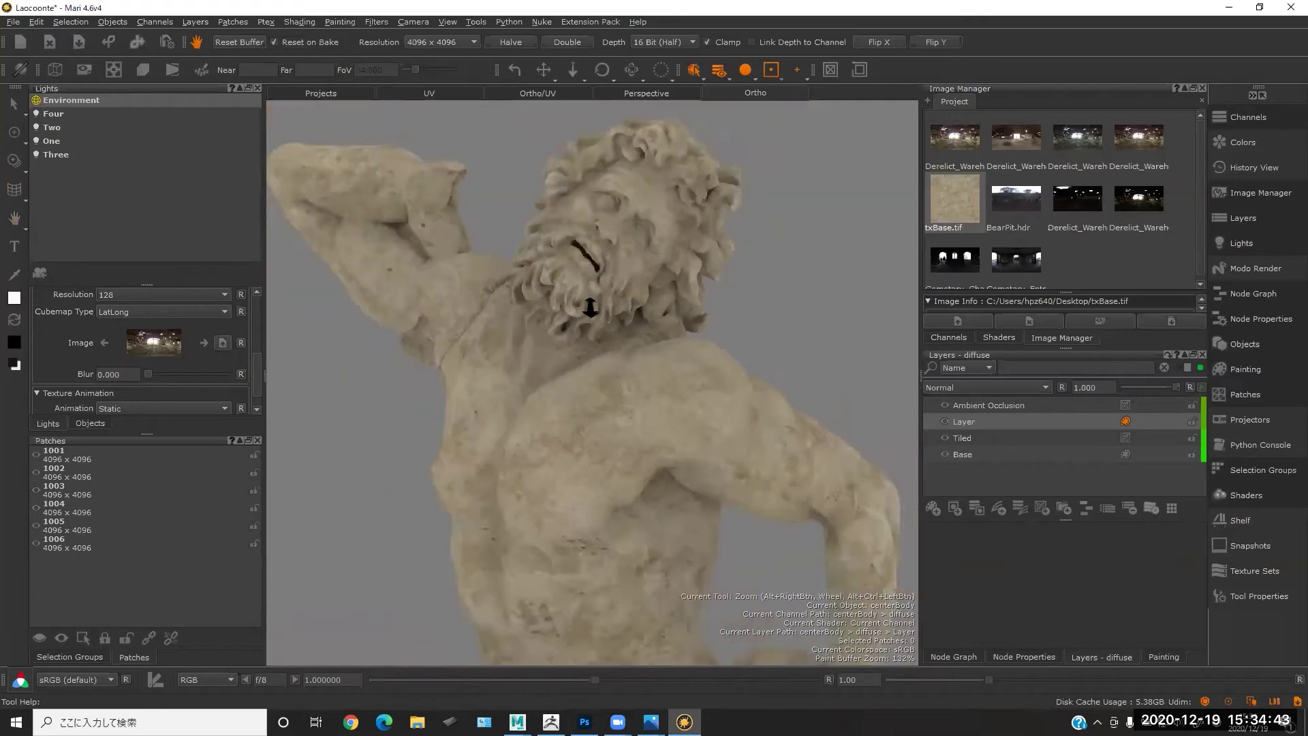
scroll(609, 295, "up", 10)
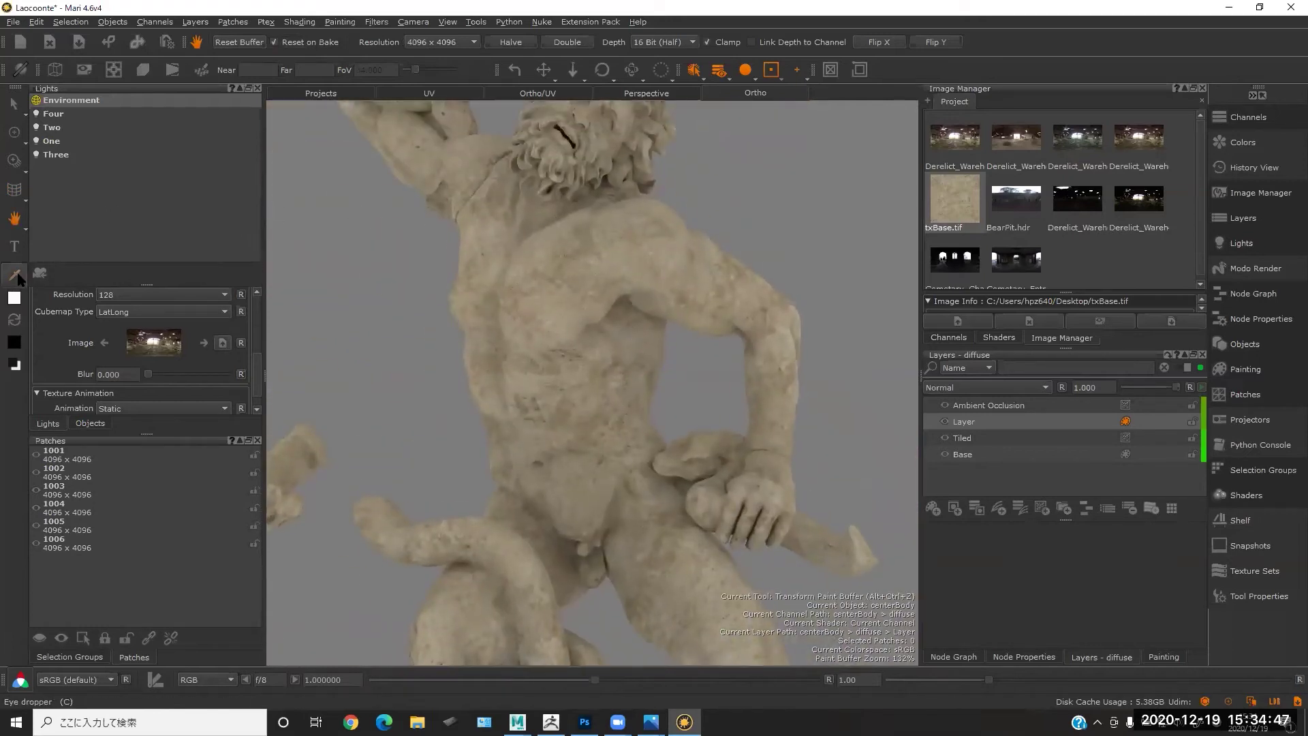
- Sample a stone colour from the statue's chest as the foreground colour with the Eye Dropper
scroll(570, 309, "up", 5)
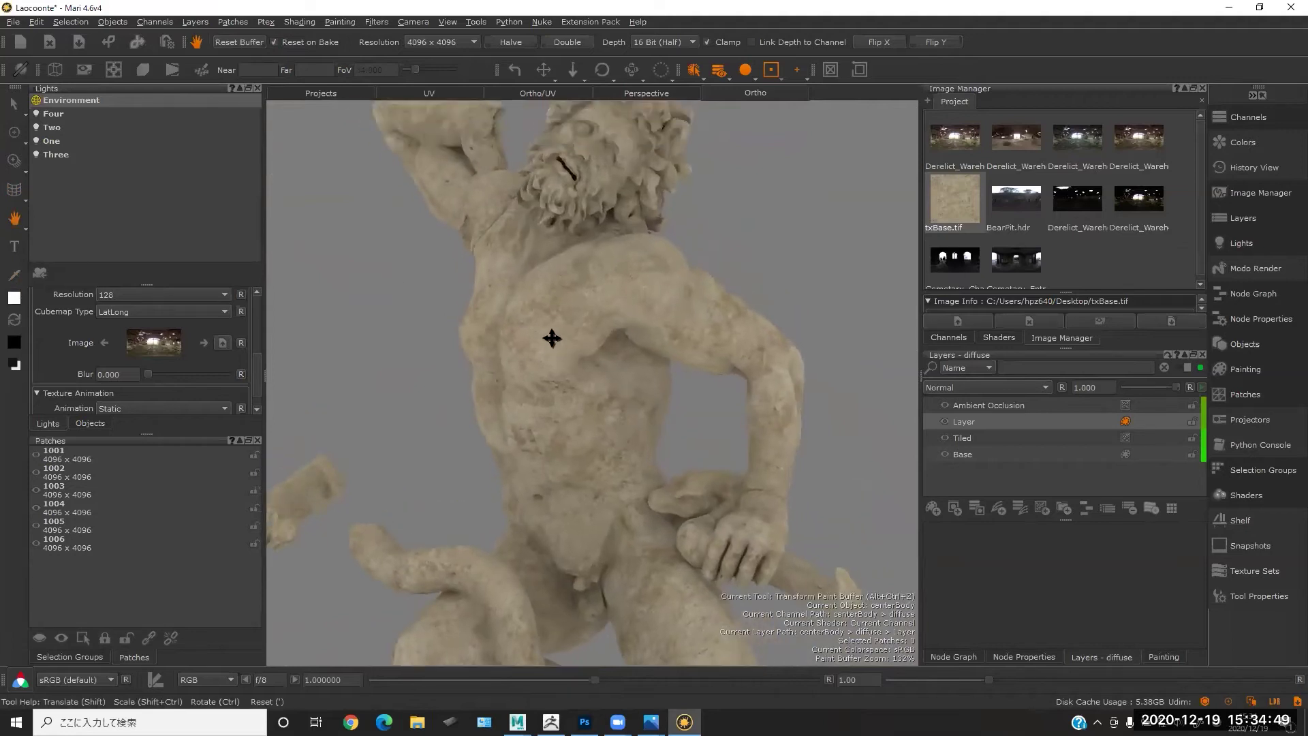
scroll(607, 272, "down", 2)
key("c")
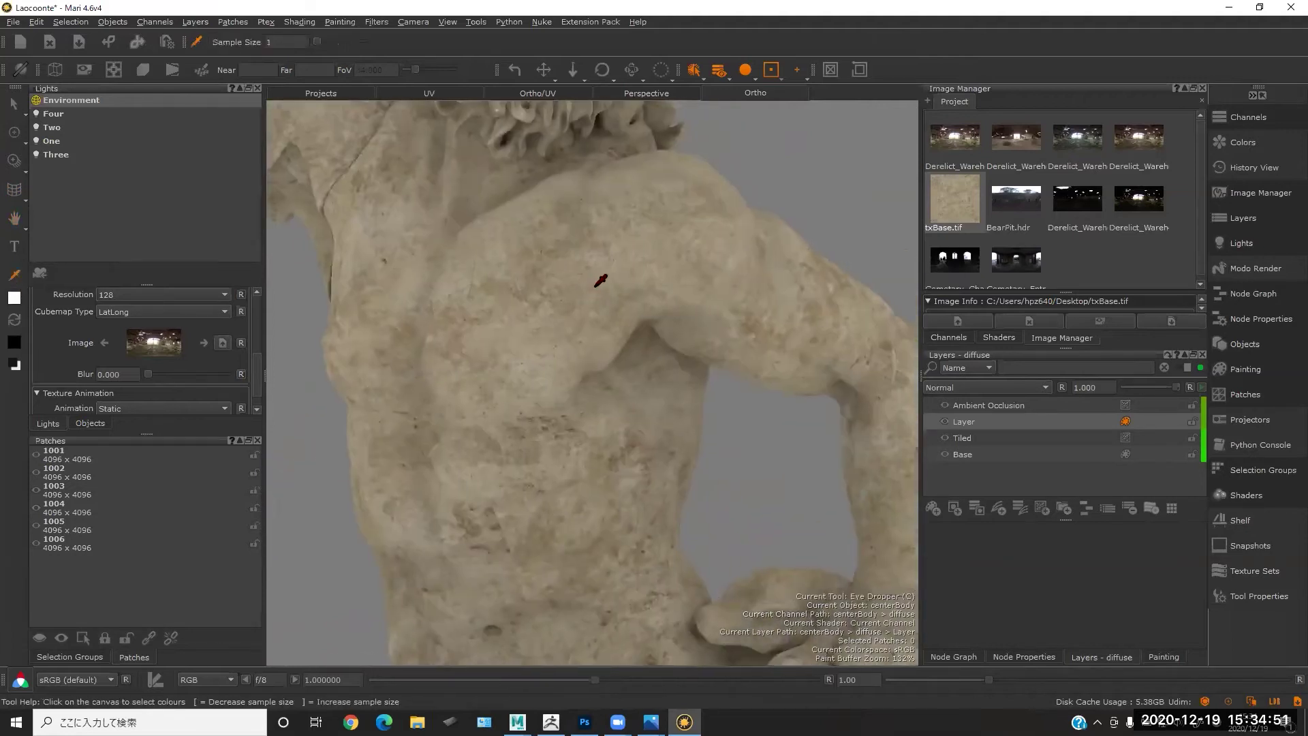
left_click(500, 245)
left_click(530, 246)
left_click(493, 298)
left_click(577, 311)
- Inspect the values of the foreground and background colours in the colour selector without changing them
left_click(15, 299)
left_click(753, 236)
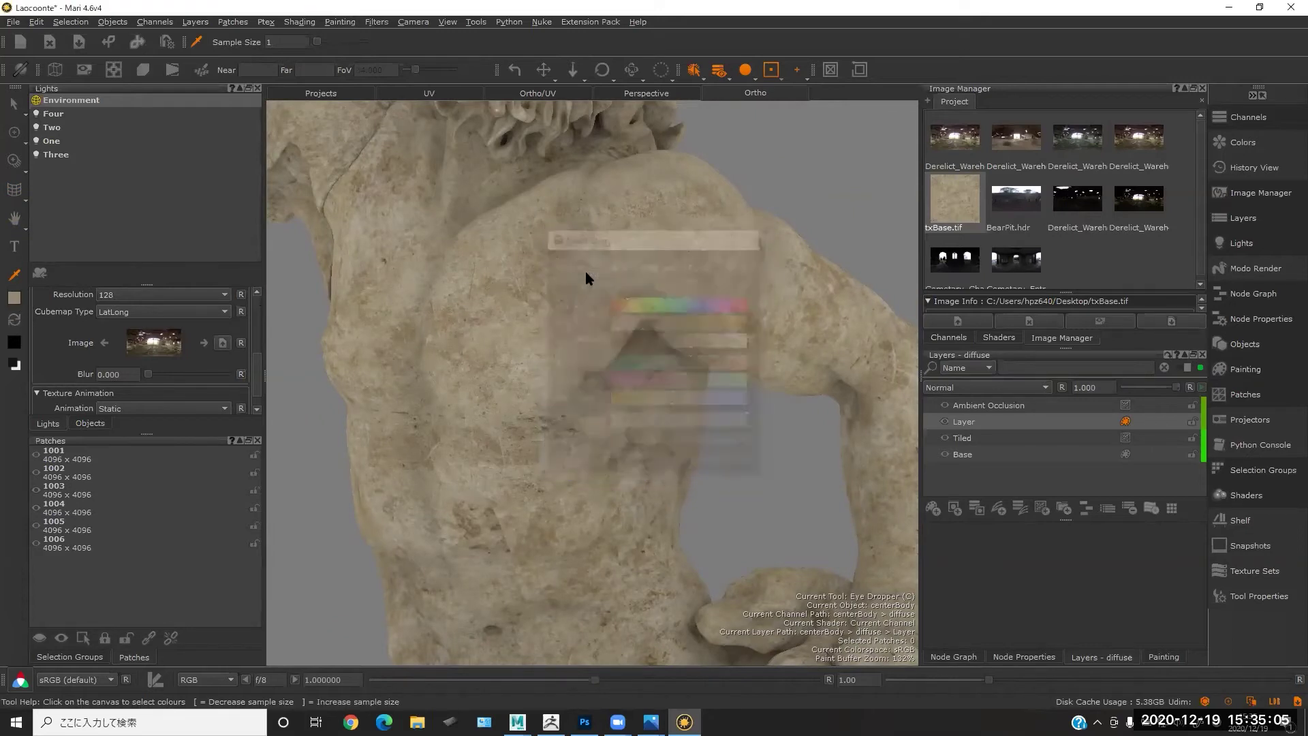
left_click(595, 322)
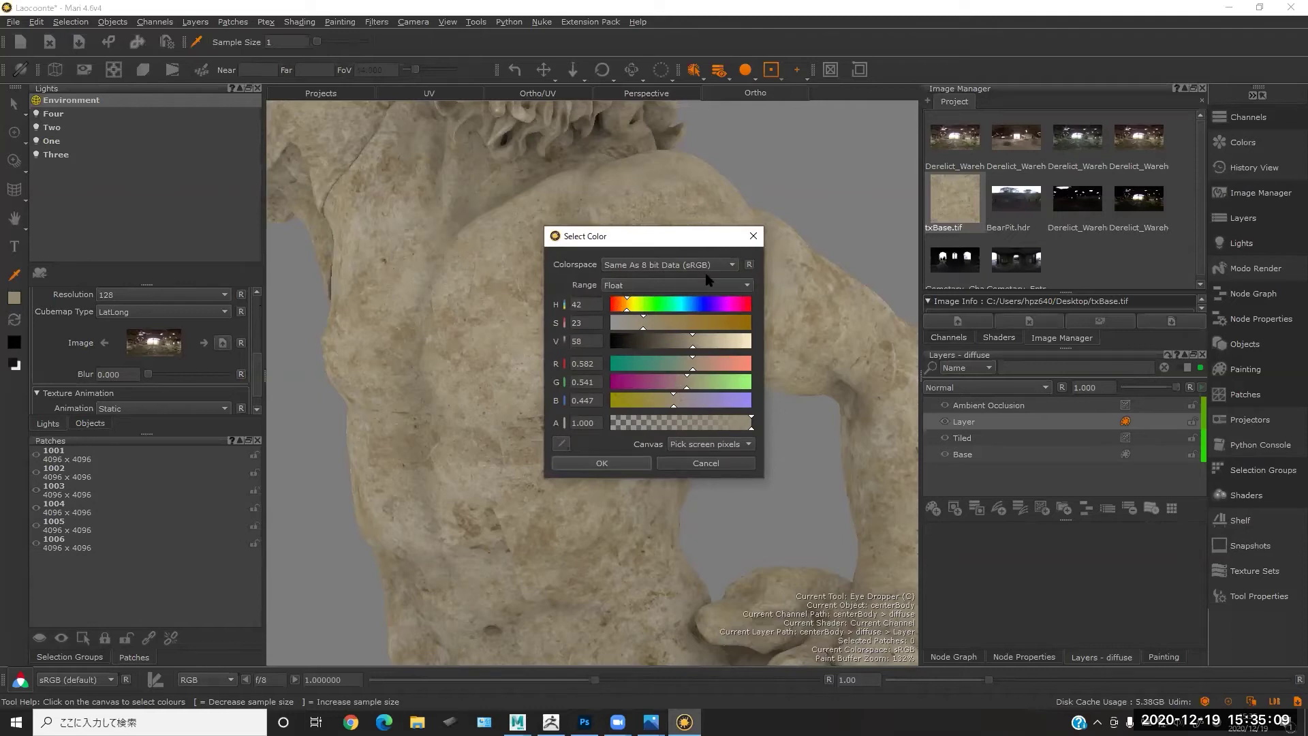
left_click(753, 236)
left_click(15, 341)
left_click(753, 236)
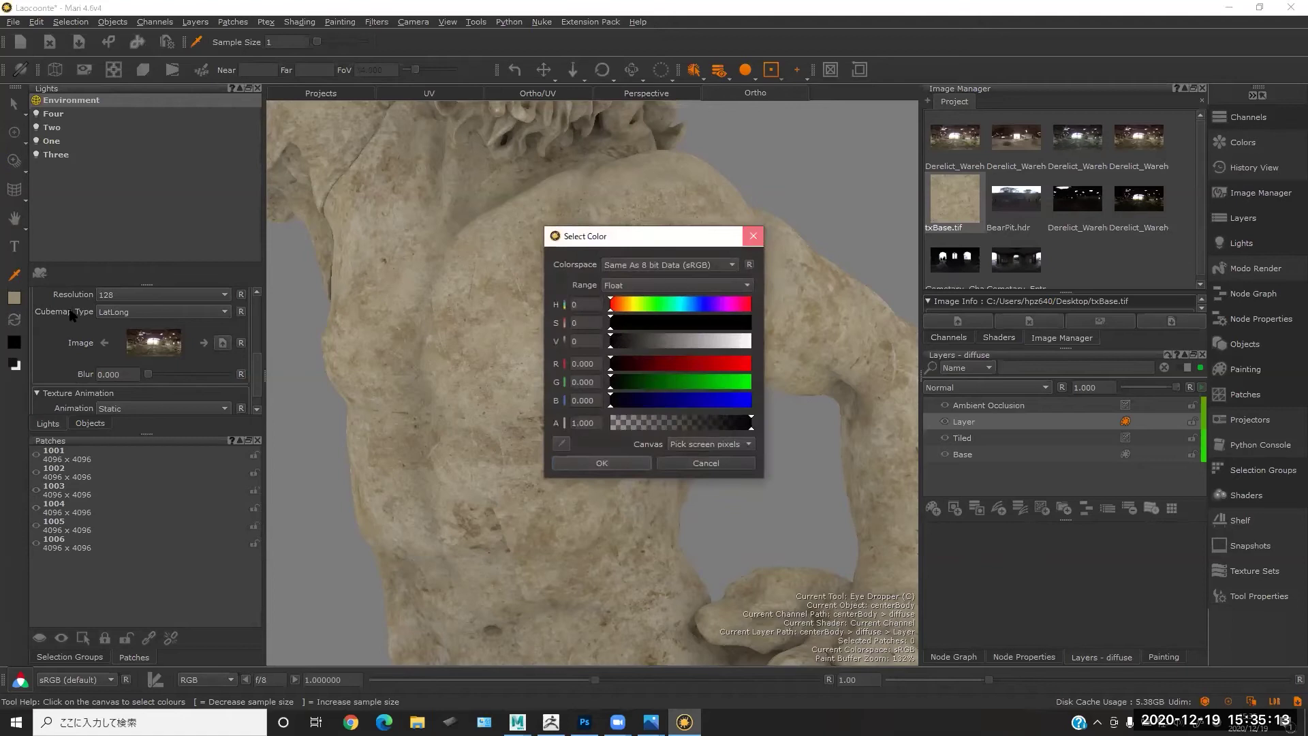
key("Escape")
- Swap the foreground and background colours back and forth
left_click(12, 320)
left_click(12, 320)
left_click(12, 320)
left_click(13, 320)
left_click(13, 320)
left_click(14, 322)
left_click(14, 322)
left_click(14, 321)
left_click(13, 322)
left_click(14, 322)
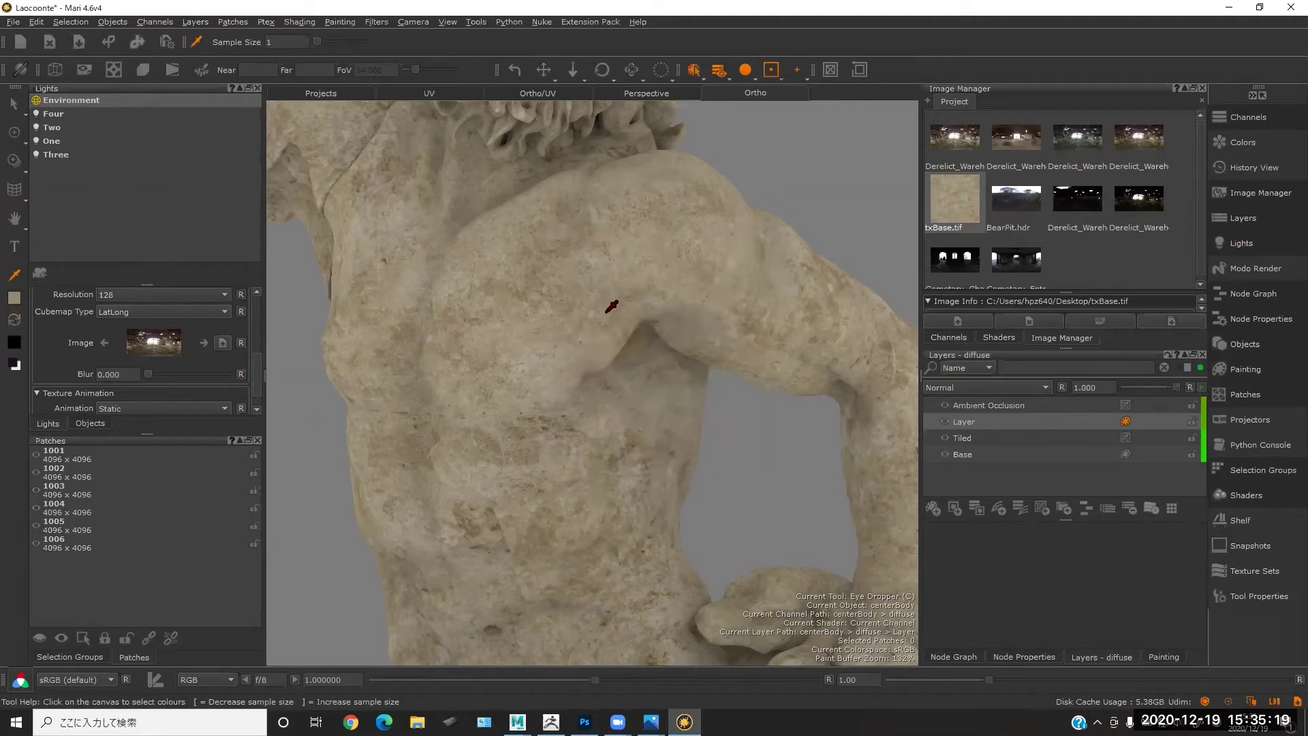
- Switch to the Paint tool and undo the last paint stroke
right_click_drag(609, 311, 562, 279, "alt")
left_click_drag(669, 254, 615, 246, "alt")
scroll(656, 300, "up", 5)
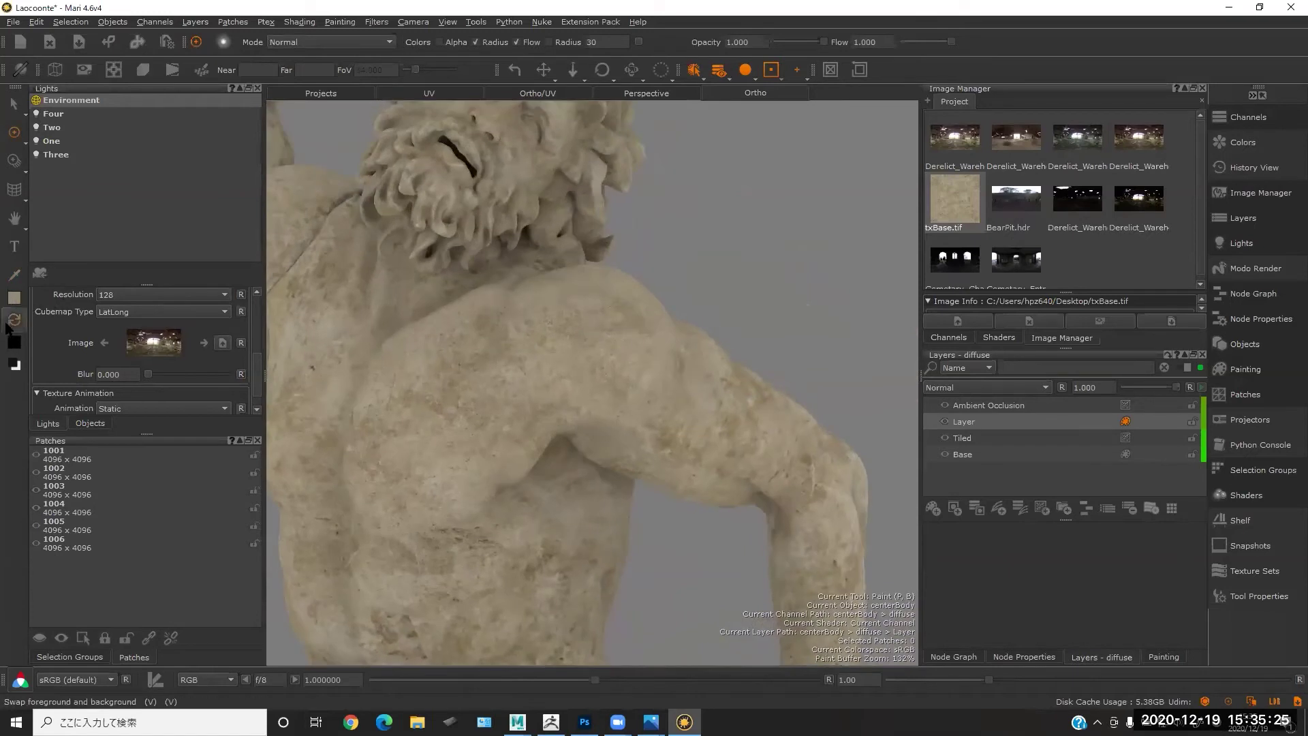
key("ctrl+z")
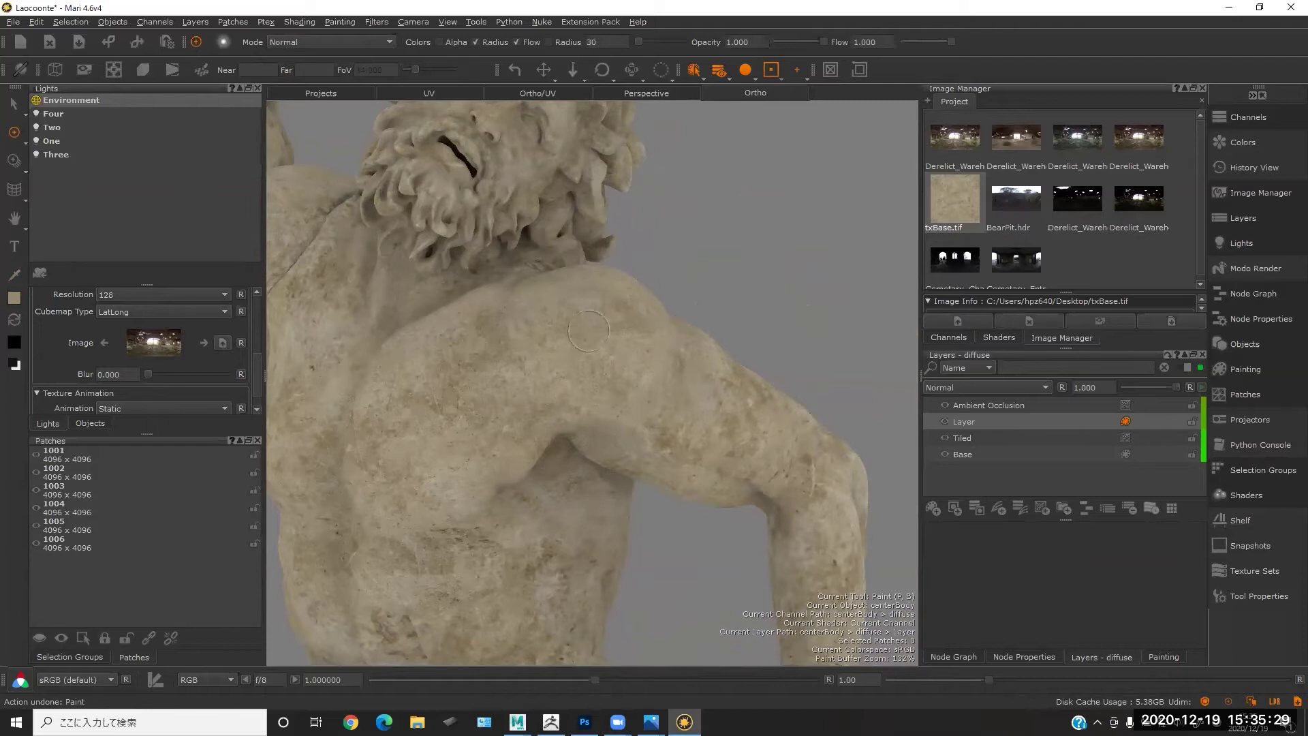
- Examine the stone texture across the chest, shoulders and arm from several angles and distances
middle_click_drag(588, 331, 701, 285, "alt")
right_click_drag(701, 284, 613, 266, "alt")
middle_click_drag(613, 266, 616, 296, "alt")
left_click_drag(569, 312, 605, 332, "alt")
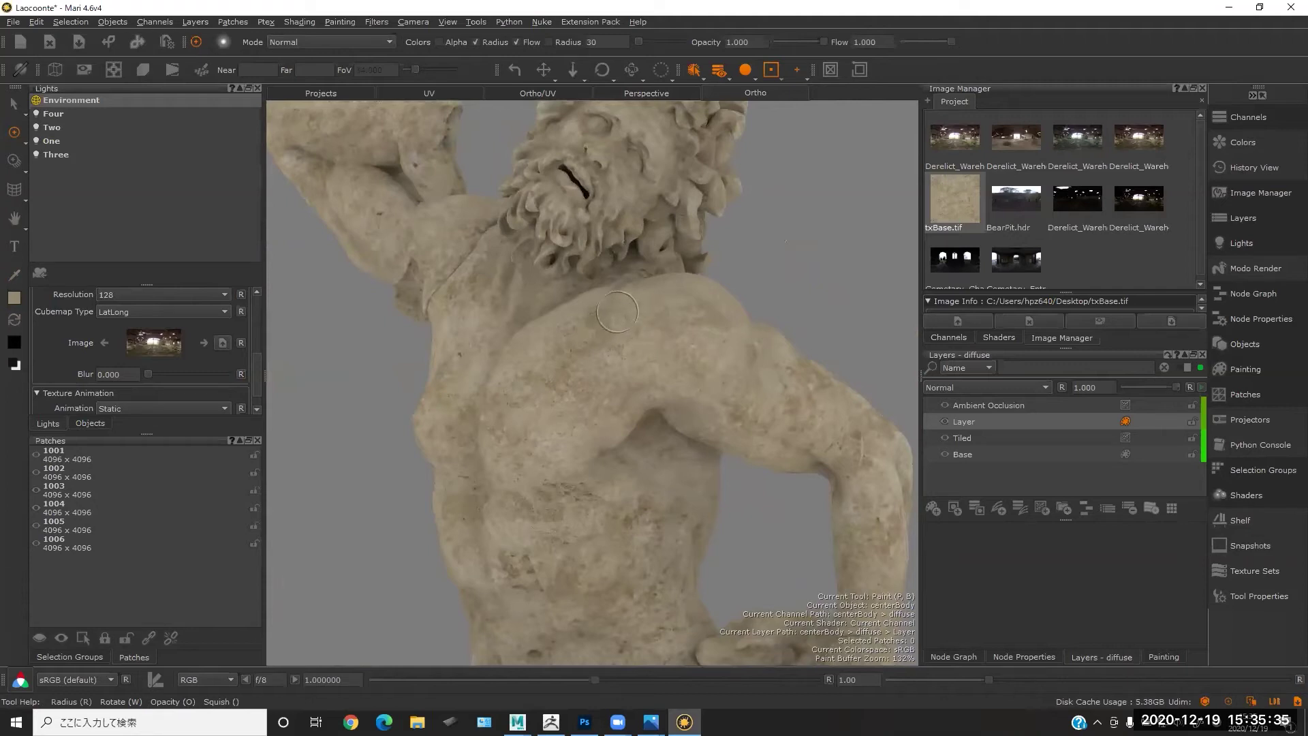
mouse_move(688, 300)
right_mouse_down("alt")
mouse_move(683, 315)
mouse_move(518, 276)
mouse_move(647, 266)
right_mouse_up("alt")
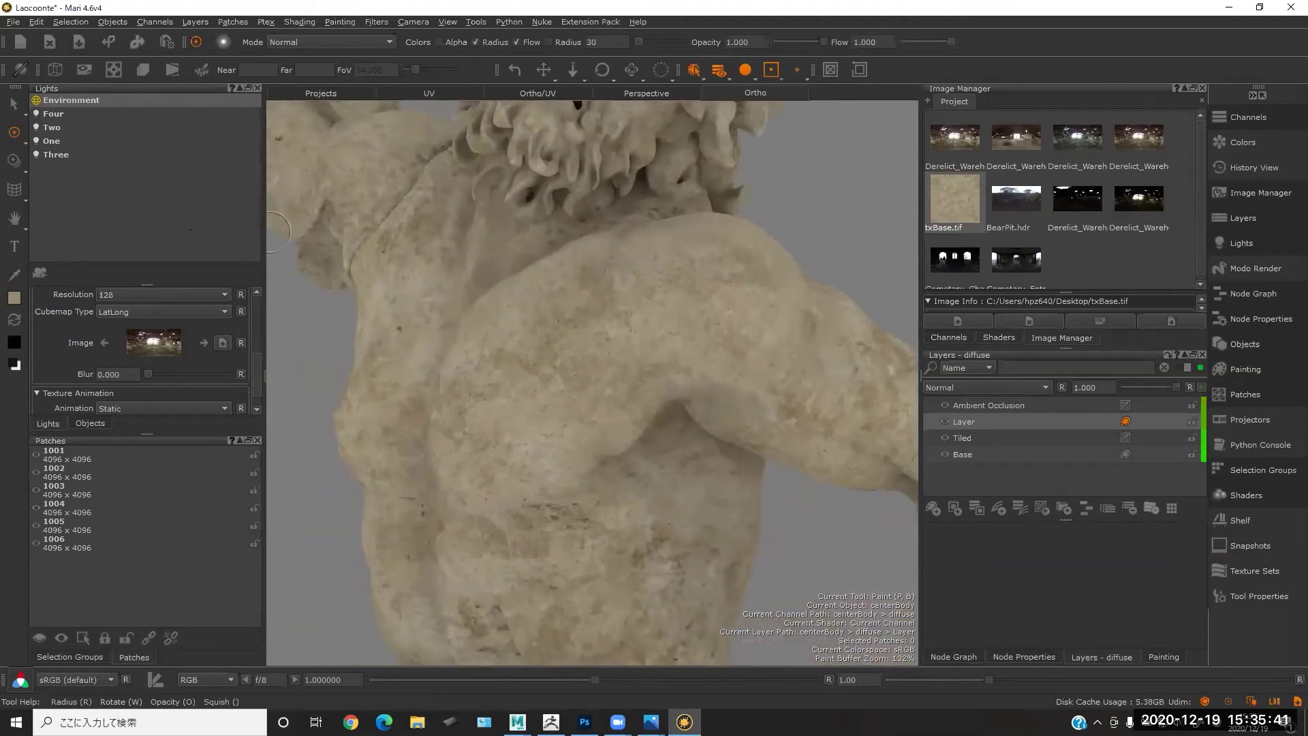
right_click_drag(660, 339, 651, 229, "alt")
middle_click_drag(639, 325, 652, 247, "alt")
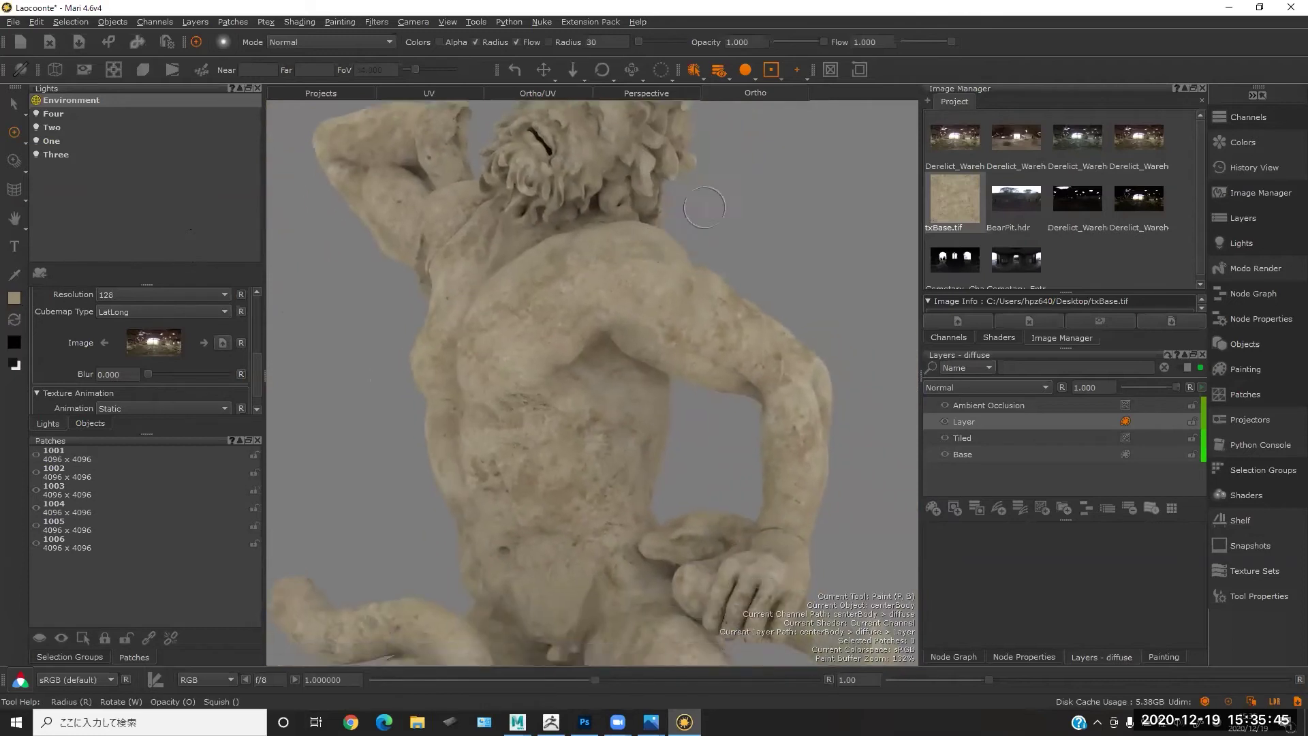
right_click_drag(695, 206, 653, 246, "alt")
mouse_move(653, 246)
left_mouse_down("alt")
mouse_move(718, 235)
mouse_move(748, 251)
left_mouse_up("alt")
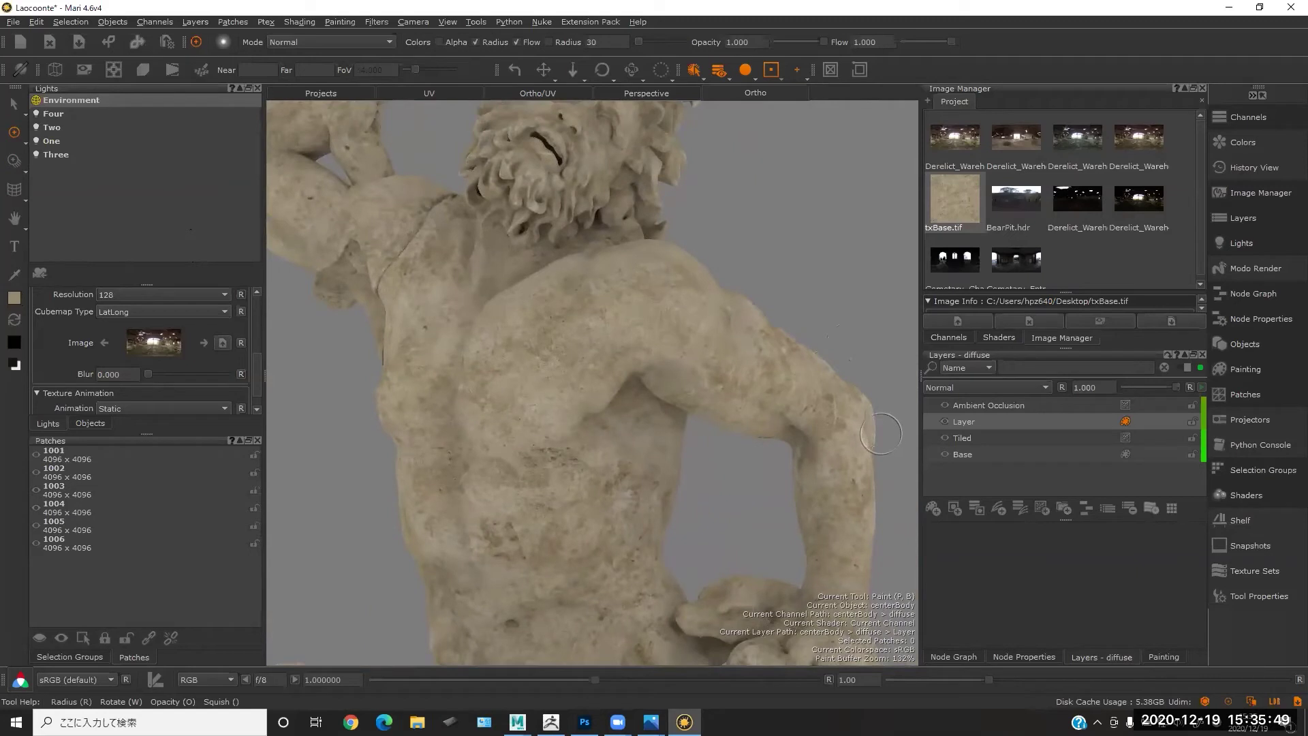
- Add a new paint layer directly above Layer in the diffuse channel's layer stack
middle_click_drag(624, 334, 590, 395, "alt")
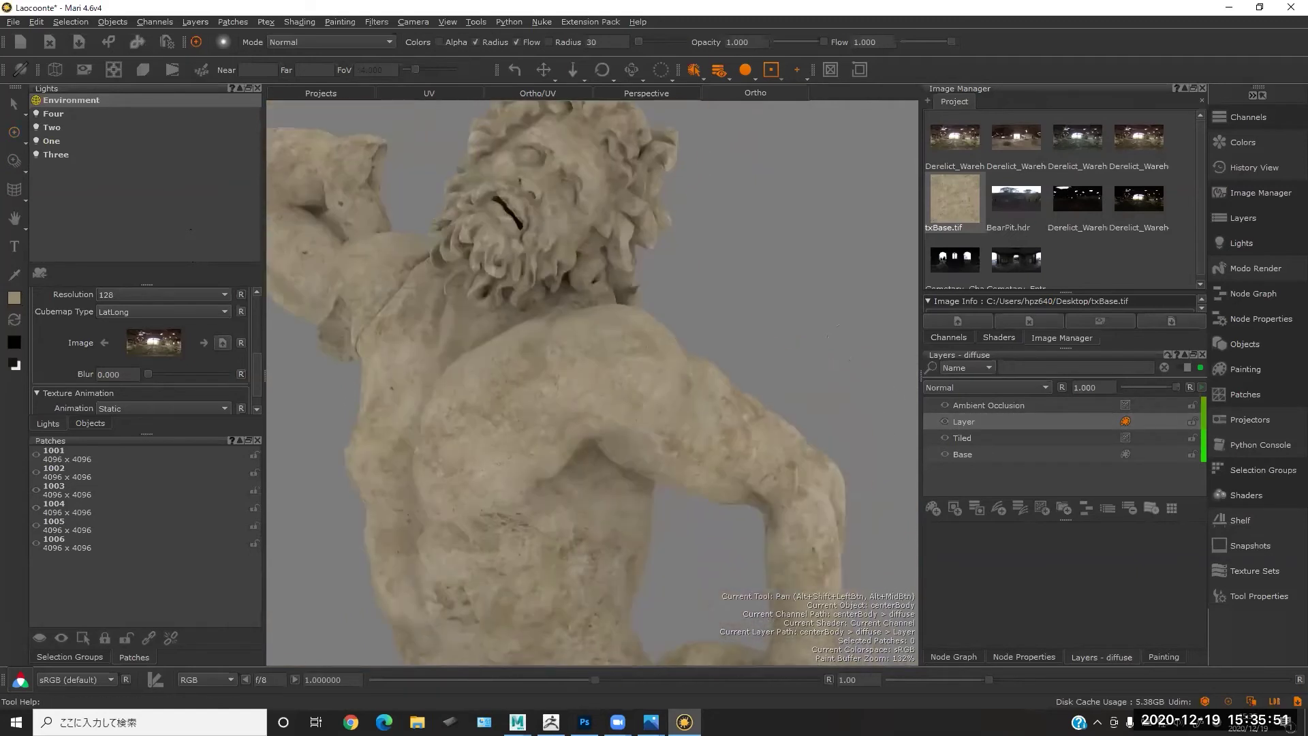
left_click(933, 508)
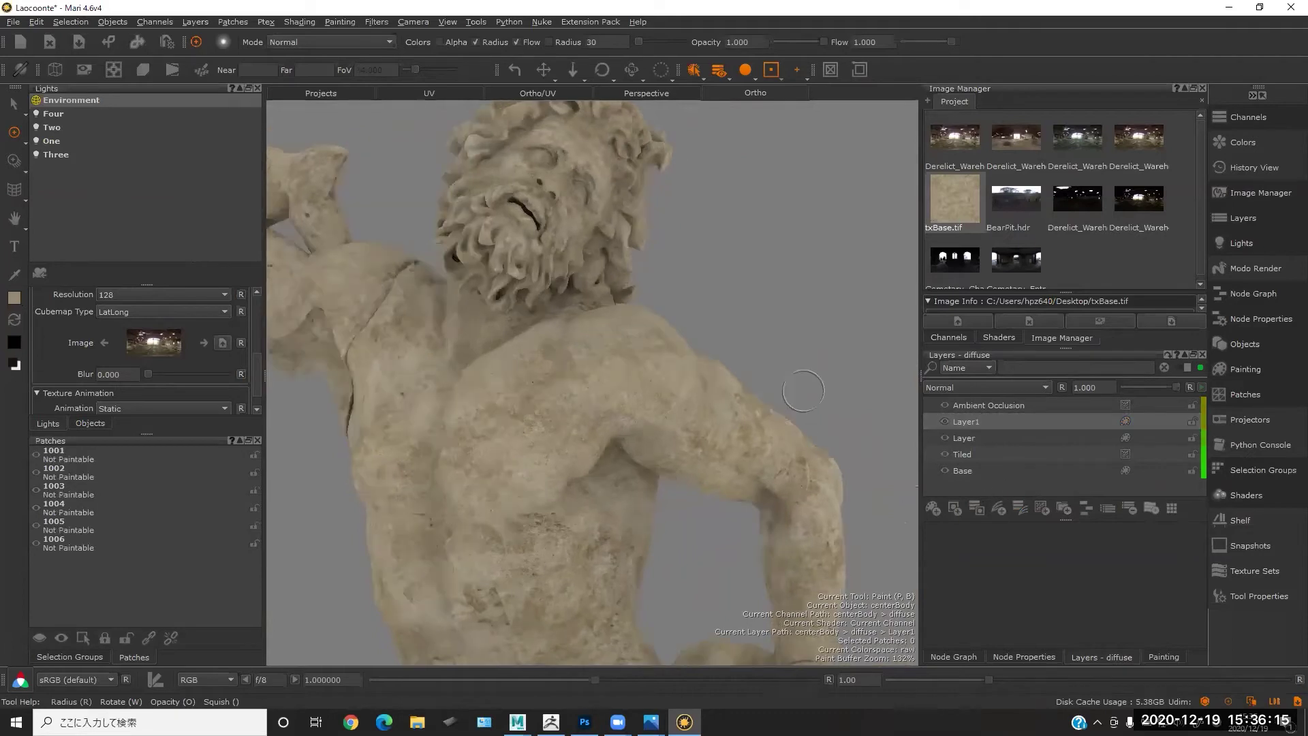
- Paint a broad black stroke across the statue's chest on Layer1 and project it onto the model
left_click_drag(816, 390, 784, 394, "alt")
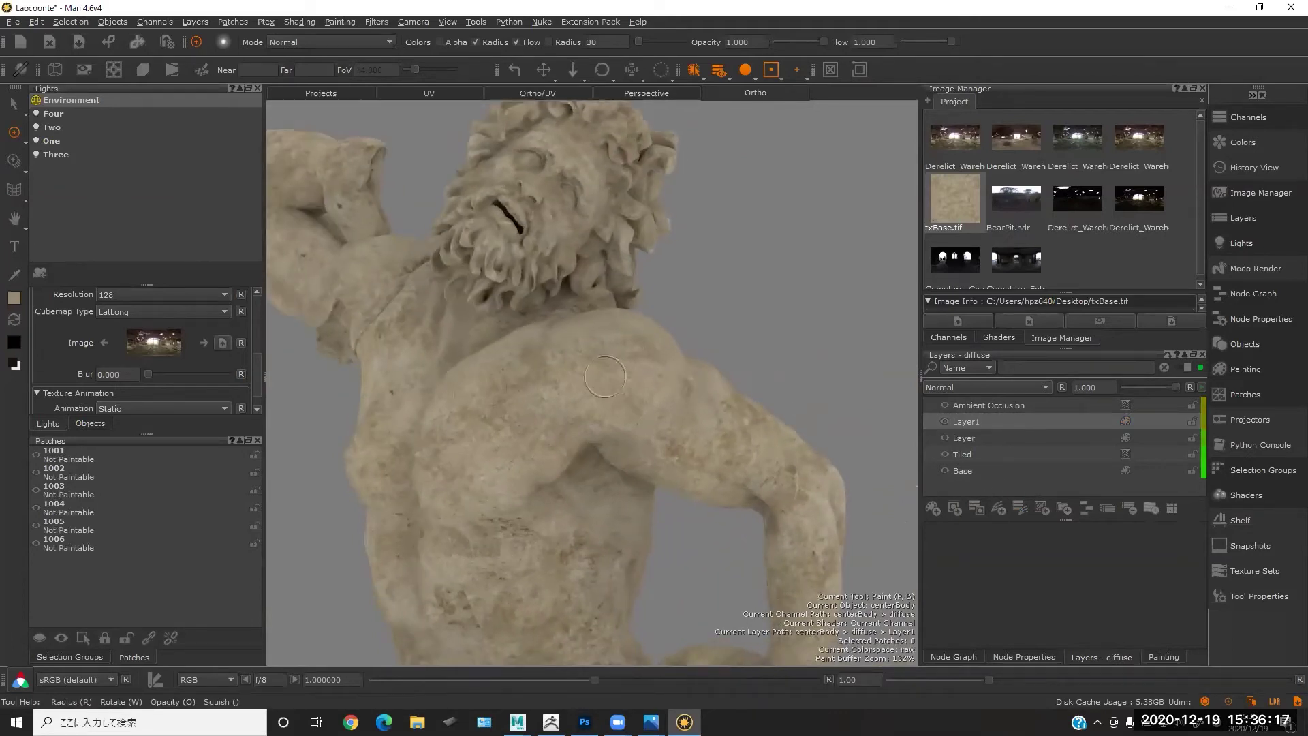
key("x")
left_click(1003, 422)
mouse_move(571, 389)
left_mouse_down()
mouse_move(535, 387)
mouse_move(604, 385)
mouse_move(484, 390)
mouse_move(633, 381)
mouse_move(516, 391)
left_mouse_up()
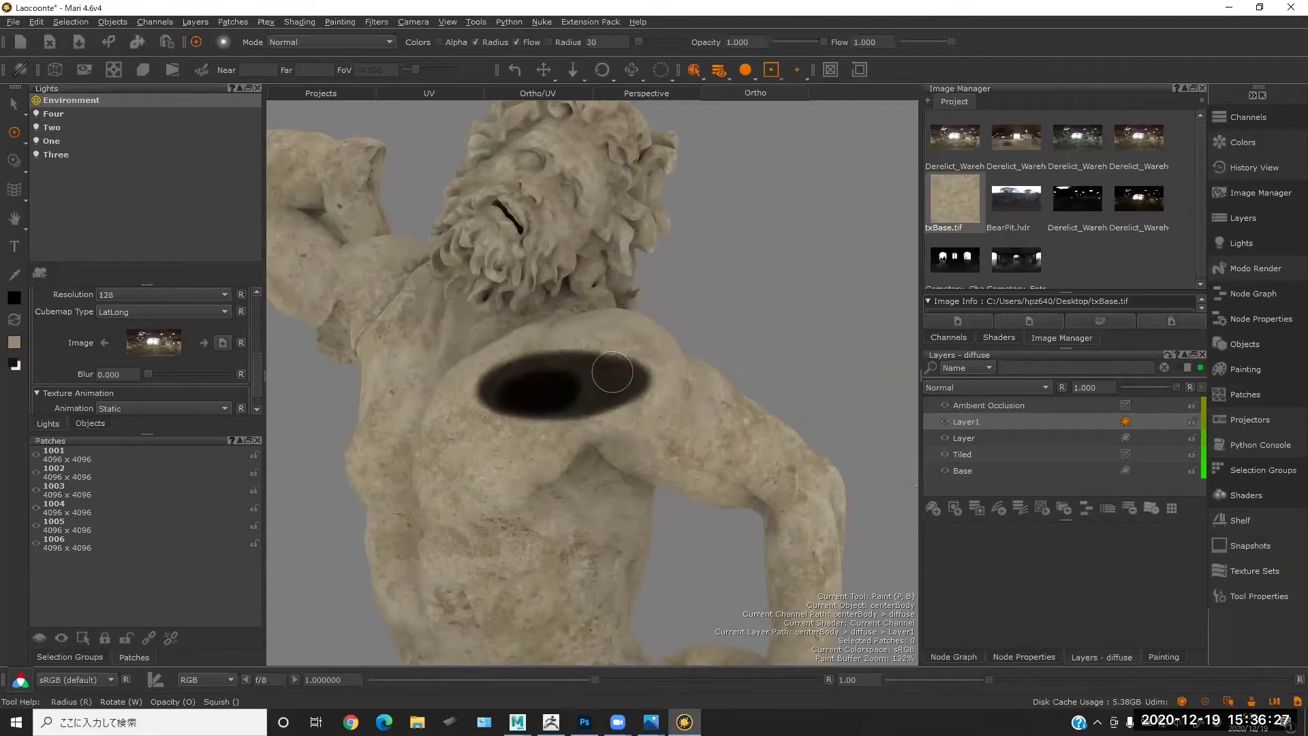
key("b")
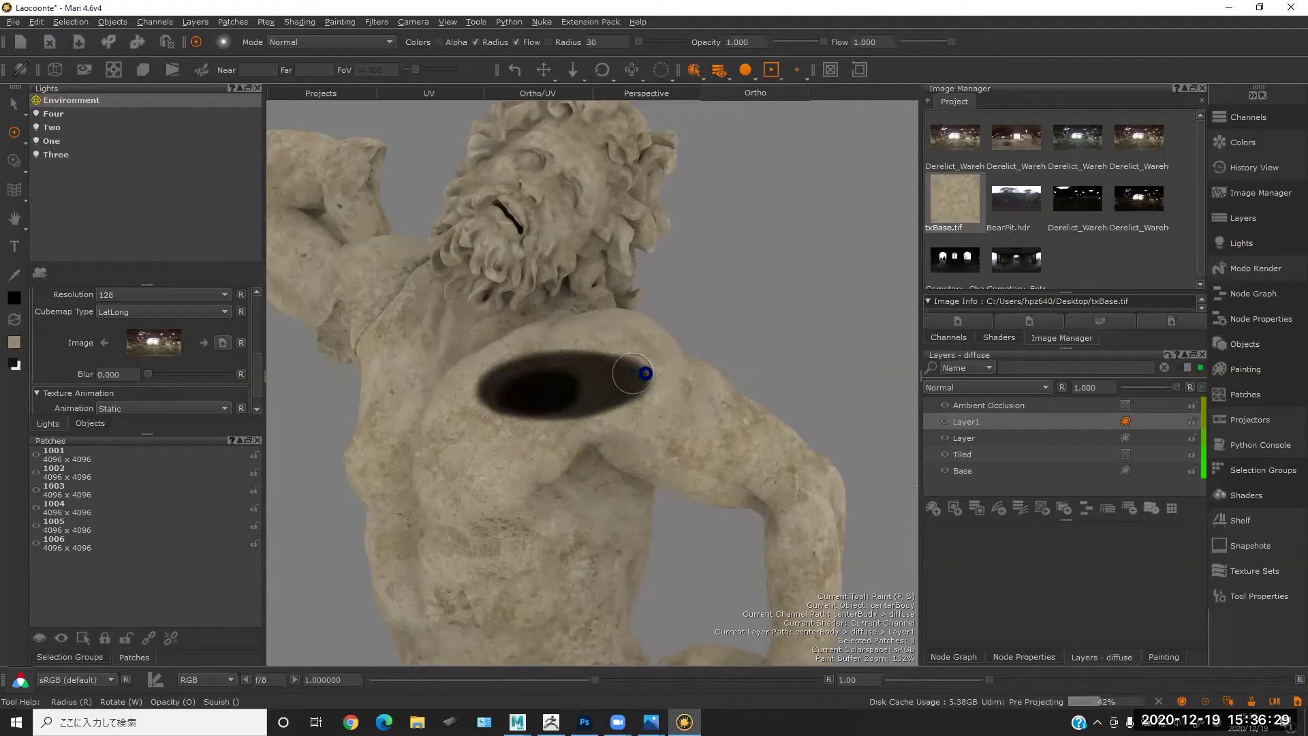
mouse_move(664, 376)
left_mouse_down("alt")
mouse_move(573, 384)
mouse_move(647, 371)
left_mouse_up("alt")
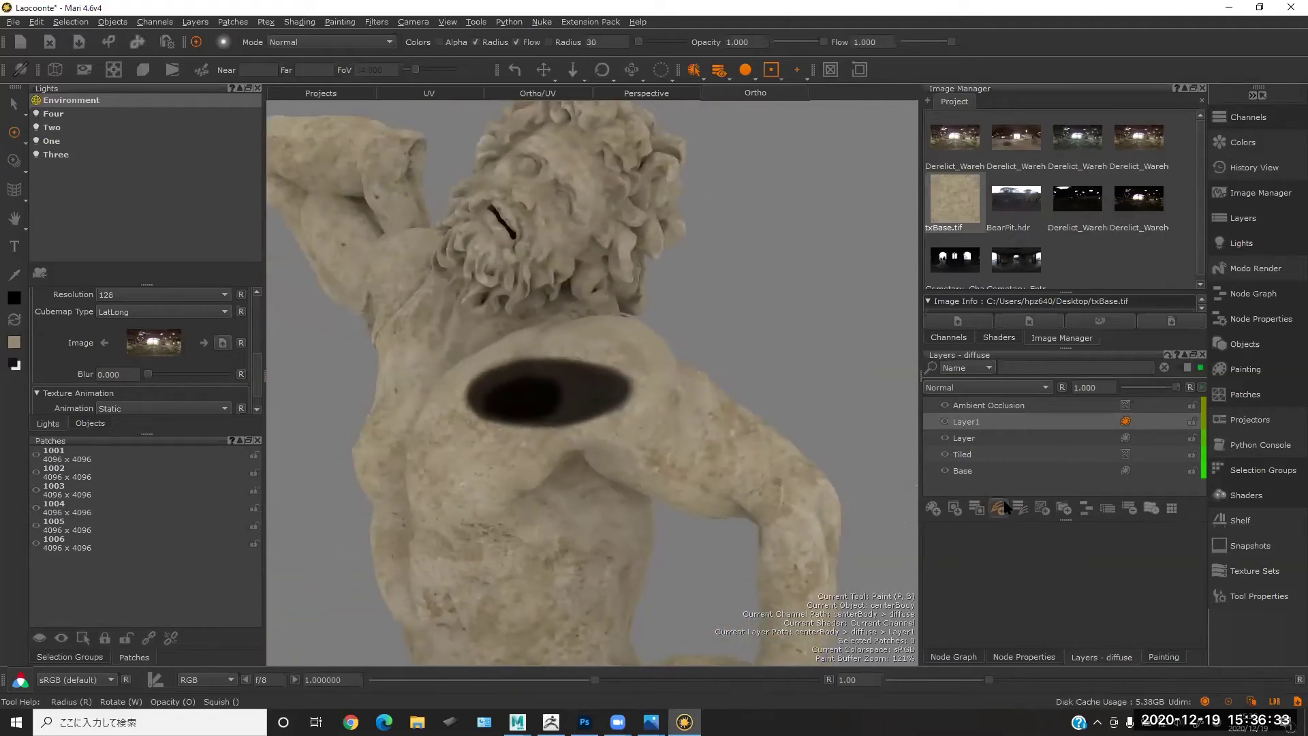
- Add a mask to Layer1 and paint black in it over the black chest stroke, leaving only its thin upper edge
left_click(954, 508)
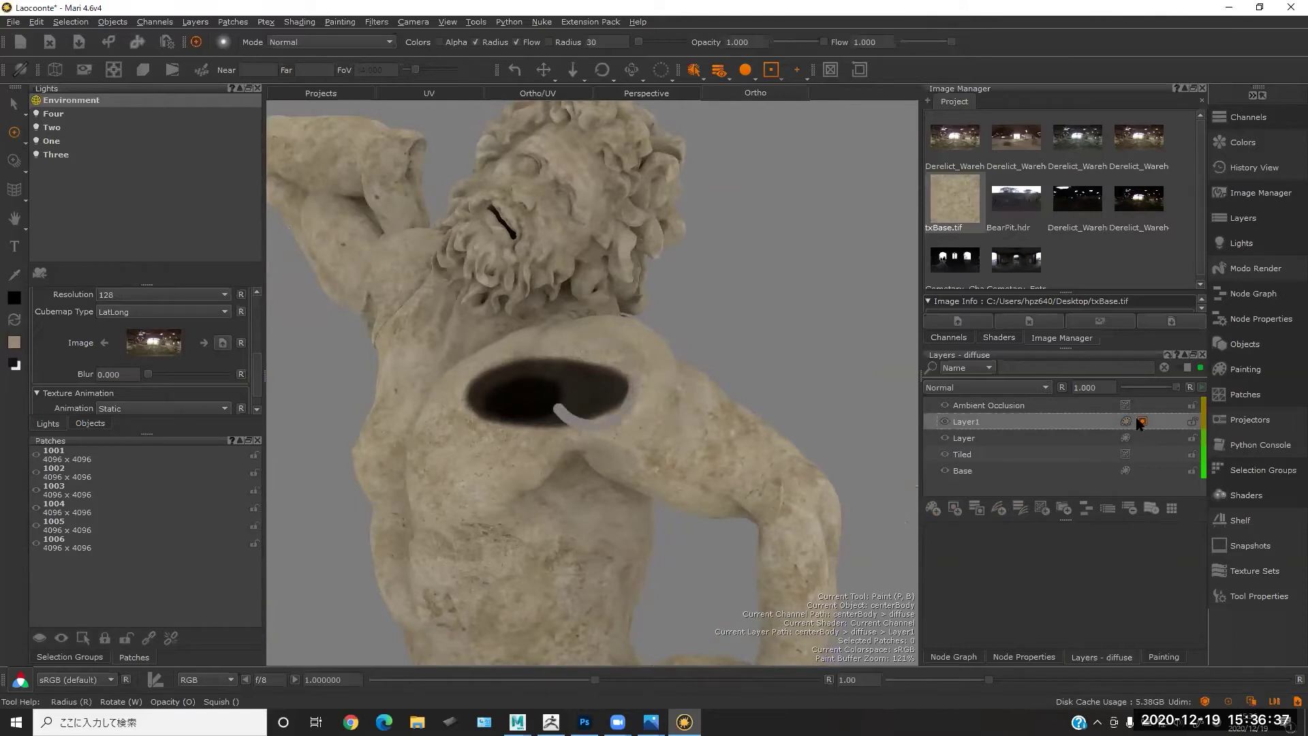
left_click(1145, 421)
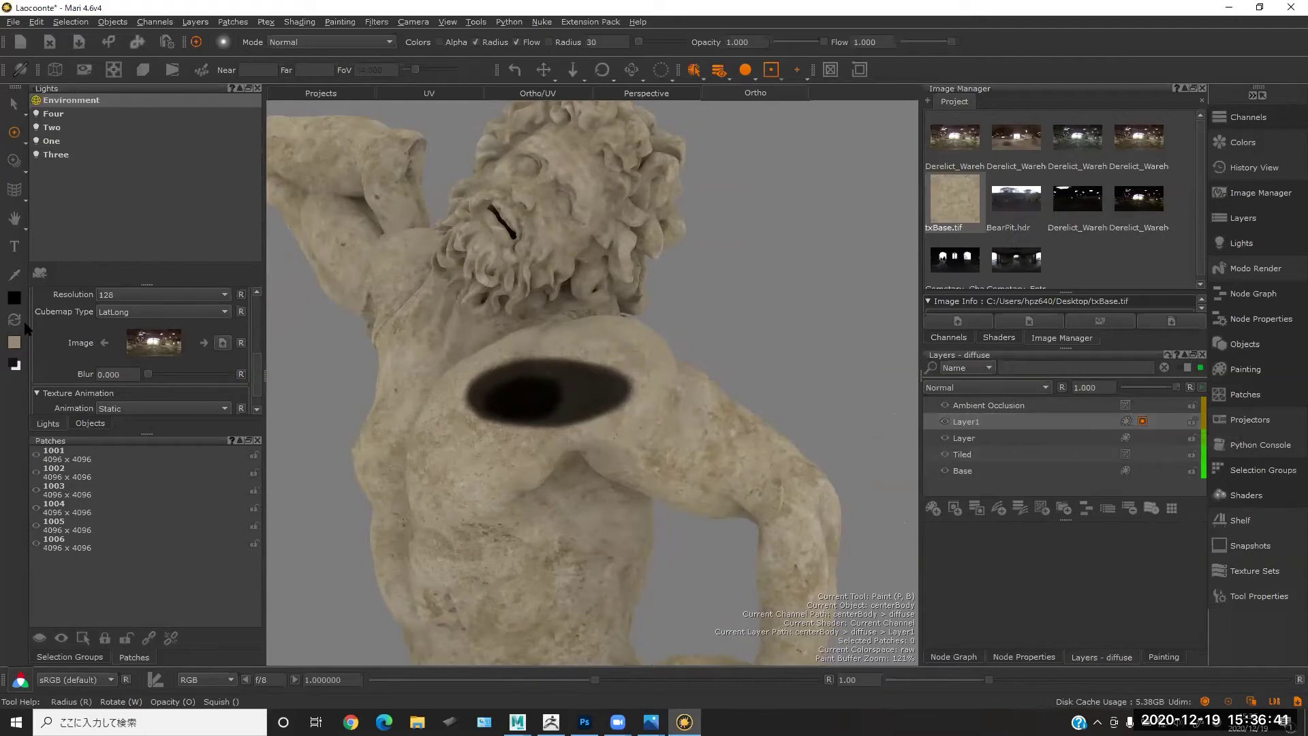
left_click(19, 363)
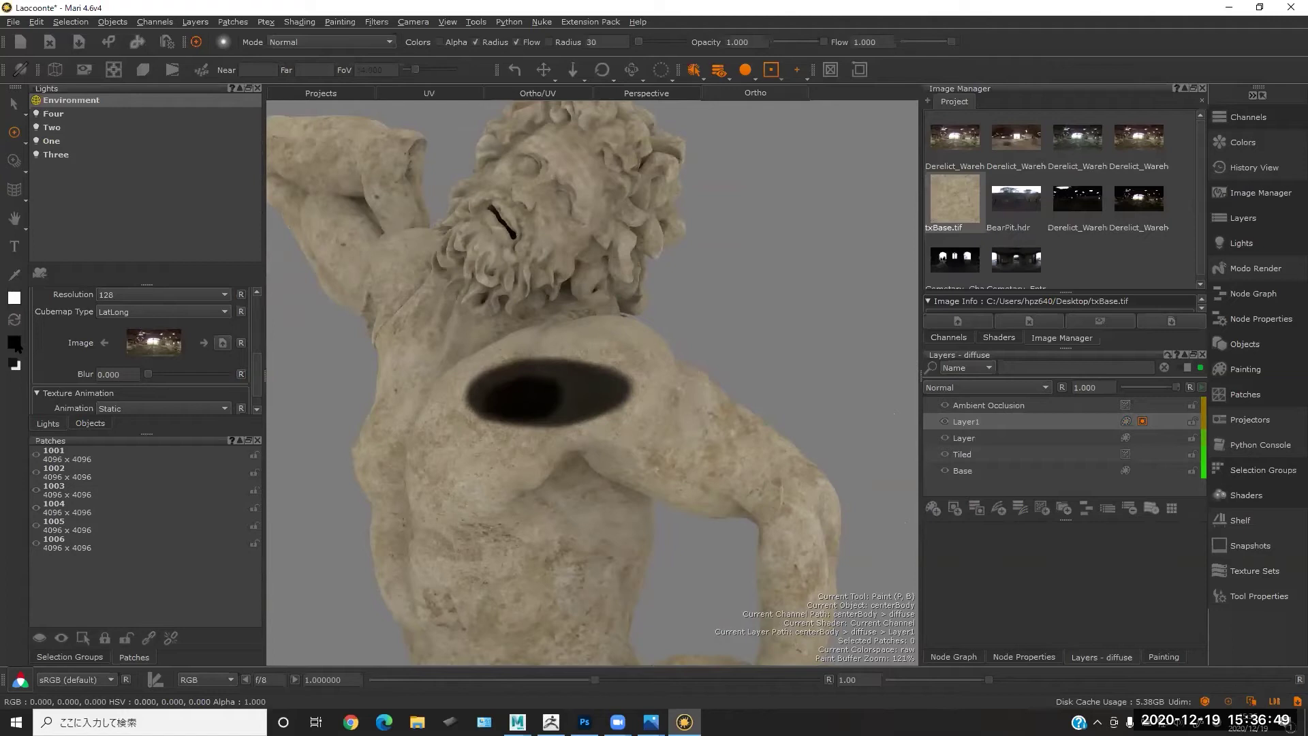
left_click(14, 342)
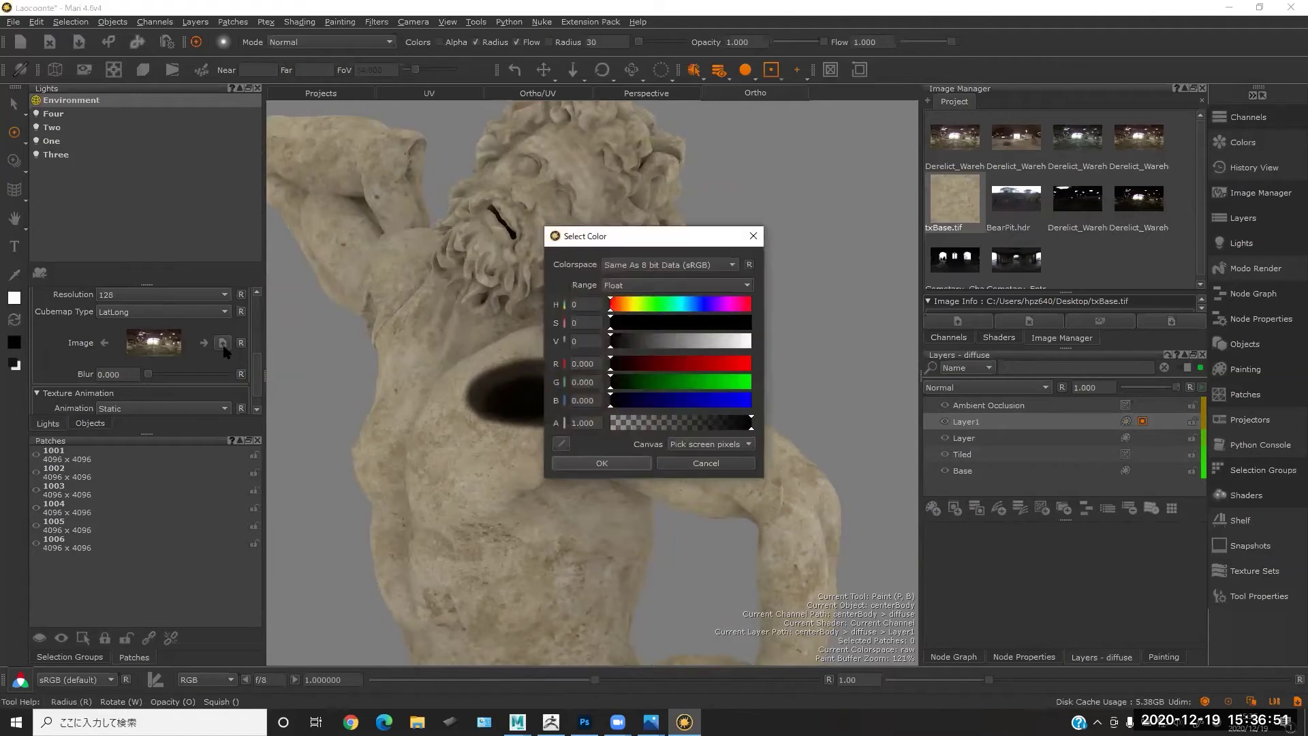
left_click(611, 458)
left_click(14, 319)
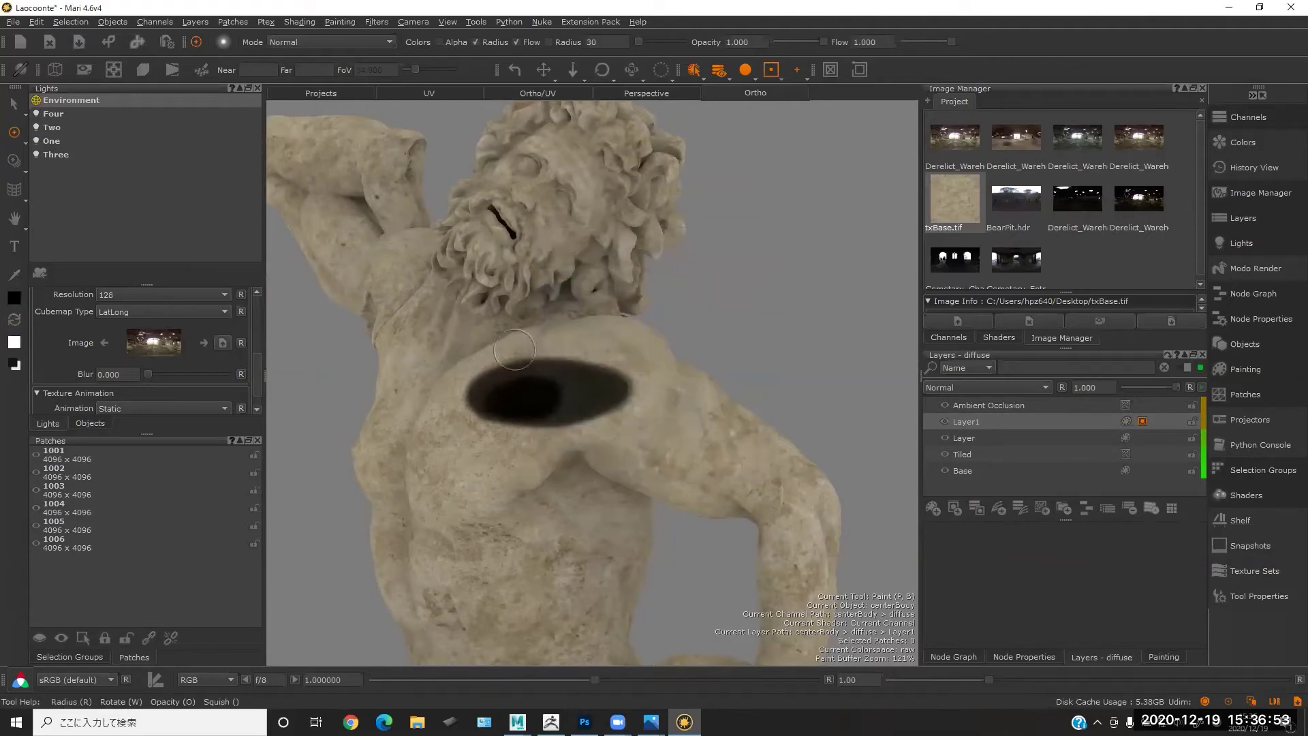
left_click(1142, 423)
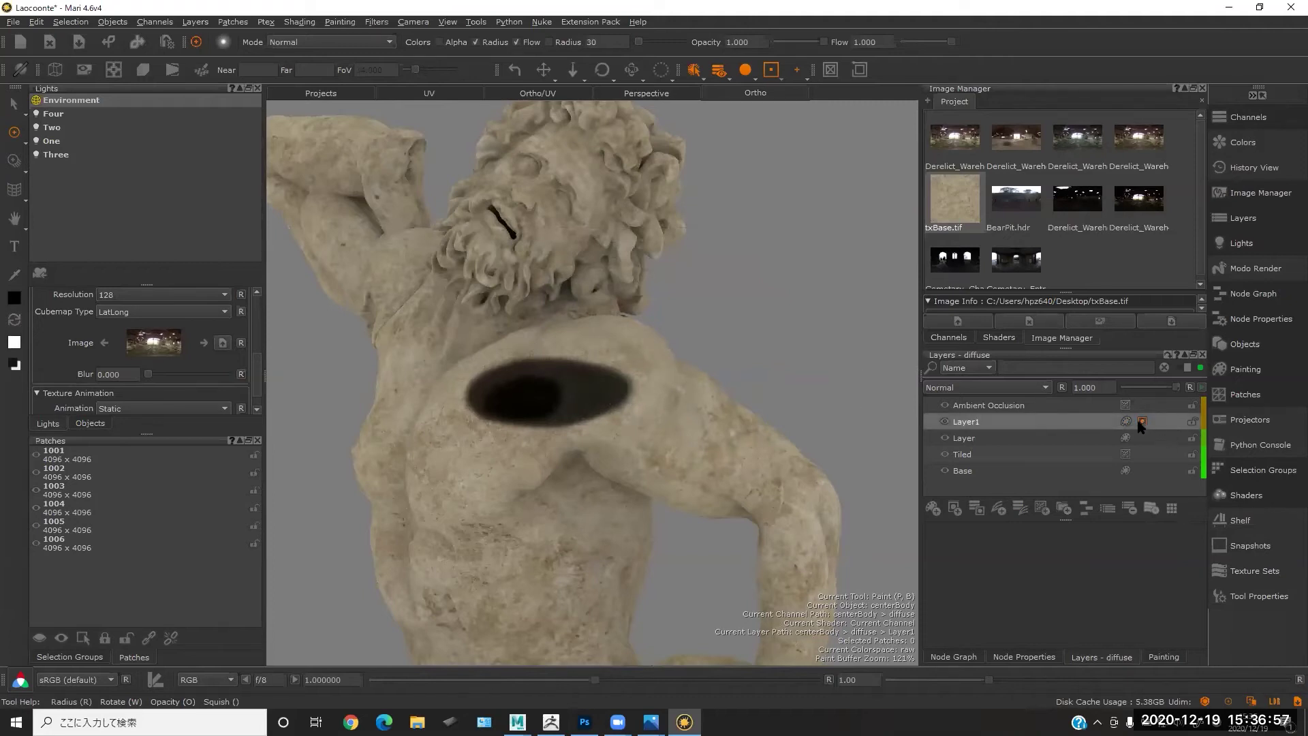
mouse_move(620, 366)
left_mouse_down()
mouse_move(603, 395)
mouse_move(573, 403)
mouse_move(480, 400)
mouse_move(603, 391)
left_mouse_up()
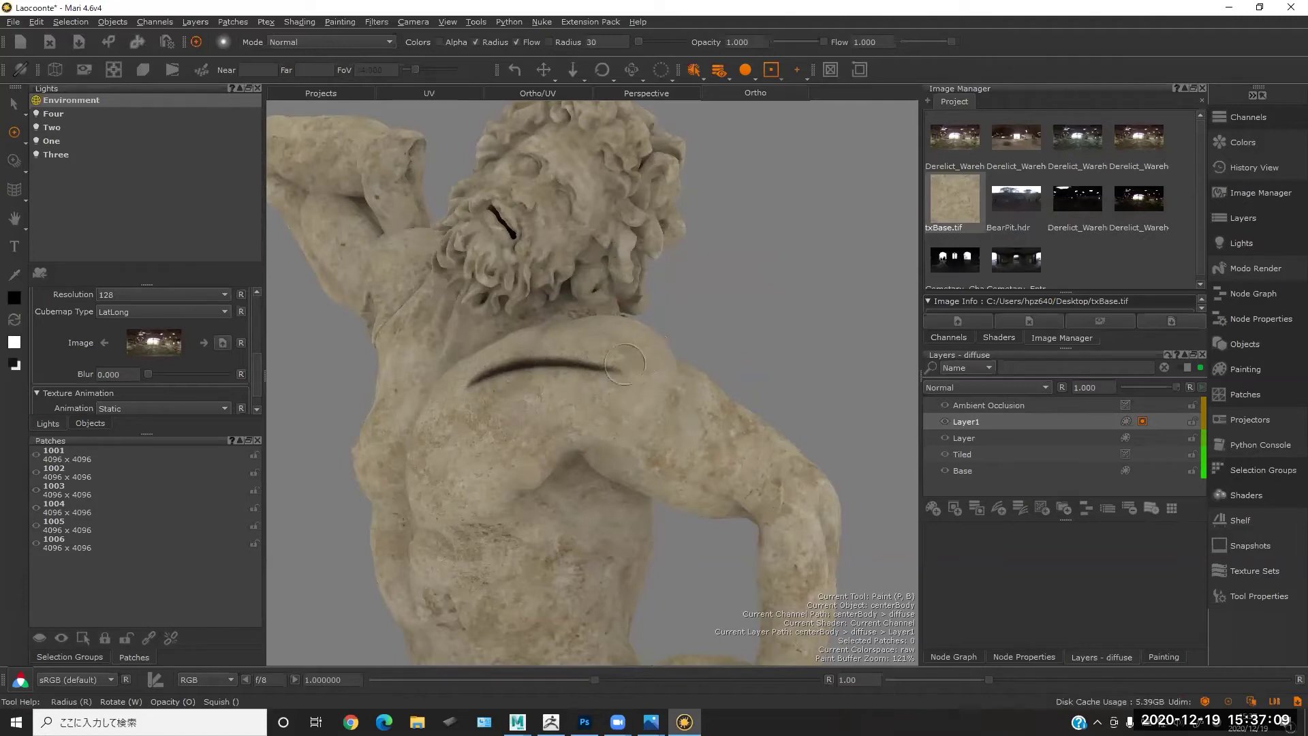
- Paint white in Layer1's mask over the masked-out area to restore the full chest stroke
key("x")
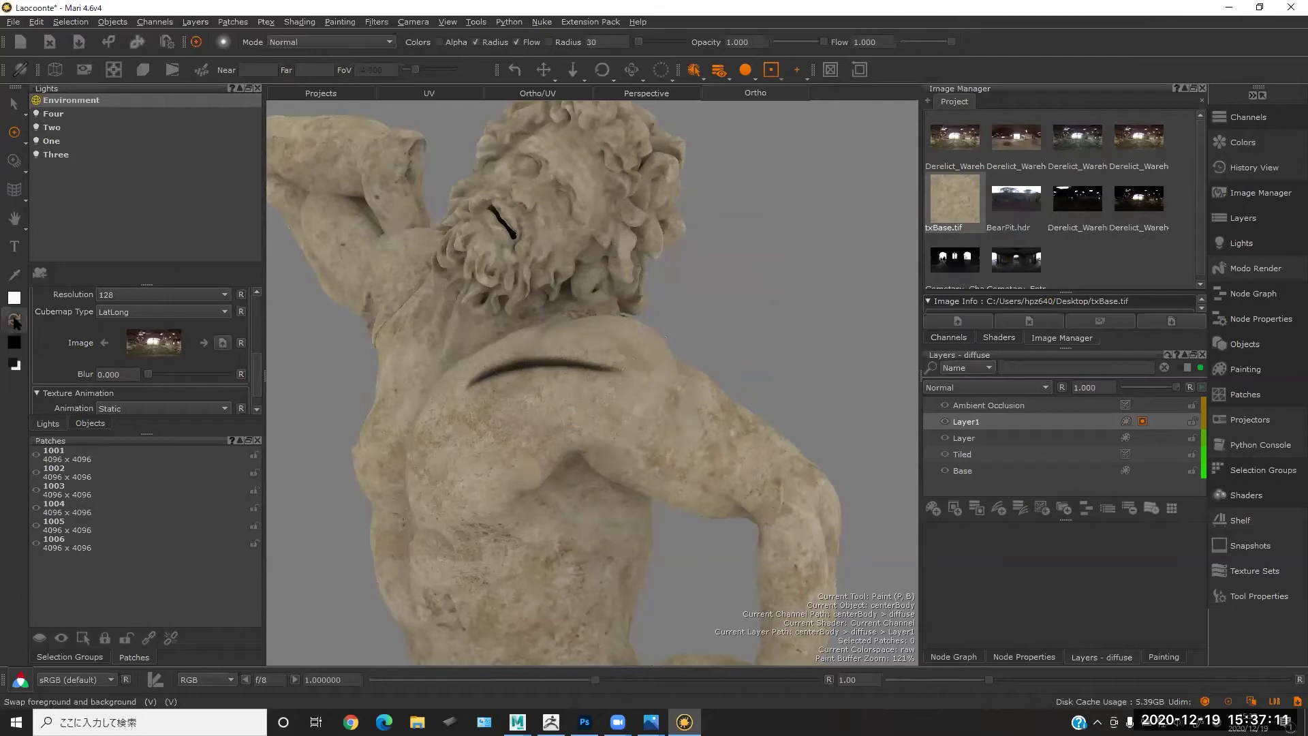
mouse_move(603, 378)
left_mouse_down()
mouse_move(610, 398)
mouse_move(492, 410)
left_mouse_up()
mouse_move(627, 401)
left_mouse_down()
mouse_move(507, 394)
mouse_move(540, 401)
left_mouse_up()
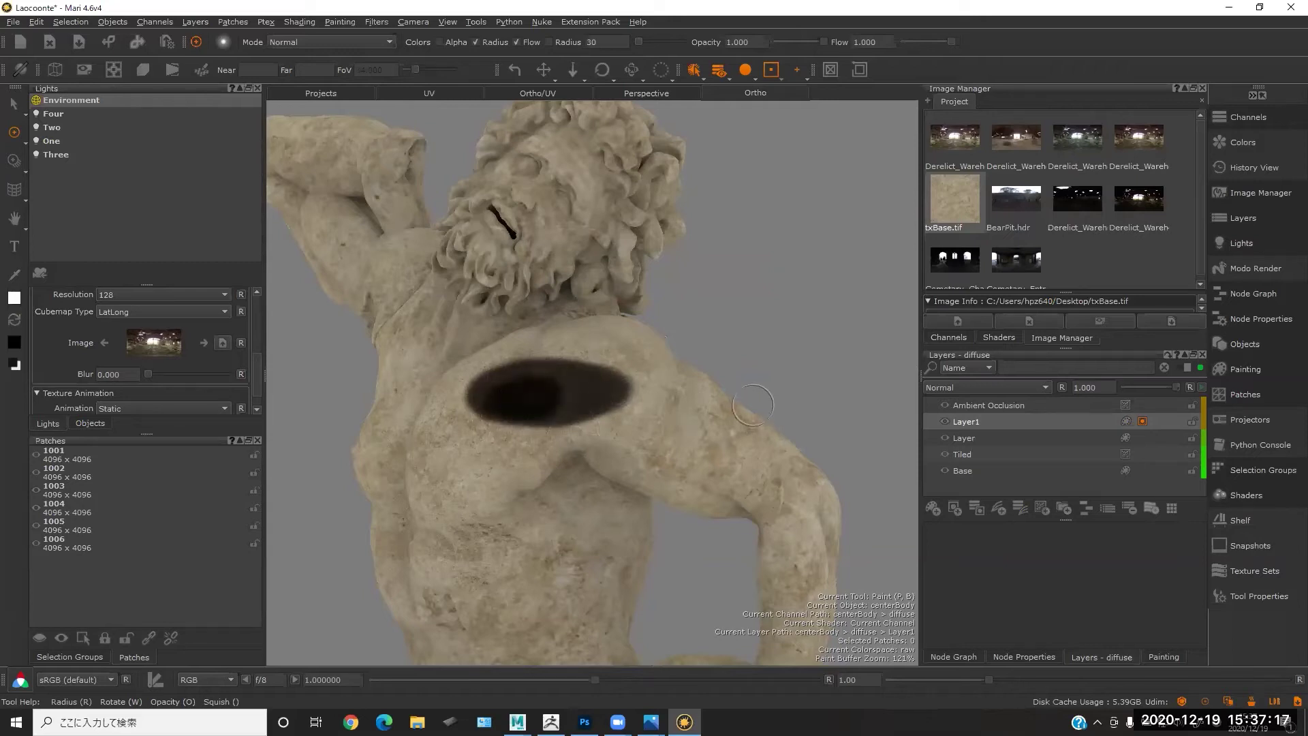
- Turn Layer1's mask into a mask stack, open the stack for inspection and close it
left_click(975, 508)
left_click(1142, 421)
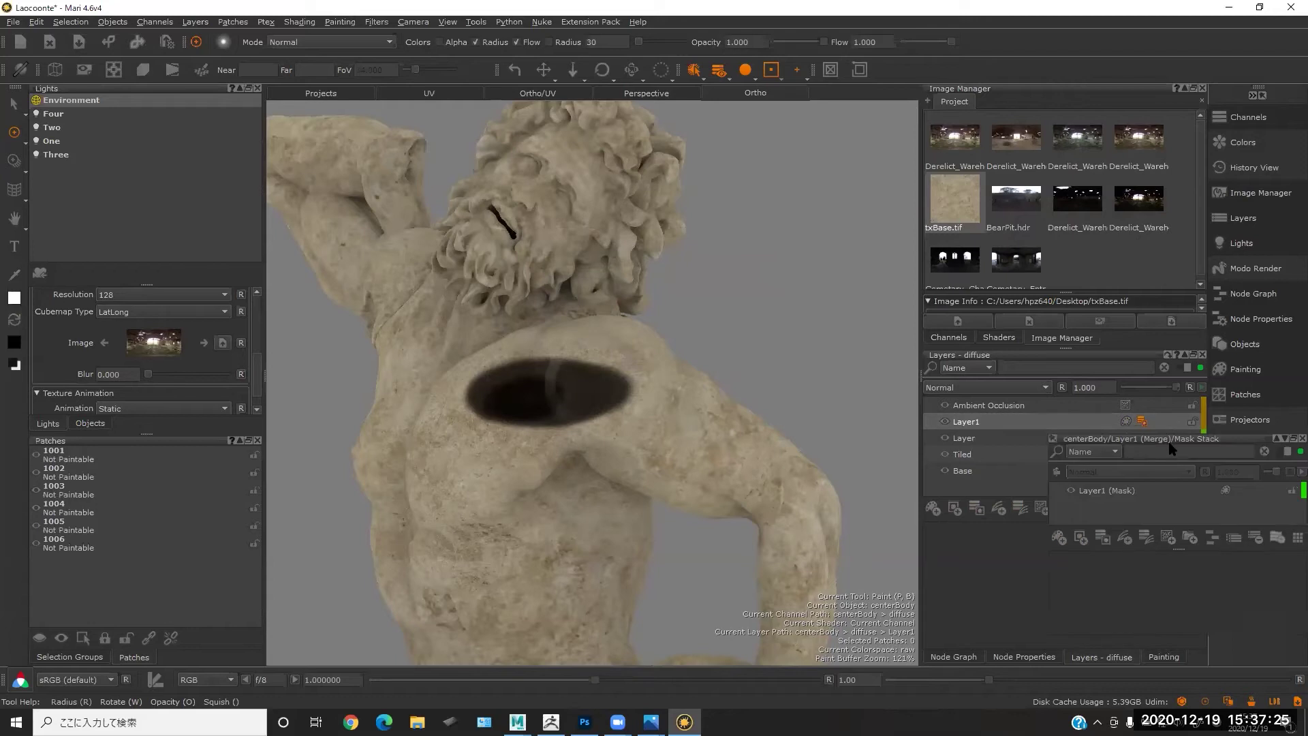
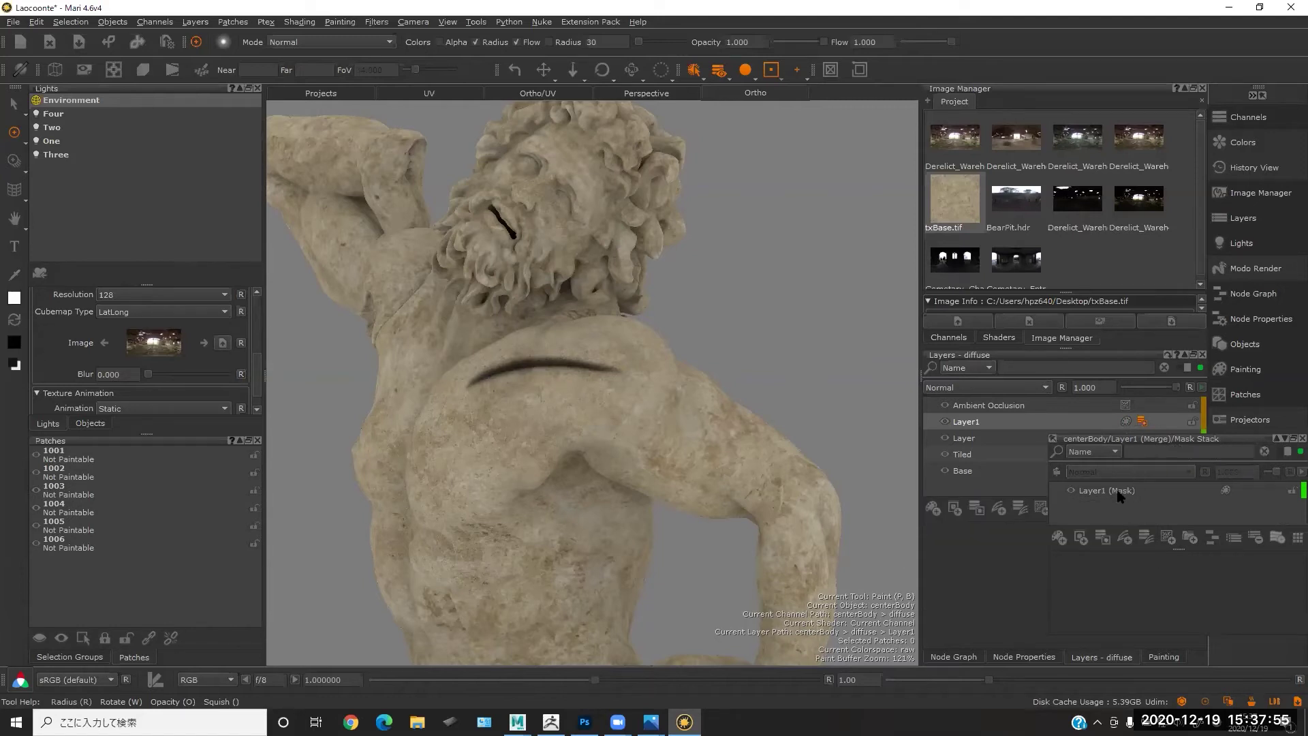
left_click_drag(1230, 441, 870, 395)
left_click(1049, 505)
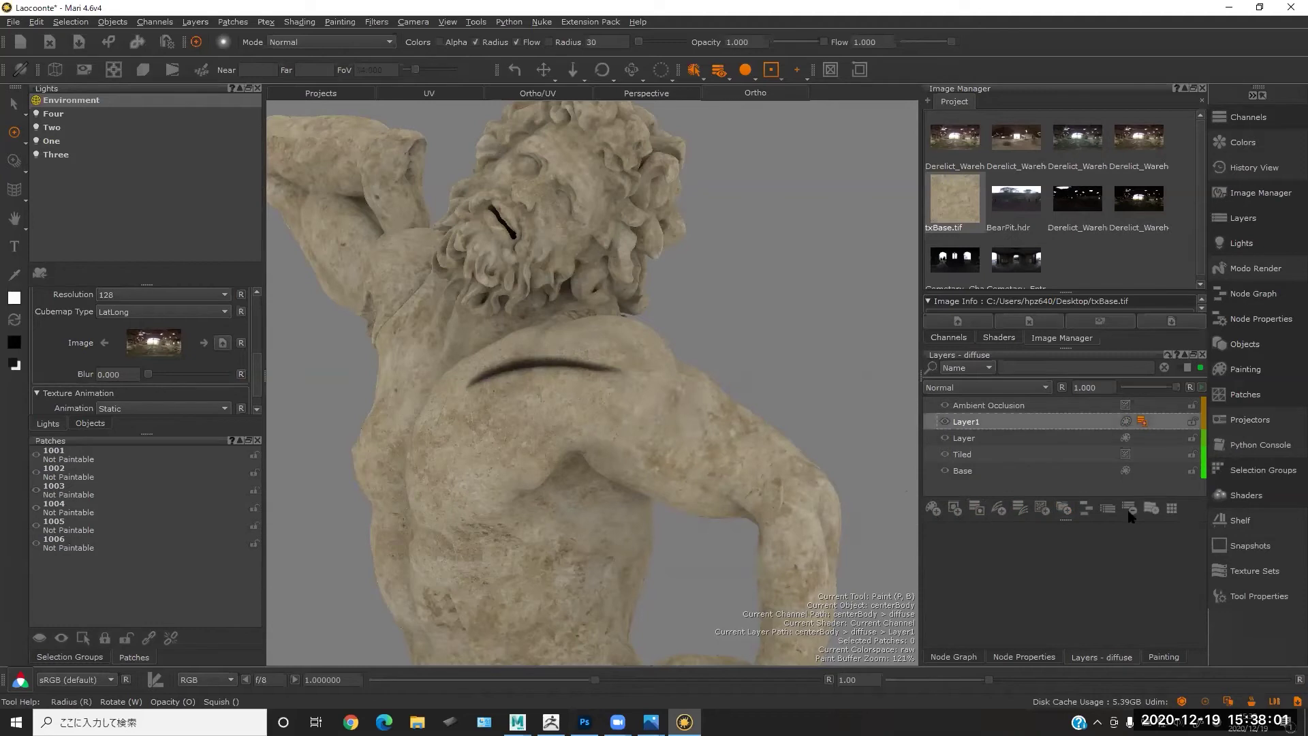
left_click(1000, 509)
left_click(1000, 510)
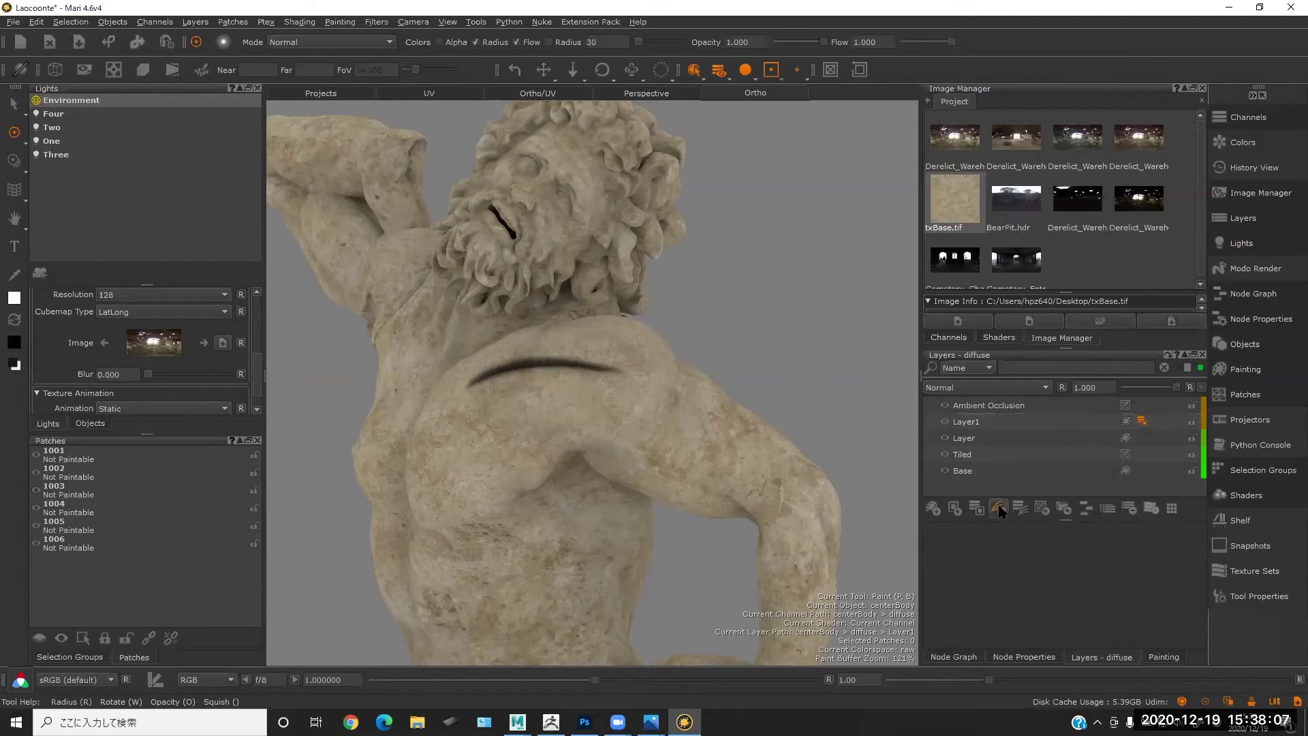
left_click(999, 509)
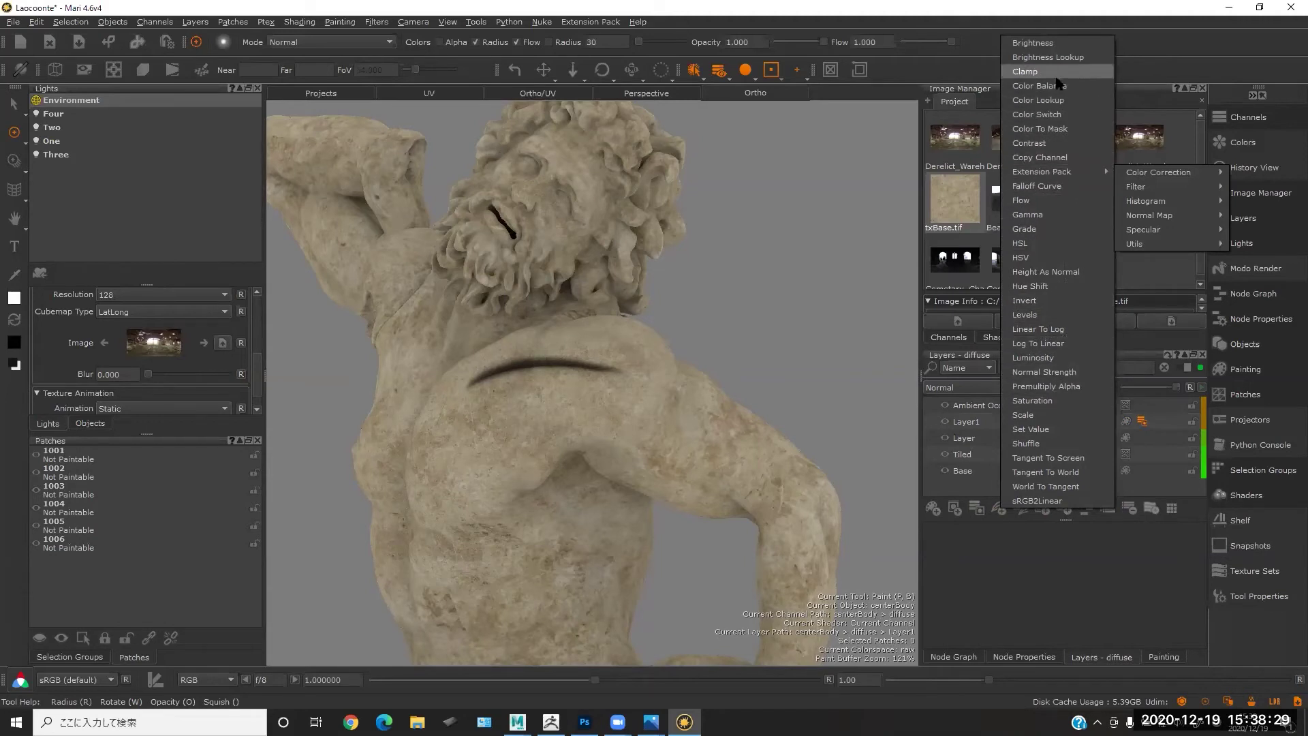
left_click(984, 470)
- Delete the paint layers Layer and Layer1 from the diffuse channel
left_click(974, 439)
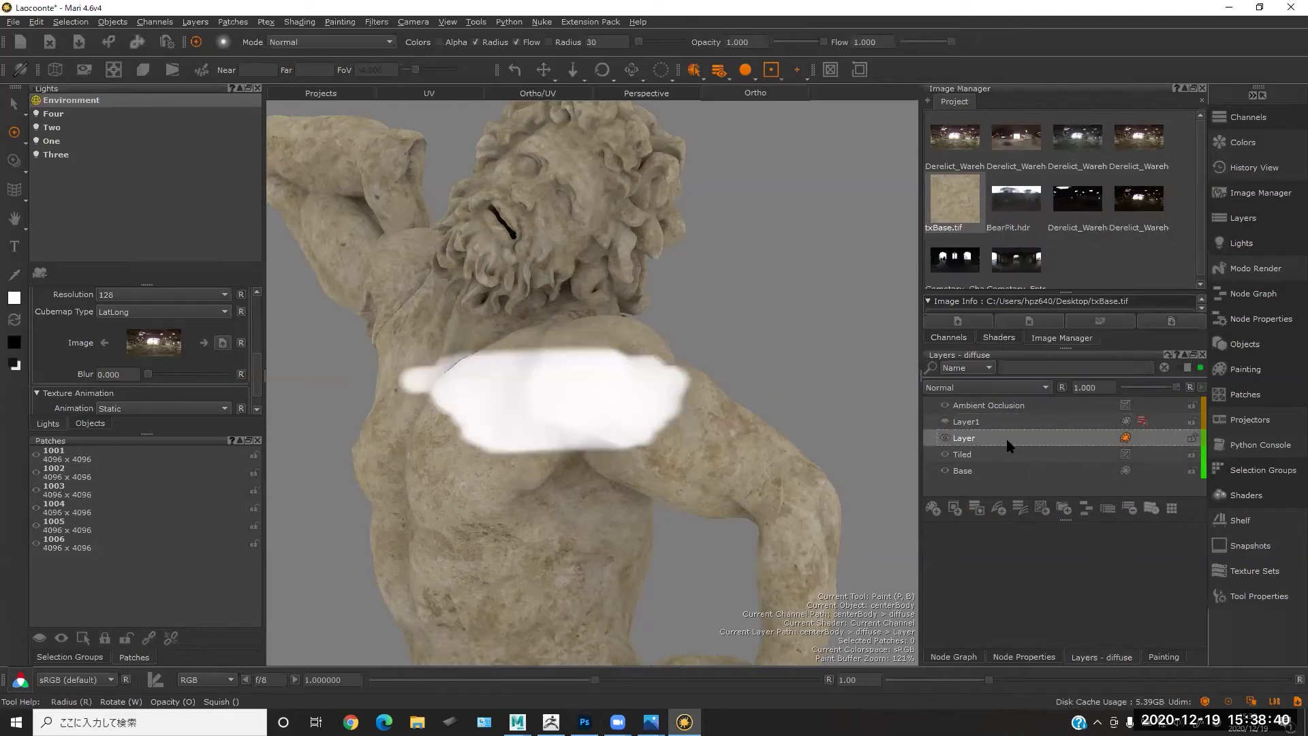
key("Delete")
left_click(979, 422)
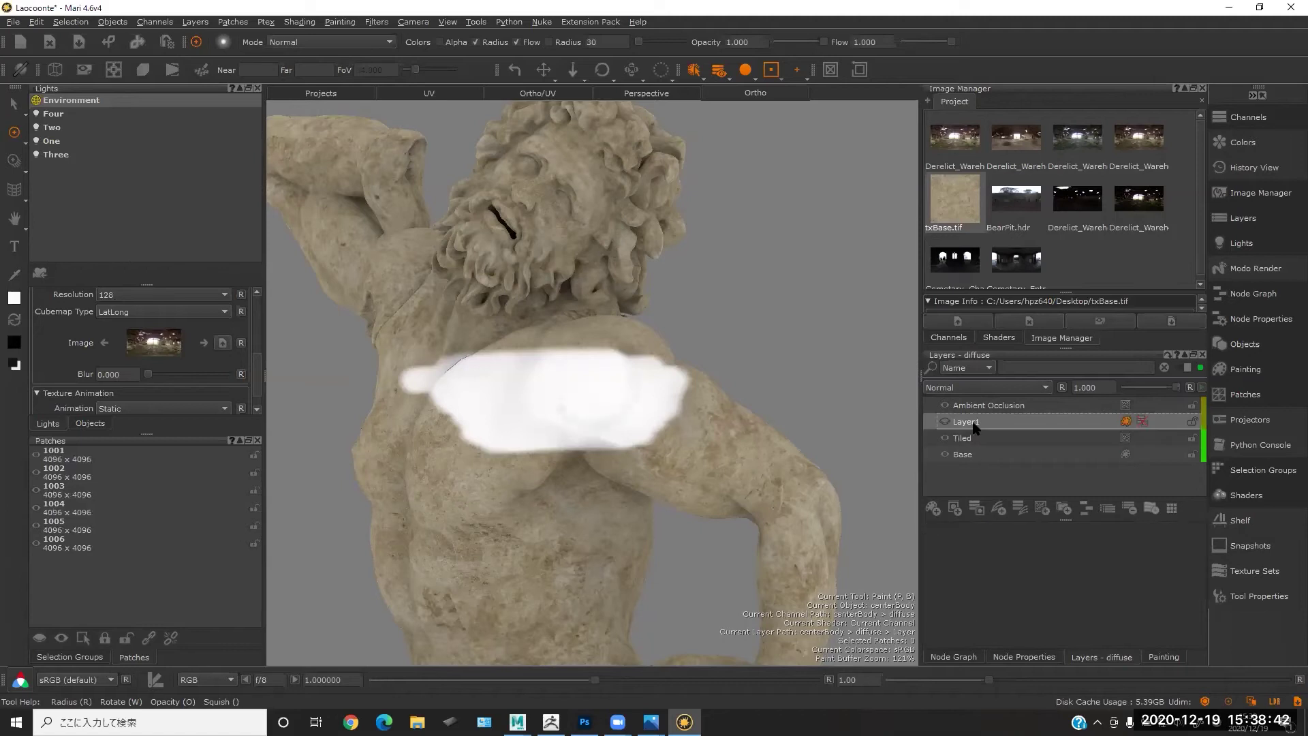
key("Delete")
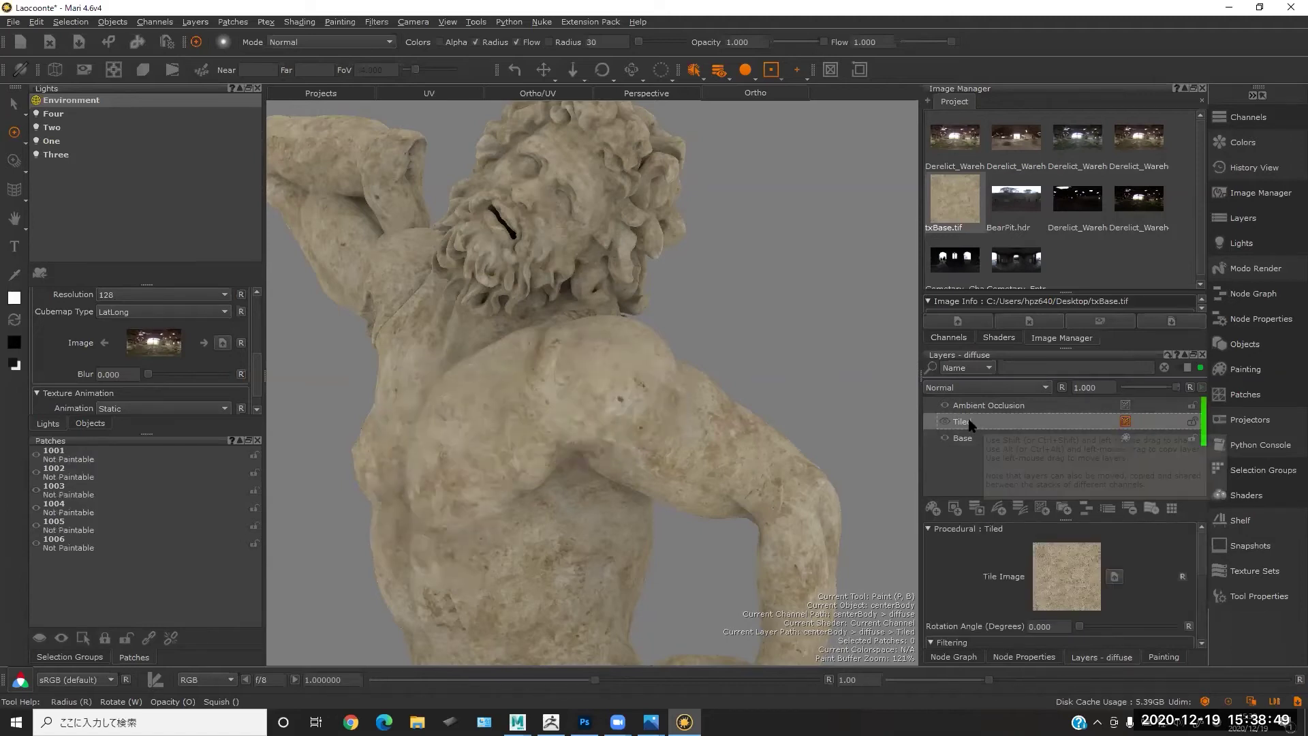
- Convert the Tiled procedural layer of the diffuse channel into a paintable layer
right_click(968, 422)
left_click(870, 385)
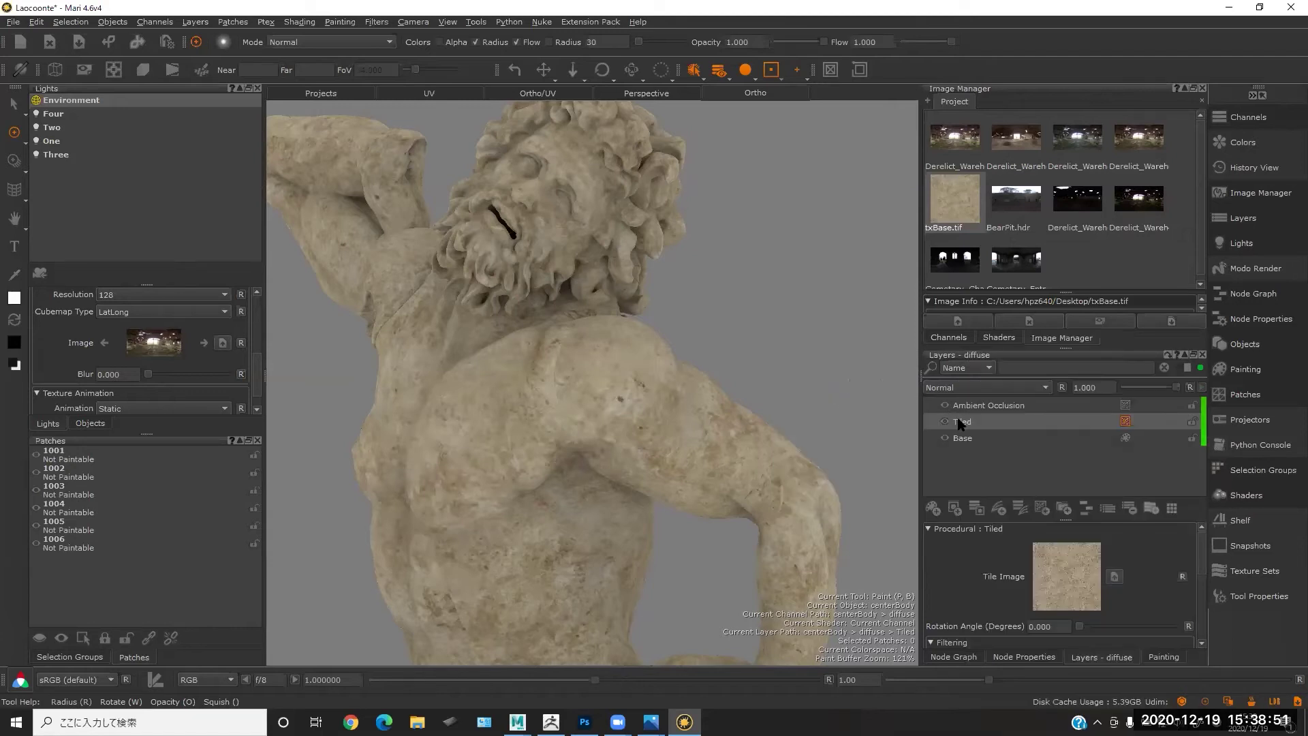
right_click(960, 423)
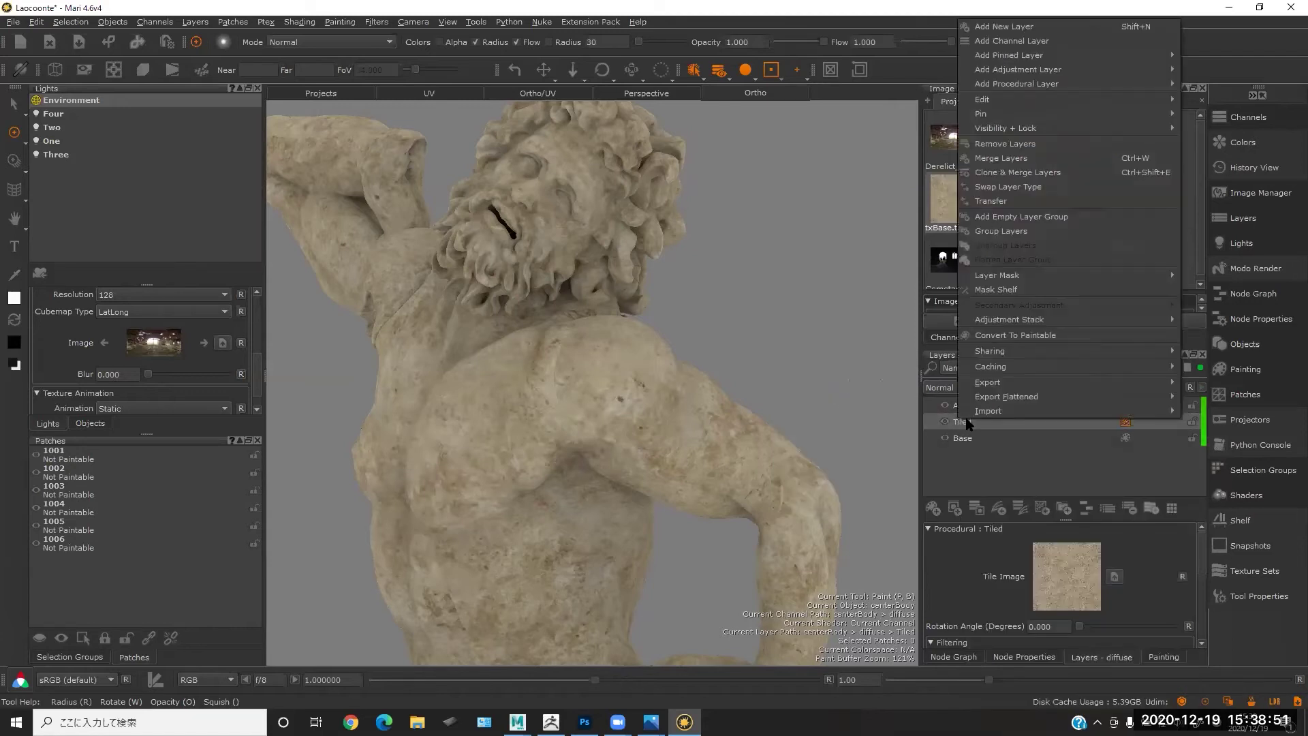
left_click(1022, 173)
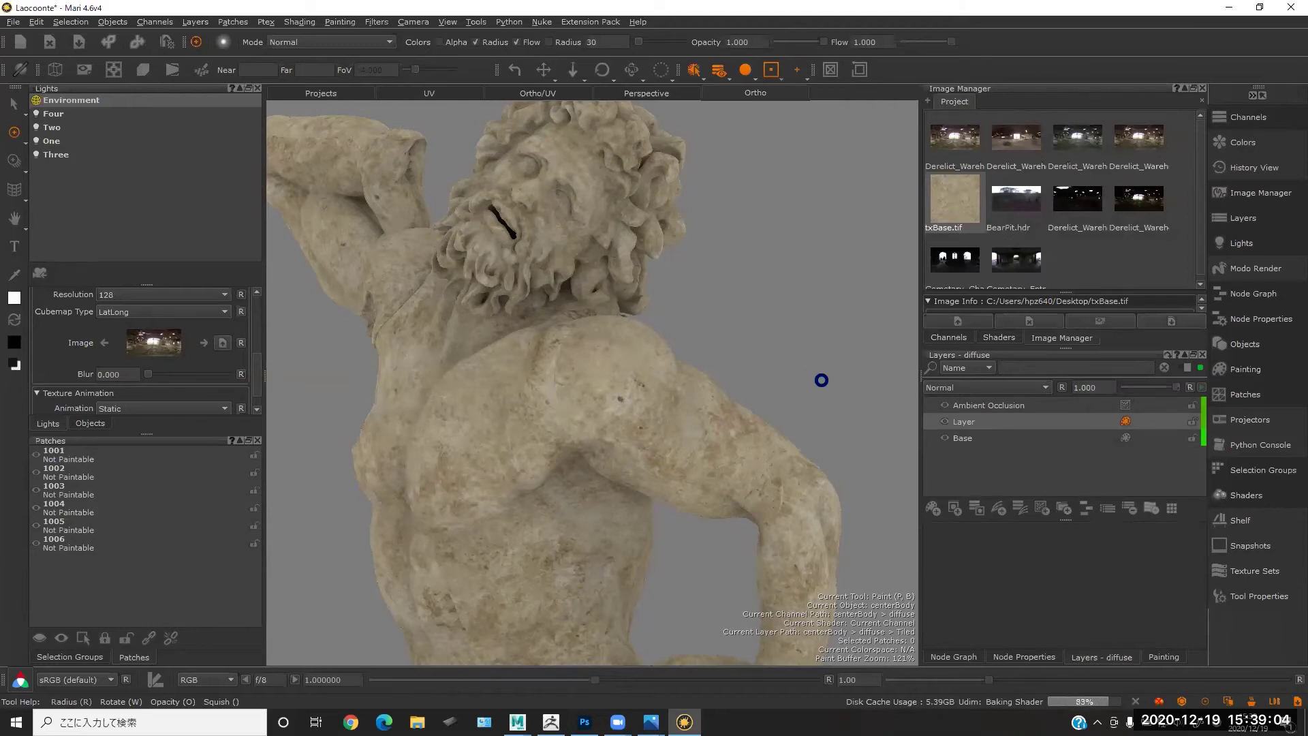
- Add a Levels adjustment layer above the paintable layer and lower its output white level to 0.692
left_click(1019, 508)
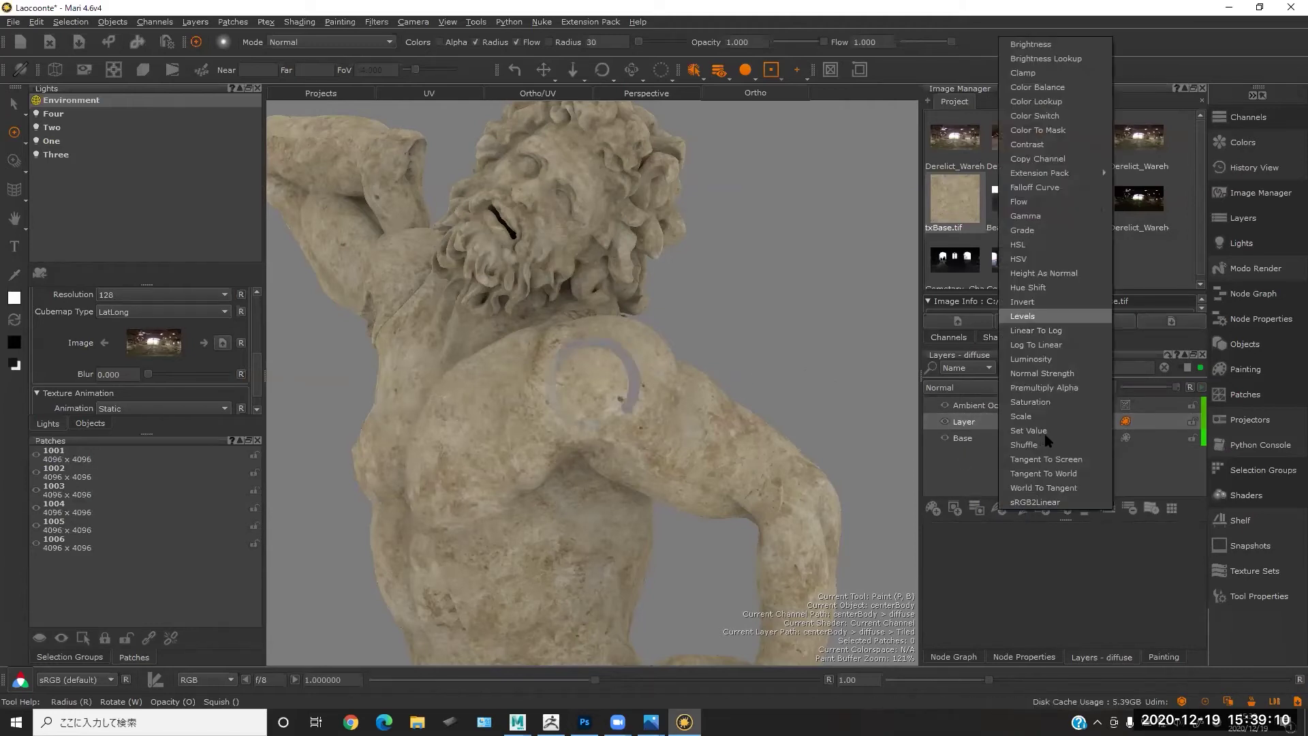
left_click(1036, 317)
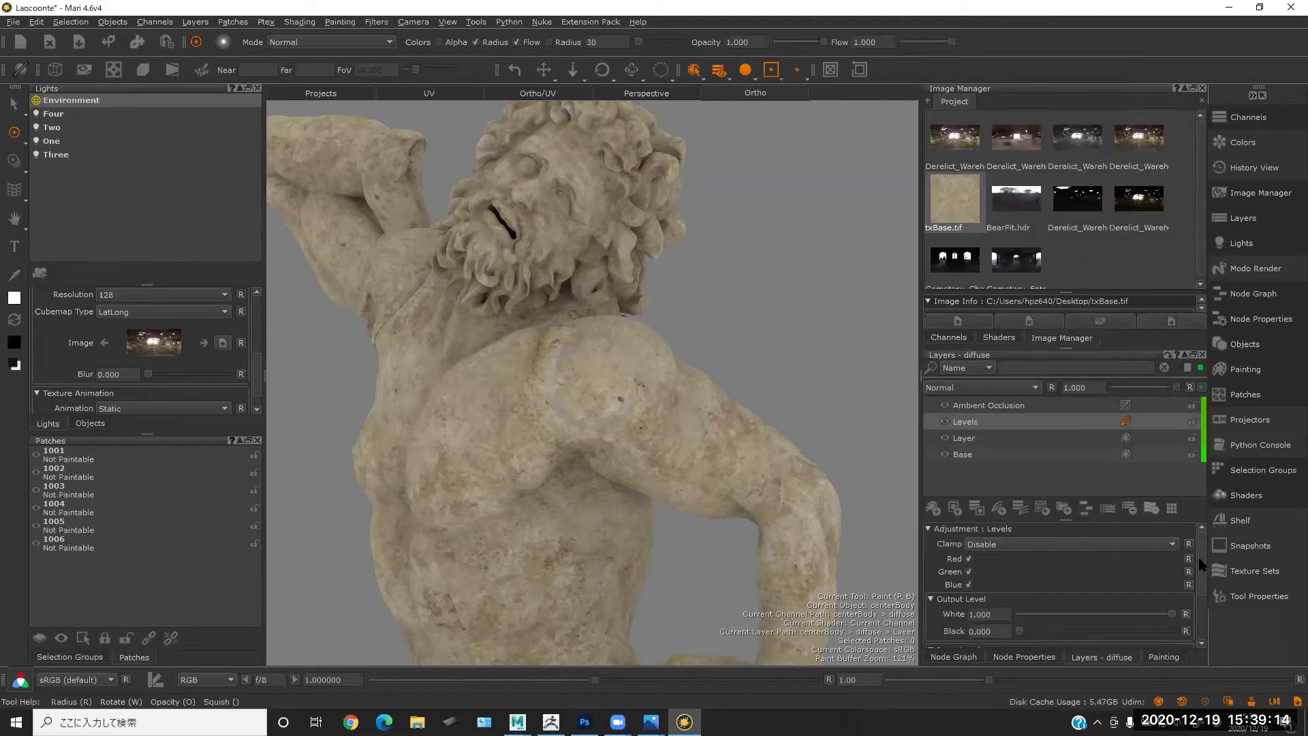
scroll(1178, 561, "down", 2)
left_click_drag(1169, 550, 1123, 554)
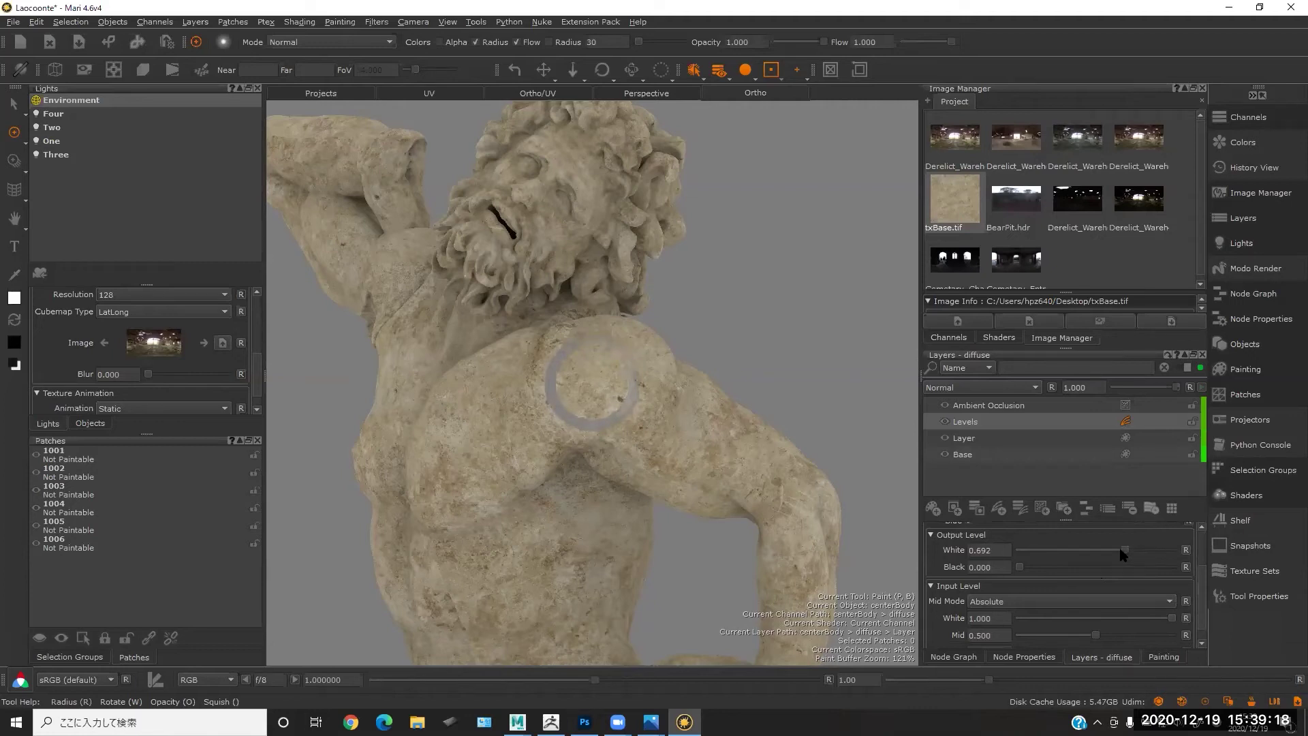
left_click(1151, 549)
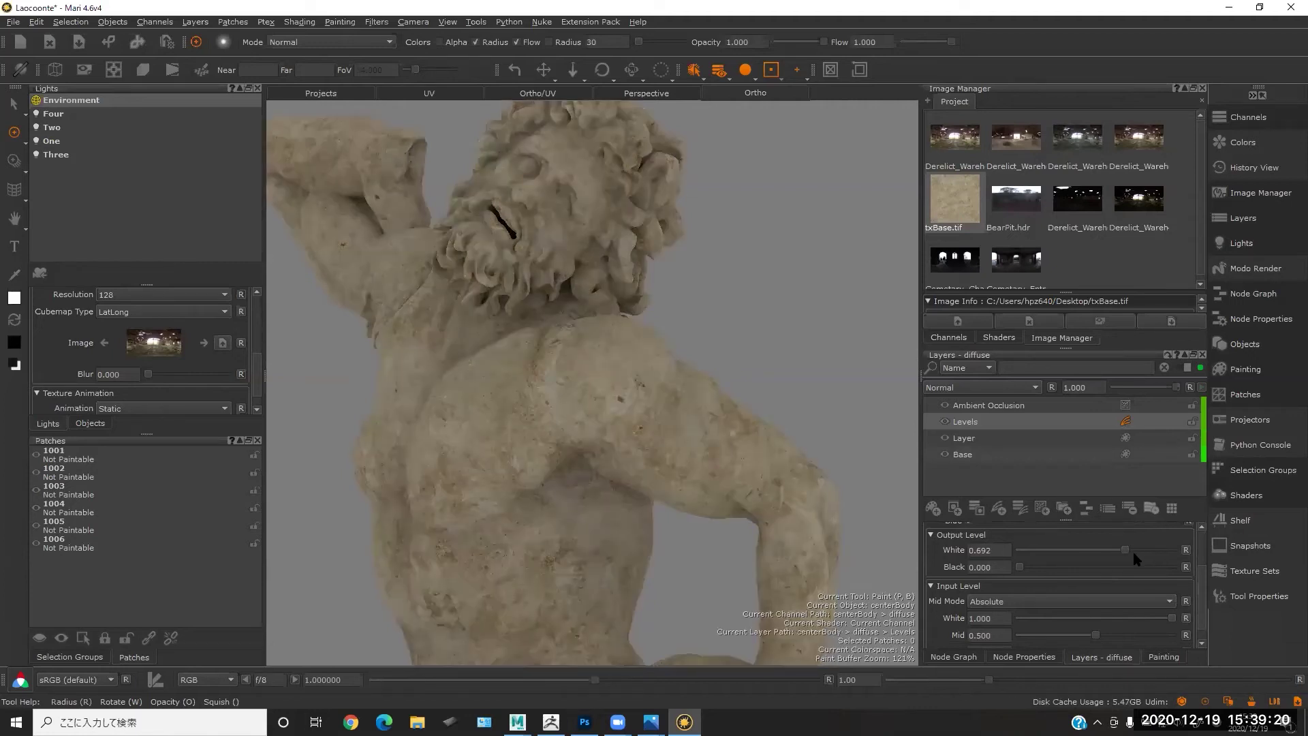
- Set the Levels output black to 0.027, reset the output white to 1.000 and set the input mid to 0.580
left_click_drag(1028, 568, 1031, 572)
left_click(1186, 550)
left_click_drag(1200, 573, 1204, 597)
mouse_move(1097, 620)
left_mouse_down()
mouse_move(1118, 619)
mouse_move(1108, 617)
left_mouse_up()
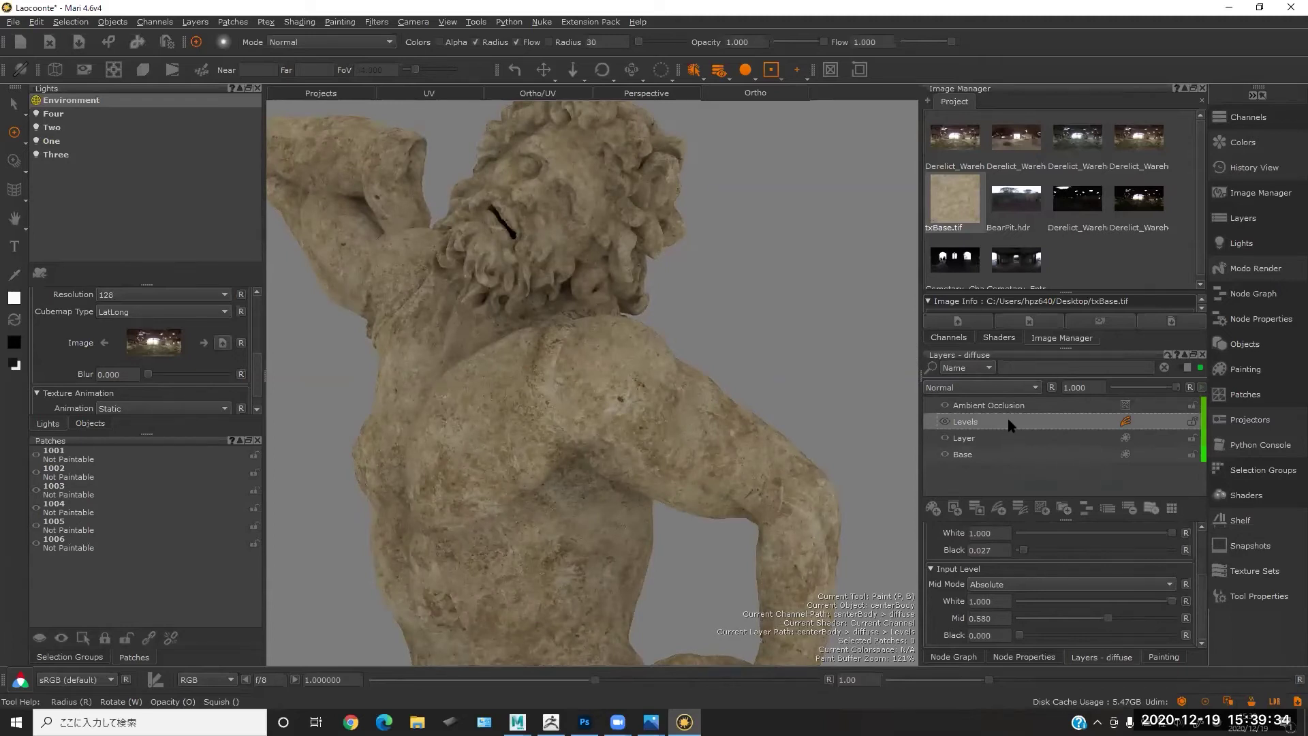
- Try an Invert adjustment layer directly above the paintable layer and undo it
left_click(1020, 509)
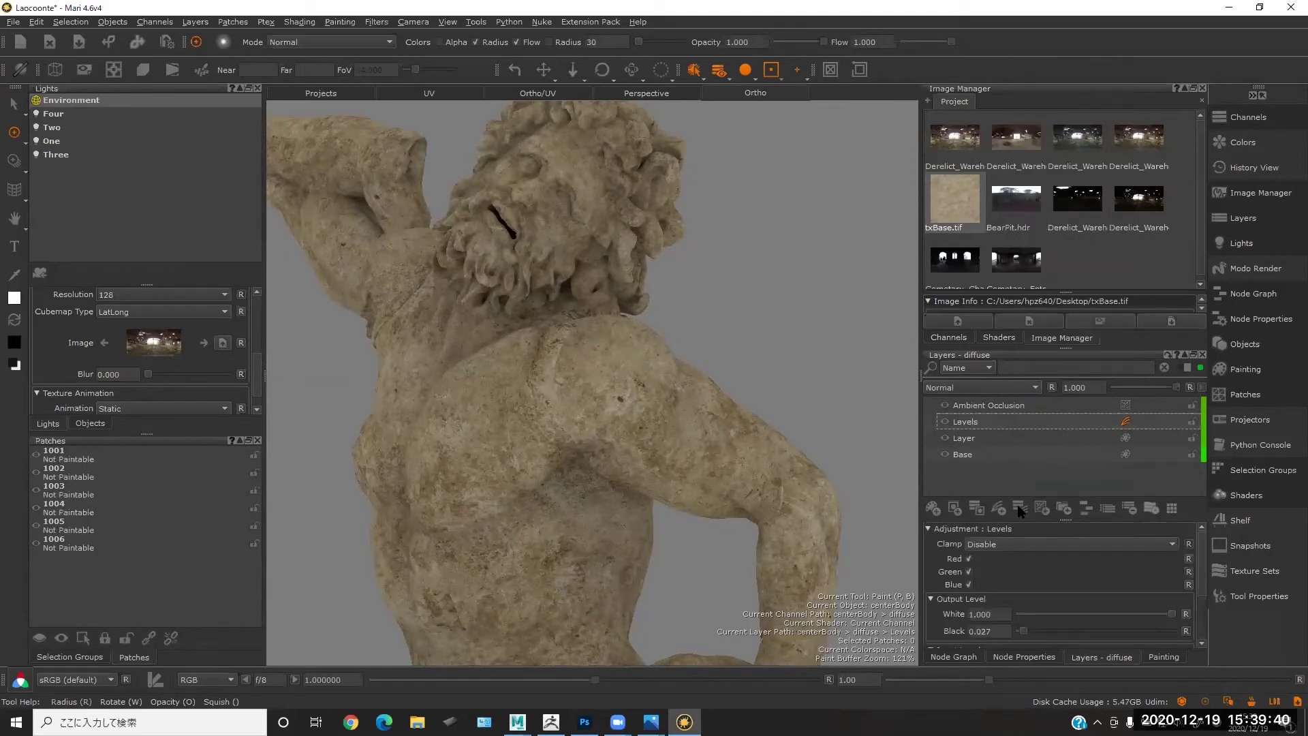
left_click(1021, 509)
left_click(1000, 439)
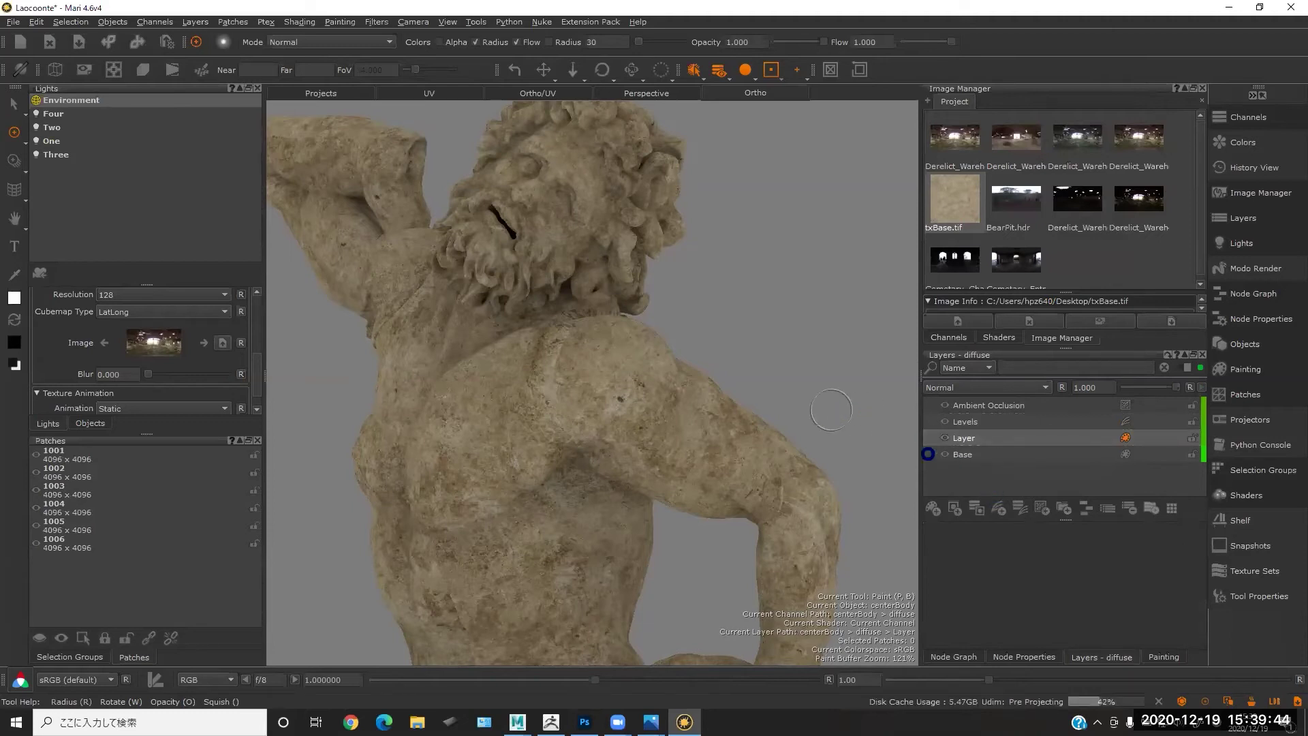
left_click_drag(828, 410, 756, 402, "alt")
left_click(1020, 509)
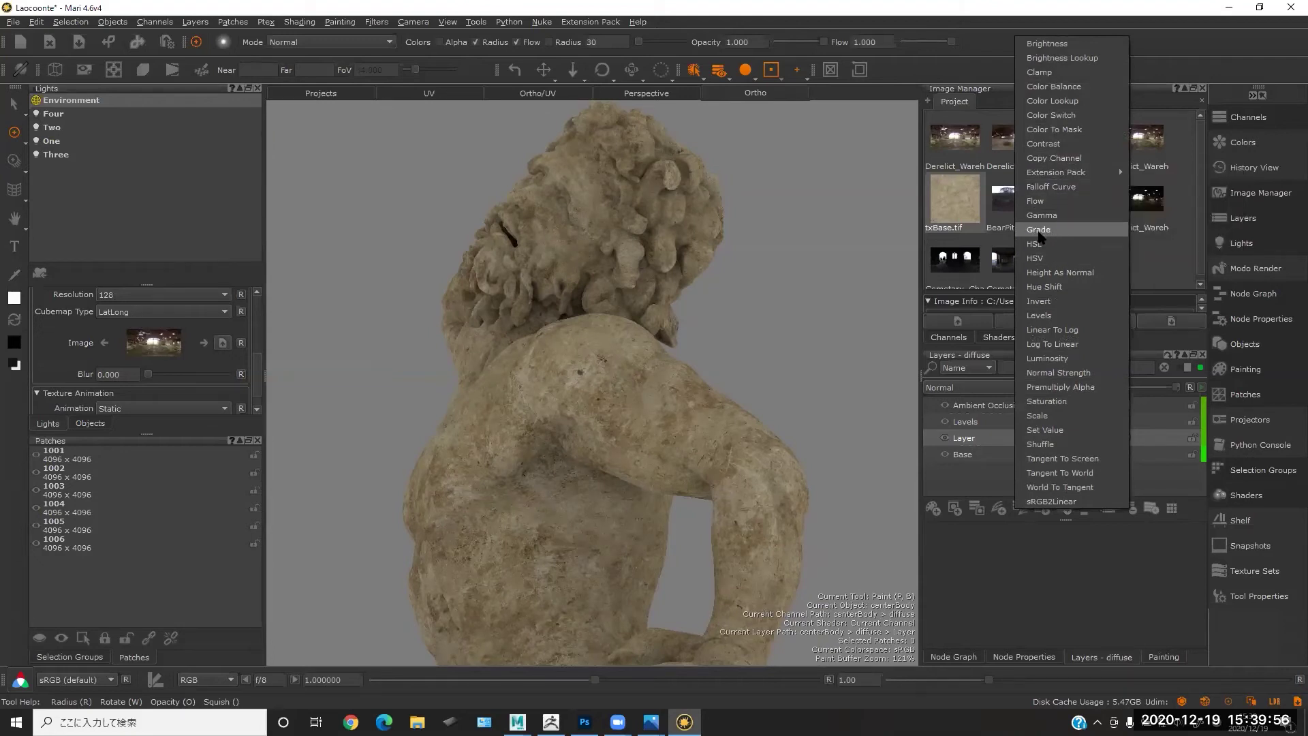
left_click(1052, 314)
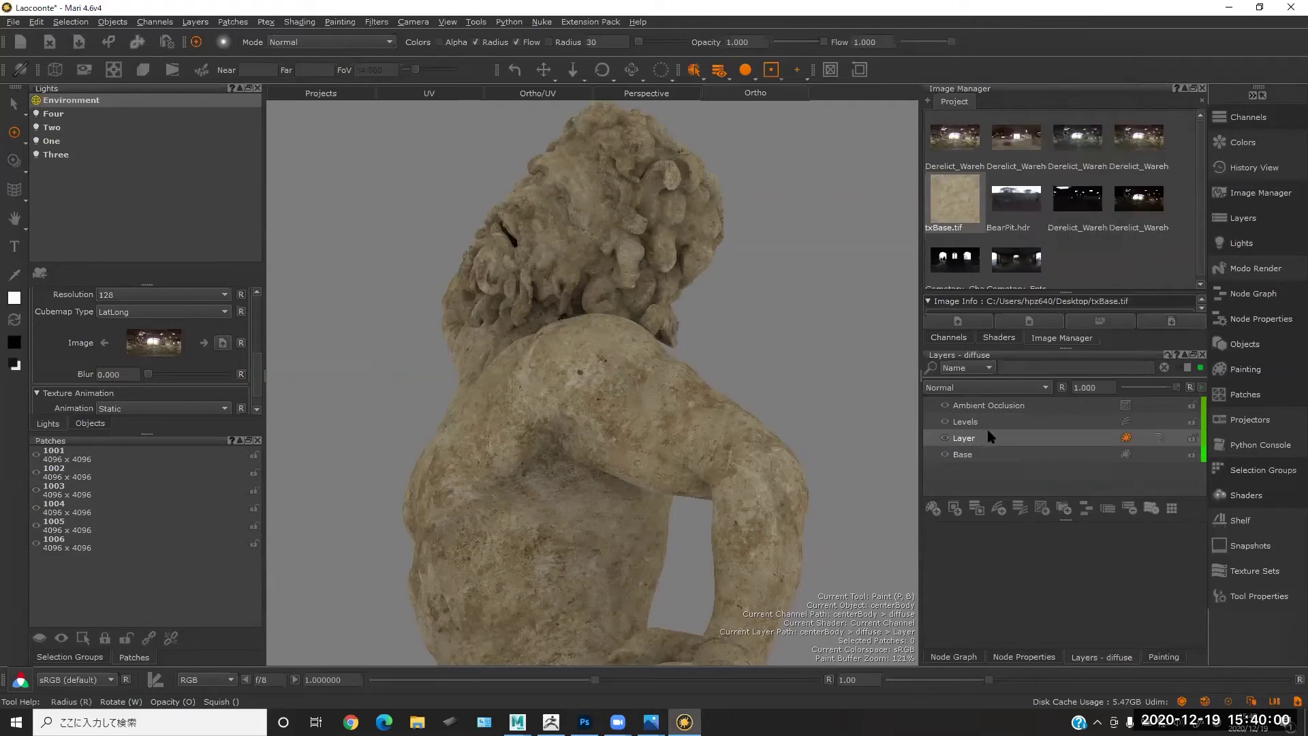
left_click(991, 437)
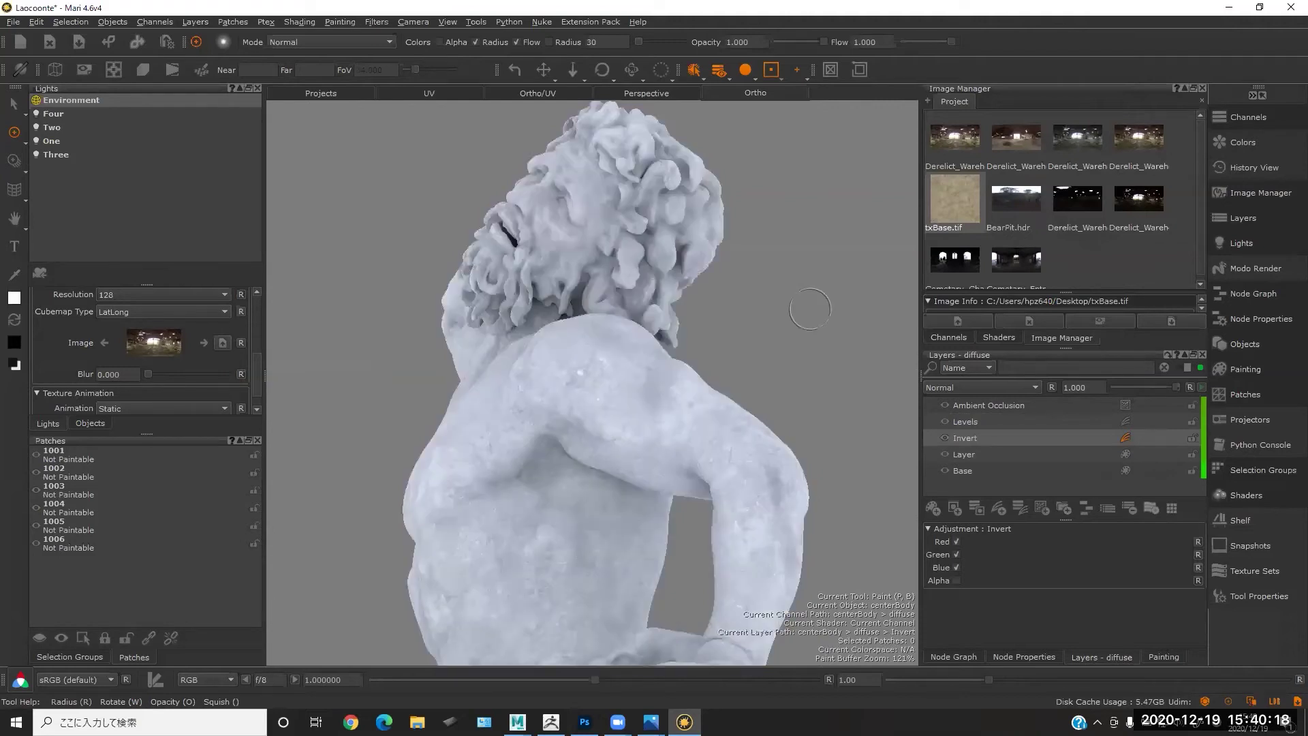
key("ctrl+z")
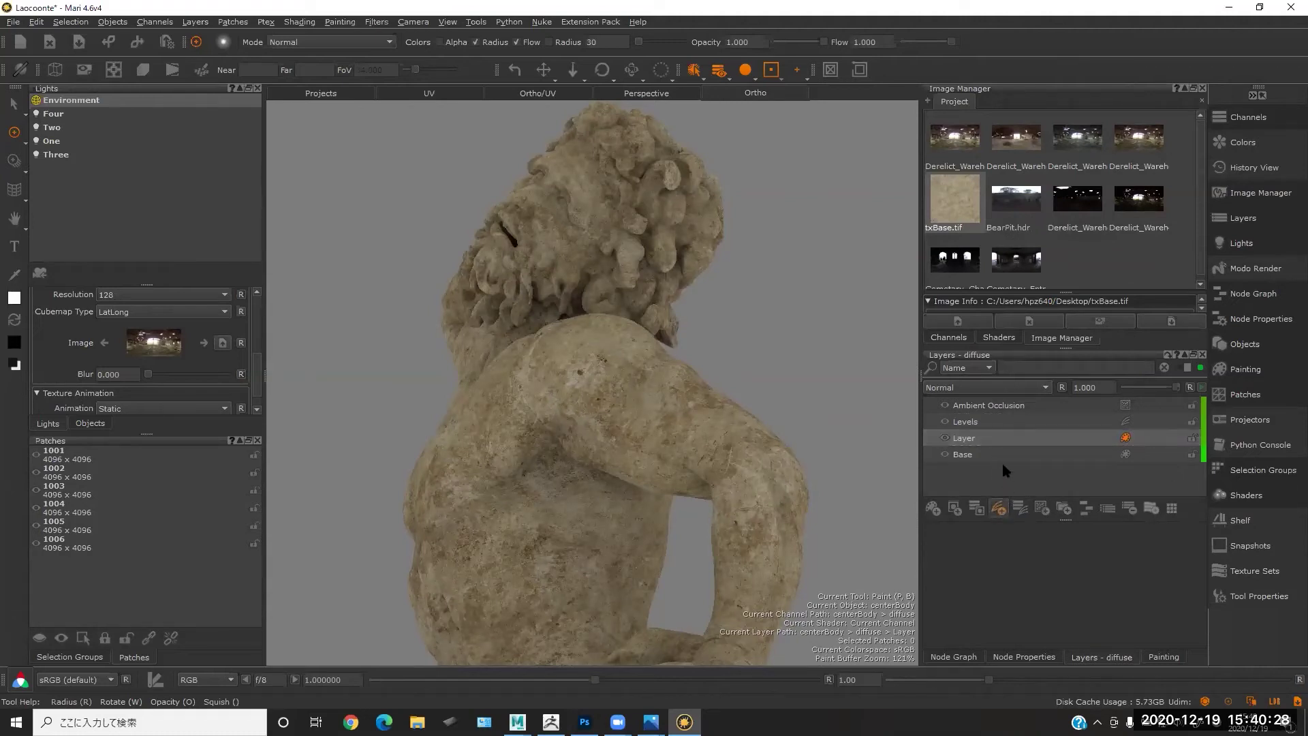
- Try an Invert adjustment layer above the paintable layer, then delete it
left_click(998, 508)
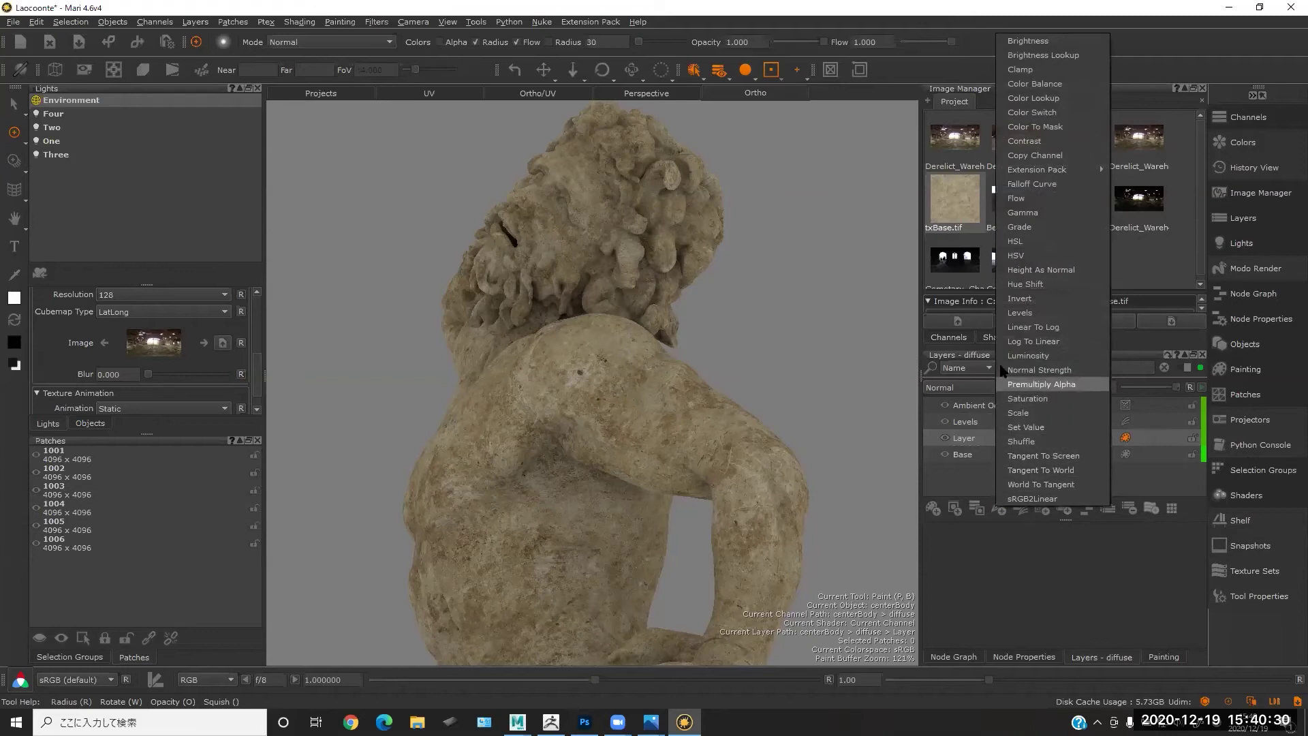
left_click(1026, 297)
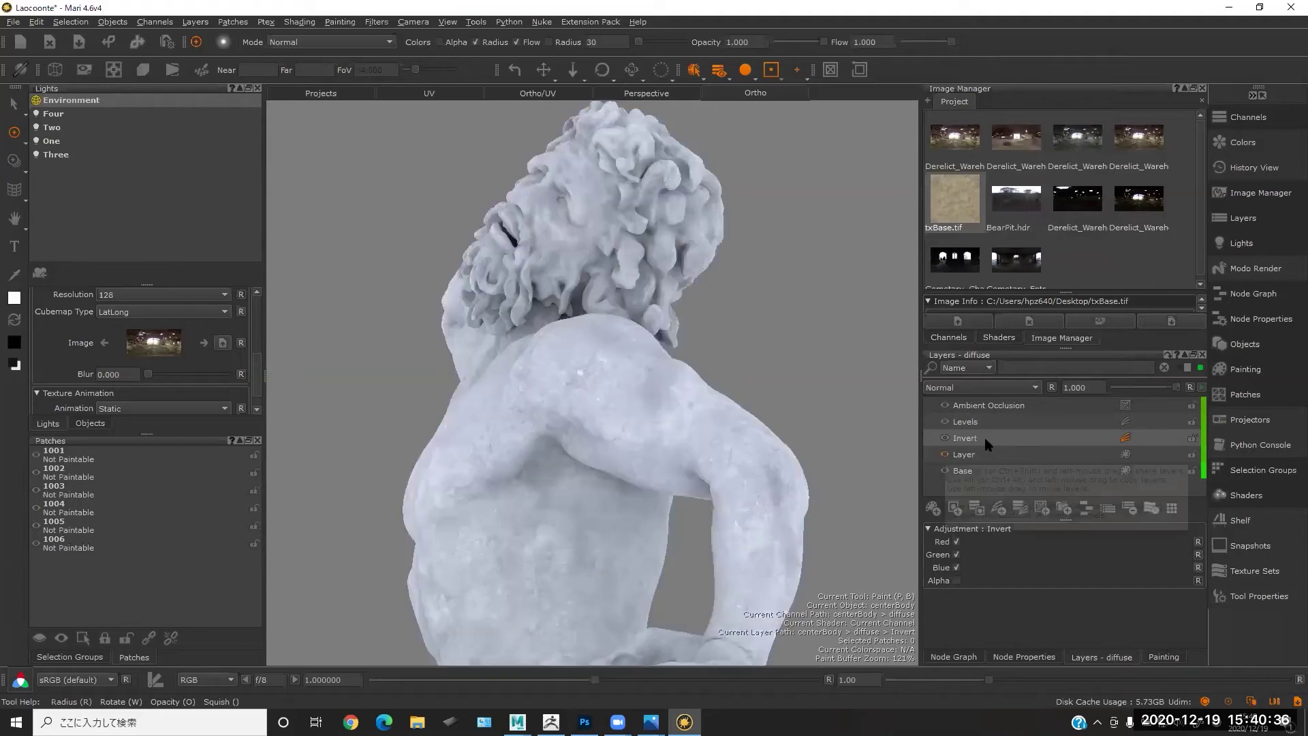
left_click(977, 437)
key("Delete")
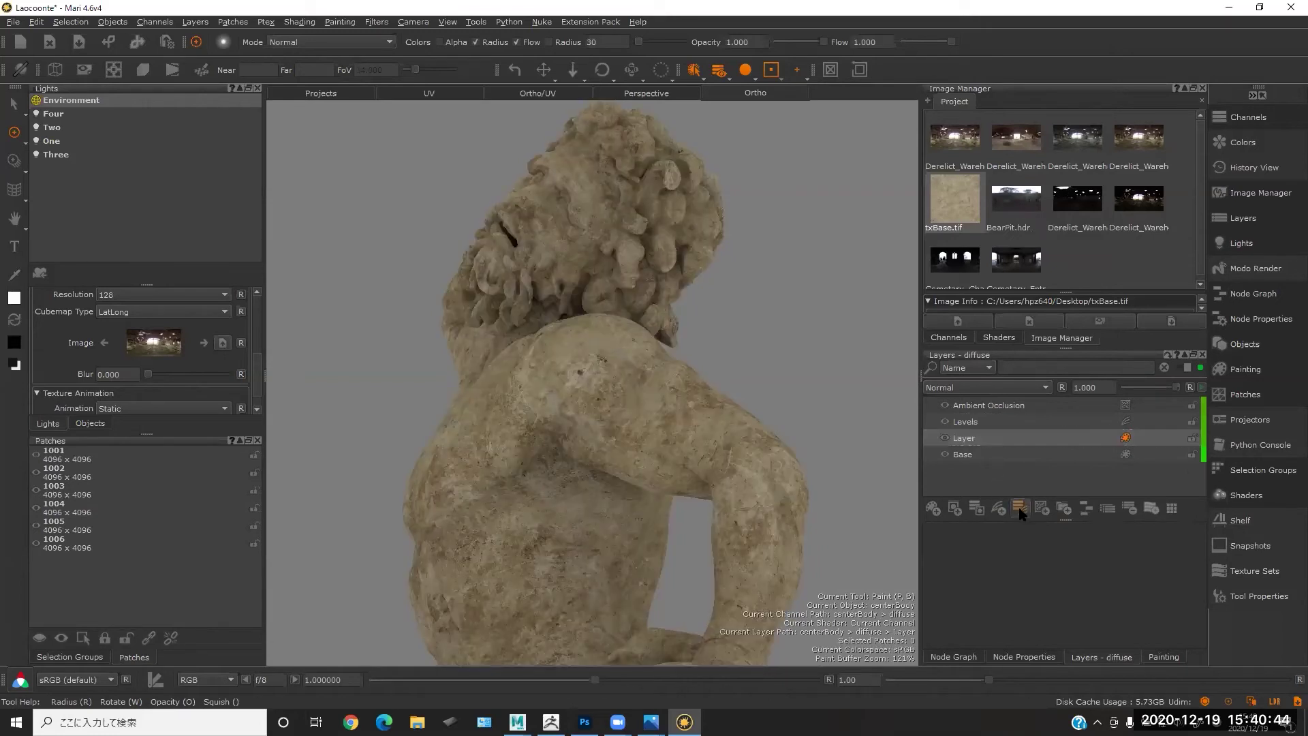
- Add an Invert adjustment to the paintable layer's own adjustment stack, and select the Levels layer
left_click(1020, 509)
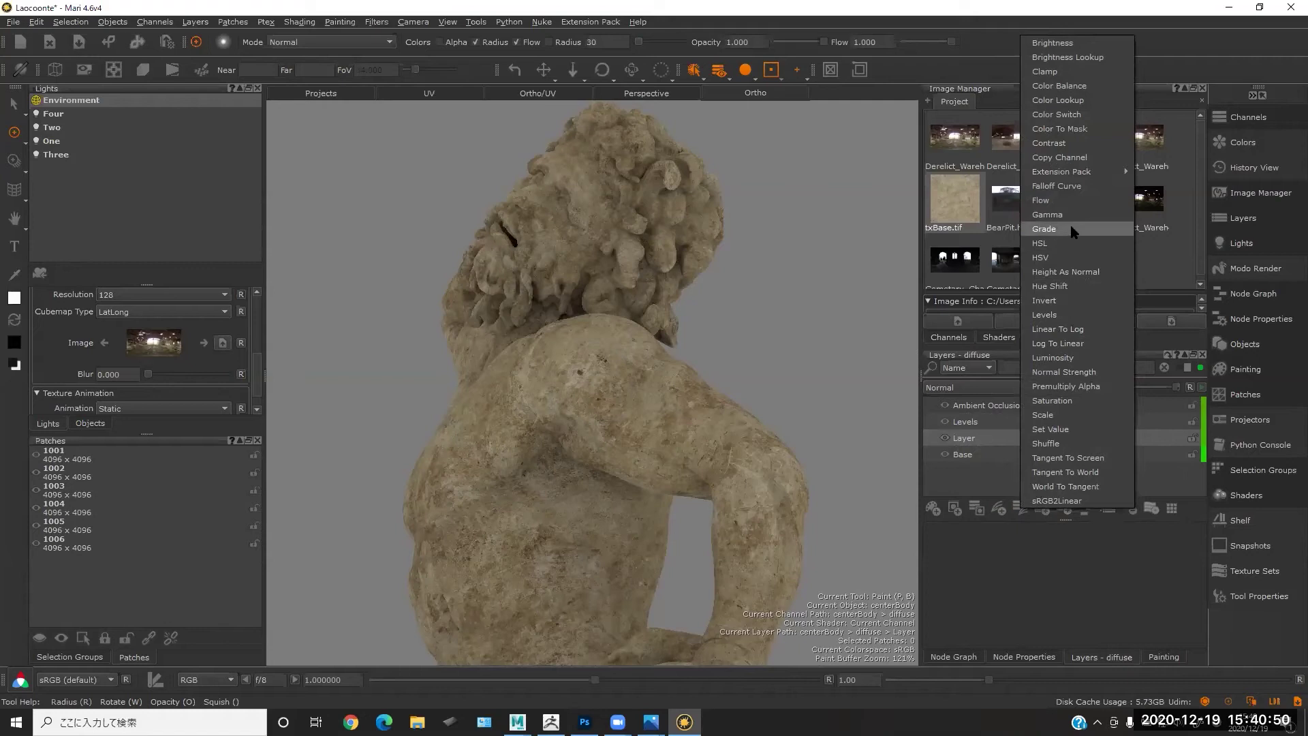
left_click(1048, 300)
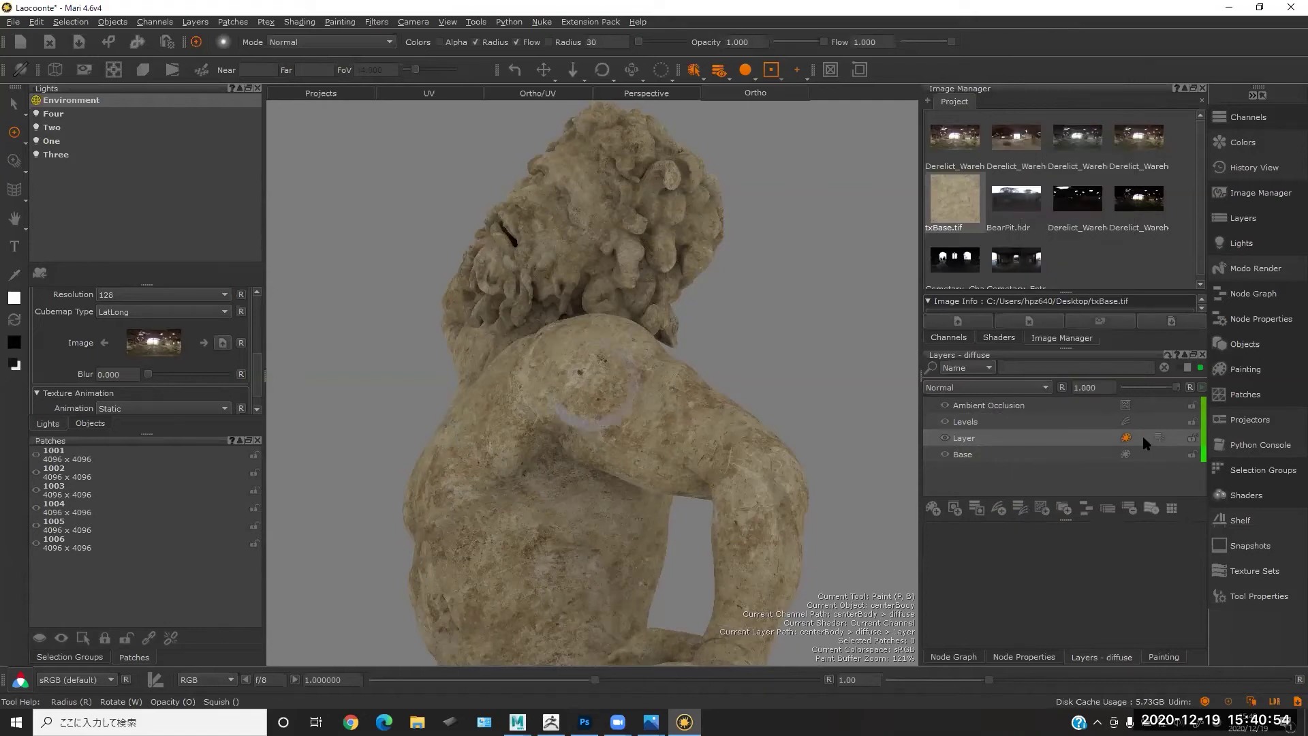
left_click(944, 439)
left_click(965, 423)
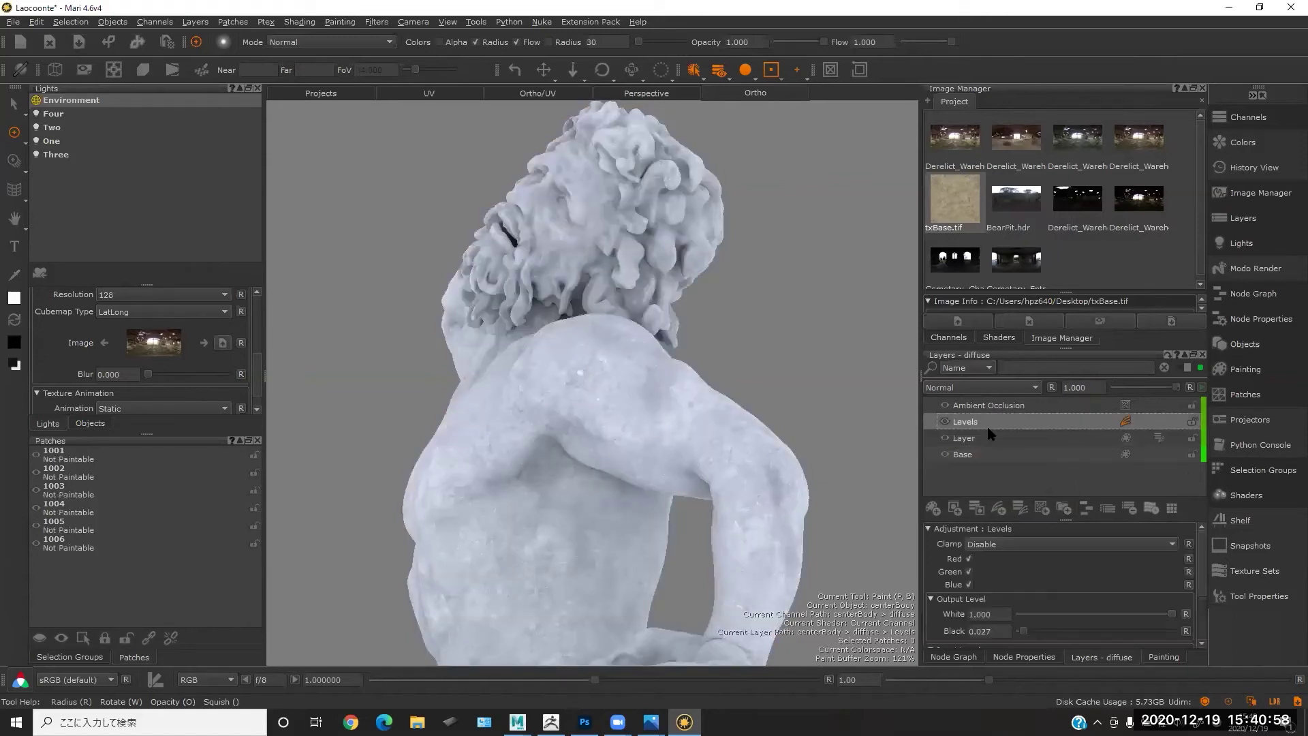
left_click_drag(792, 384, 848, 390, "alt")
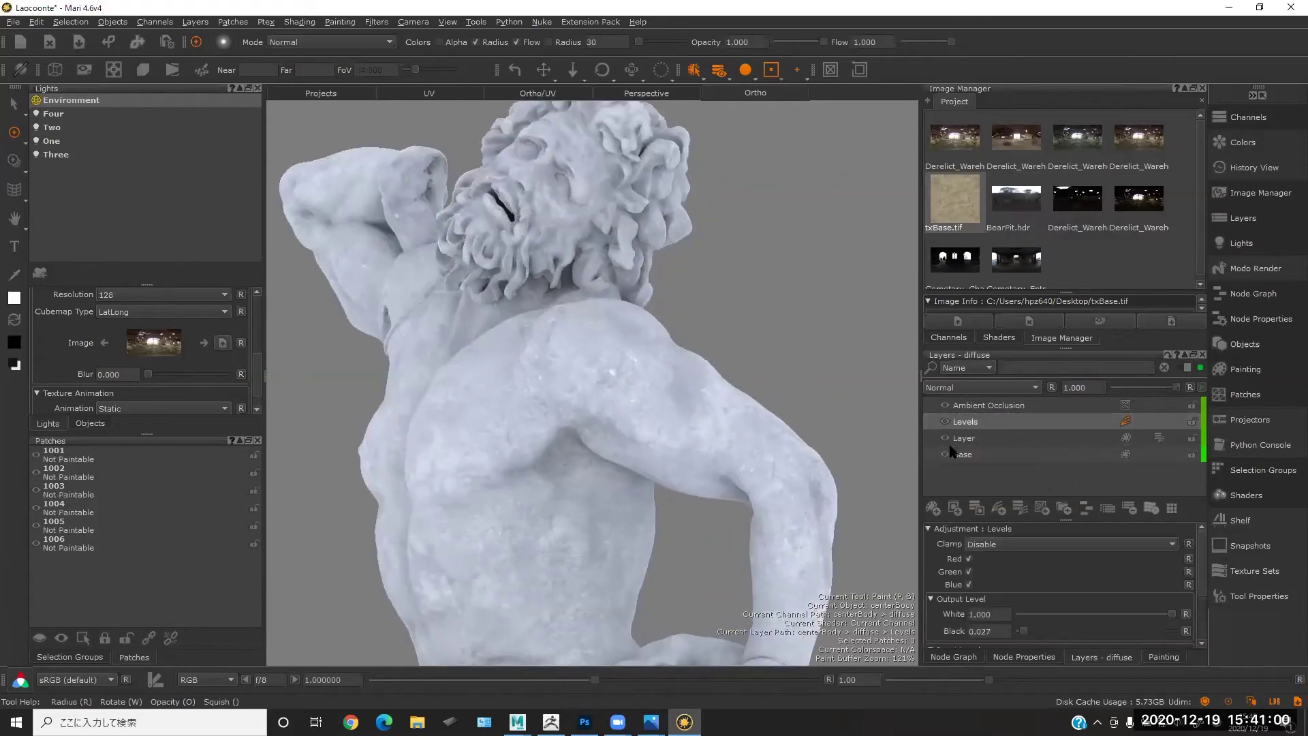
- Add two new paint layers directly above the Base layer of the diffuse channel
left_click(981, 453)
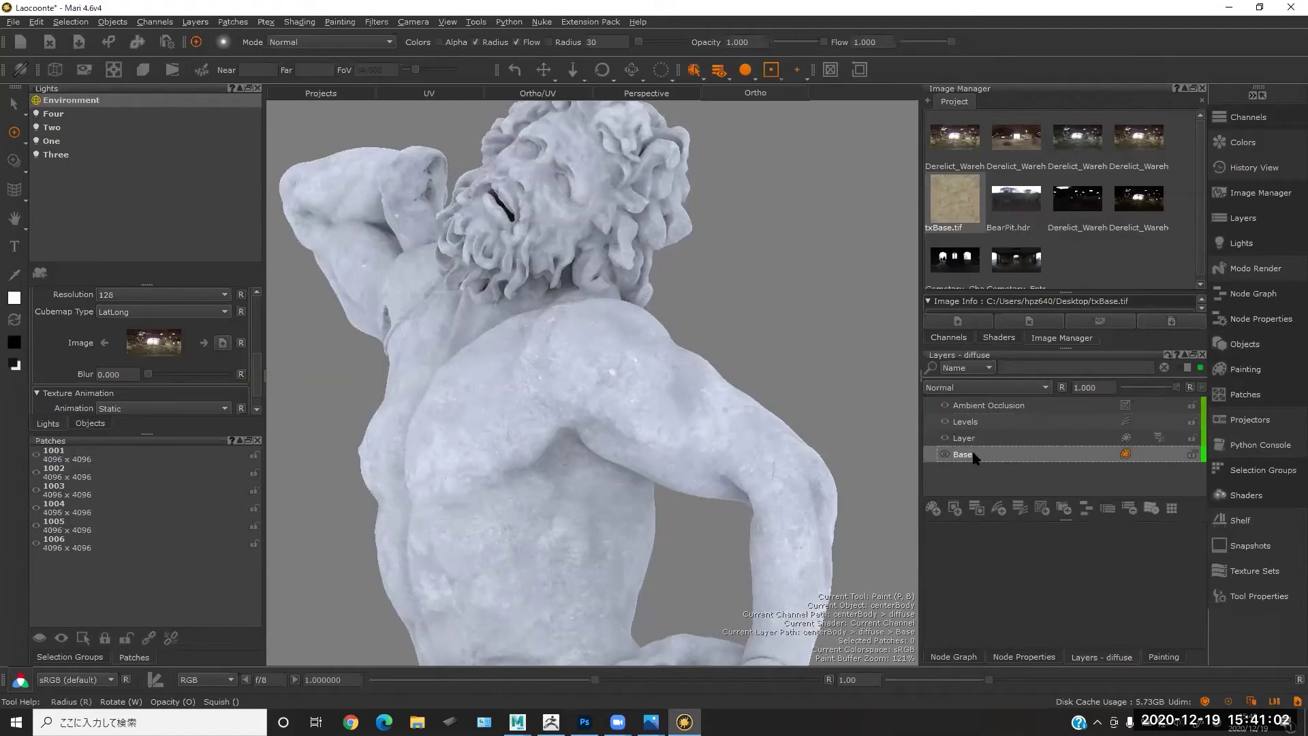
mouse_move(822, 399)
left_mouse_down("alt")
mouse_move(847, 388)
mouse_move(824, 398)
left_mouse_up("alt")
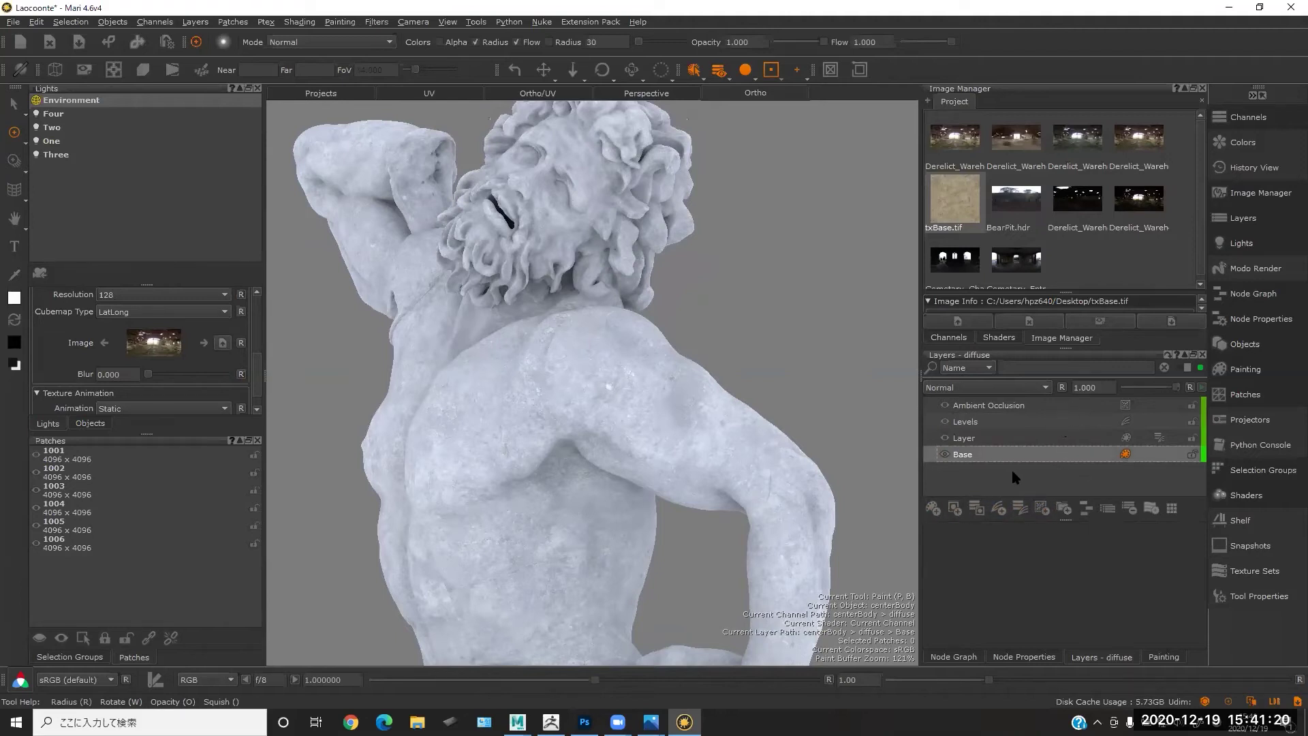
left_click(952, 509)
left_click(952, 508)
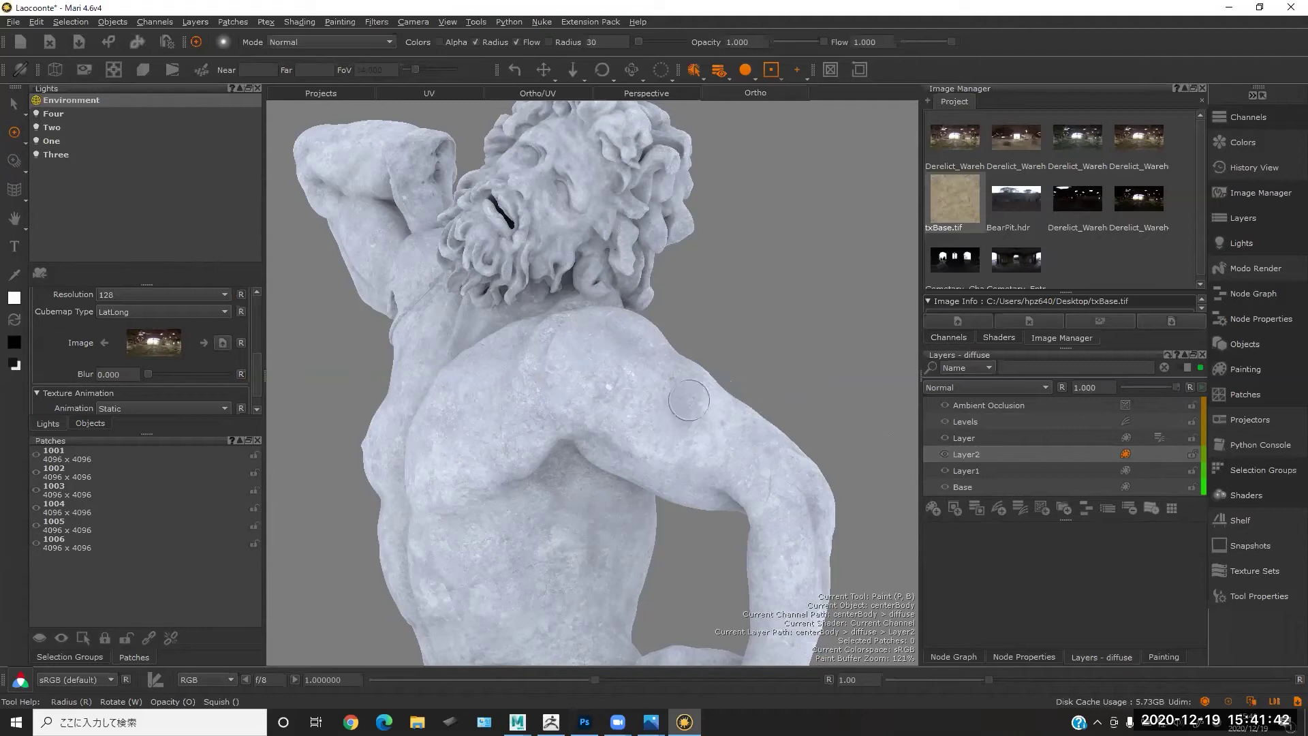
- Create a layer group from Layer2 and move Layer1 and Base into it
left_click(1063, 511)
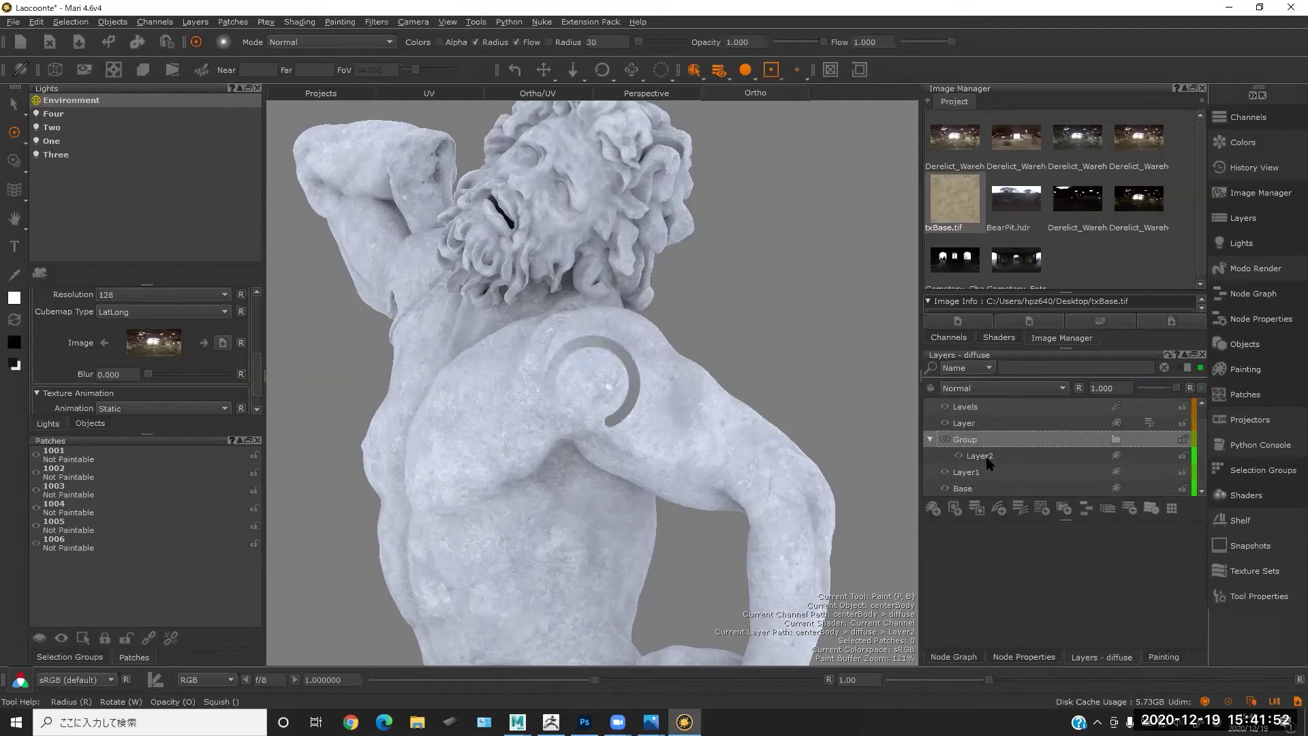
left_click(986, 471)
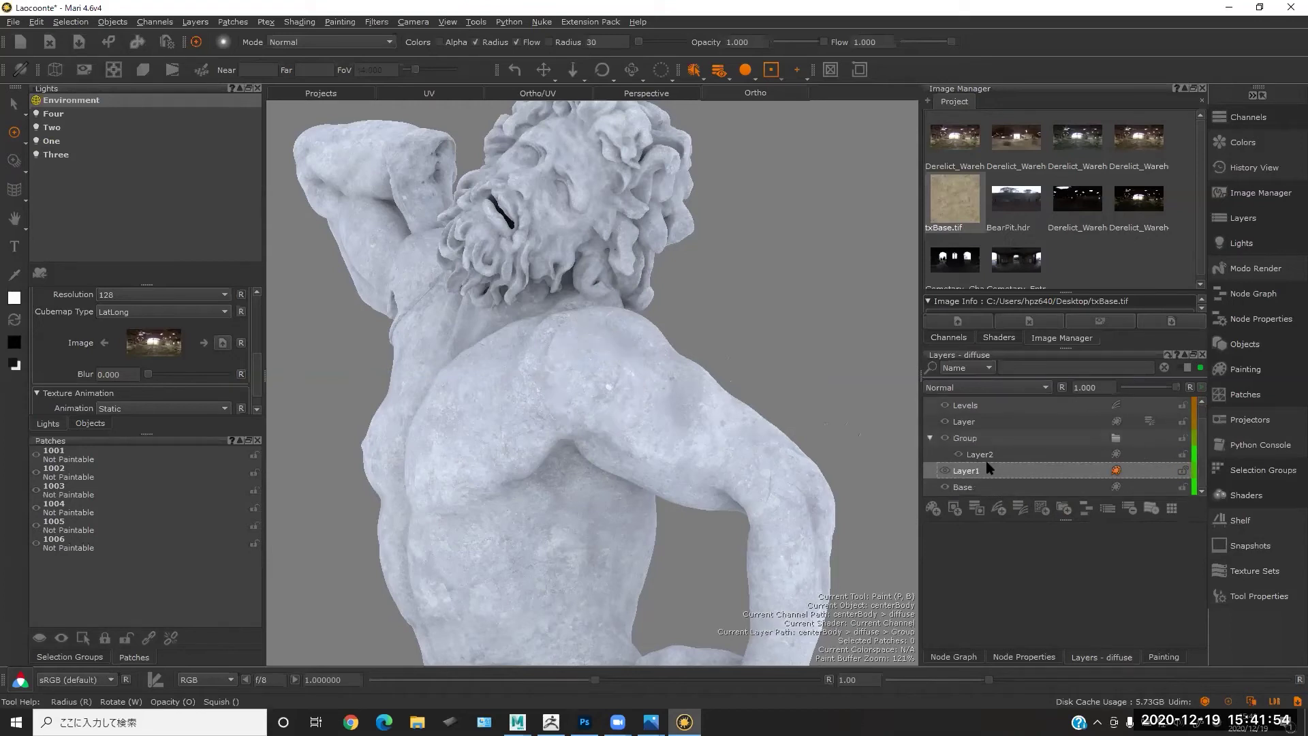
left_click_drag(988, 455, 992, 474)
left_click(929, 438)
left_click(944, 454)
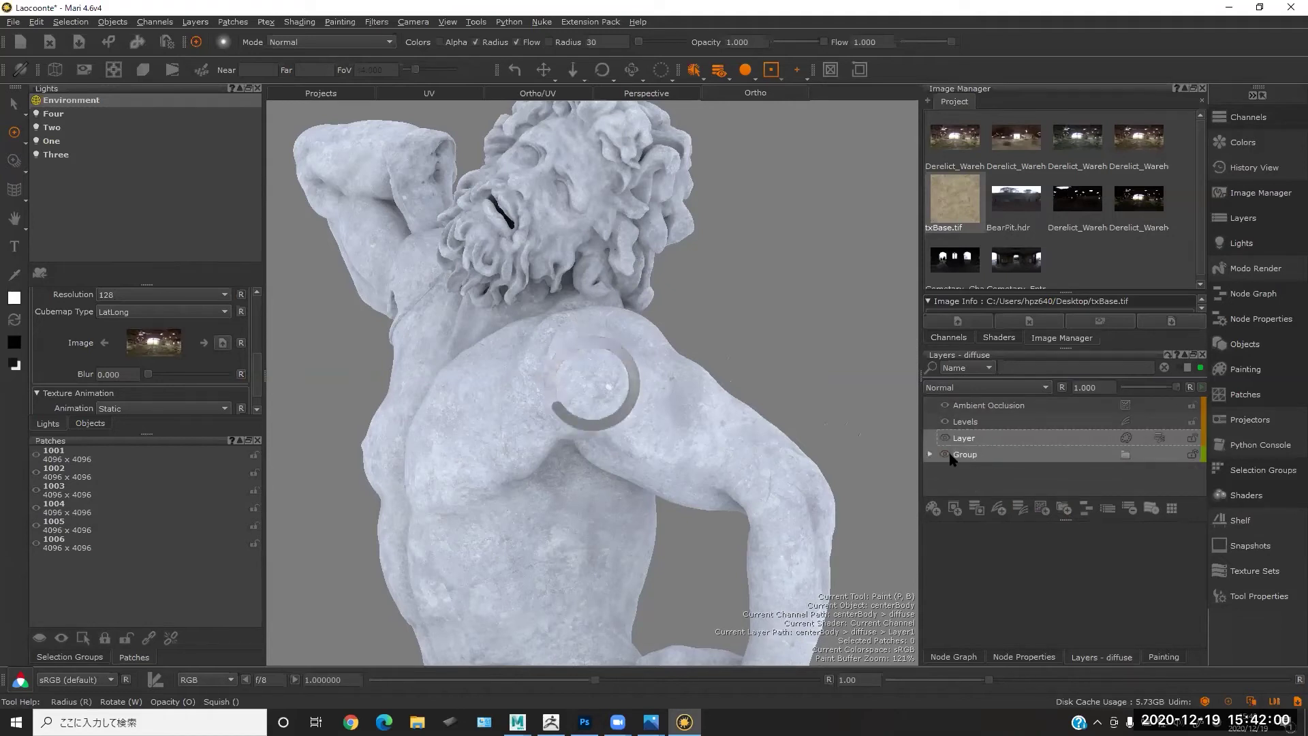
- Collapse and expand the layer group to inspect its nested layers, leaving its name as it is
double_click(984, 456)
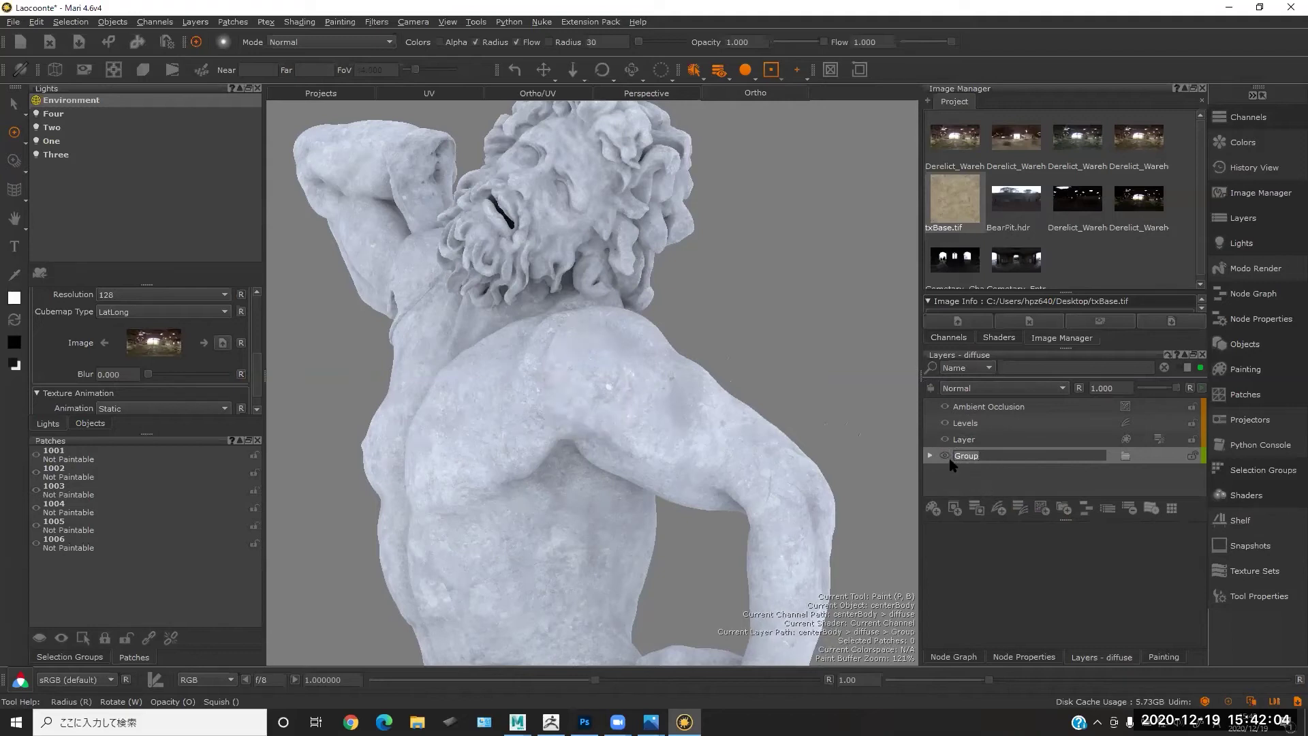
left_click(930, 455)
left_click(930, 456)
left_click(930, 456)
left_click(930, 456)
left_click(930, 456)
left_click(930, 455)
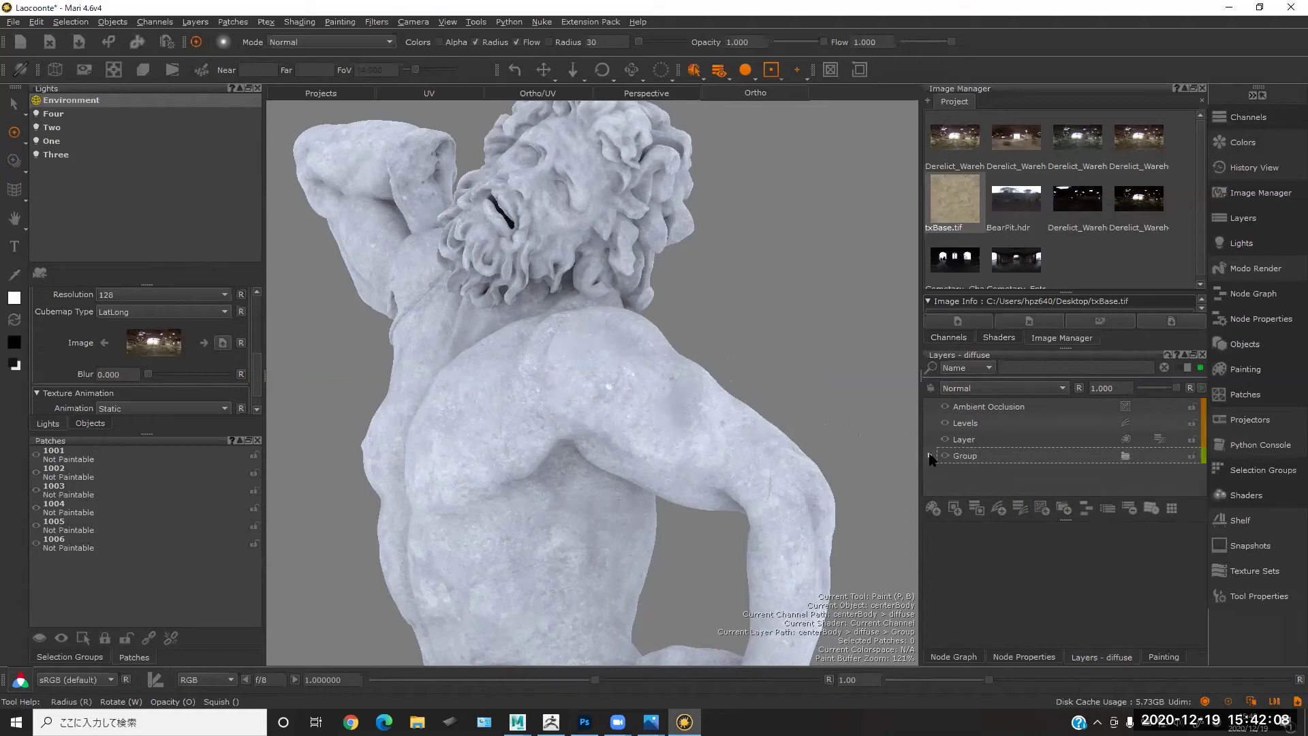
left_click(929, 455)
- View the whole statue and examine its texture across the patches in the UV view
right_click_drag(748, 310, 674, 308, "alt")
middle_click_drag(701, 381, 700, 289, "alt")
mouse_move(712, 291)
left_mouse_down("alt")
mouse_move(773, 300)
mouse_move(763, 299)
left_mouse_up("alt")
right_click_drag(758, 292, 783, 272, "alt")
mouse_move(783, 265)
middle_mouse_down("alt")
mouse_move(746, 297)
mouse_move(823, 287)
middle_mouse_up("alt")
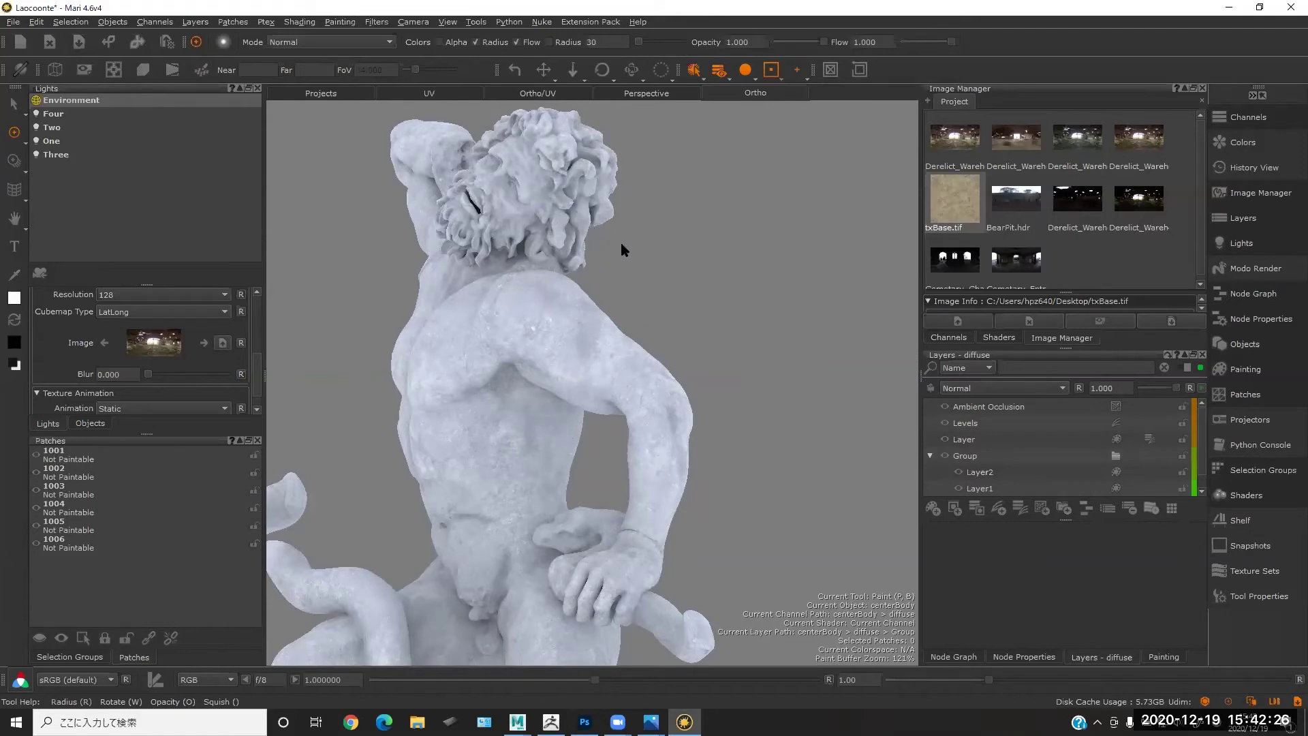
key("F5")
right_click_drag(658, 237, 700, 236, "alt")
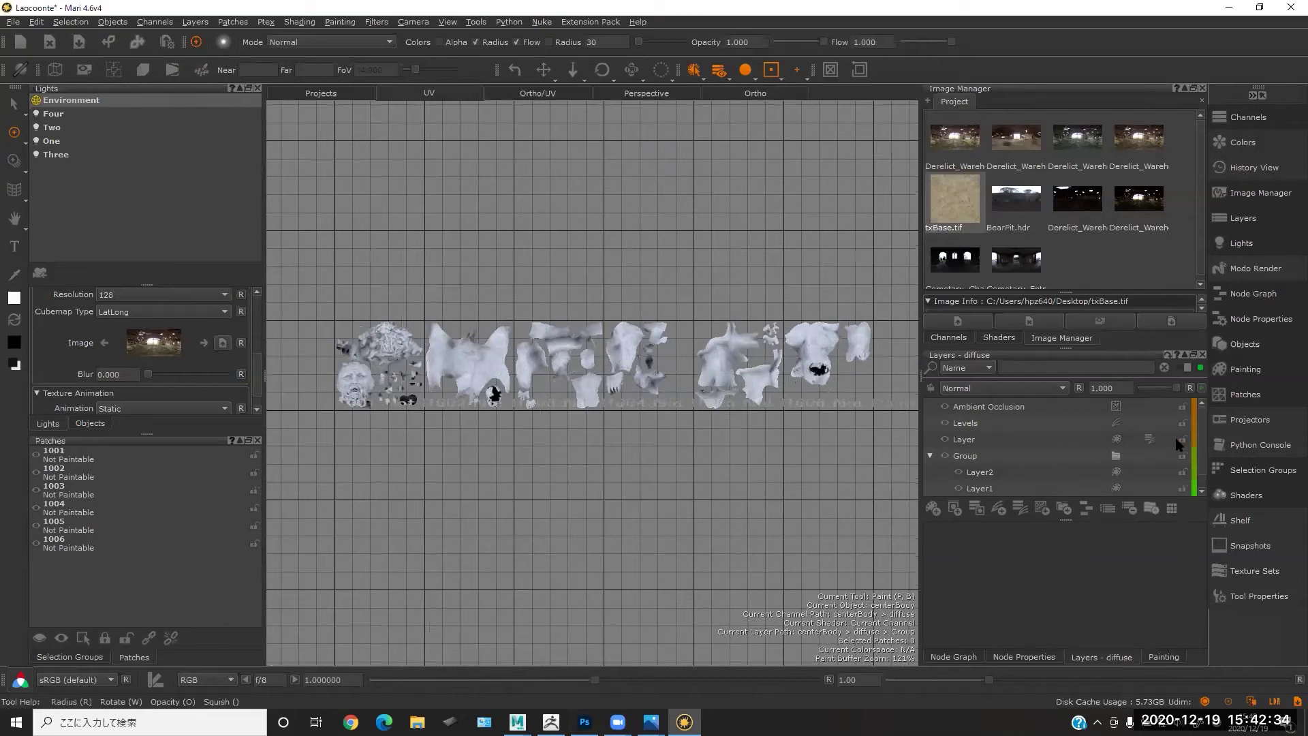
left_click(929, 457)
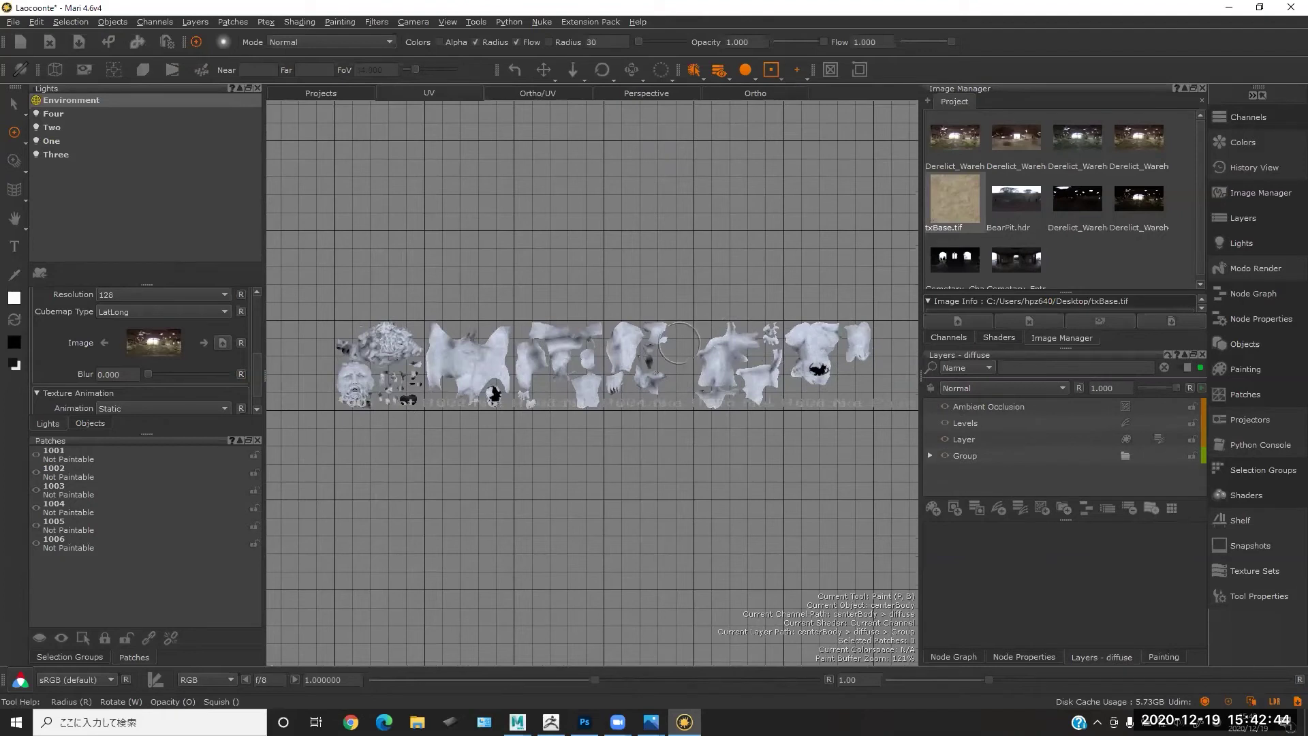
middle_click_drag(613, 346, 651, 353, "alt")
right_click_drag(663, 345, 708, 306, "alt")
middle_click_drag(650, 303, 732, 326, "alt")
right_click_drag(731, 326, 681, 313, "alt")
middle_click_drag(681, 313, 645, 334, "alt")
right_click_drag(644, 334, 695, 305, "alt")
mouse_move(695, 305)
middle_mouse_down("alt")
mouse_move(631, 322)
mouse_move(562, 317)
middle_mouse_up("alt")
right_click_drag(562, 317, 658, 276, "alt")
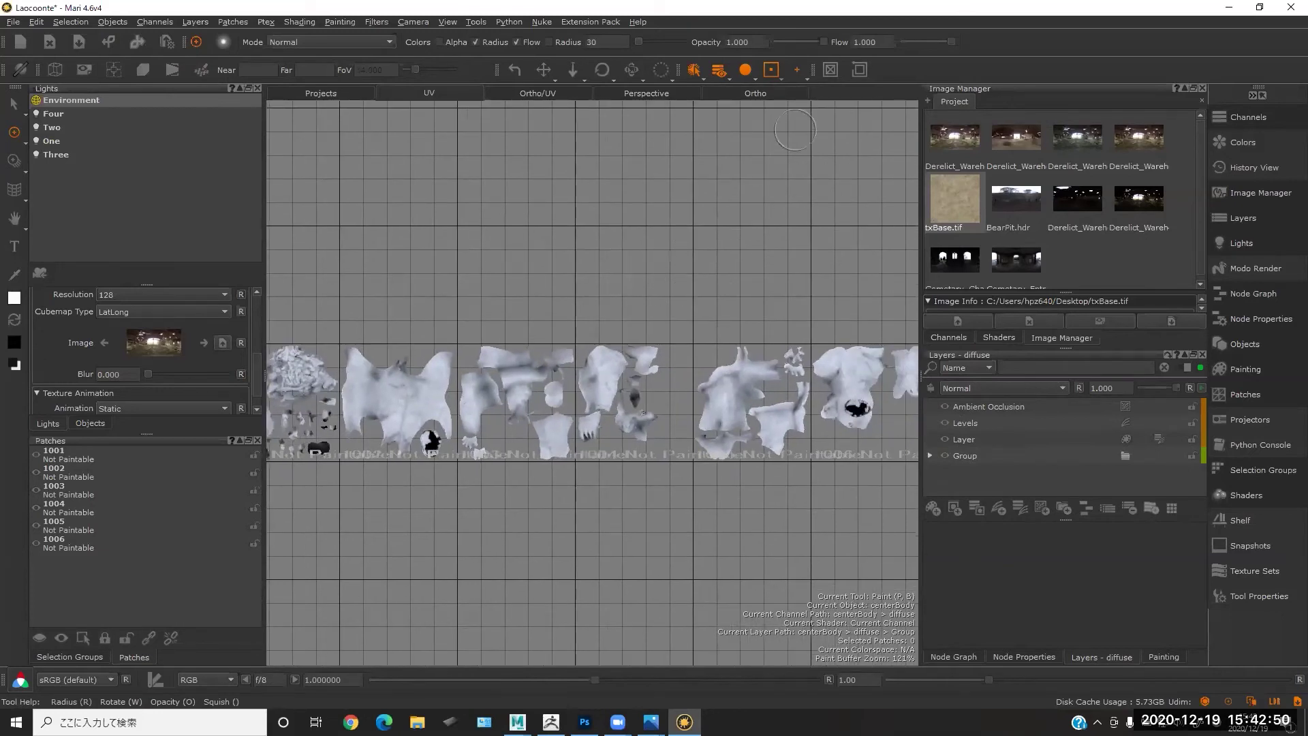
- Return to the Ortho view and face the front of the statue's torso
left_click(756, 99)
mouse_move(671, 289)
left_mouse_down("alt")
mouse_move(742, 300)
mouse_move(675, 309)
mouse_move(701, 303)
left_mouse_up("alt")
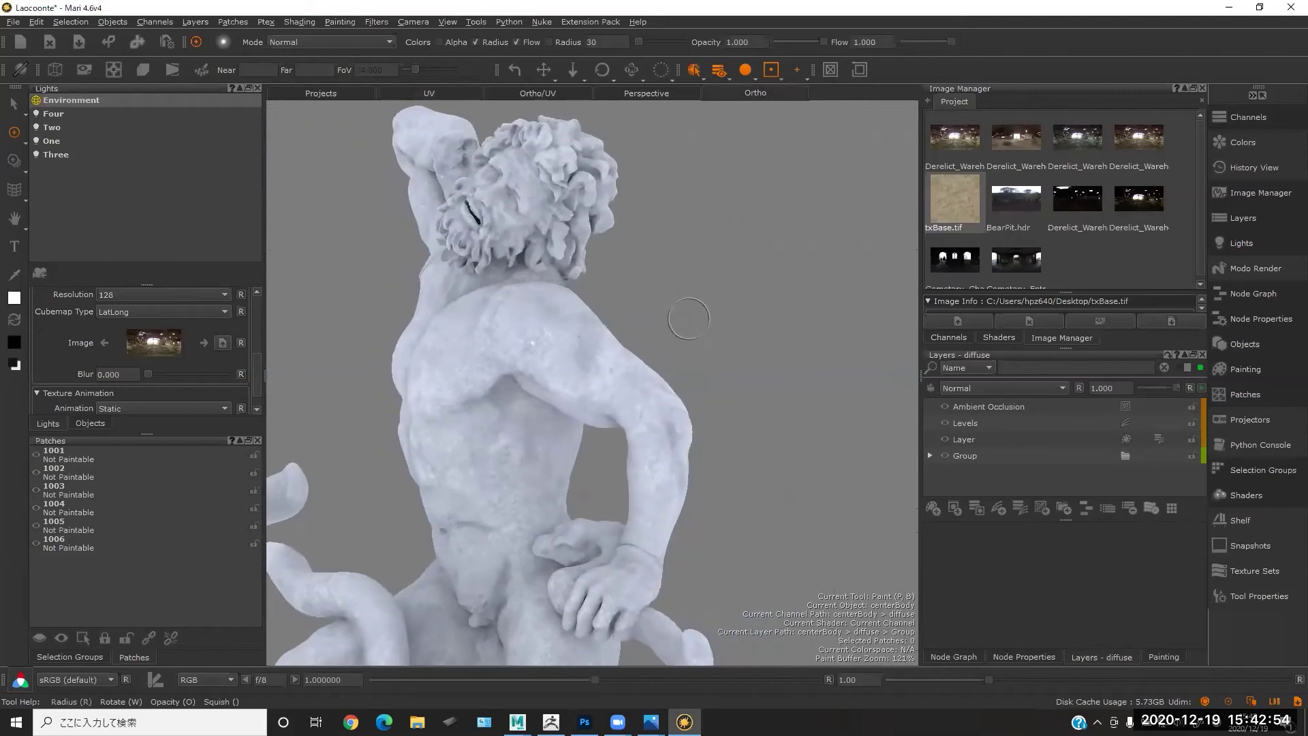
left_click_drag(785, 427, 749, 450, "alt")
- Review the caching, export and import commands for the layer group and the commands of the Levels layer
left_click(1001, 455)
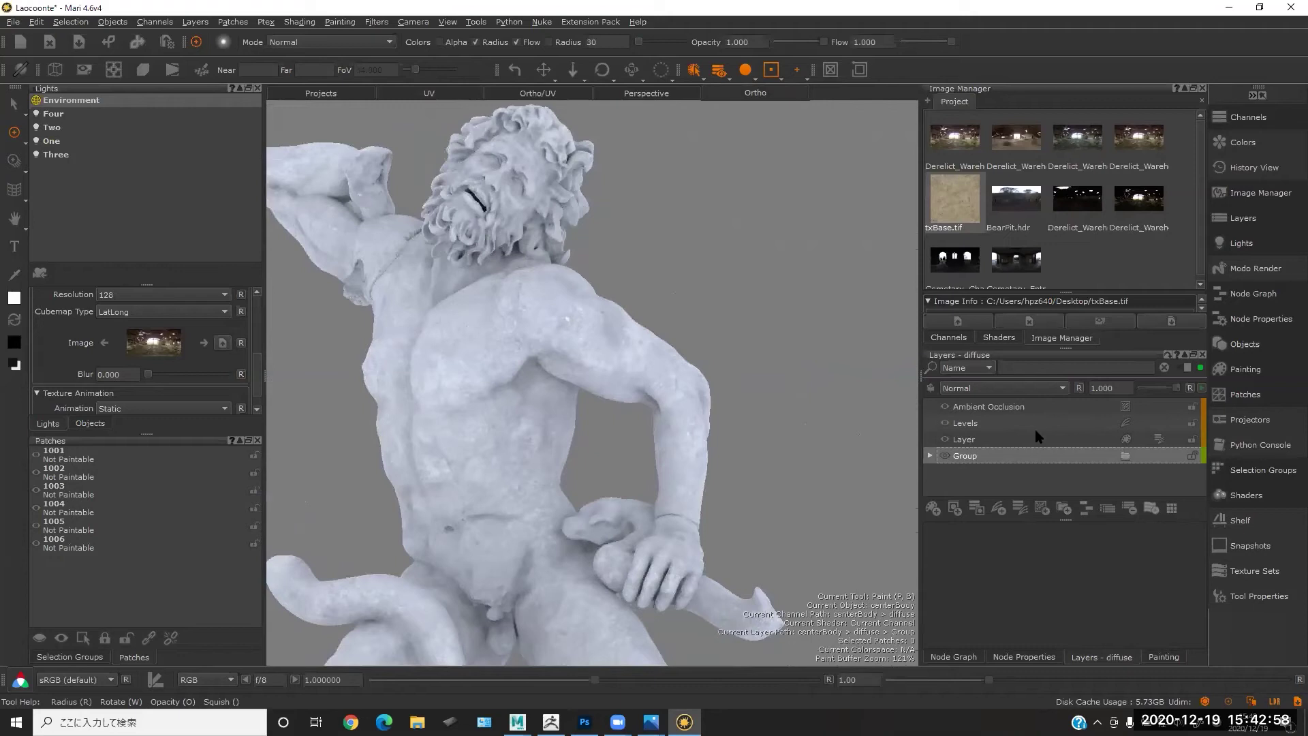
right_click(982, 456)
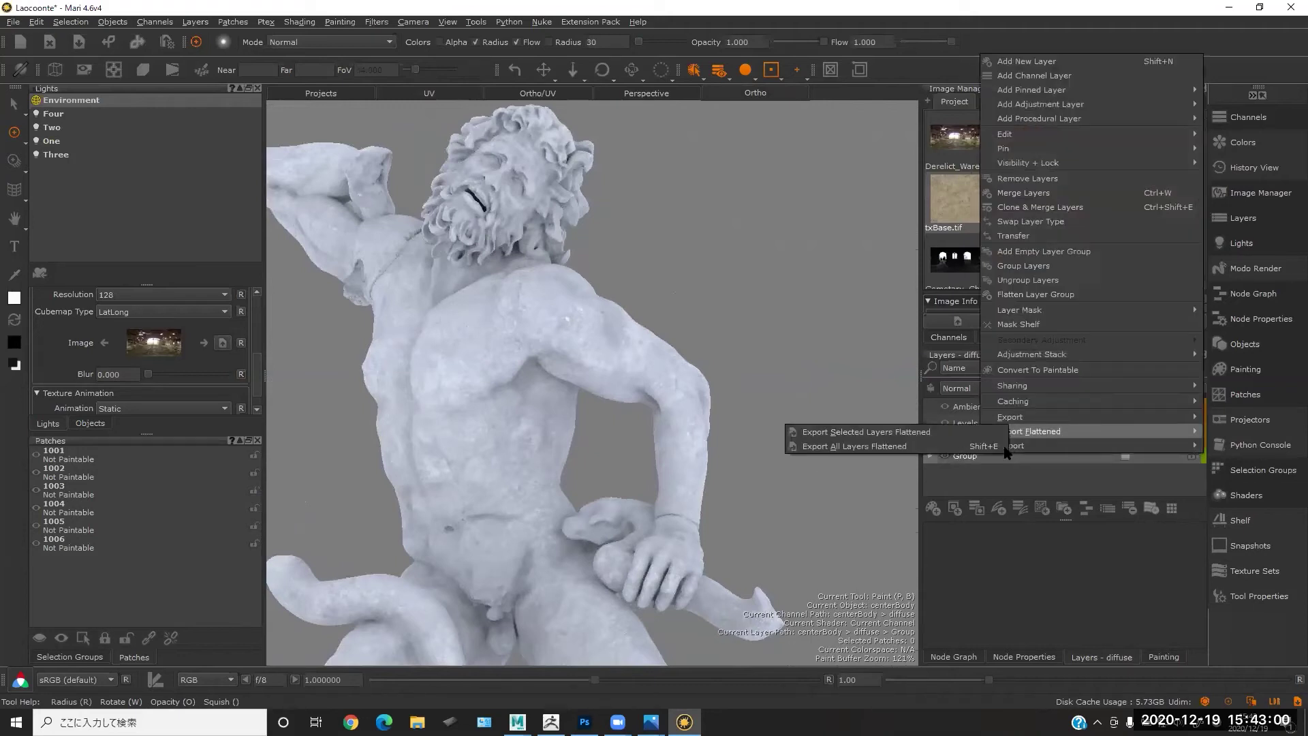
left_click(985, 458)
right_click(962, 455)
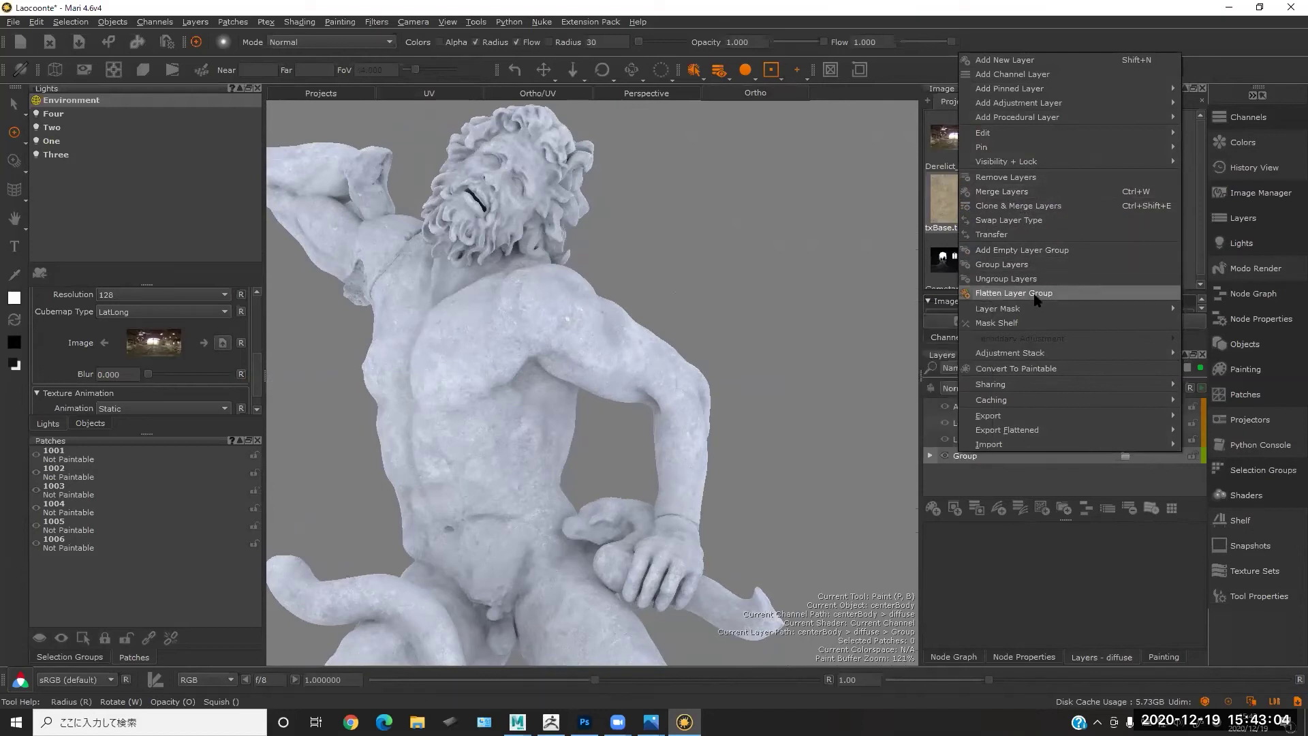
mouse_move(1024, 402)
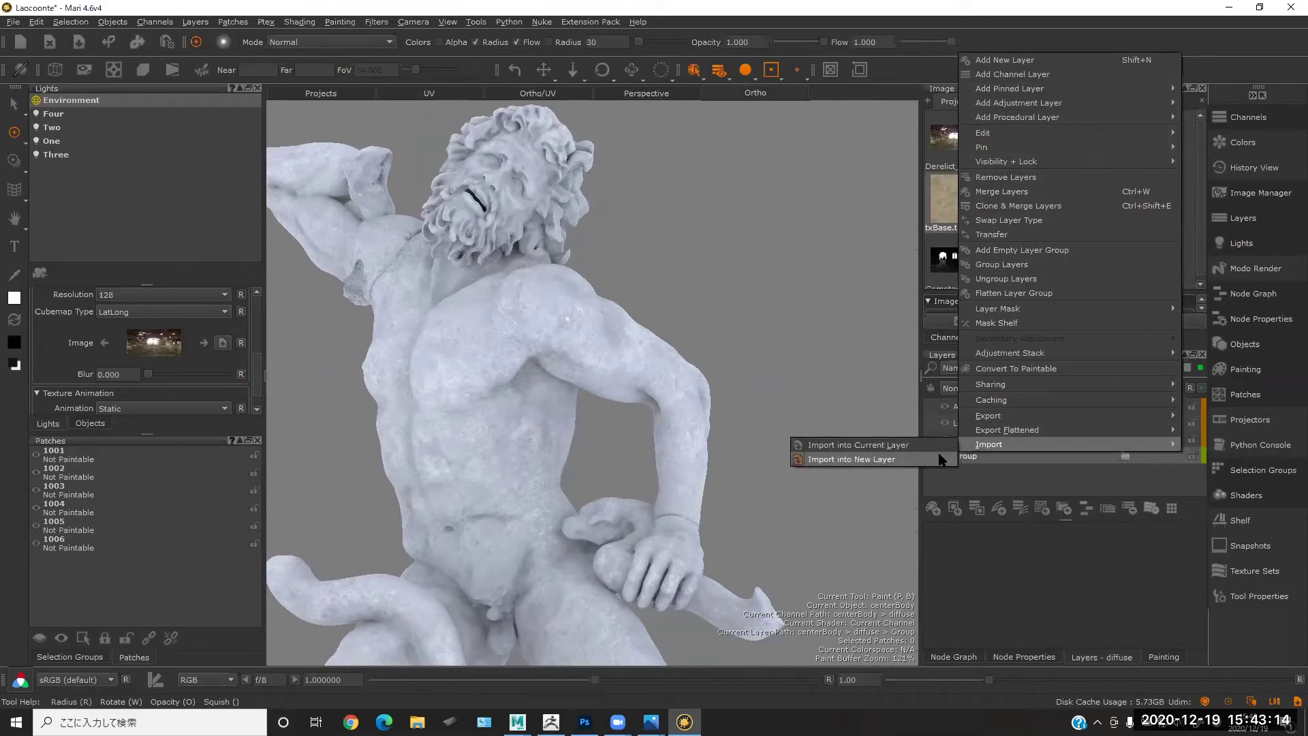
mouse_move(963, 430)
left_click(836, 399)
left_click(970, 424)
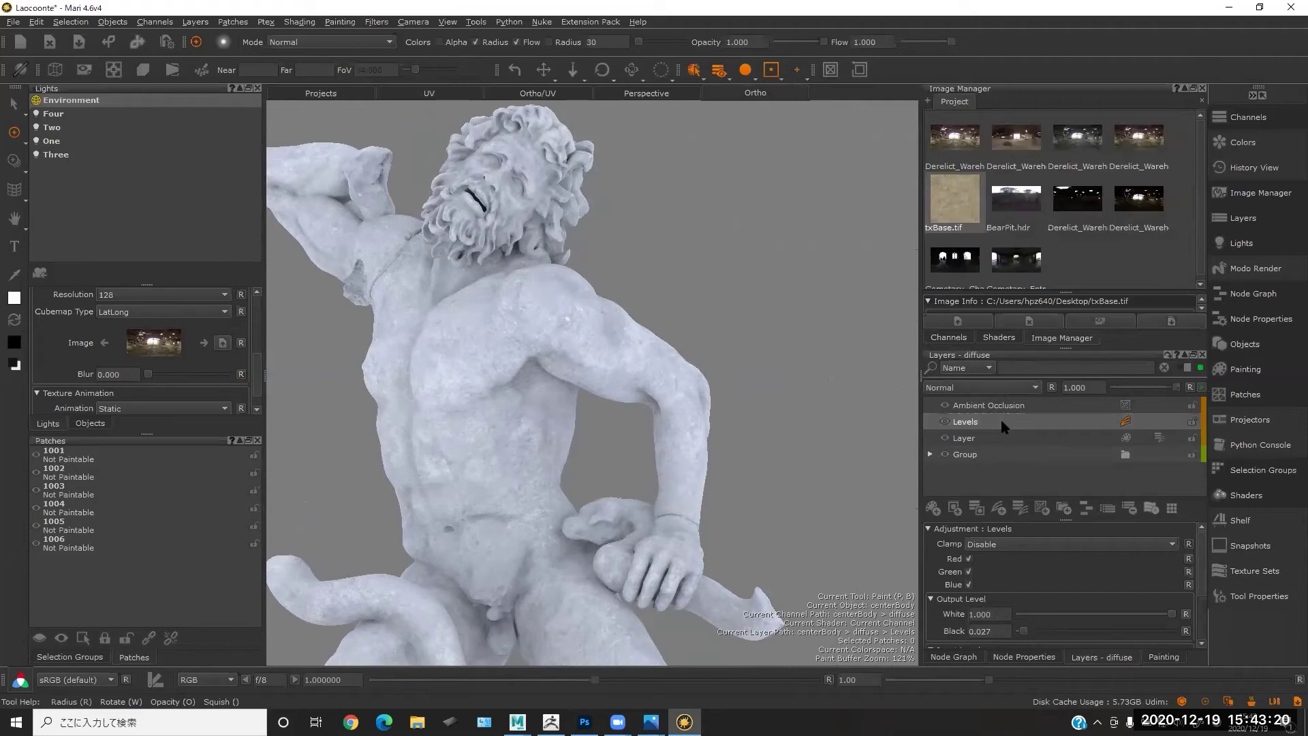
right_click(973, 423)
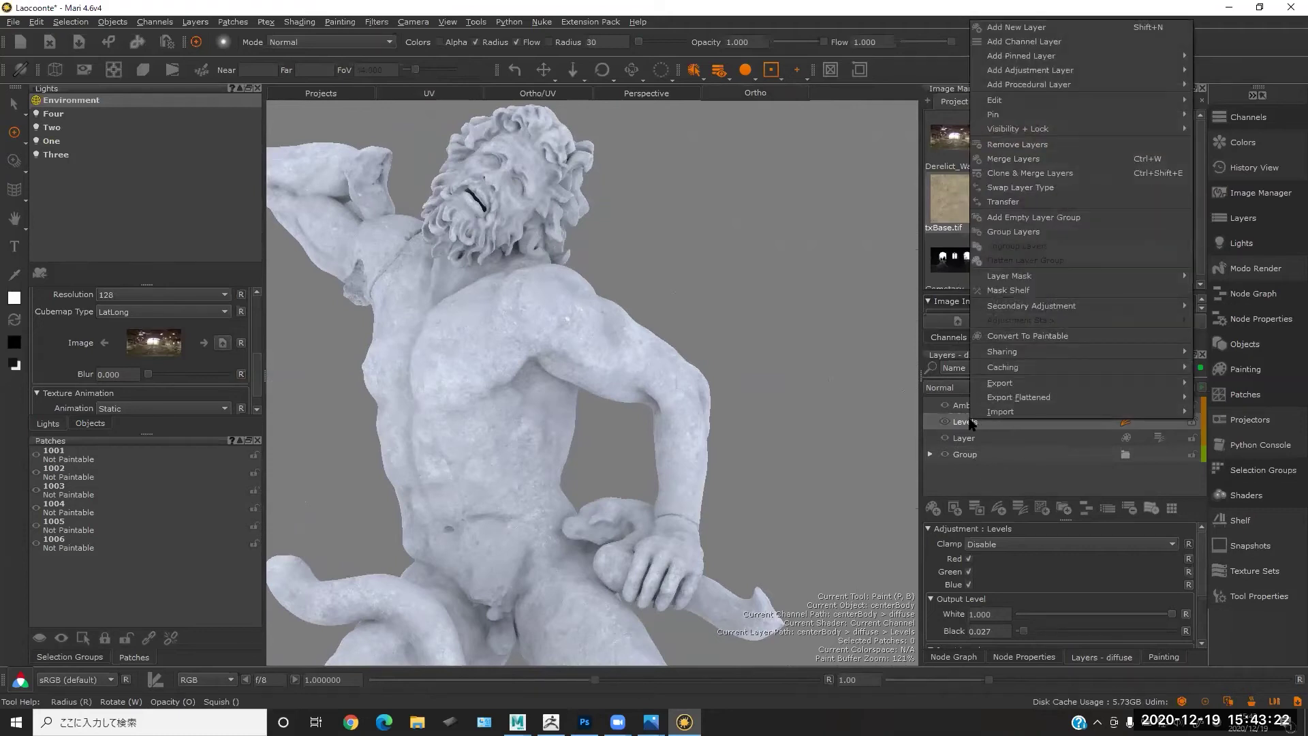
key("Escape")
right_click(972, 452)
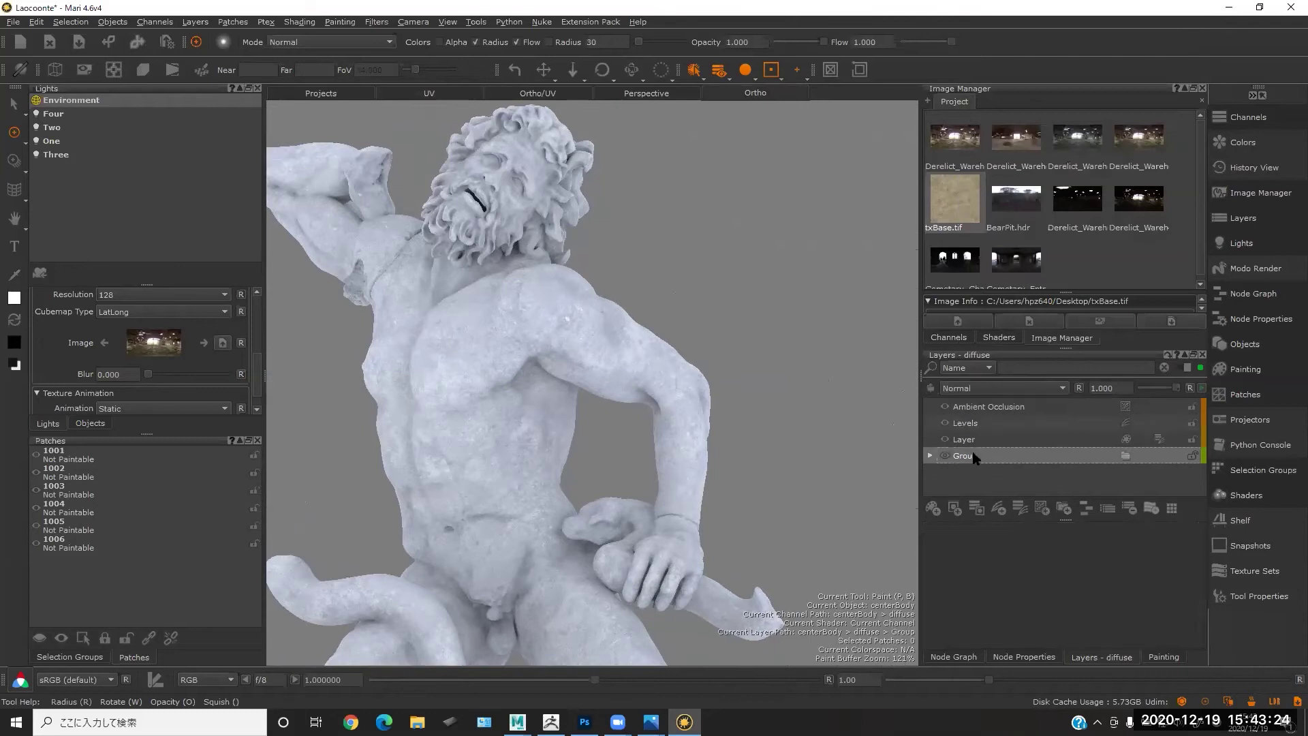
mouse_move(1022, 430)
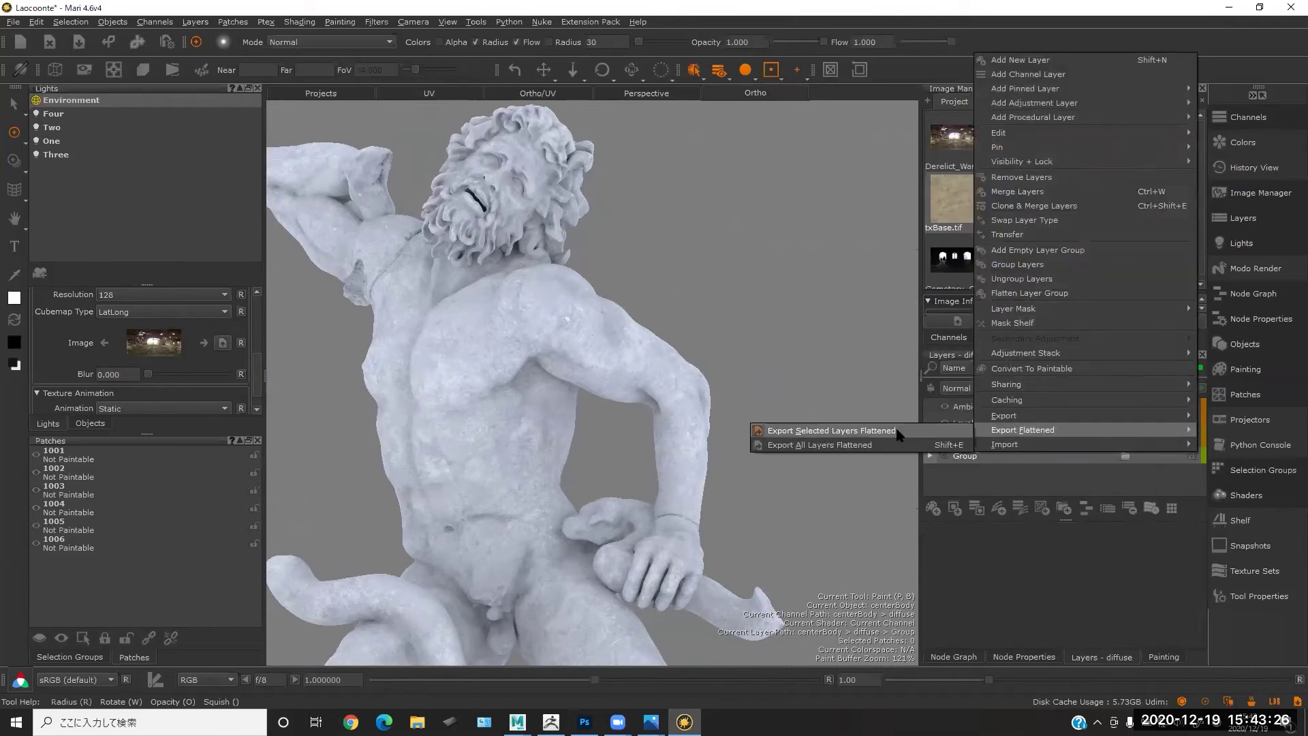
left_click(837, 357)
- Cache the diffuse layer stack up to Layer2 inside the group
left_click(931, 455)
left_click(988, 470)
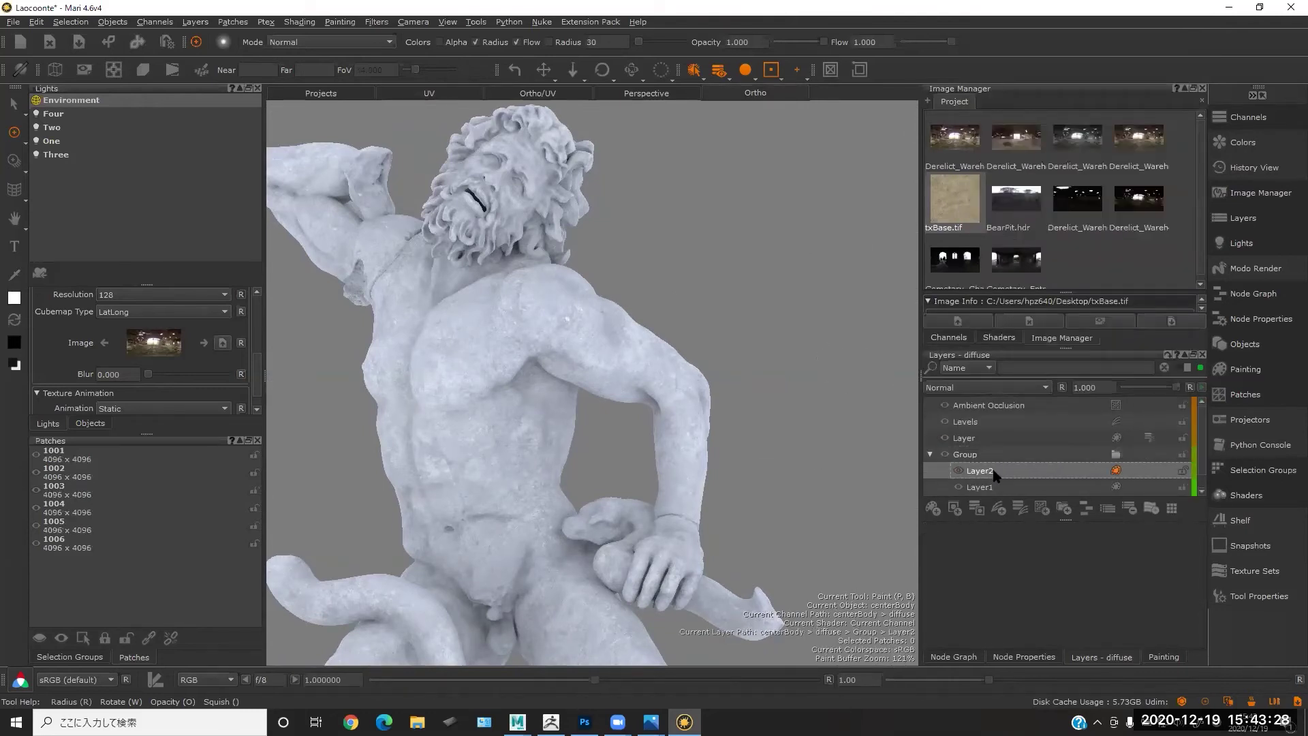
right_click(1003, 470)
mouse_move(1030, 400)
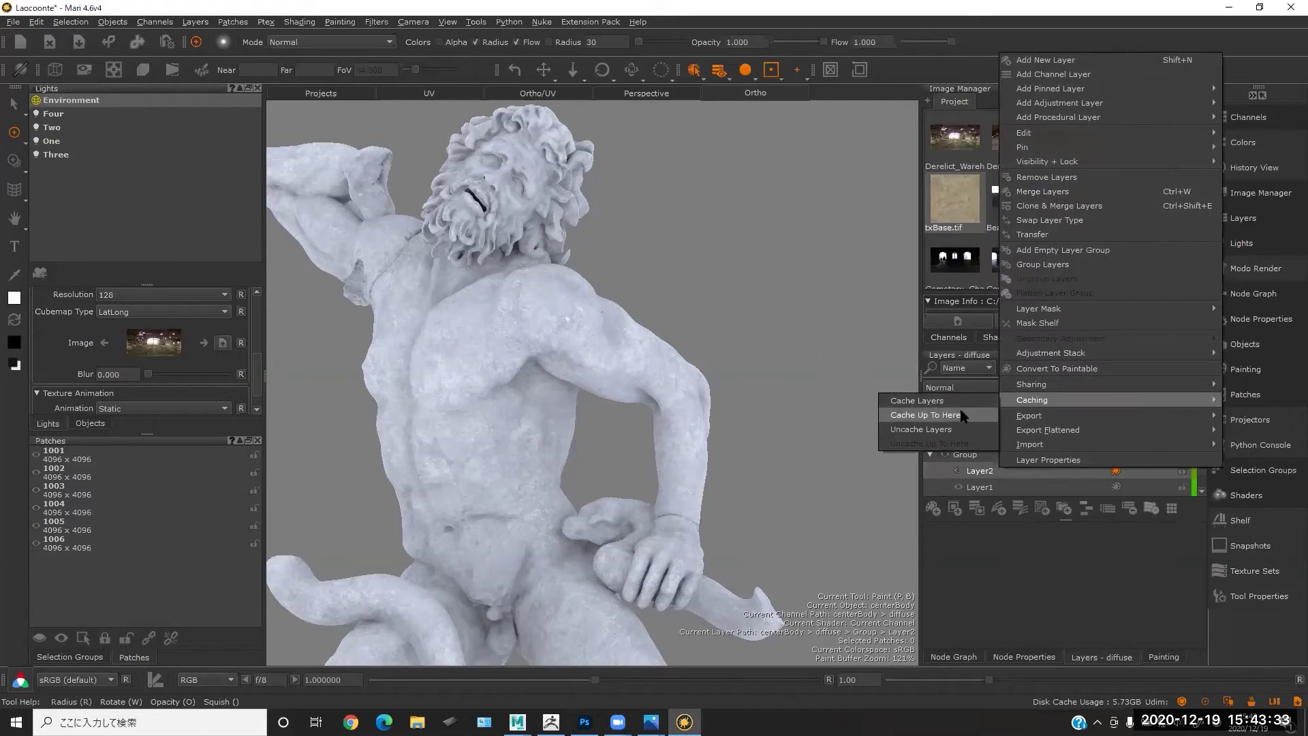
left_click(963, 415)
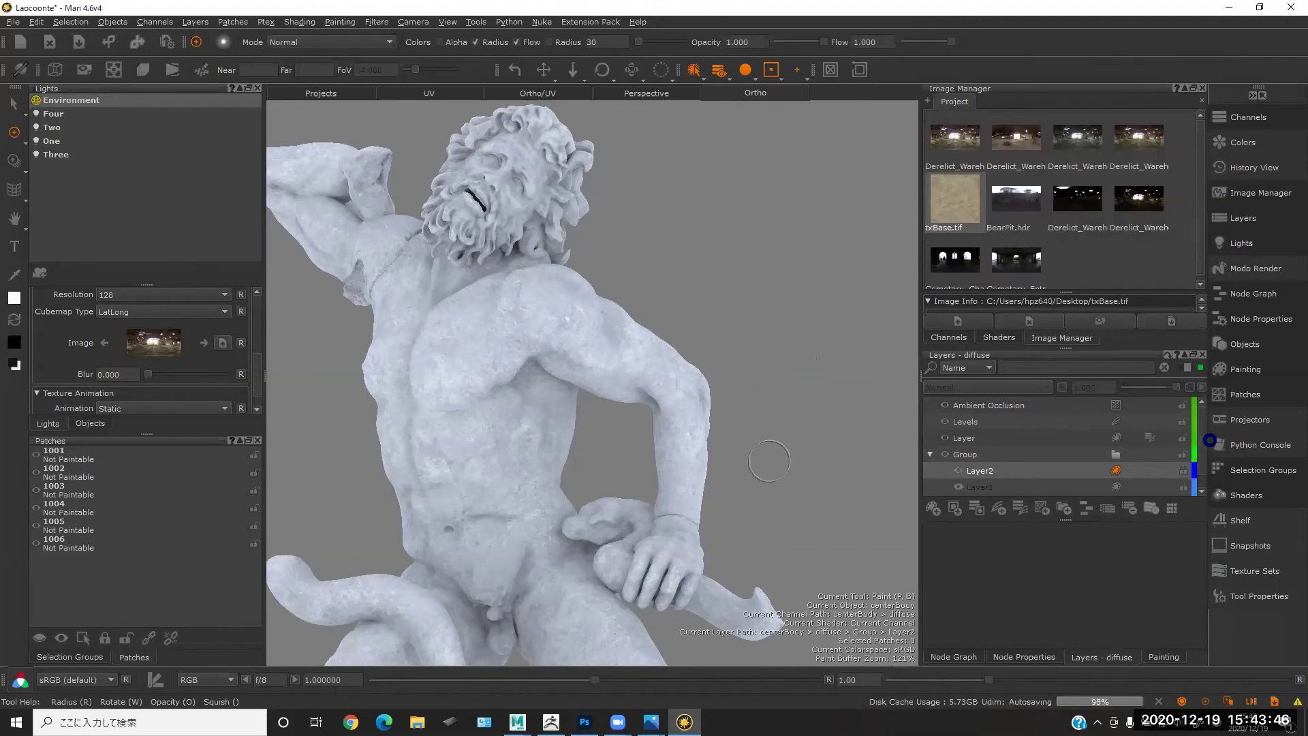
- Examine the cached layers in the diffuse layer list and the statue's appearance
left_click_drag(1202, 447, 1201, 455)
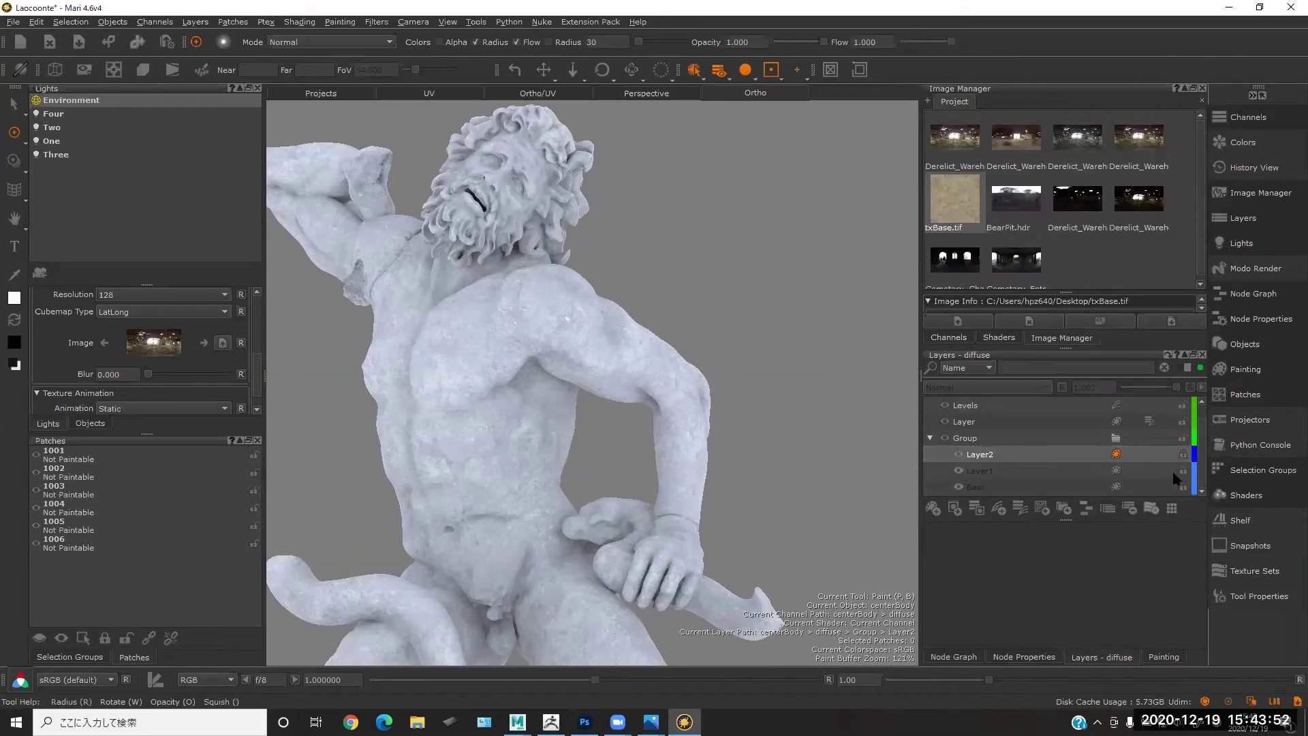
mouse_move(753, 391)
left_mouse_down("alt")
mouse_move(817, 390)
mouse_move(745, 365)
mouse_move(735, 339)
mouse_move(752, 312)
left_mouse_up("alt")
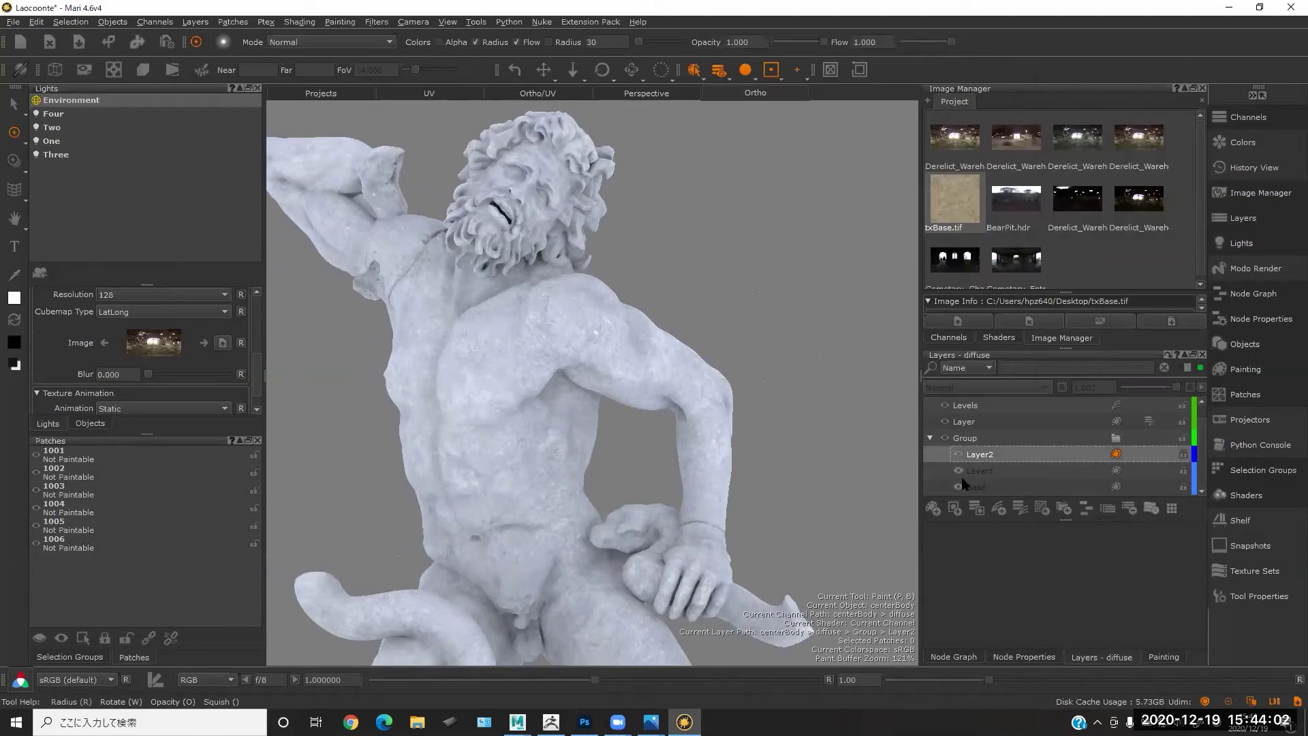
left_click_drag(773, 425, 730, 306, "alt")
mouse_move(730, 306)
right_mouse_down("alt")
mouse_move(613, 368)
mouse_move(732, 320)
mouse_move(668, 397)
right_mouse_up("alt")
left_click_drag(668, 397, 663, 397, "alt")
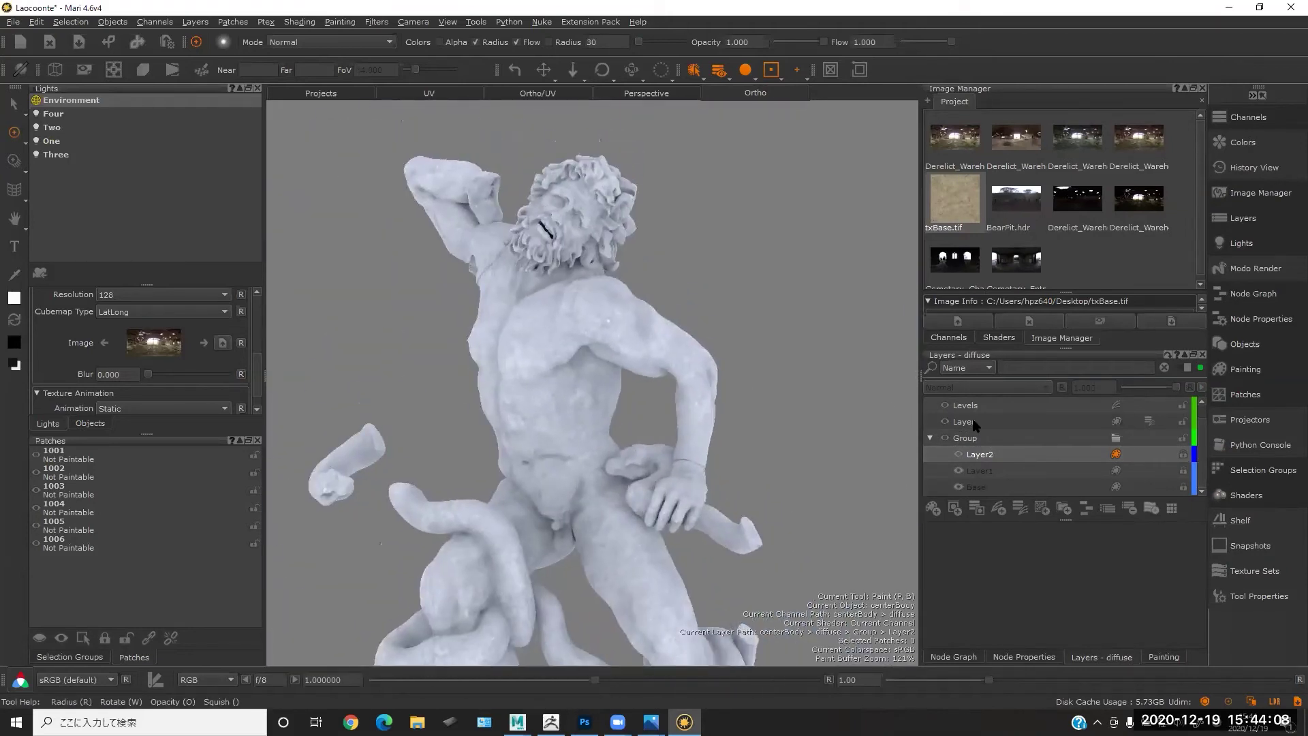
left_click_drag(1201, 453, 1203, 426)
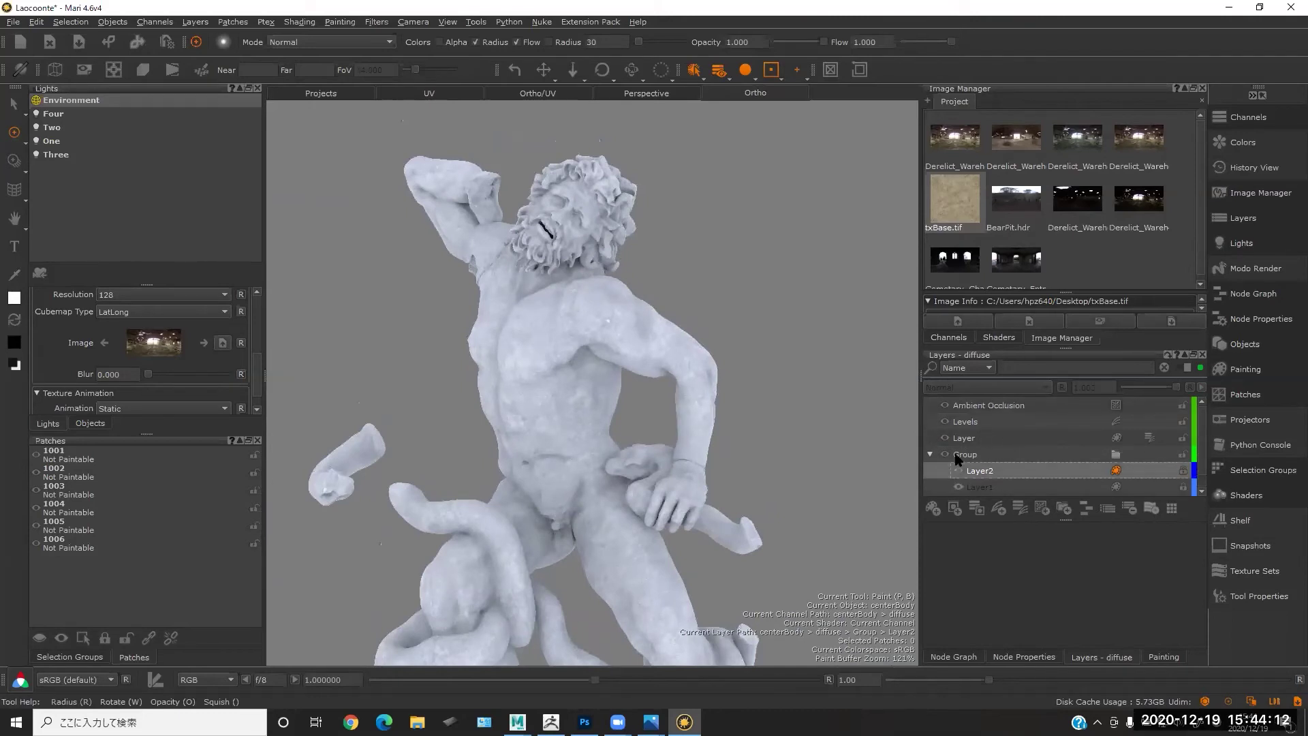
- Collapse and select the layer group in the diffuse channel, and inspect the statue's torso from several angles
left_click(931, 454)
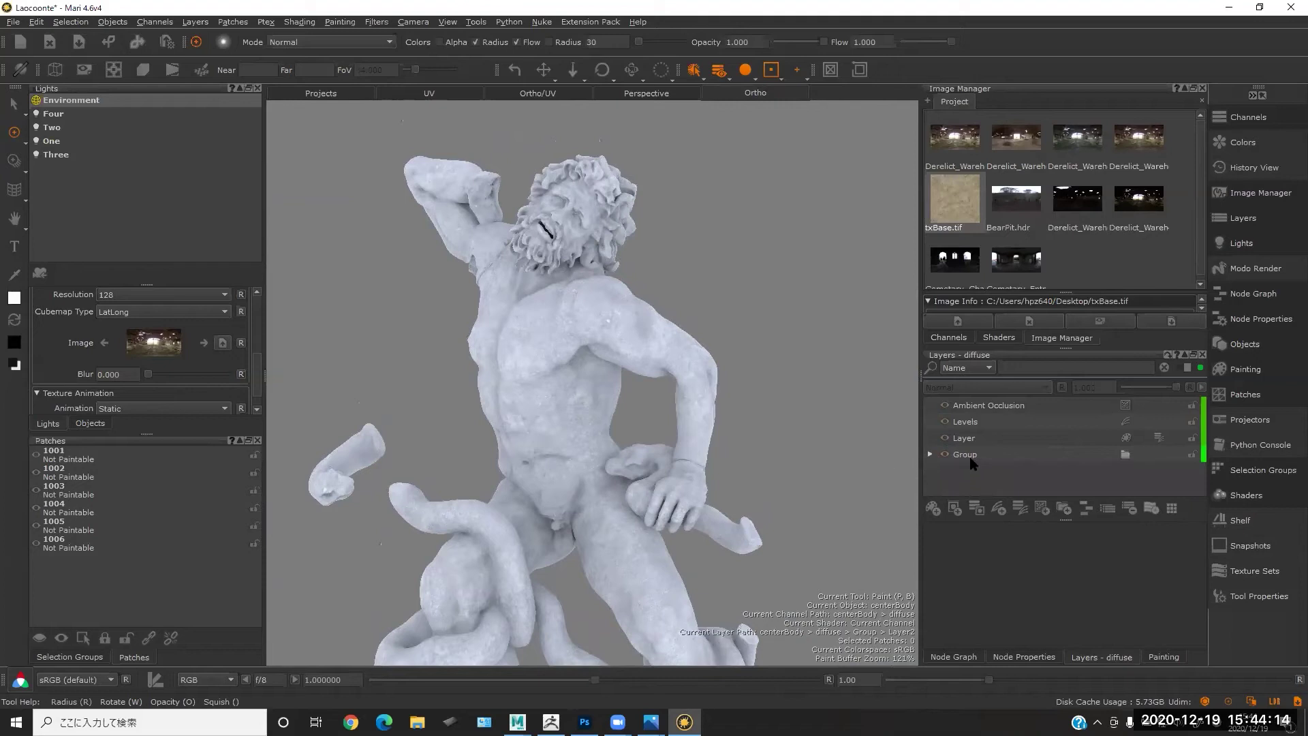
left_click(1001, 461)
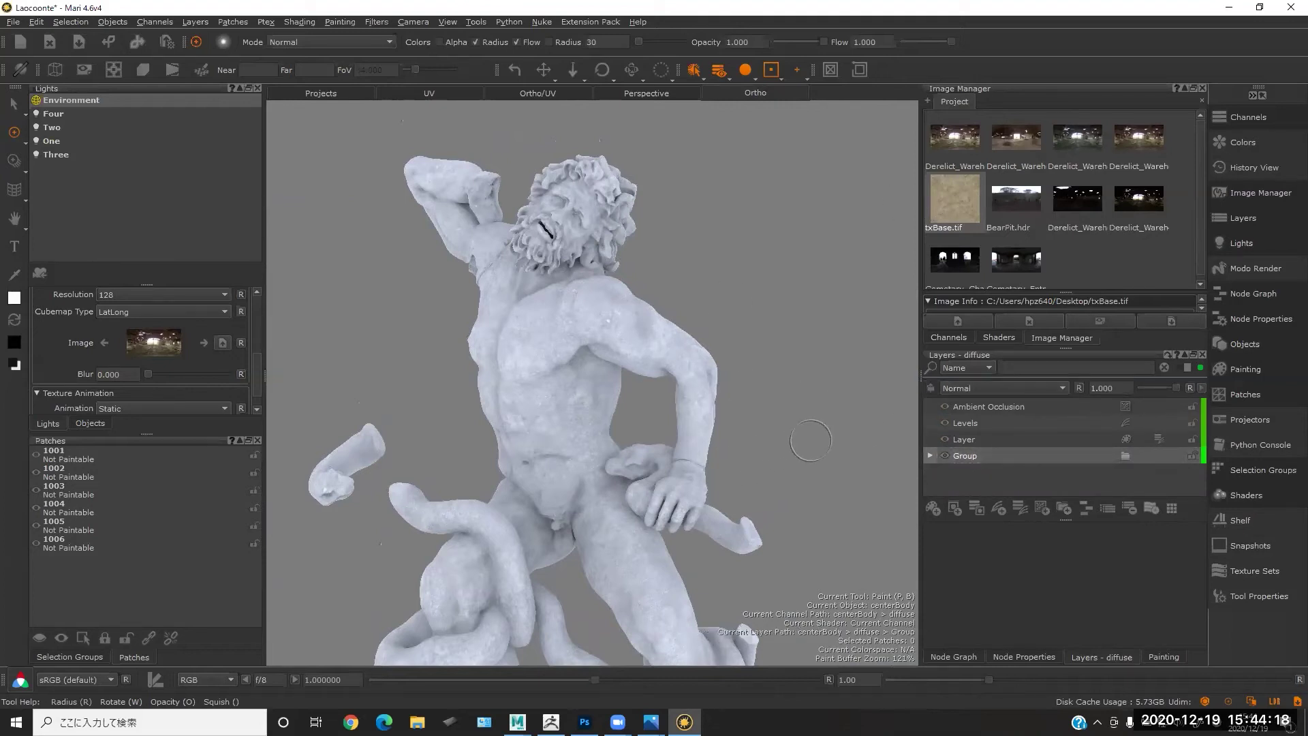
mouse_move(740, 381)
left_mouse_down("alt")
mouse_move(794, 408)
mouse_move(738, 425)
mouse_move(731, 443)
left_mouse_up("alt")
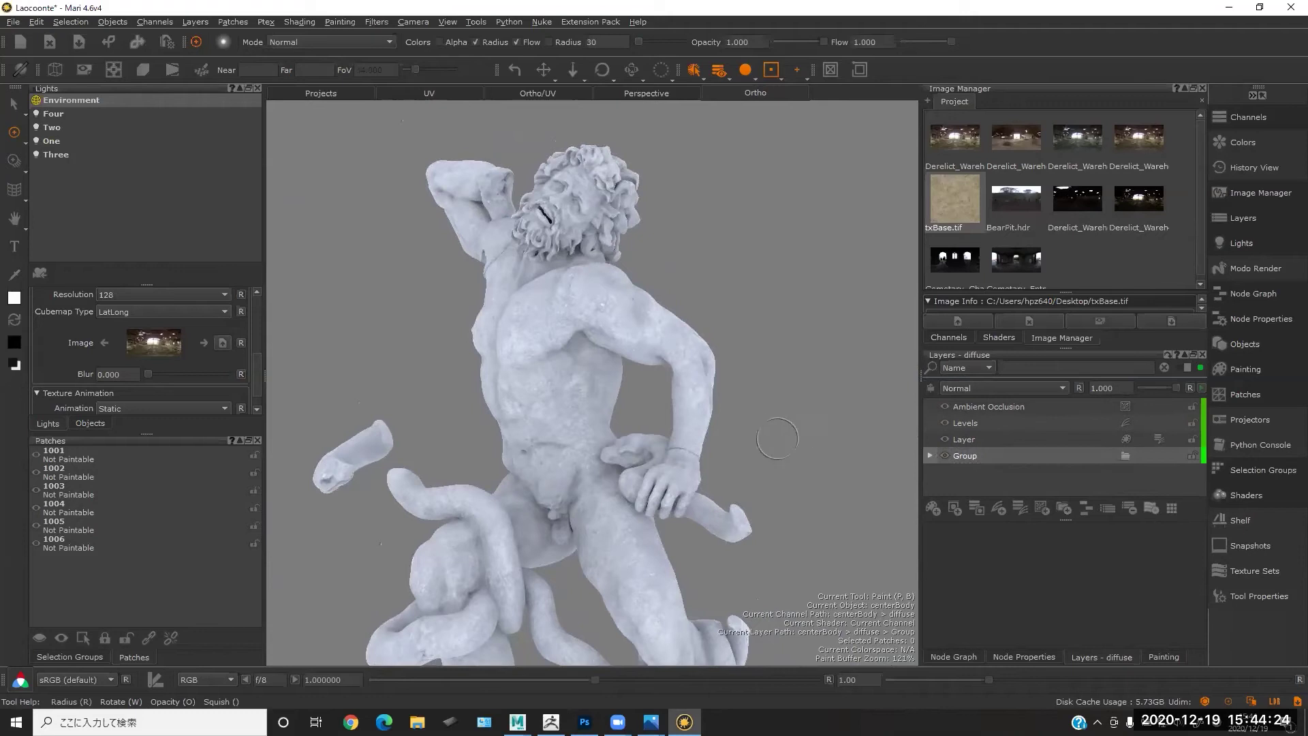
left_click_drag(758, 447, 817, 456, "alt")
- Uncache the paint layer between Levels and the layer group
left_click(1040, 440)
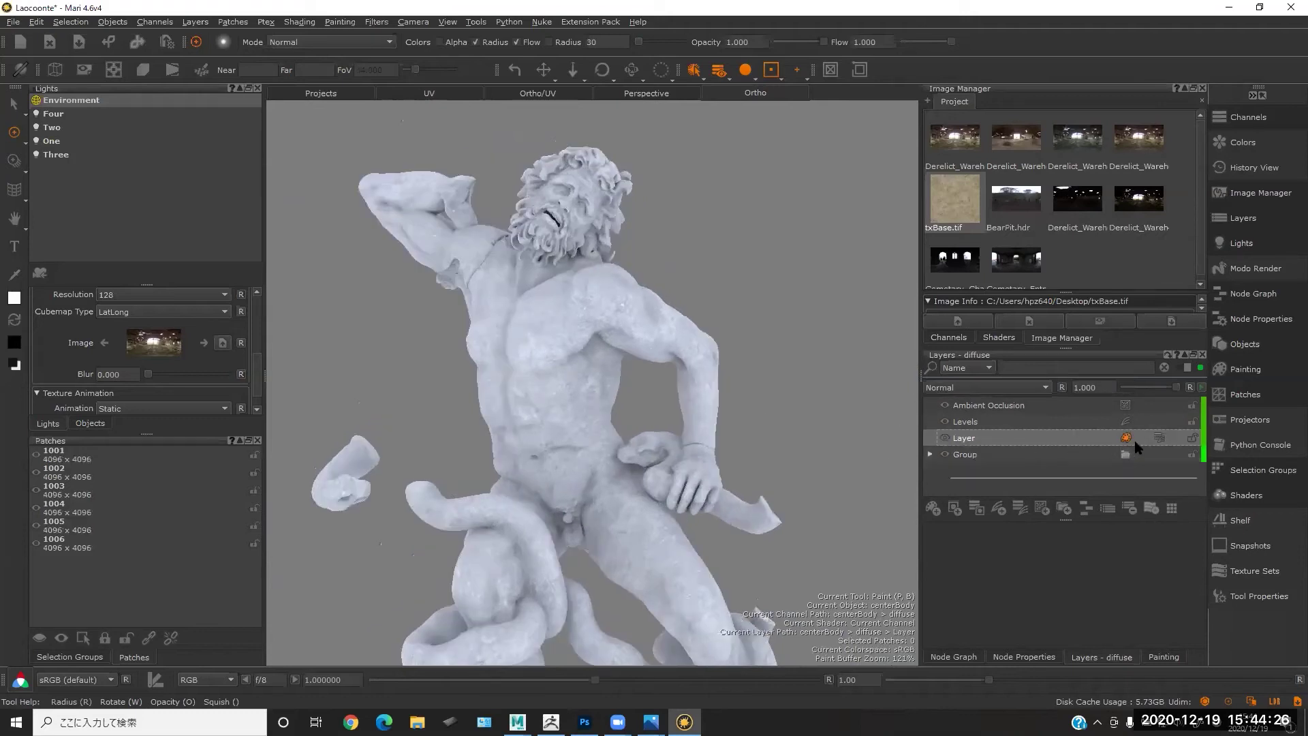
right_click(1022, 439)
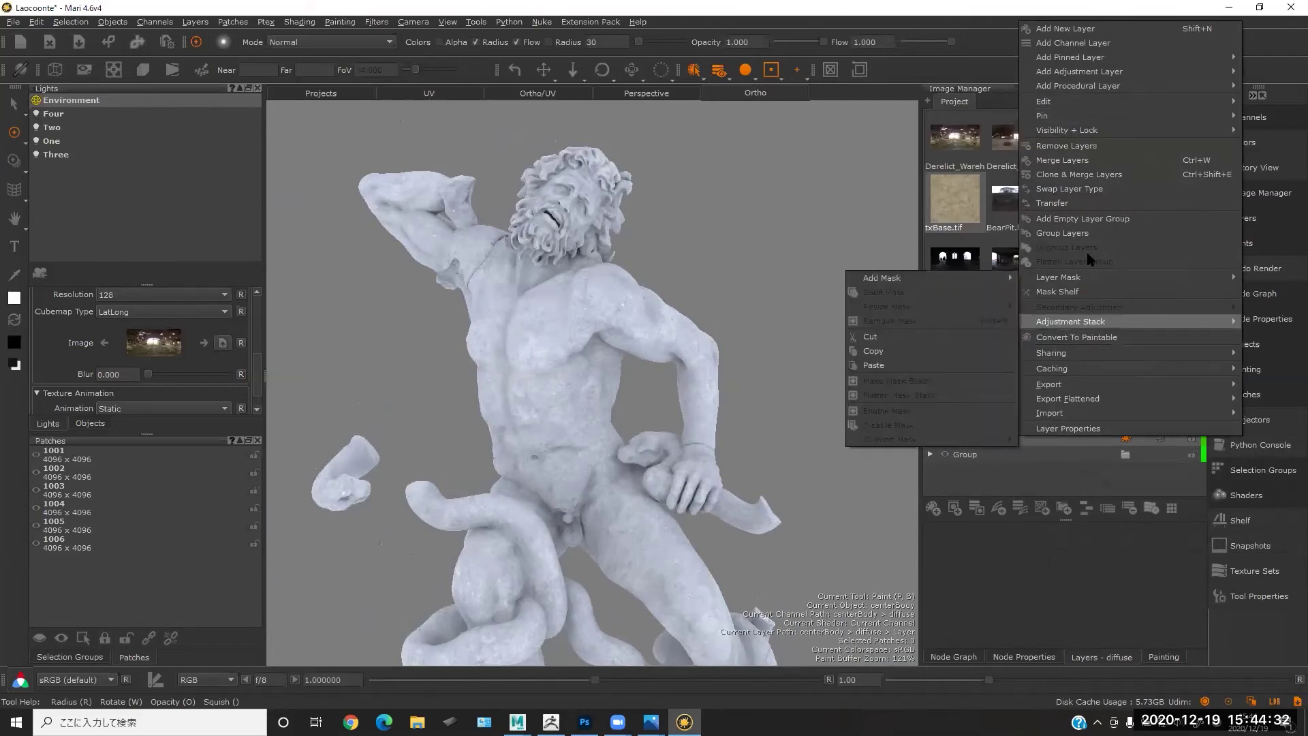
mouse_move(1092, 405)
mouse_move(1080, 369)
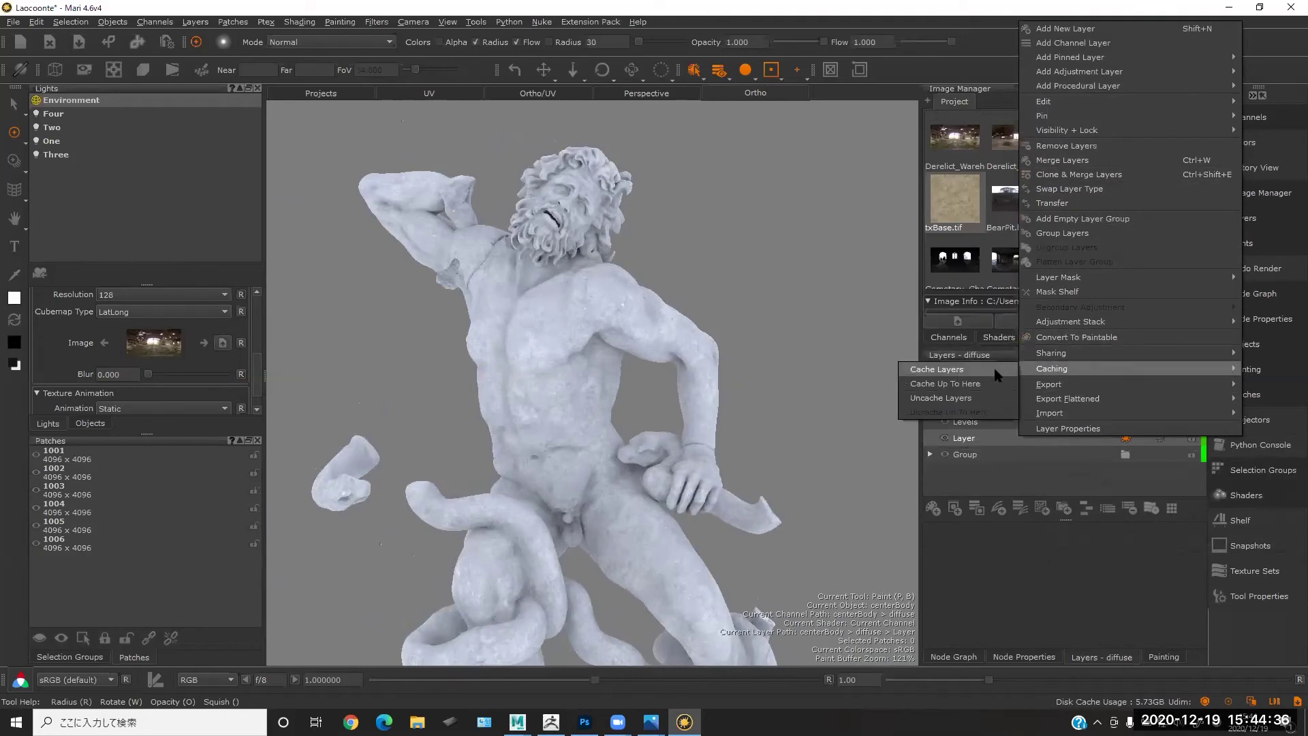
left_click(967, 402)
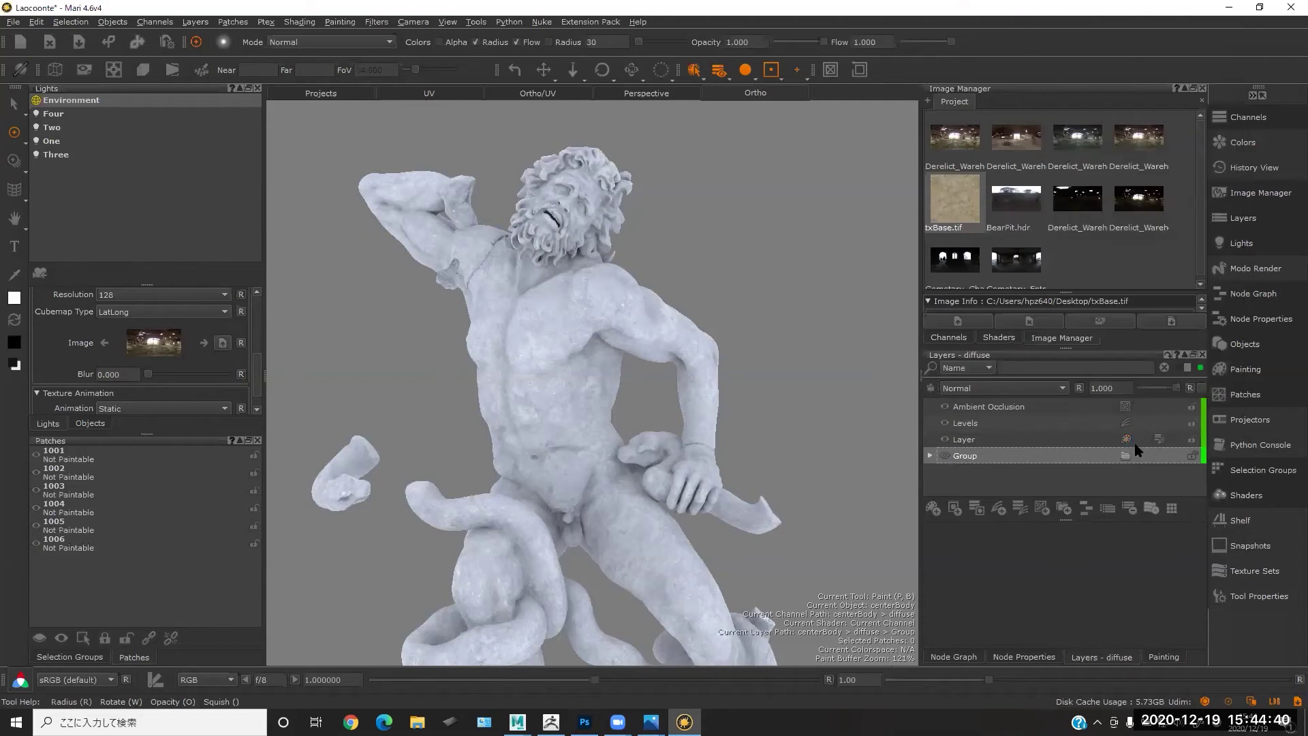
- Review the layer mask, adjustment stack and caching commands for the paint layer above the group
left_click(1158, 438)
left_click(1008, 441)
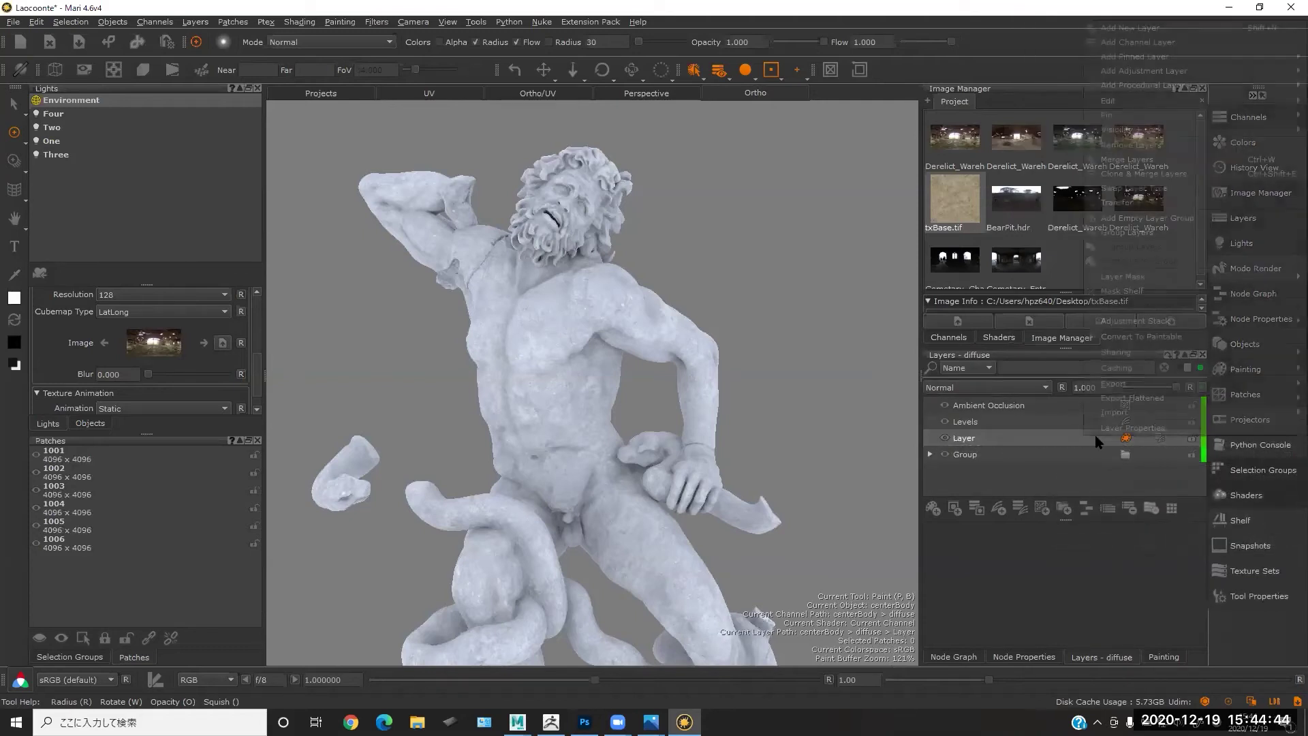
right_click(1093, 435)
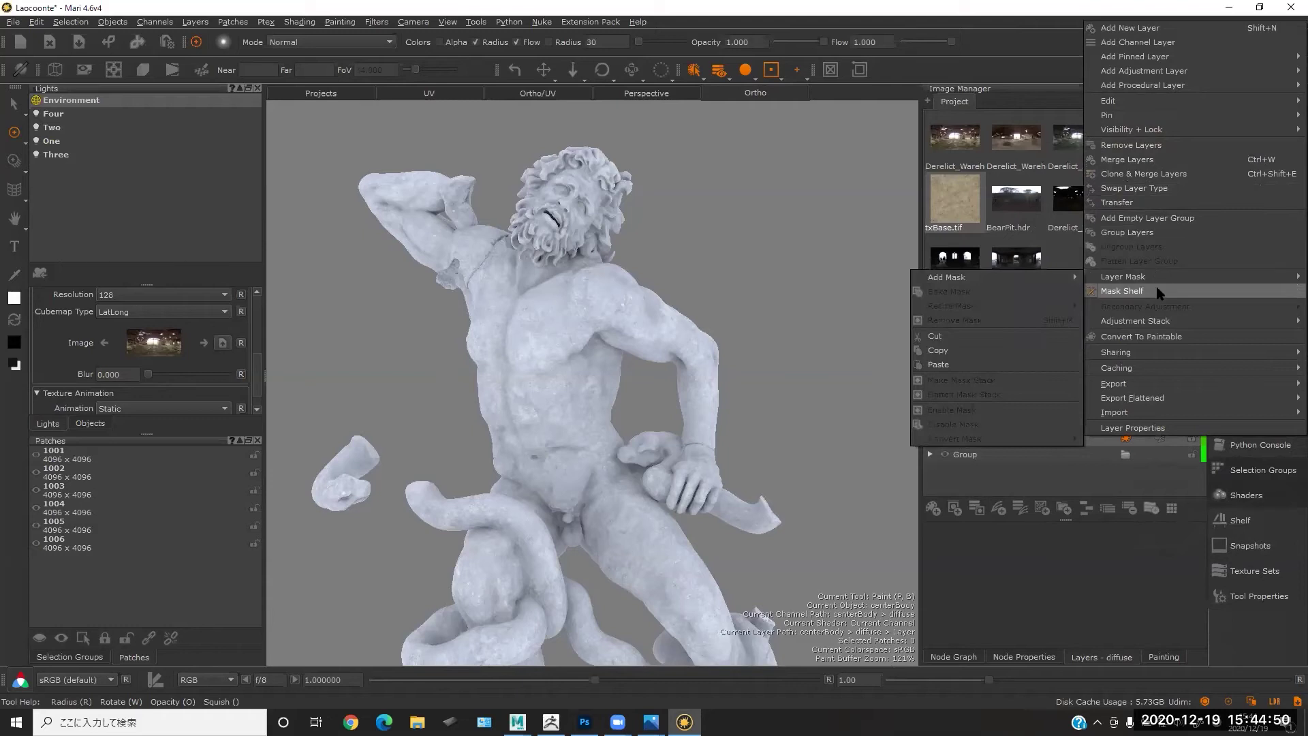
mouse_move(1164, 322)
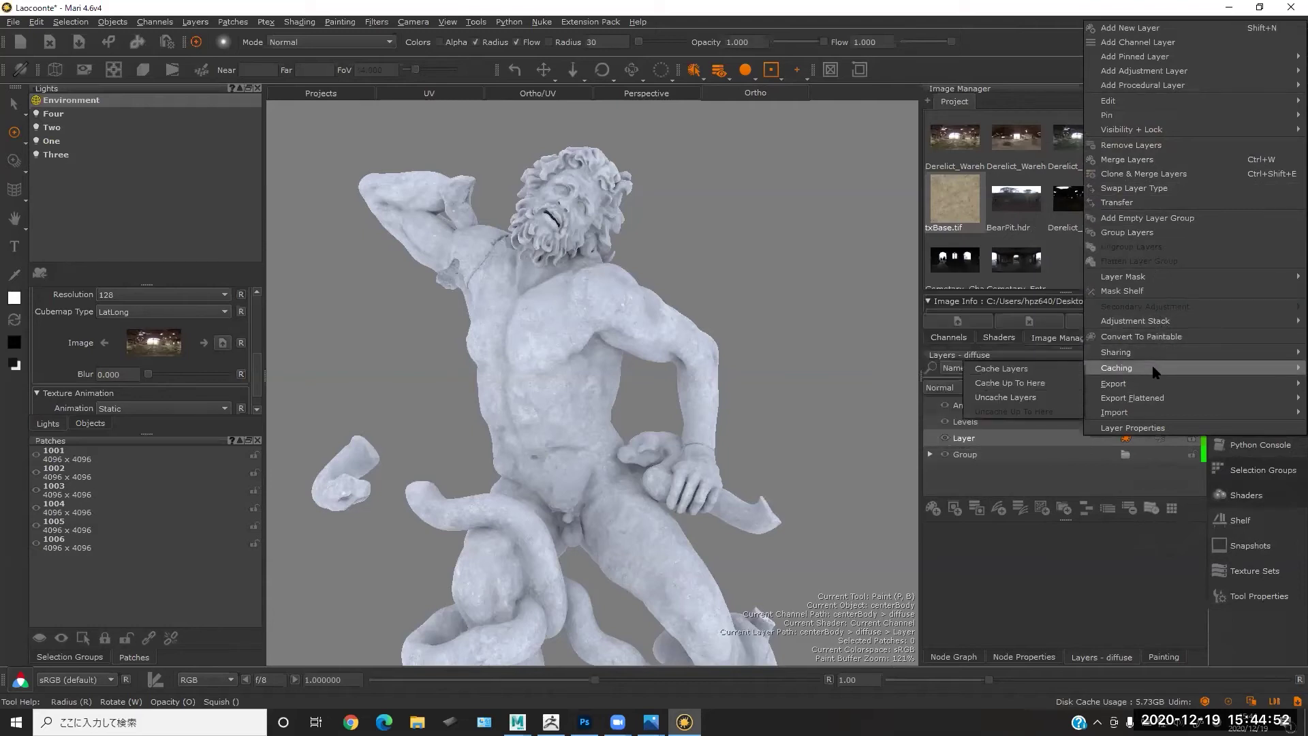
mouse_move(1172, 367)
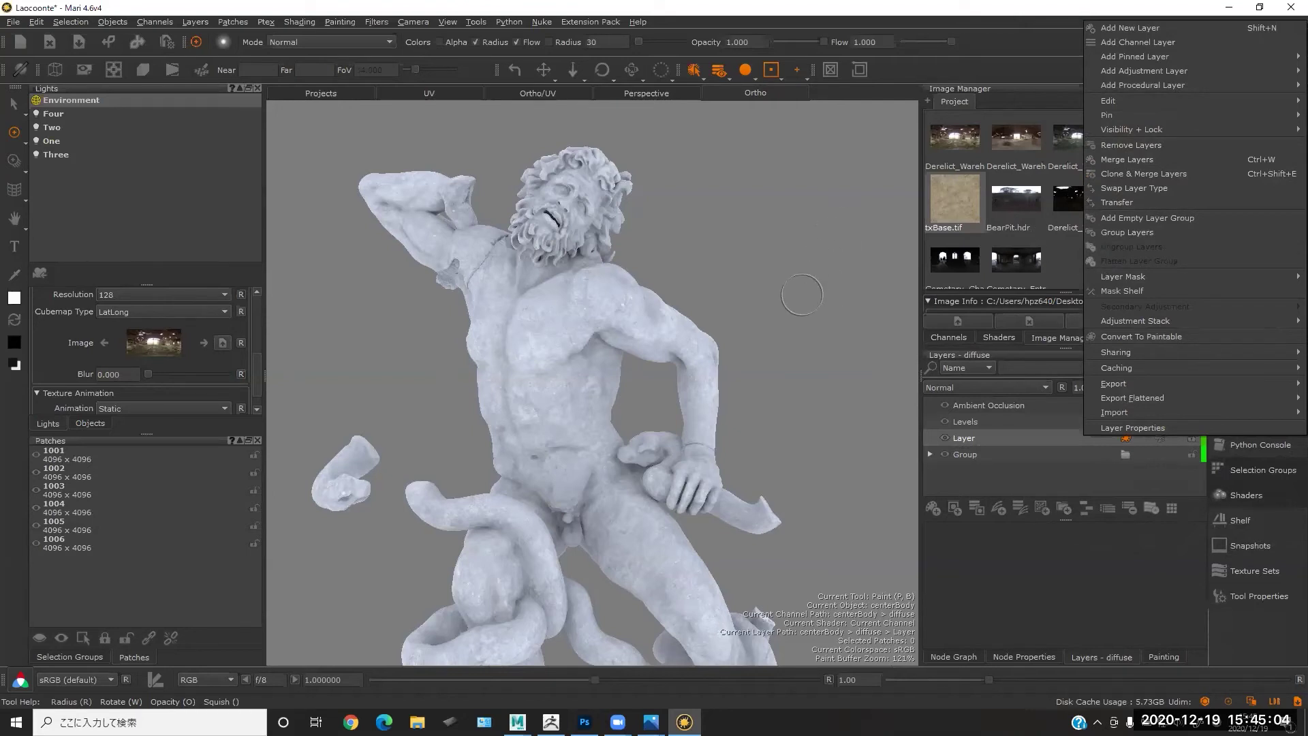
left_click(800, 282)
left_click_drag(757, 289, 727, 205, "alt")
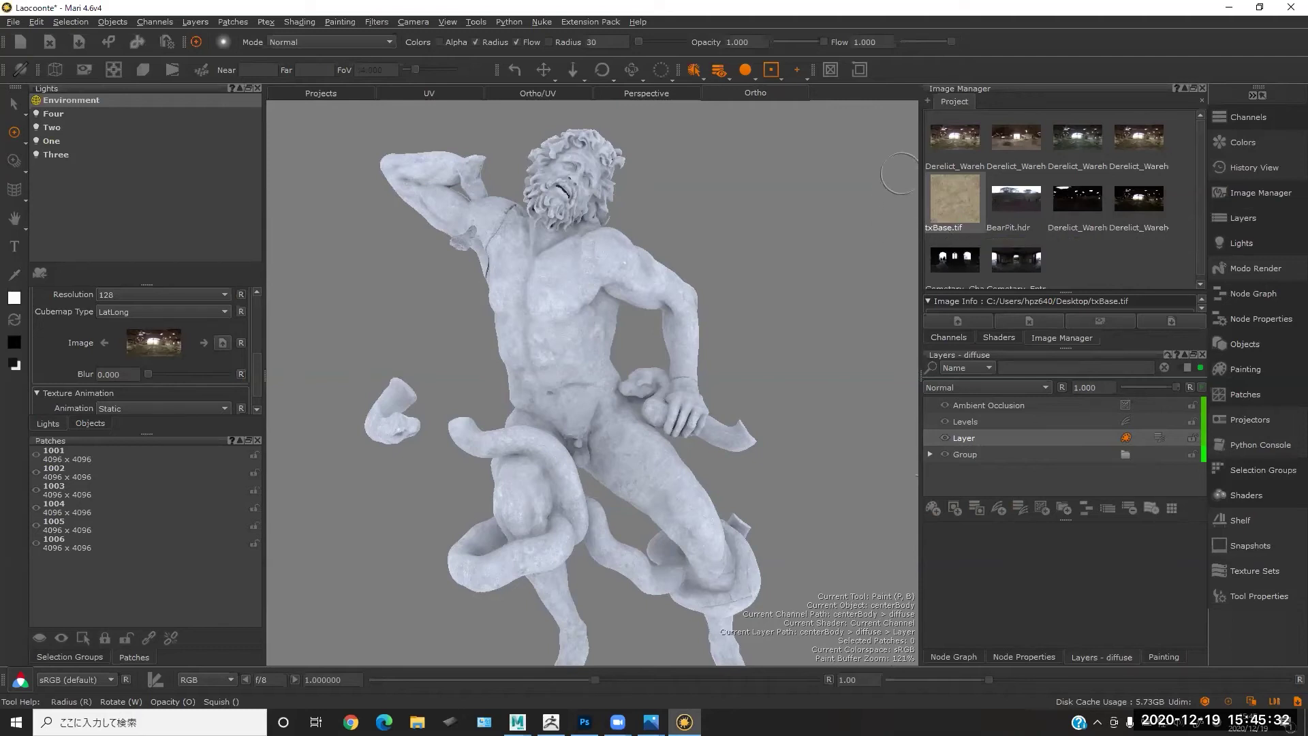
- Browse the Megascans texture sets for grunge and surface imperfection materials
left_click(1244, 576)
left_click_drag(1207, 345, 1234, 324)
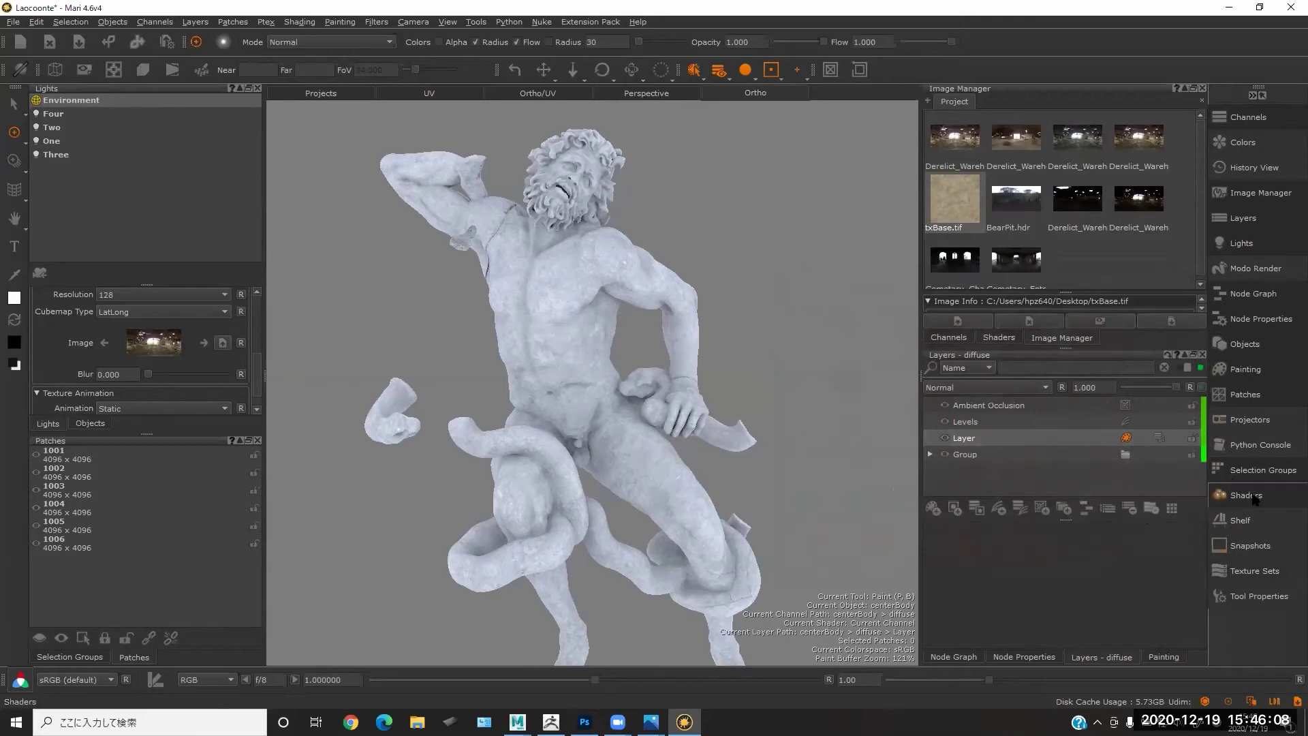
left_click(1255, 571)
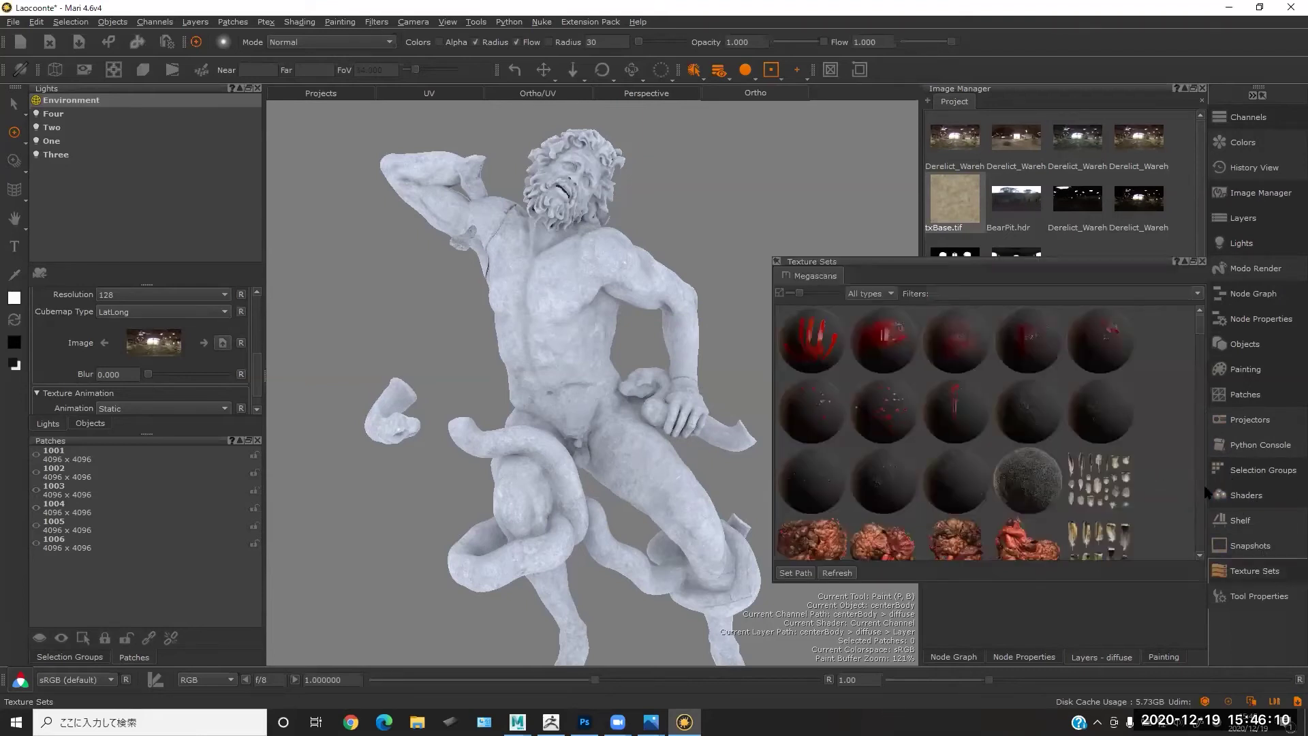
left_click_drag(1199, 378, 1204, 466)
scroll(1126, 453, "down", 5)
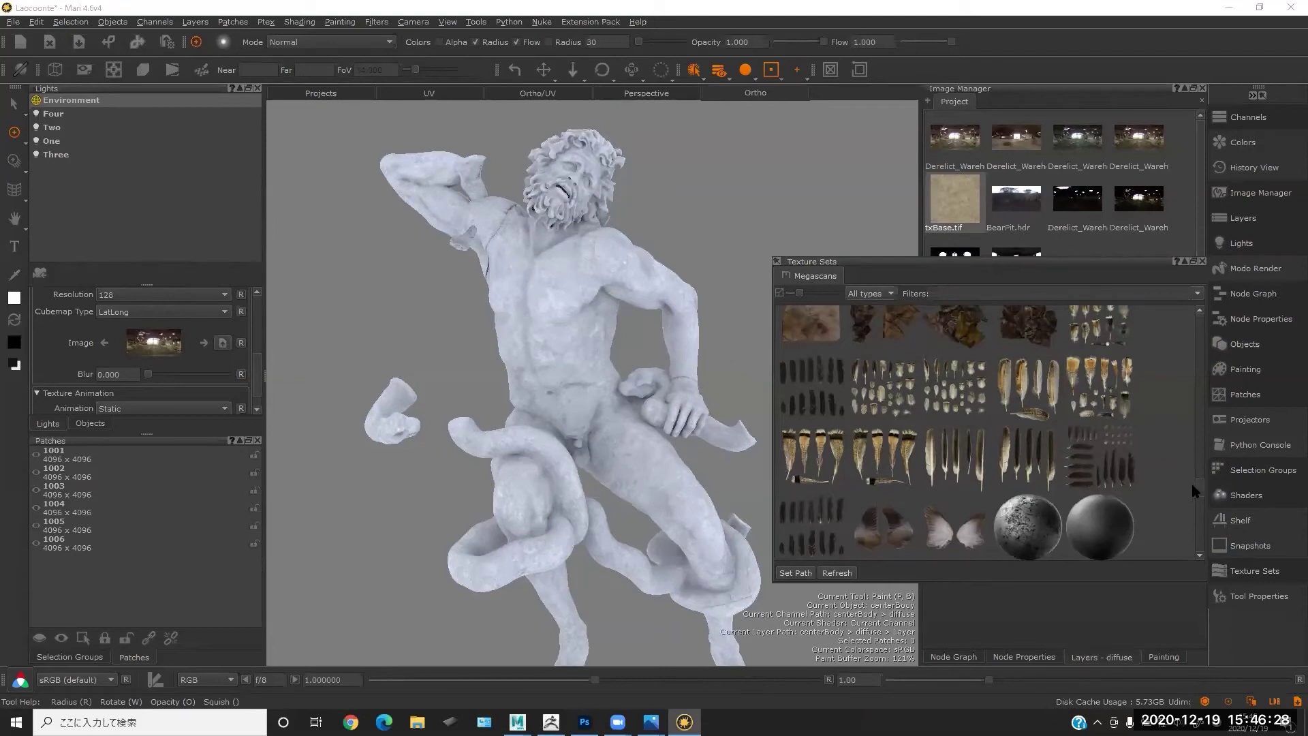
scroll(1201, 492, "up", 1)
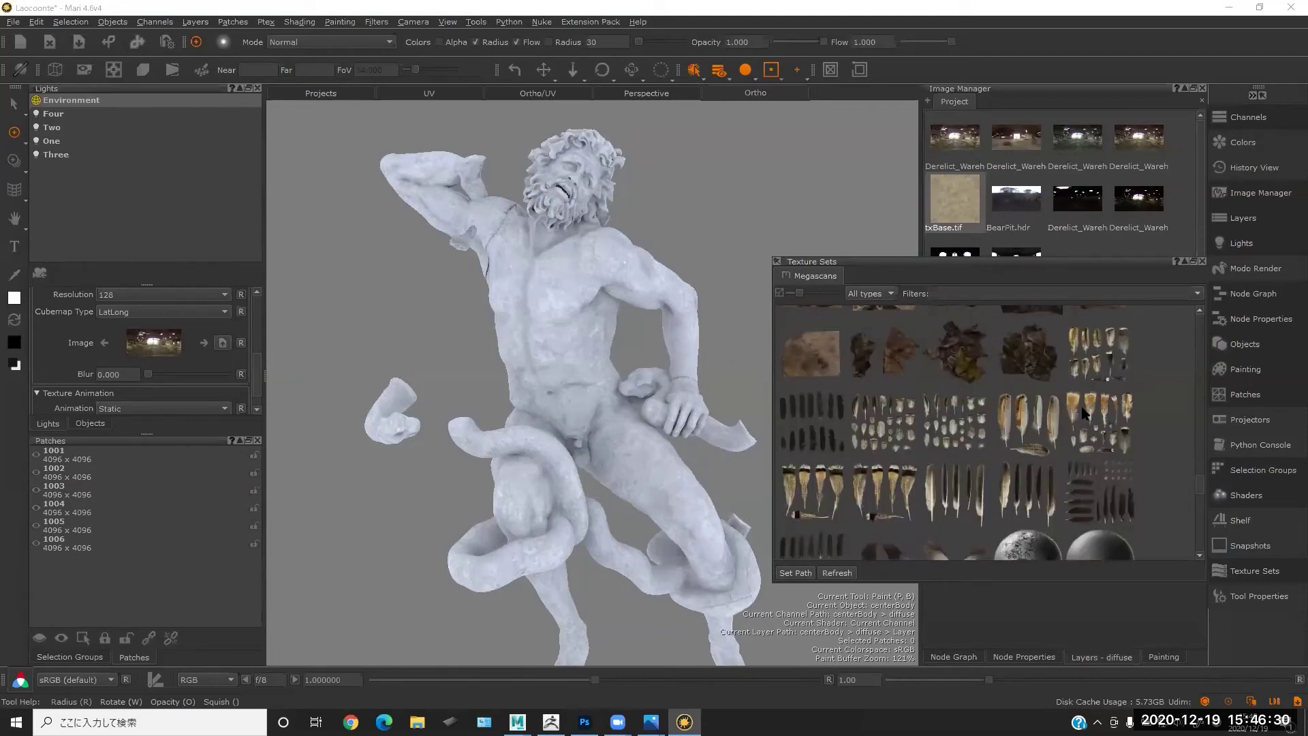
mouse_move(1199, 489)
left_mouse_down()
mouse_move(1197, 436)
mouse_move(1198, 488)
left_mouse_up()
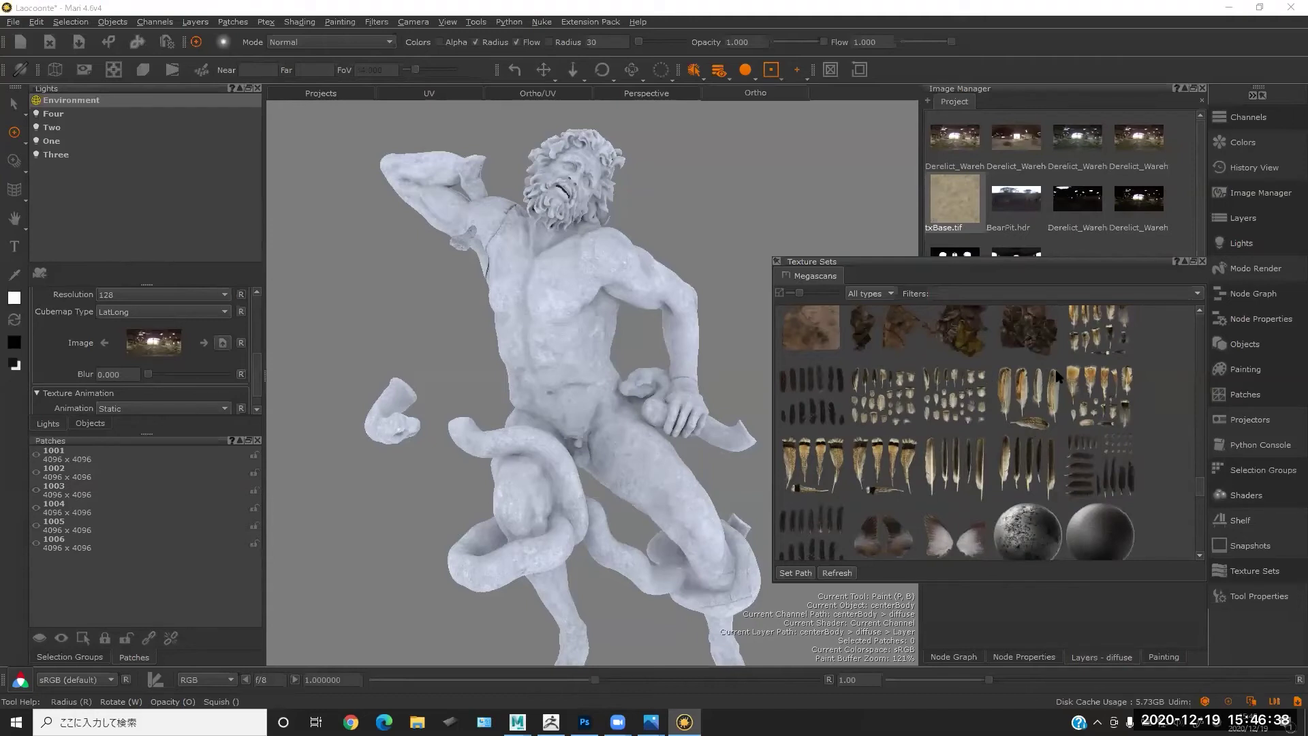
scroll(1192, 488, "down", 3)
scroll(1191, 489, "down", 5)
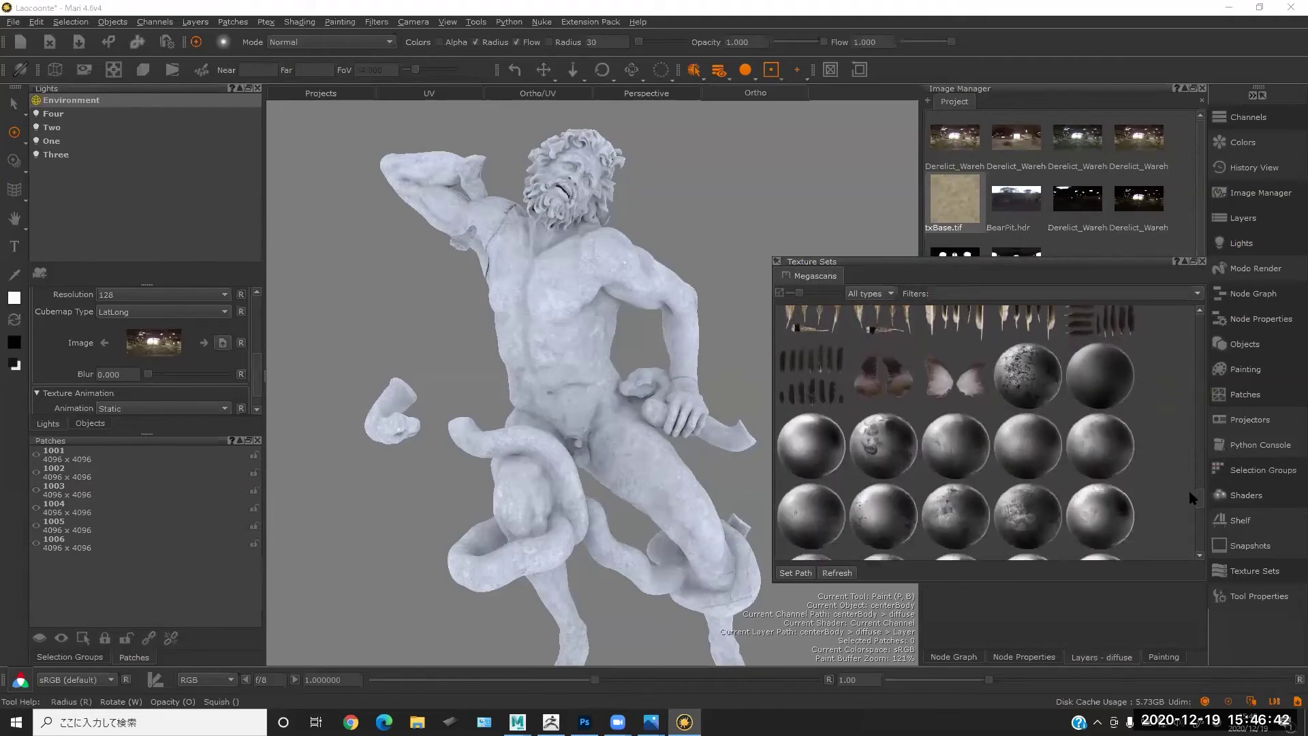
scroll(1195, 494, "up", 4)
scroll(1196, 506, "down", 3)
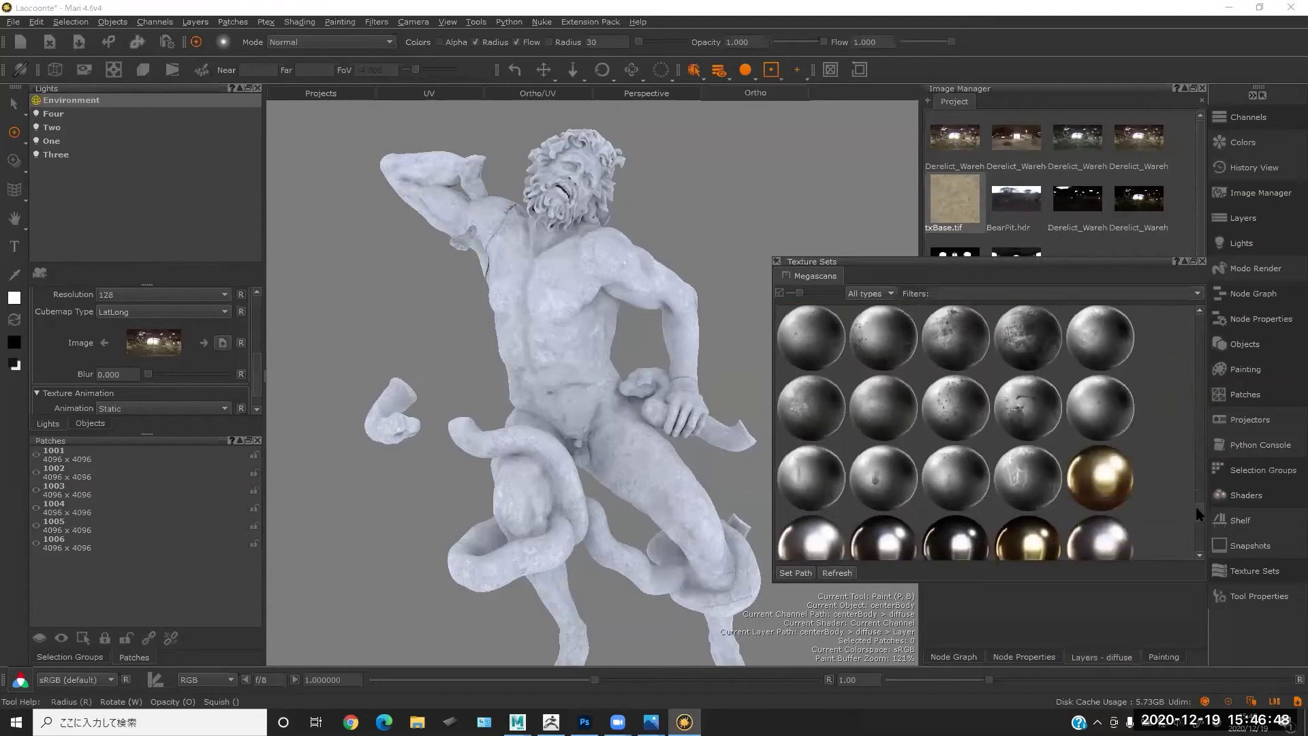
scroll(897, 436, "up", 2)
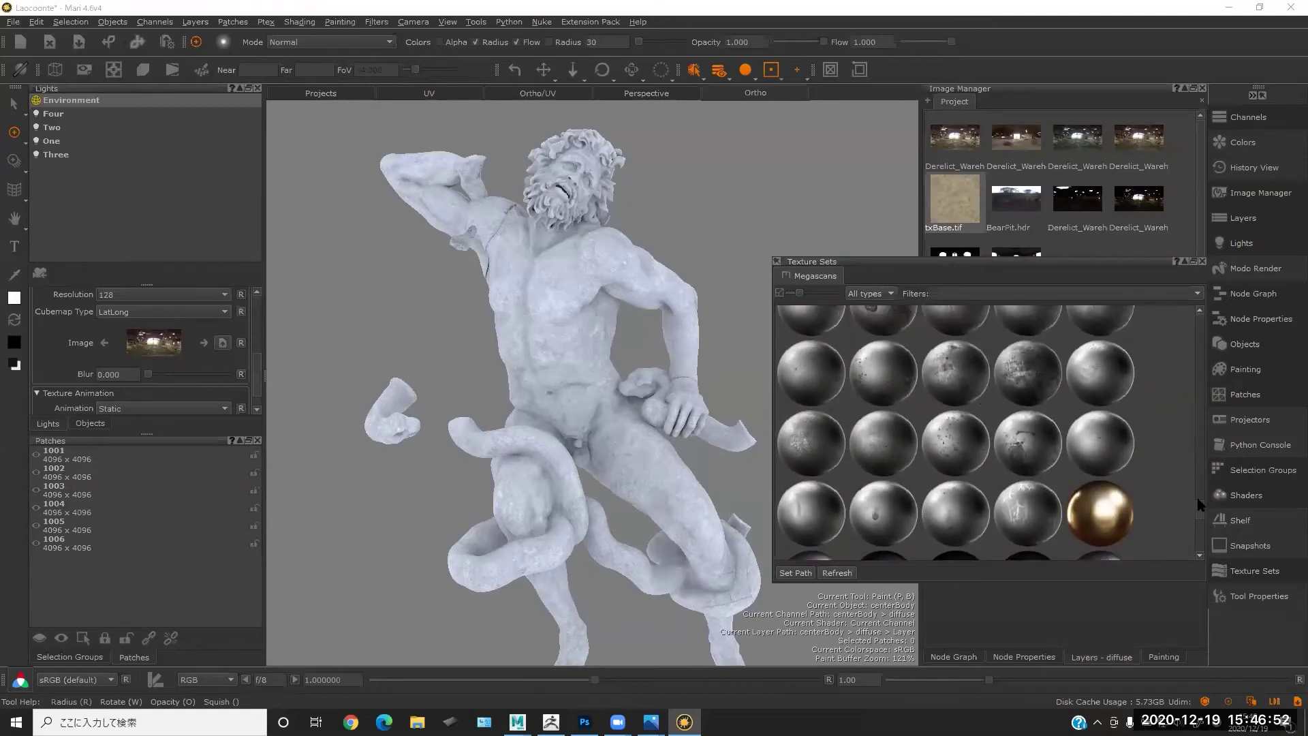
scroll(1198, 504, "up", 2)
scroll(1200, 499, "down", 5)
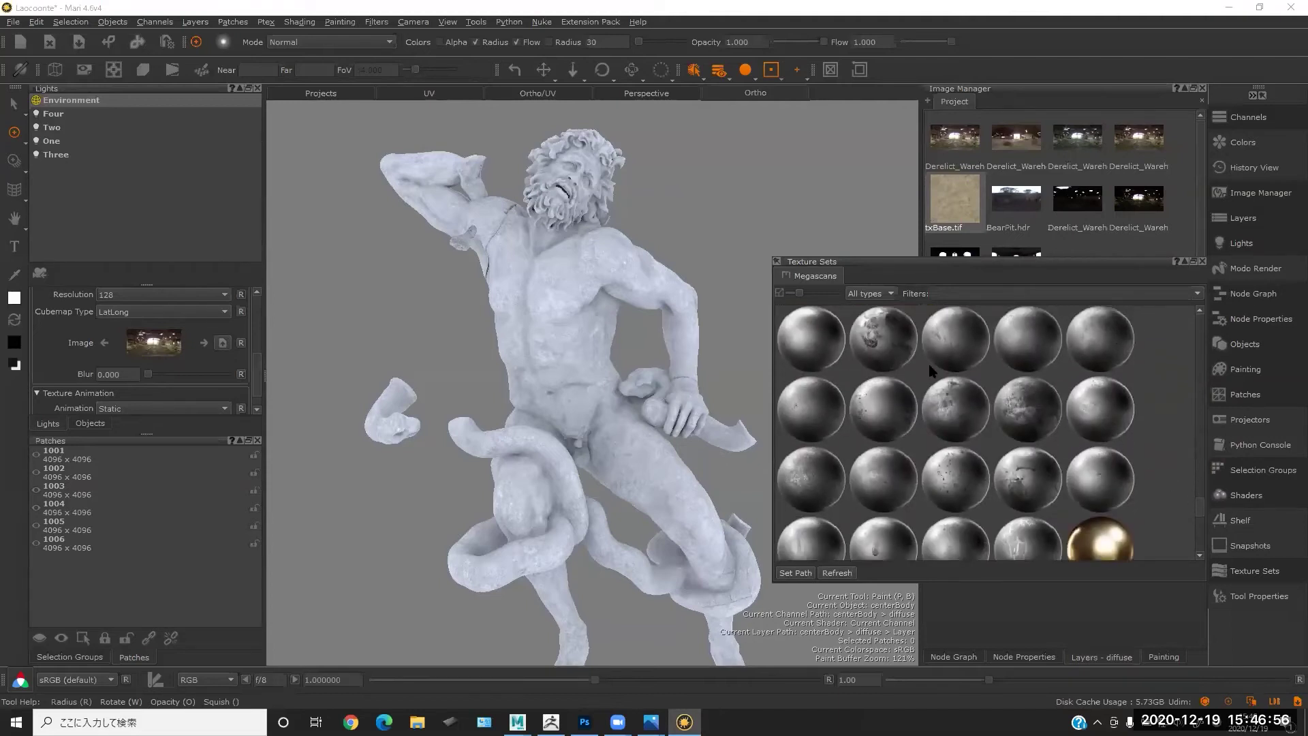
scroll(1199, 511, "down", 3)
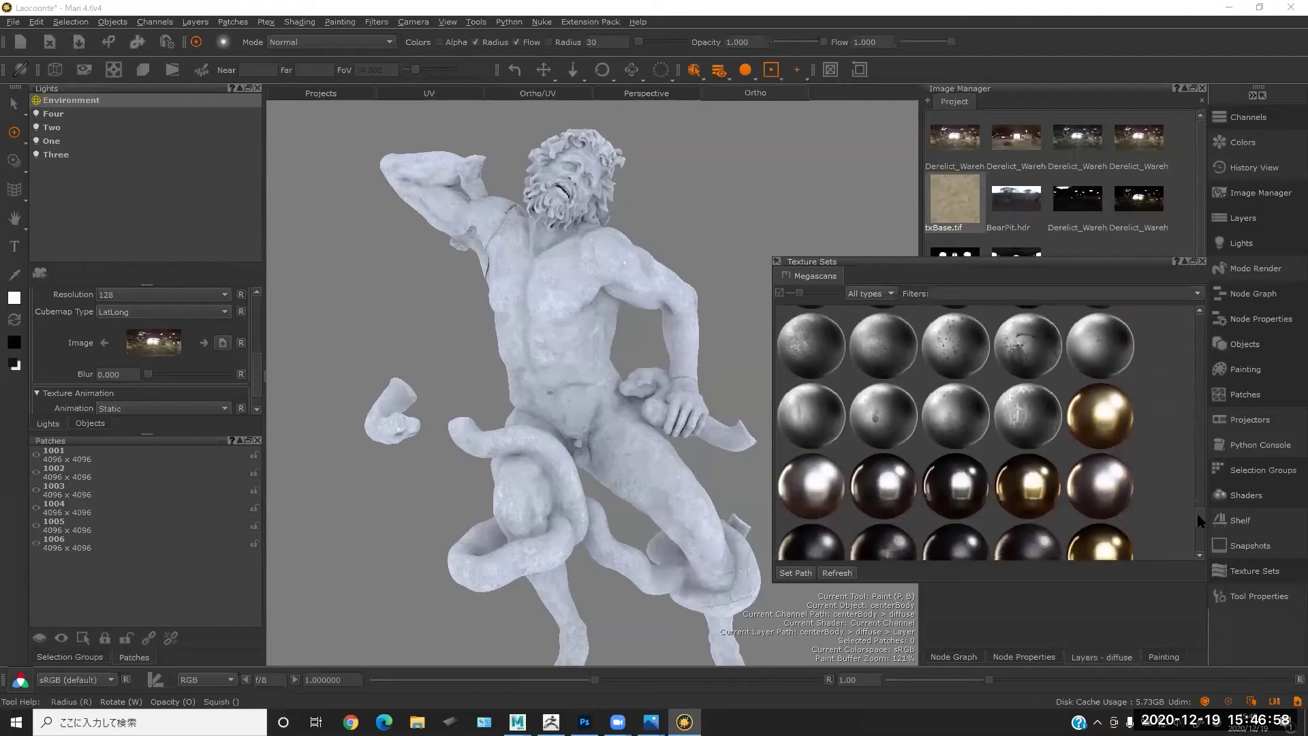
scroll(1202, 505, "up", 4)
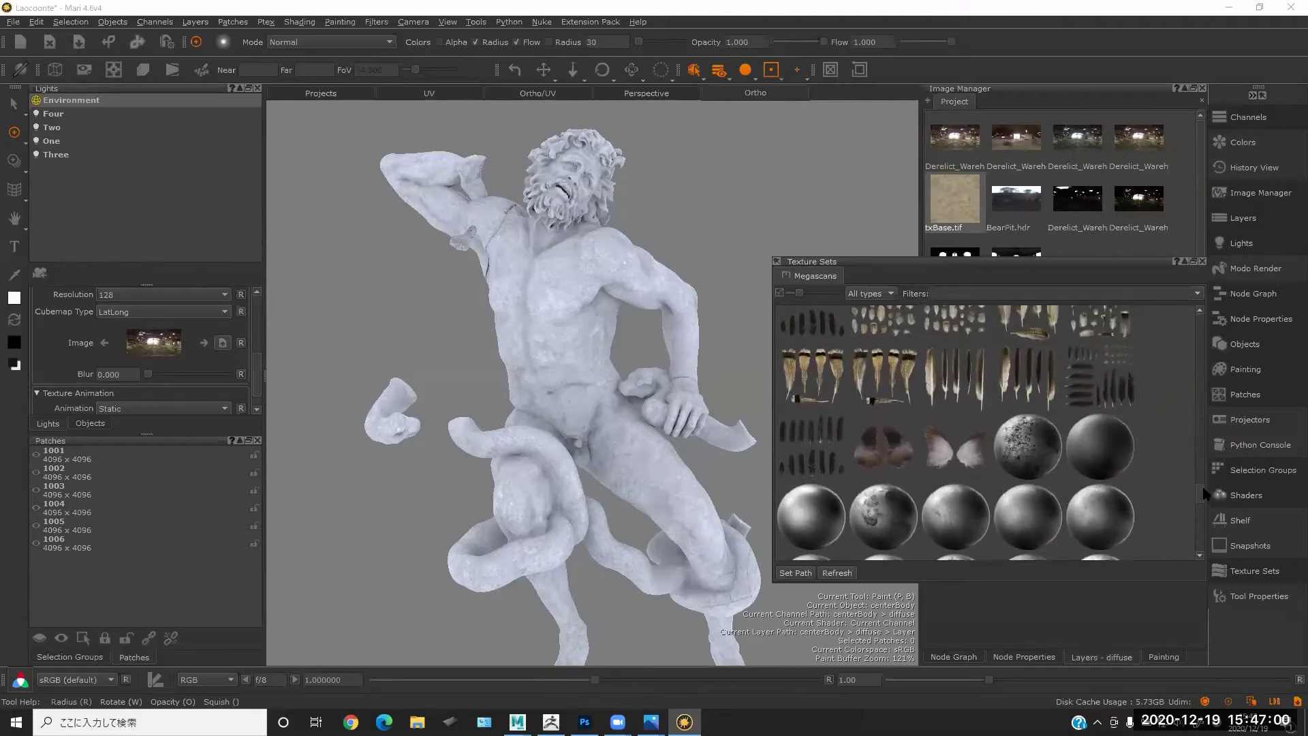
scroll(1200, 501, "down", 2)
left_click_drag(1191, 498, 1190, 495)
scroll(1196, 503, "down", 2)
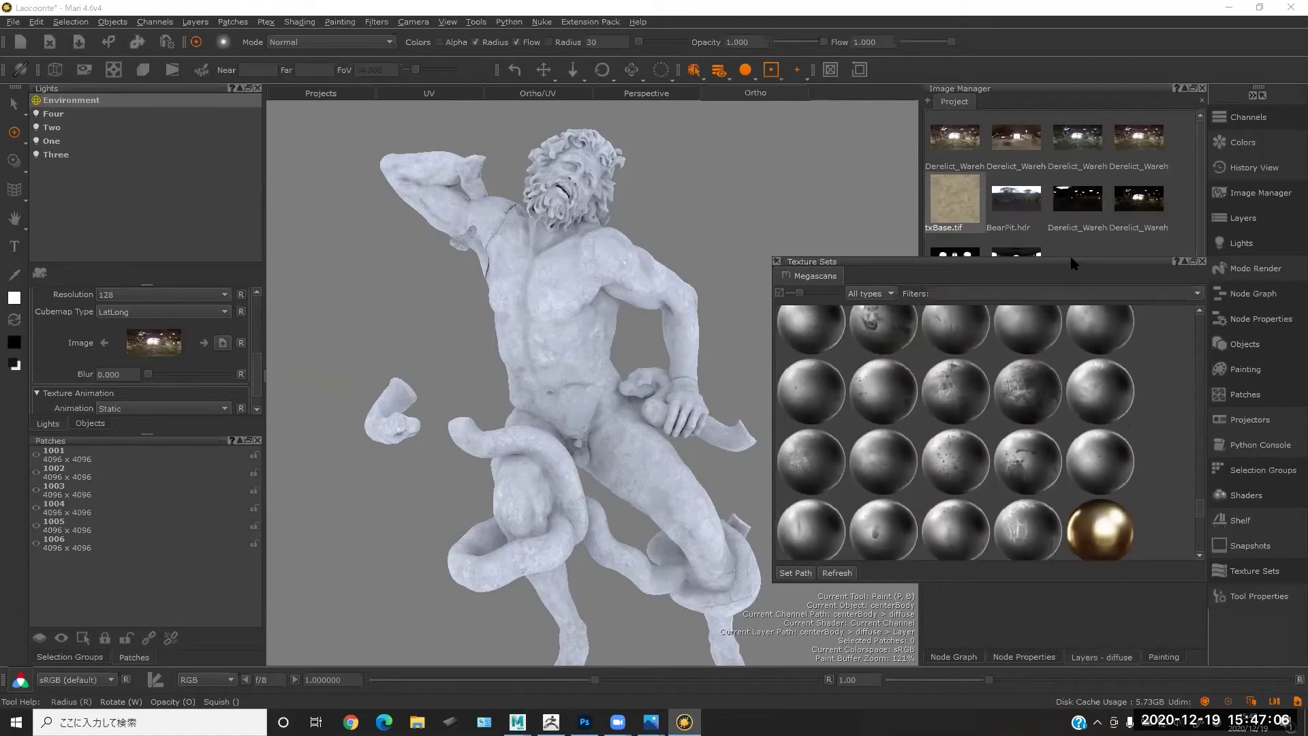
- Add the maps of a stained grey surface material from the Megascans texture sets to the Image Manager
left_click_drag(1070, 263, 864, 284)
left_click_drag(986, 398, 1073, 263)
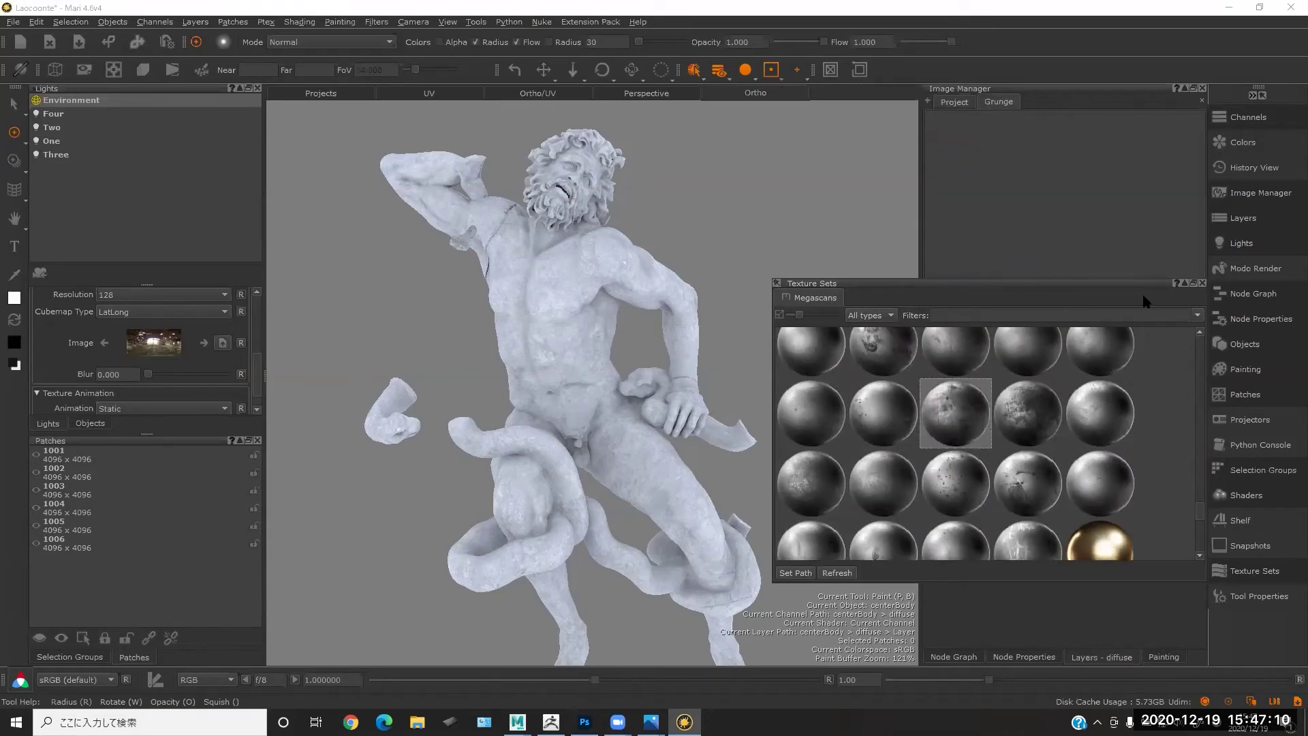
left_click(960, 130)
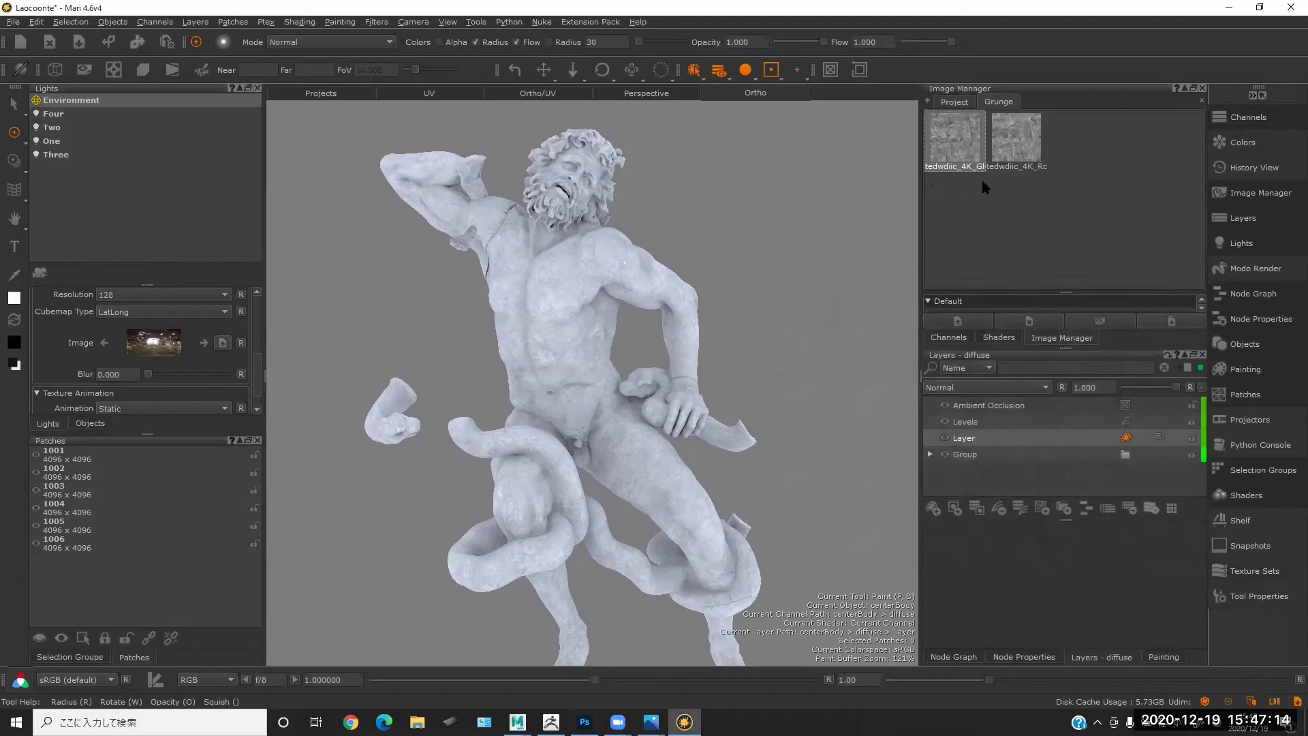
- Load the first grunge image into the Paint Through tool, scale it down over the statue's torso and undo the last view change
mouse_move(970, 150)
left_mouse_down()
mouse_move(600, 276)
mouse_move(613, 279)
left_mouse_up()
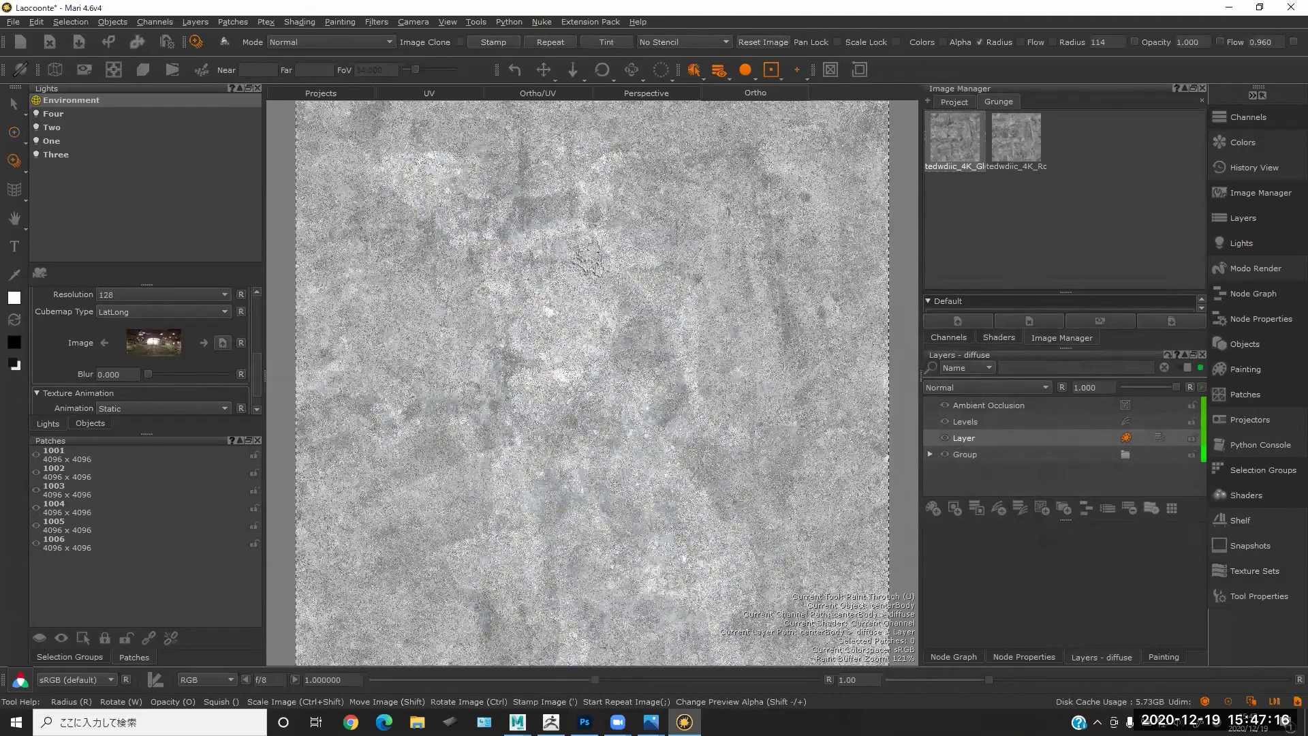
mouse_move(741, 255)
left_mouse_down("ctrl+shift")
mouse_move(526, 284)
mouse_move(613, 278)
mouse_move(600, 277)
left_mouse_up("ctrl+shift")
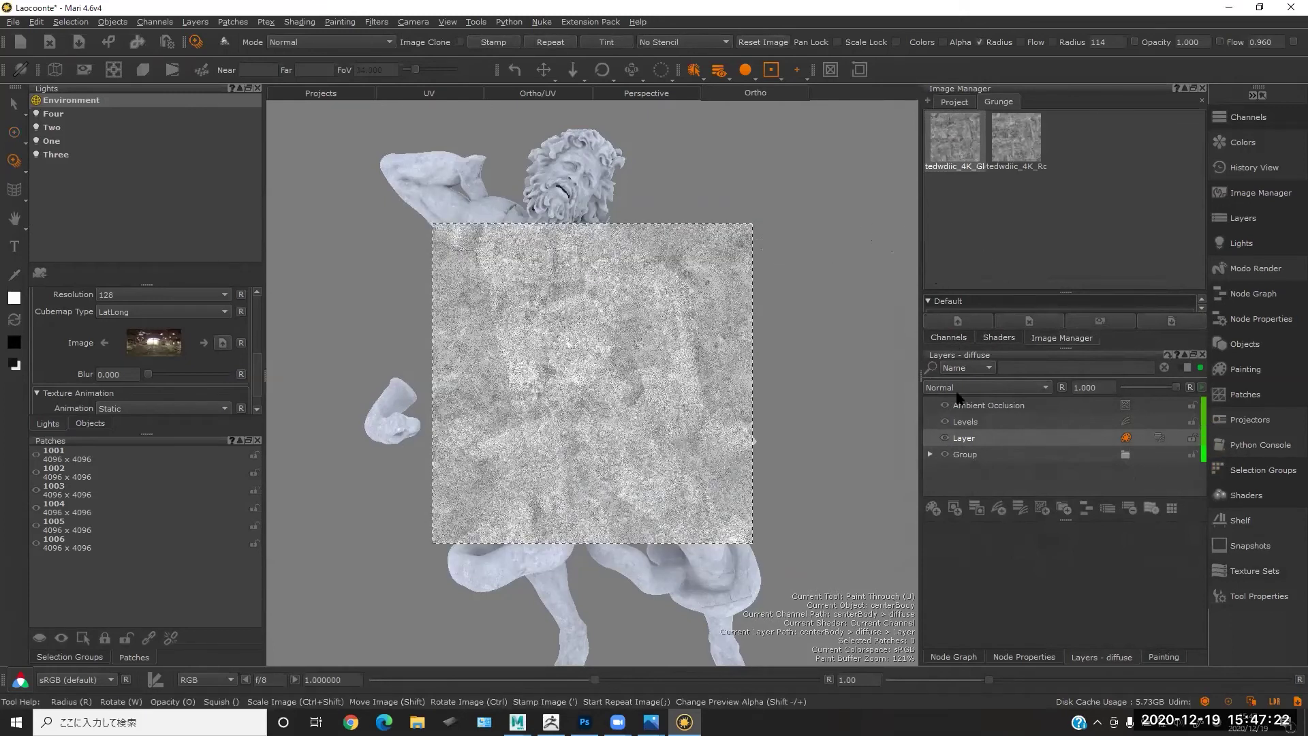
key("ctrl+z")
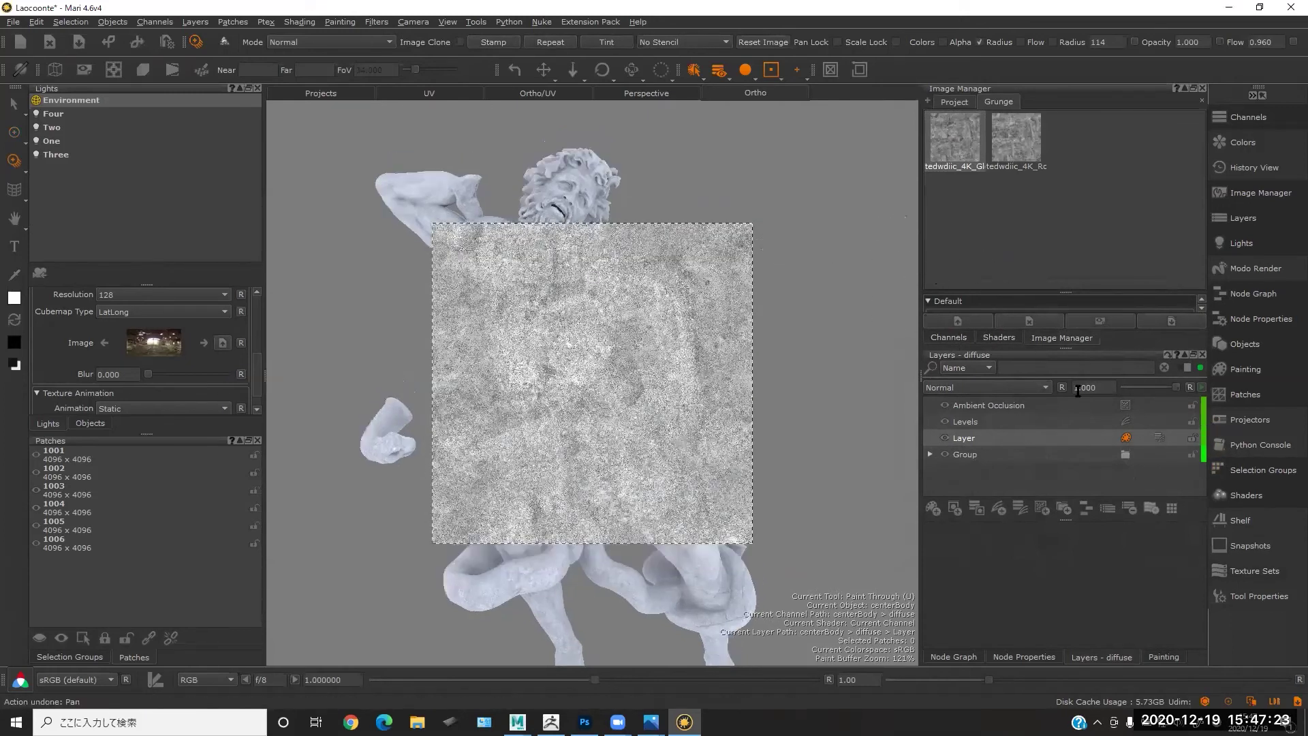
- Look through more Megascans surface materials and view the statue's torso from another angle
left_click(1255, 571)
left_click_drag(1200, 511, 1206, 380)
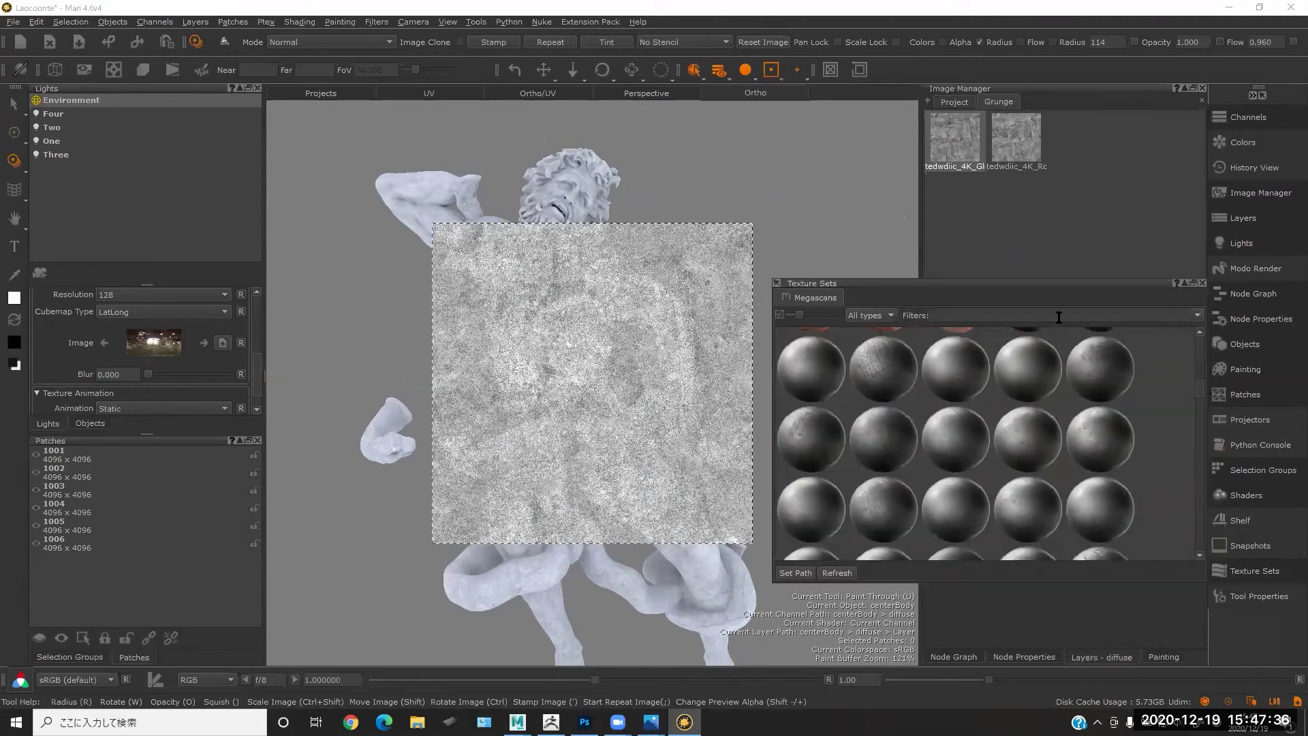
mouse_move(640, 329)
left_mouse_down("alt")
mouse_move(627, 318)
mouse_move(664, 327)
left_mouse_up("alt")
middle_click_drag(671, 327, 696, 280, "alt")
middle_click_drag(753, 226, 718, 289)
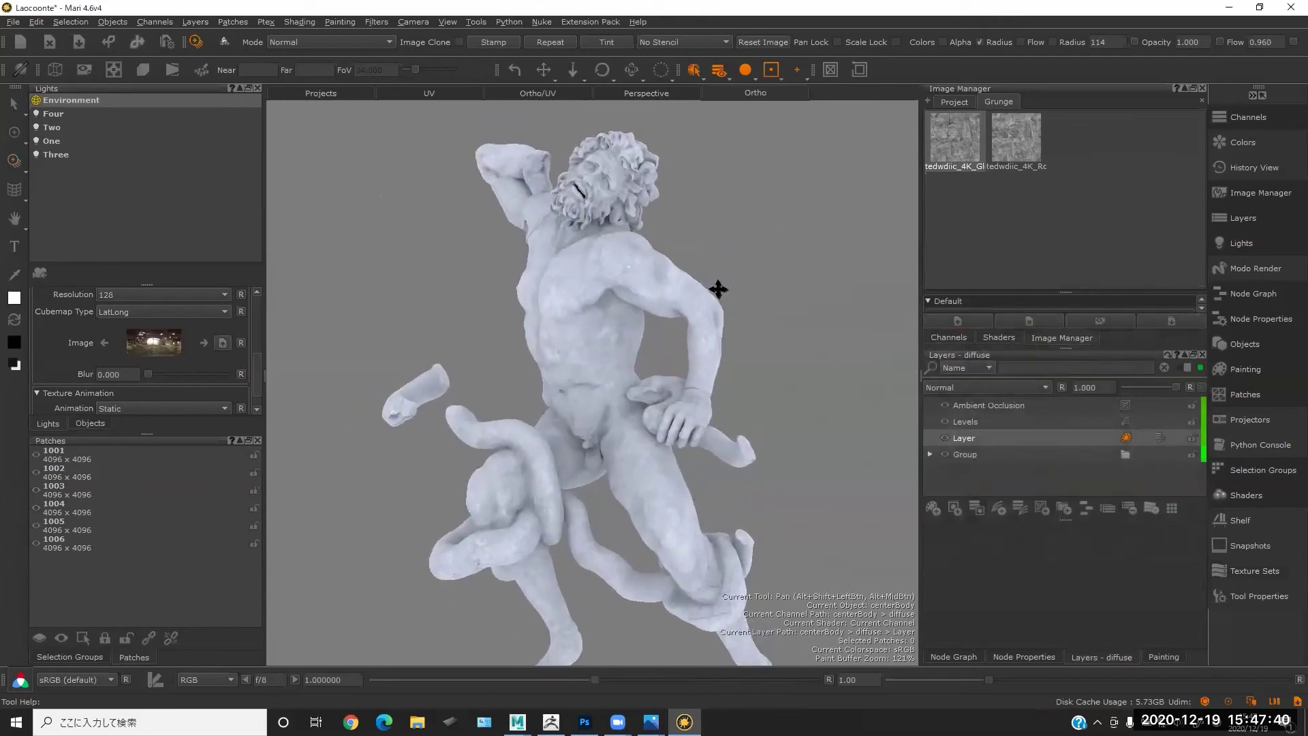
- Open the Material Ingest Tool and move its window clear of the diffuse layer list
key("alt+t")
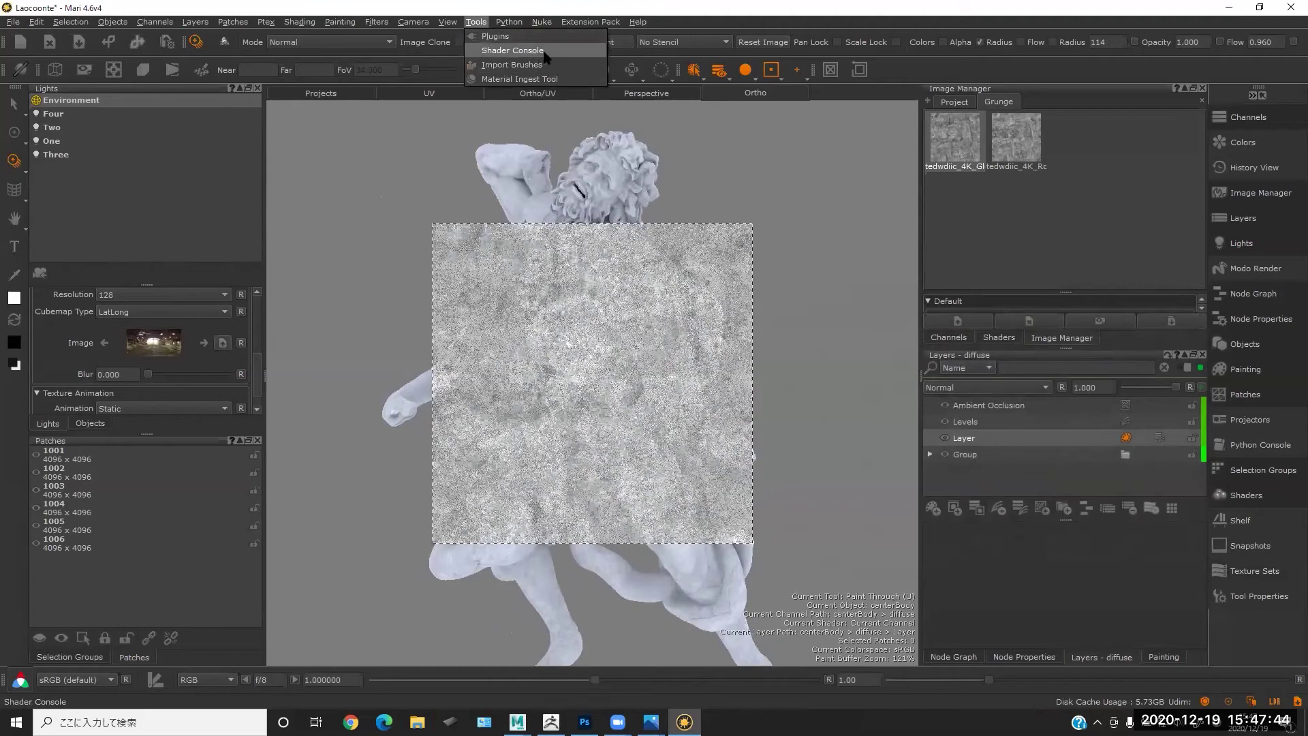
mouse_move(520, 28)
mouse_move(475, 22)
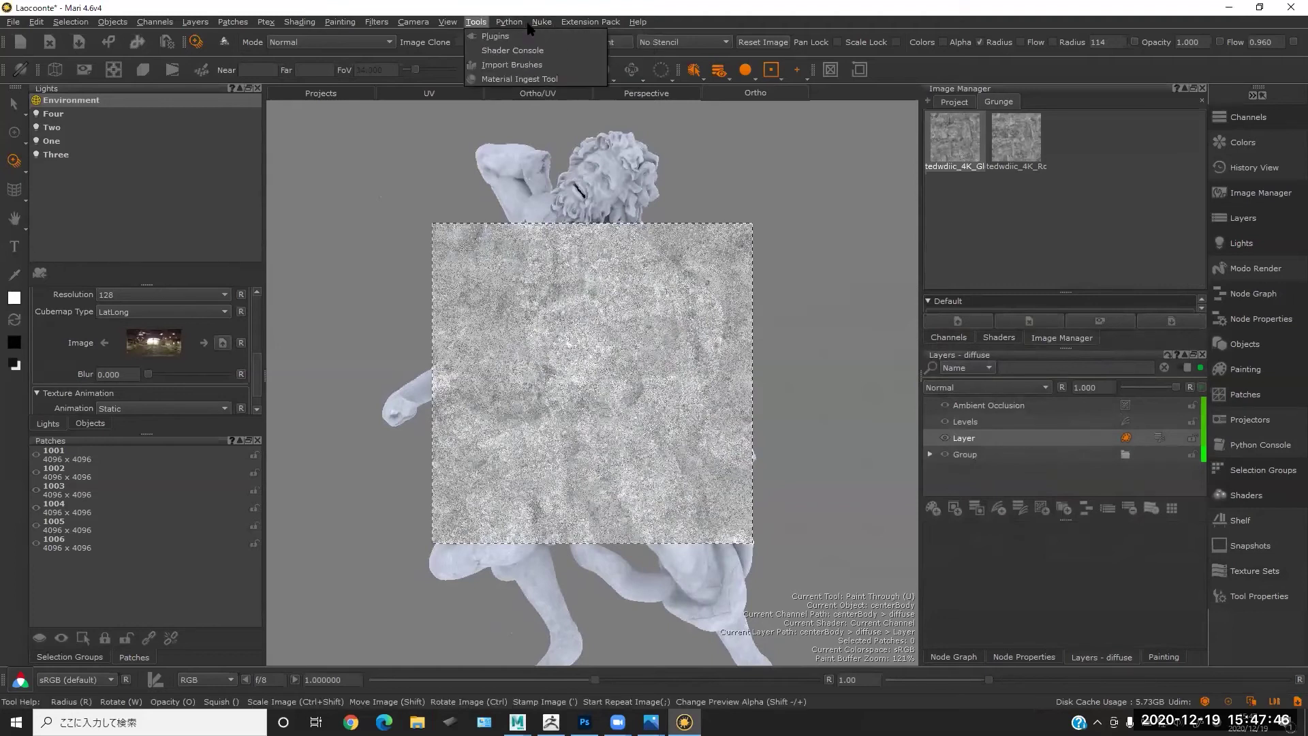
left_click(501, 79)
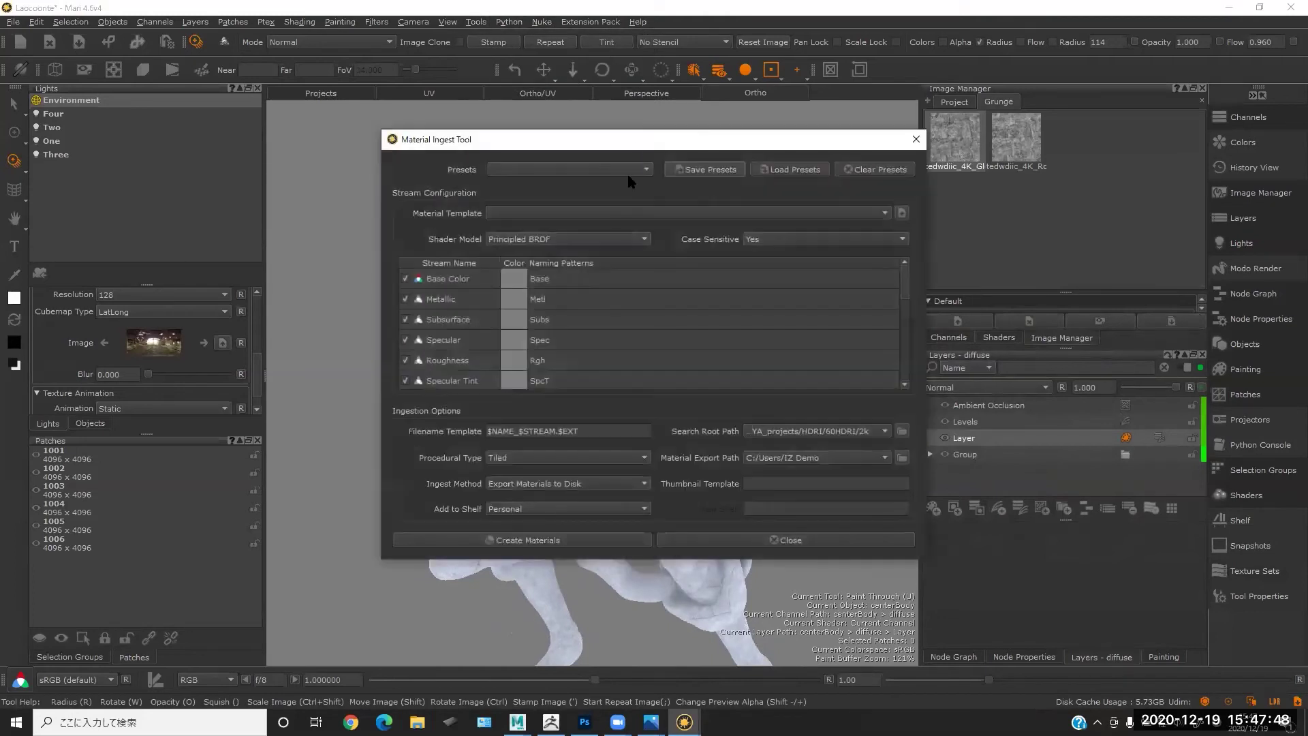
left_click_drag(624, 144, 493, 127)
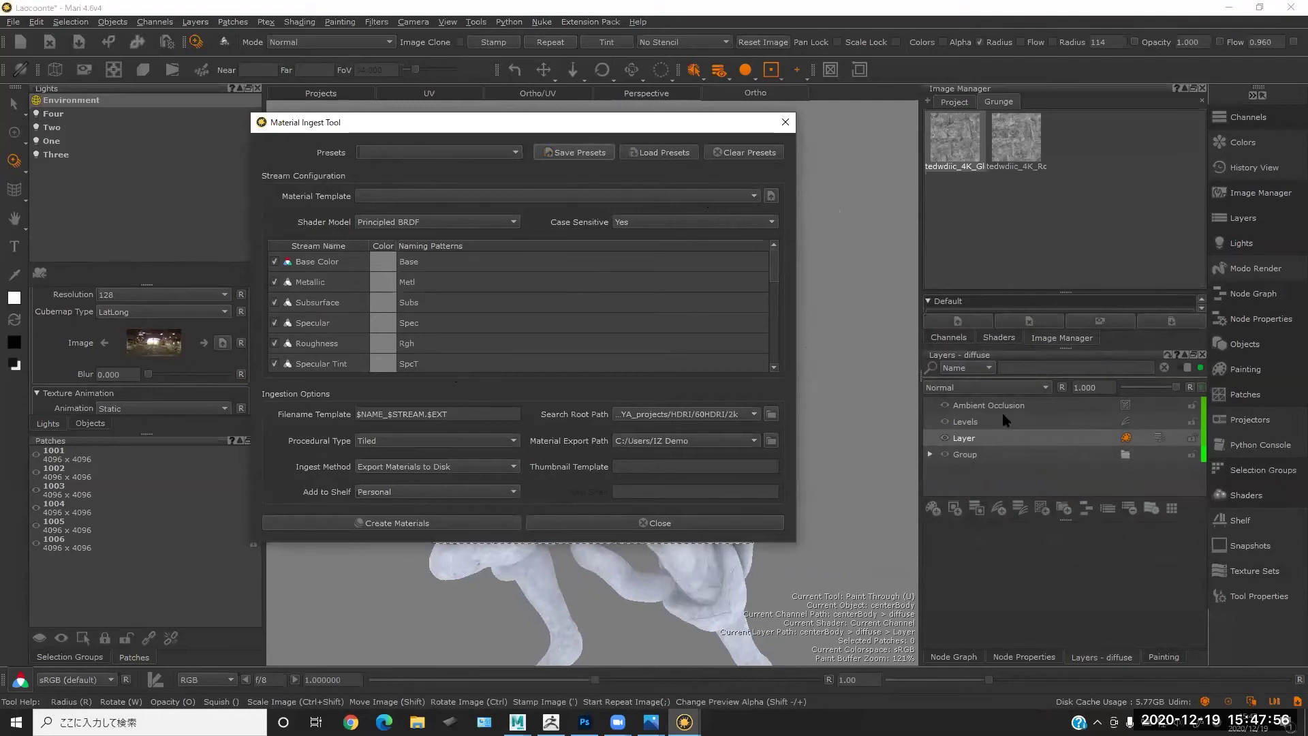
- Close the Material Ingest Tool
left_click_drag(688, 129, 660, 149)
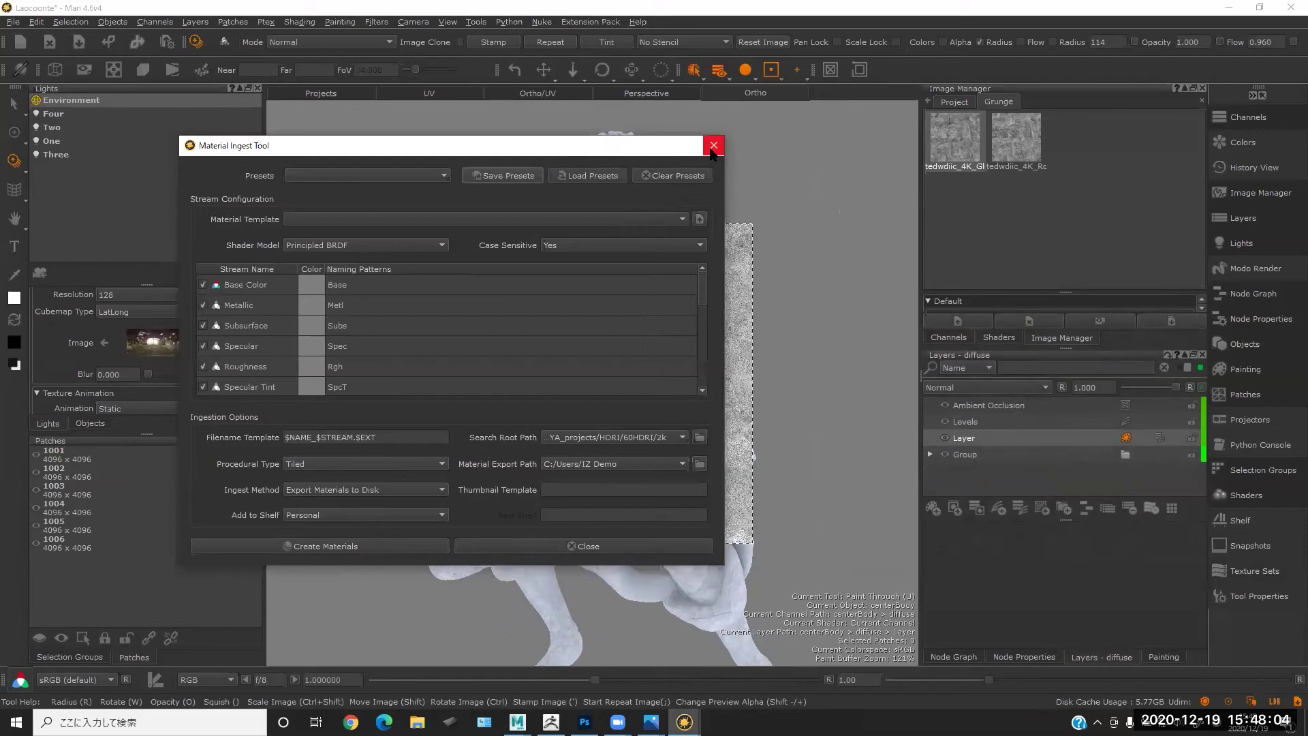
left_click(713, 145)
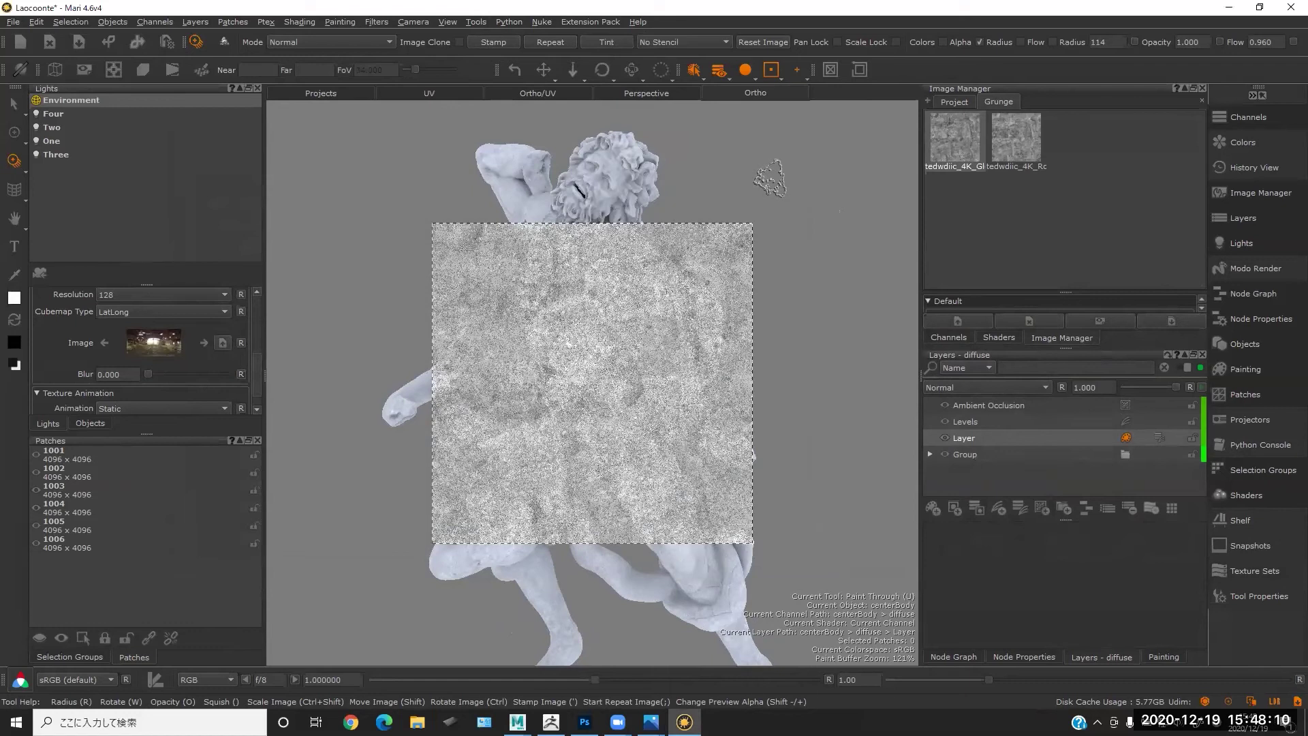
- Examine the statue's head, torso and arms from several angles and distances with the grunge image loaded for painting
left_click_drag(575, 286, 665, 289, "alt")
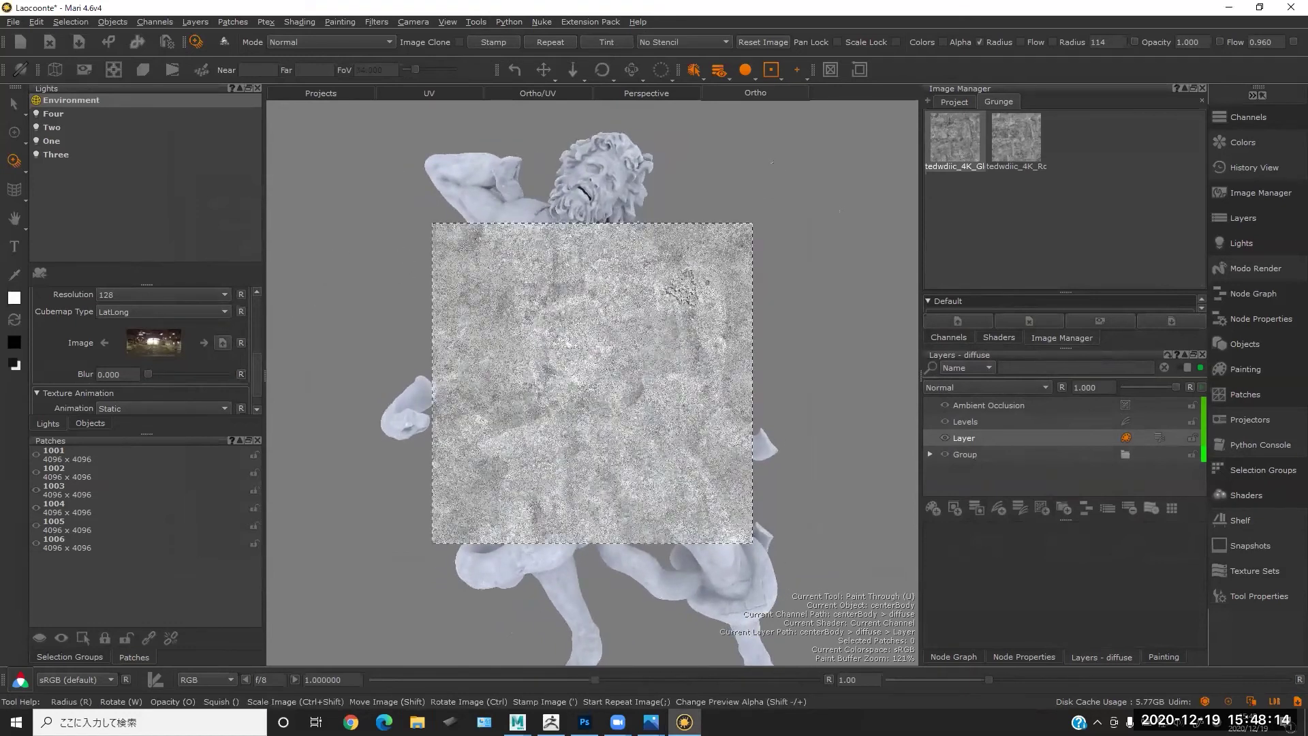
mouse_move(675, 285)
left_mouse_down("alt")
mouse_move(655, 290)
mouse_move(695, 269)
mouse_move(709, 280)
mouse_move(633, 286)
left_mouse_up("alt")
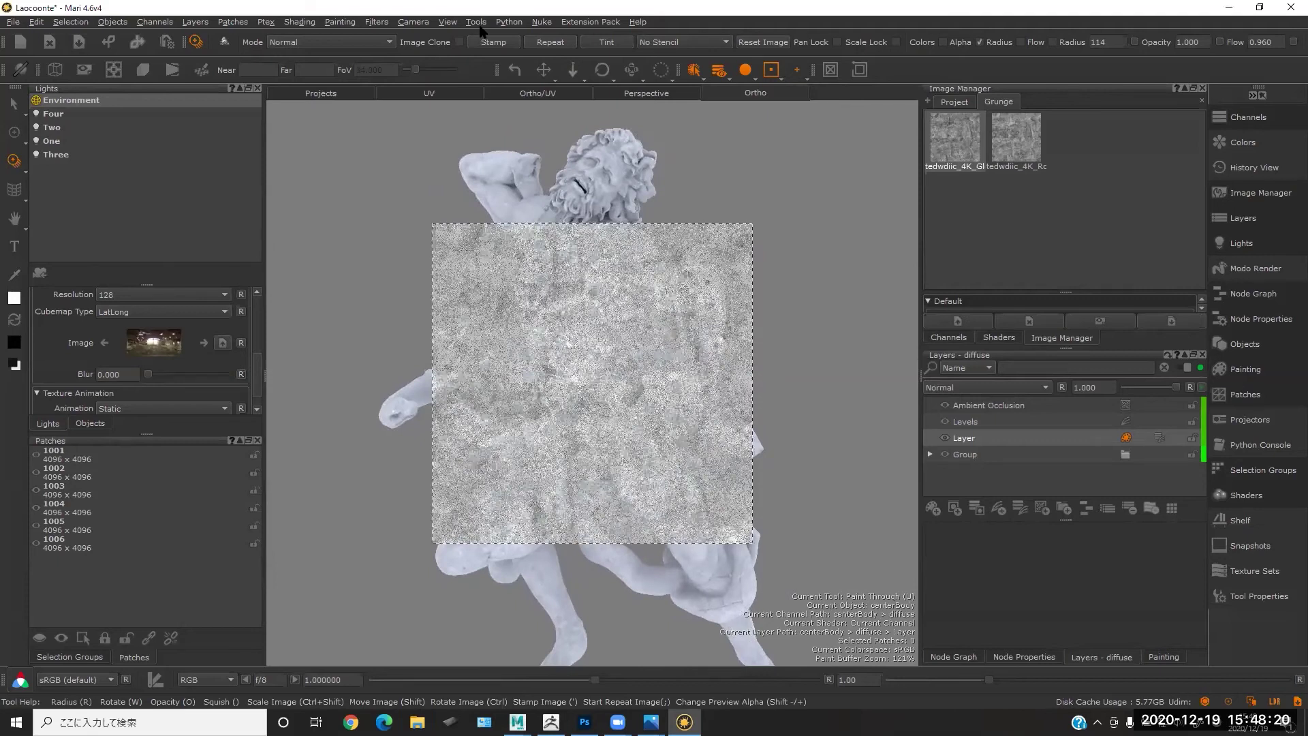
left_click_drag(732, 289, 696, 297, "alt")
mouse_move(604, 222)
right_mouse_down("alt")
mouse_move(686, 248)
mouse_move(633, 237)
right_mouse_up("alt")
middle_click_drag(629, 238, 592, 271, "alt")
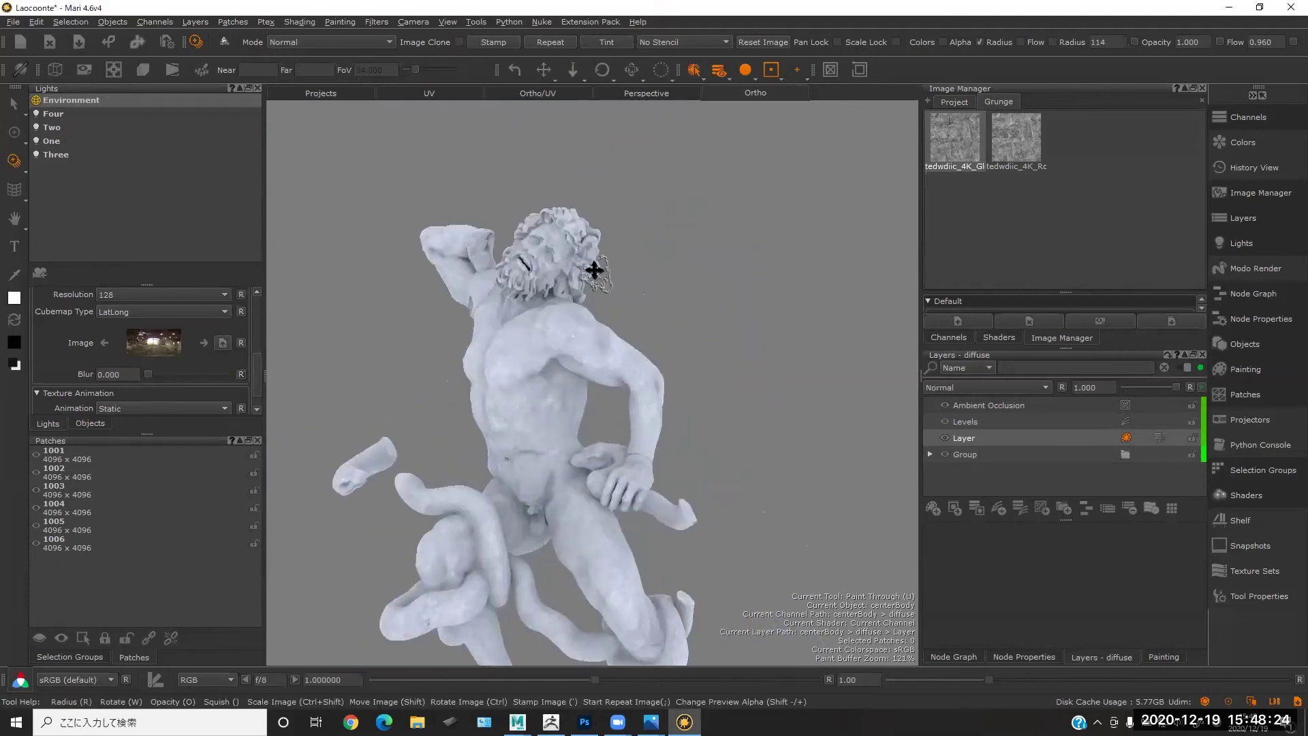
right_click_drag(592, 271, 664, 238, "alt")
scroll(665, 237, "down", 5)
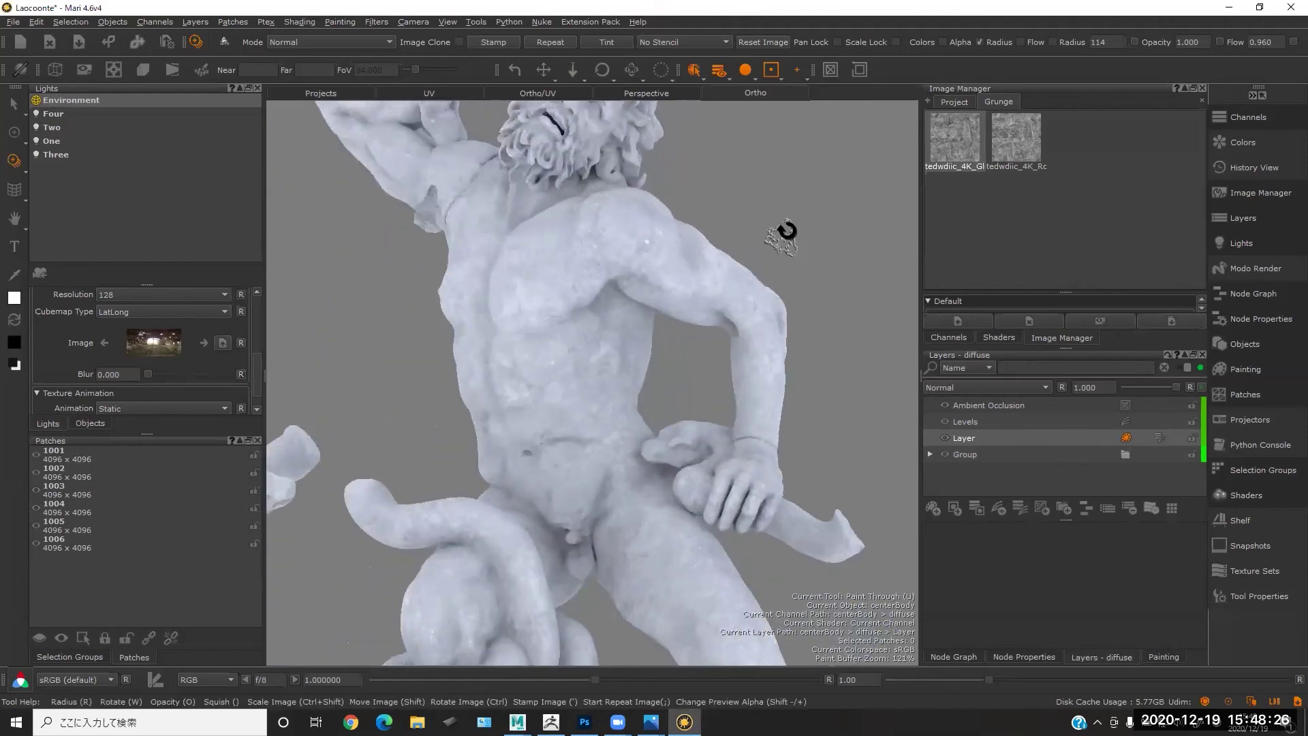
left_click(995, 431)
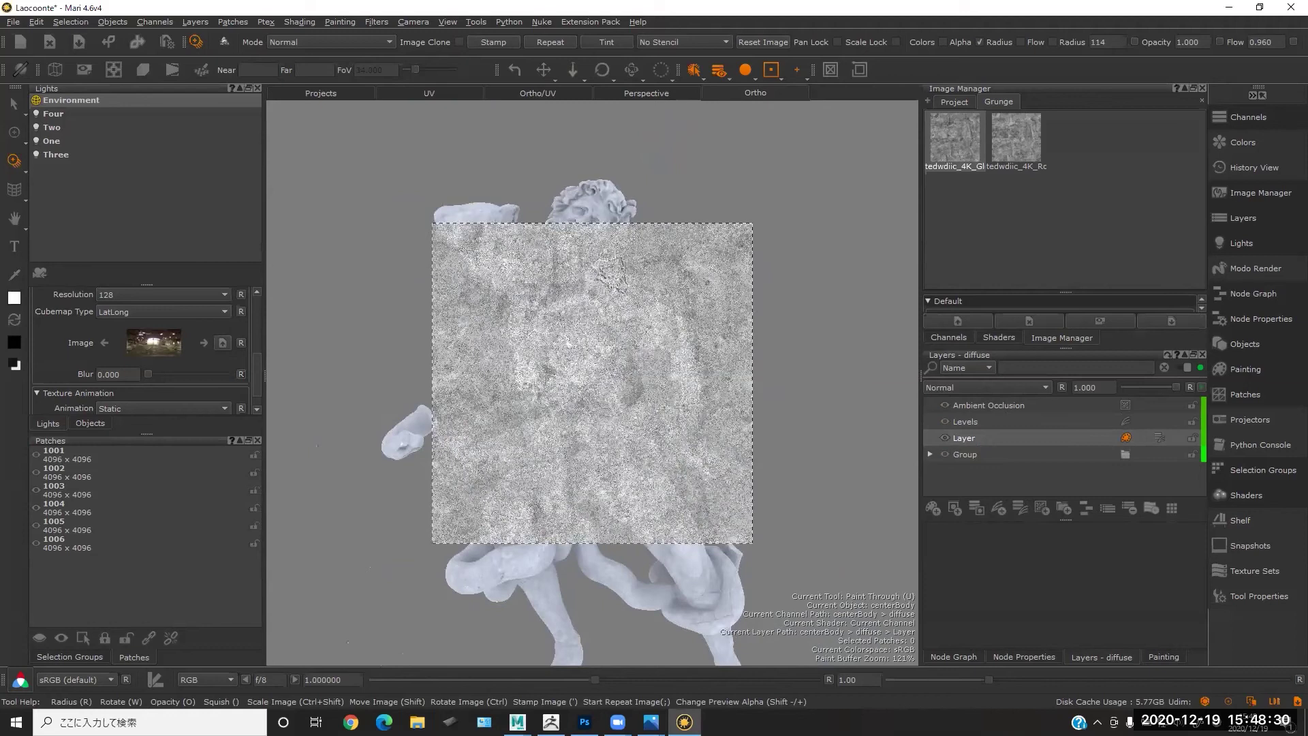
scroll(644, 296, "up", 2)
left_click_drag(643, 304, 699, 277, "alt")
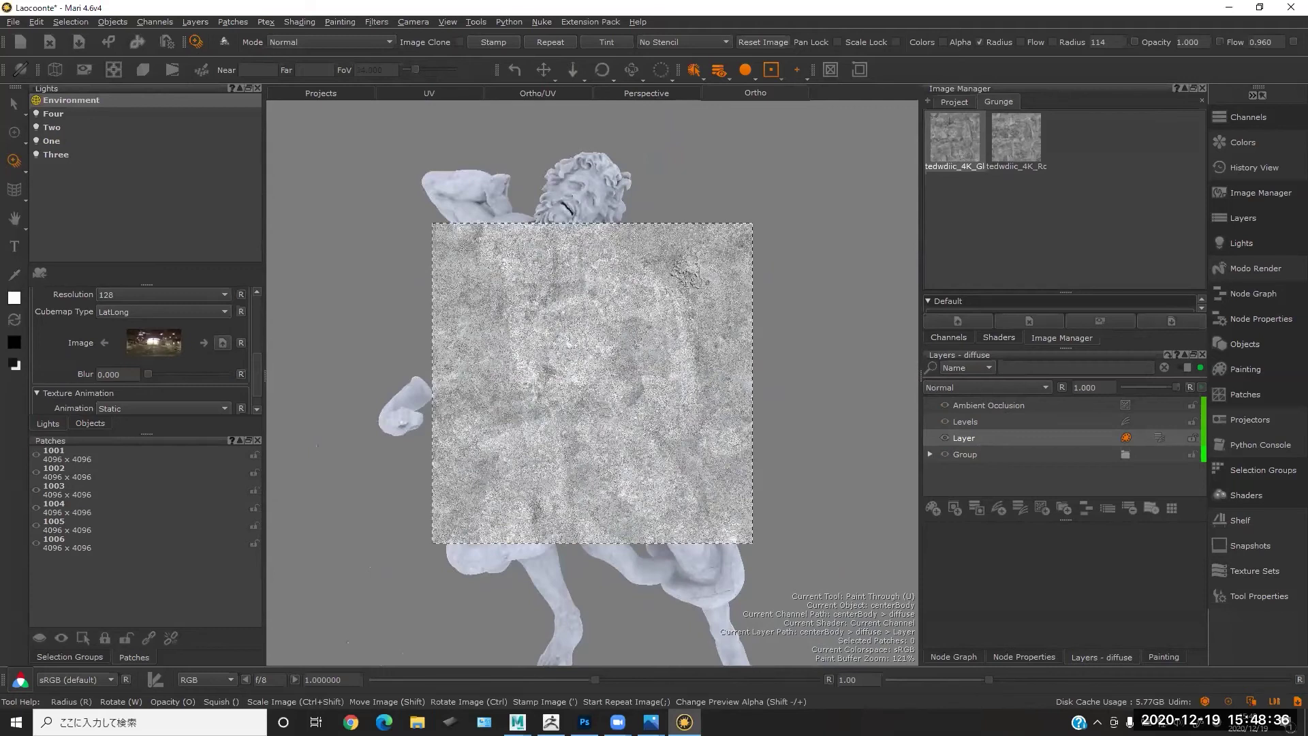
left_click_drag(695, 268, 720, 269, "alt")
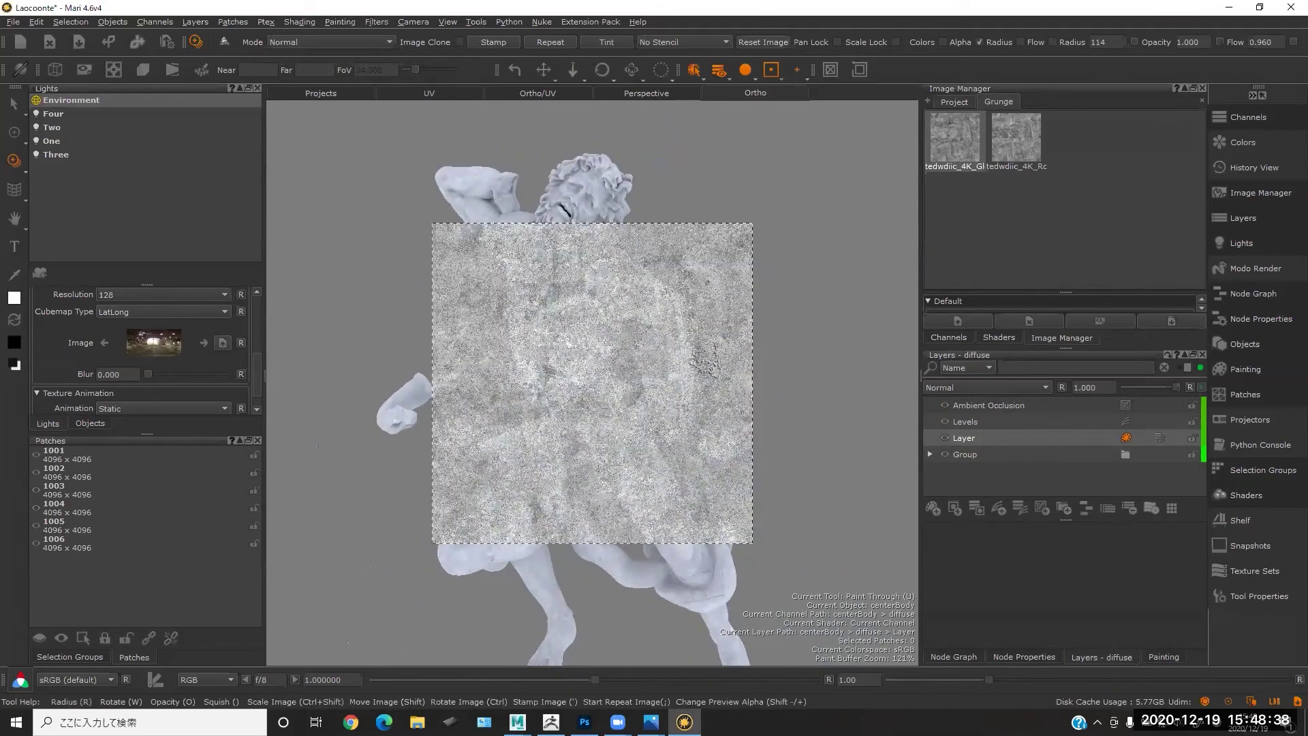
- Switch from Paint Through to the Paint tool and show the Node Graph of the centerBody object
key("p")
left_click_drag(759, 382, 780, 381, "alt")
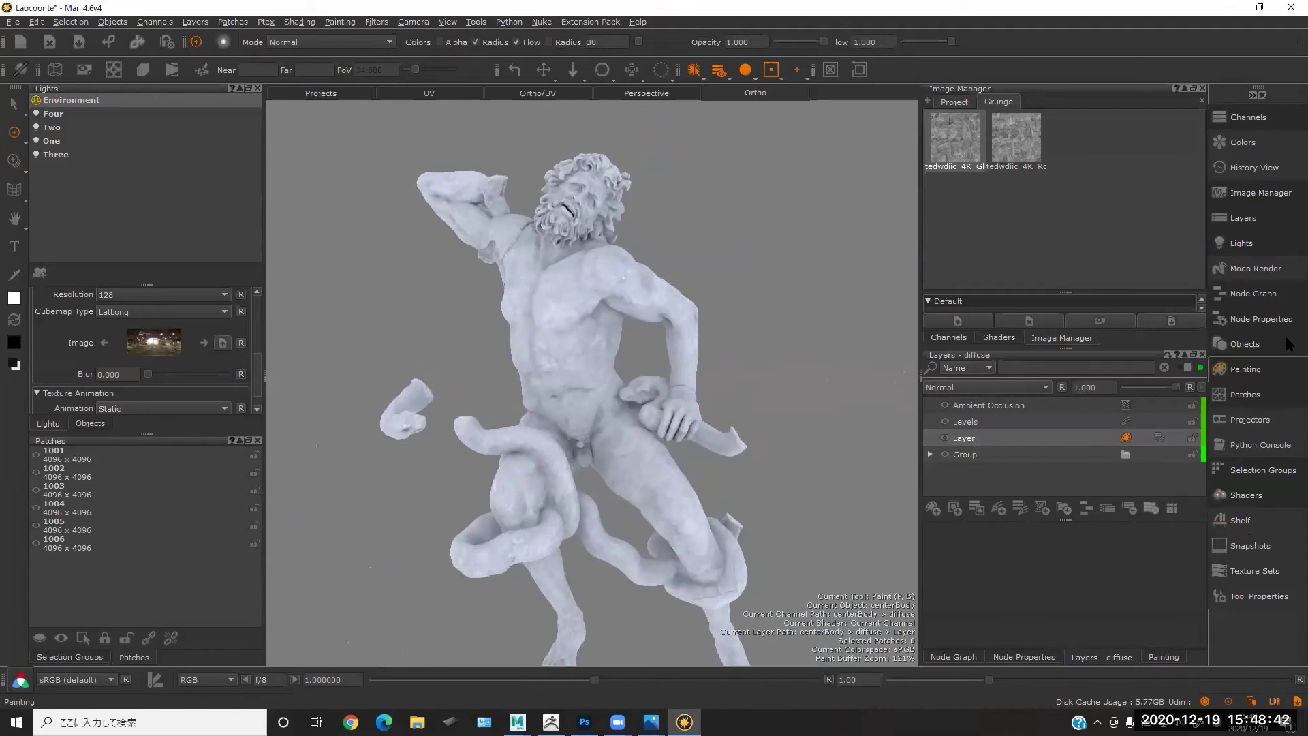
left_click(1219, 297)
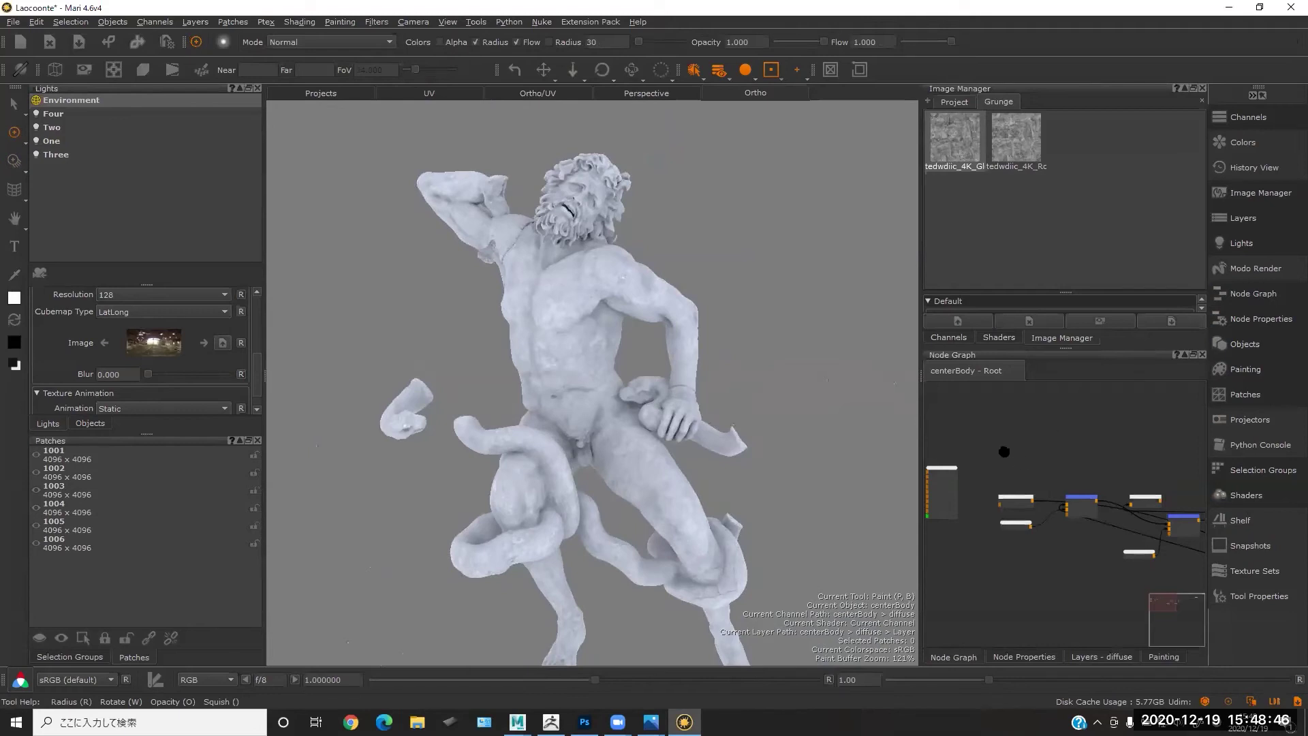
- Look through the centerBody node network and compare it with the painted statue
middle_click_drag(1004, 452, 957, 434)
scroll(1042, 447, "down", 5)
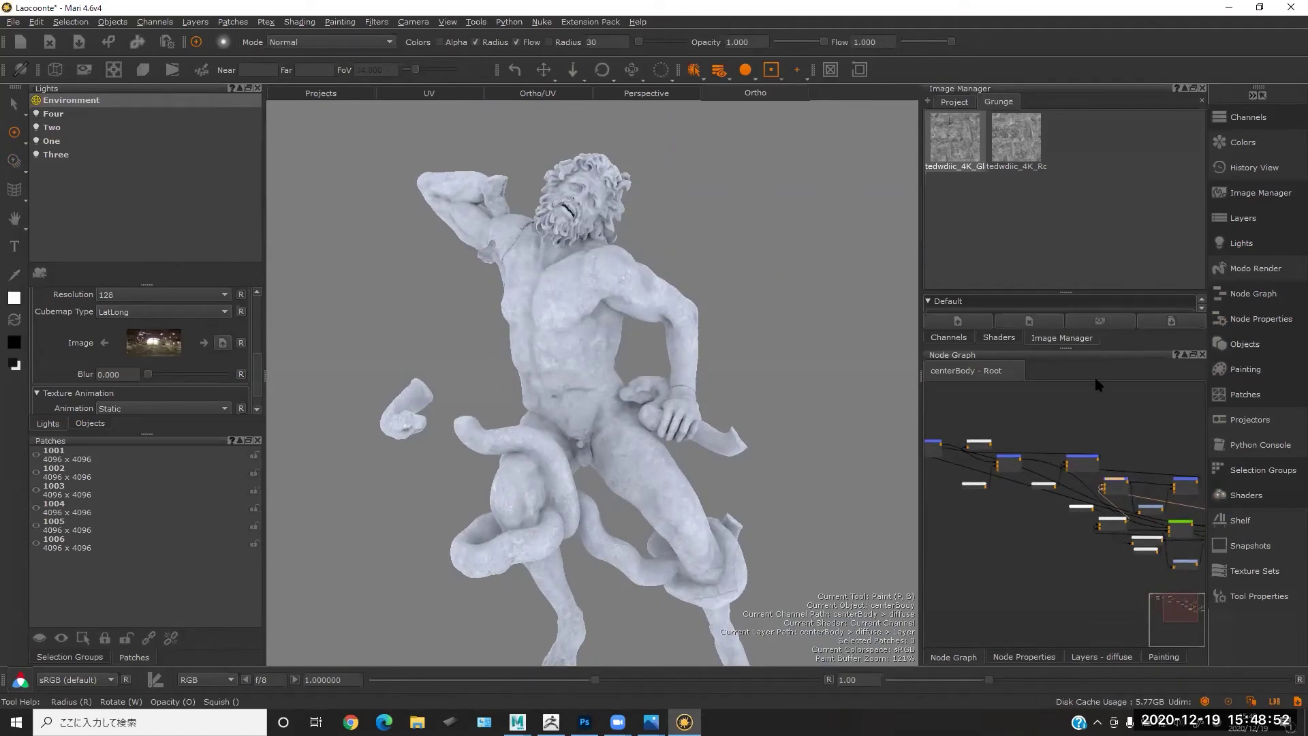
middle_click_drag(1146, 414, 1065, 430)
left_click(1061, 431)
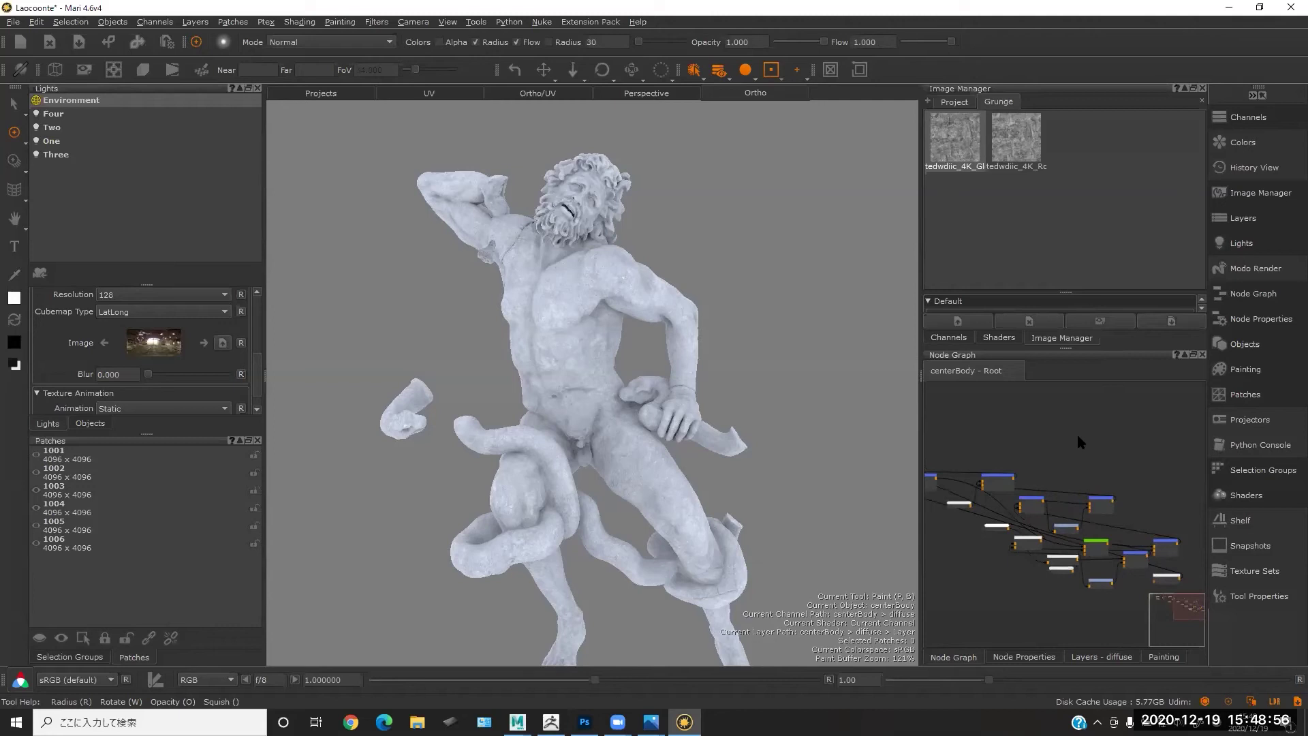
middle_click_drag(1061, 432, 1105, 425)
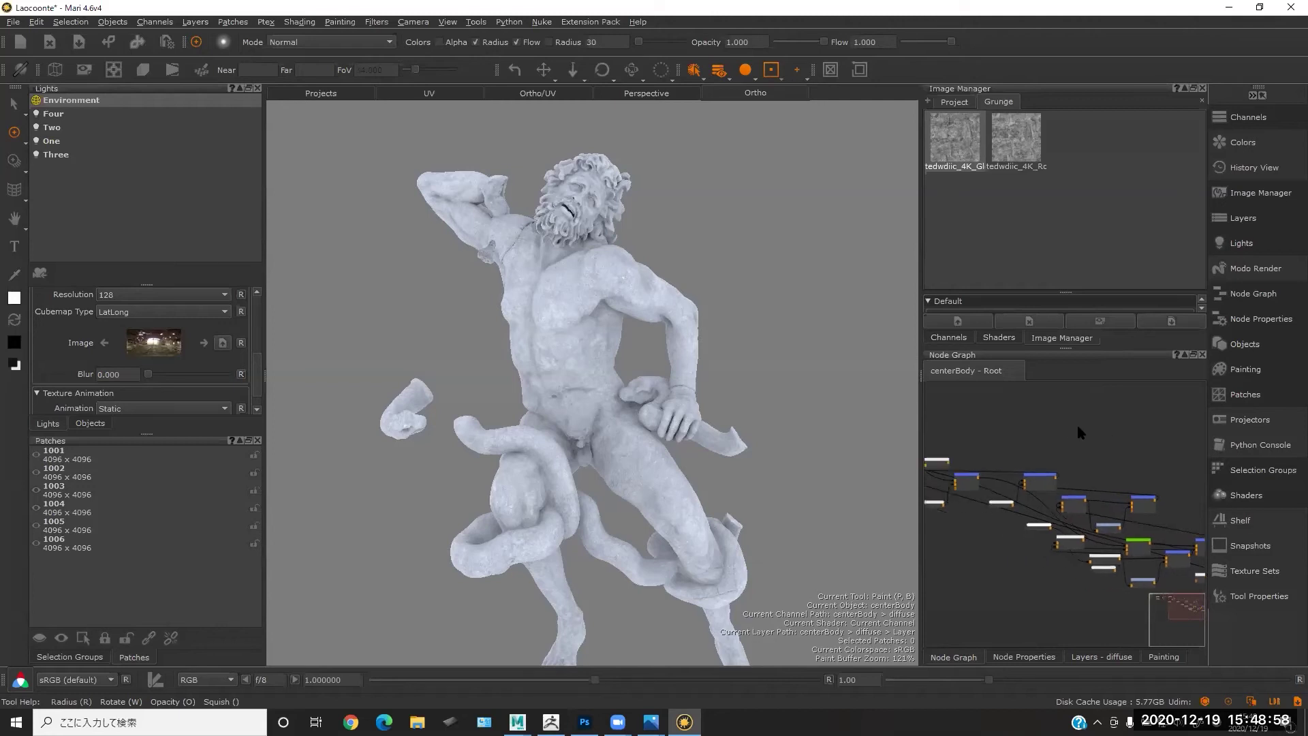
mouse_move(1078, 428)
middle_mouse_down()
mouse_move(1062, 438)
mouse_move(1062, 416)
middle_mouse_up()
scroll(1083, 449, "down", 1)
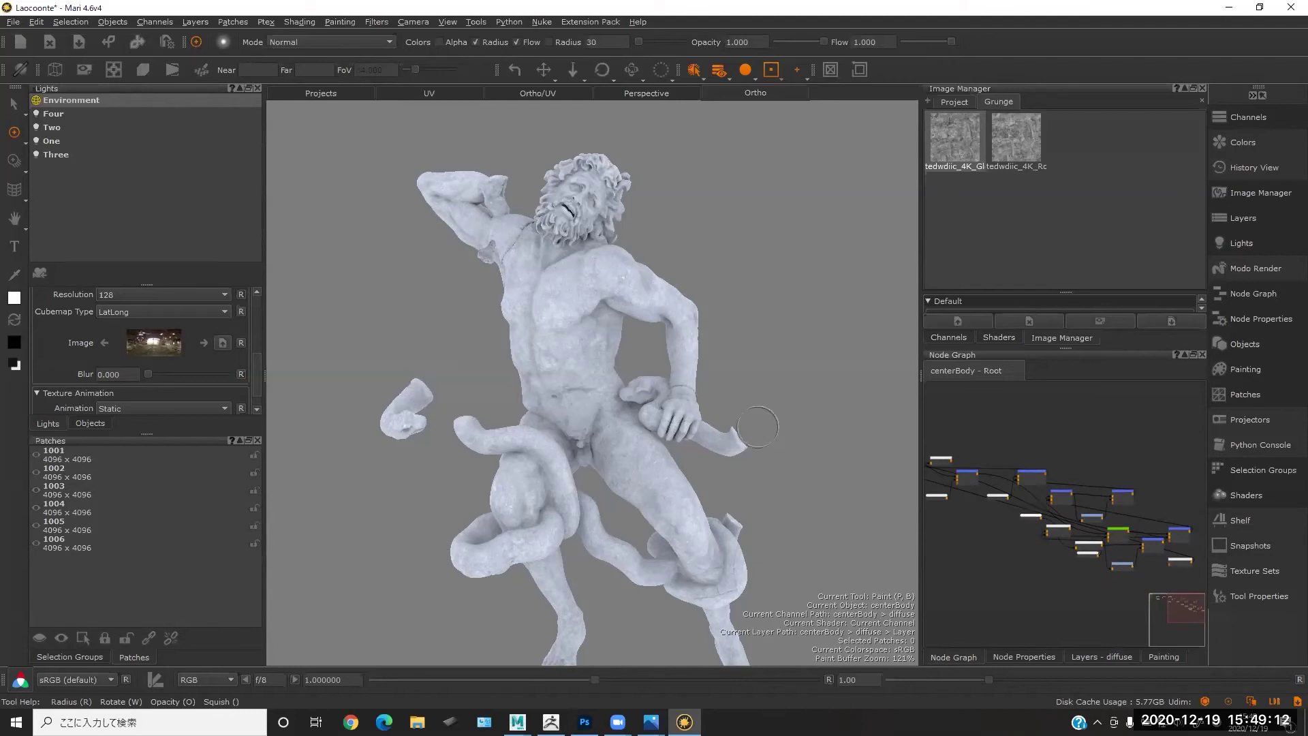
middle_click_drag(1101, 448, 1055, 451)
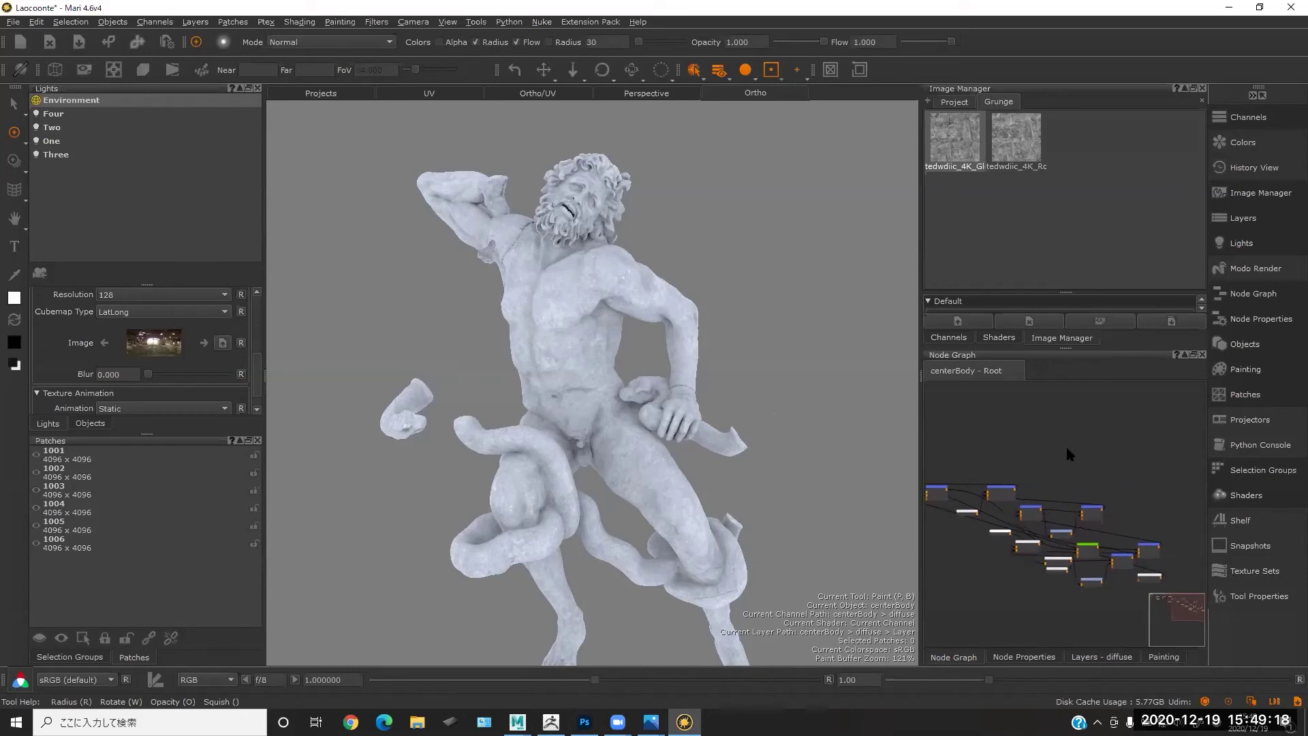
middle_click_drag(640, 320, 610, 403, "alt")
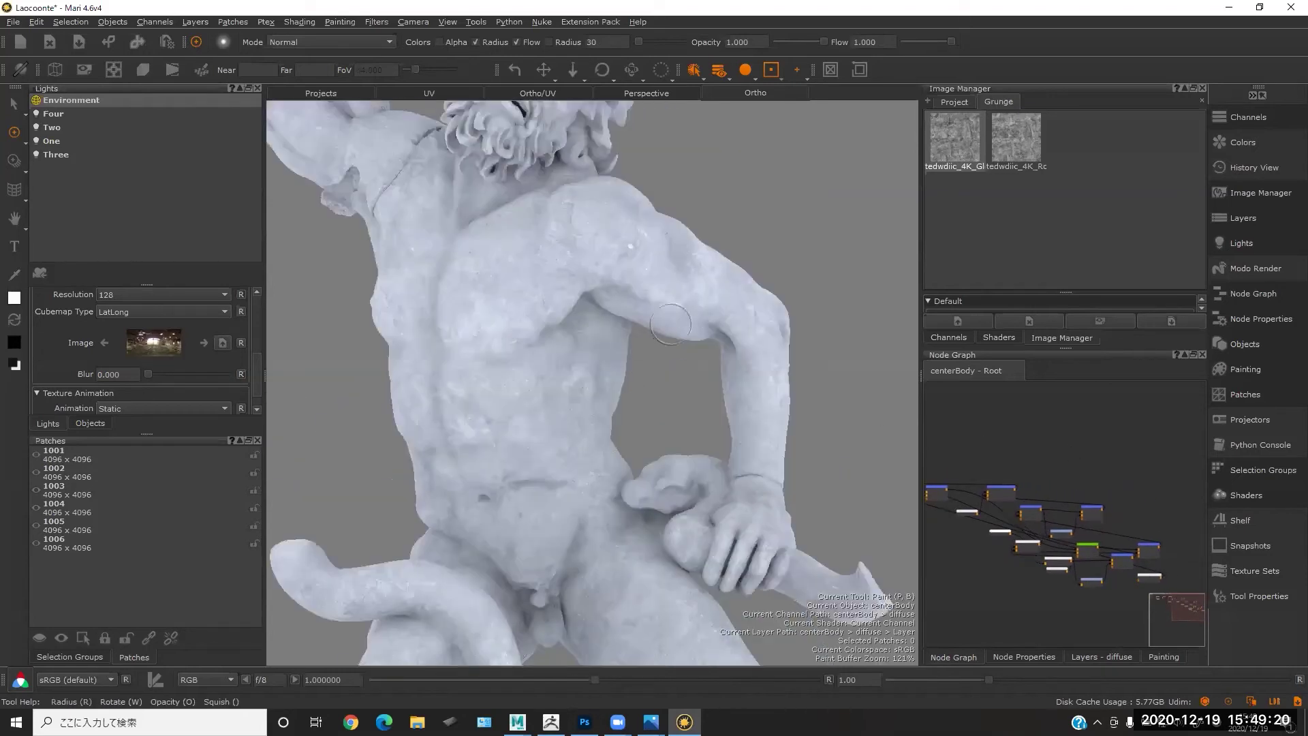
right_click_drag(678, 314, 630, 326, "alt")
mouse_move(669, 324)
left_mouse_down("alt")
mouse_move(705, 315)
mouse_move(625, 304)
mouse_move(672, 318)
mouse_move(715, 313)
mouse_move(742, 292)
left_mouse_up("alt")
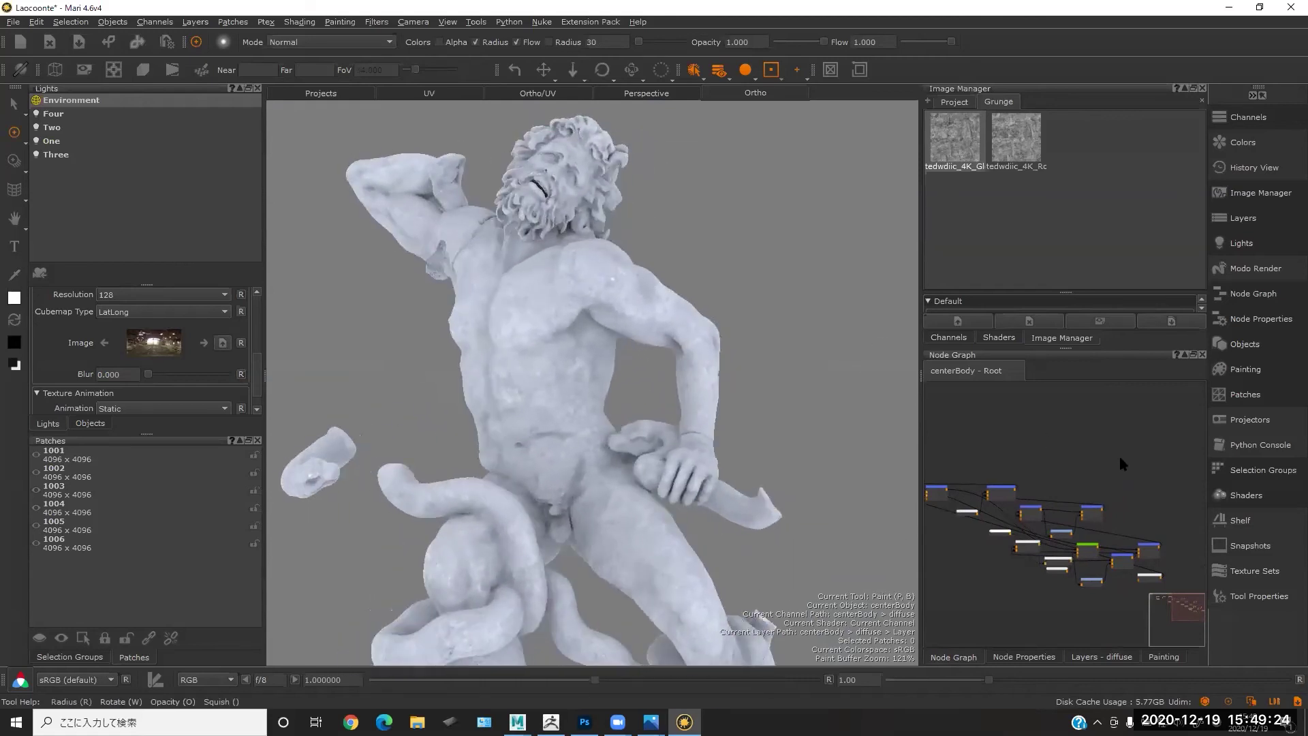
middle_click_drag(1146, 470, 1158, 429)
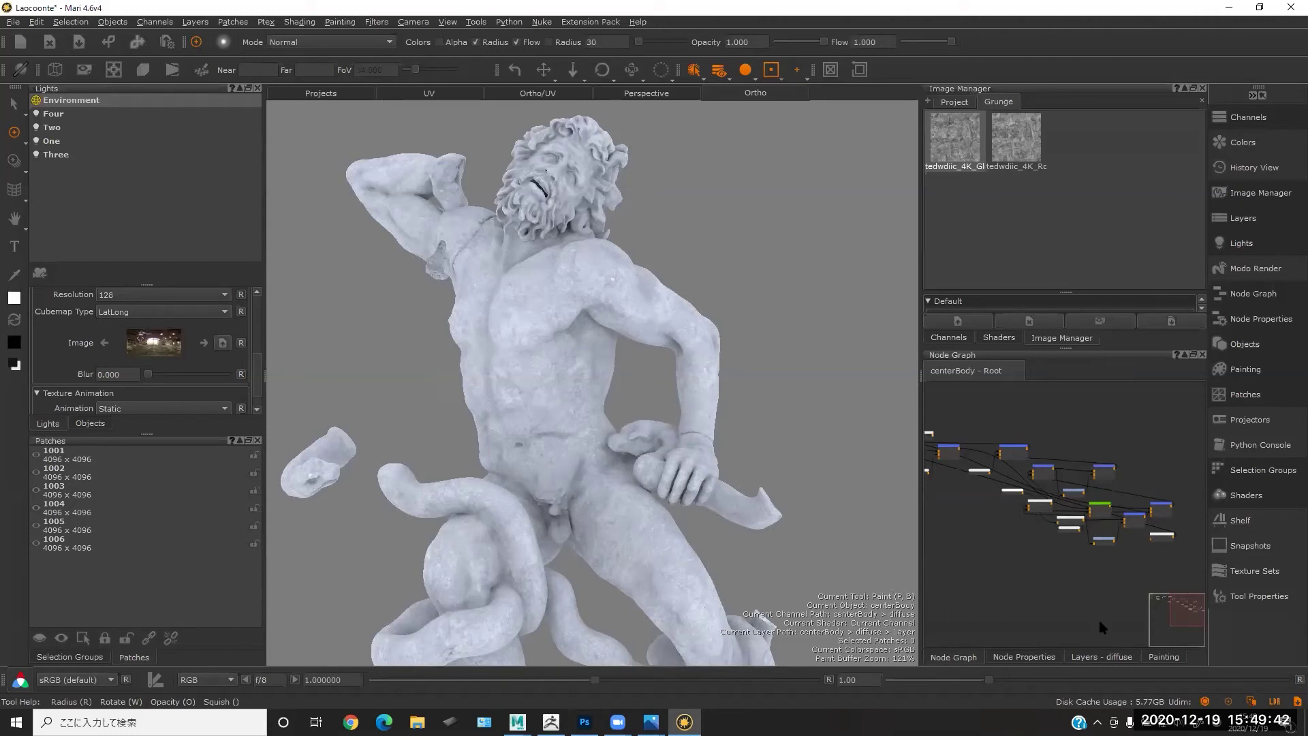
- Check the diffuse layer list and reopen the Node Graph at full size
left_click(1100, 659)
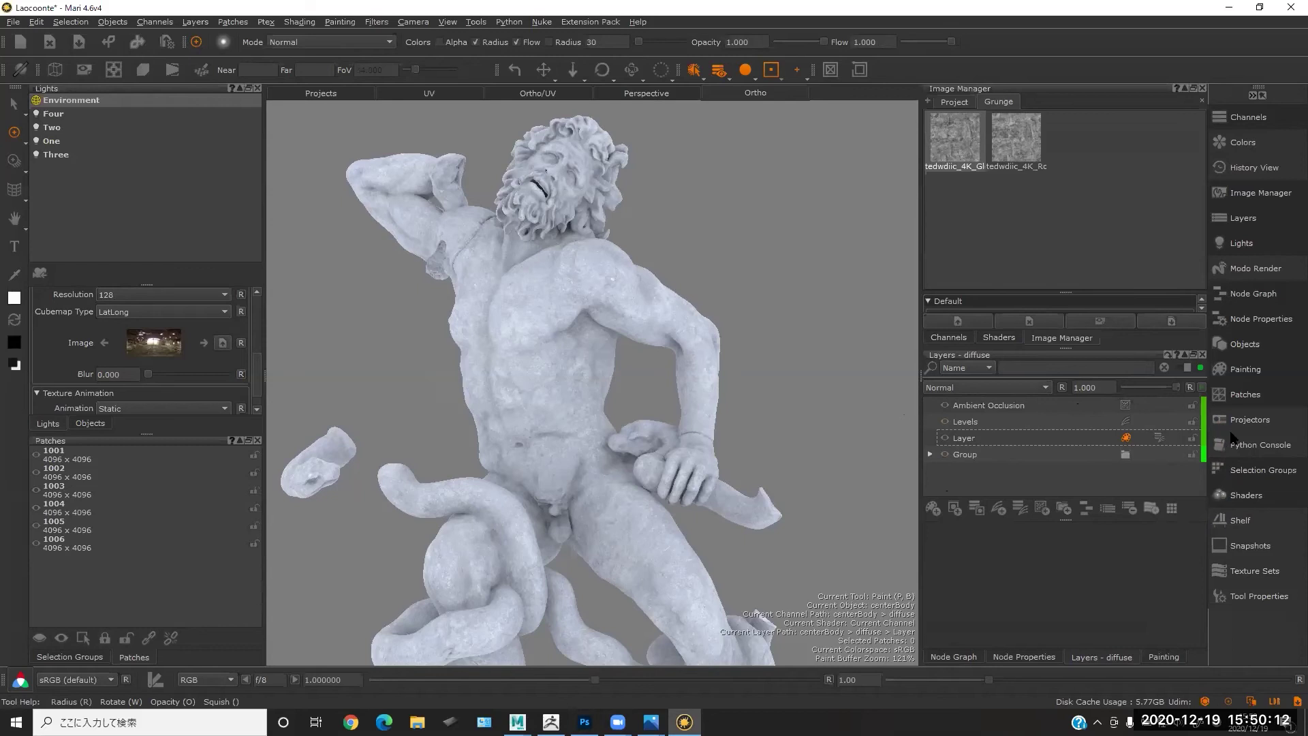
left_click(1256, 294)
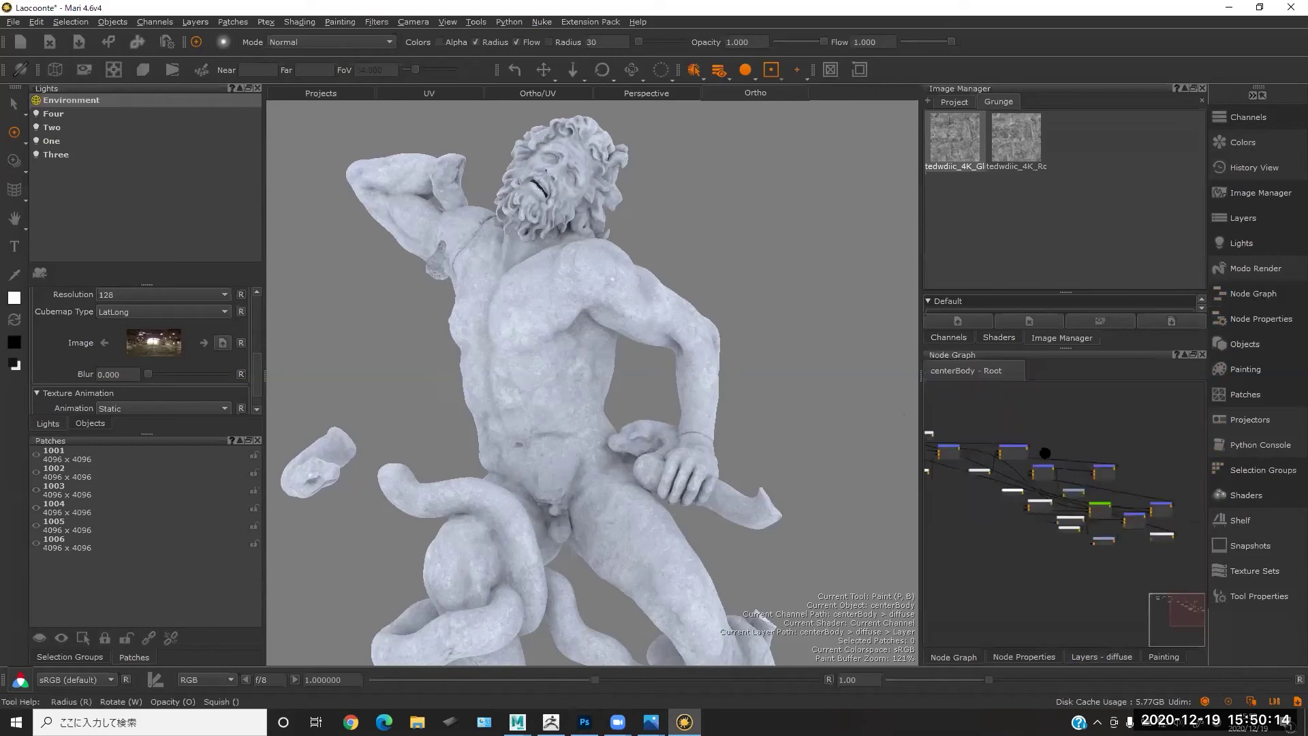
key("ctrl+space")
- Select the entire node network feeding the diffuse channel and arrange its nodes automatically
middle_click_drag(826, 353, 929, 344)
scroll(763, 320, "up", 2)
middle_click_drag(908, 425, 934, 312, "alt")
right_click_drag(748, 328, 901, 303, "alt")
middle_click_drag(820, 276, 795, 333, "alt")
mouse_move(876, 300)
right_mouse_down("alt")
mouse_move(865, 296)
mouse_move(885, 294)
right_mouse_up("alt")
middle_click_drag(886, 294, 865, 251, "alt")
left_click_drag(268, 213, 935, 414)
key("l")
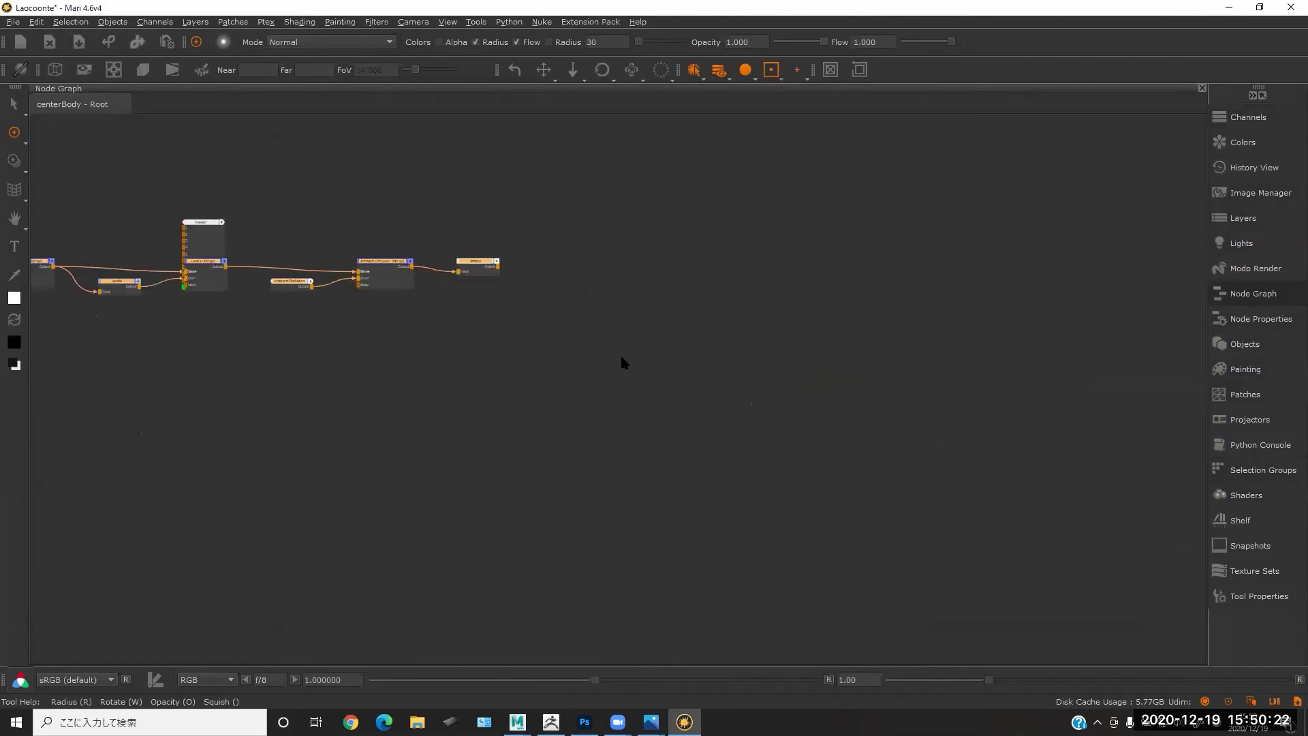
- Move the Viewer node and the group's merge node clear of the main node chain
middle_click_drag(194, 255, 613, 311, "alt")
left_click_drag(634, 317, 750, 419)
left_click(492, 385)
middle_click_drag(490, 386, 897, 362)
left_click_drag(409, 387, 404, 344)
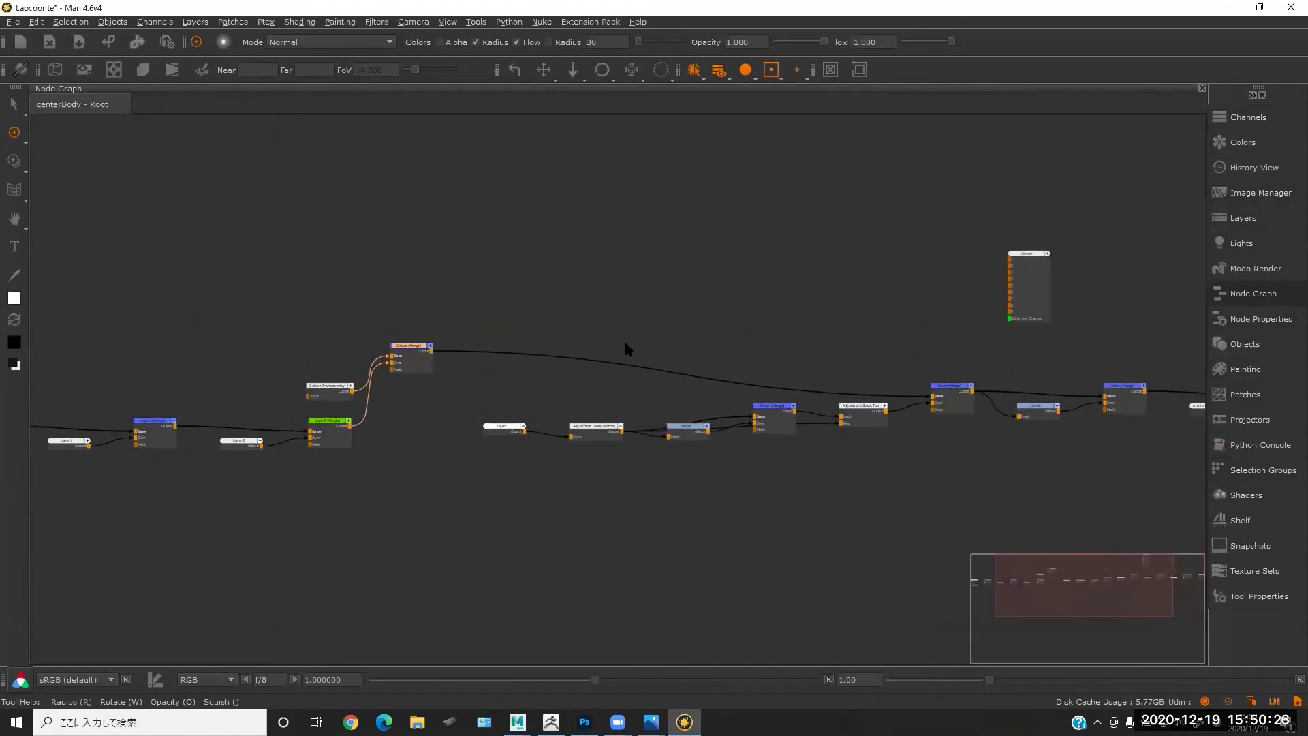
- Raise the merge node that combines the group with the painted layer above the main chain
middle_click_drag(688, 358, 496, 330)
left_click_drag(765, 359, 706, 303)
middle_click_drag(667, 375, 700, 368)
left_click_drag(683, 372, 664, 377)
- Select the group's whole node branch and place it above the painted layer's branch
middle_click_drag(500, 315, 620, 327)
left_click_drag(54, 262, 653, 487)
left_click_drag(630, 313, 1130, 181)
middle_click_drag(1111, 244, 750, 304)
- Spread out the painted layer's adjustment nodes, raising the merge node and placing the adjustment node below the branch
left_click_drag(707, 442, 712, 421)
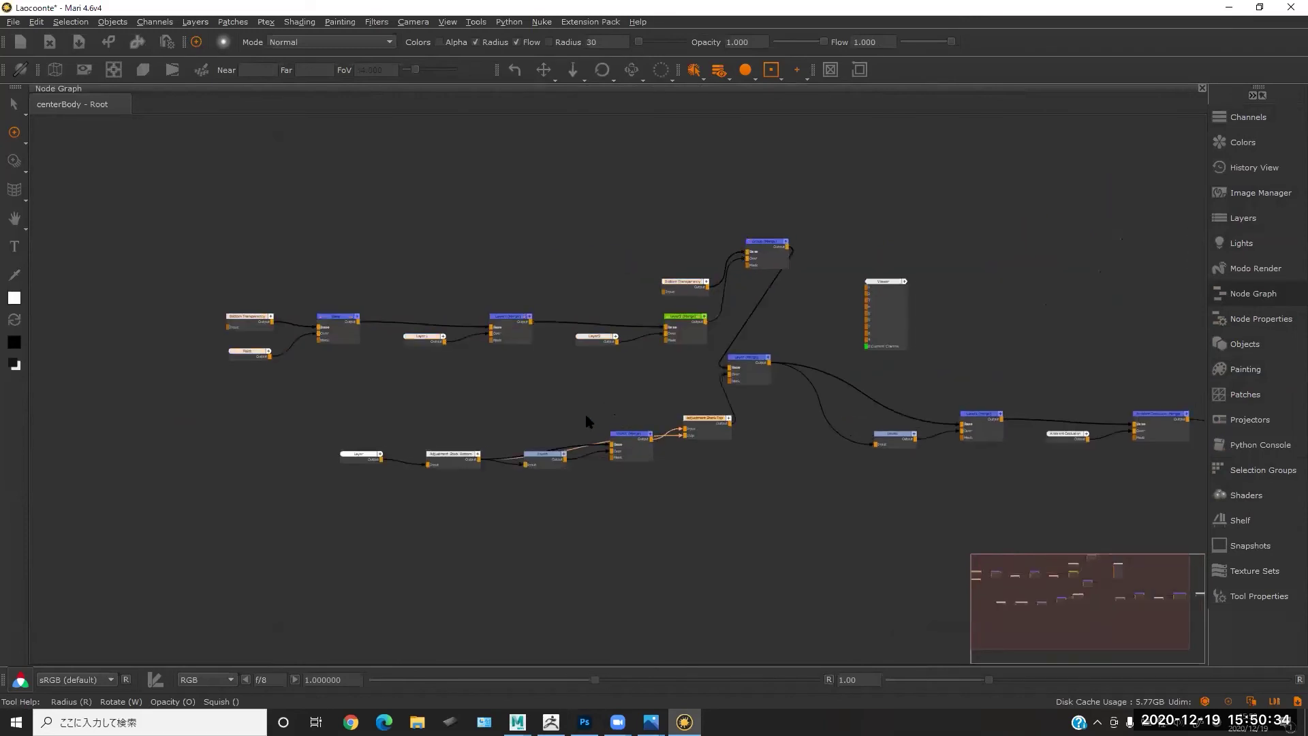
left_click_drag(630, 436, 610, 404)
left_click_drag(547, 455, 550, 502)
middle_click_drag(682, 373, 645, 333)
scroll(645, 333, "down", 1)
middle_click_drag(931, 304, 888, 283)
scroll(695, 323, "down", 1)
- Compare the full-size Node Graph with the regular workspace layout and view the statue from another angle
key("space")
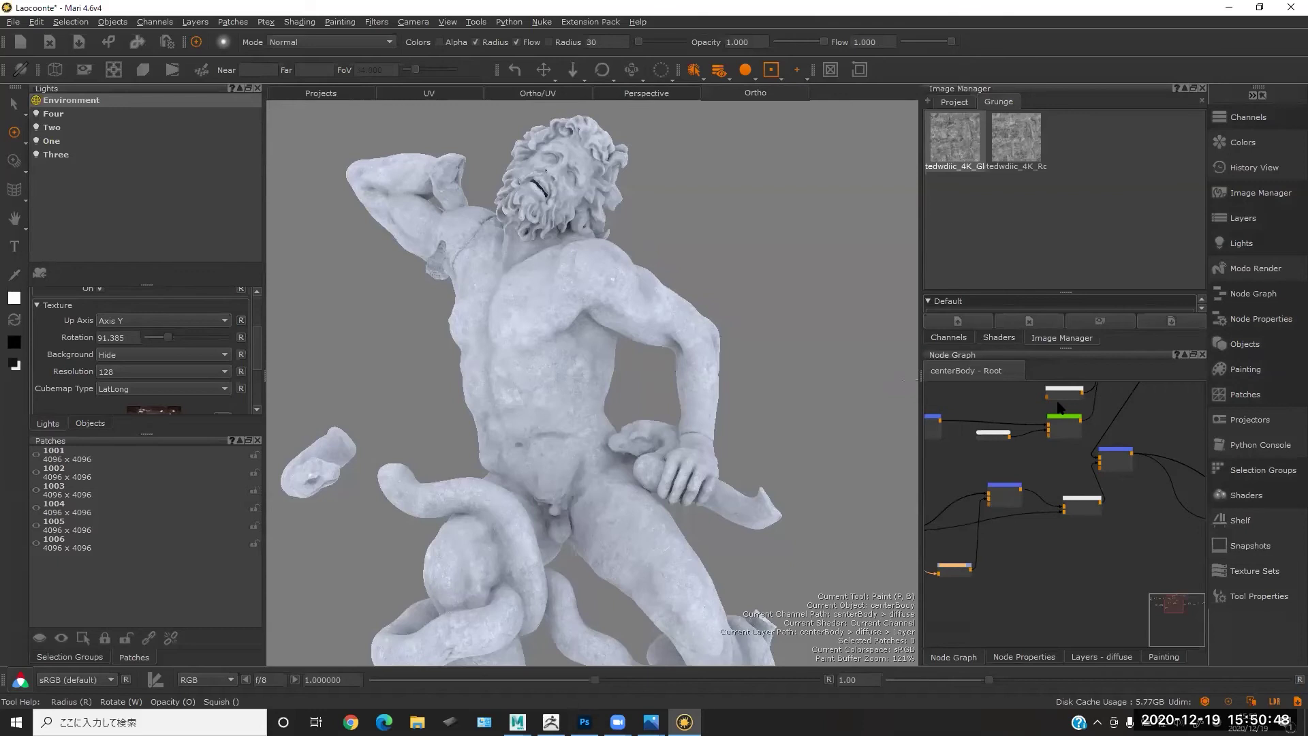
key("space")
key("space")
key("space")
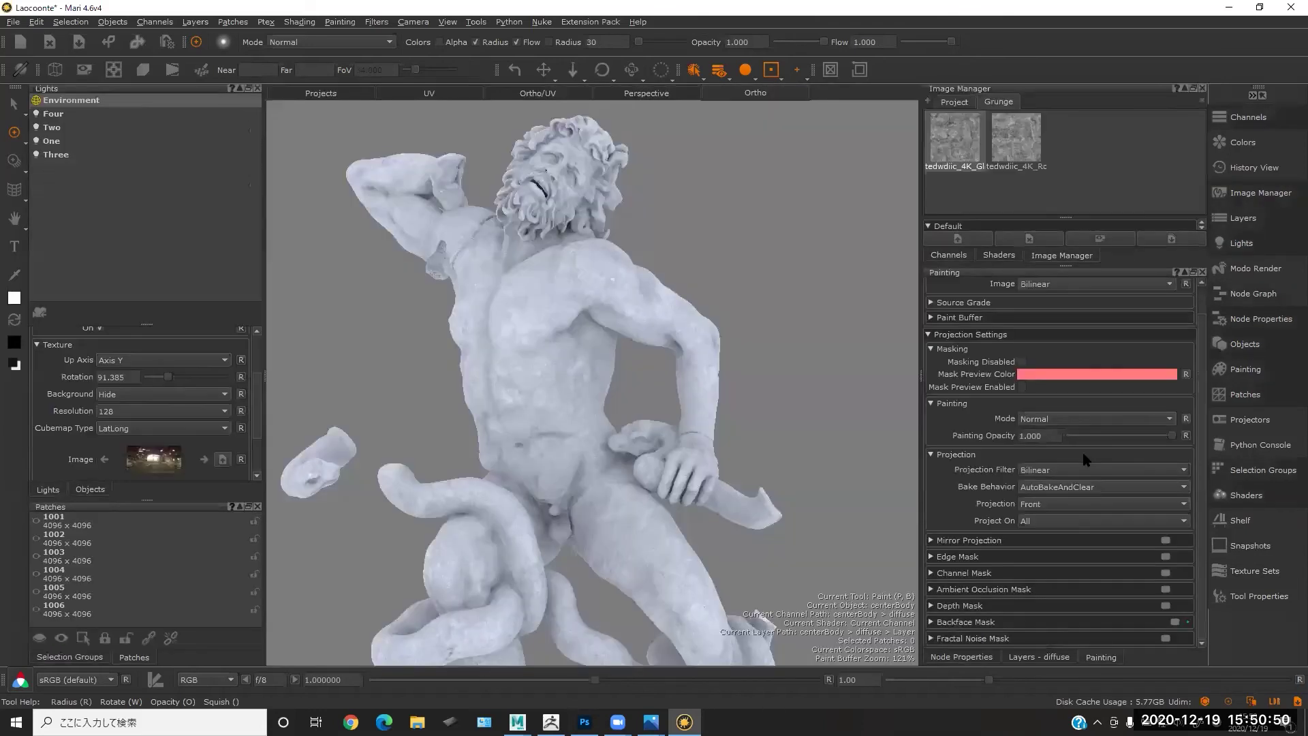
key("space")
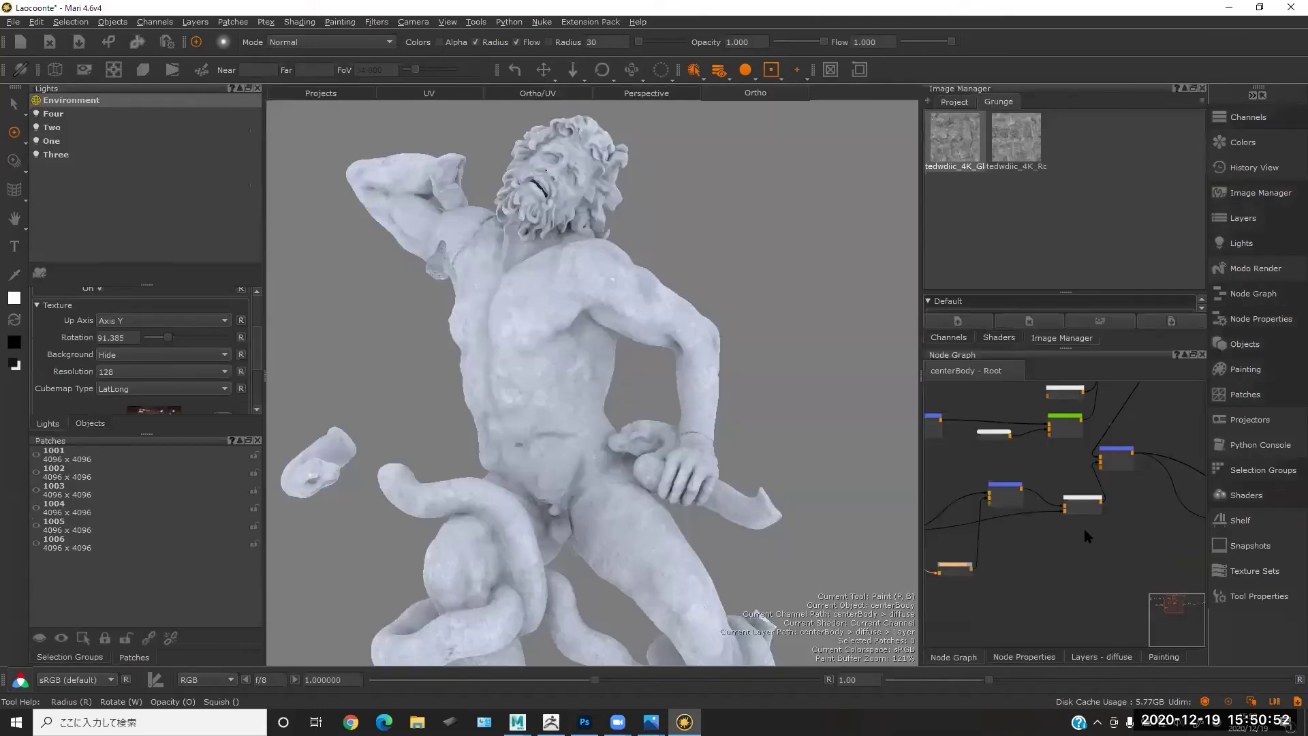
key("space")
scroll(656, 351, "up", 2)
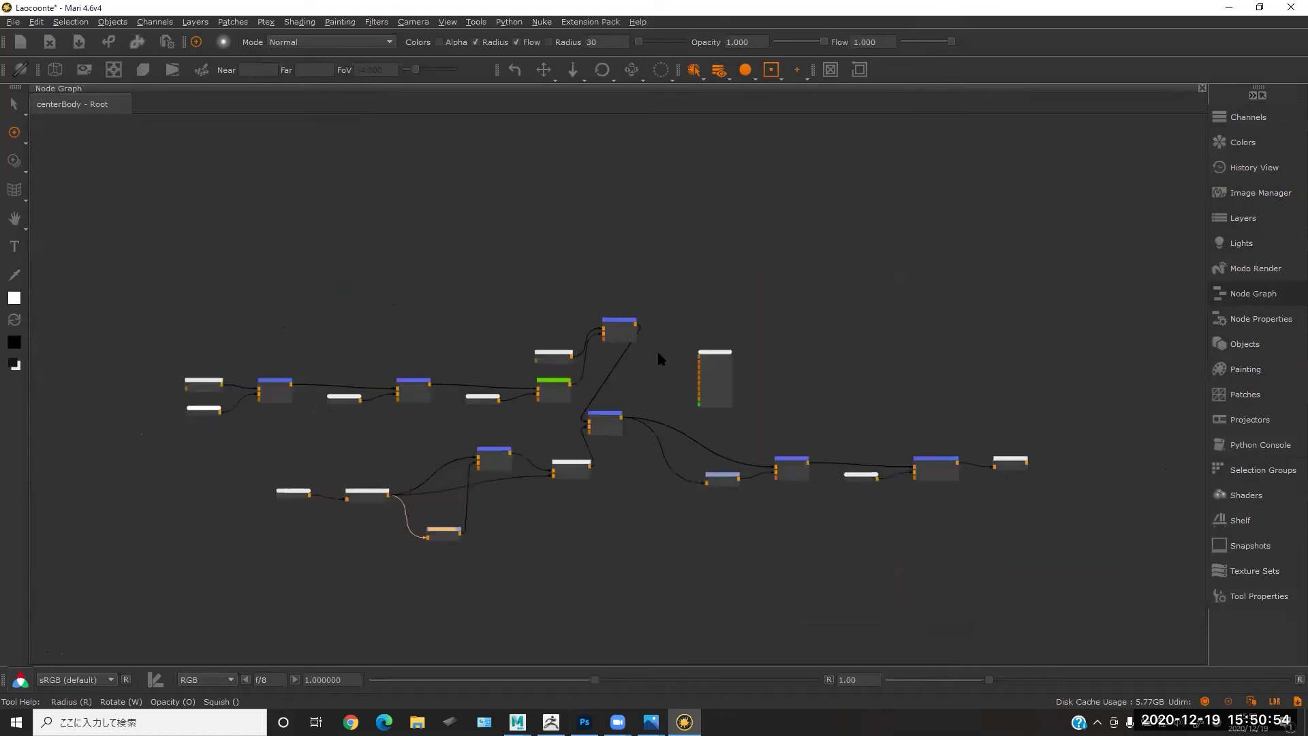
key("space")
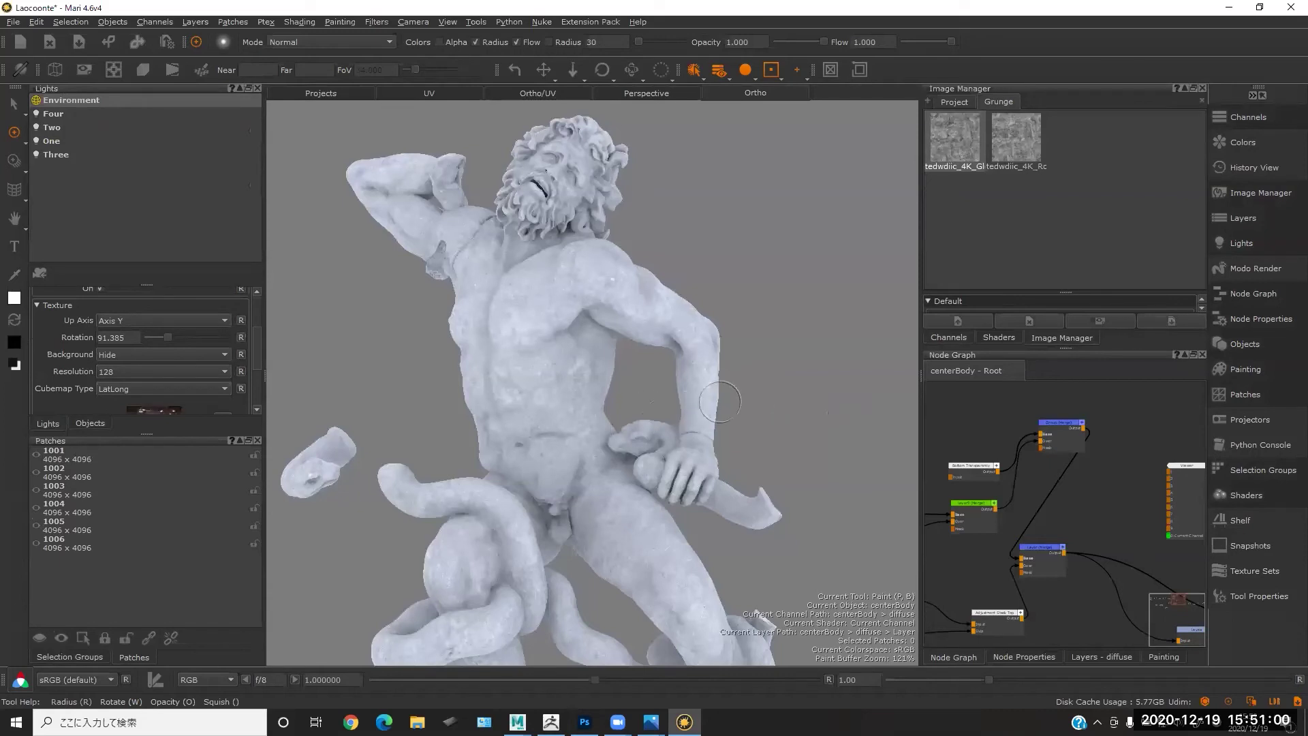
left_click_drag(863, 399, 768, 373, "alt")
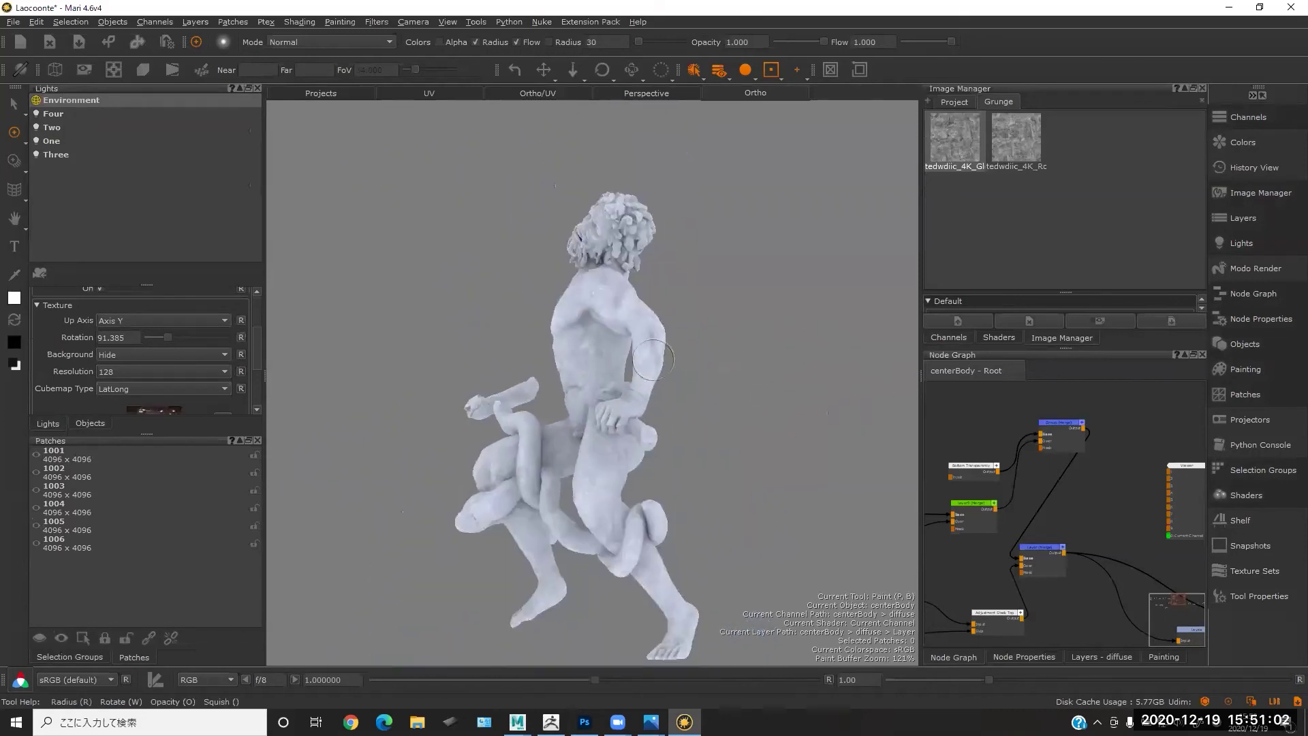
right_click_drag(767, 373, 736, 367, "alt")
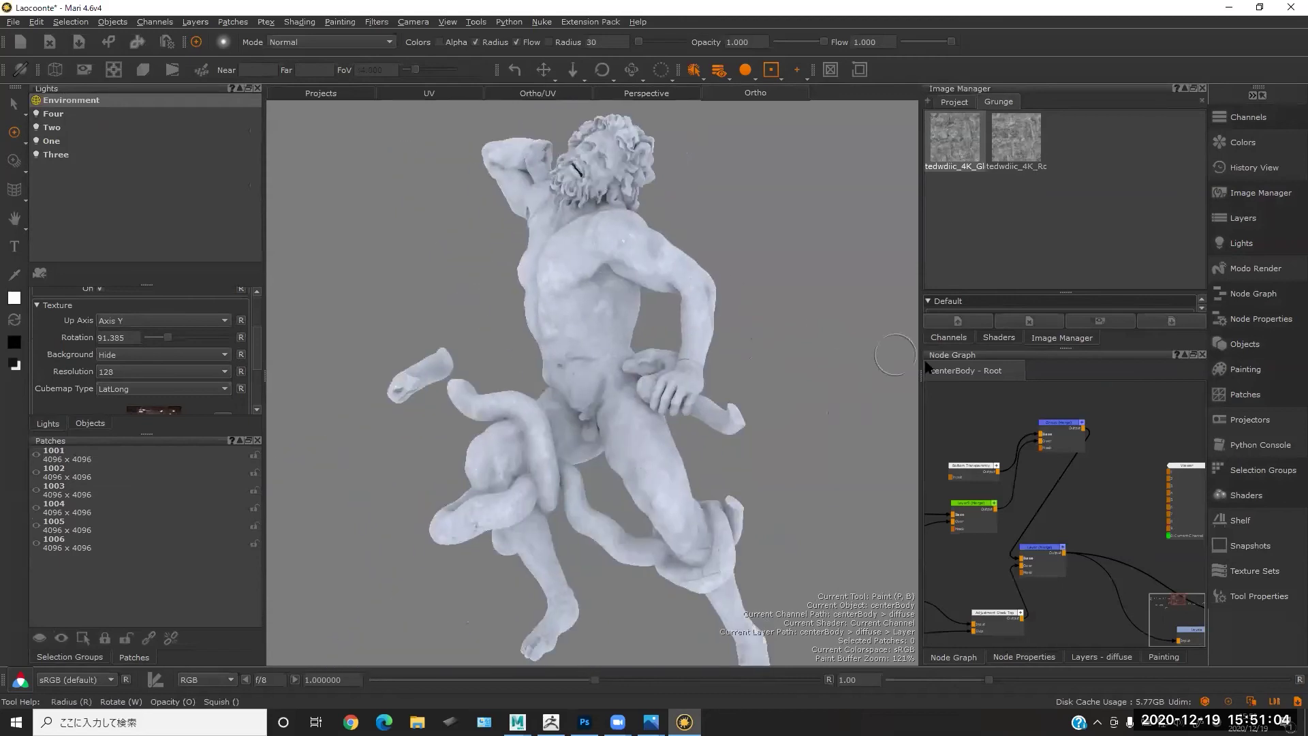
- Rearrange the group's branch at full size, placing its transparency node above the group's merge node
key("space")
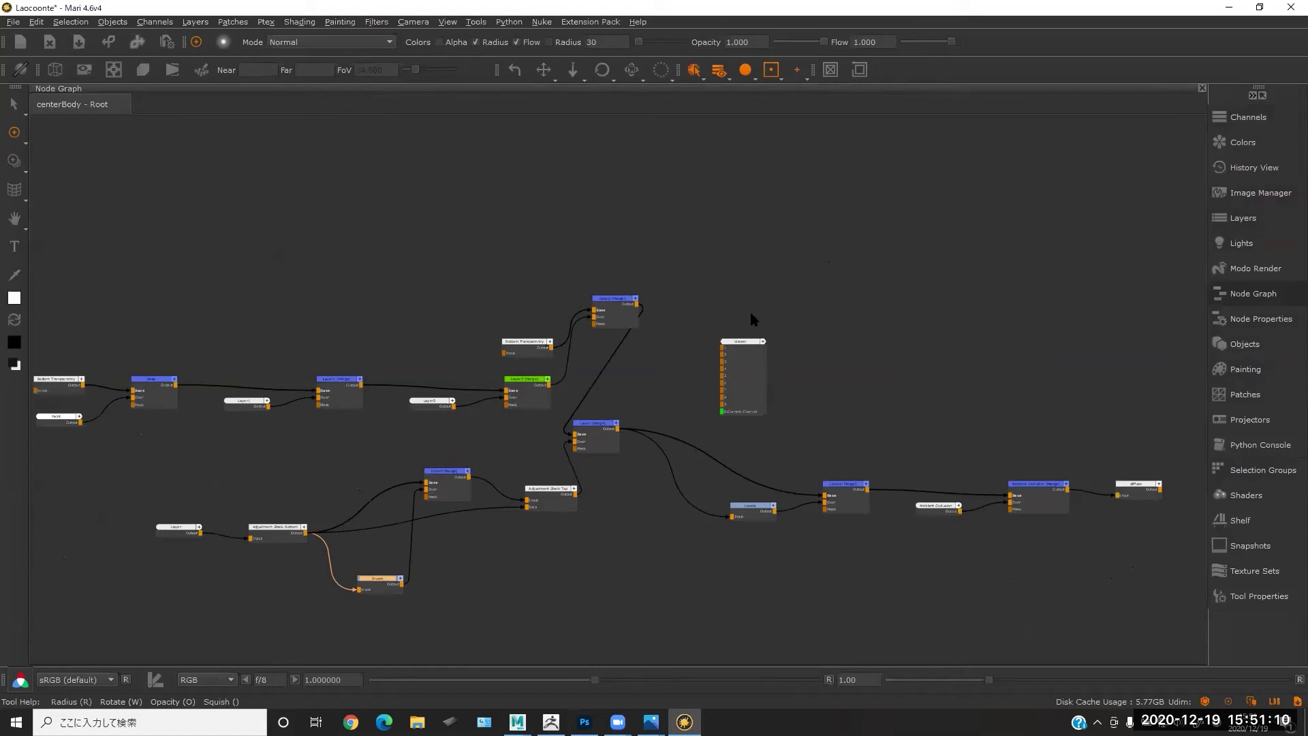
left_click_drag(618, 308, 613, 369)
left_click_drag(528, 398, 358, 445)
left_click_drag(485, 373, 434, 388)
left_click_drag(535, 347, 584, 308)
left_click_drag(601, 359, 529, 370)
left_click_drag(566, 304, 504, 313)
middle_click_drag(557, 343, 689, 290)
- Return to the regular workspace layout with the diffuse layer list shown and a closer view of the statue
key("space")
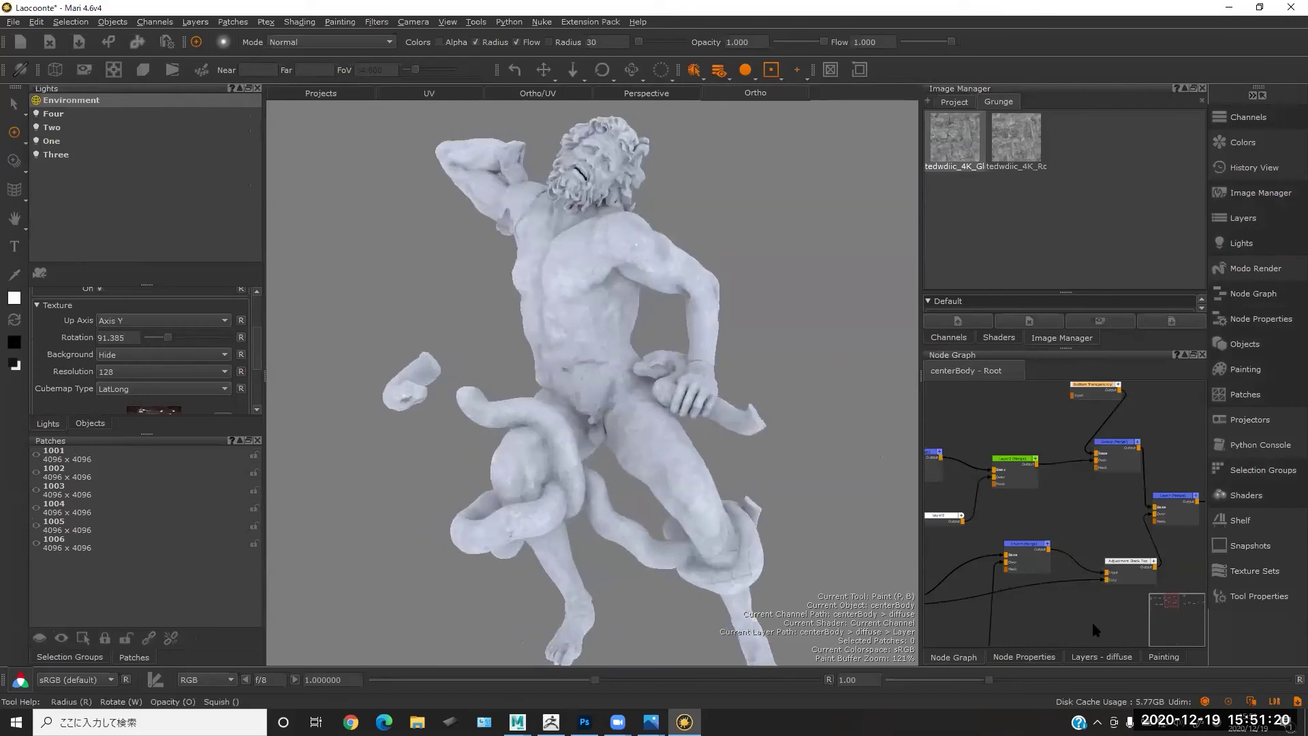
left_click(1115, 657)
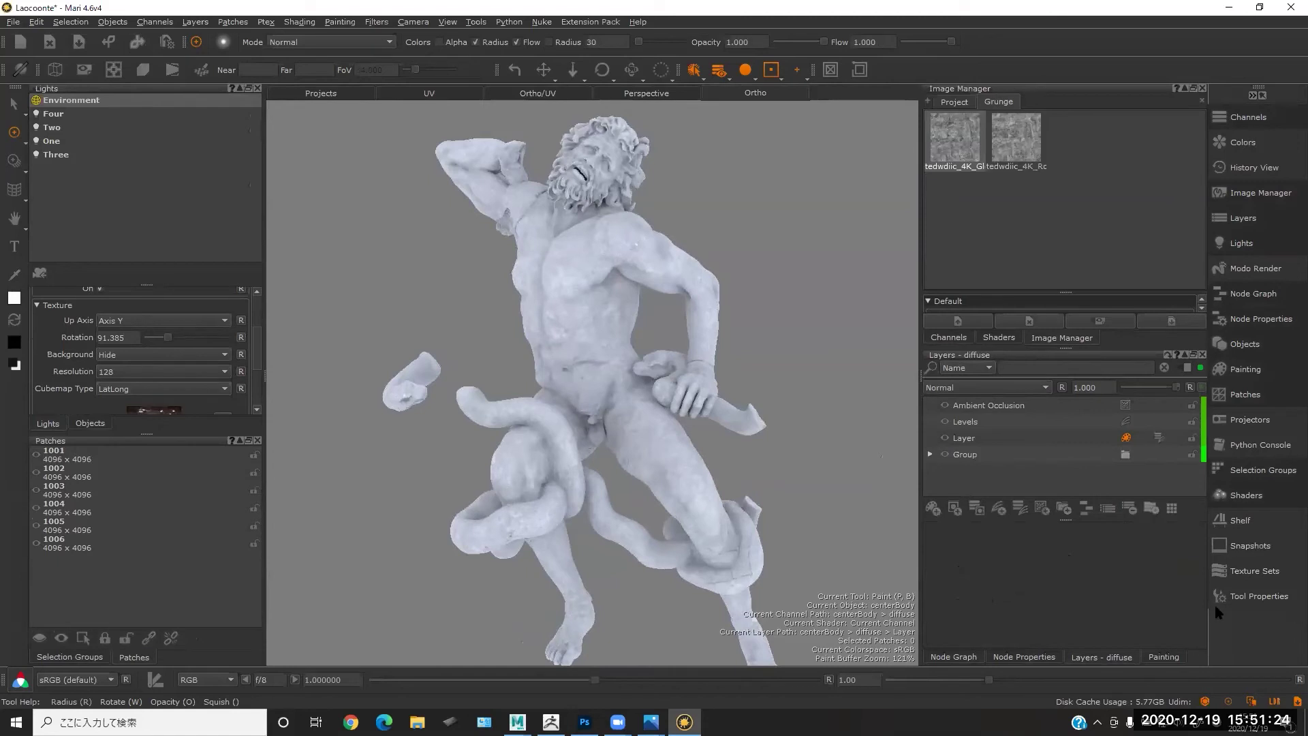
scroll(706, 330, "up", 5)
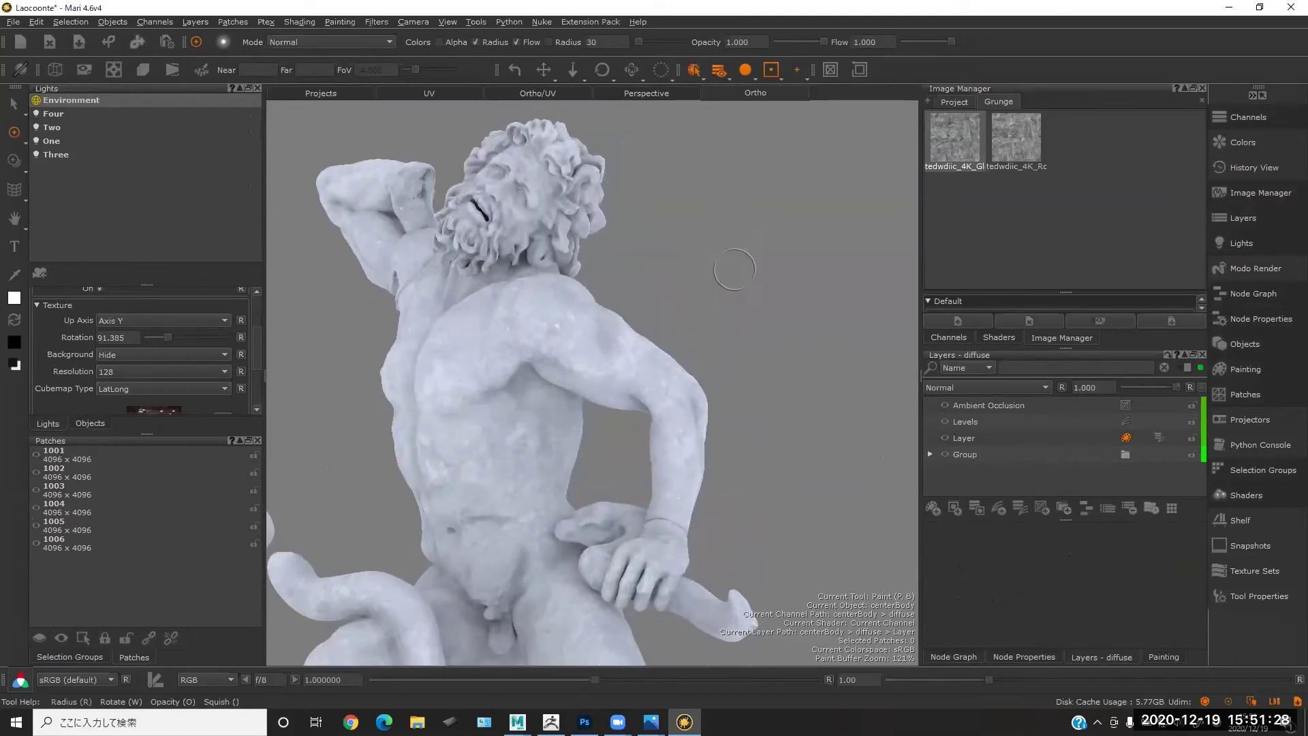
- Turn the statue to show its torso from another angle and display the Node Graph
middle_click_drag(733, 312, 778, 307)
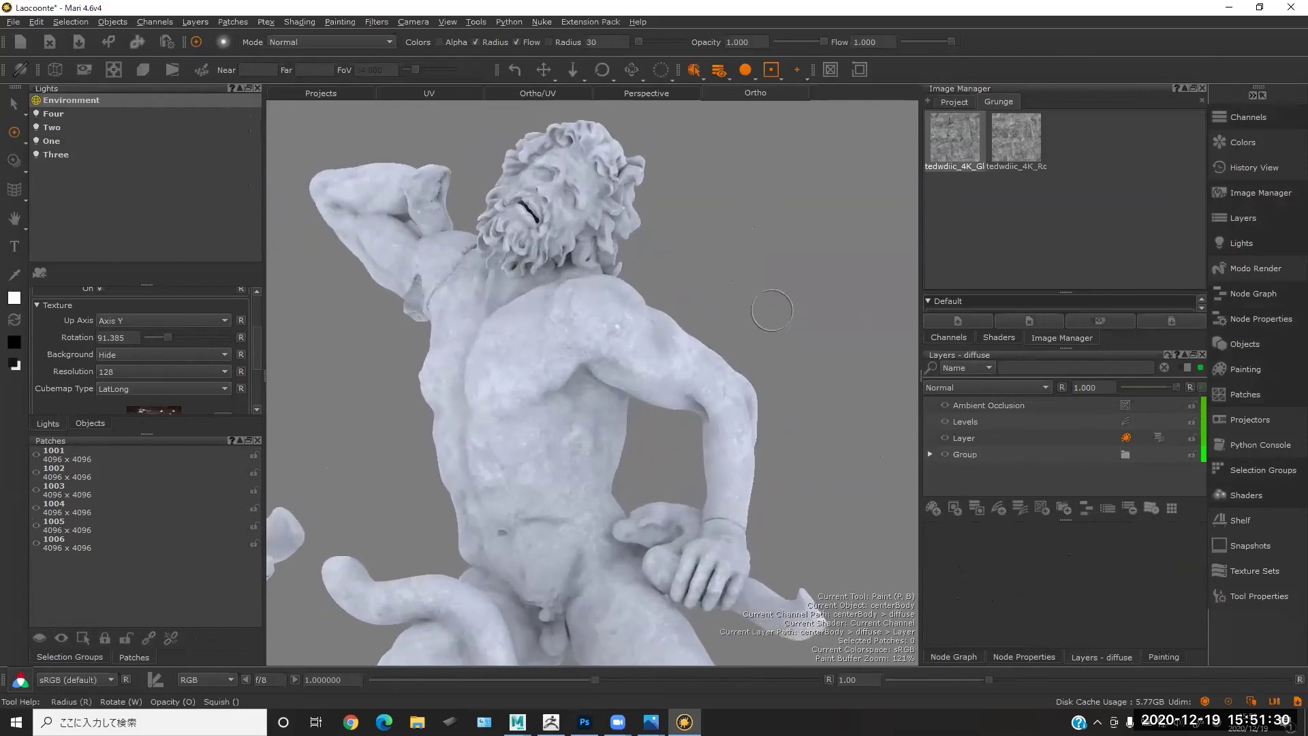
key("alt")
left_click_drag(757, 303, 738, 297, "alt")
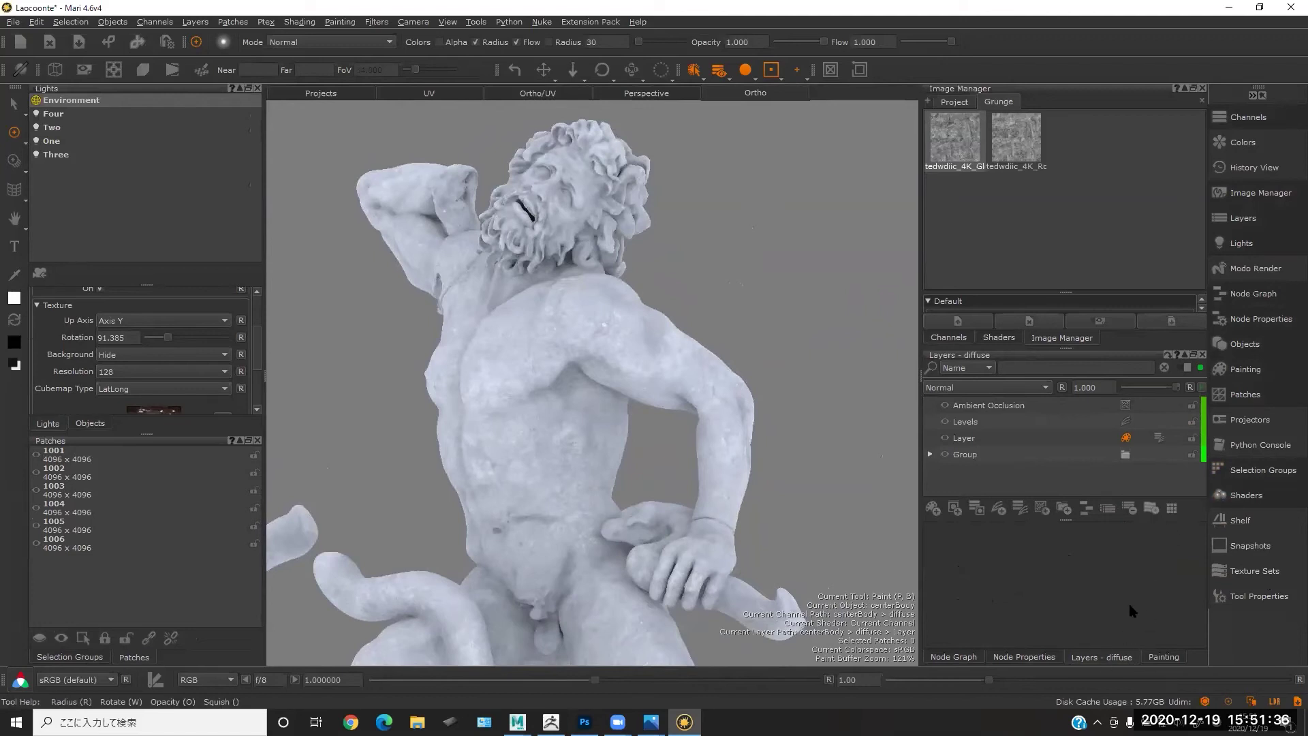
left_click(1253, 269)
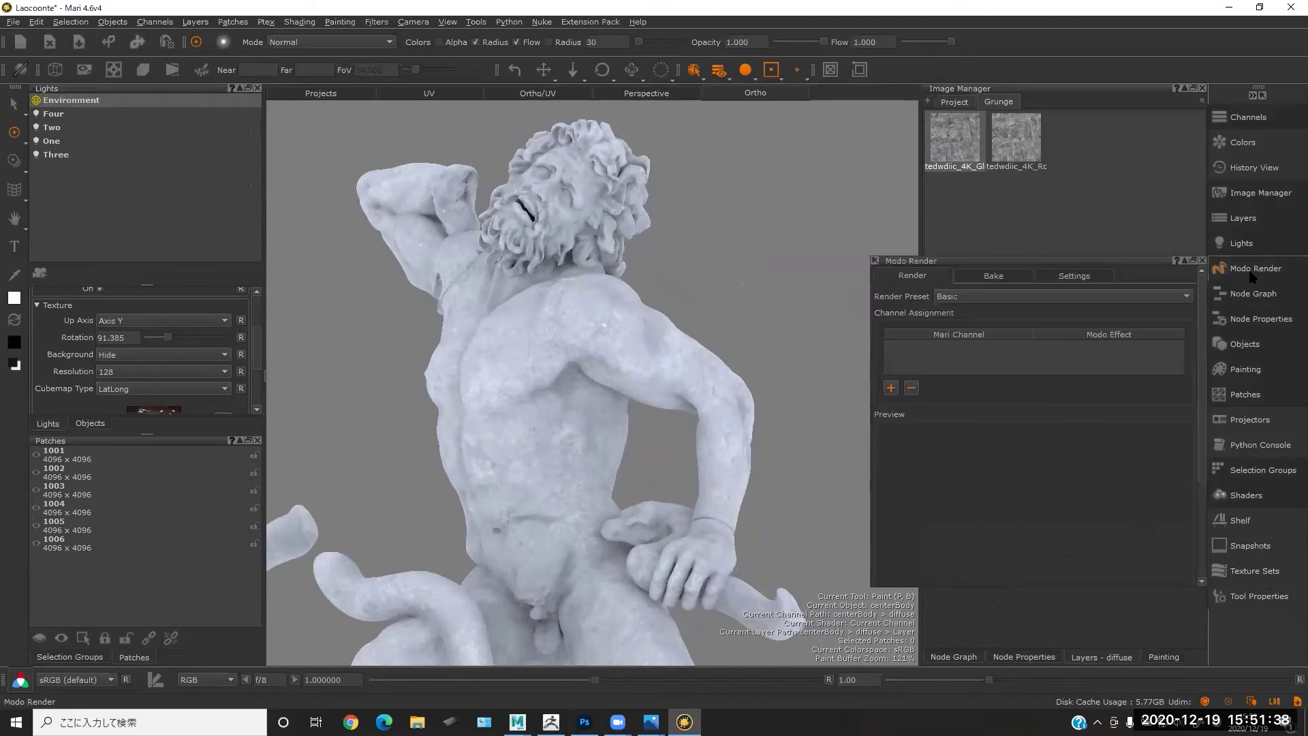
left_click(1253, 268)
left_click(1253, 293)
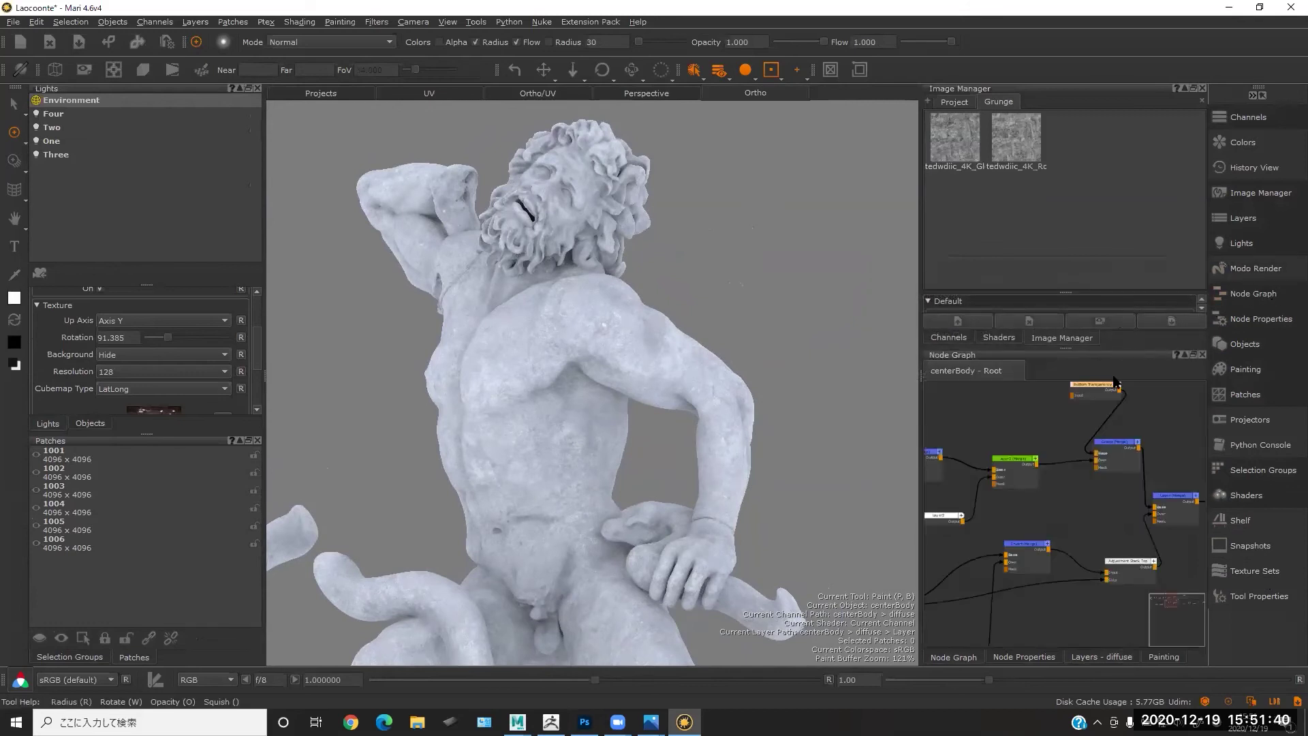
- Examine the whole node chain in the full-size Node Graph, and return to the regular workspace's diffuse layer list
key("space")
middle_click_drag(778, 407, 627, 461)
scroll(738, 324, "down", 1)
middle_click_drag(687, 356, 604, 303)
scroll(757, 300, "down", 2)
scroll(779, 292, "down", 1)
middle_click_drag(779, 292, 875, 276)
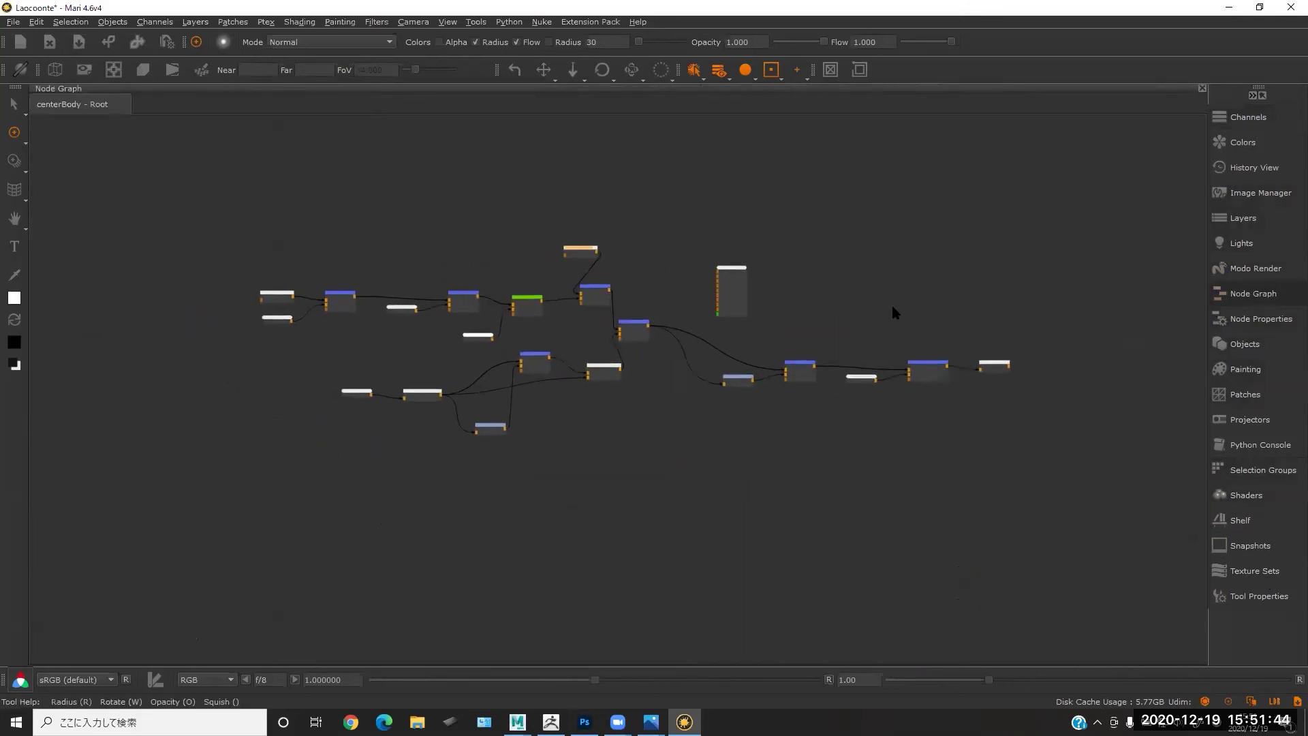
key("space")
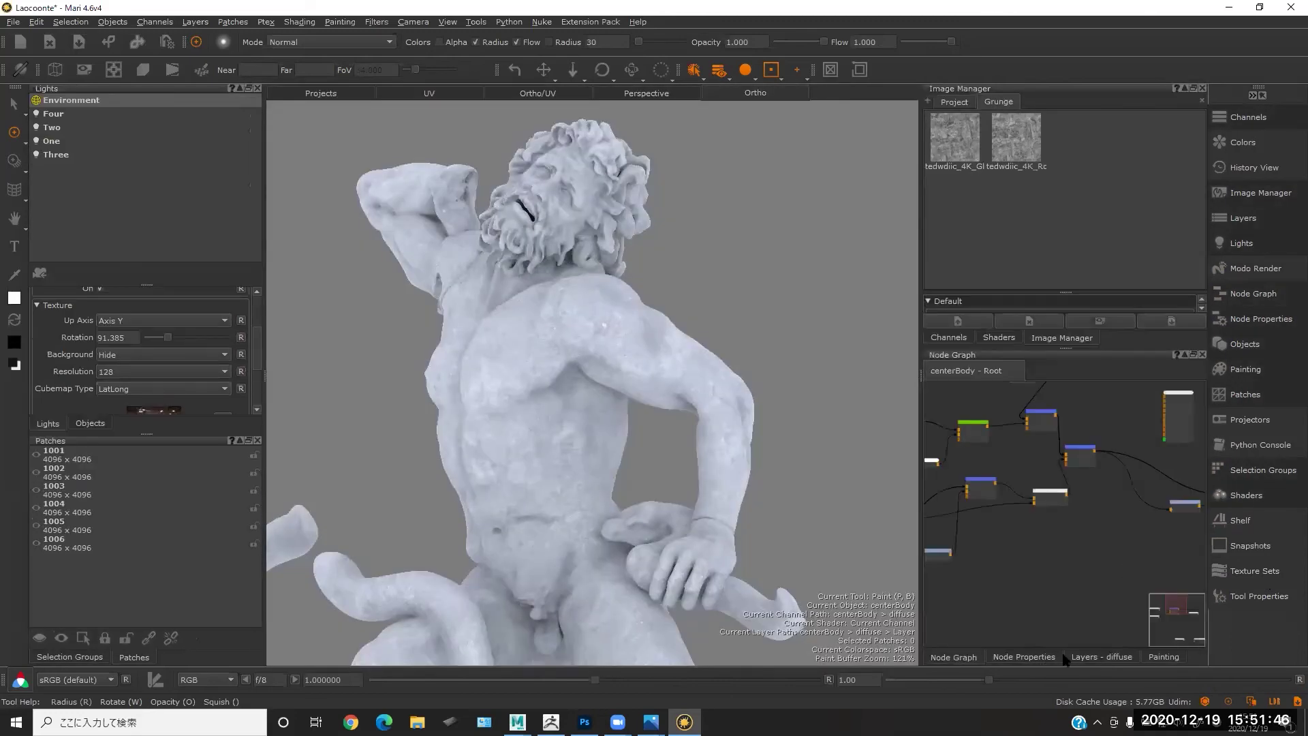
left_click(1101, 656)
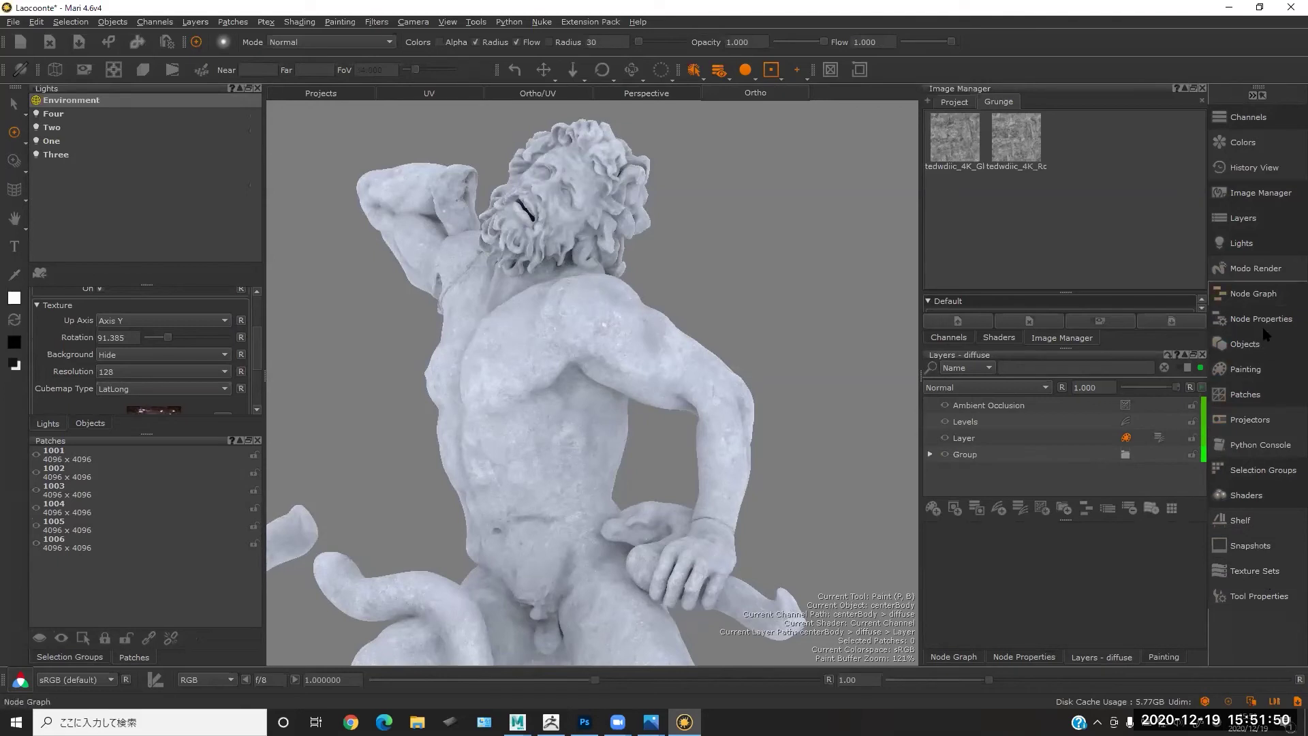
- In the full-size Node Graph, move the levels, ambient occlusion and diffuse output nodes together below the rest of the graph
left_click(1257, 294)
key("space")
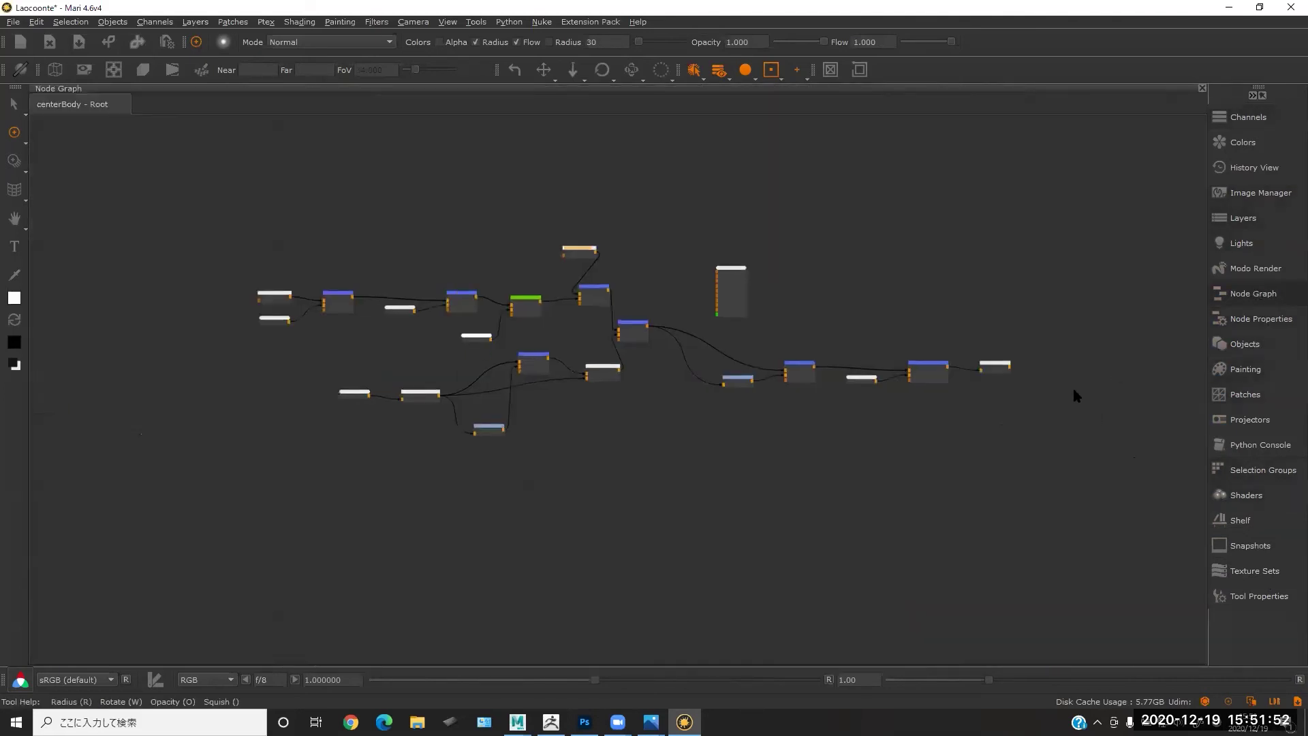
middle_click_drag(809, 269, 727, 262)
scroll(688, 337, "up", 1)
left_click_drag(644, 339, 1015, 437)
left_click_drag(875, 361, 726, 369)
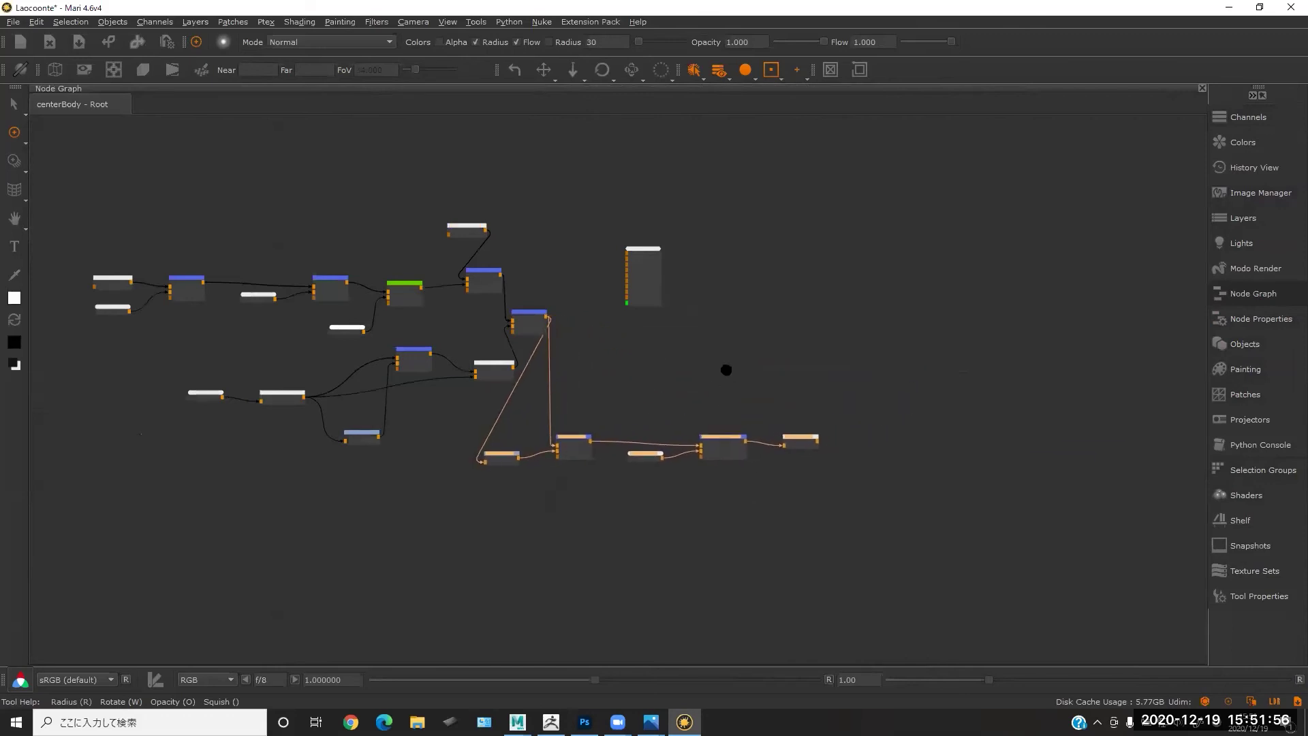
- Pull the Invert (Merge) and Adjustment Stack Top nodes closer to the start of their branch
middle_click_drag(726, 370, 897, 367)
left_click_drag(662, 361, 628, 361)
left_click_drag(591, 345, 526, 364)
left_click_drag(633, 367, 579, 376)
- Place the Layer1 paint node below its row and bring the Base, Layer1 (Merge) and Layer2 (Merge) nodes closer together
scroll(903, 291, "up", 6)
middle_click_drag(505, 265, 840, 270)
scroll(799, 279, "down", 1)
middle_click_drag(708, 319, 721, 272)
left_click_drag(718, 258, 610, 352)
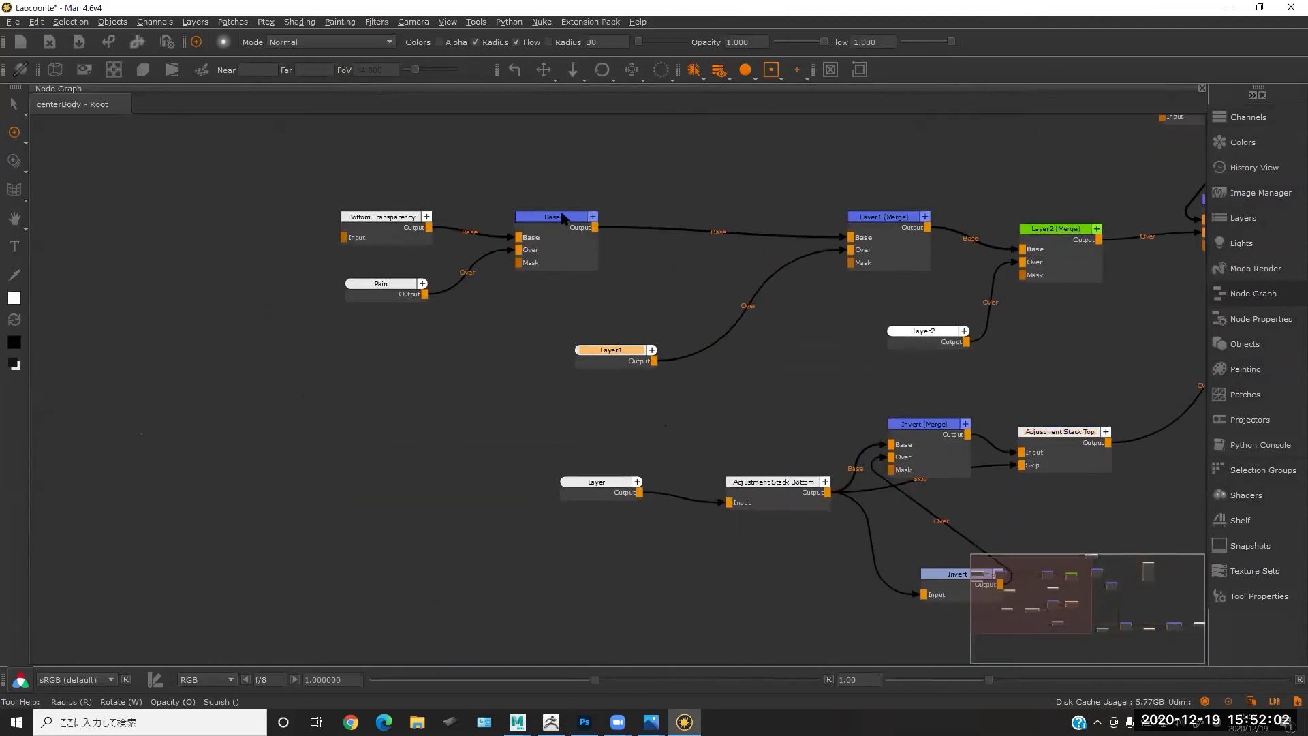
left_click_drag(562, 218, 525, 248)
left_click_drag(890, 220, 784, 224)
left_click_drag(1062, 230, 1006, 231)
- Rename the Layer1 (Merge) node as basecol in its node properties
double_click(783, 223)
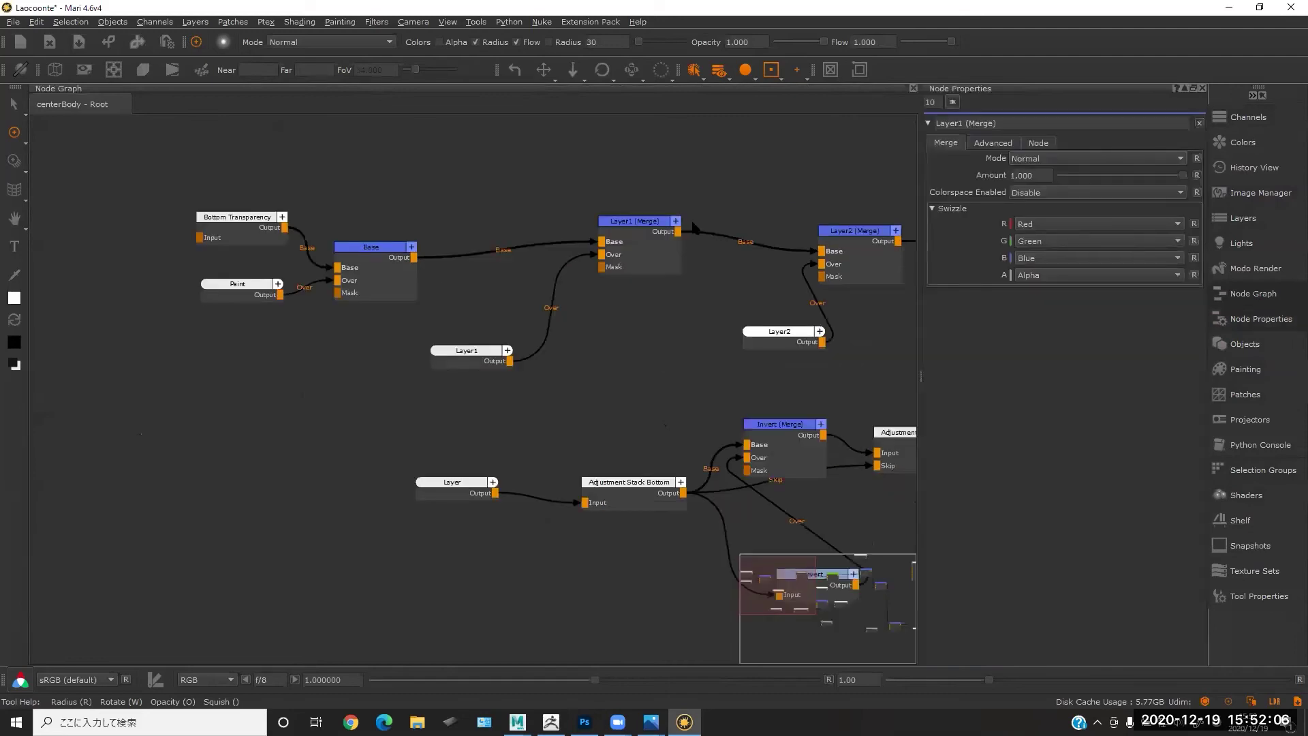
left_click_drag(674, 220, 670, 219)
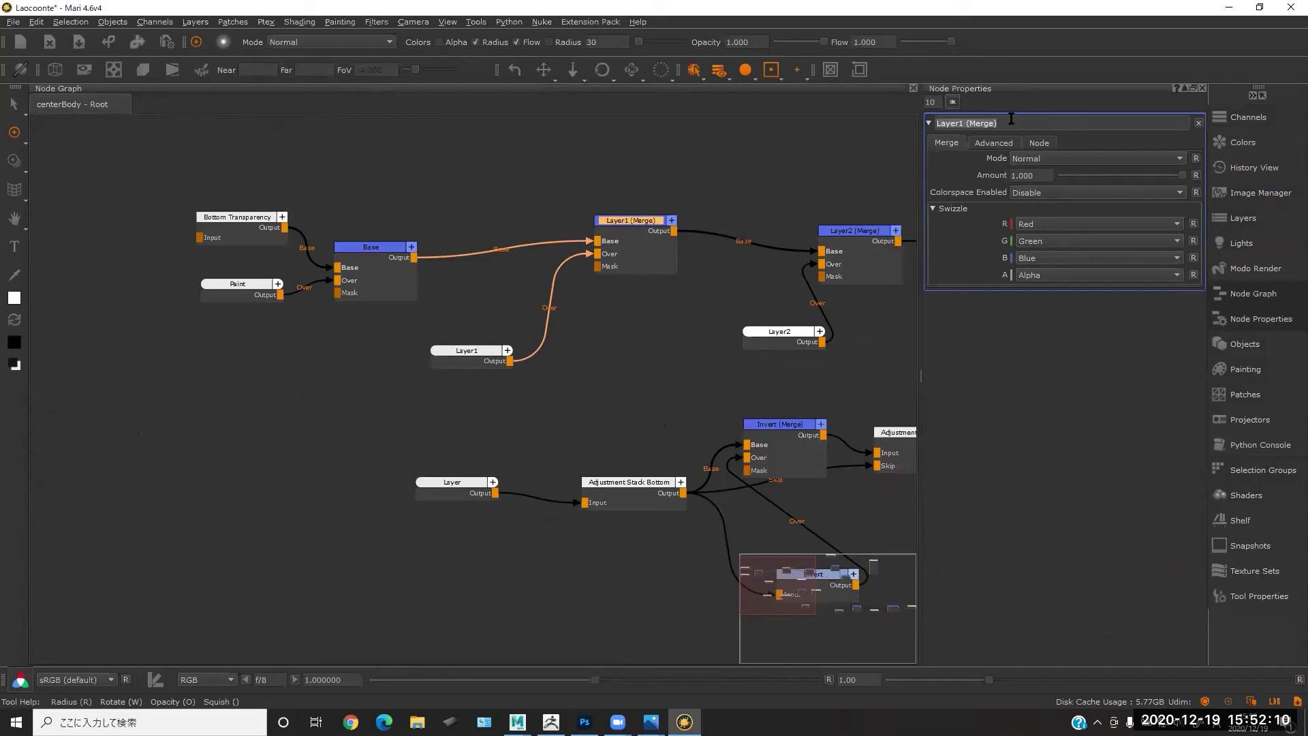
type("base")
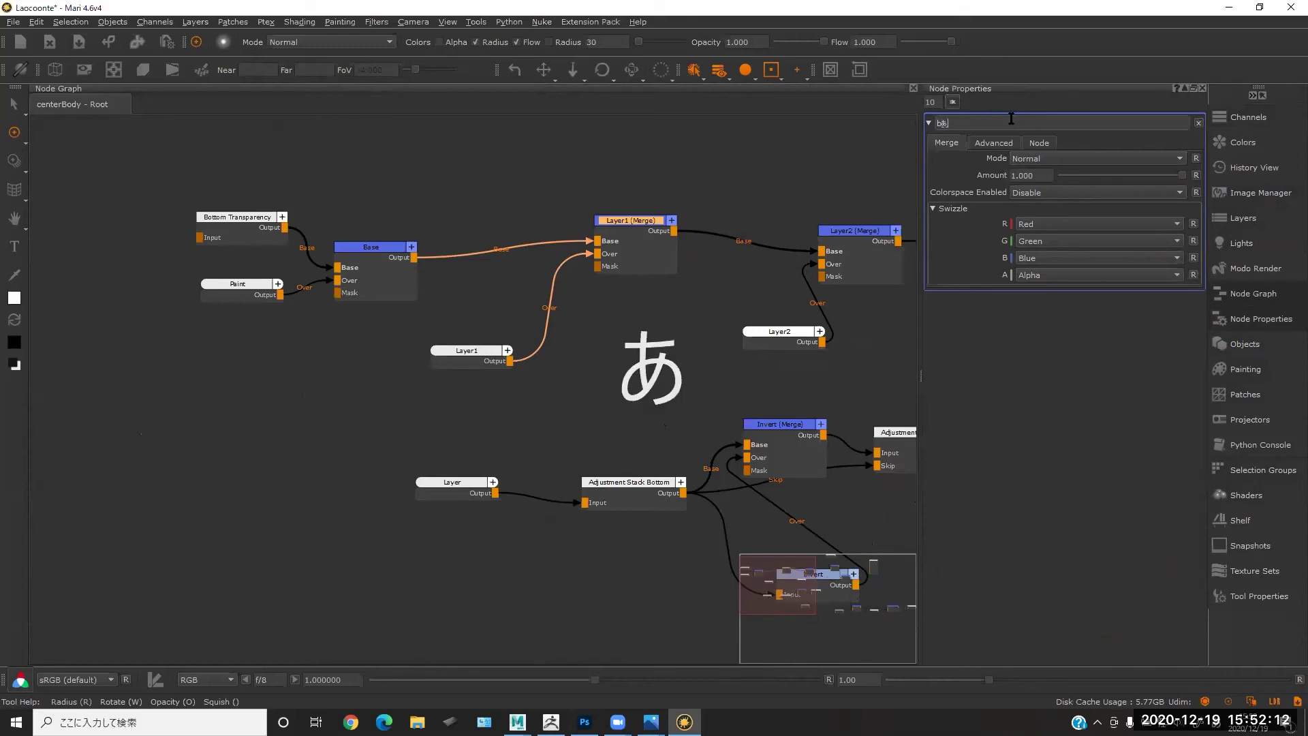
key("Return")
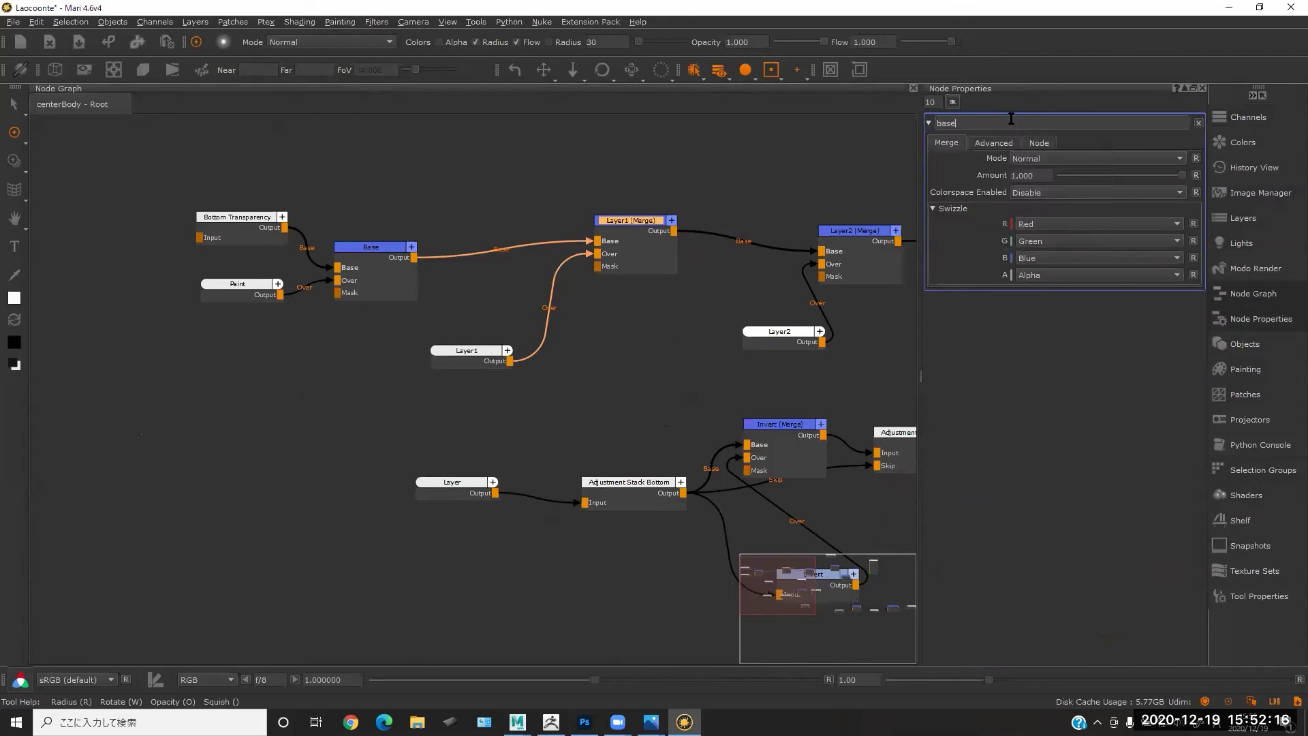
type("col")
key("Return")
left_click(849, 197)
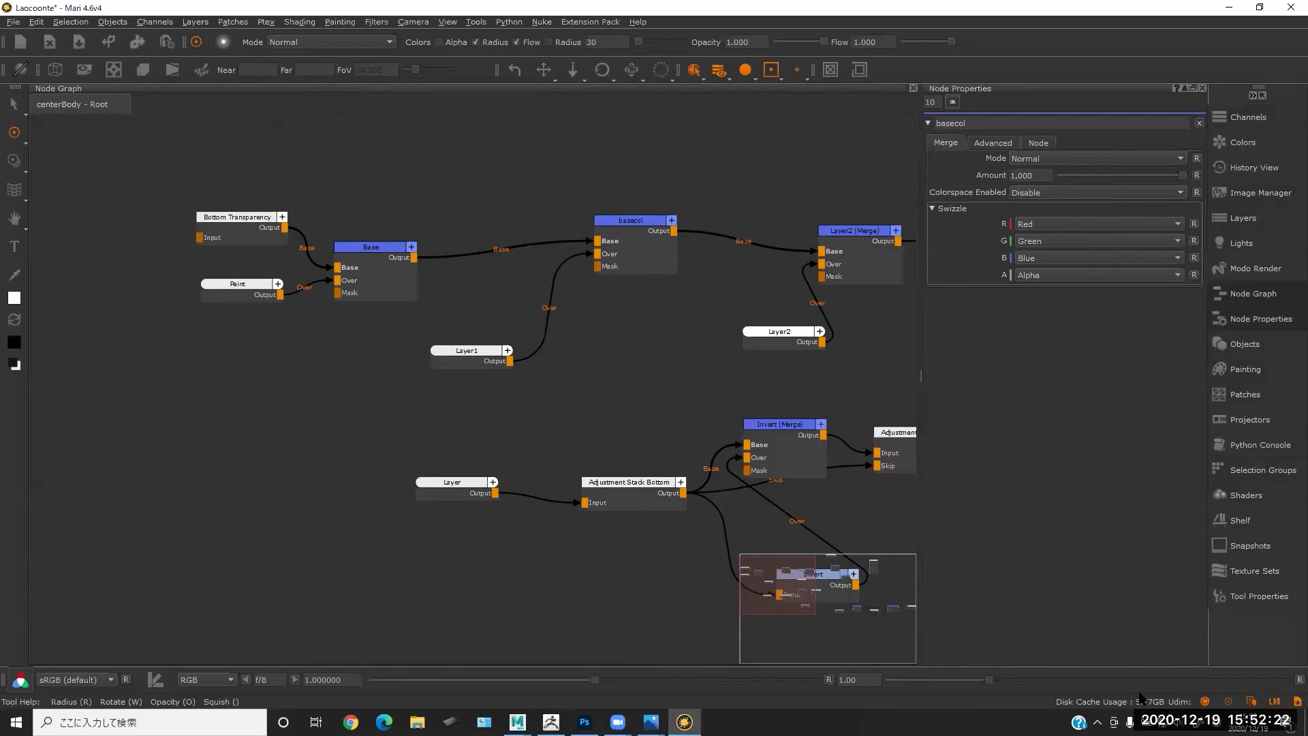
- Return to the diffuse layer list, expand the group and select its basecol layer
key("space")
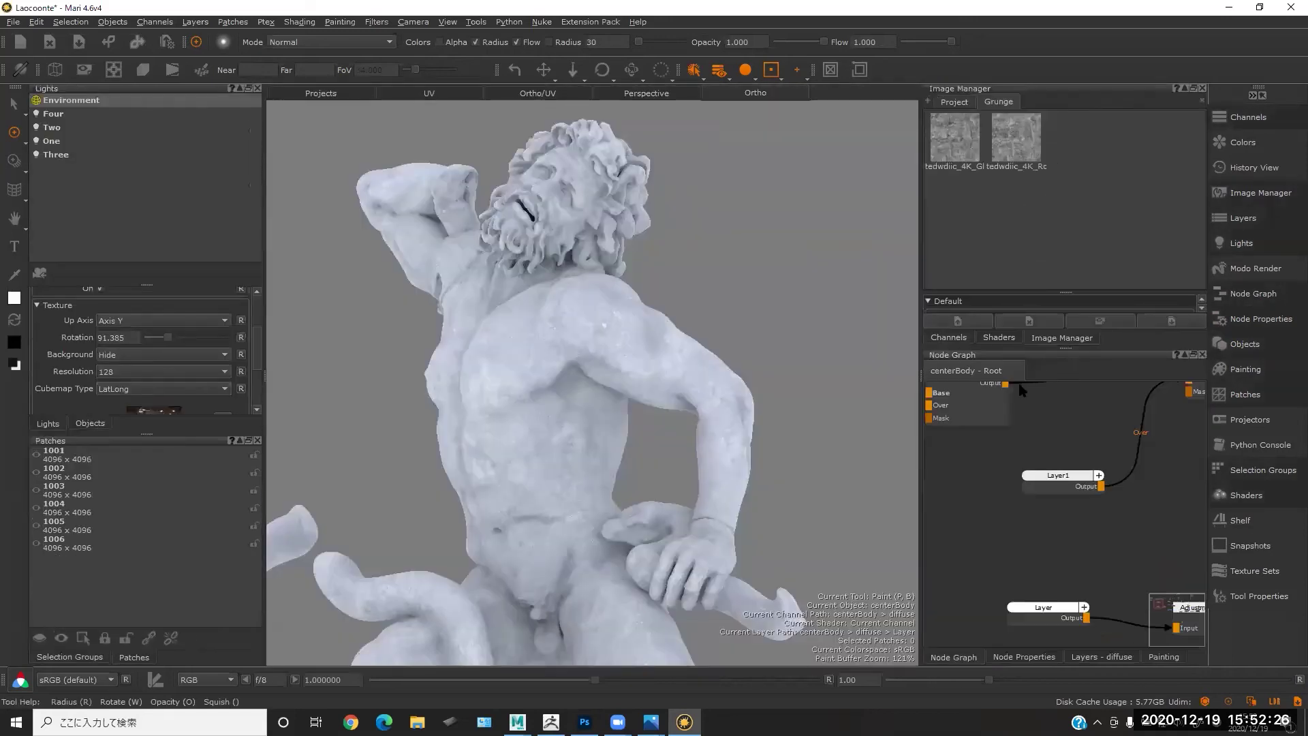
left_click(1094, 657)
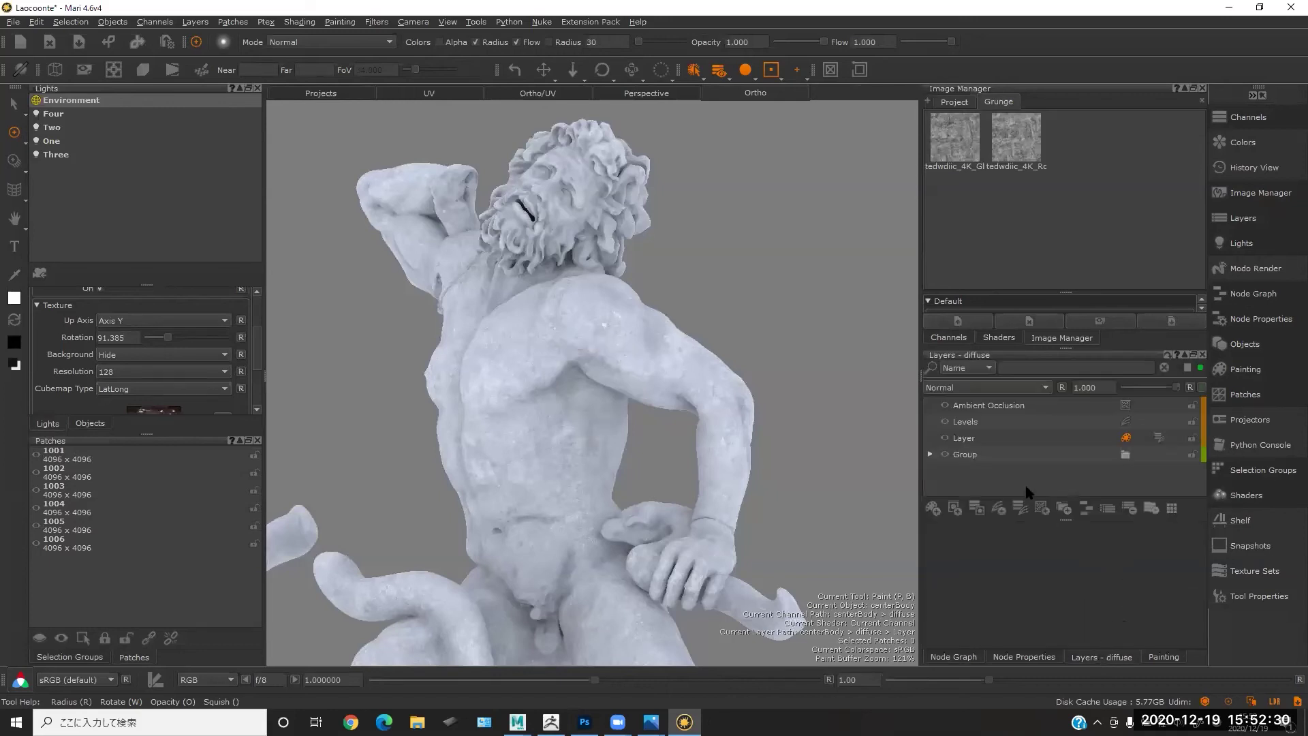
left_click(930, 455)
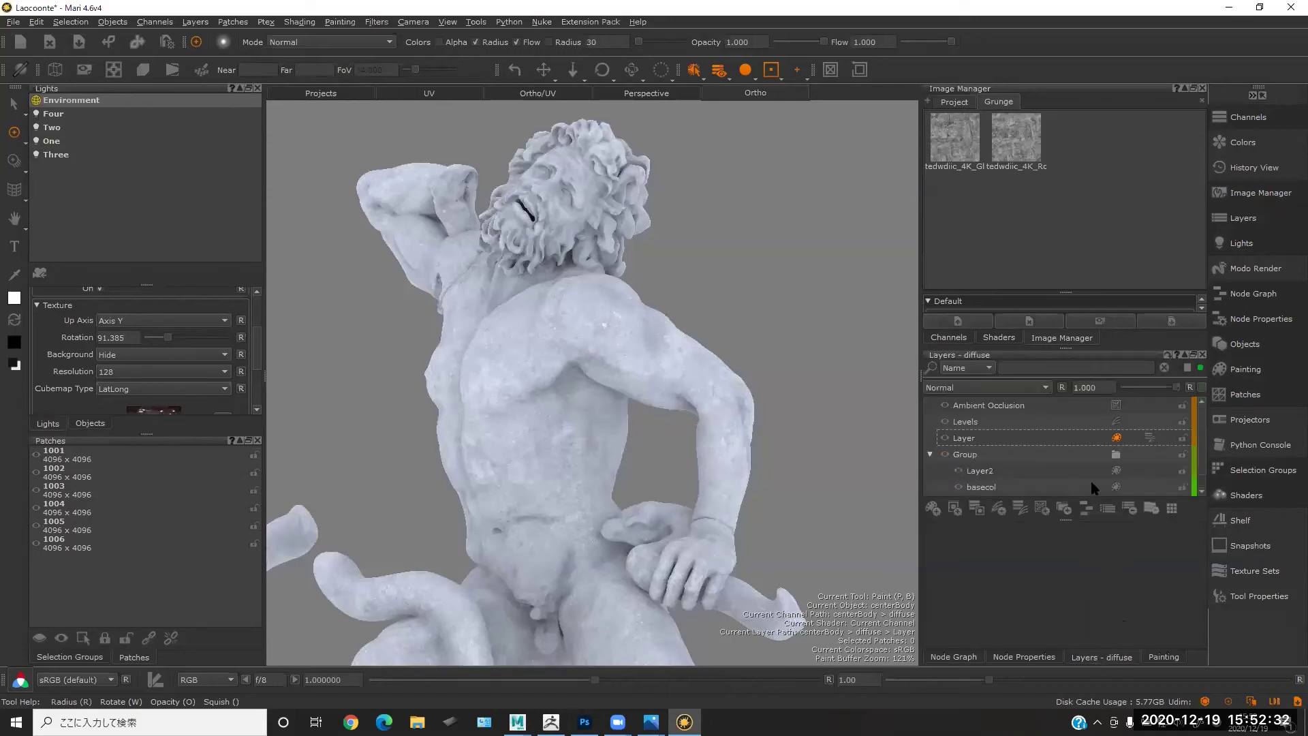
scroll(986, 474, "down", 1)
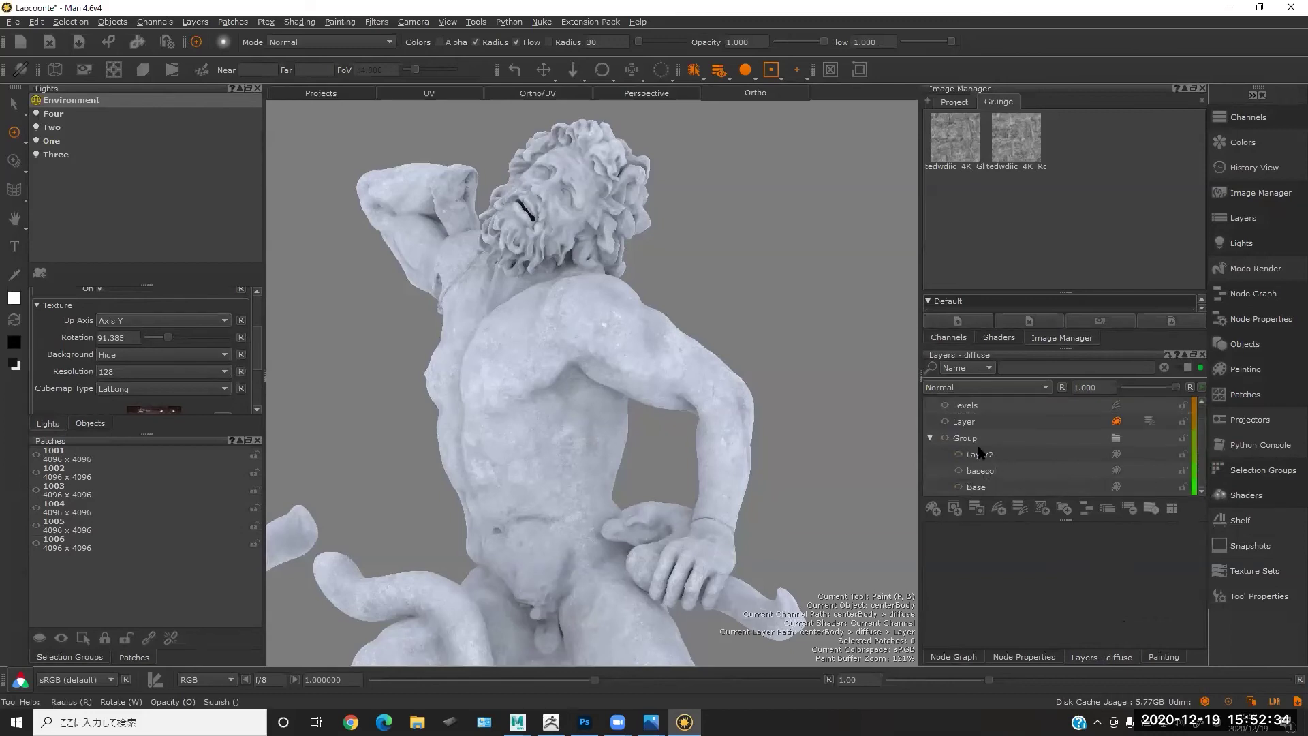
left_click(1114, 439)
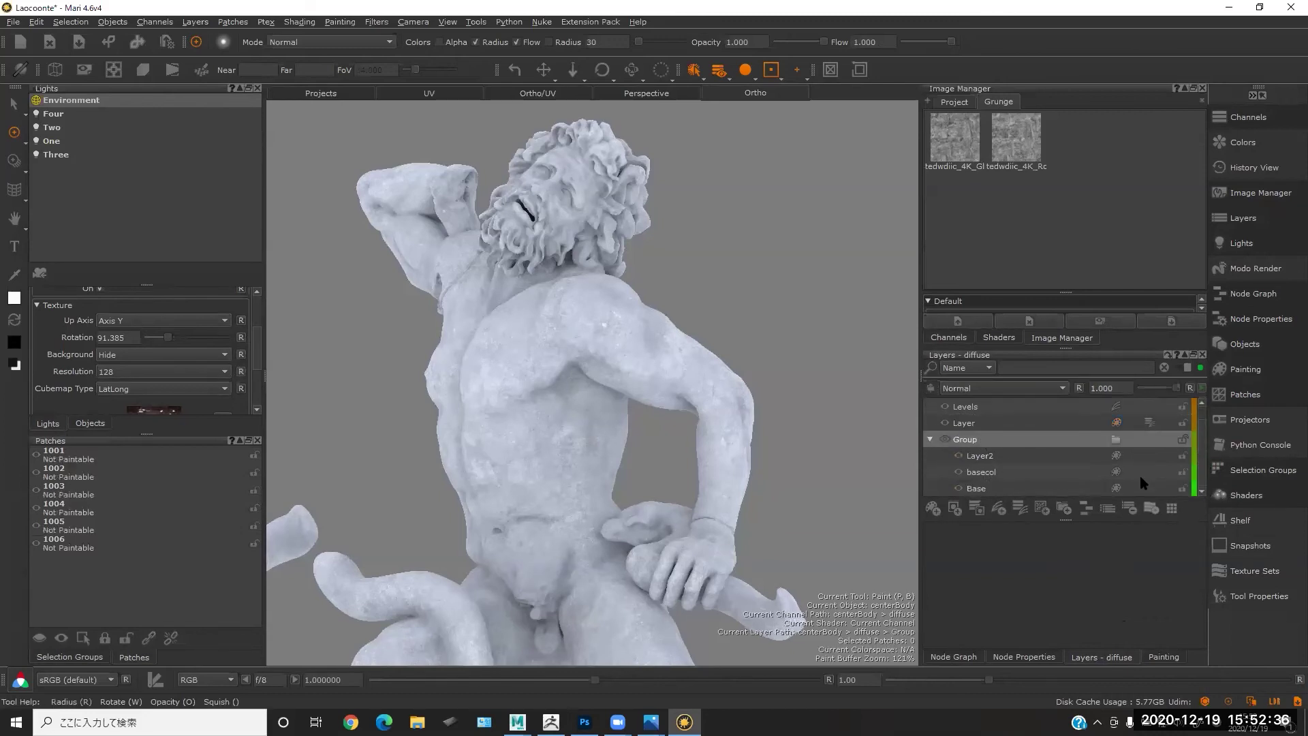
right_click(1084, 439)
left_click(997, 464)
left_click(1014, 475)
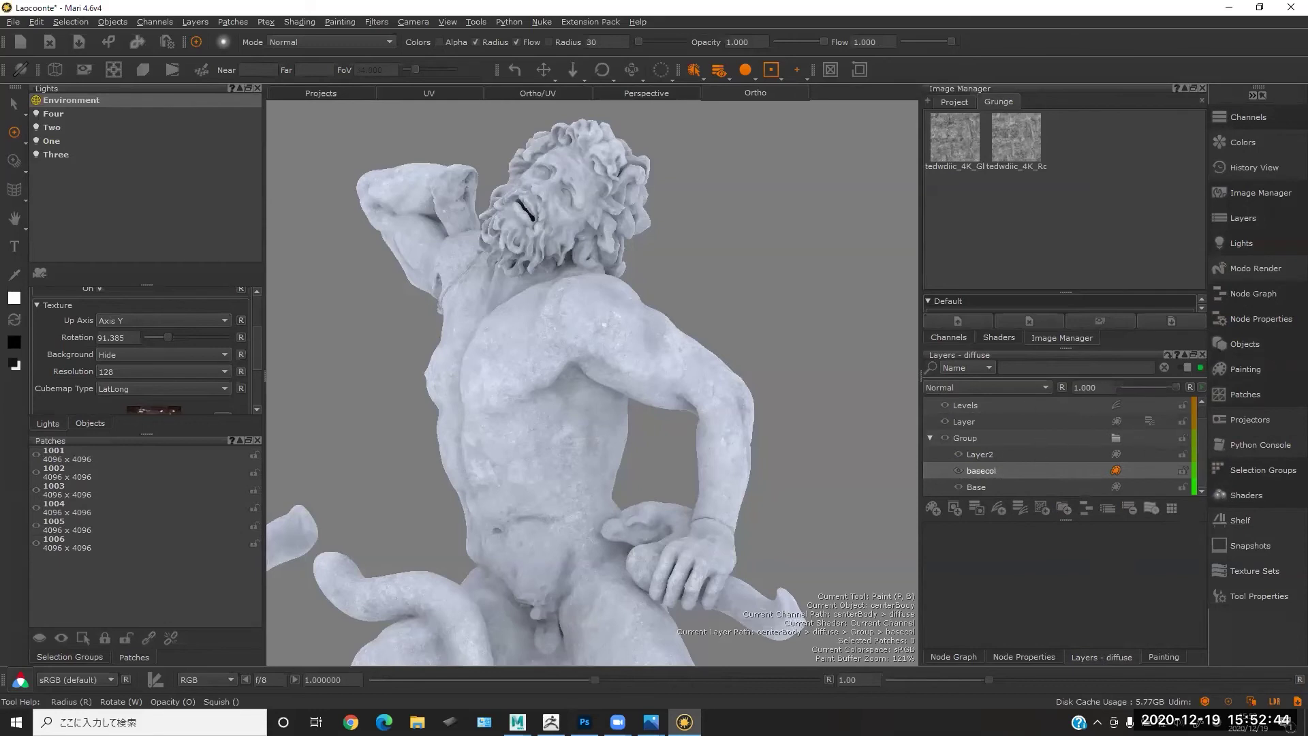
- In the full-size Node Graph, bring Layer2, Layer2 (Merge) and Group (Merge) closer to basecol and reposition Layer (Merge)
left_click_drag(826, 374, 790, 381, "alt")
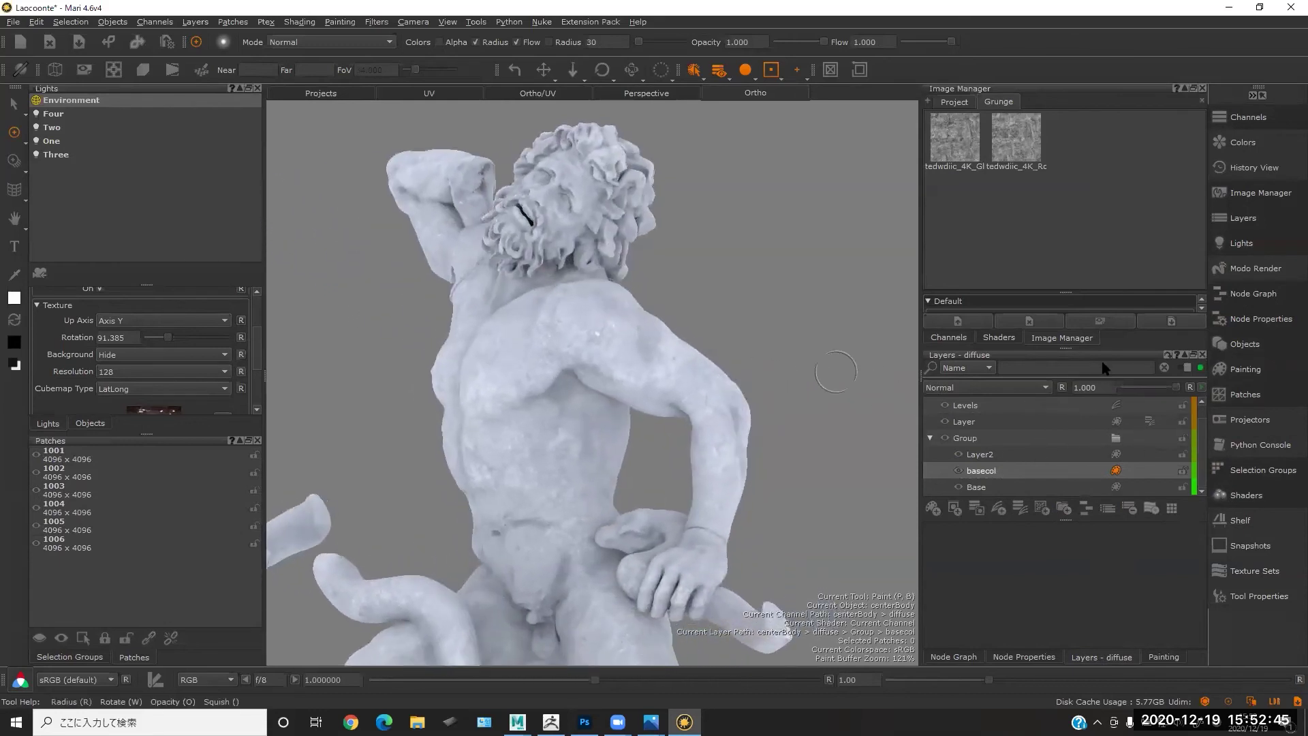
left_click(1269, 299)
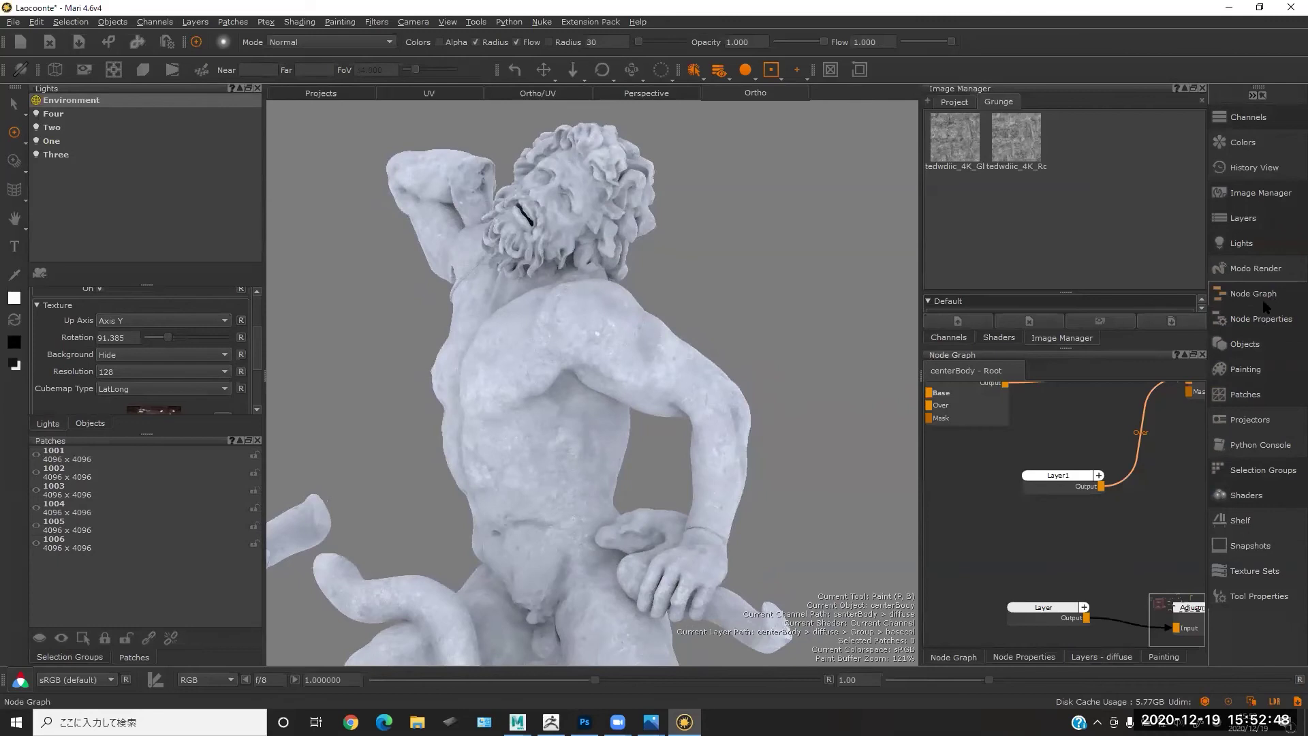
scroll(1099, 469, "down", 2)
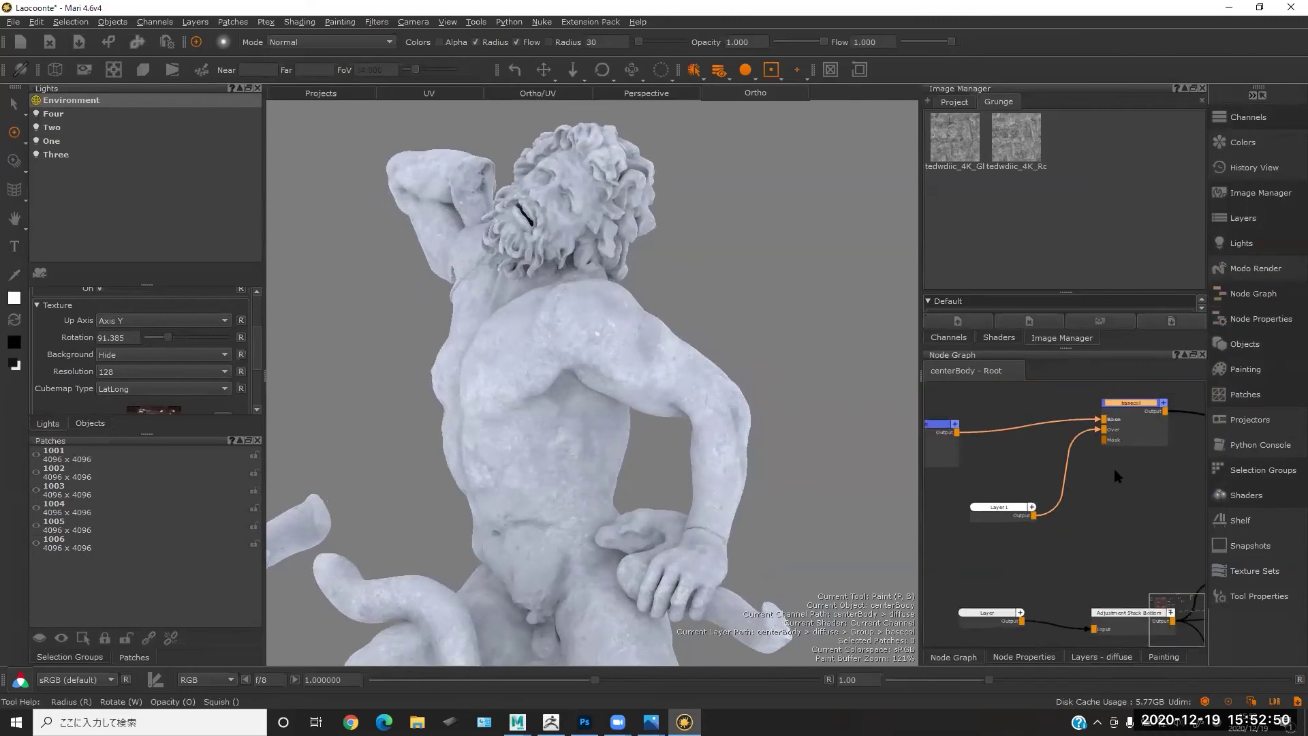
key("space")
middle_click_drag(661, 352, 383, 359)
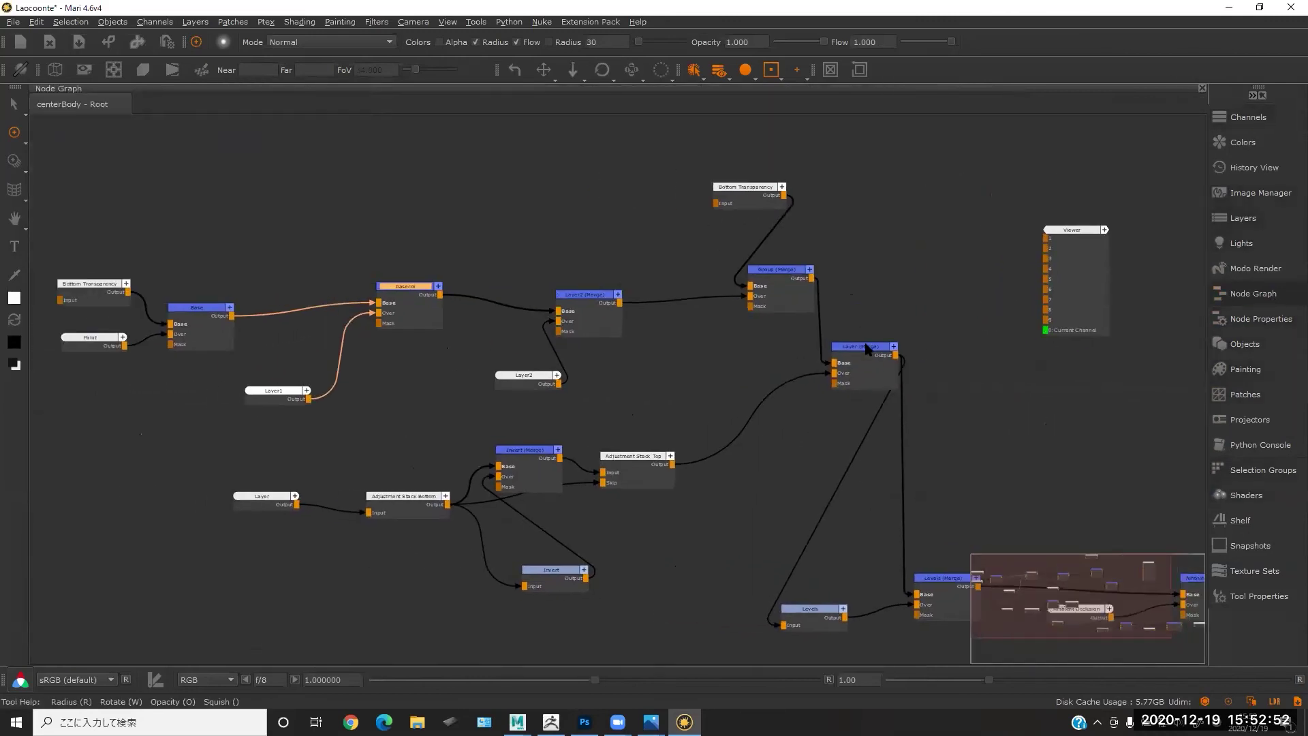
left_click(920, 318)
left_click_drag(779, 271, 686, 309)
left_click_drag(590, 297, 540, 286)
left_click_drag(504, 376, 331, 394)
left_click_drag(684, 307, 652, 280)
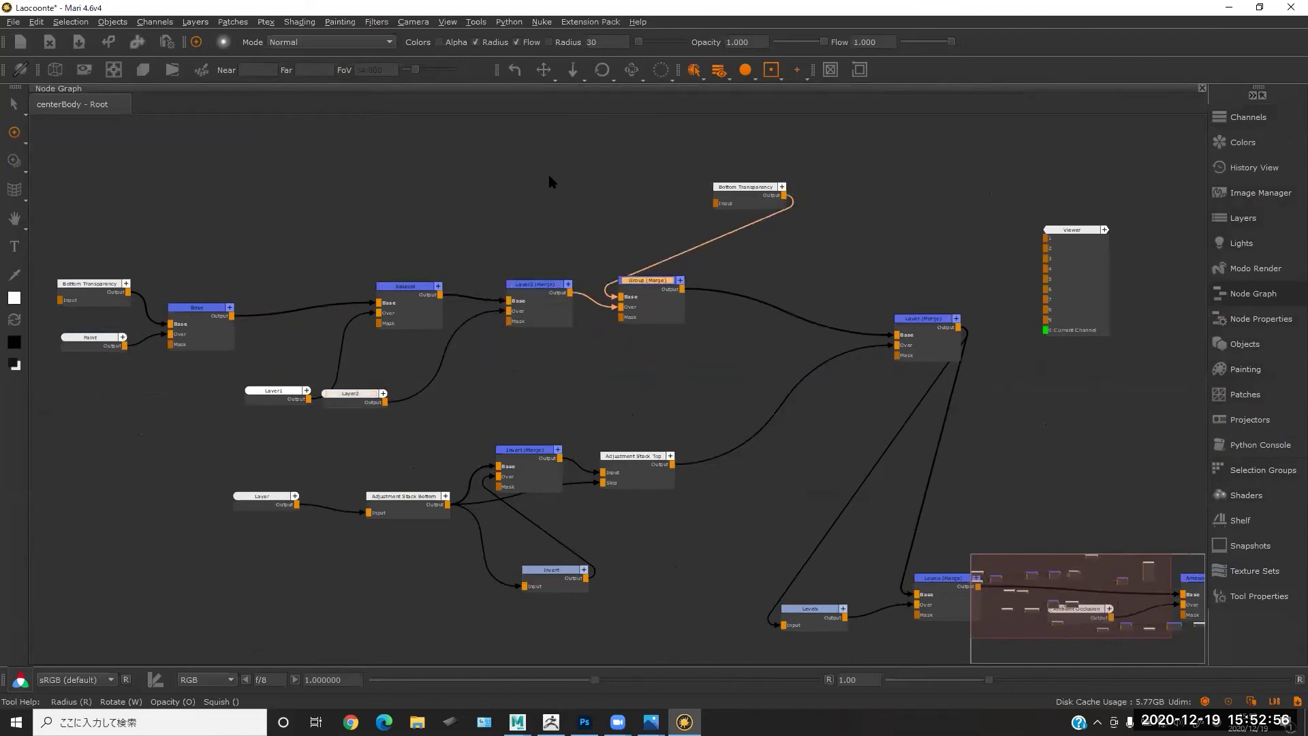
- Place the group's Bottom Transparency node above the merge row and move Layer (Merge) closer to Group (Merge)
left_click_drag(746, 186, 433, 177)
left_click(925, 318)
left_click_drag(804, 251, 796, 250)
- Raise the Levels and Levels (Merge) nodes beside Layer (Merge), with Levels above its merge node
middle_click_drag(817, 589, 786, 498)
left_click_drag(794, 519, 792, 443)
left_click_drag(903, 488, 941, 265)
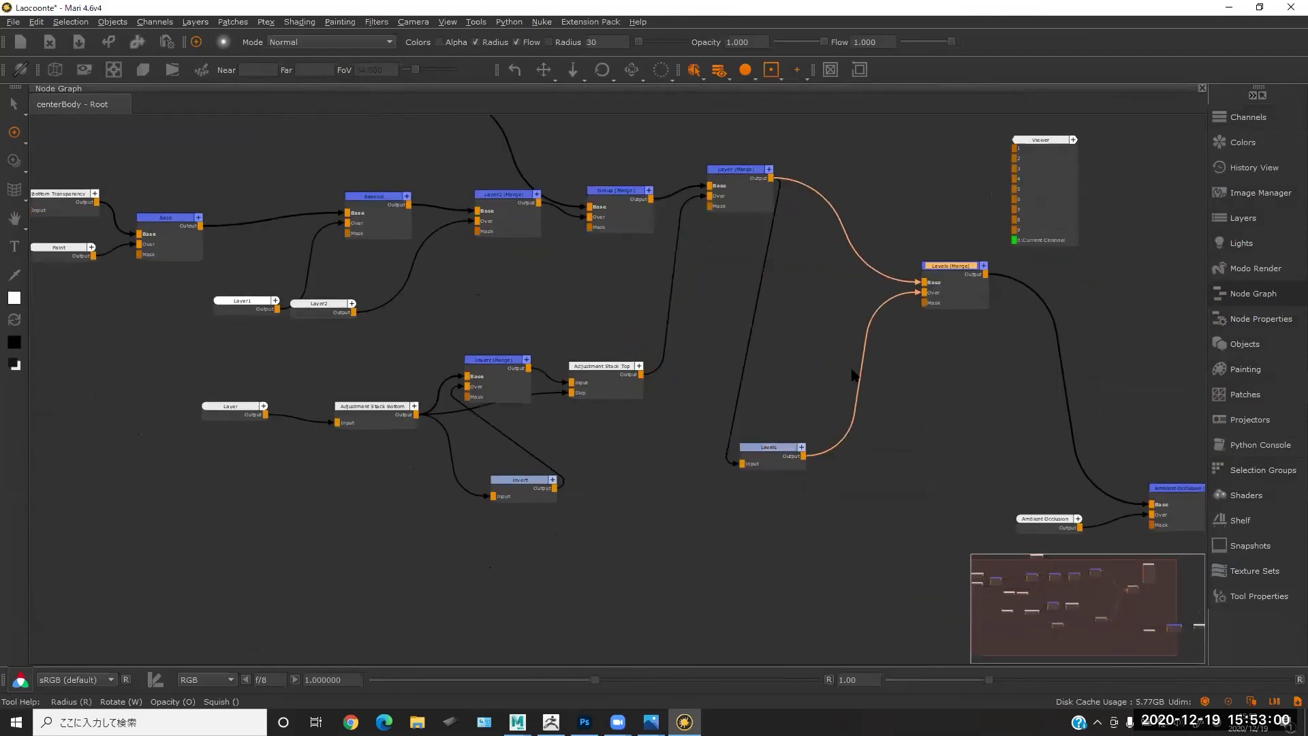
middle_click_drag(848, 376, 747, 463)
left_click_drag(689, 528, 686, 509)
left_click_drag(788, 249, 777, 228)
left_click_drag(844, 351, 843, 276)
middle_click_drag(843, 276, 790, 334)
left_click_drag(777, 380, 757, 430)
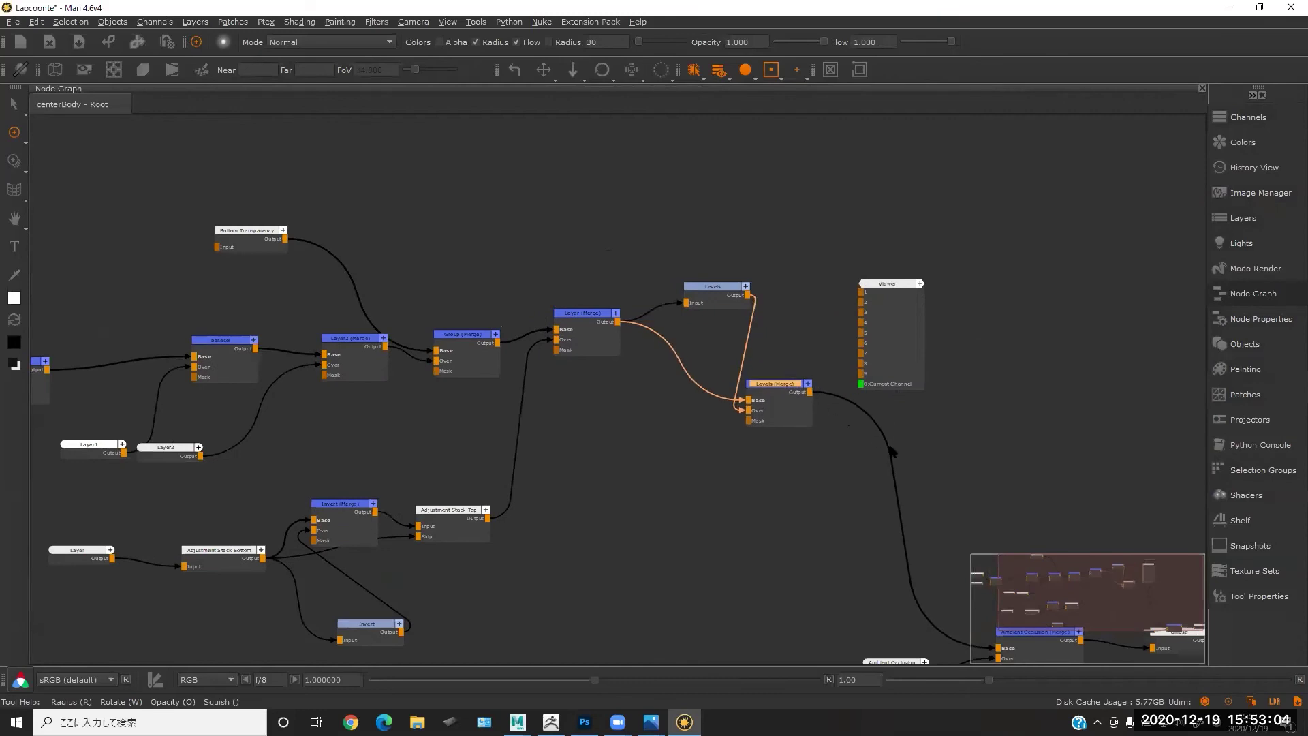
- Delete the Levels (Merge) node and the Levels node from the graph
key("Delete")
left_click_drag(716, 282, 735, 281)
middle_click_drag(735, 280, 716, 243)
key("Delete")
- Create a Levels node directly on the connection between Layer (Merge) and Ambient Occlusion (Merge)
middle_click_drag(563, 356, 626, 324)
middle_click_drag(753, 254, 934, 222)
scroll(817, 273, "down", 1)
scroll(811, 252, "up", 1)
middle_click_drag(804, 195, 725, 218)
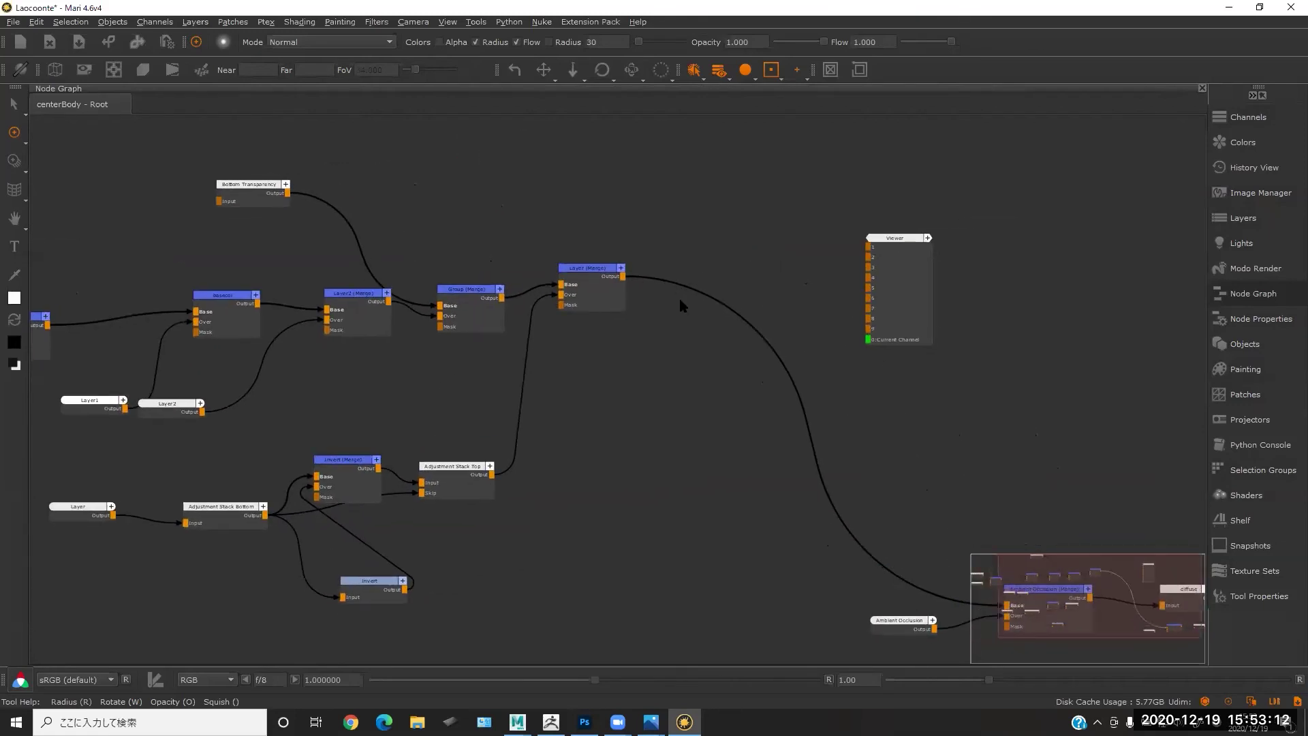
key("Tab")
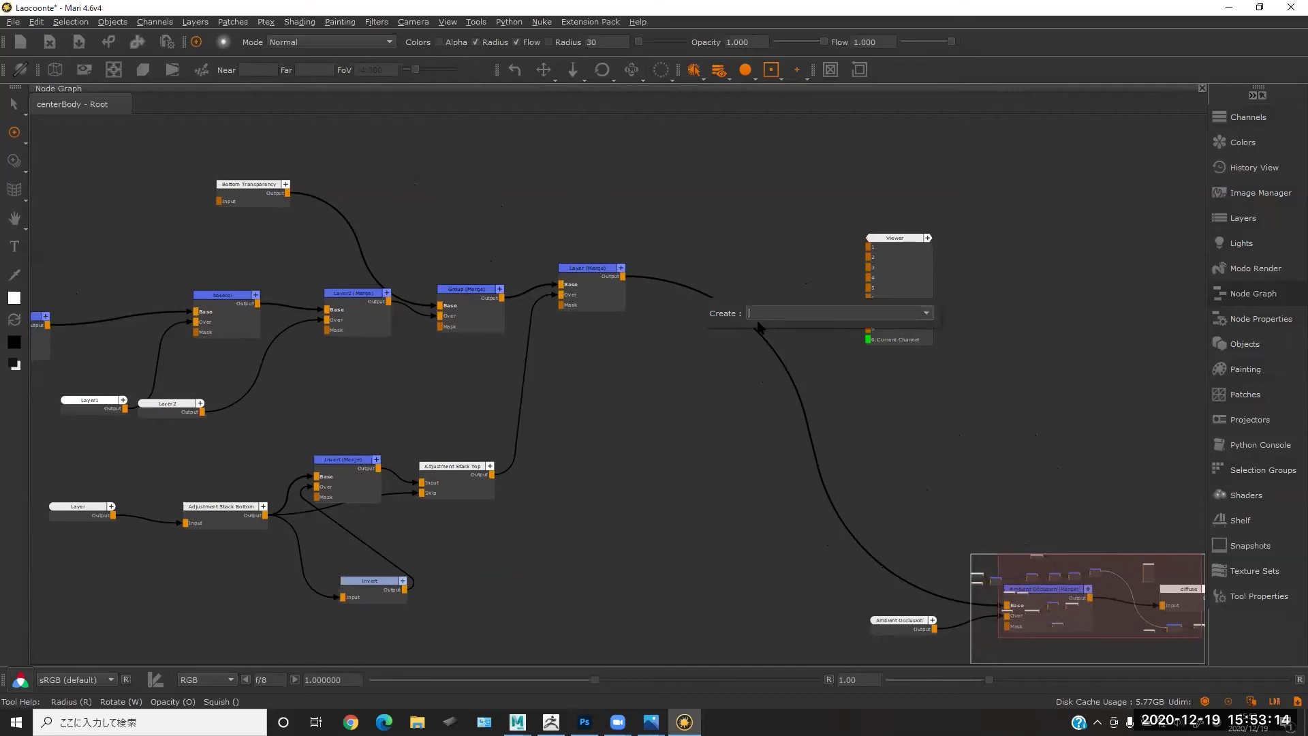
type("l")
left_click(785, 334)
left_click_drag(715, 304, 767, 301)
- Lower the input mid level of the inserted Levels node and return to the regular workspace layout
double_click(767, 301)
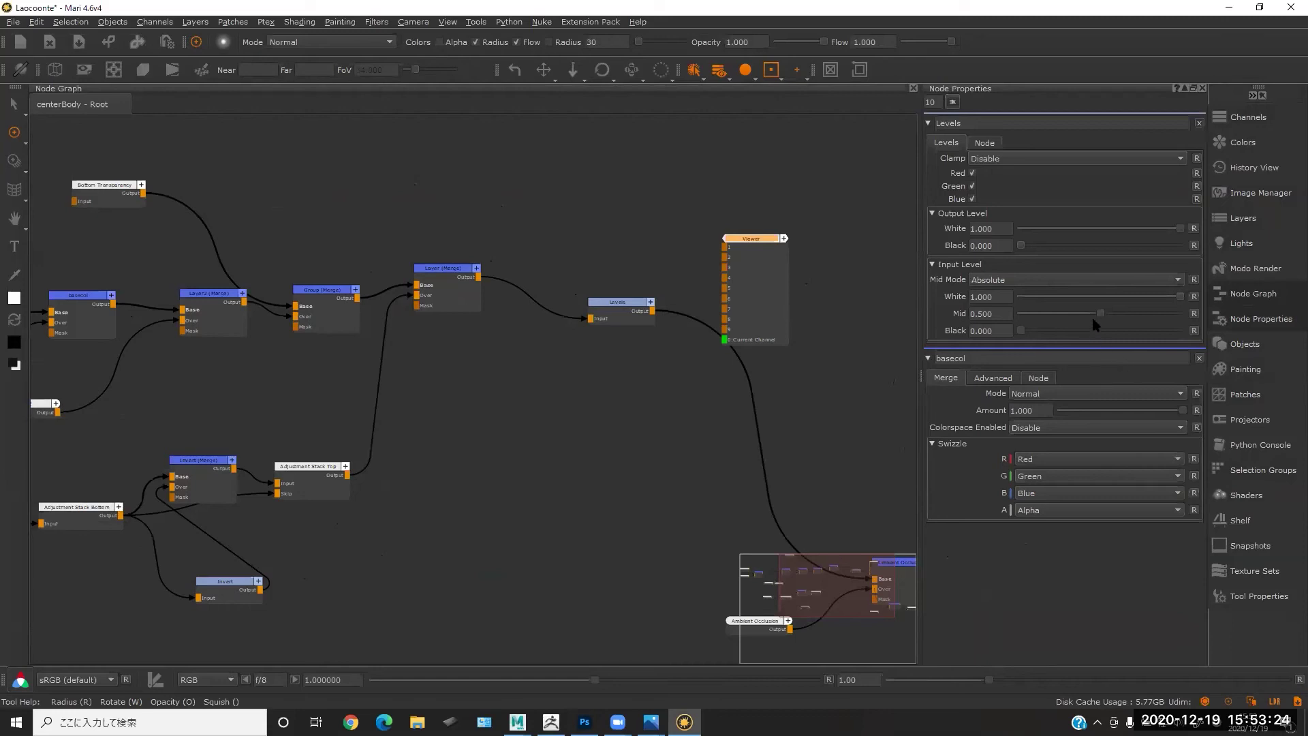
left_click_drag(1068, 320, 1064, 324)
left_click(673, 403)
key("space")
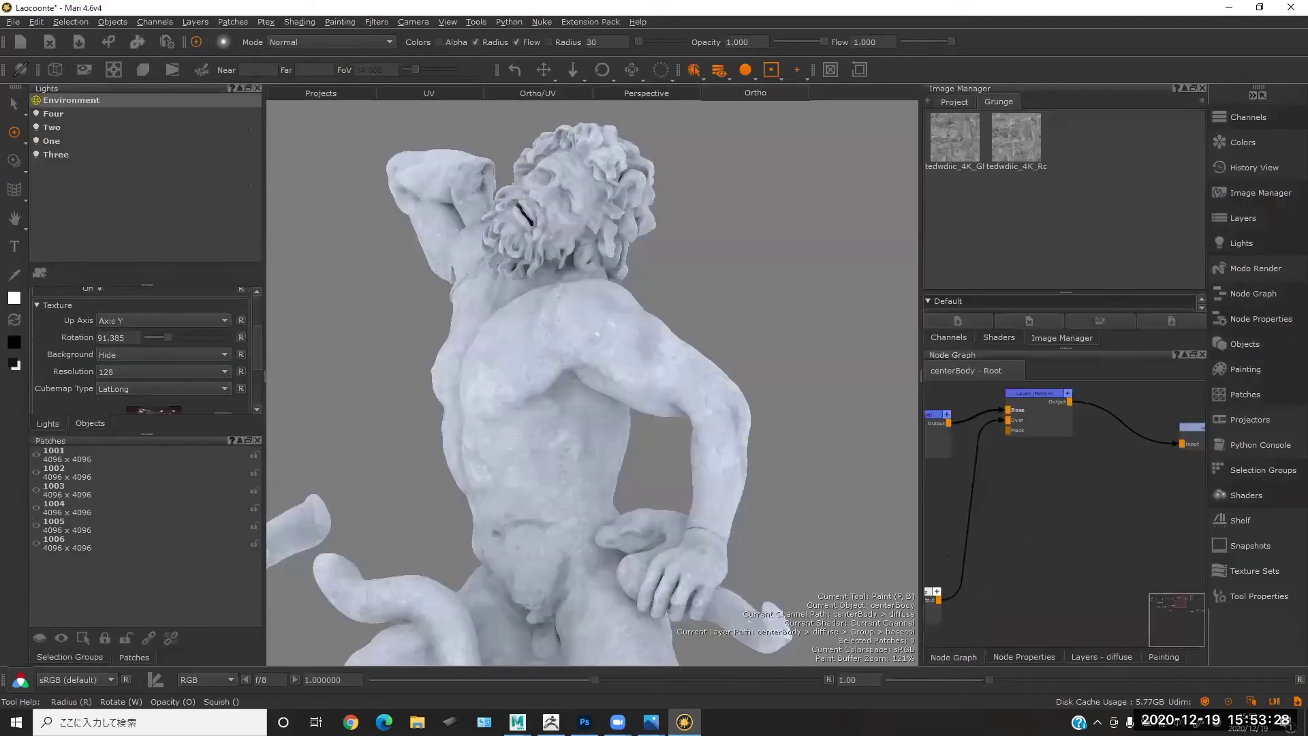
- Try a brush stroke across the statue's chest, clear it, and show the diffuse layer list
mouse_move(560, 365)
left_mouse_down()
mouse_move(635, 398)
mouse_move(613, 422)
left_mouse_up()
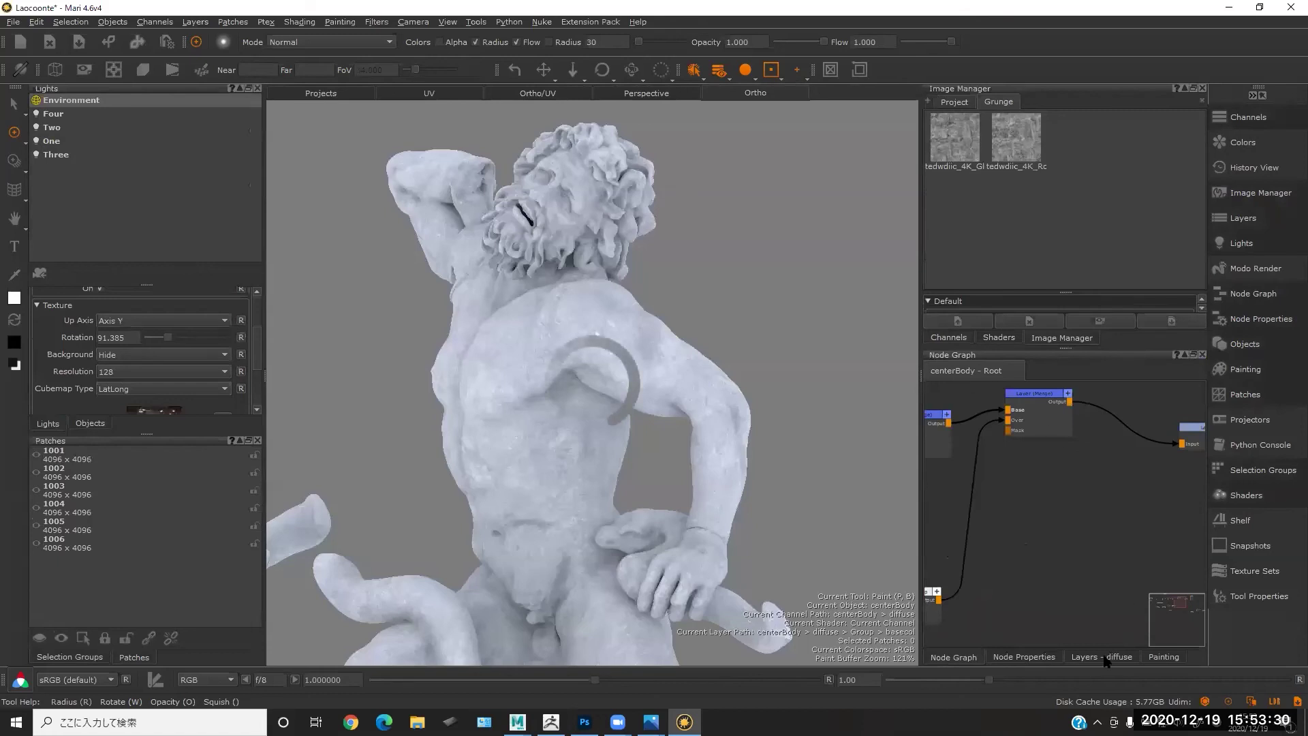
key("BackSpace")
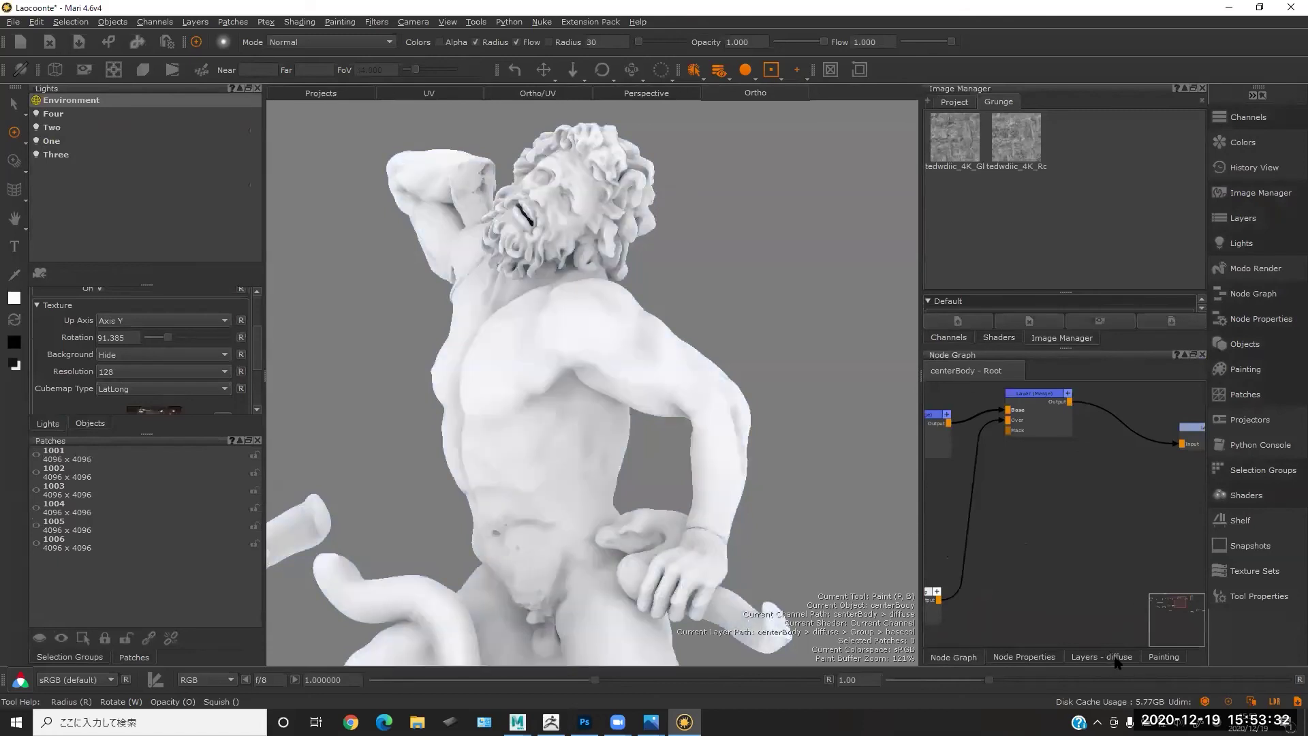
left_click(1109, 658)
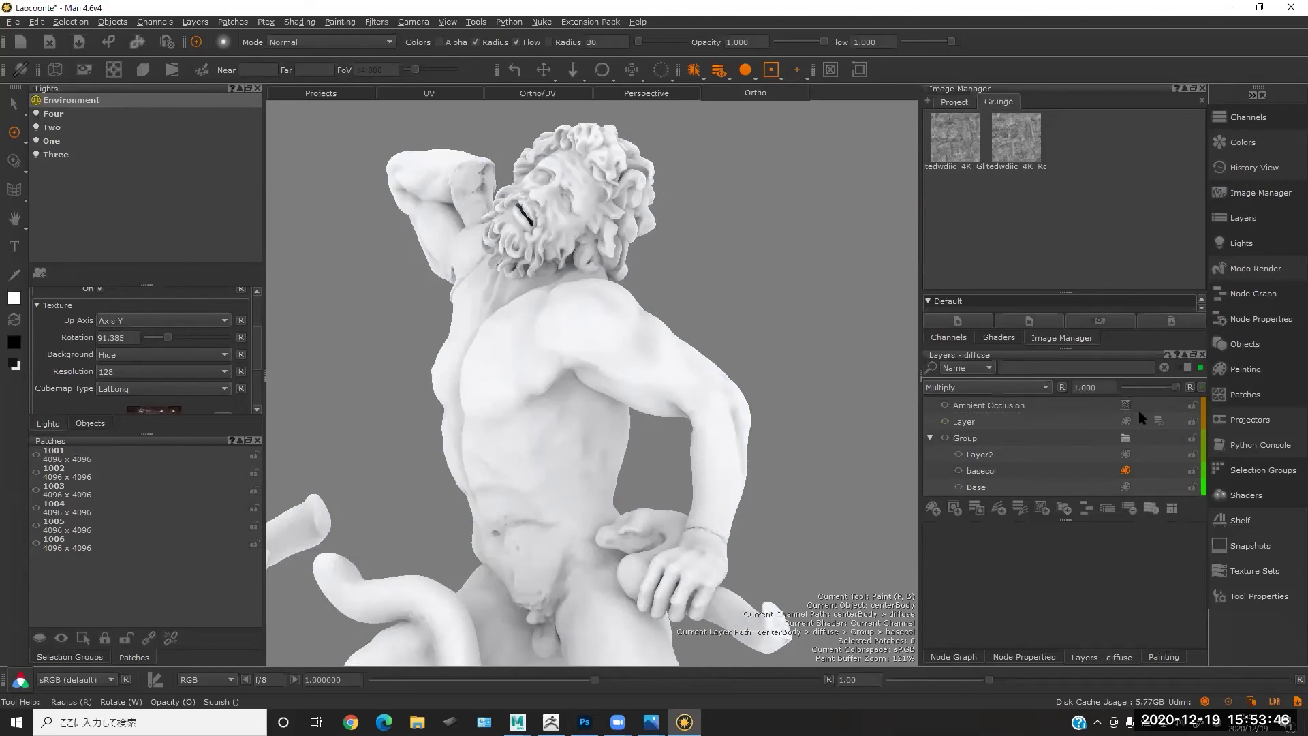
- In the graph's Levels node, set the input white level to 1.000 and the input mid level to 0.618
left_click(1262, 297)
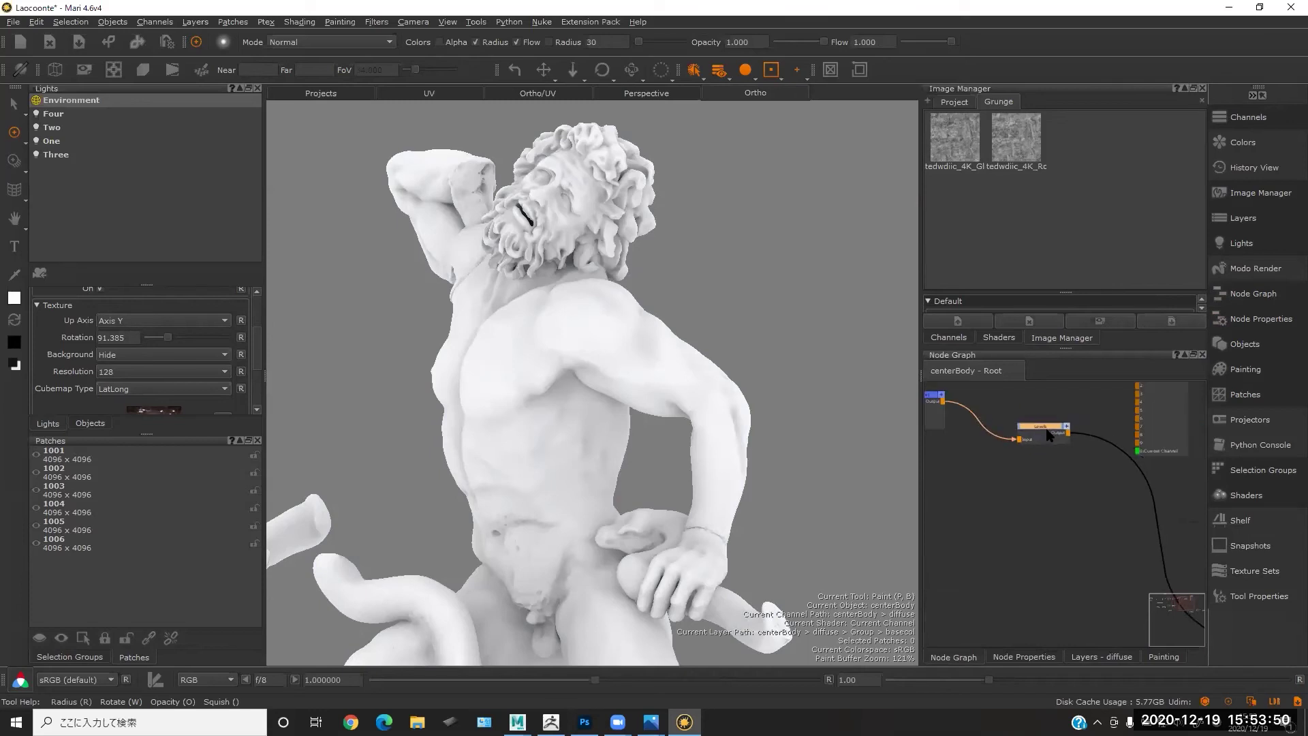
double_click(1052, 431)
left_click_drag(1124, 565, 1176, 565)
left_click_drag(1050, 580, 1112, 590)
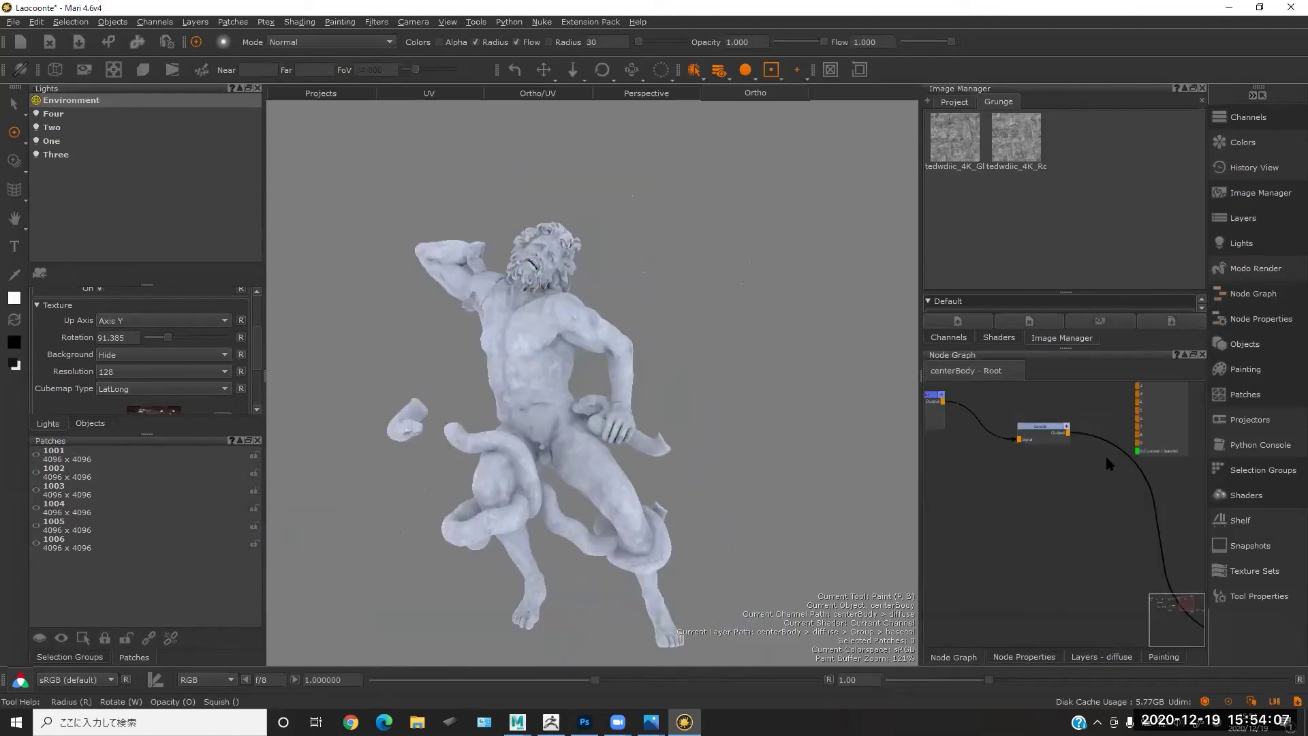
- Nudge the Levels node within the graph and enlarge the Node Graph to fill the workspace
middle_click_drag(1061, 458, 1103, 423)
scroll(1037, 469, "up", 1)
scroll(980, 467, "down", 1)
middle_click_drag(981, 468, 1101, 436)
left_click_drag(1056, 424, 1057, 441)
middle_click_drag(1185, 452, 1096, 445)
mouse_move(1087, 440)
left_mouse_down()
mouse_move(1099, 428)
mouse_move(1092, 446)
left_mouse_up()
scroll(1031, 428, "up", 3)
middle_click_drag(1067, 455, 1108, 452)
left_click(1071, 433)
scroll(1063, 436, "down", 1)
key("ctrl+space")
middle_click_drag(774, 357, 847, 362)
scroll(847, 363, "down", 1)
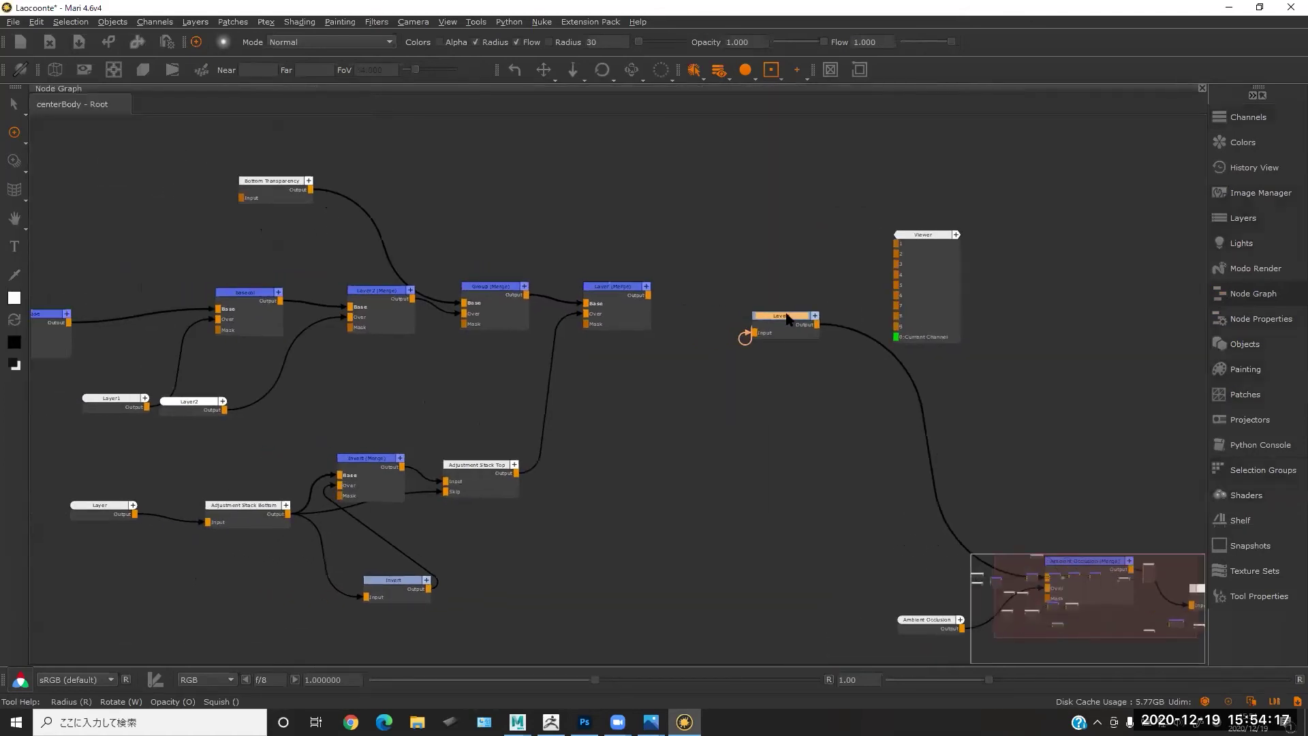
- Connect the Levels input to the Layer (Merge) output and move the Levels node up level with it
left_click_drag(754, 333, 647, 297)
left_click_drag(782, 313, 789, 279)
middle_click_drag(636, 300, 727, 316)
scroll(727, 316, "down", 1)
mouse_move(868, 304)
left_mouse_down()
mouse_move(848, 310)
mouse_move(865, 306)
left_mouse_up()
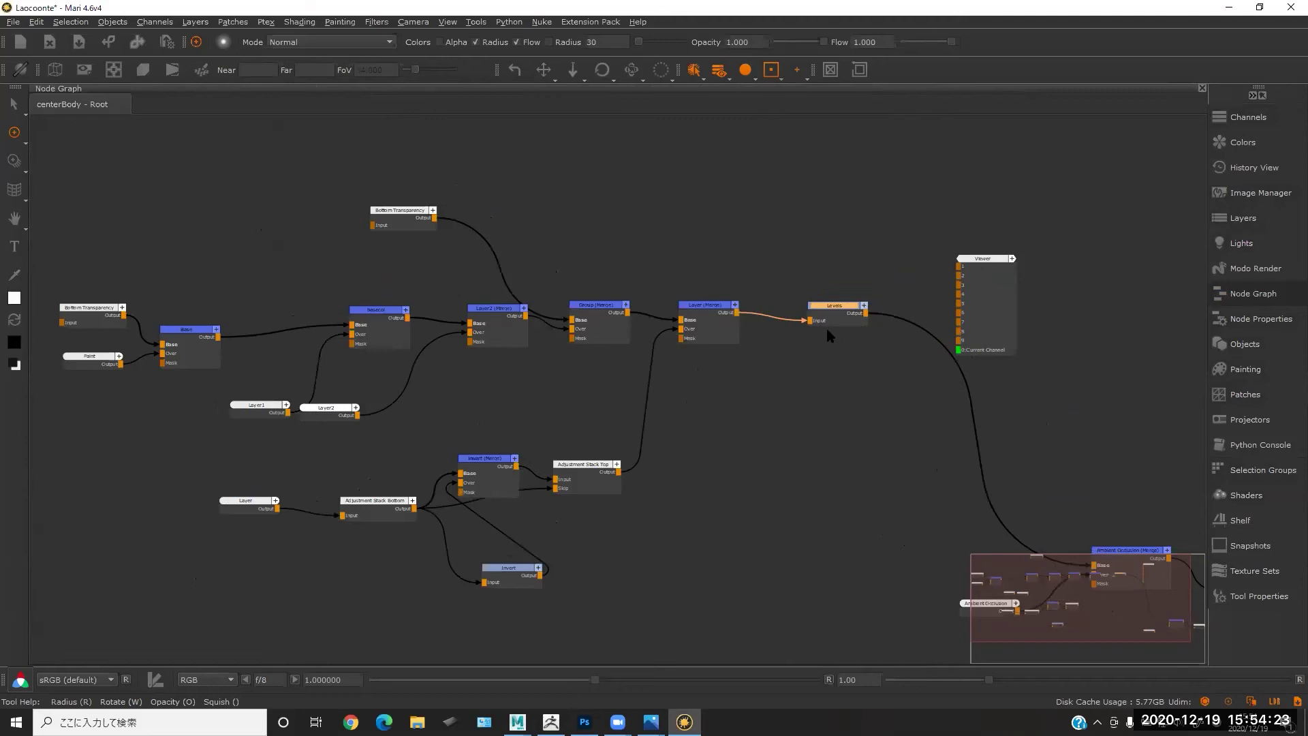
- Move Adjustment Stack Top up beneath Layer (Merge), and shift the Invert, Adjustment Stack Bottom and Layer nodes further left
middle_click_drag(686, 345, 813, 353)
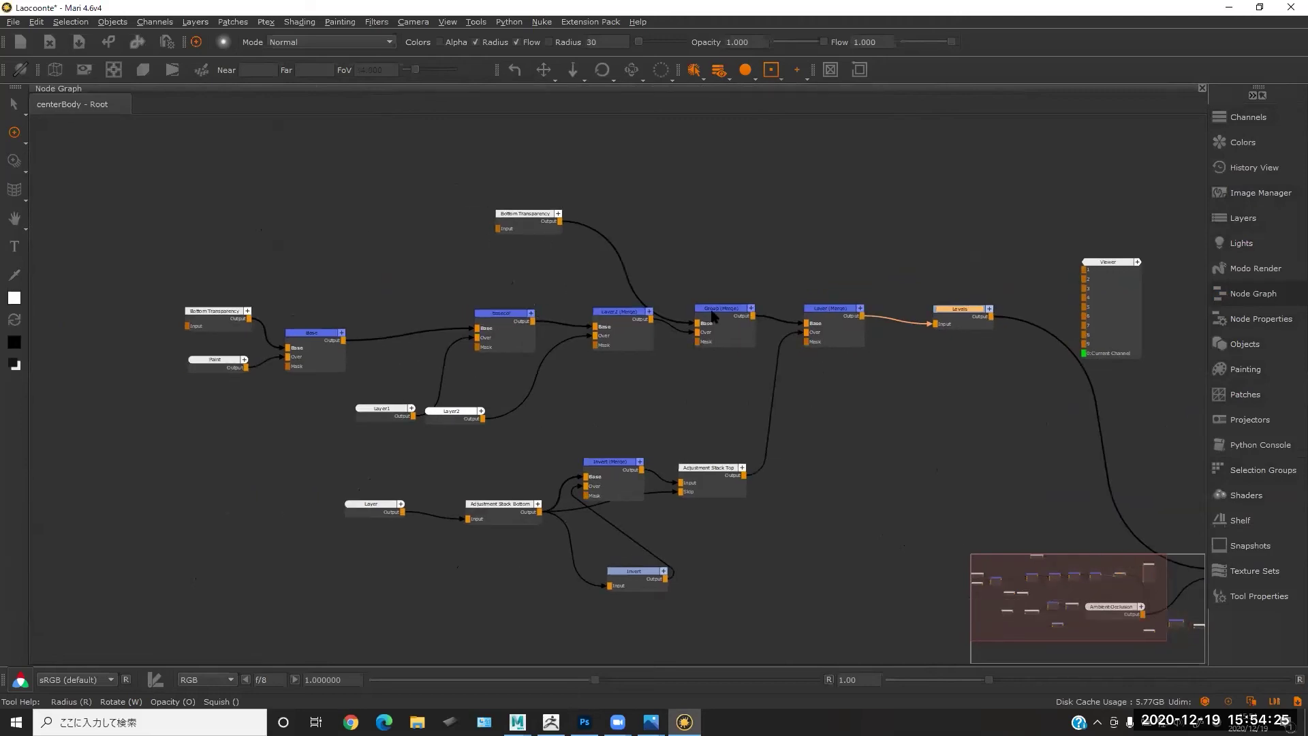
middle_click_drag(712, 315, 643, 316)
scroll(682, 401, "up", 1)
left_click_drag(656, 477, 707, 408)
left_click_drag(565, 587, 538, 585)
left_click_drag(405, 519, 378, 525)
left_click_drag(288, 518, 192, 536)
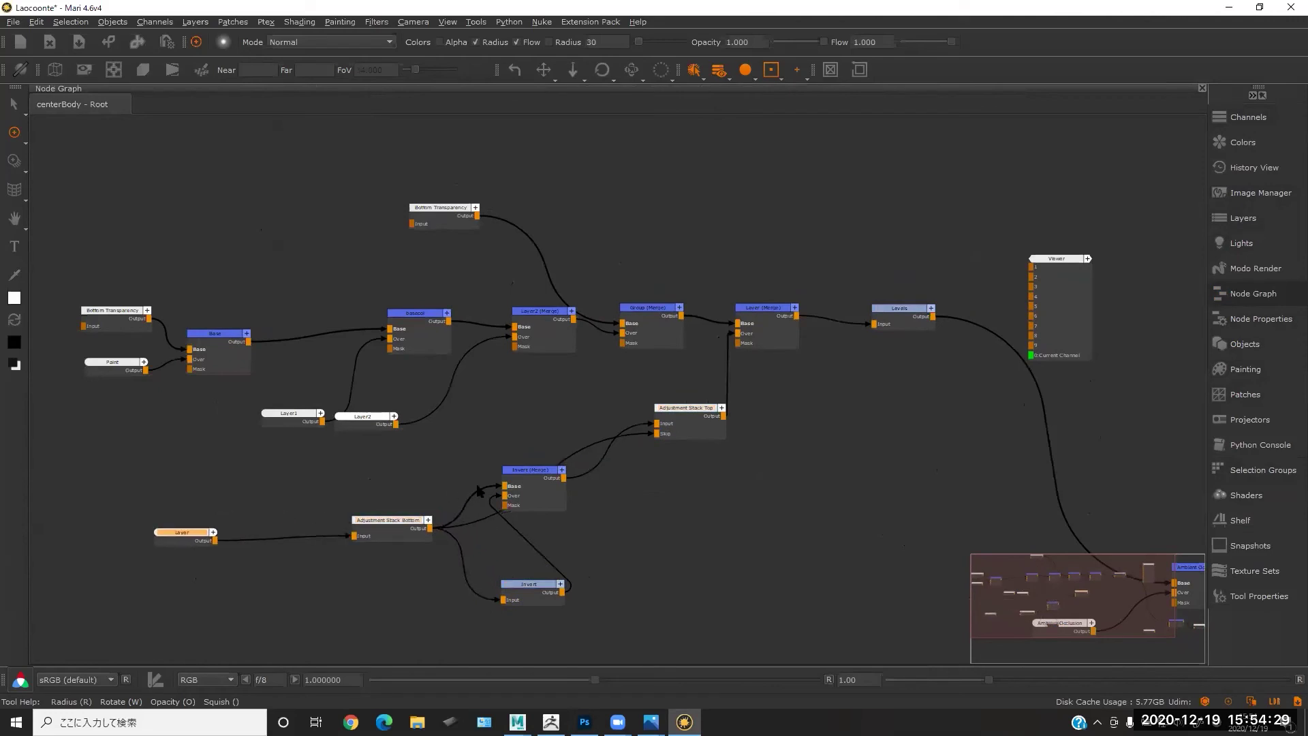
- Spread Adjustment Stack Bottom, Invert and Invert (Merge) apart so their connections no longer cross, and nudge Adjustment Stack Top
left_click_drag(403, 524, 305, 524)
left_click_drag(523, 476, 511, 489)
left_click_drag(532, 583, 445, 581)
left_click_drag(524, 482, 557, 507)
left_click(668, 406)
left_click_drag(667, 407, 643, 397)
- Fine-tune the spacing between the Invert (Merge) and Invert nodes in the layer's adjustment stack
middle_click_drag(552, 510, 656, 491)
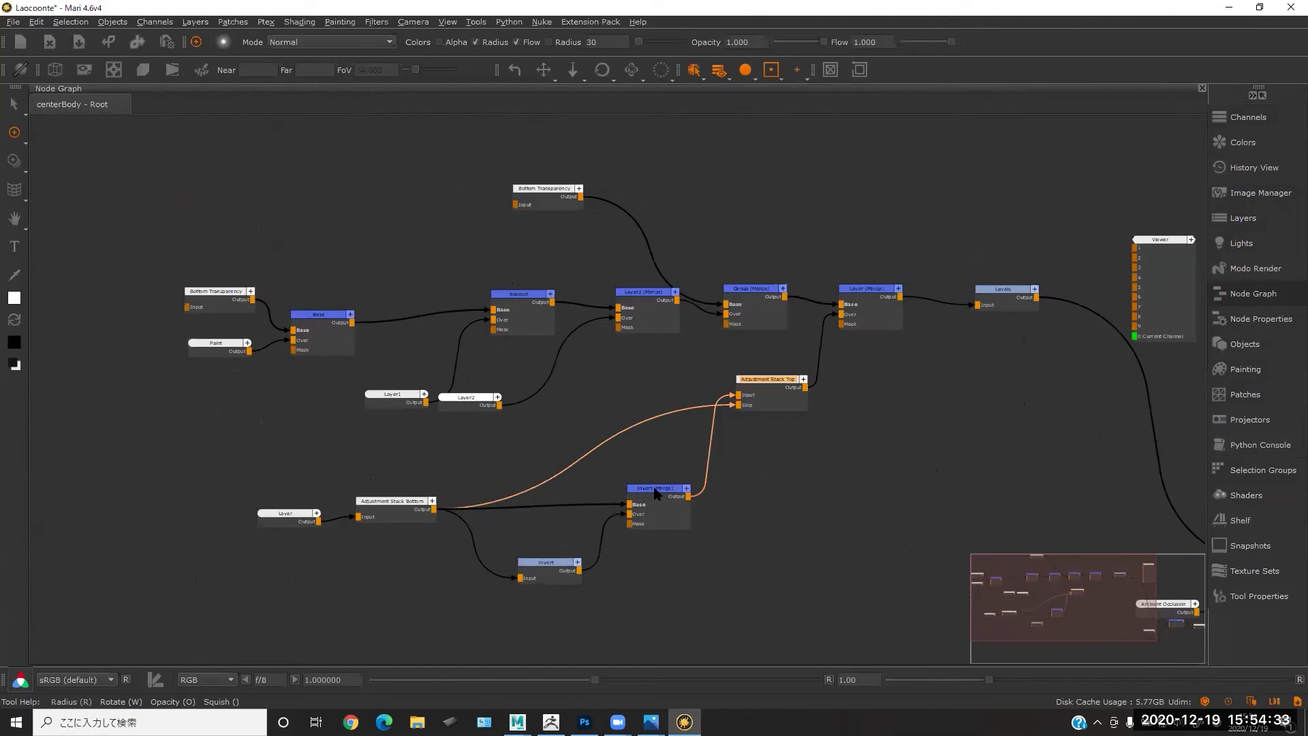
left_click_drag(656, 491, 644, 466)
left_click_drag(551, 564, 500, 556)
left_click_drag(643, 468, 635, 482)
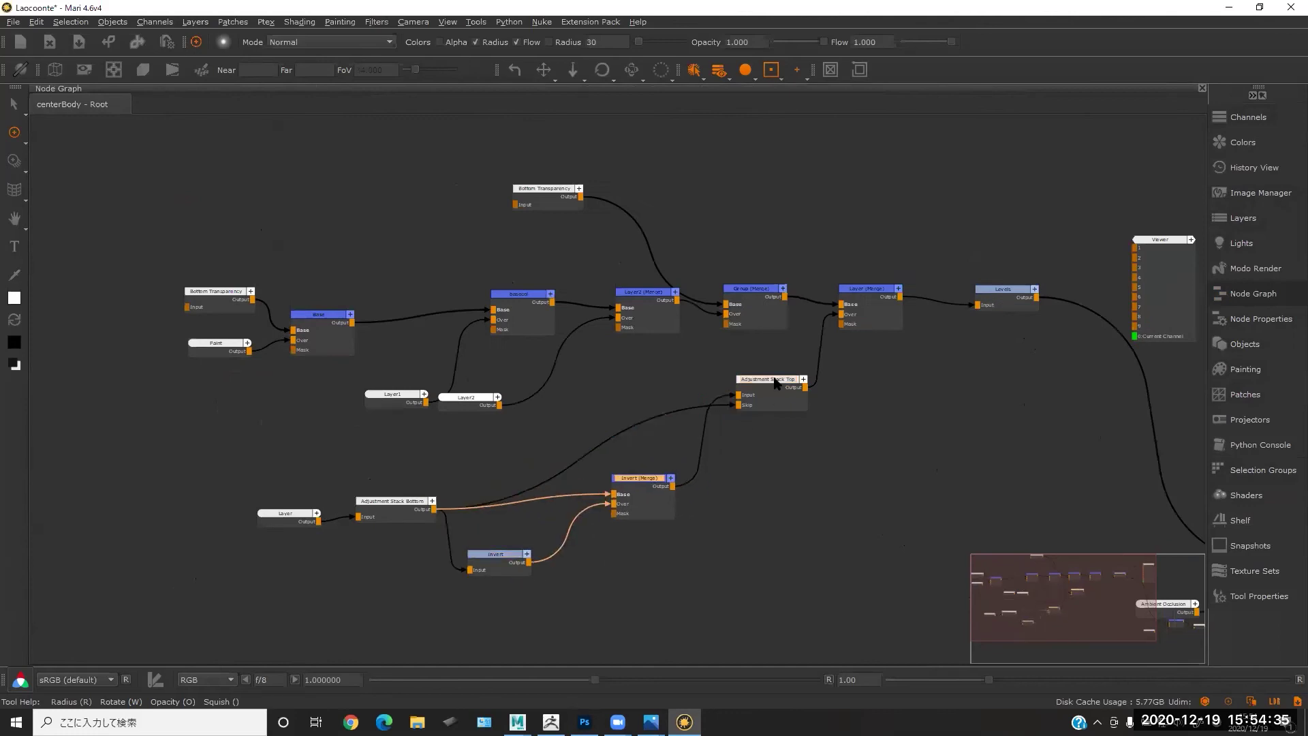
- Move Adjustment Stack Top closer to Layer (Merge) and align the Levels node with the main merge chain
left_click_drag(782, 383, 790, 401)
middle_click_drag(1020, 358, 912, 385)
scroll(899, 381, "up", 2)
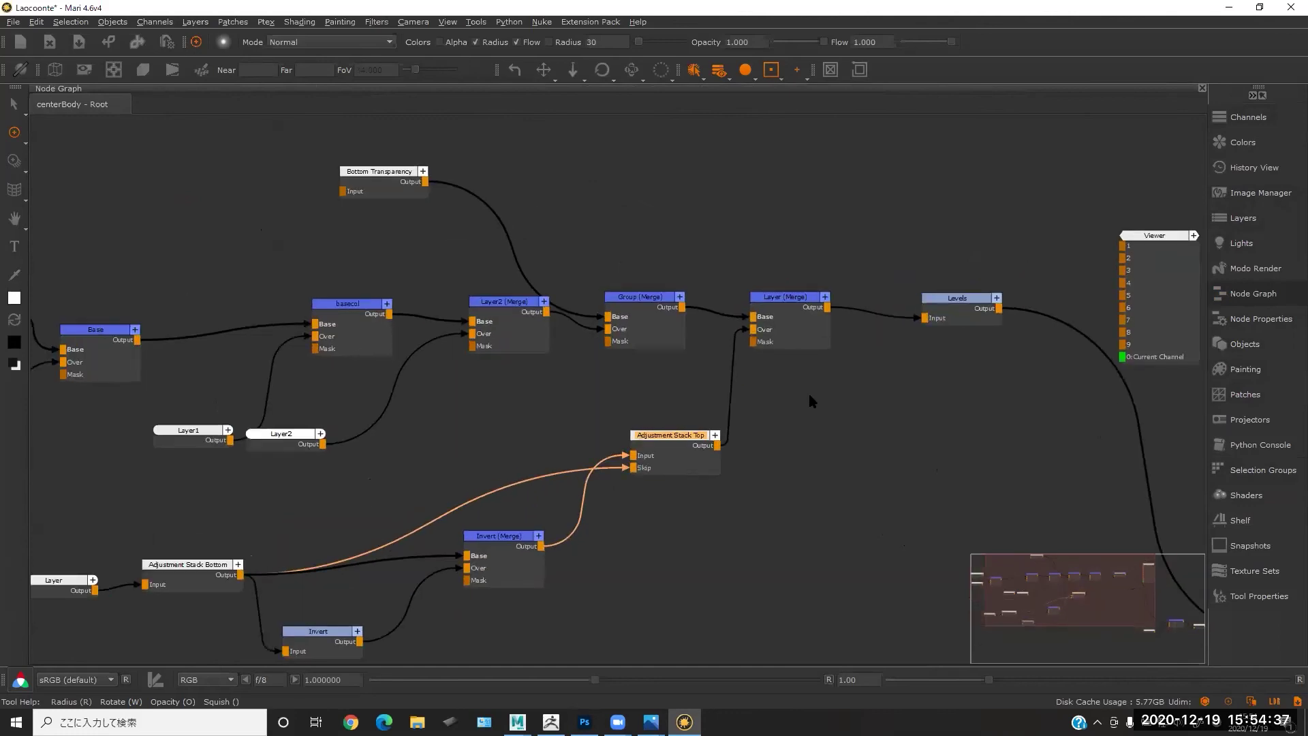
middle_click_drag(805, 359, 917, 286)
scroll(917, 286, "down", 1)
left_click_drag(816, 356, 801, 325)
middle_click_drag(1088, 218, 944, 262)
left_click_drag(925, 275, 926, 269)
middle_click_drag(924, 248, 853, 274)
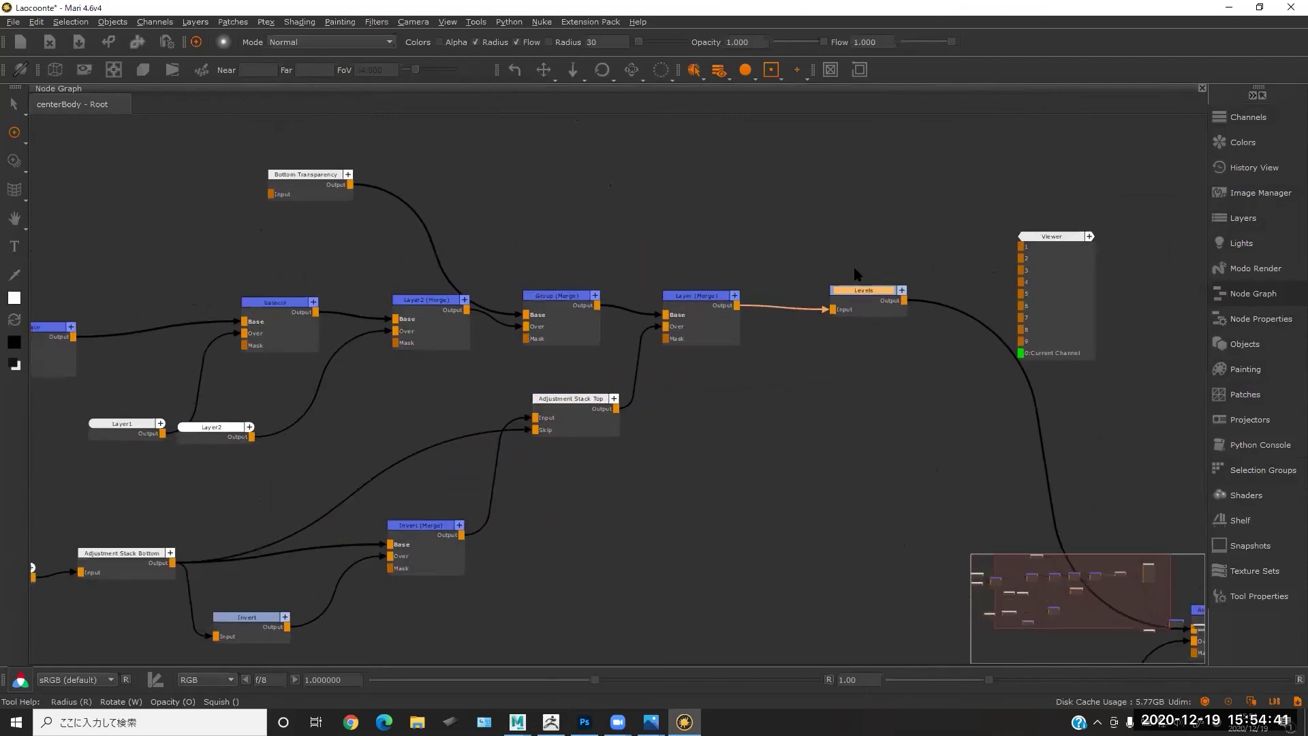
scroll(851, 275, "up", 1)
mouse_move(888, 297)
left_mouse_down()
mouse_move(927, 296)
mouse_move(899, 304)
left_mouse_up()
middle_click_drag(768, 402, 844, 332)
scroll(843, 332, "down", 1)
left_click(839, 333)
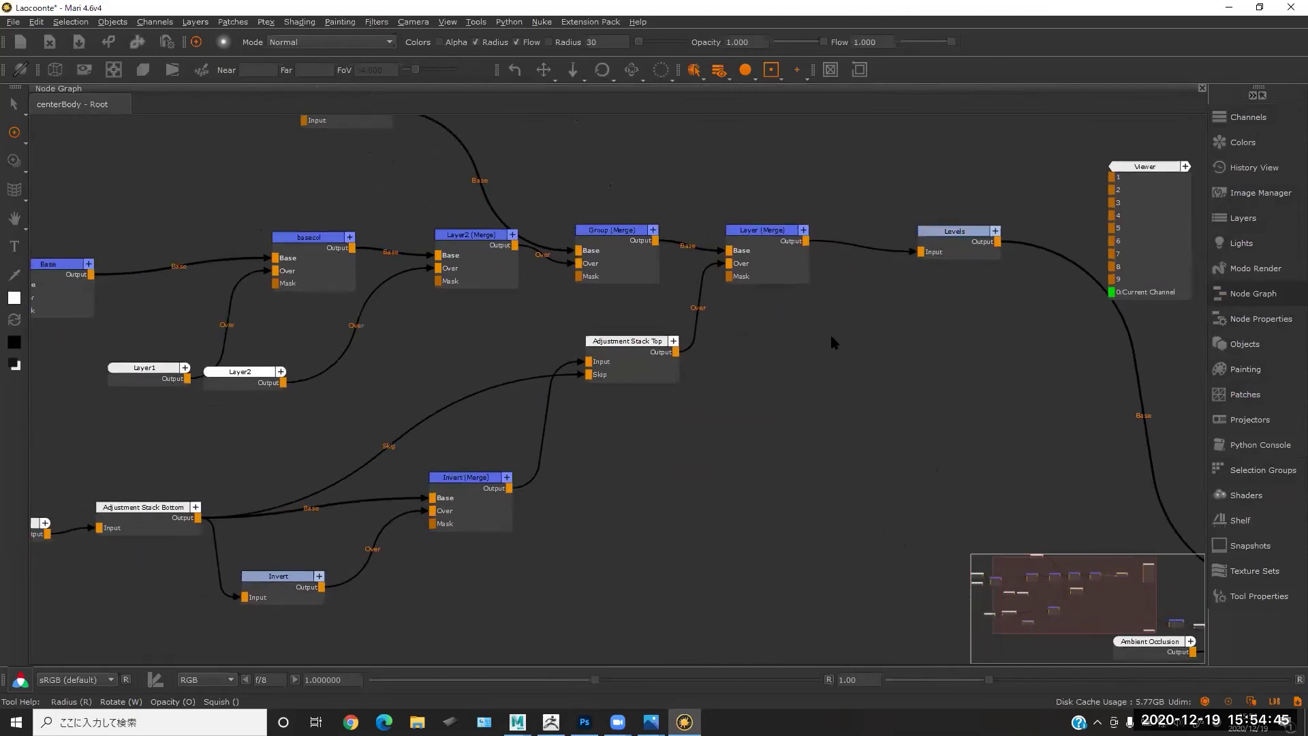
key("Tab")
type("d")
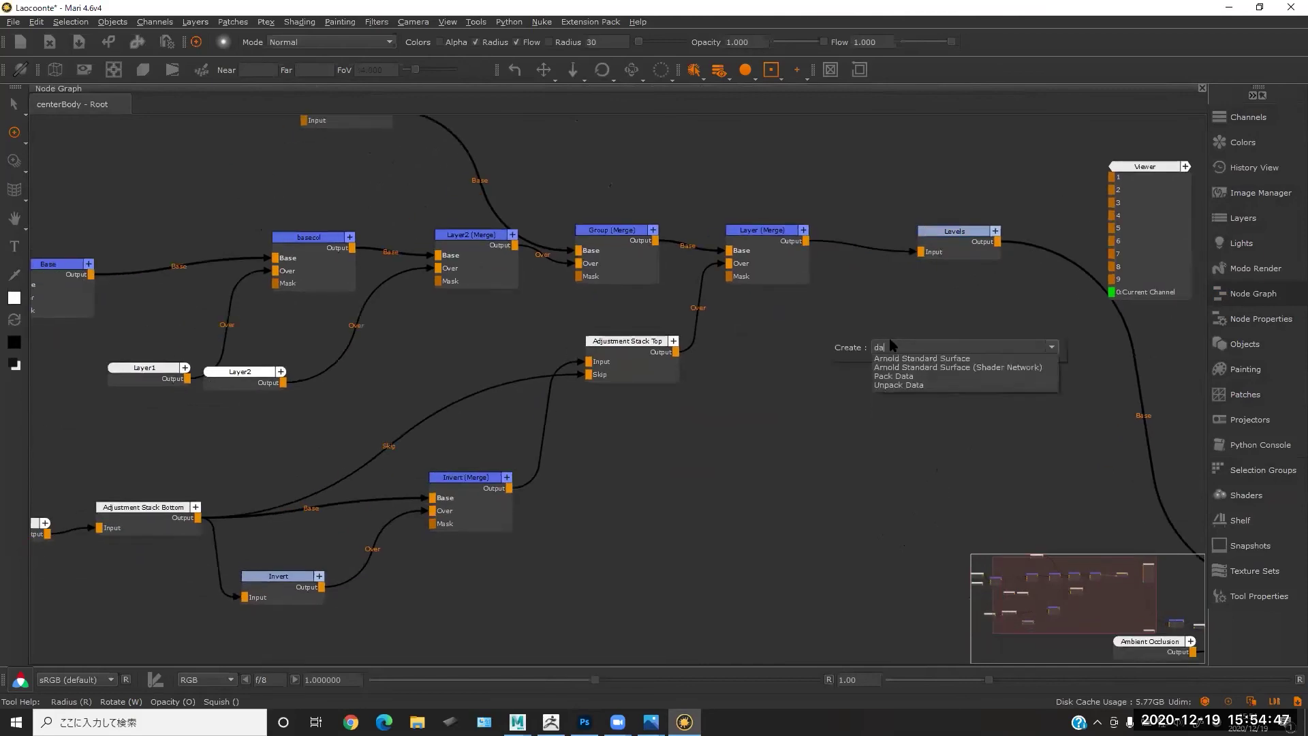
key("BackSpace")
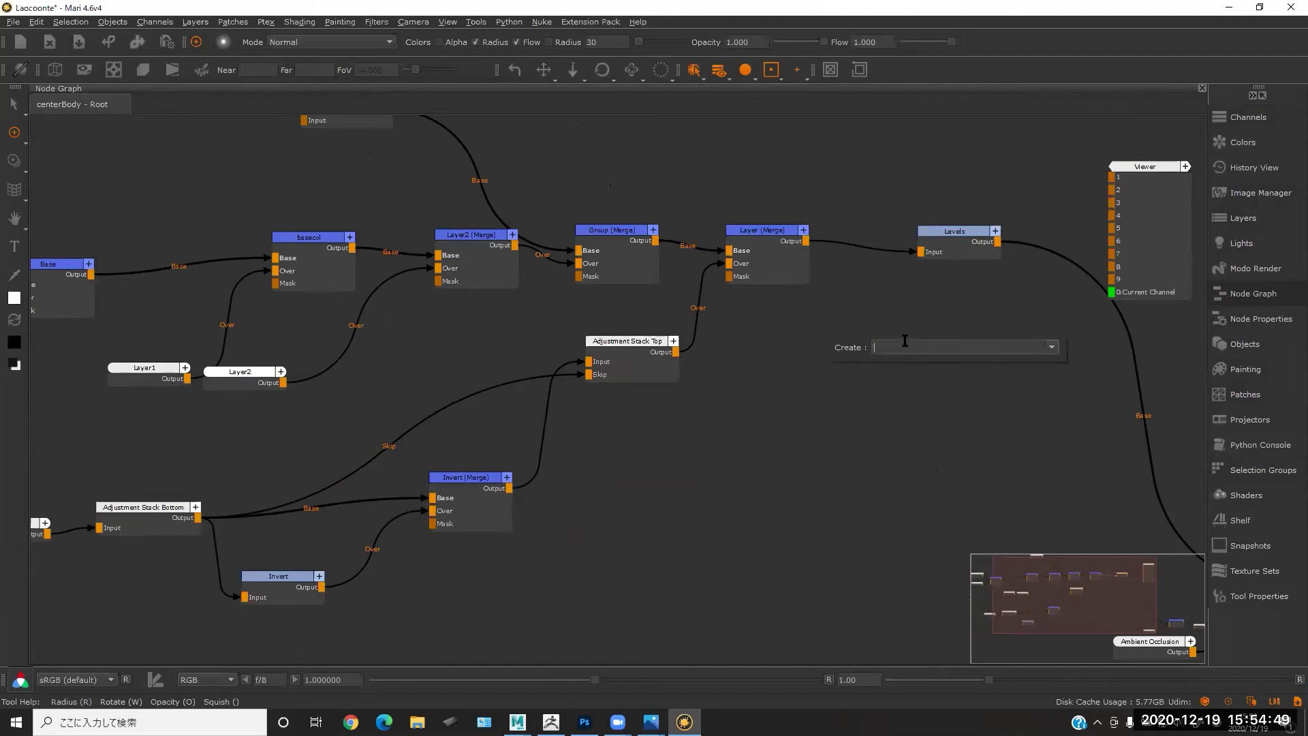
key("Escape")
- Create a Merge node, make room by moving Levels right, and insert it between Layer (Merge) and Levels
key("m")
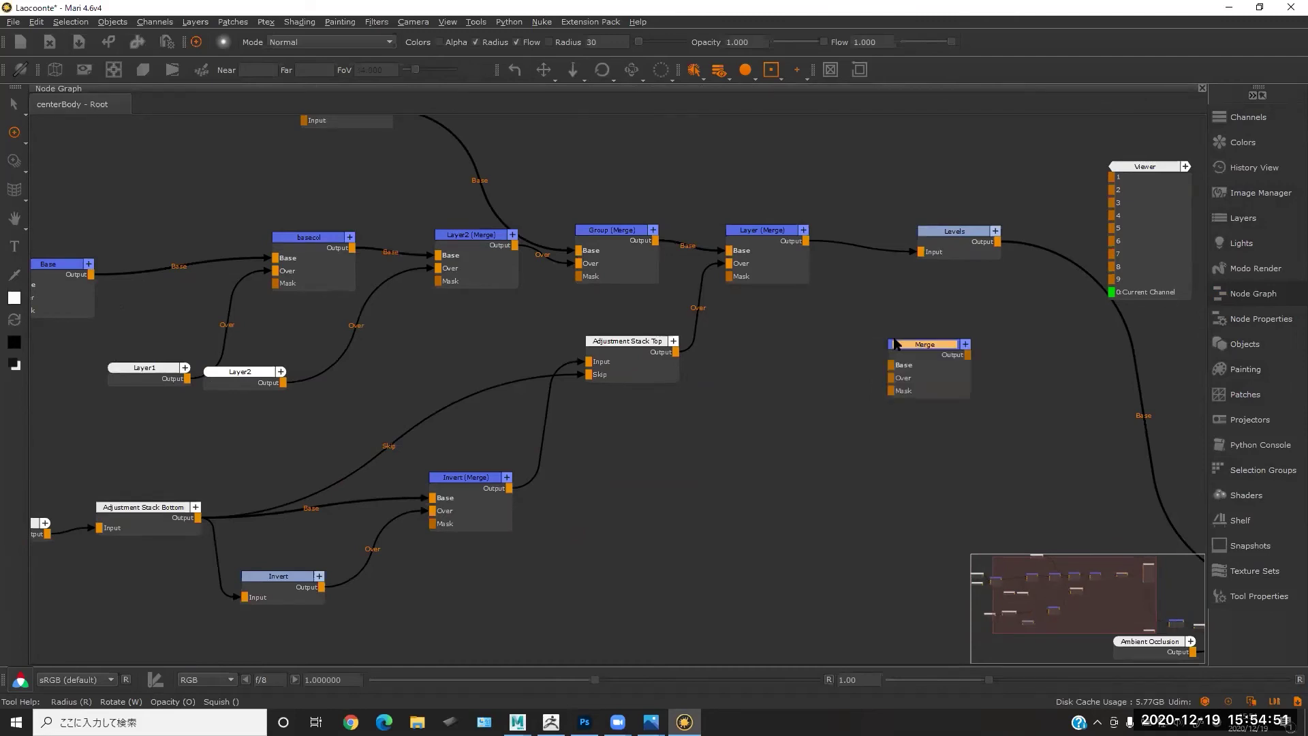
left_click_drag(935, 342, 904, 322)
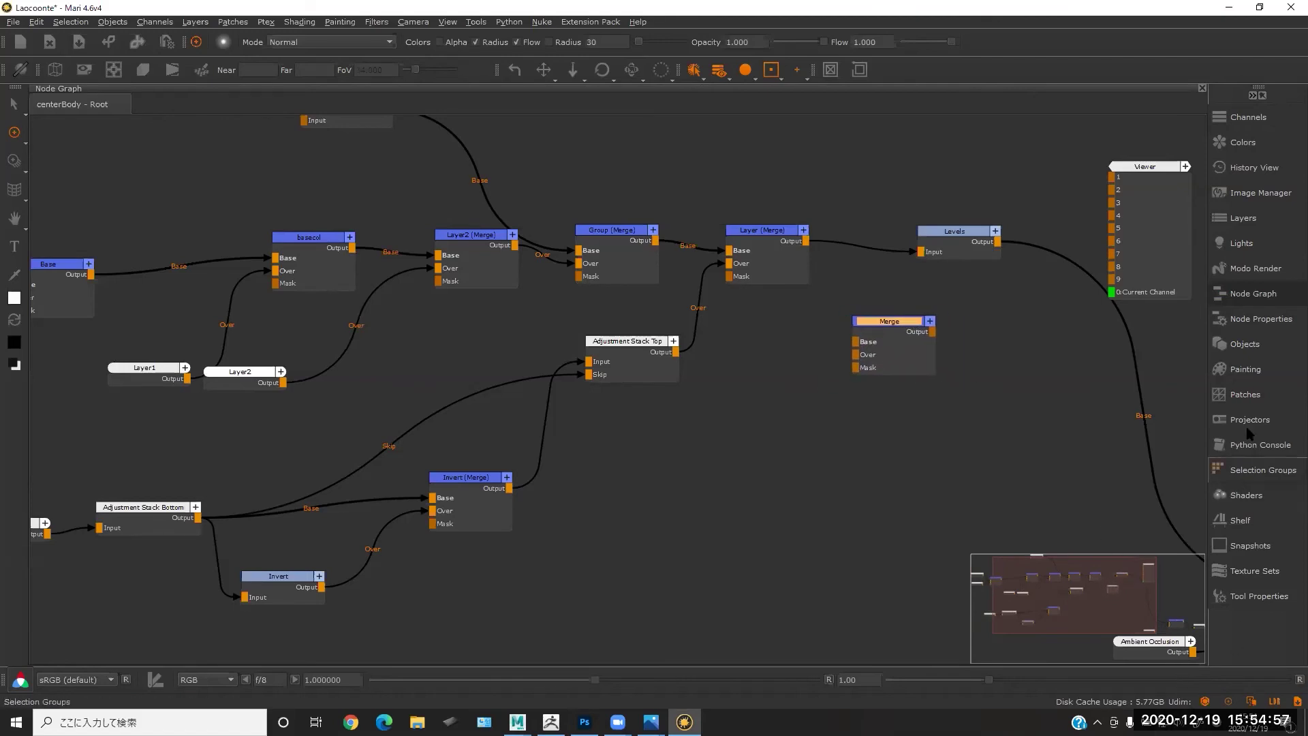
left_click_drag(895, 327, 905, 282)
left_click_drag(874, 239, 862, 343)
left_click_drag(952, 233, 1027, 222)
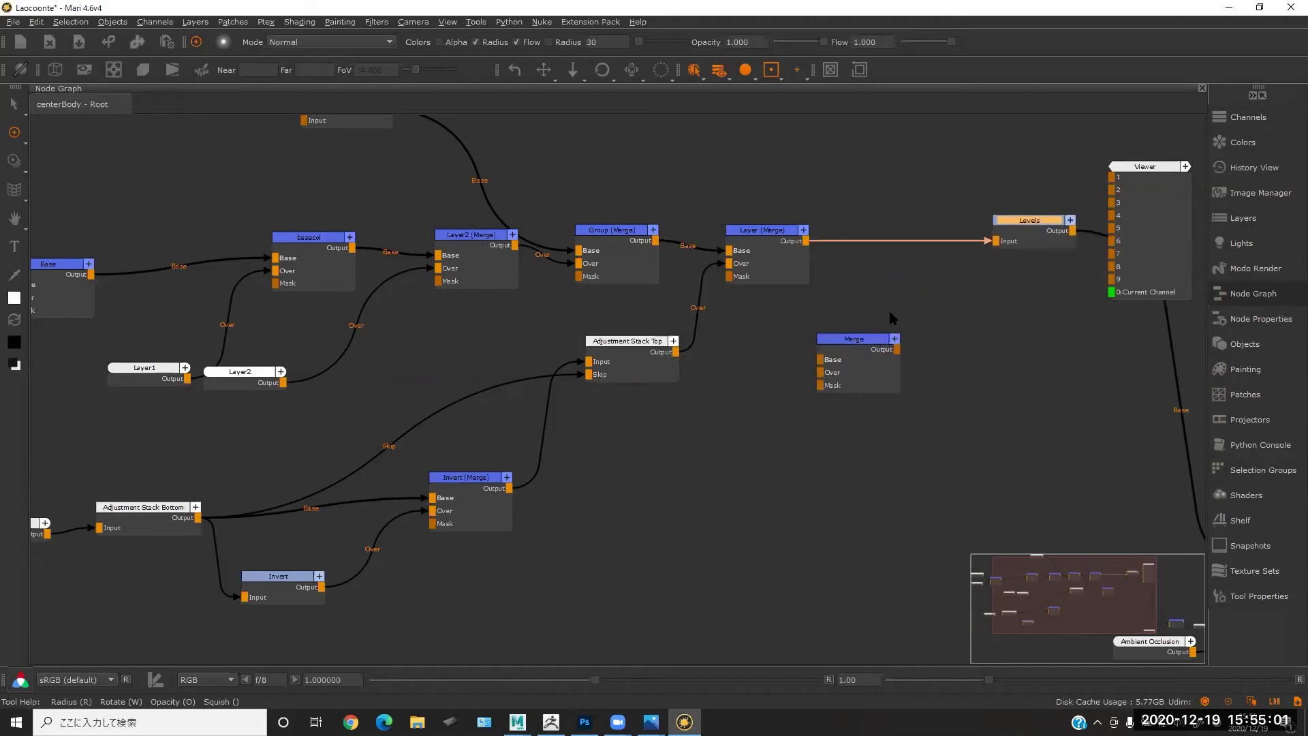
left_click_drag(864, 359, 906, 265)
- Create a 4096 x 4096, 16bit (Half) Paint node in sRGB and connect its output to the new Merge node's Over input
middle_click_drag(879, 345, 934, 327)
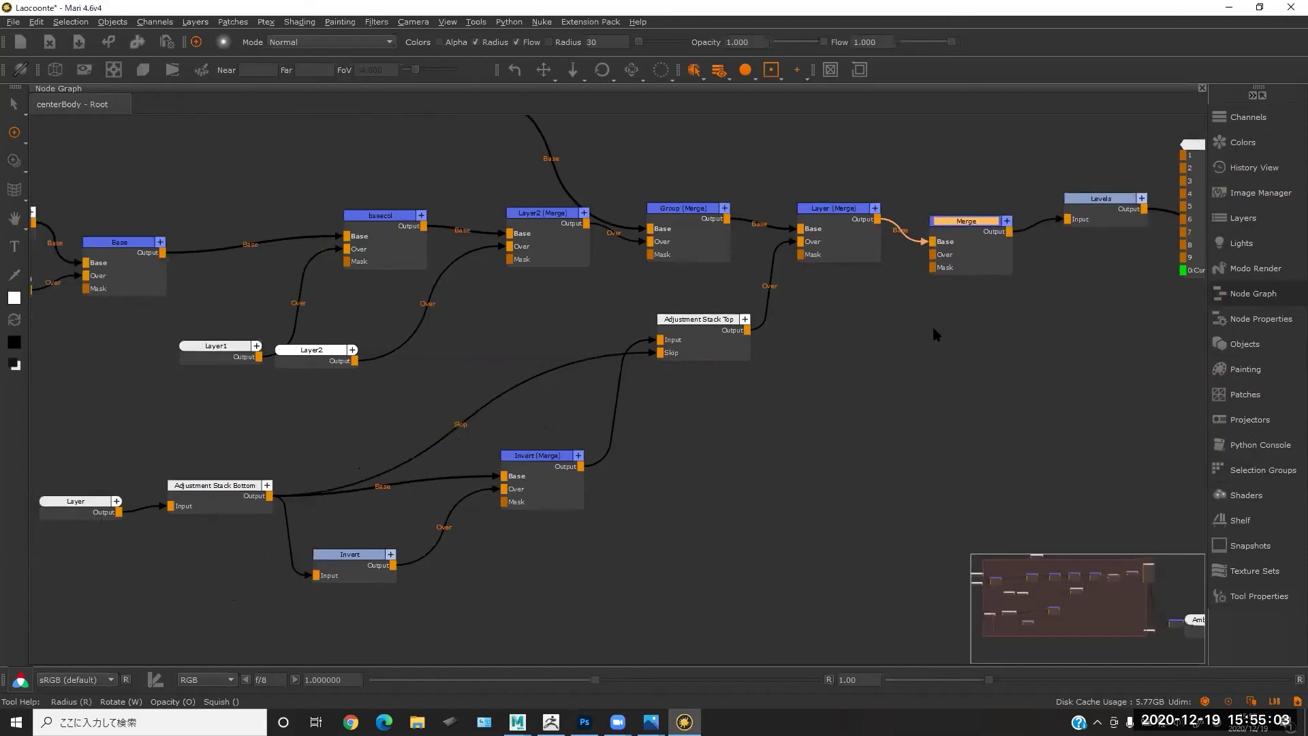
key("p")
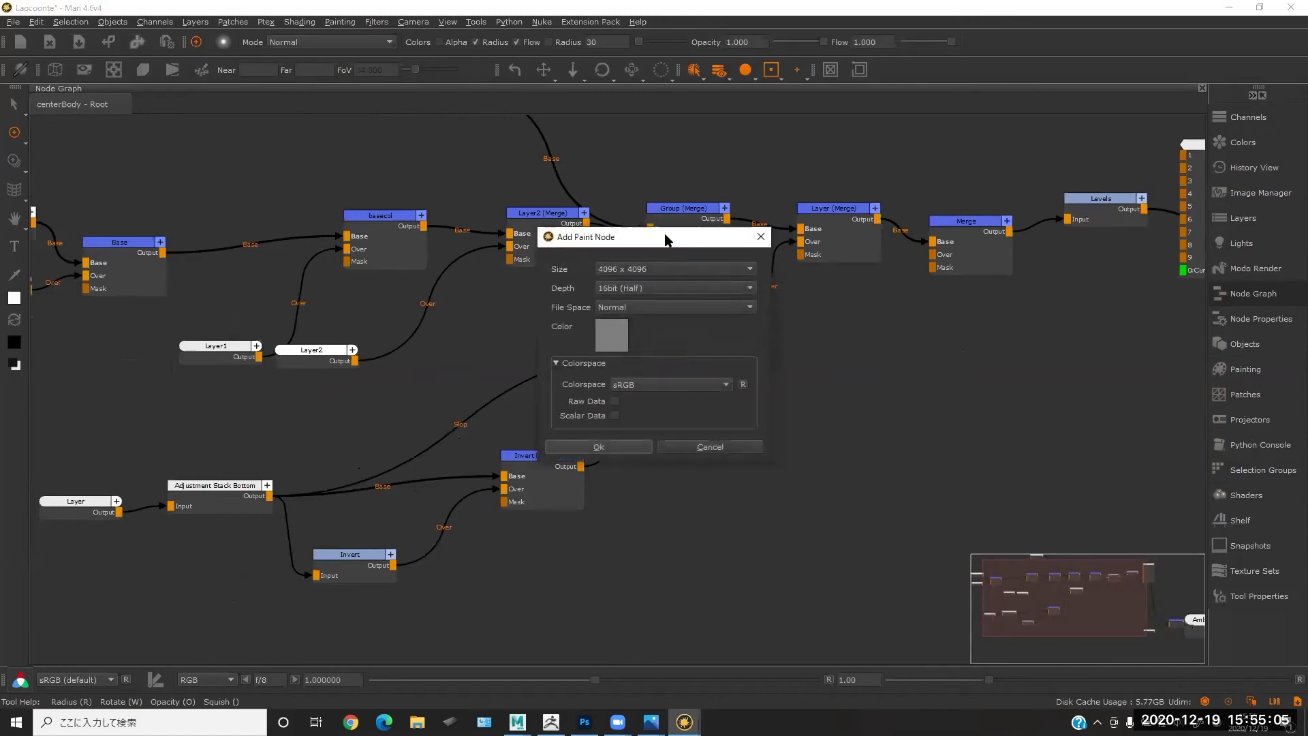
left_click_drag(652, 247, 685, 256)
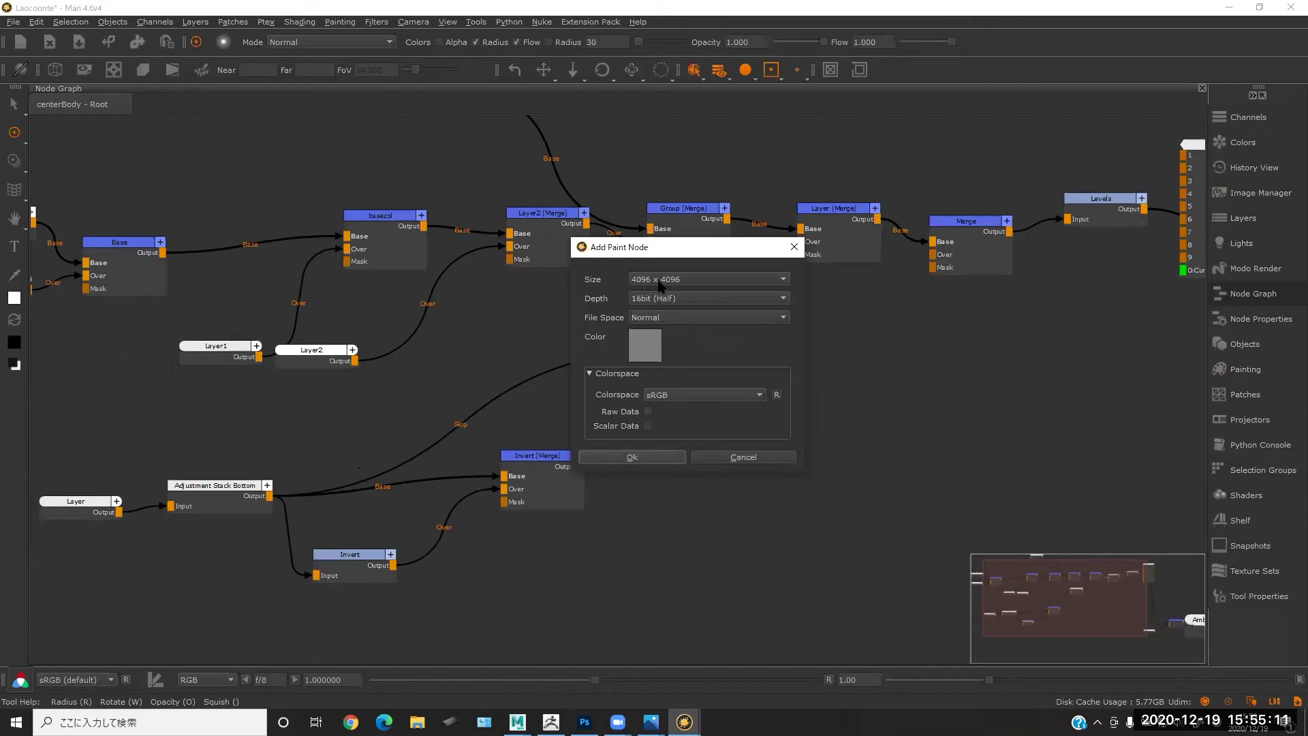
left_click(639, 457)
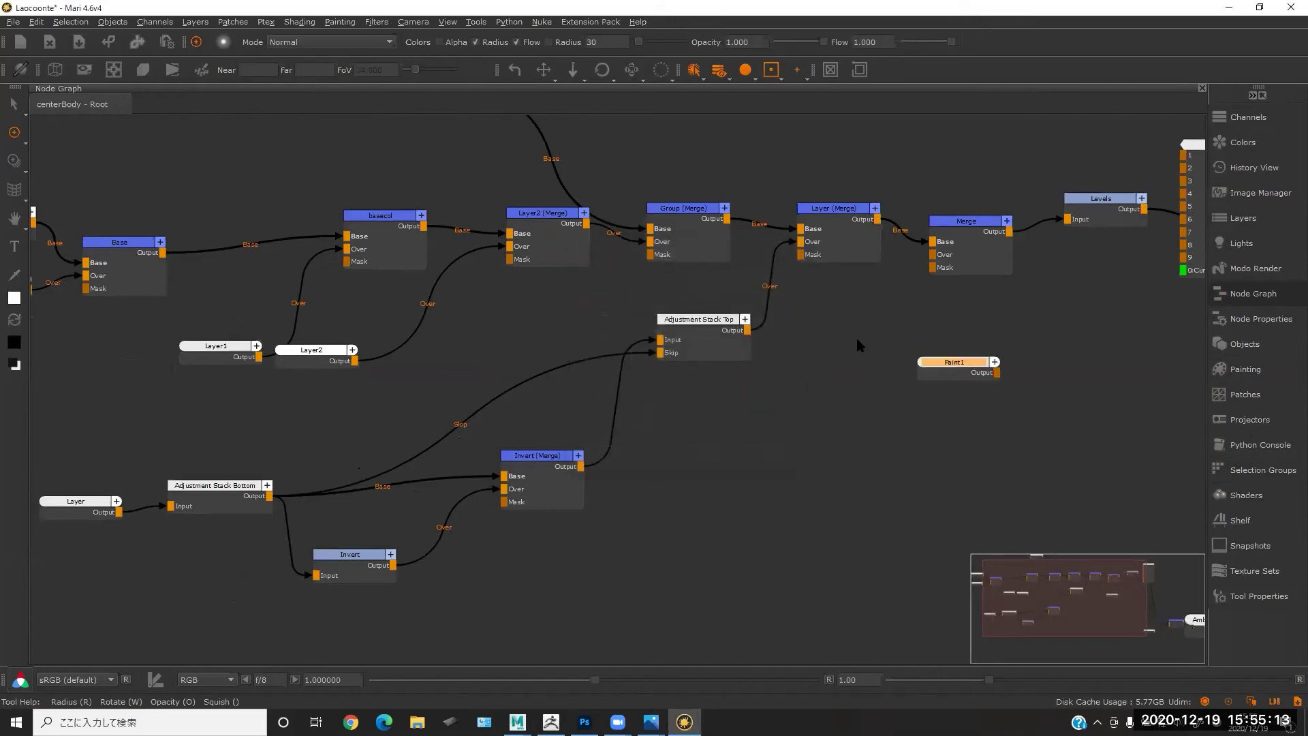
left_click_drag(886, 350, 895, 368)
left_click_drag(899, 371, 942, 256)
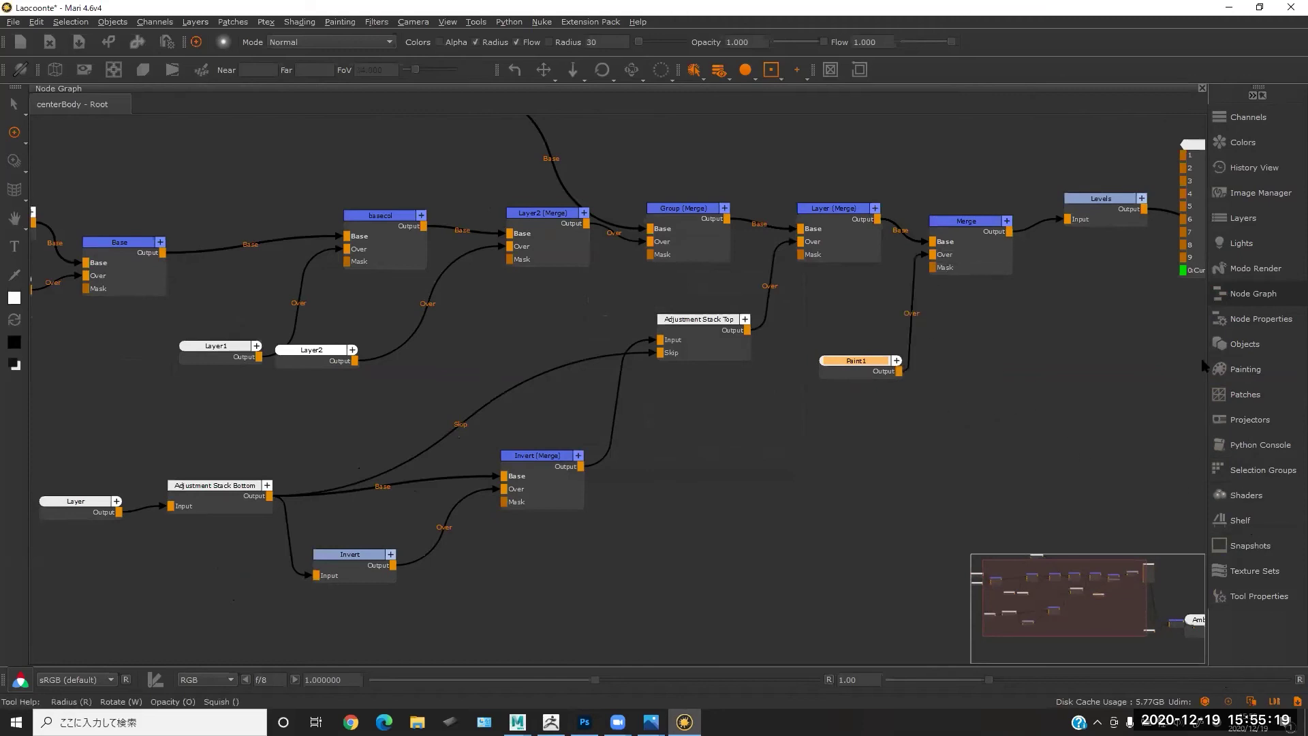
- Return to the regular workspace layout, show the diffuse layers and select the Merge layer
key("ctrl+space")
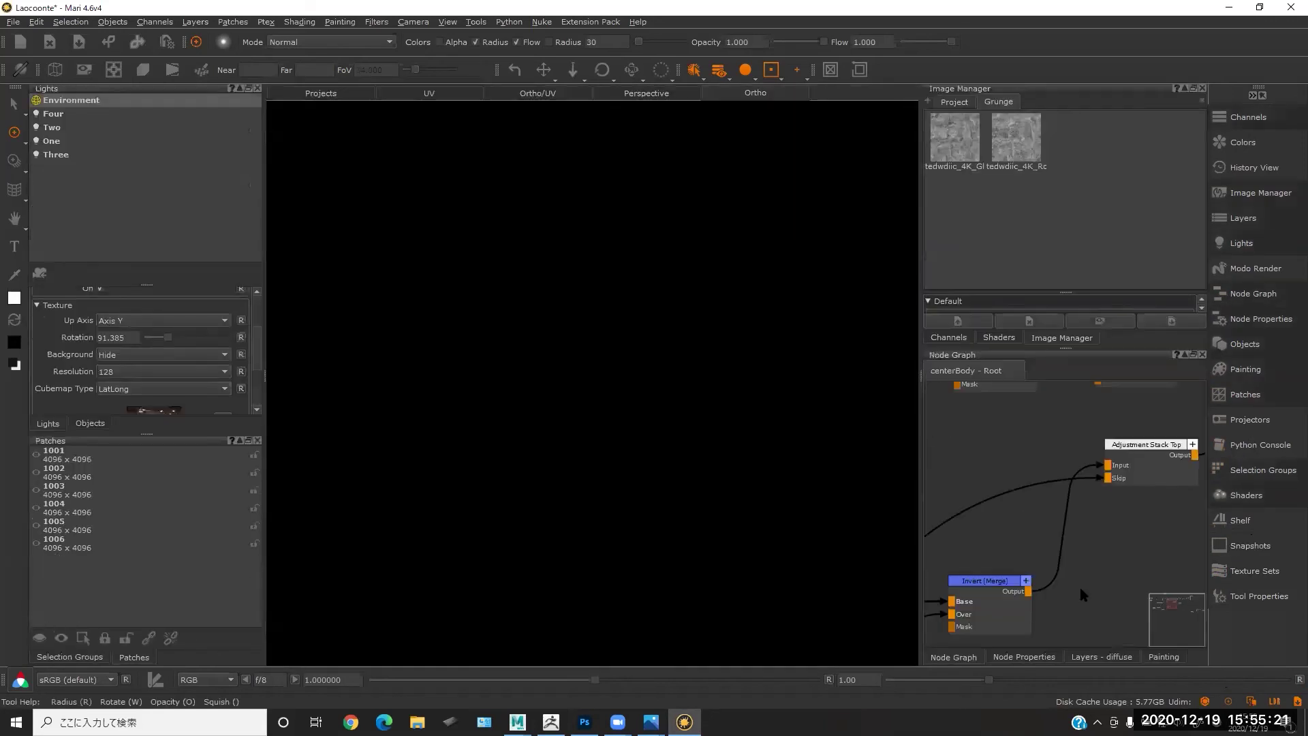
left_click(1091, 658)
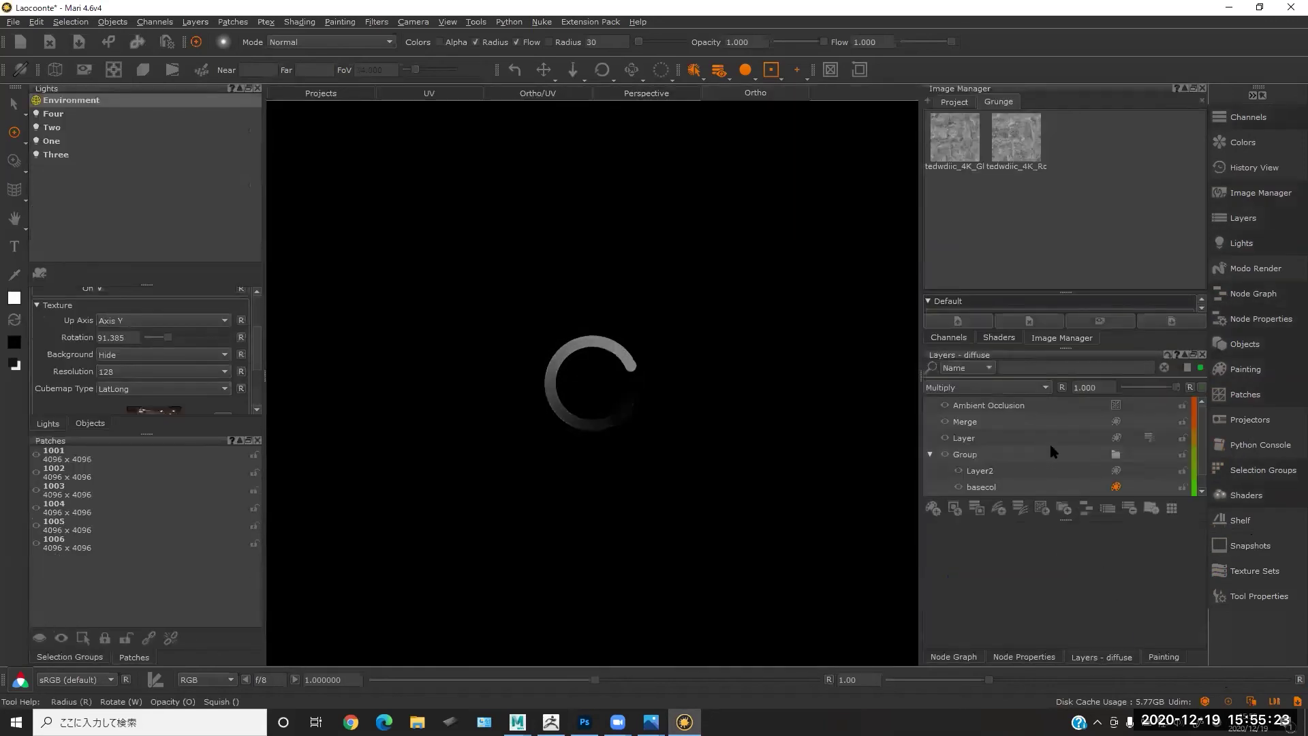
left_click(973, 423)
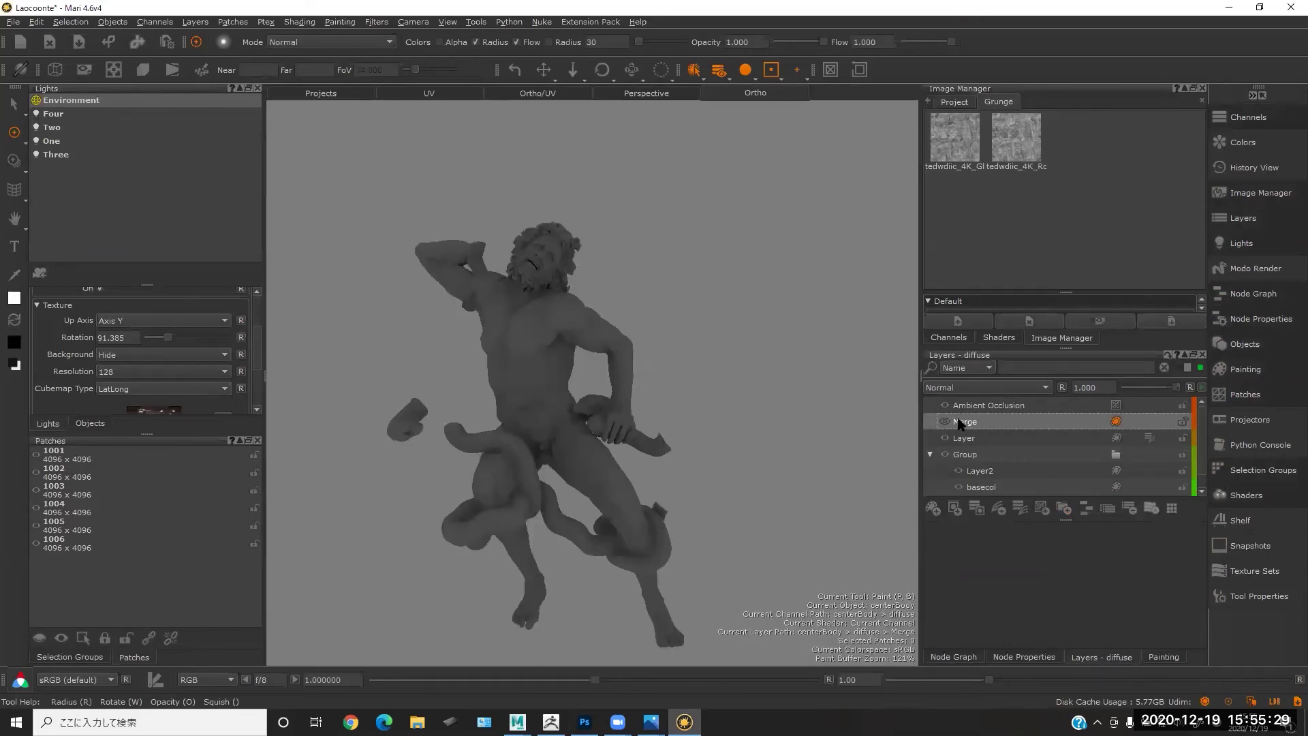
left_click_drag(740, 402, 722, 426, "alt")
middle_click_drag(722, 426, 728, 344, "alt")
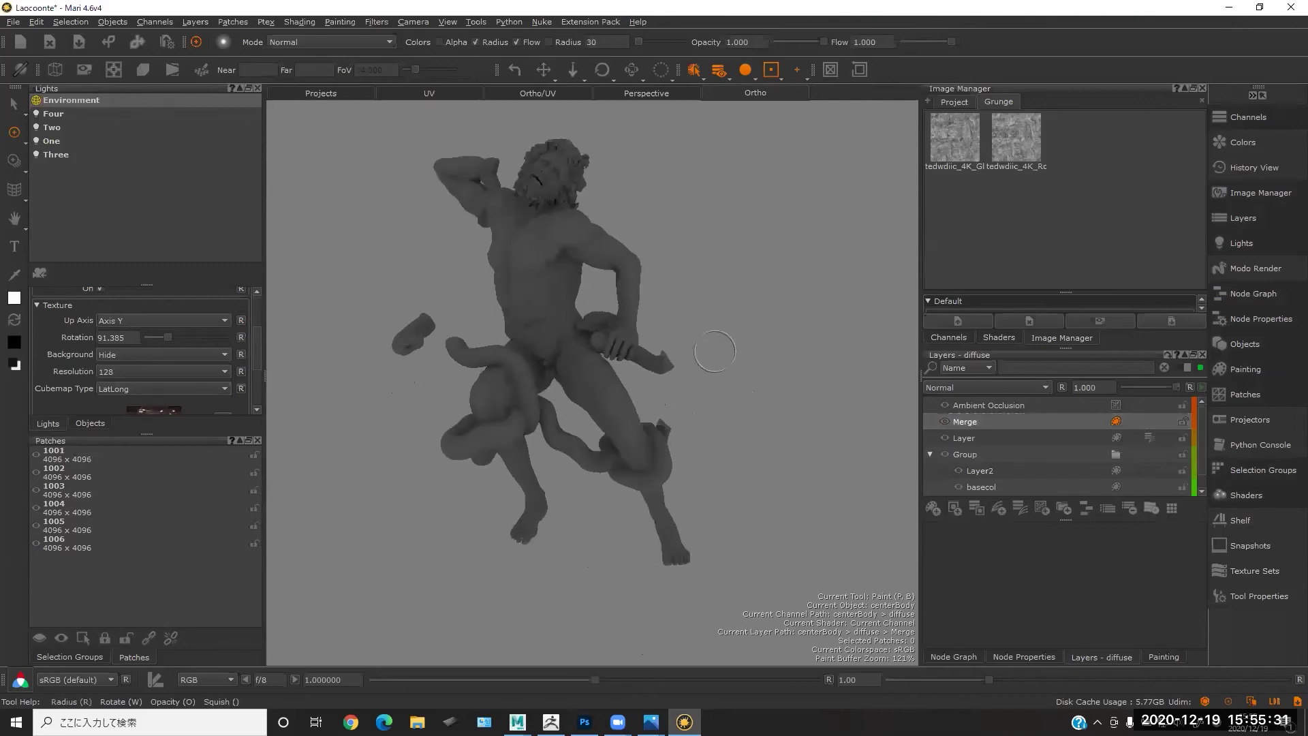
right_click_drag(727, 344, 821, 357, "alt")
- Undock the Node Graph as a floating window over the viewport and show the diffuse layer list beside it
left_click(1026, 657)
left_click(956, 657)
left_click_drag(1008, 358, 609, 252)
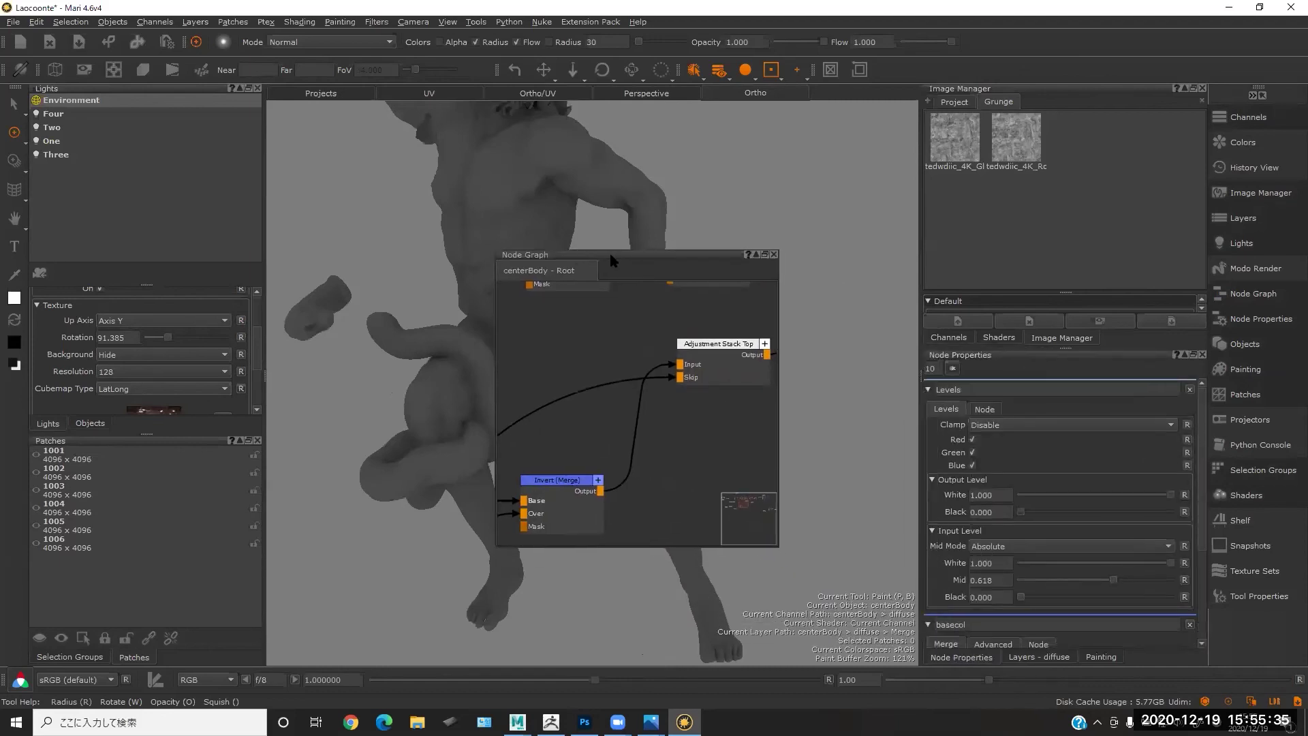
left_click(1042, 657)
- Reposition the Merge node and the Paint1 node beneath it, leaving Paint1 connected to the Over input
middle_click_drag(698, 448, 695, 470)
scroll(692, 408, "down", 3)
middle_click_drag(760, 354, 628, 358)
scroll(628, 359, "up", 1)
left_click(703, 322)
left_click_drag(637, 335, 656, 316)
mouse_move(549, 431)
left_mouse_down()
mouse_move(617, 344)
mouse_move(644, 333)
left_mouse_up()
left_click_drag(585, 416, 557, 409)
scroll(571, 320, "up", 2)
middle_click_drag(650, 354, 637, 335)
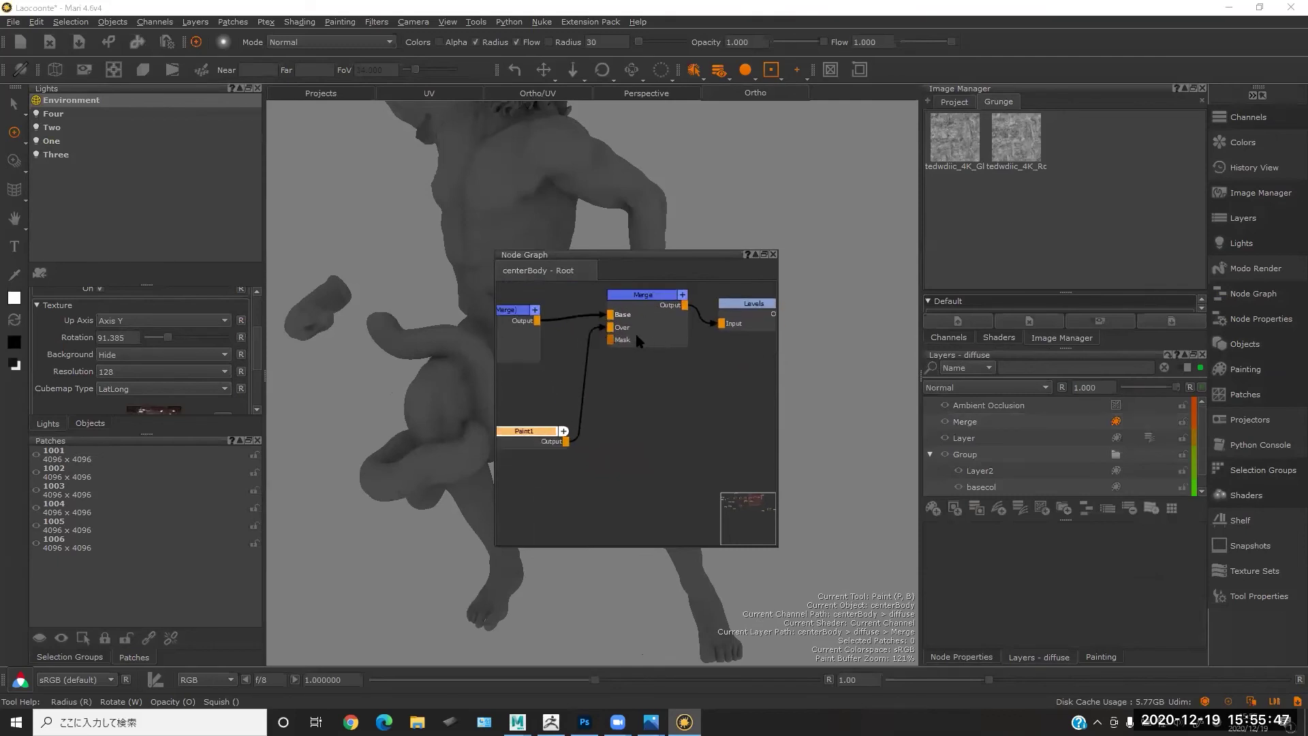
middle_click_drag(629, 410, 675, 385)
left_click(675, 386)
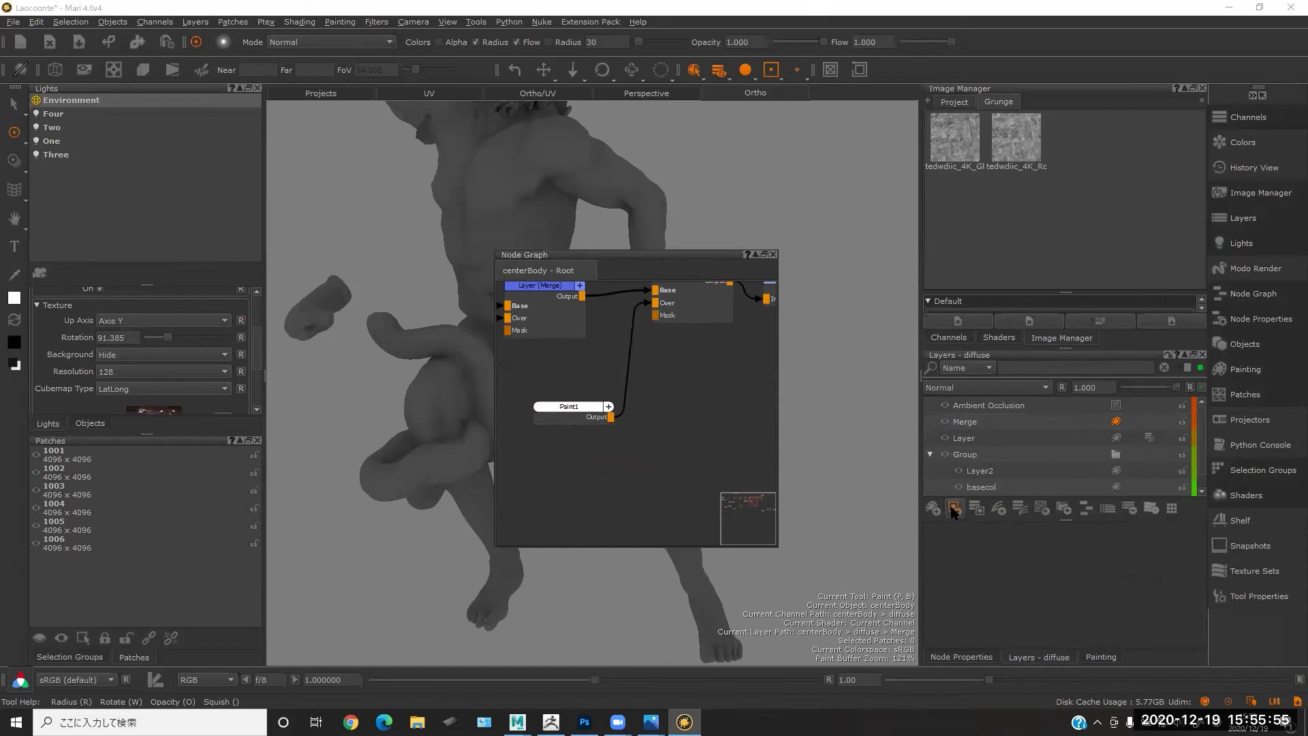
- Examine the node chain from the base merges through Merge and Levels to the Viewer alongside the diffuse layer list
right_click_drag(575, 384, 647, 371, "alt")
middle_click_drag(603, 369, 683, 355, "alt")
middle_click_drag(511, 362, 572, 358, "alt")
middle_click_drag(717, 359, 622, 362, "alt")
right_click_drag(622, 363, 704, 353, "alt")
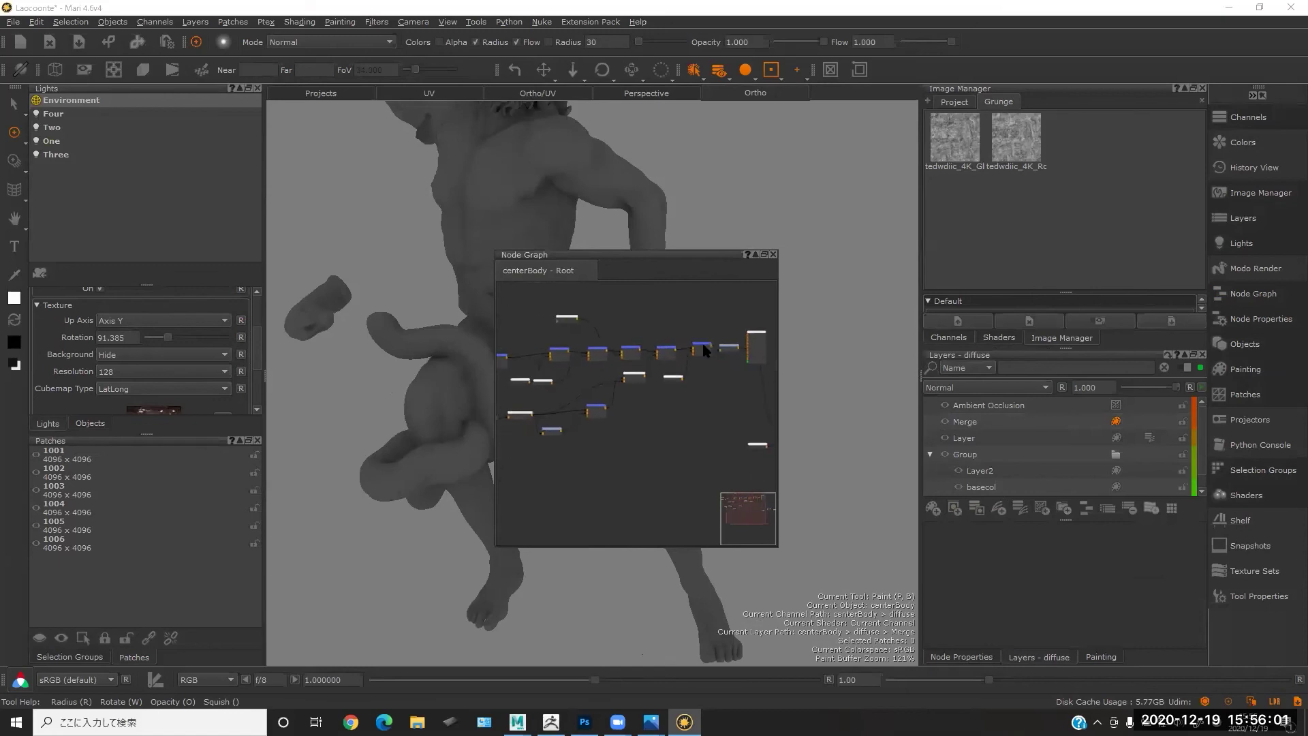
middle_click_drag(703, 352, 749, 343, "alt")
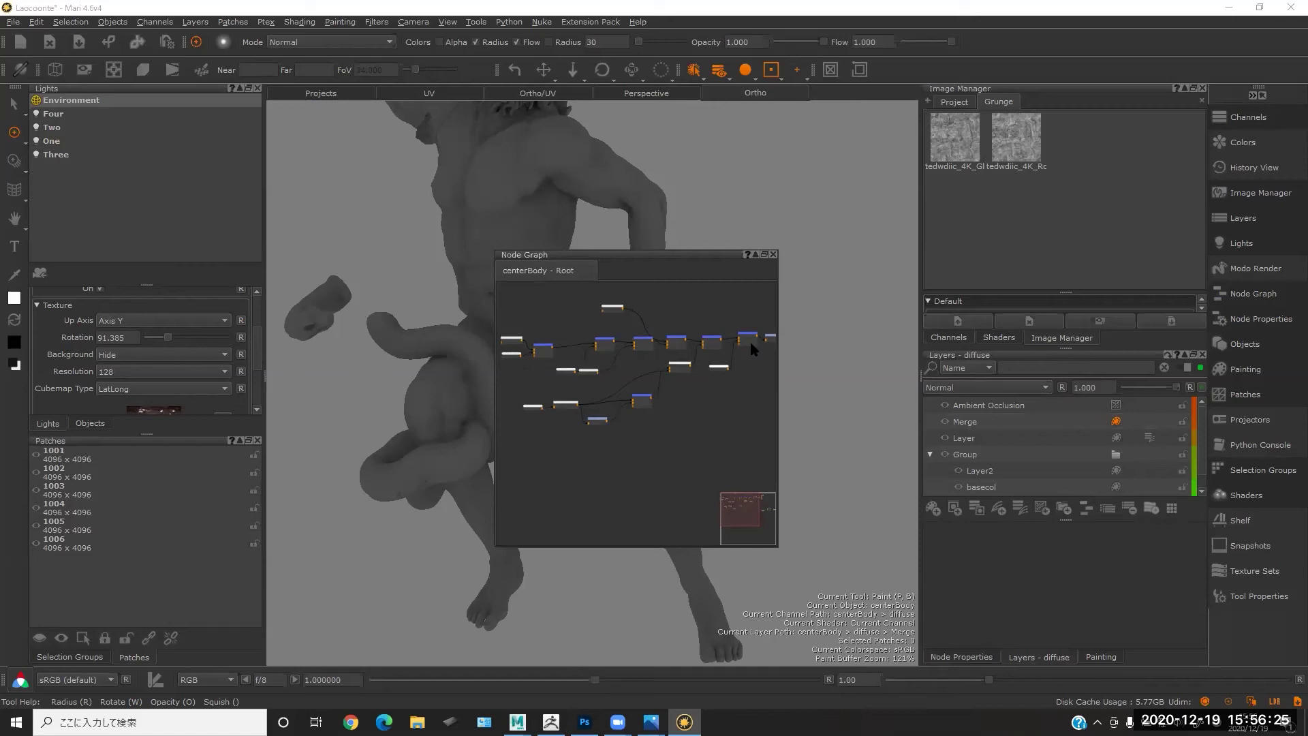
middle_click_drag(720, 366, 664, 383)
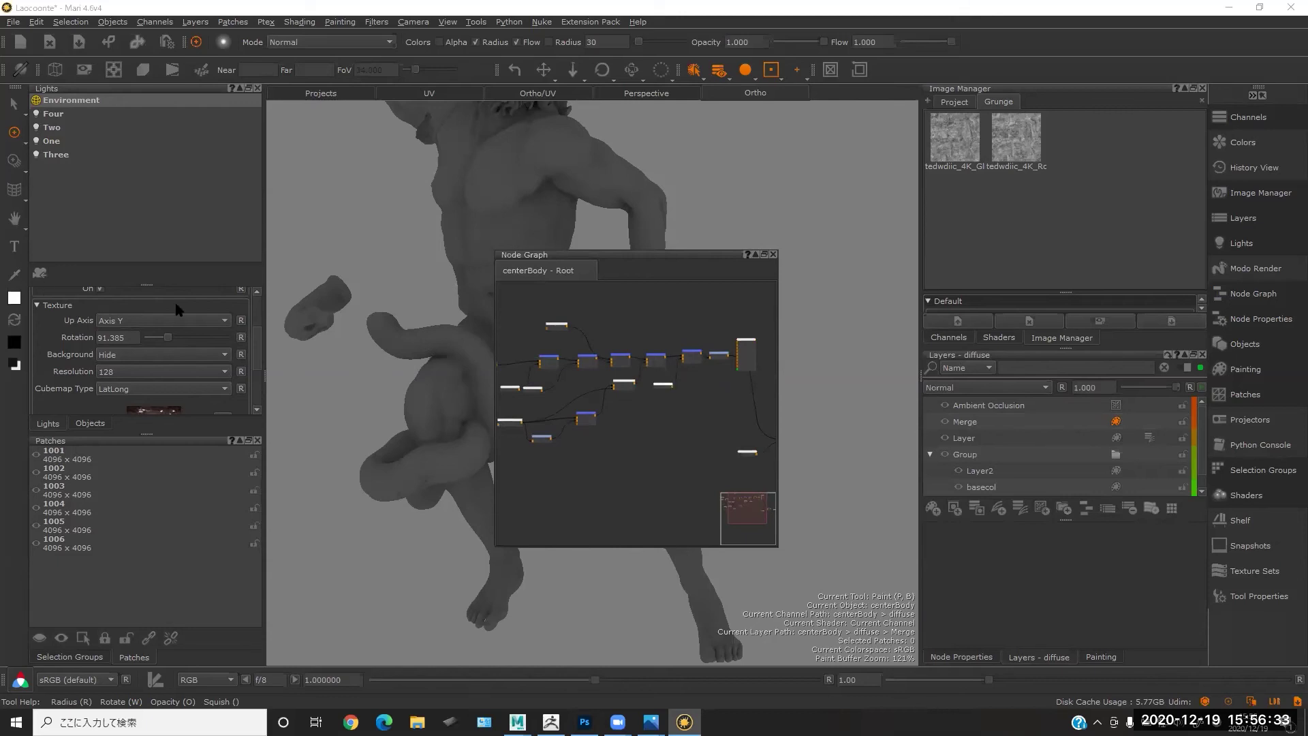
middle_click_drag(633, 367, 657, 372)
scroll(641, 353, "down", 5)
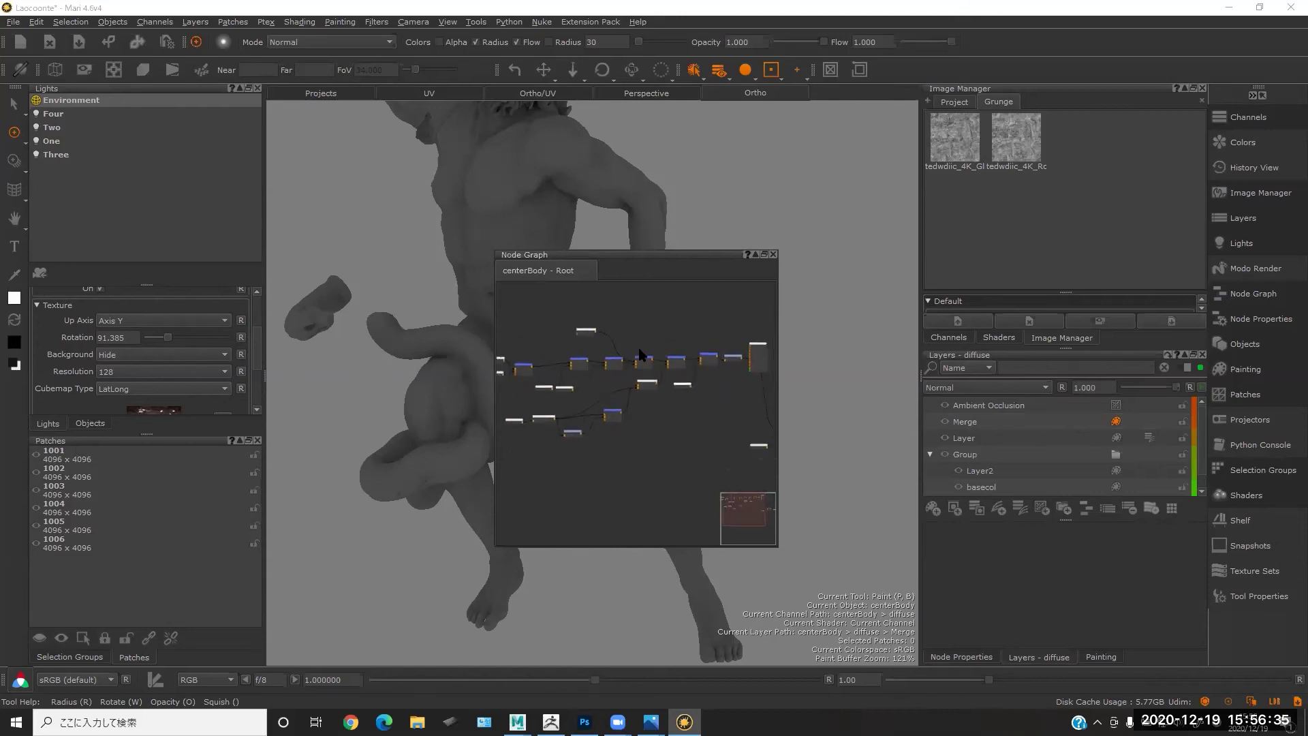
middle_click_drag(764, 352, 701, 346)
scroll(702, 346, "up", 2)
scroll(694, 344, "up", 5)
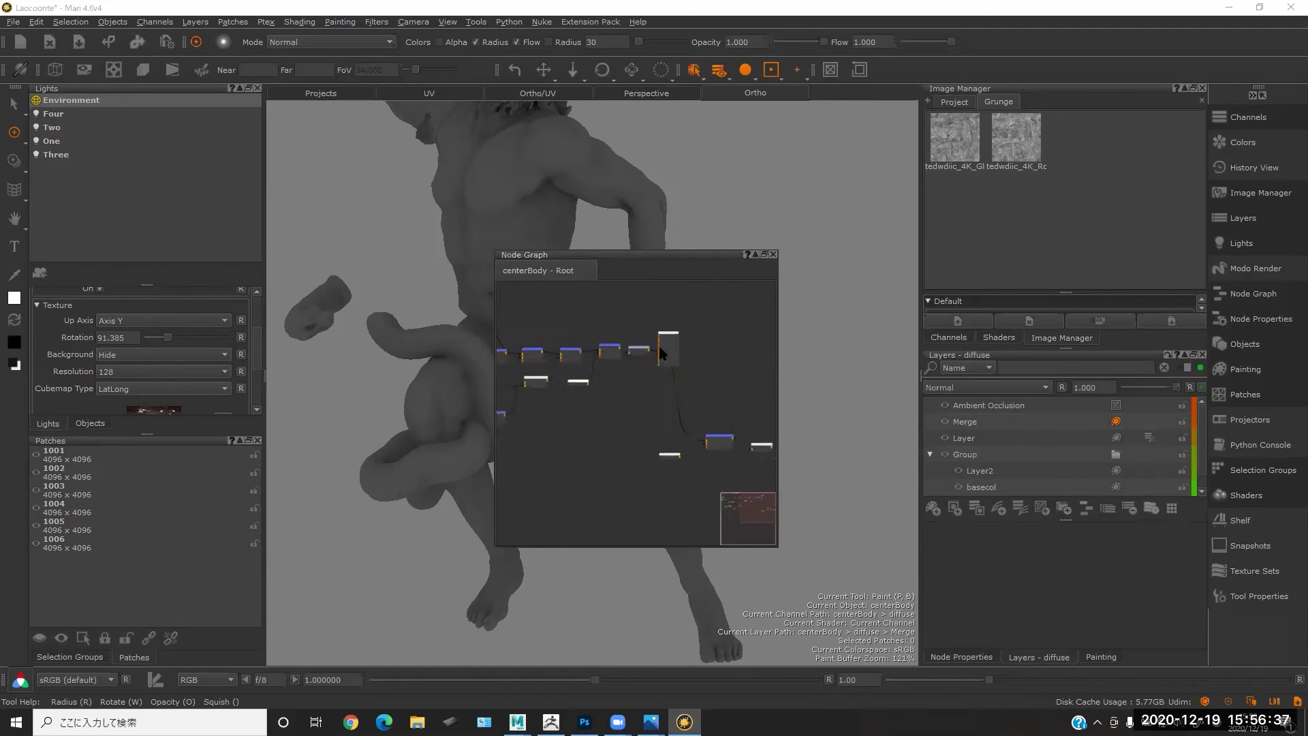
scroll(686, 339, "up", 4)
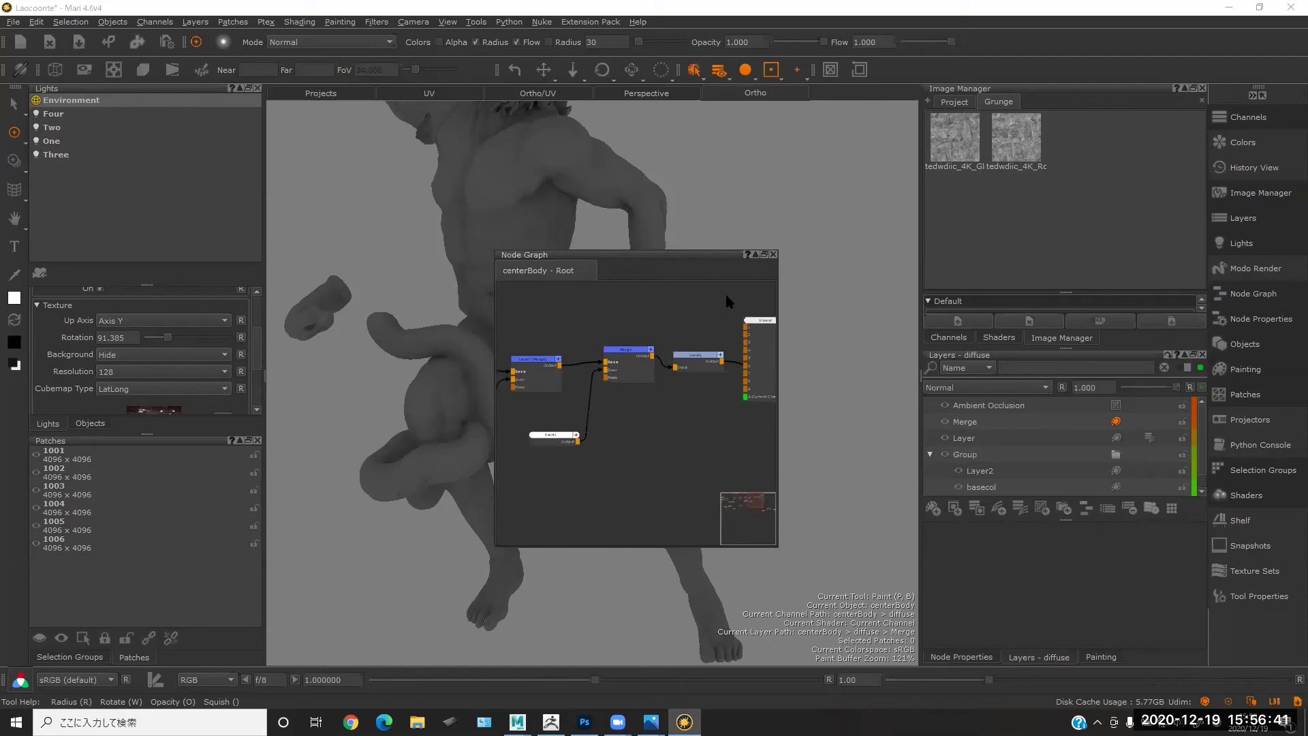
middle_click_drag(688, 346, 750, 327, "alt")
right_click_drag(742, 326, 617, 320, "alt")
middle_click_drag(617, 320, 691, 332, "alt")
right_click_drag(690, 333, 586, 342, "alt")
middle_click_drag(770, 316, 654, 328, "alt")
scroll(659, 327, "up", 2)
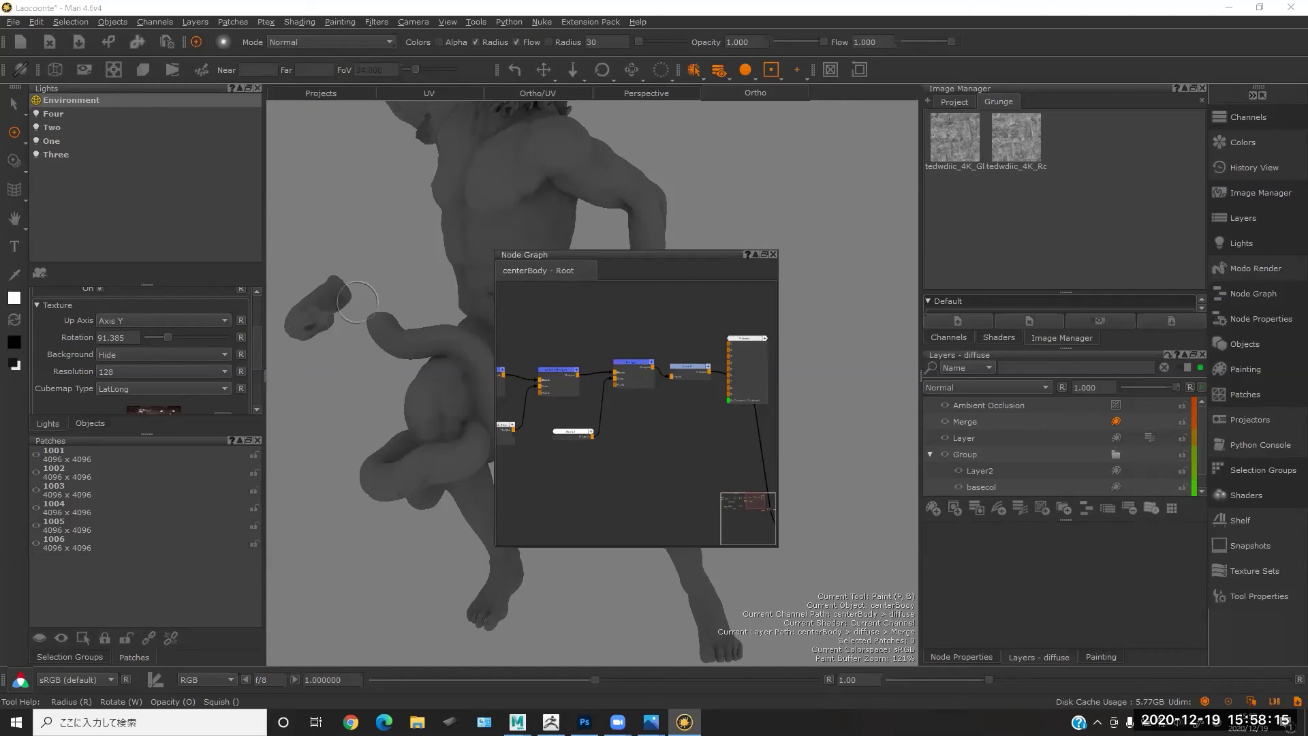
- Close the floating Node Graph and reframe the centre figure from the head down to the legs
middle_click_drag(664, 350, 639, 363)
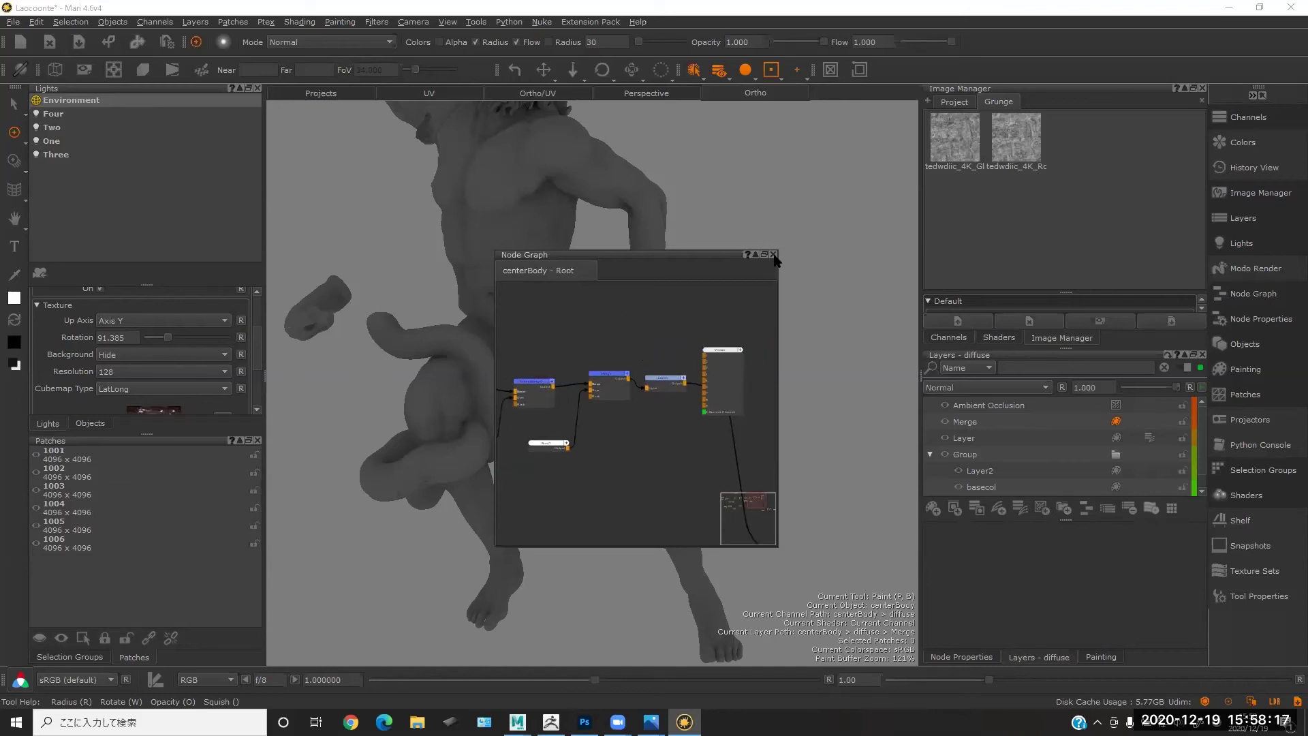
left_click_drag(722, 258, 752, 252)
left_click(739, 222)
right_click_drag(752, 252, 674, 213, "alt")
middle_click_drag(674, 213, 677, 253, "alt")
left_click_drag(677, 253, 671, 219, "alt")
right_click_drag(672, 219, 730, 235, "alt")
middle_click_drag(730, 235, 719, 247, "alt")
right_click_drag(752, 247, 733, 231, "alt")
middle_click_drag(733, 231, 756, 210, "alt")
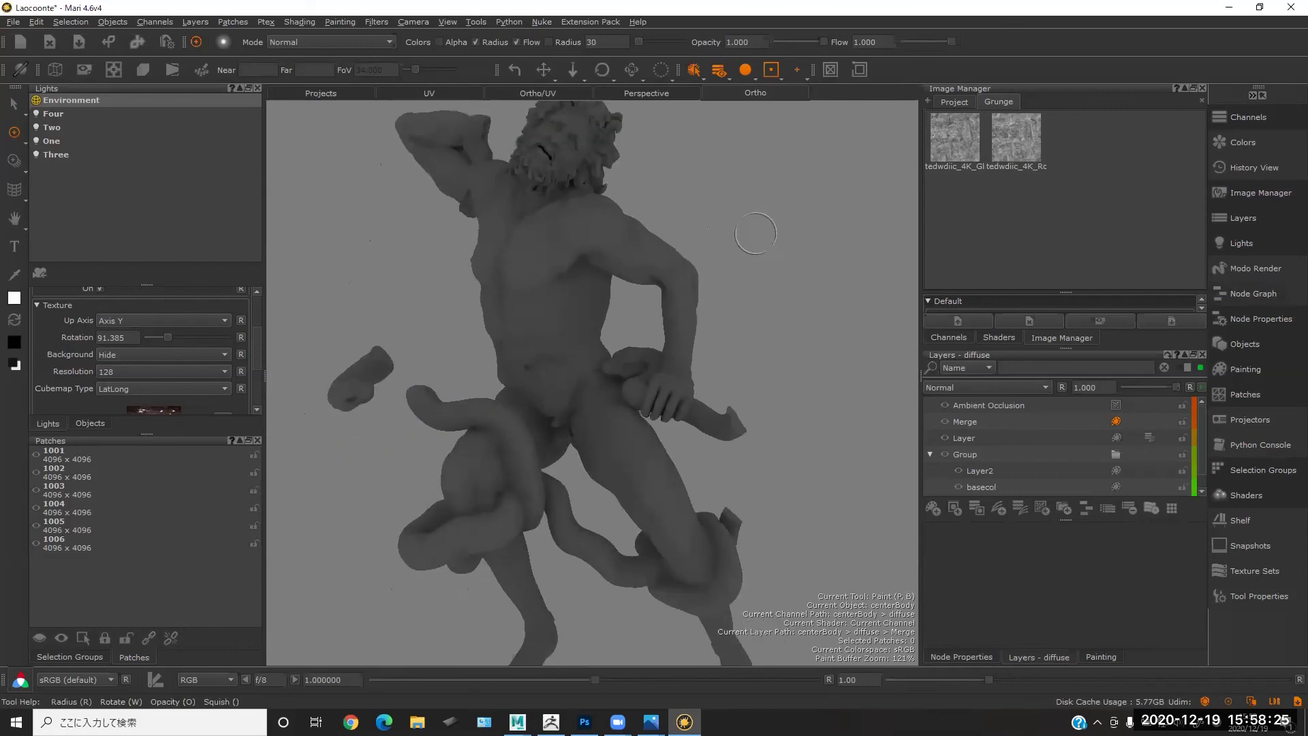
left_click(763, 245)
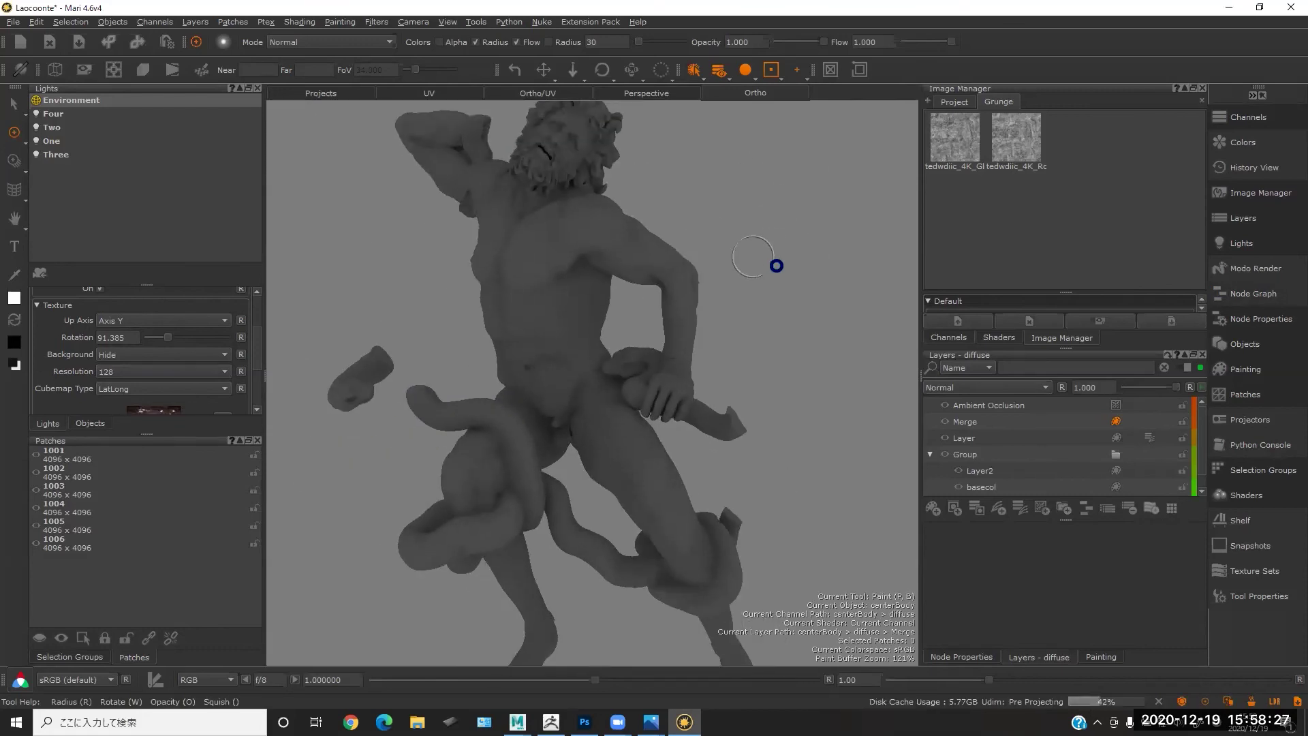
left_click_drag(828, 287, 763, 273, "alt")
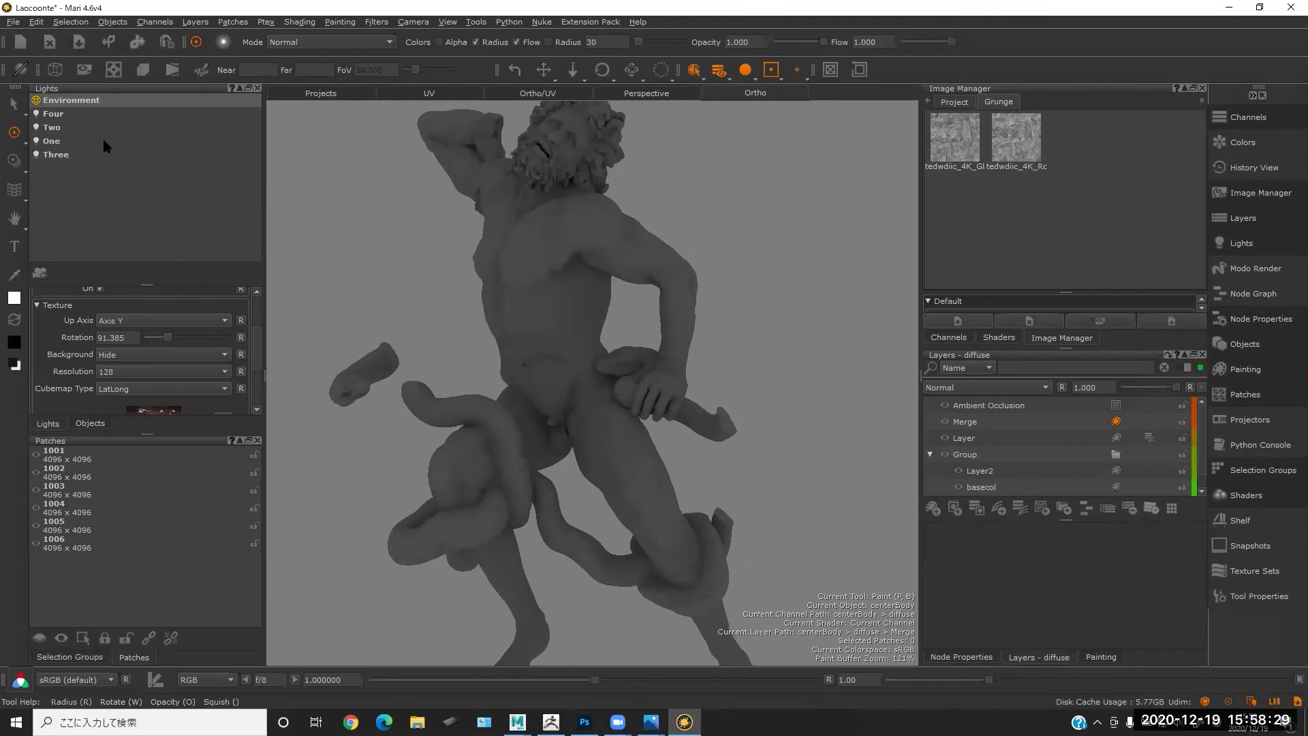
- Use the object list to hide centerBody and show the side bodies and cloth
left_click(90, 423)
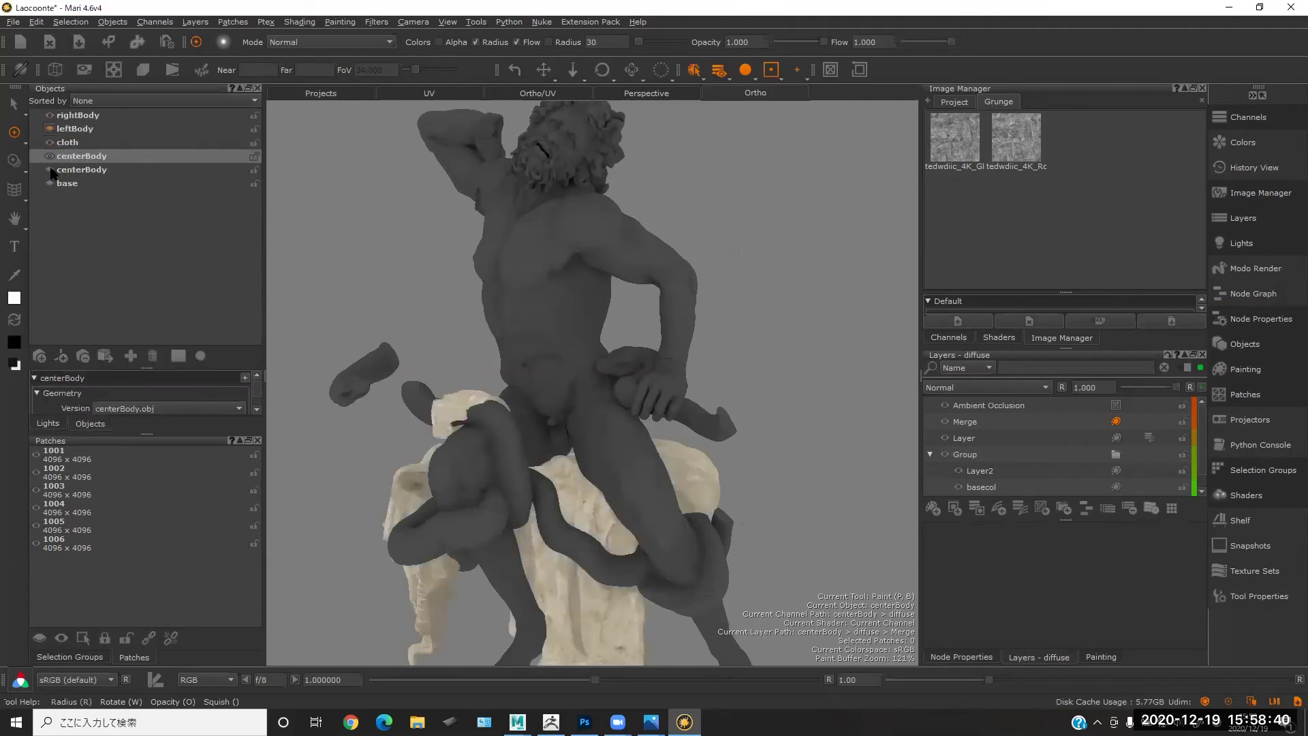
left_click(51, 170)
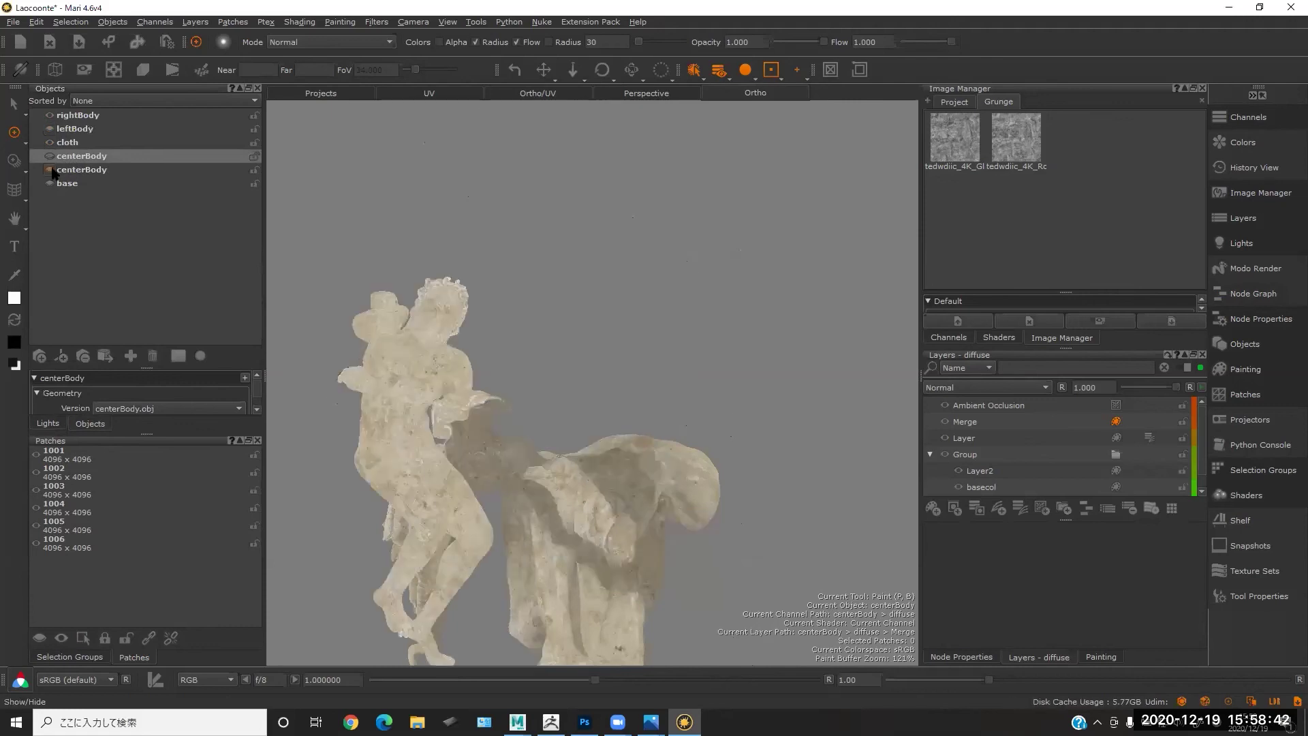
left_click_drag(682, 257, 724, 257, "alt")
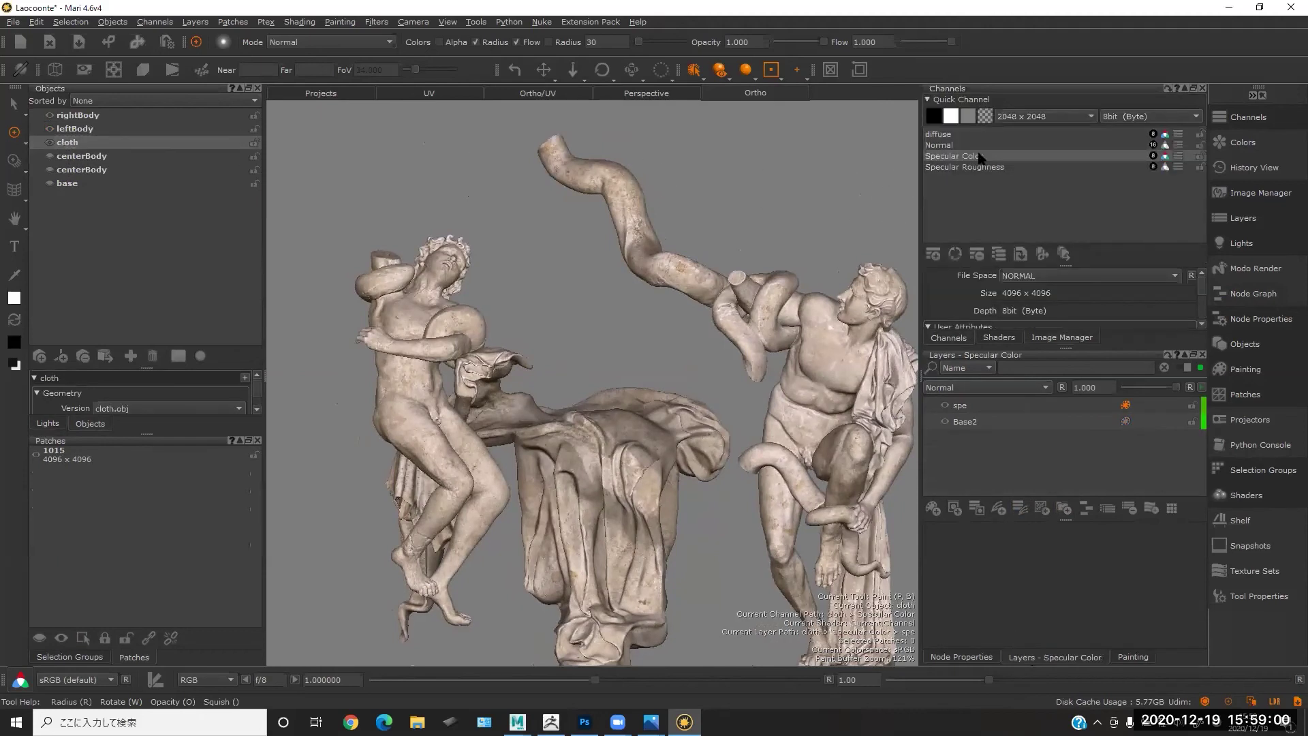
- Compare the layer stacks of the cloth's diffuse, Normal, Specular Color and Specular Roughness channels
left_click(941, 135)
left_click(953, 156)
left_click(957, 167)
left_click(954, 156)
left_click(950, 145)
left_click(946, 134)
left_click(944, 143)
left_click(943, 134)
left_click(960, 156)
left_click(974, 167)
left_click(968, 155)
left_click(942, 135)
left_click(944, 145)
left_click(951, 156)
left_click(956, 167)
left_click(950, 145)
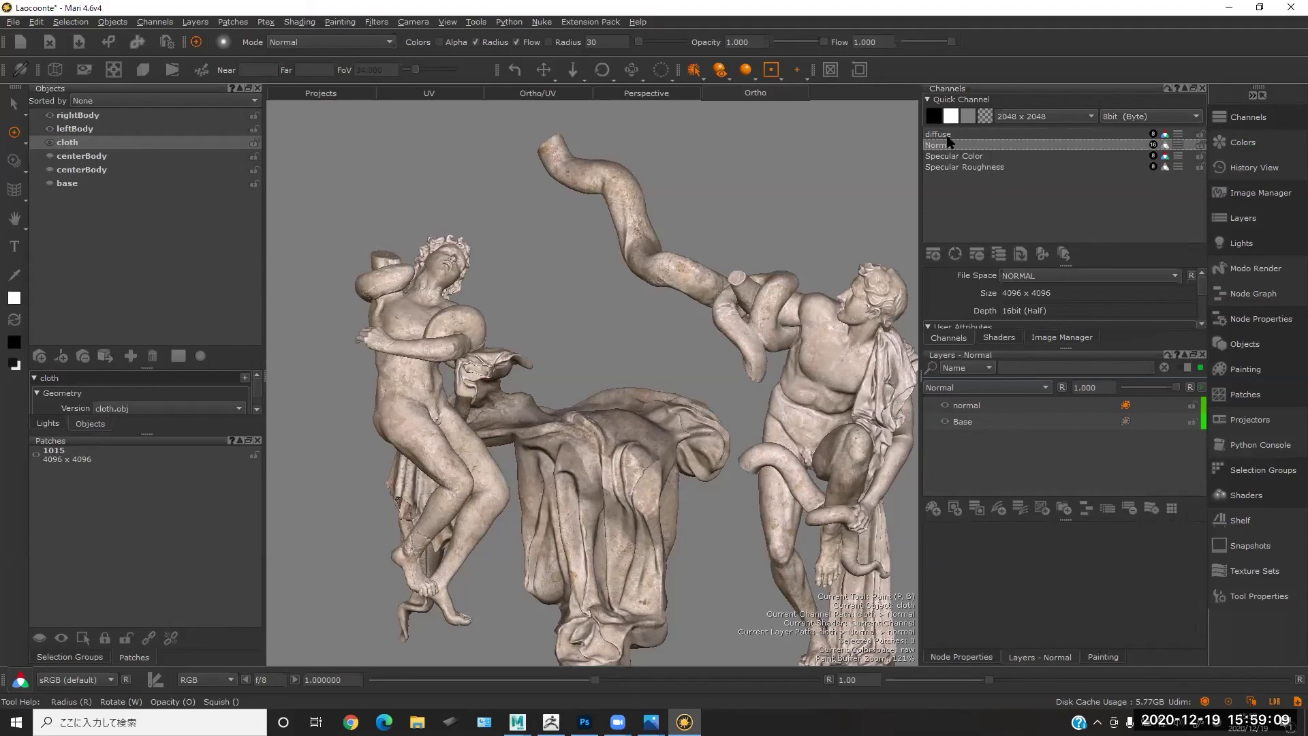
left_click(943, 134)
left_click(947, 156)
left_click(957, 167)
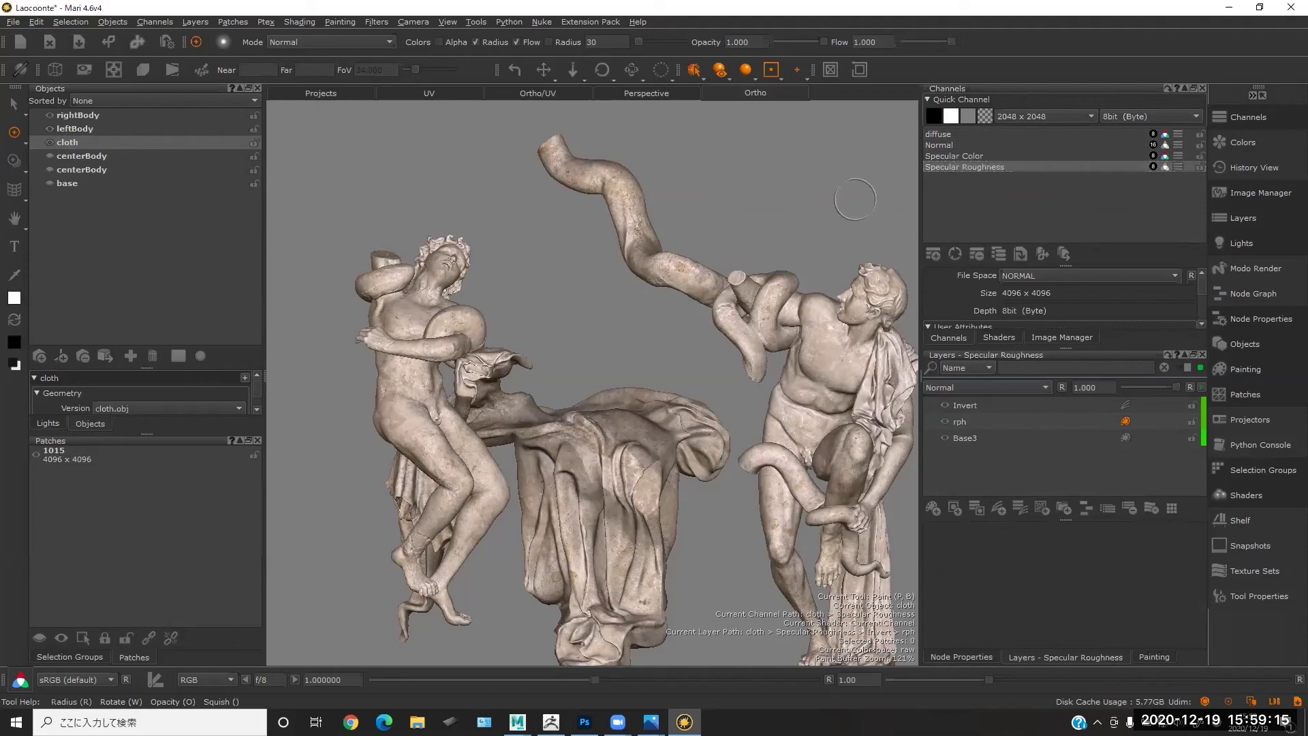
- Switch to the laocoonte_arnold scene in Maya and open the body_mt material's attributes from the Hypershade
key("alt+Tab")
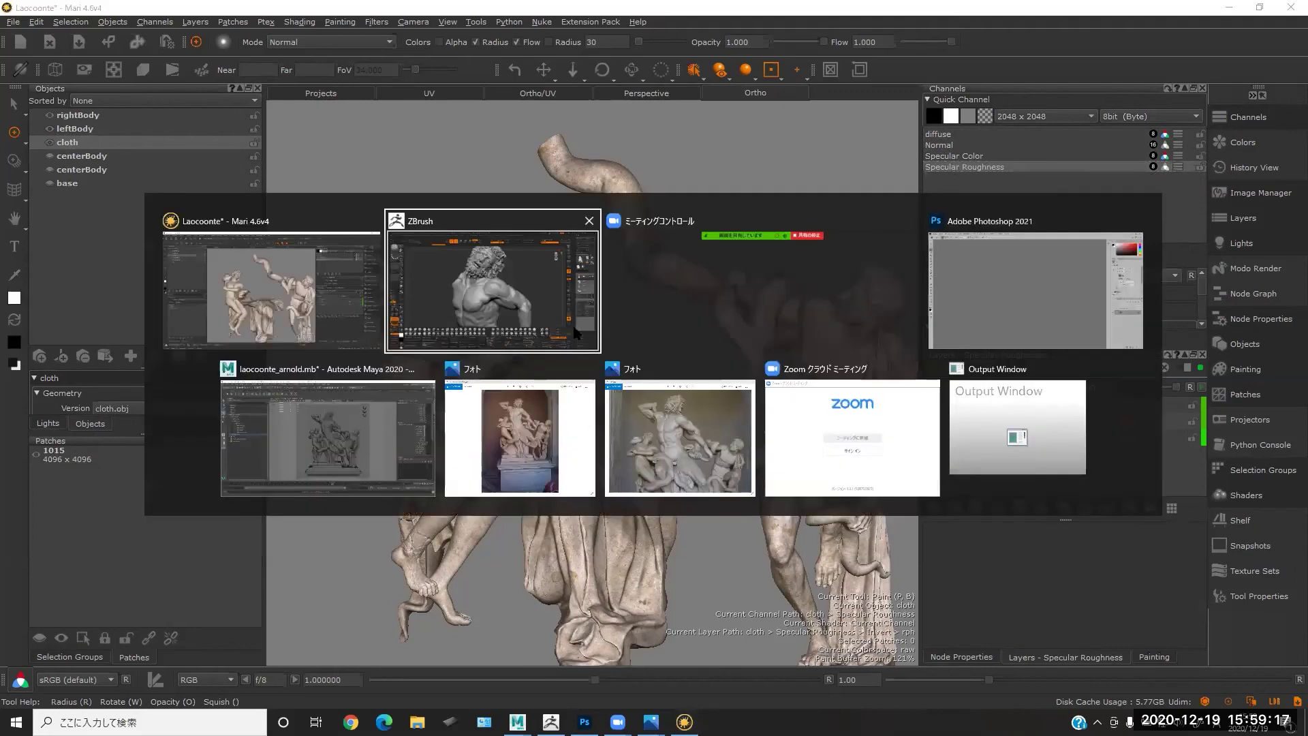
left_click(353, 424)
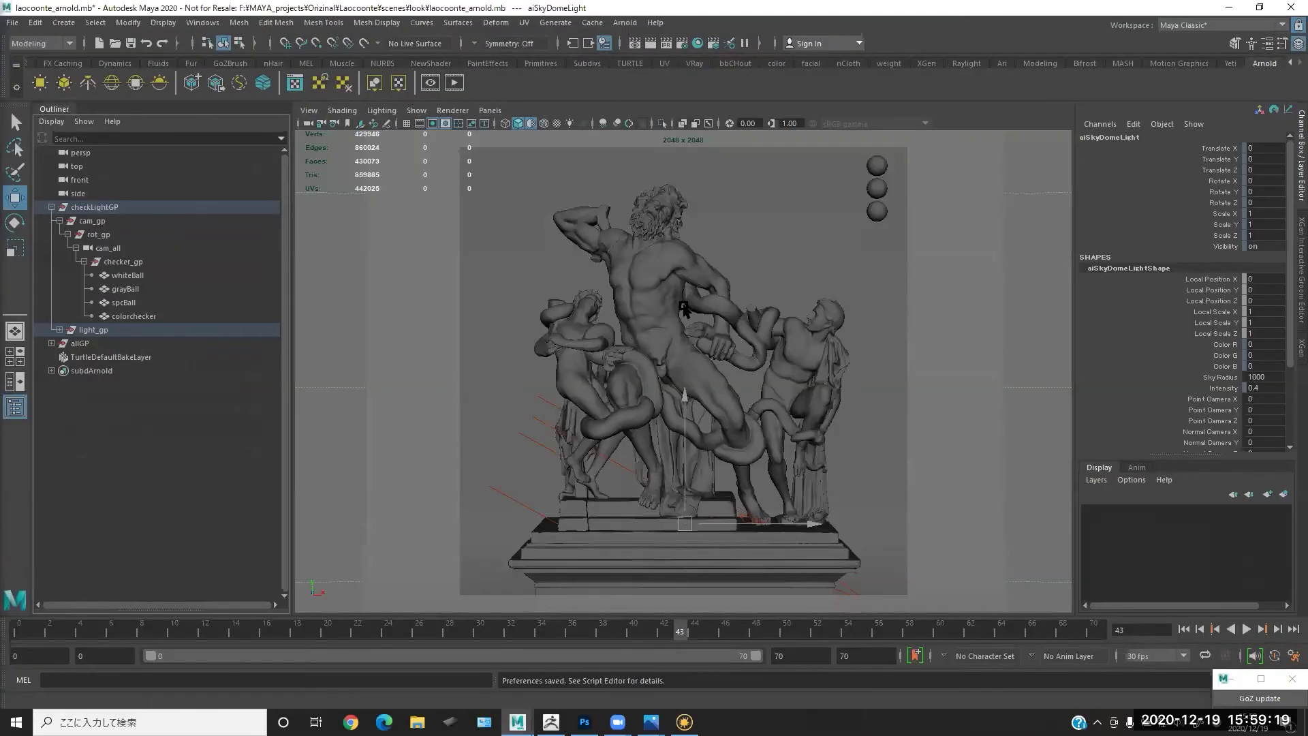
left_click(679, 277)
left_click(776, 269)
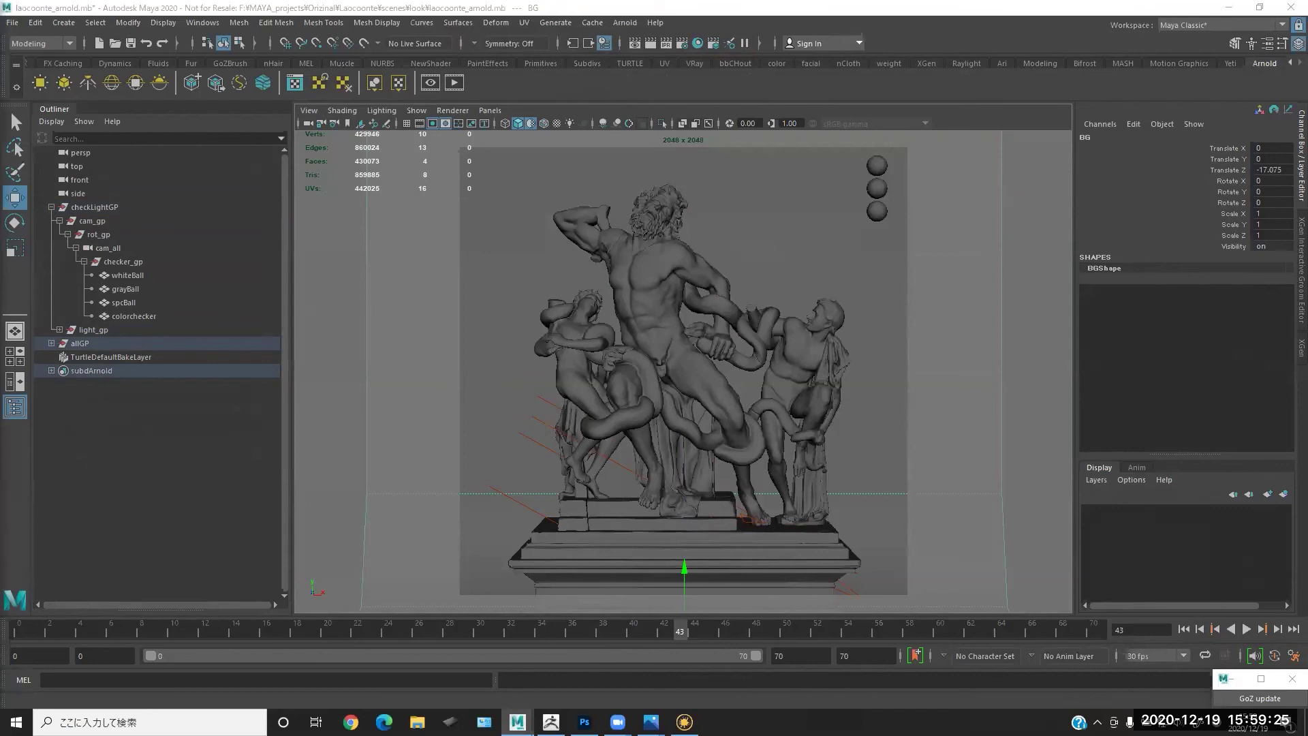
double_click(486, 261)
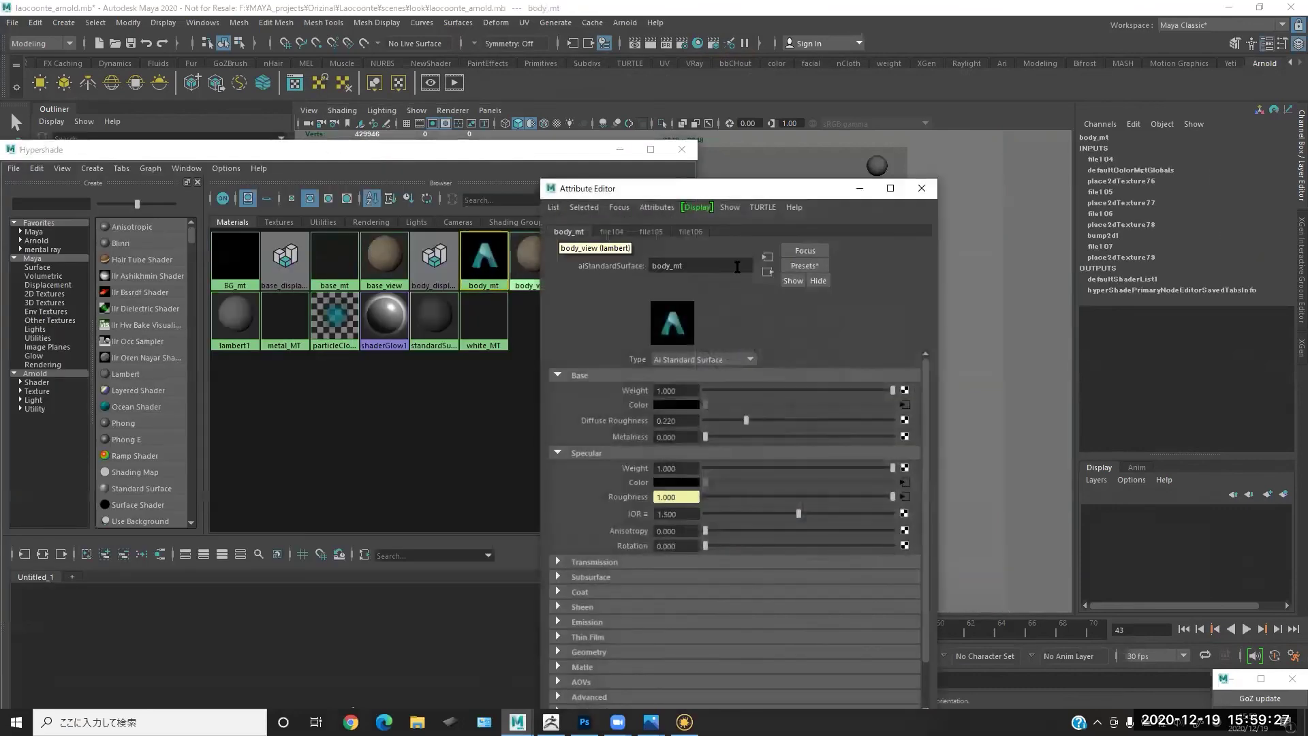
left_click_drag(780, 186, 667, 152)
- Inspect the UDIM texture files connected to body_mt's base and specular colours, and close the Attribute Editor
left_click(793, 371)
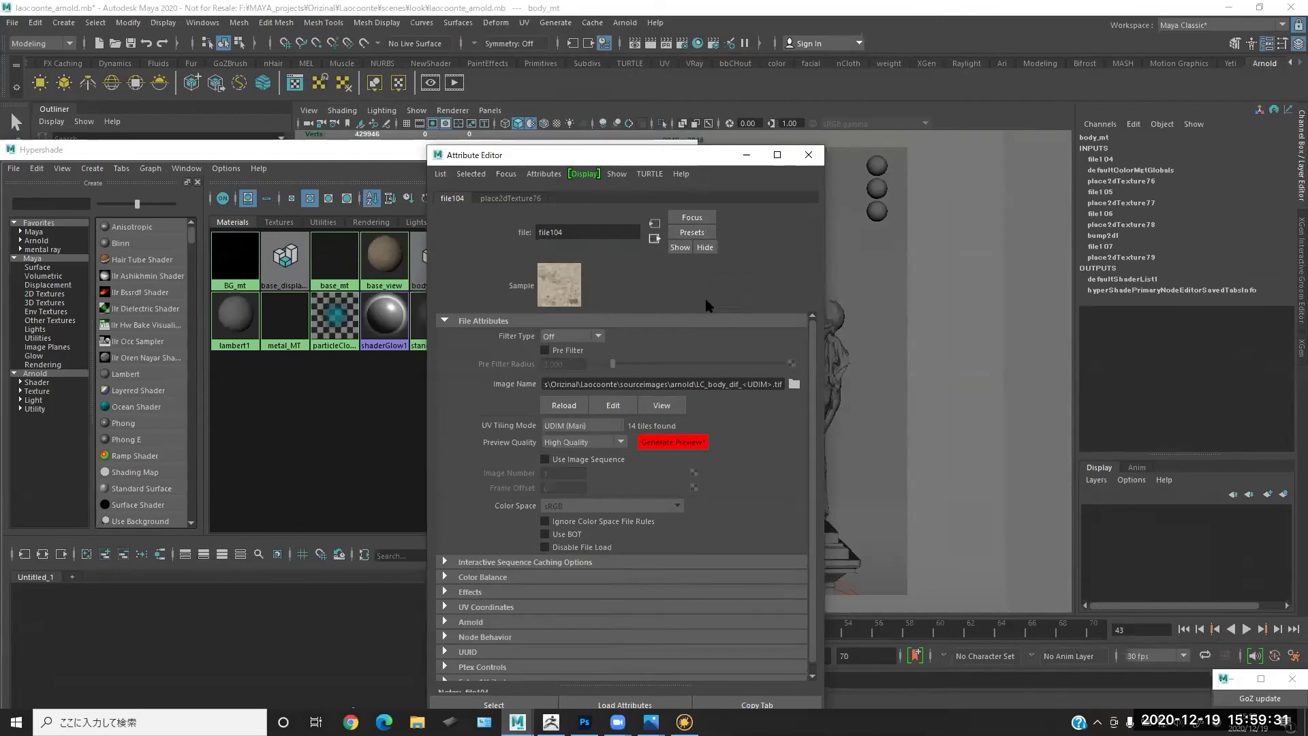
left_click(654, 238)
left_click(794, 448)
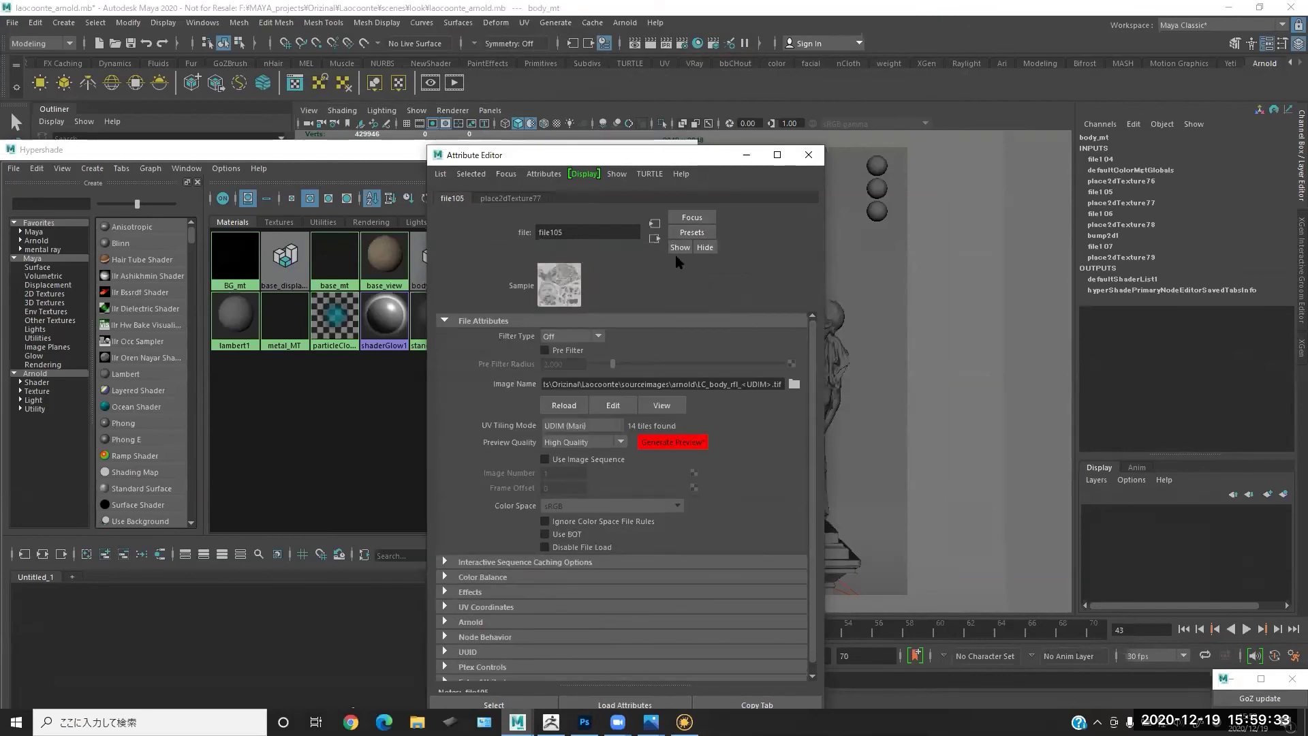
left_click(654, 238)
left_click(809, 154)
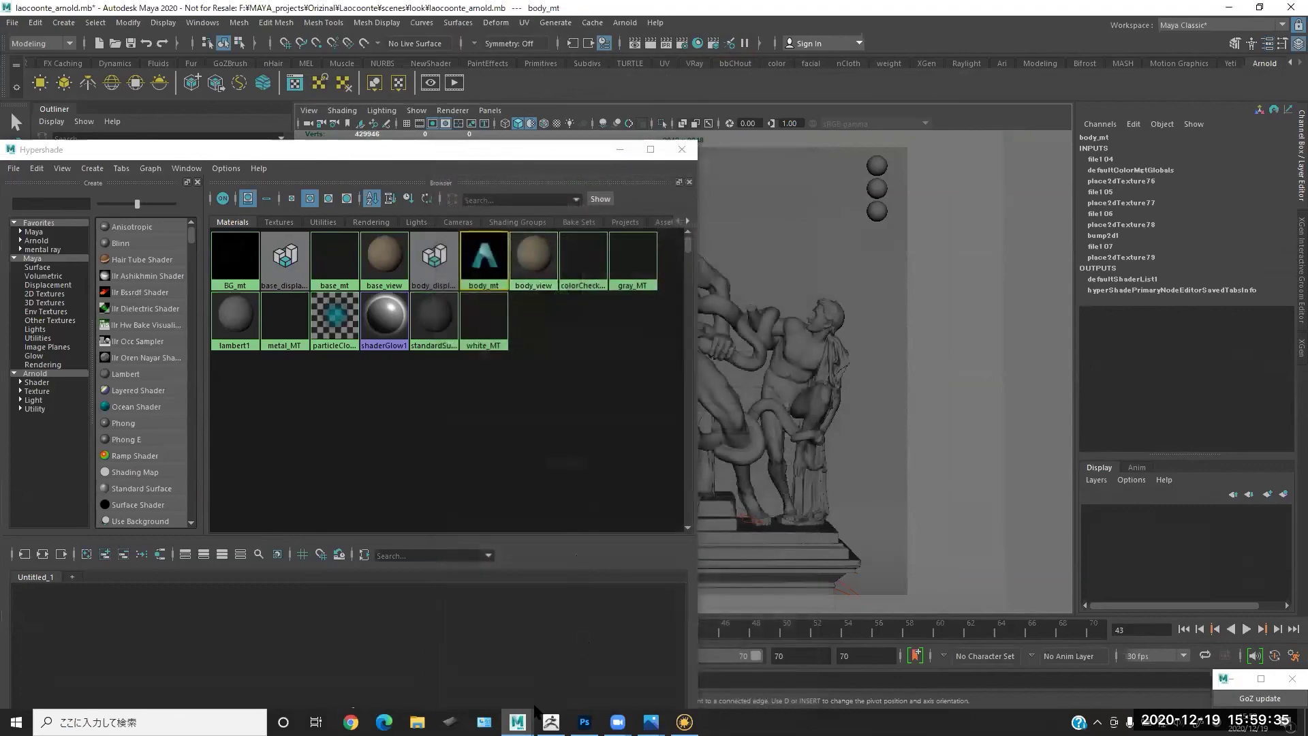
- Glance at the ZBrush sculpt and Mari, and inspect body_displacementShader's attributes in Maya's Hypershade
left_click(550, 721)
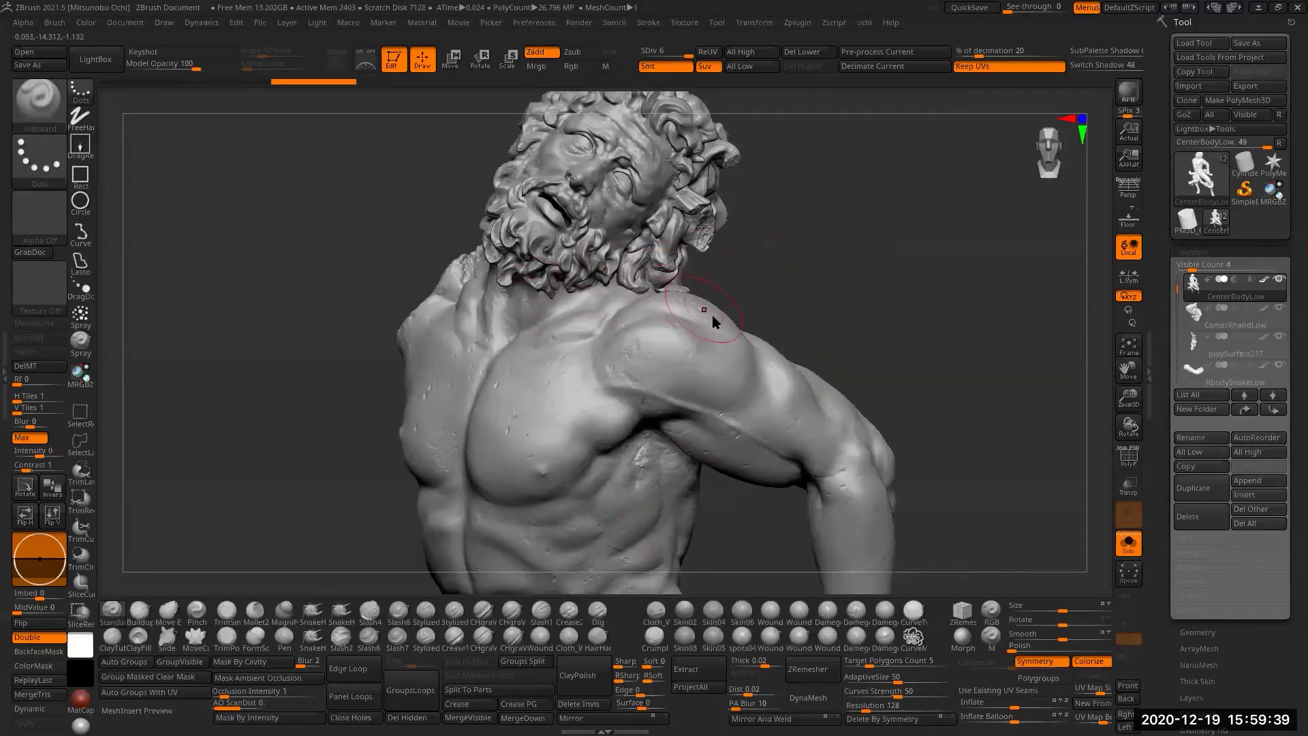
key("alt+Tab")
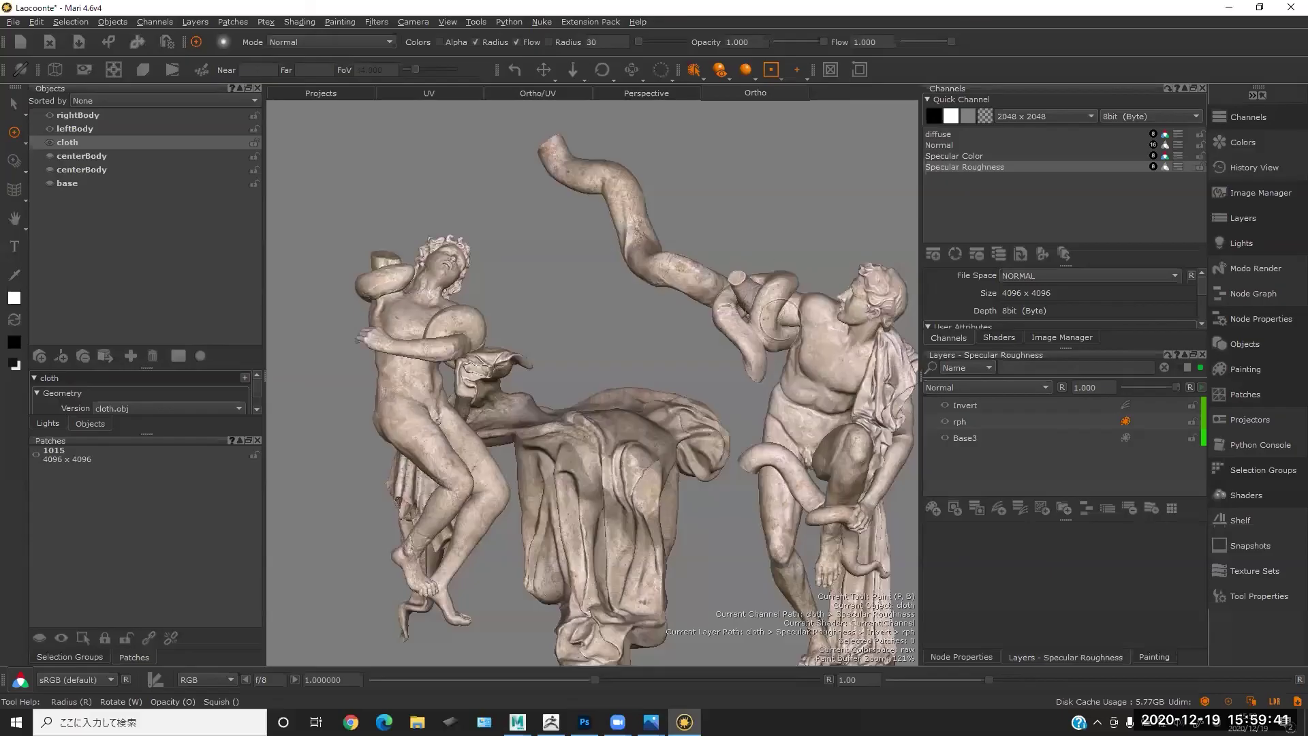
key("alt+Tab")
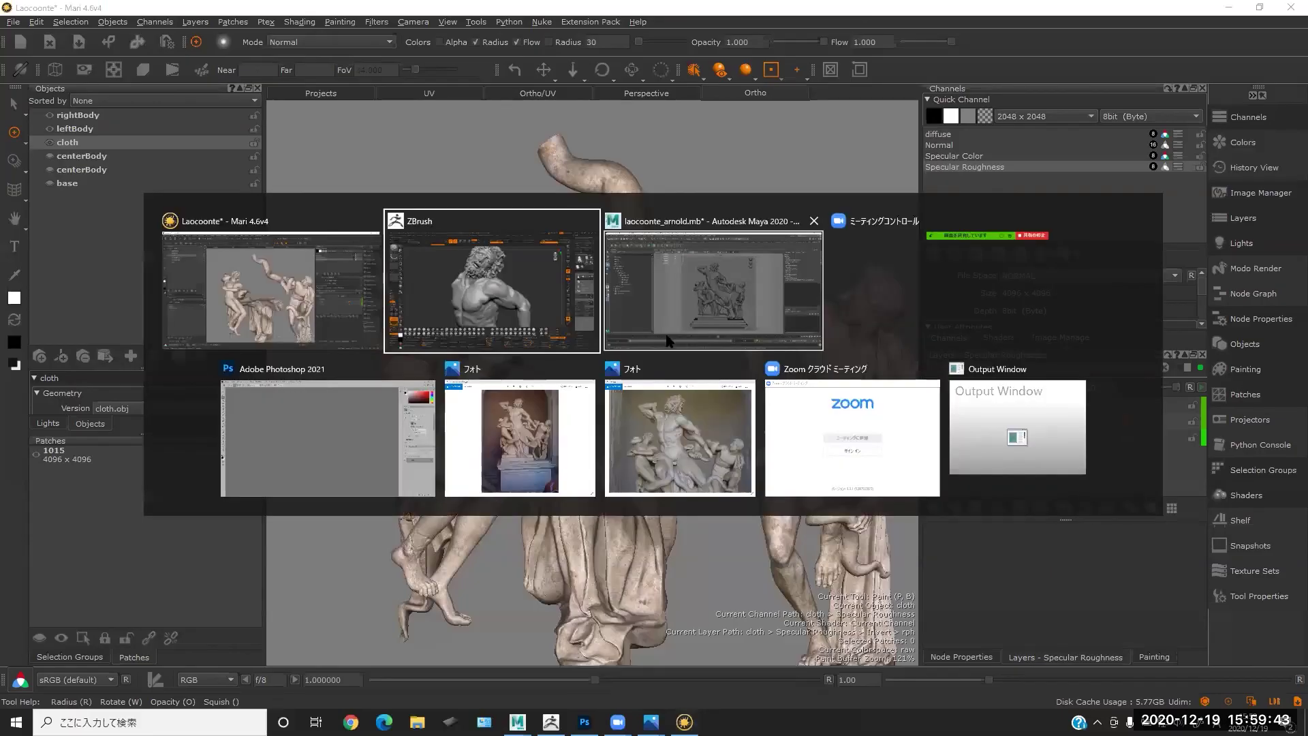
left_click(724, 314)
double_click(433, 259)
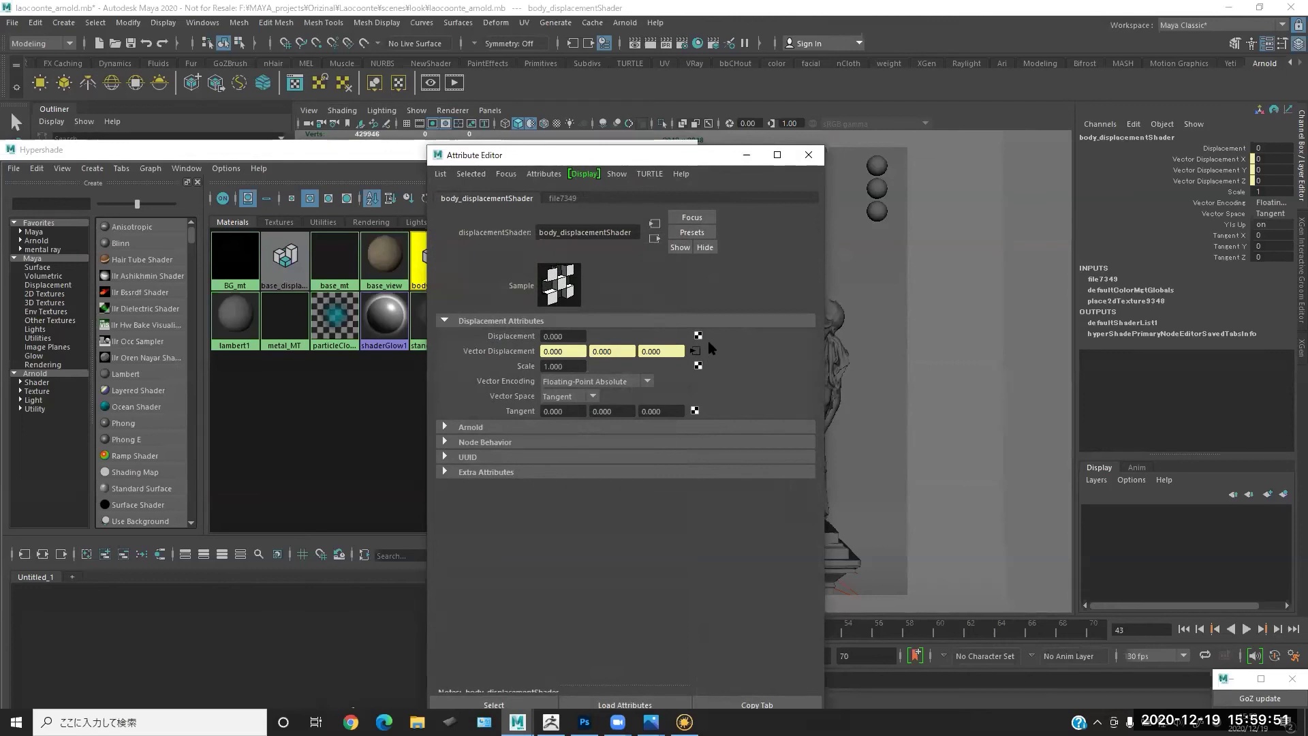
left_click(808, 155)
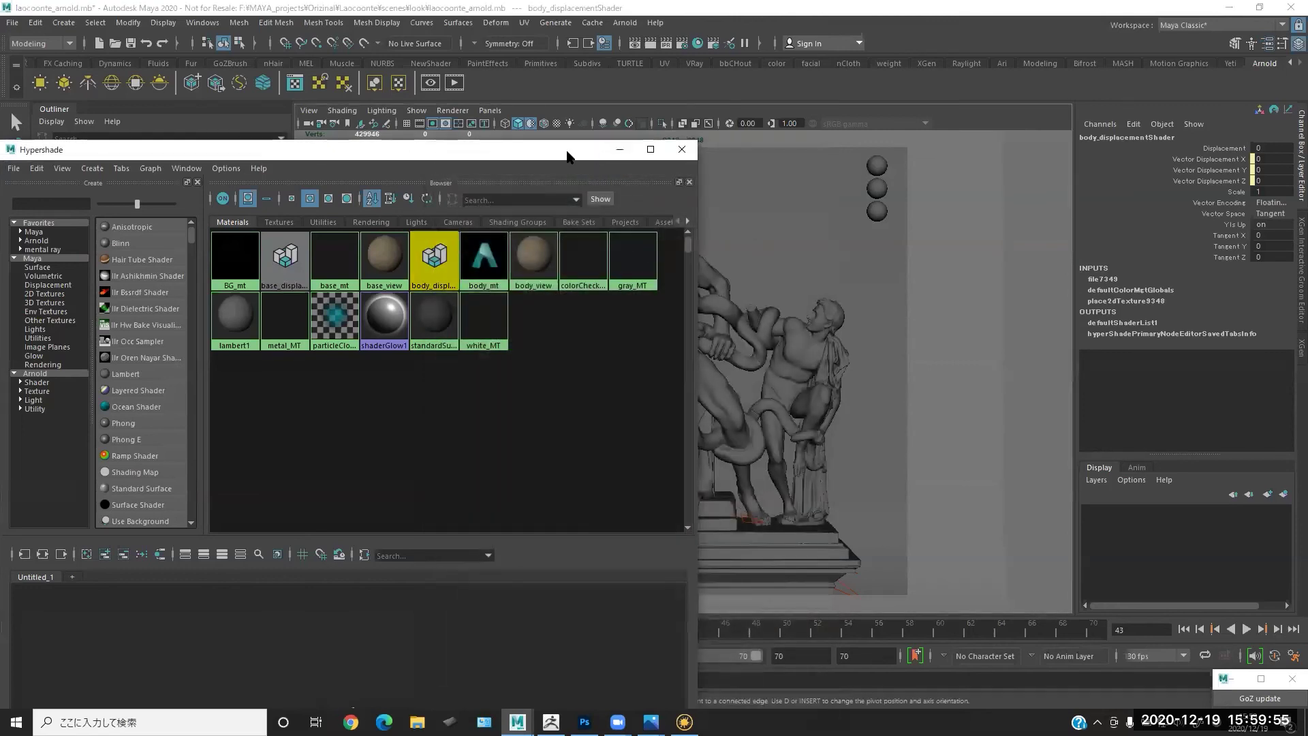
left_click_drag(569, 157, 636, 158)
- Switch to Photoshop and inspect the torso in the Laocoonte_20201218.jpg reference photo at 200% zoom
key("alt+Tab")
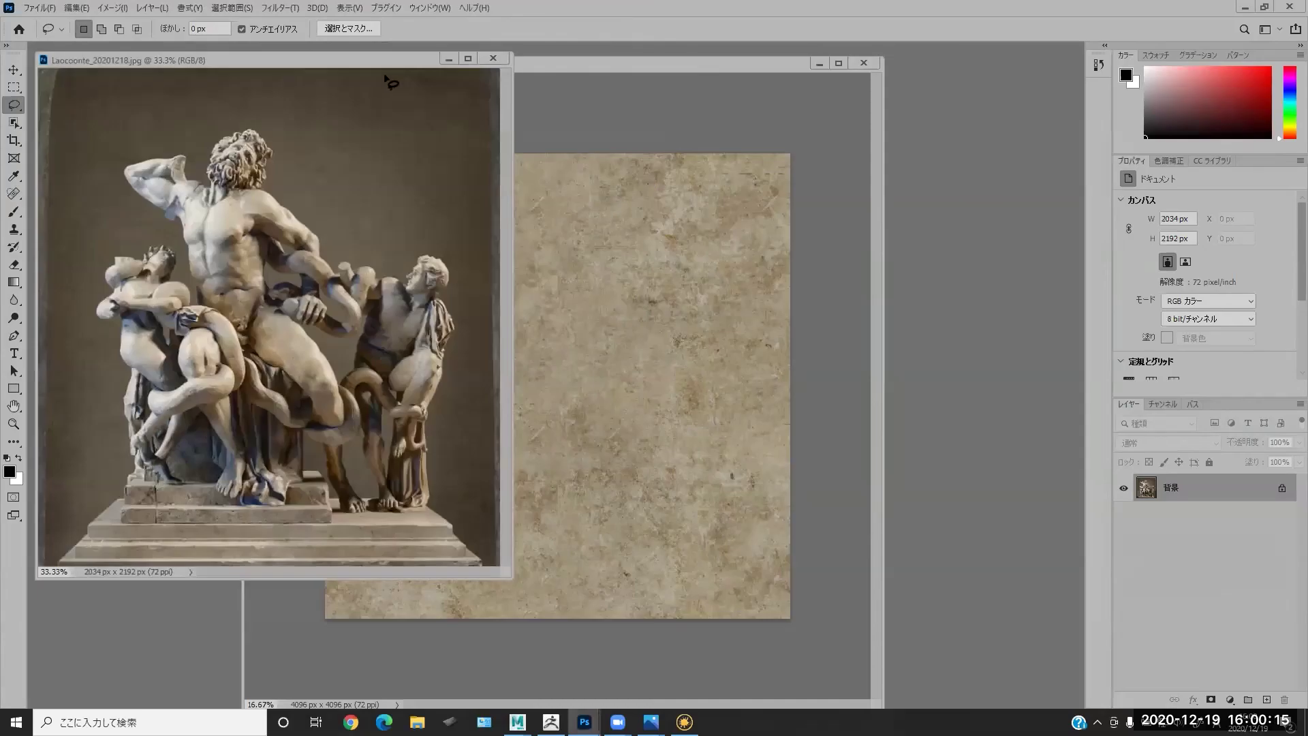
left_click_drag(385, 61, 555, 93)
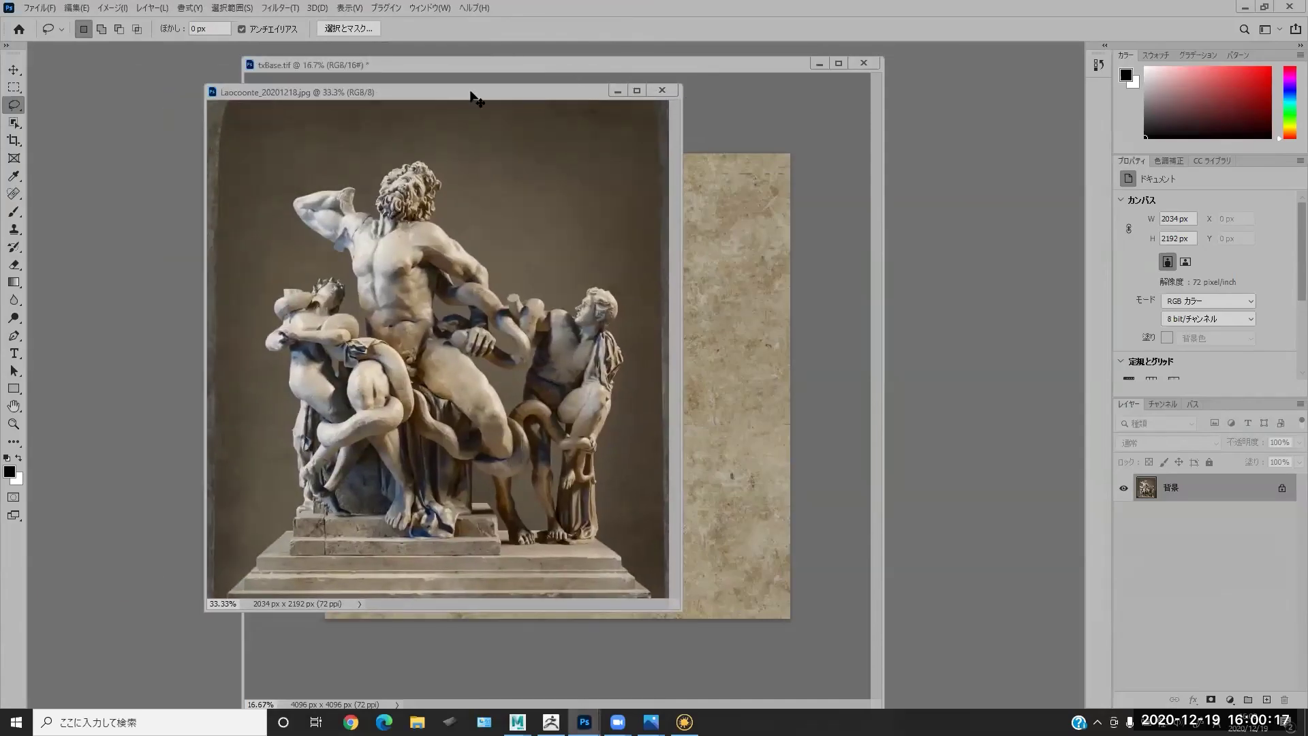
key("ctrl+plus")
key("ctrl+plus")
key("ctrl+plus")
key("ctrl+plus")
left_click_drag(411, 247, 583, 537)
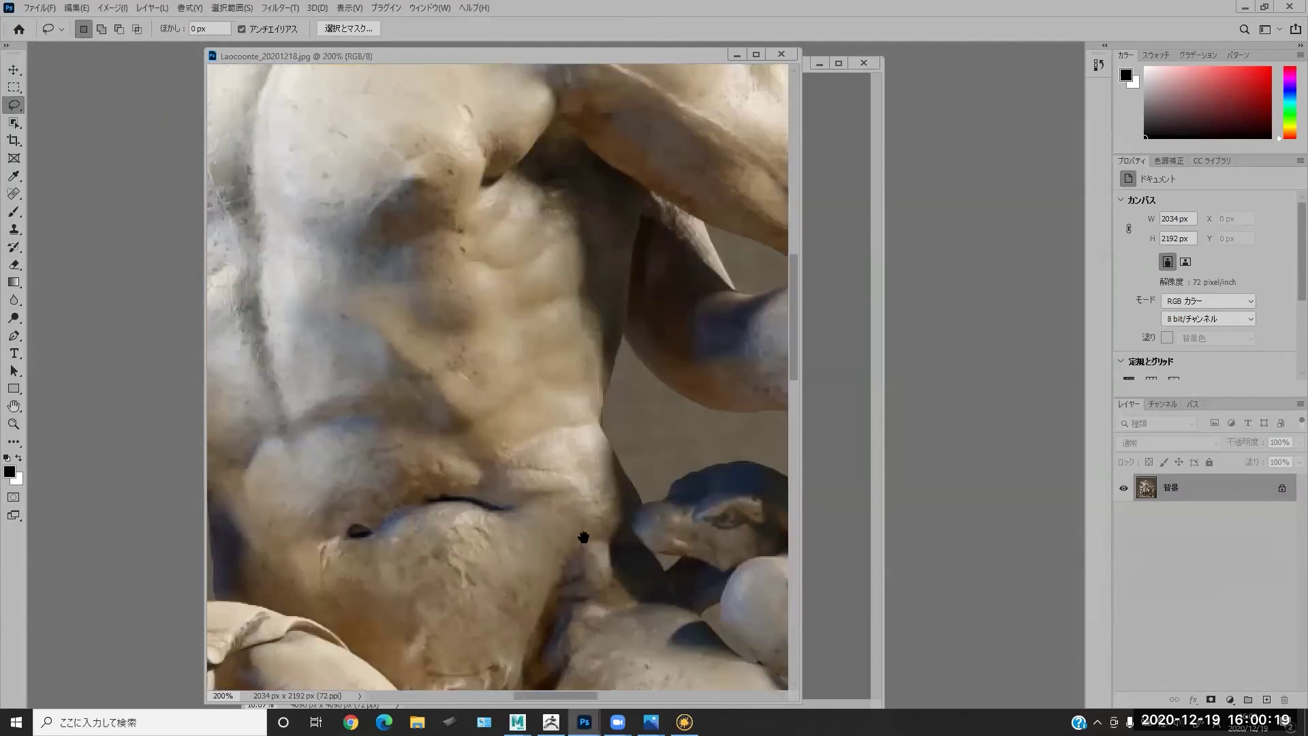
key("ctrl+minus")
key("ctrl+minus")
key("ctrl+minus")
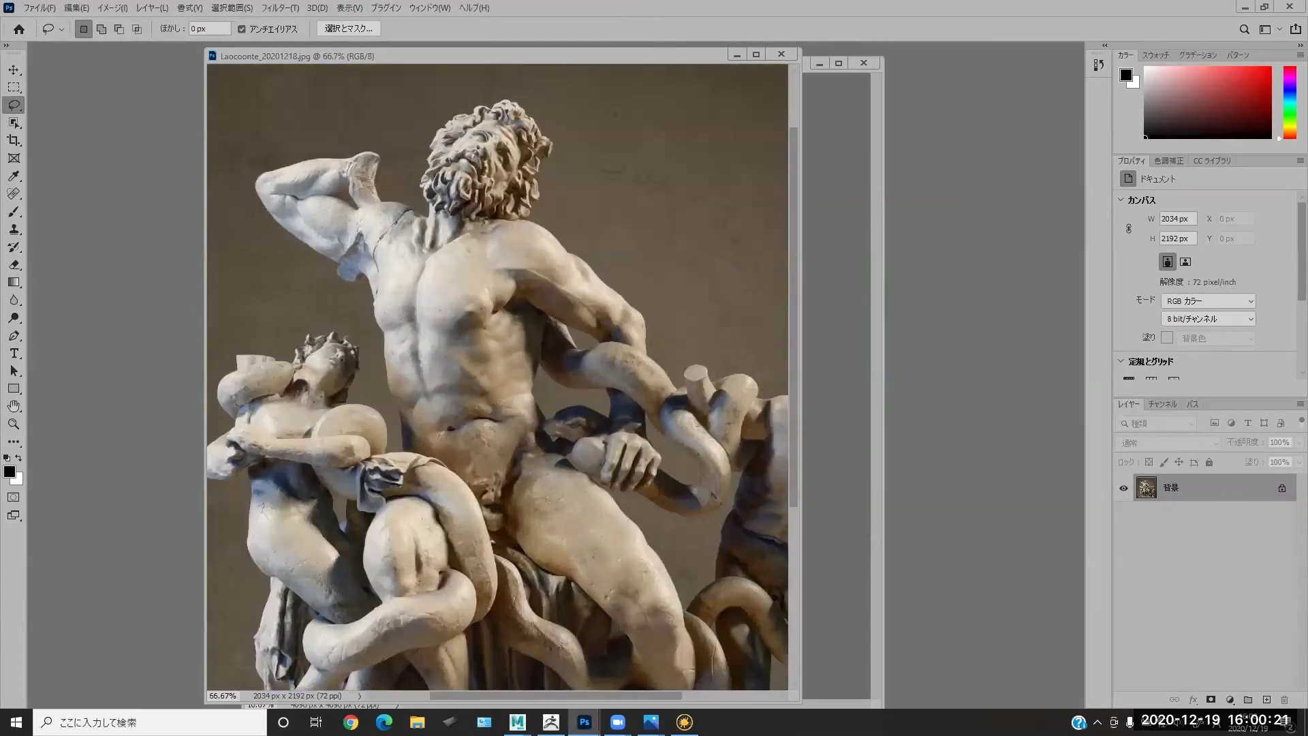
- Examine the marble colour and surface across the figures in the reference photo at 66.7% and 100% zoom
mouse_move(597, 285)
left_mouse_down()
mouse_move(409, 356)
mouse_move(612, 301)
left_mouse_up()
left_click_drag(451, 435, 575, 283)
left_click_drag(701, 321, 425, 321)
left_click_drag(556, 333, 662, 394)
mouse_move(488, 331)
left_mouse_down()
mouse_move(504, 386)
mouse_move(444, 439)
left_mouse_up()
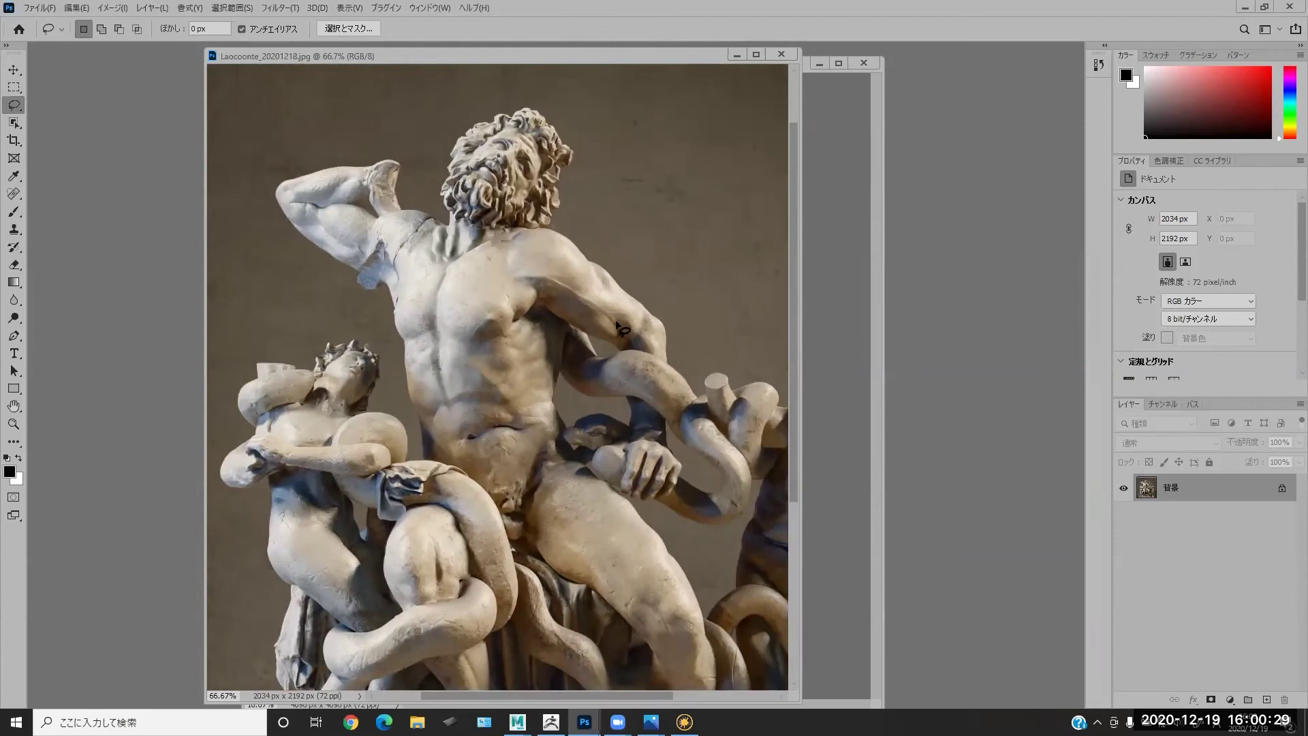
scroll(620, 329, "up", 1, "alt")
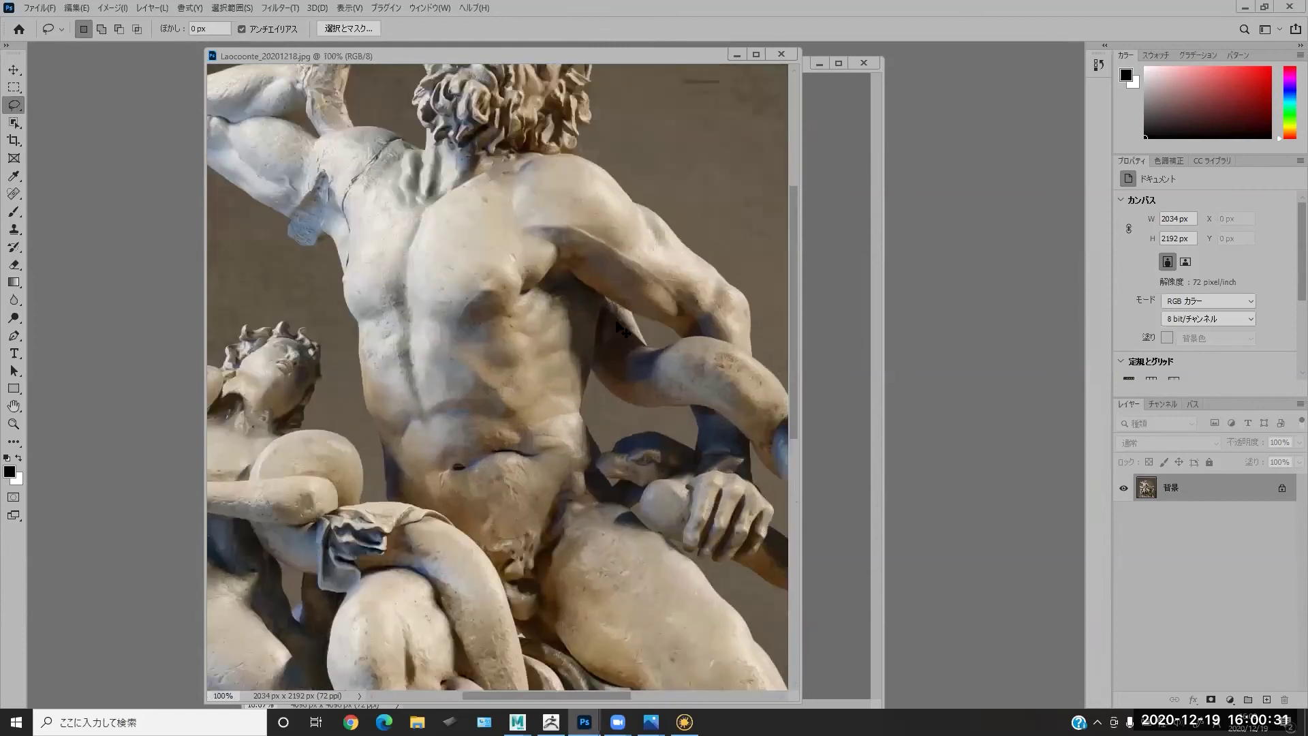
left_click_drag(470, 323, 589, 419)
left_click_drag(512, 366, 368, 547)
left_click_drag(495, 477, 563, 436)
left_click_drag(399, 411, 610, 405)
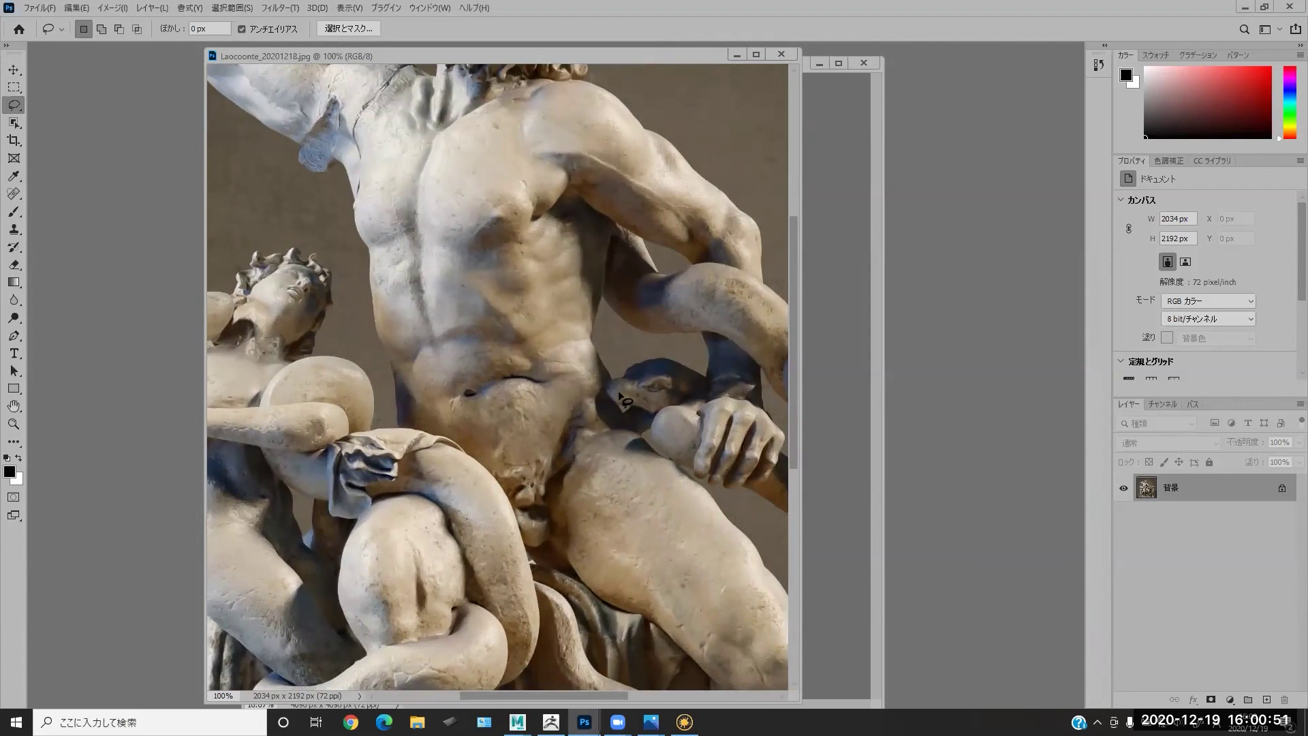
- Switch to ZBrush to view the whole centre figure, and to Mari to view the textured side figures
key("alt+Tab")
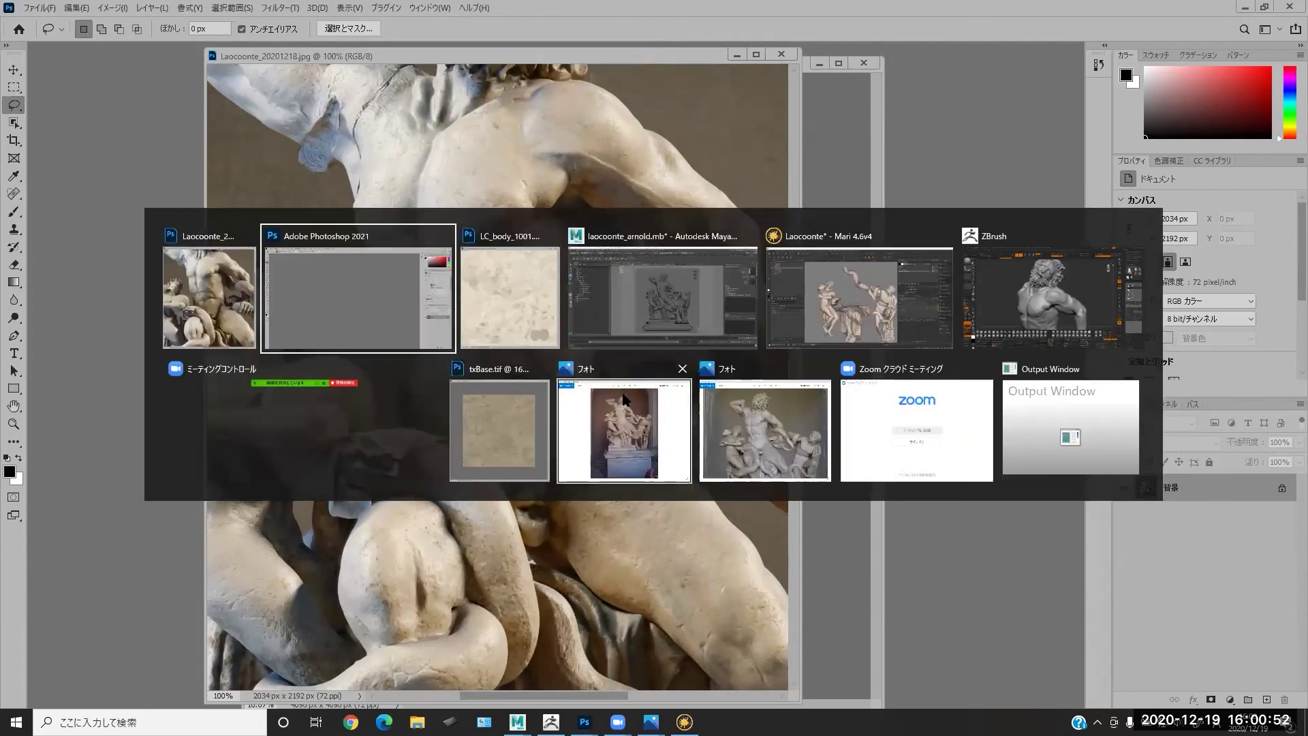
left_click(1019, 317)
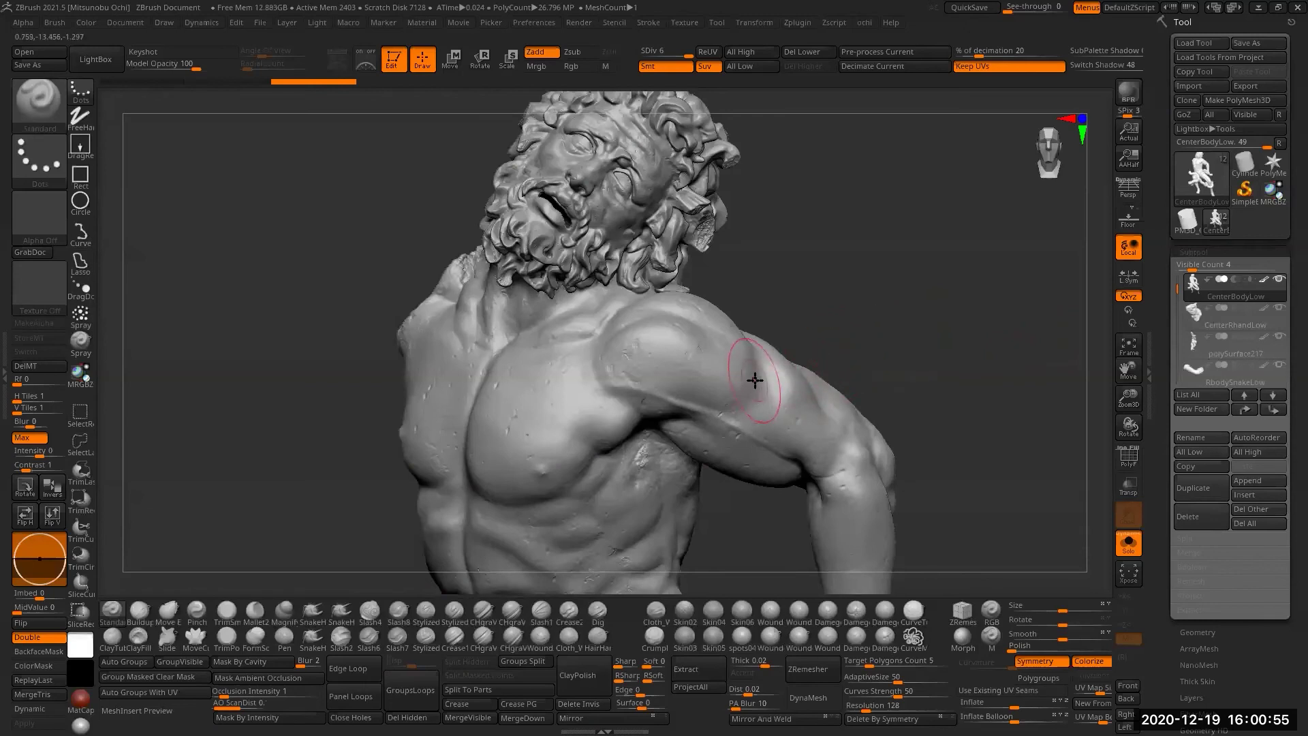
right_click_drag(740, 397, 627, 333, "ctrl")
key("alt+Tab")
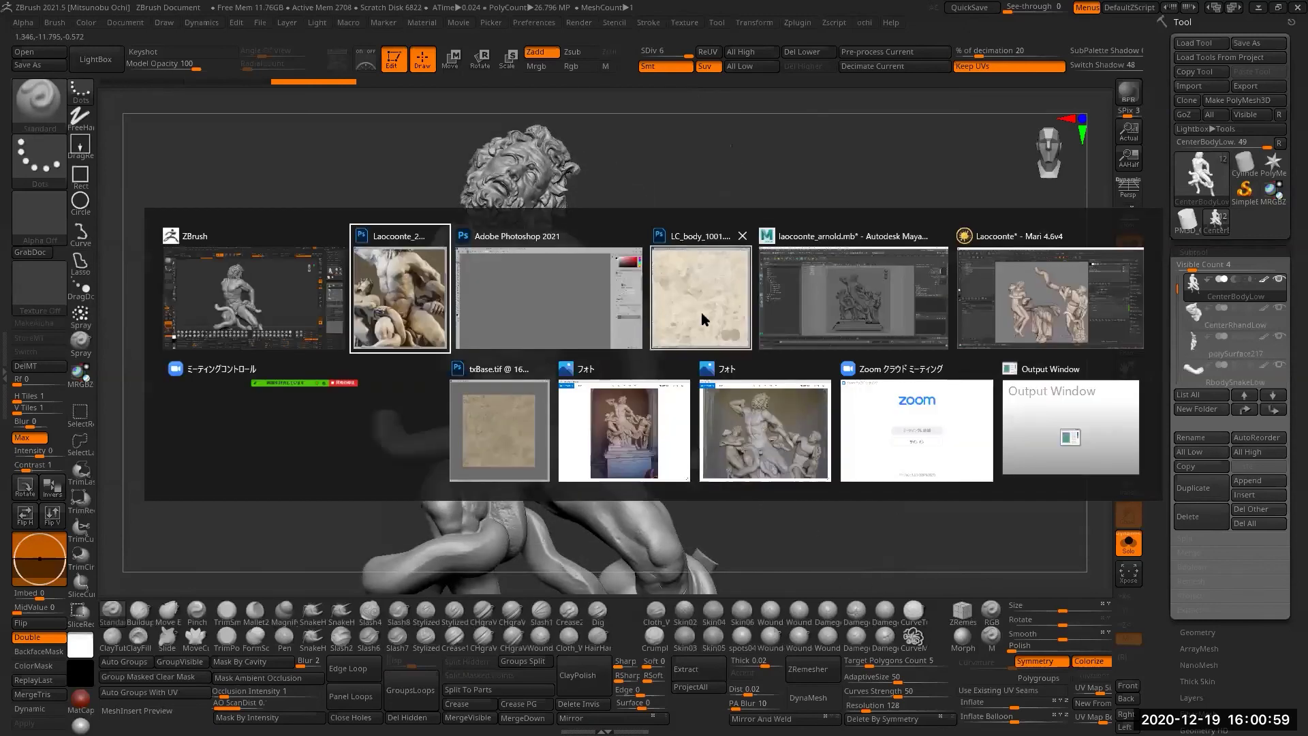
left_click(1040, 325)
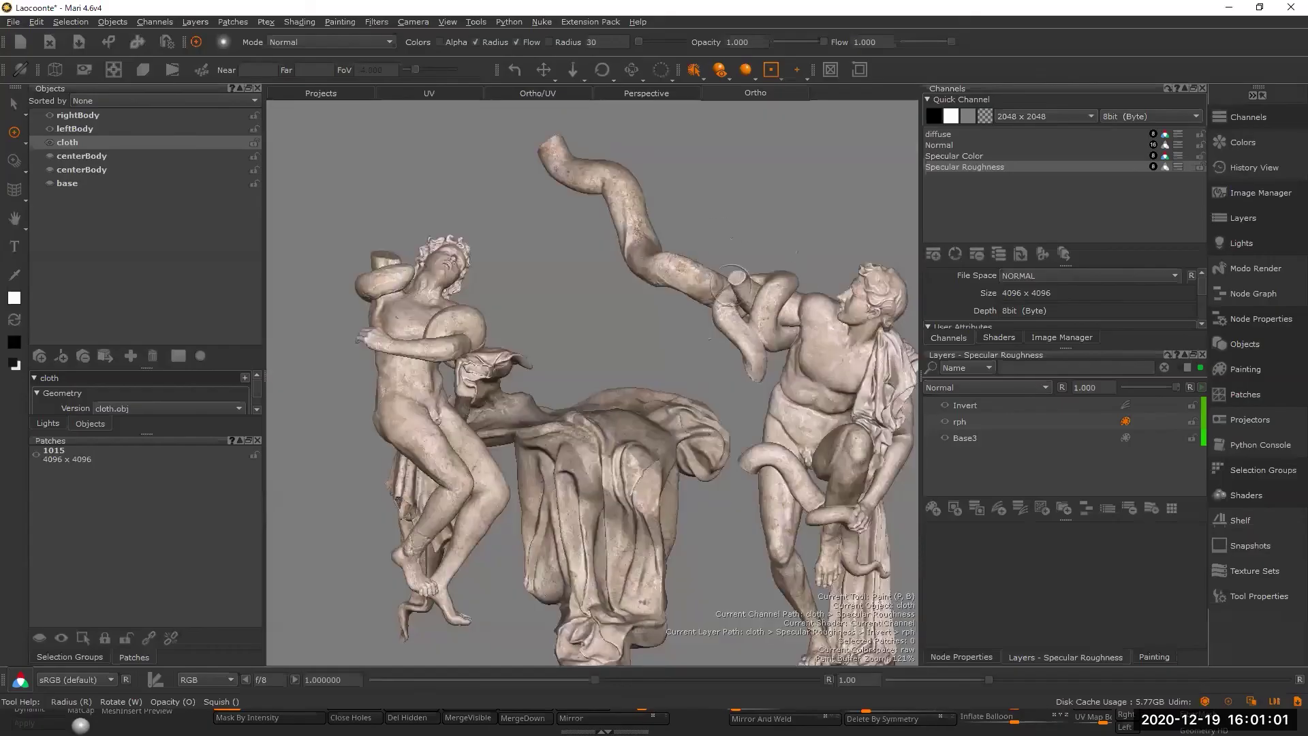
middle_click_drag(640, 324, 668, 310, "alt")
- Return to the Laocoön reference photo in Photoshop and fit the whole image in its window
key("alt+Tab")
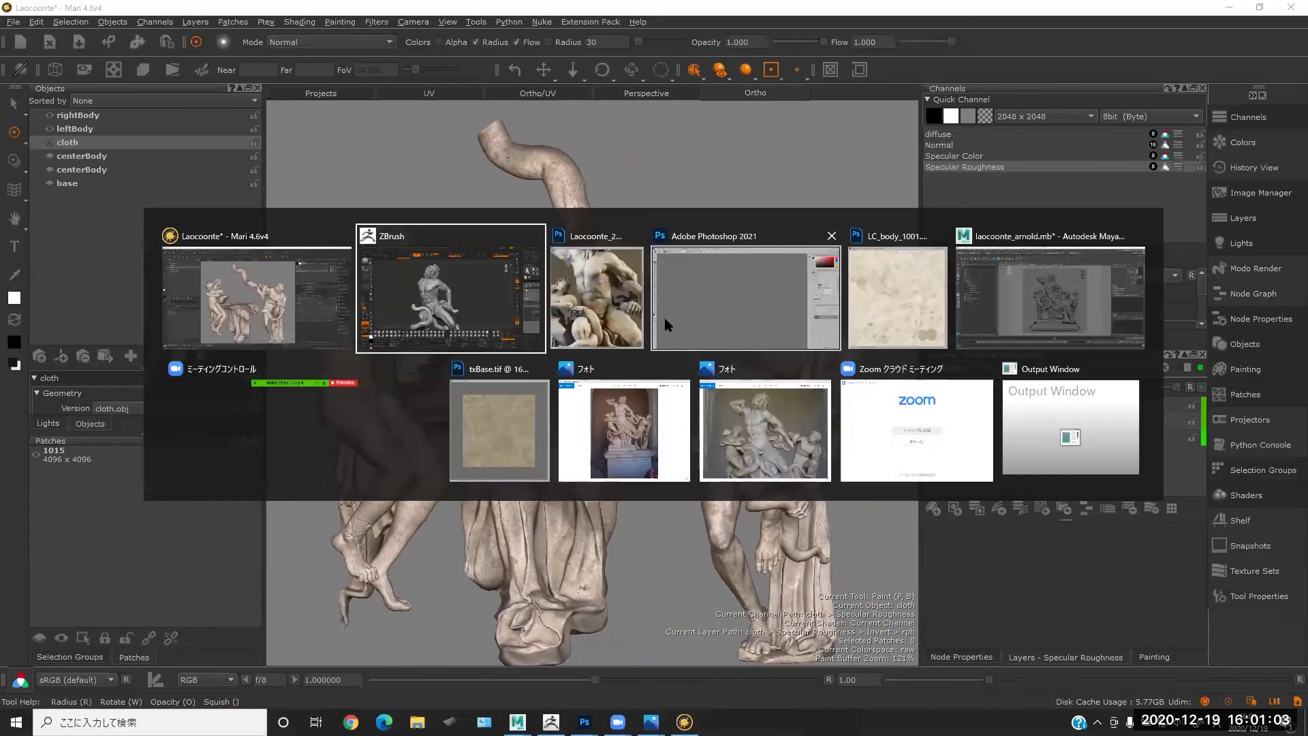
left_click(611, 315)
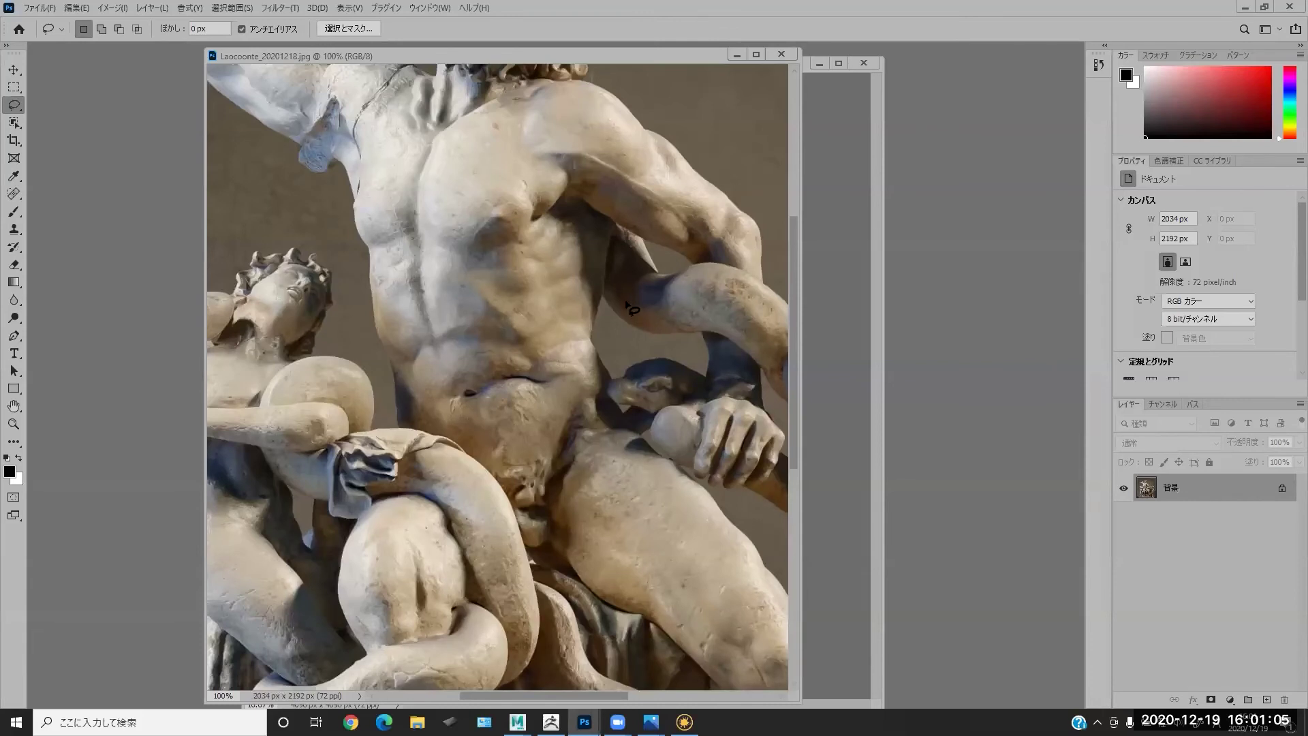
key("ctrl+0")
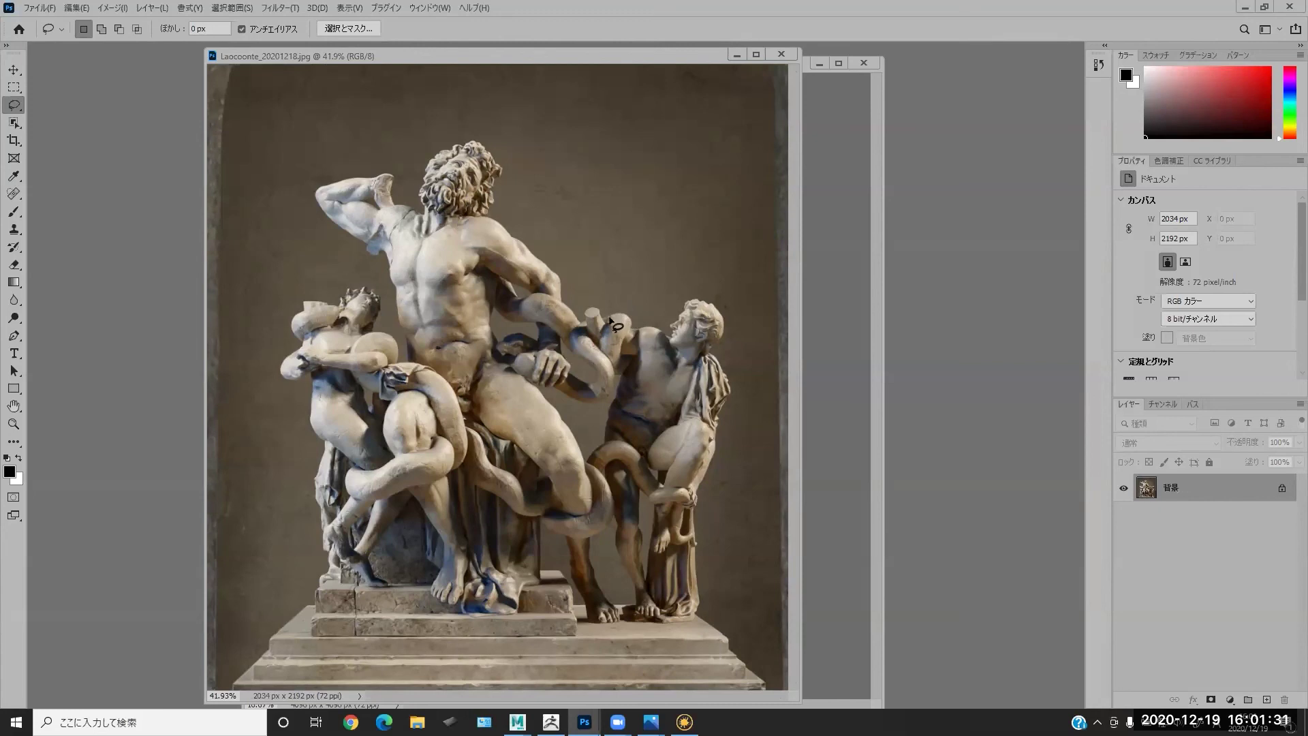
- Switch to Mari and set the selection mode to Patch, with the centre figure's torso patch 1002 selected
key("alt+Tab")
key("alt+Tab")
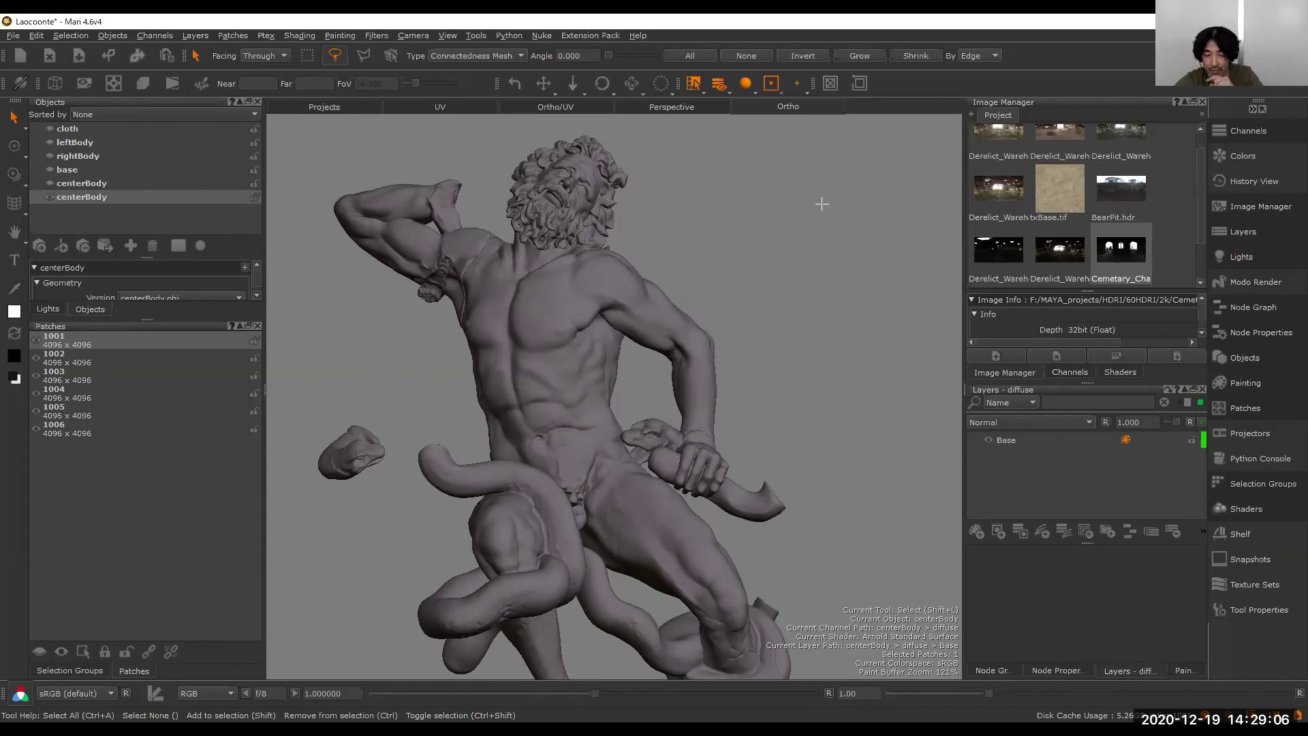
left_click_drag(788, 233, 759, 245, "alt")
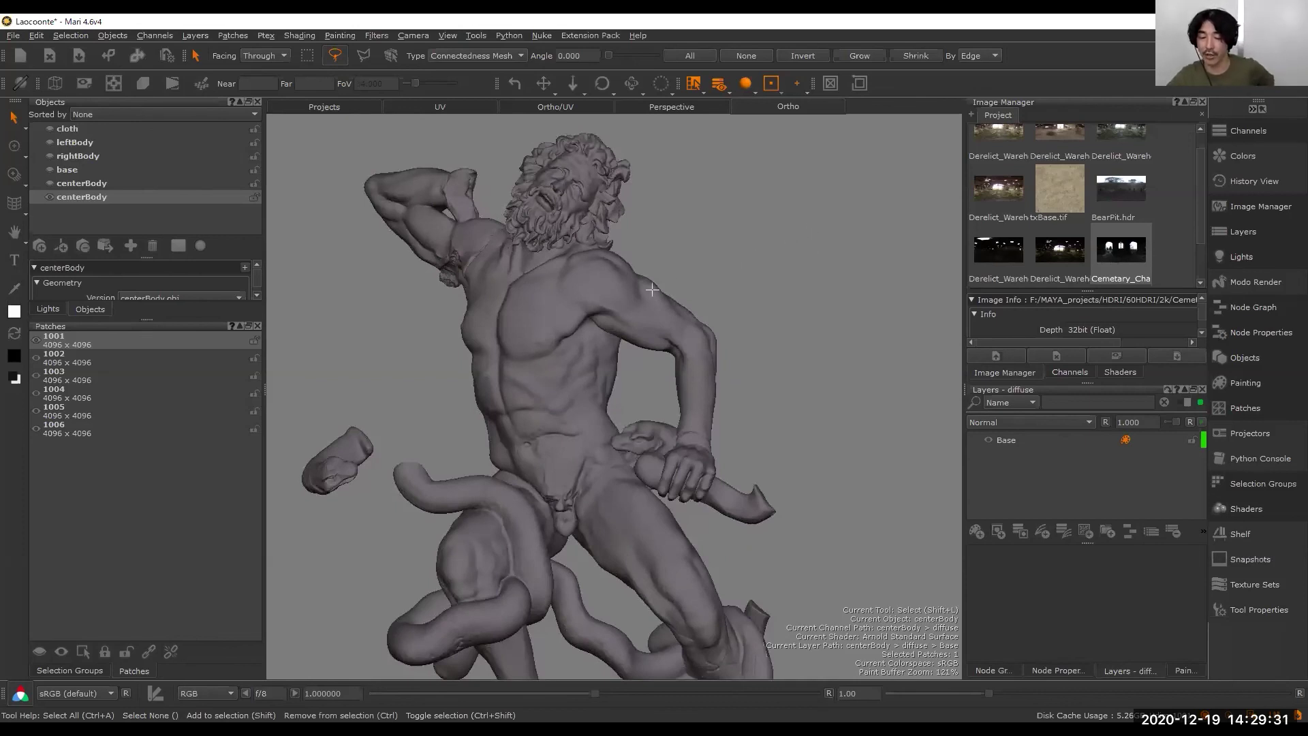
scroll(681, 229, "up", 3)
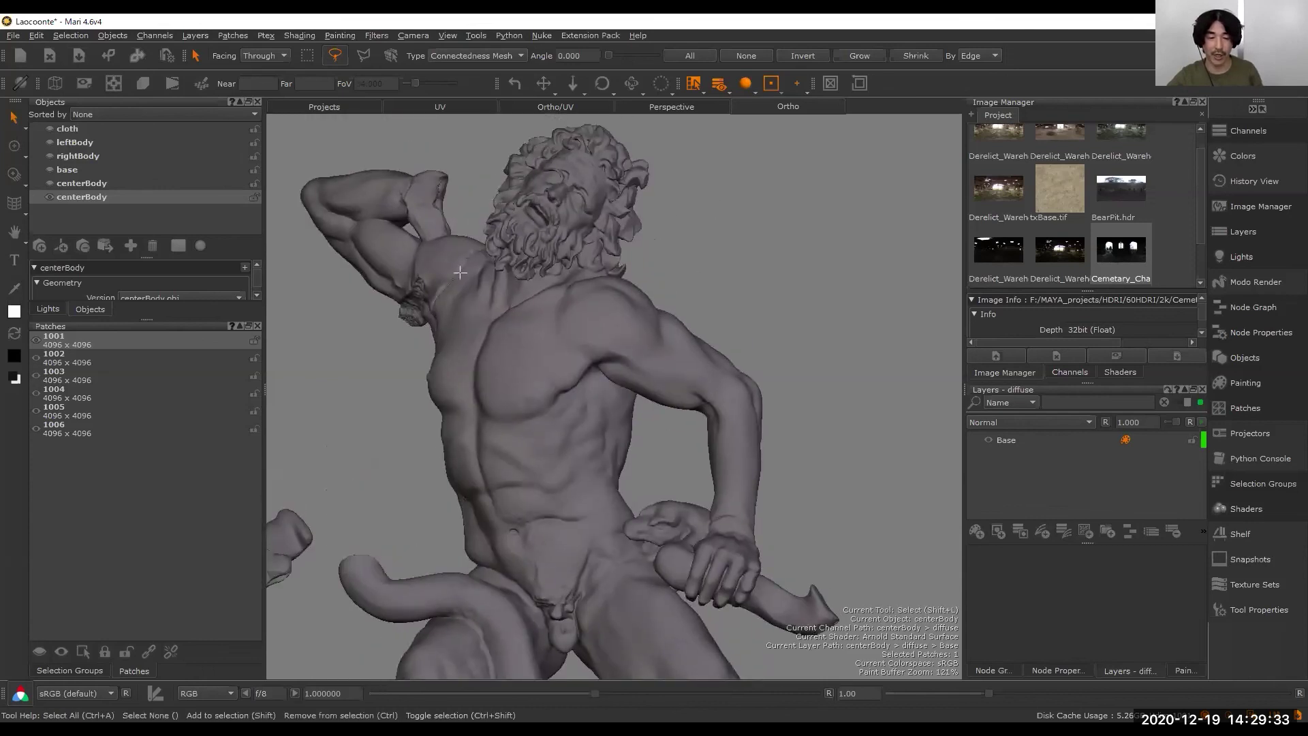
left_click(693, 84)
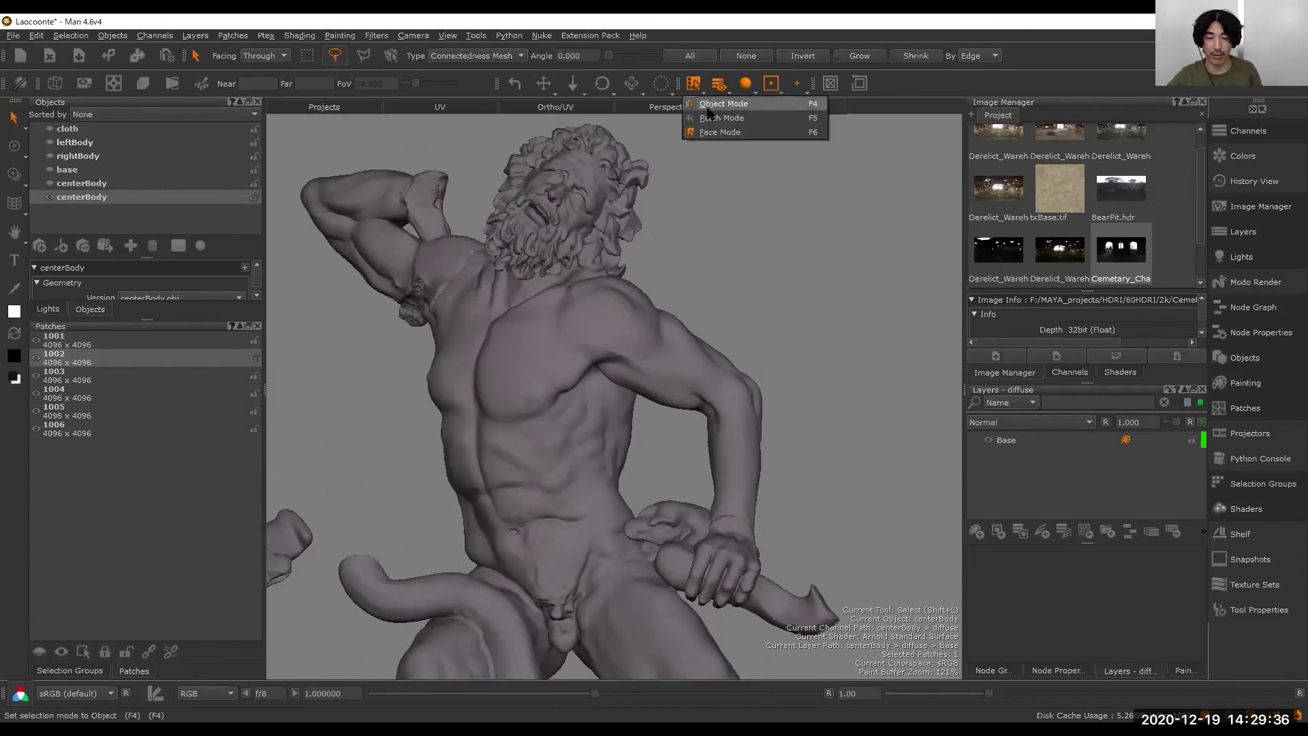
left_click(720, 118)
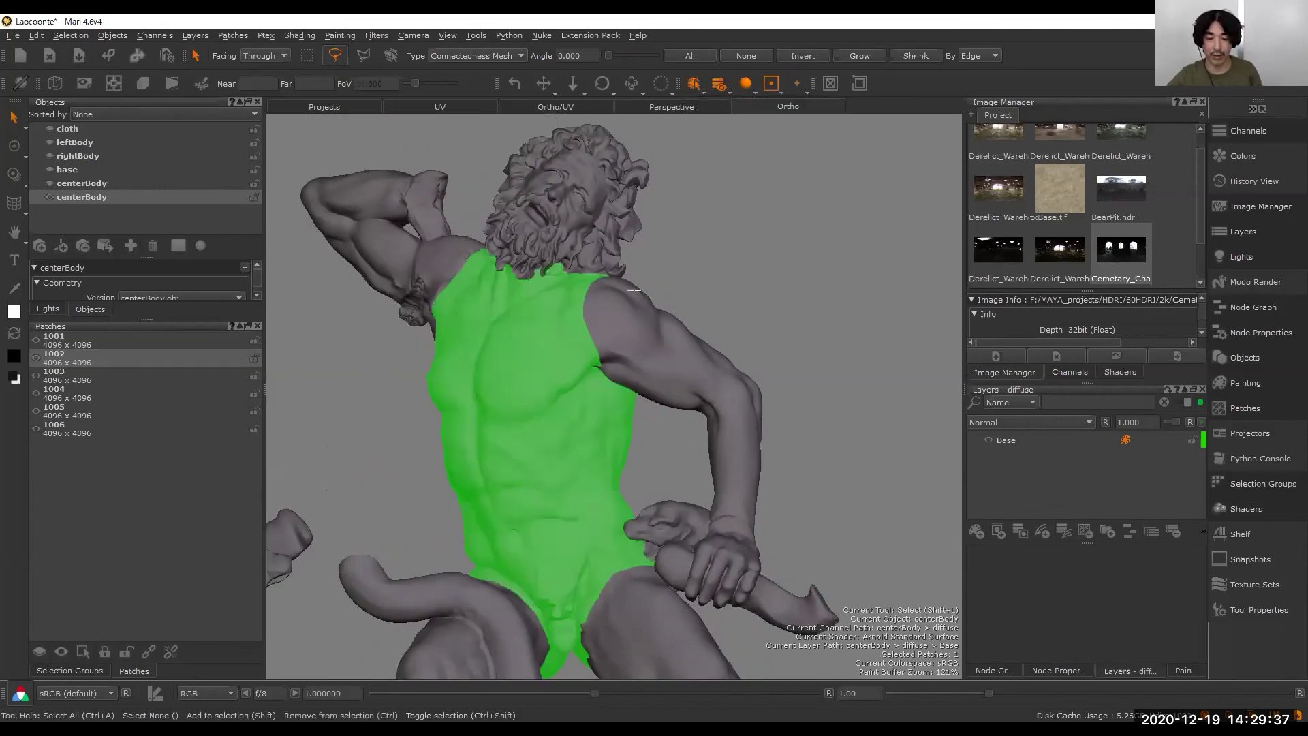
- Inspect the border of the selected torso patch at the shoulder and chest, and clear the patch selection
left_click_drag(634, 290, 671, 291, "alt")
right_click_drag(671, 290, 777, 276, "alt")
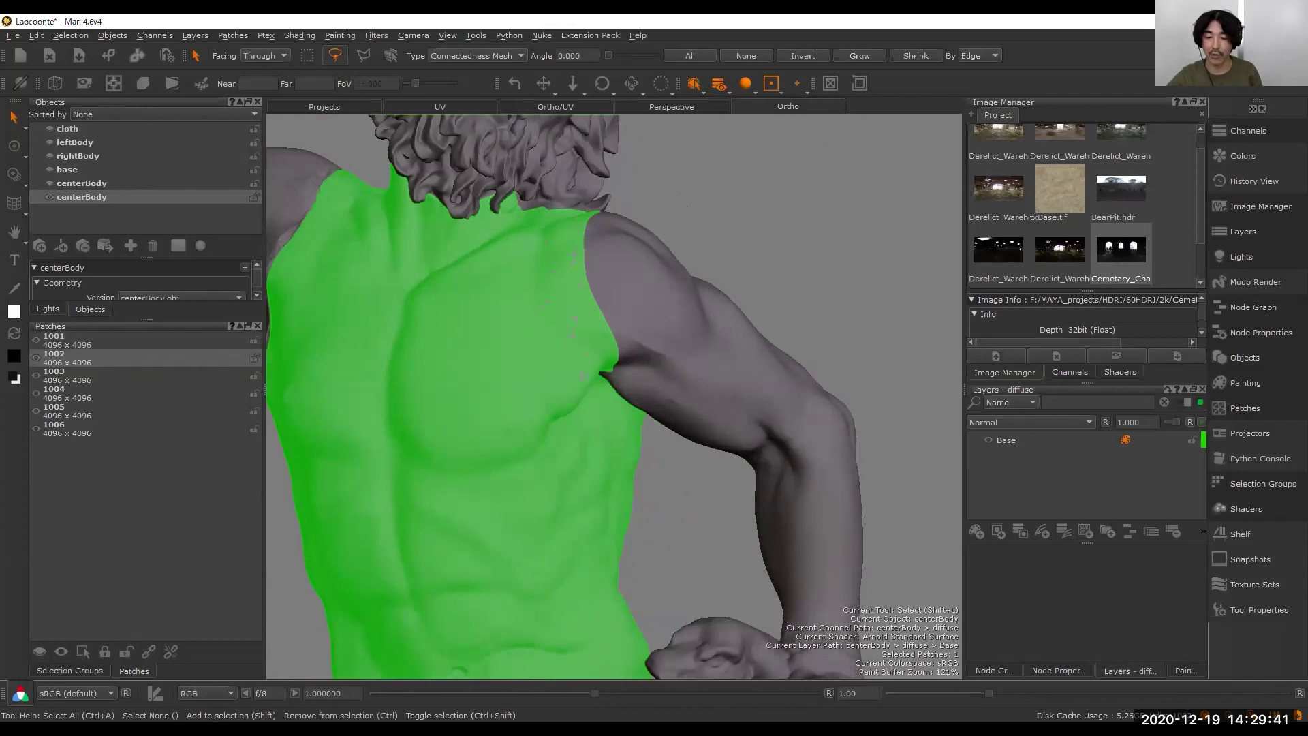
scroll(640, 351, "up", 3)
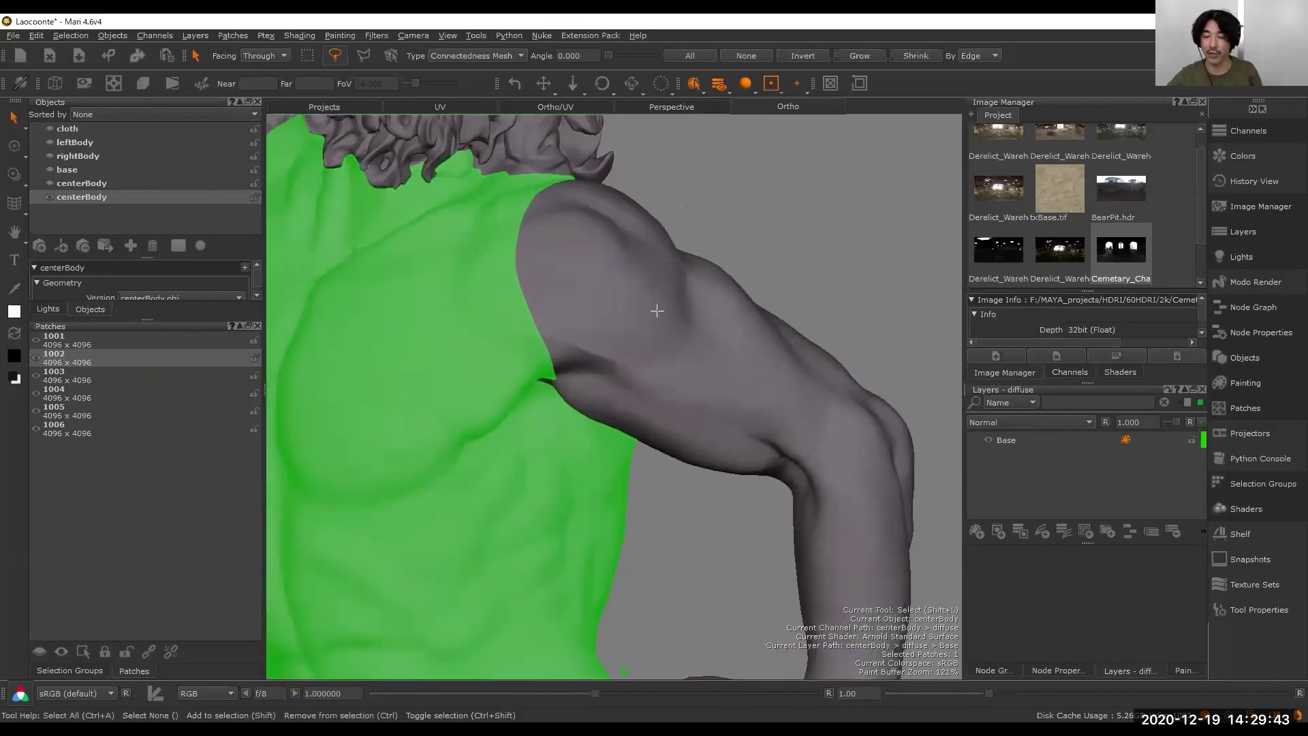
scroll(657, 311, "down", 4)
left_click(723, 273)
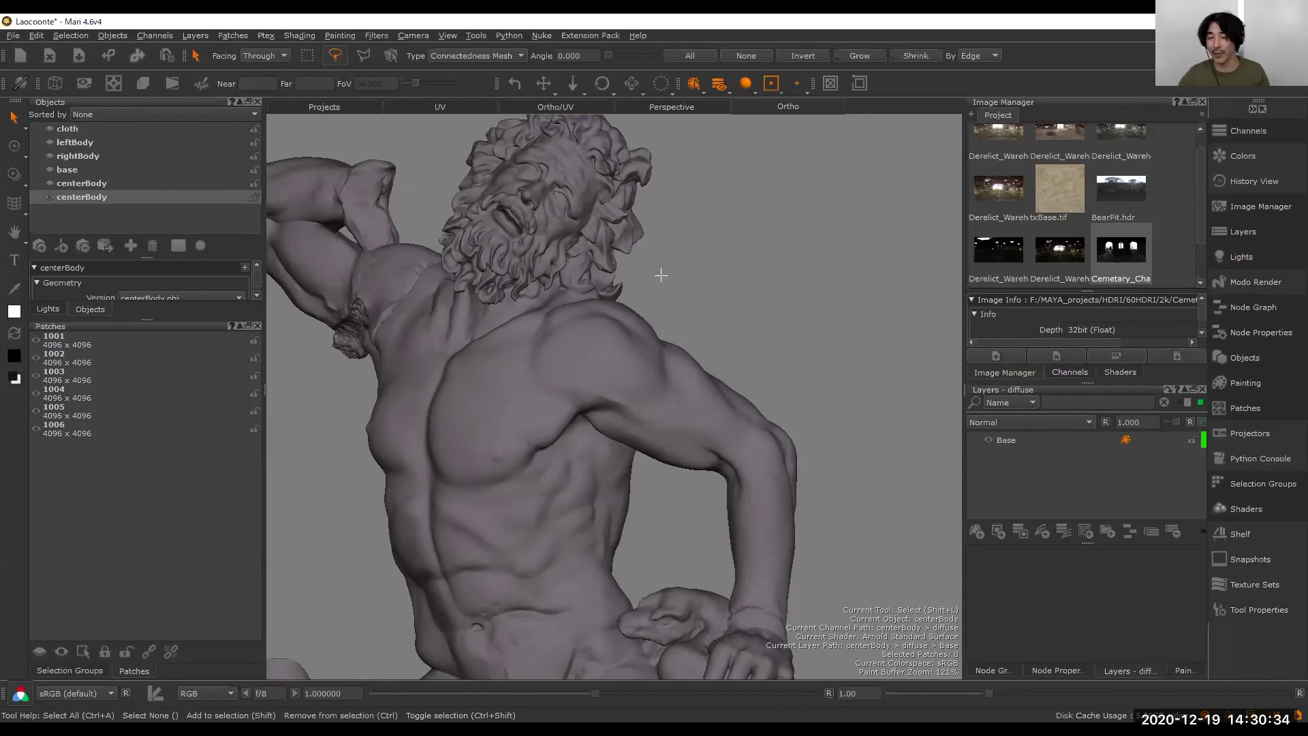
right_click_drag(674, 283, 764, 284, "alt")
left_click_drag(764, 284, 731, 292, "alt")
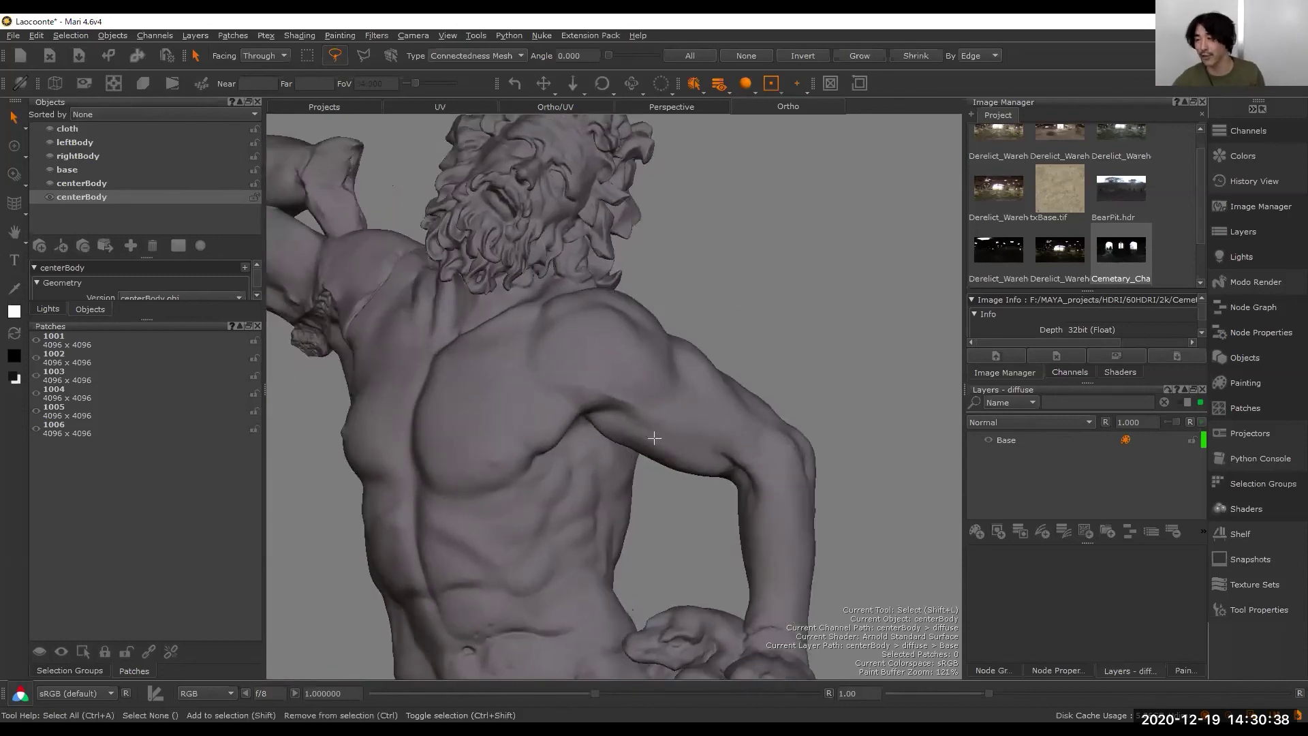
left_click_drag(768, 352, 753, 289, "alt")
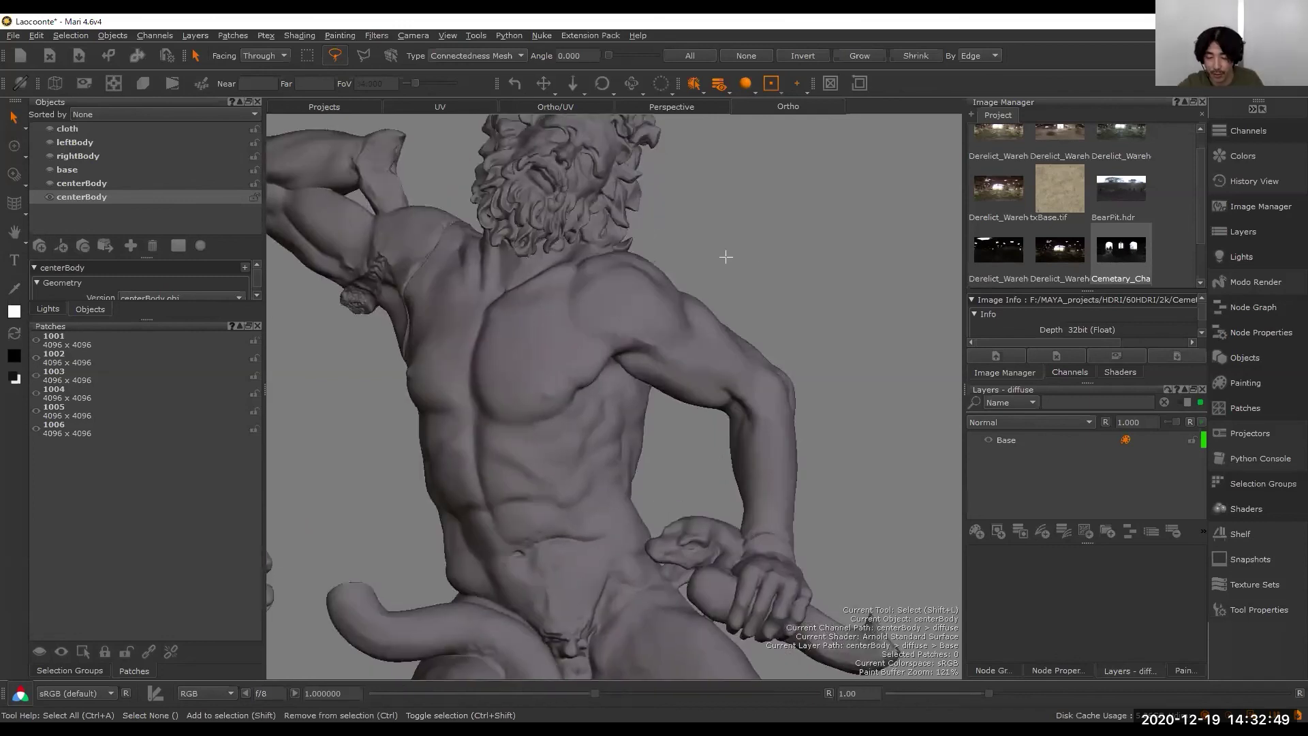
left_click_drag(739, 276, 704, 274, "alt")
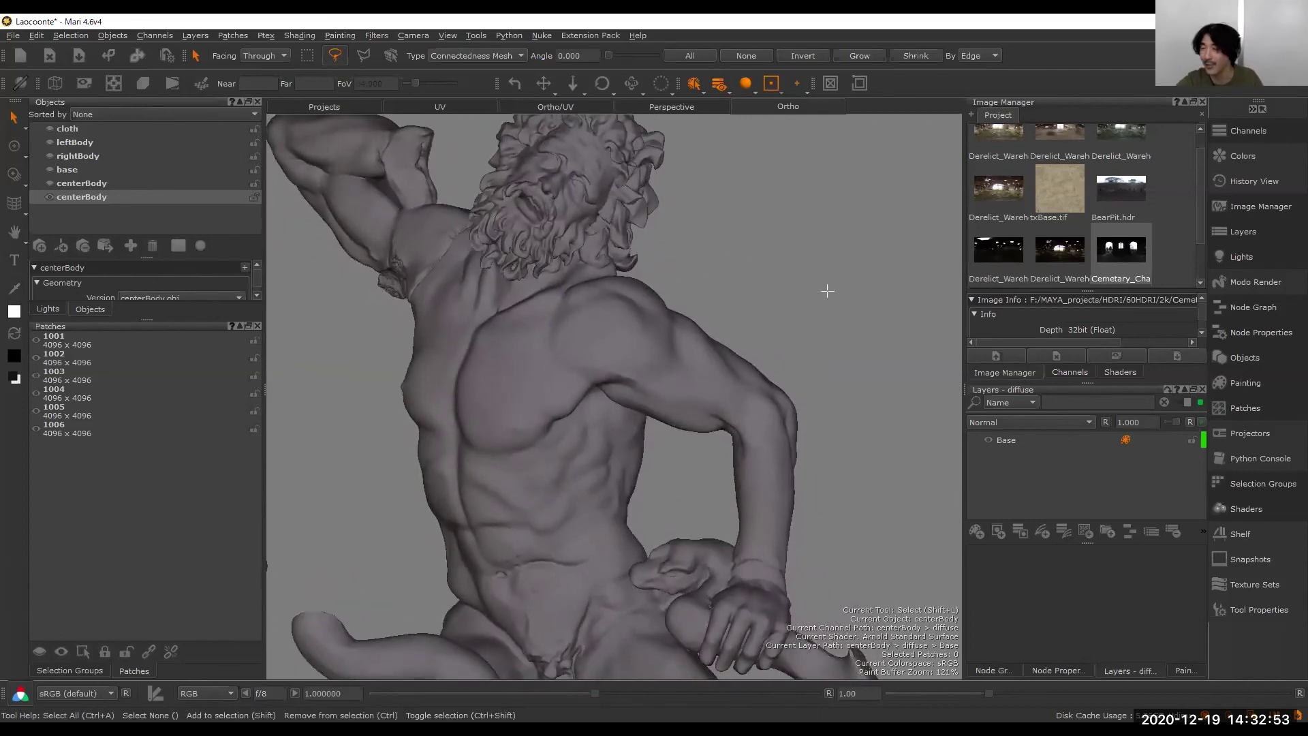
middle_click_drag(738, 241, 755, 293, "alt")
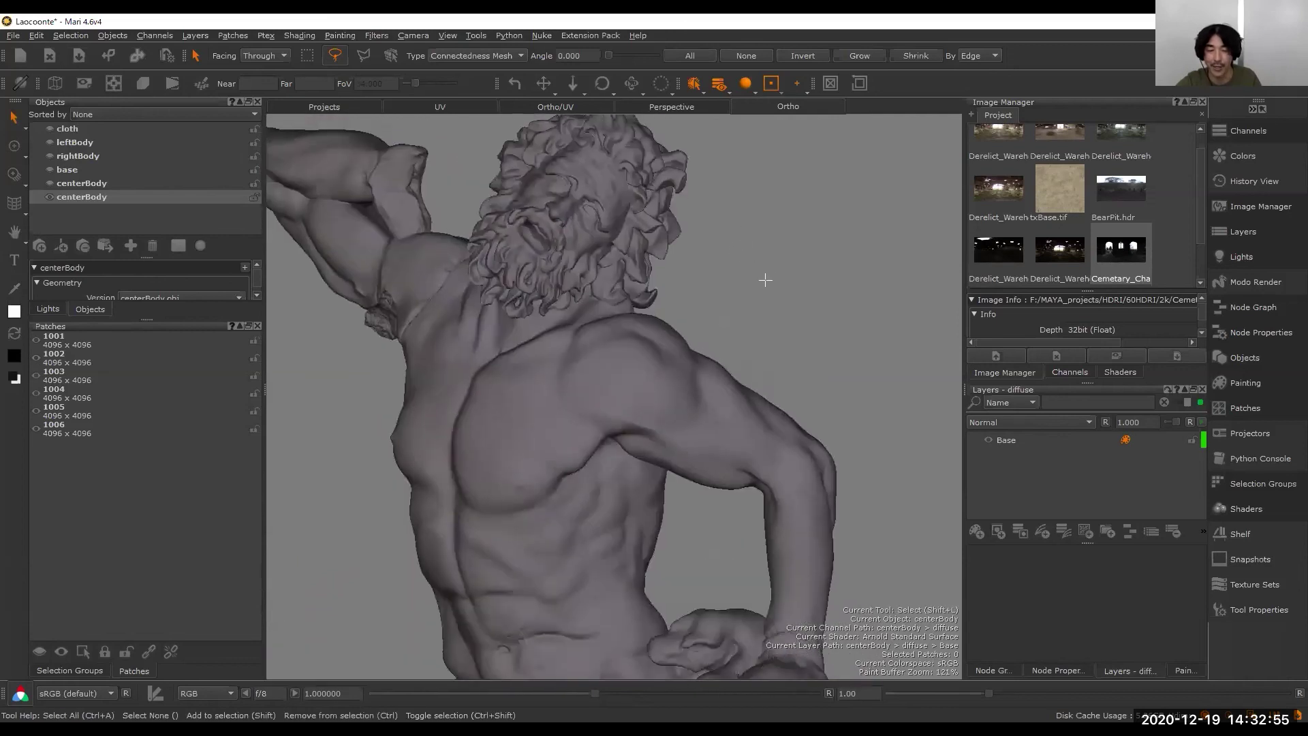